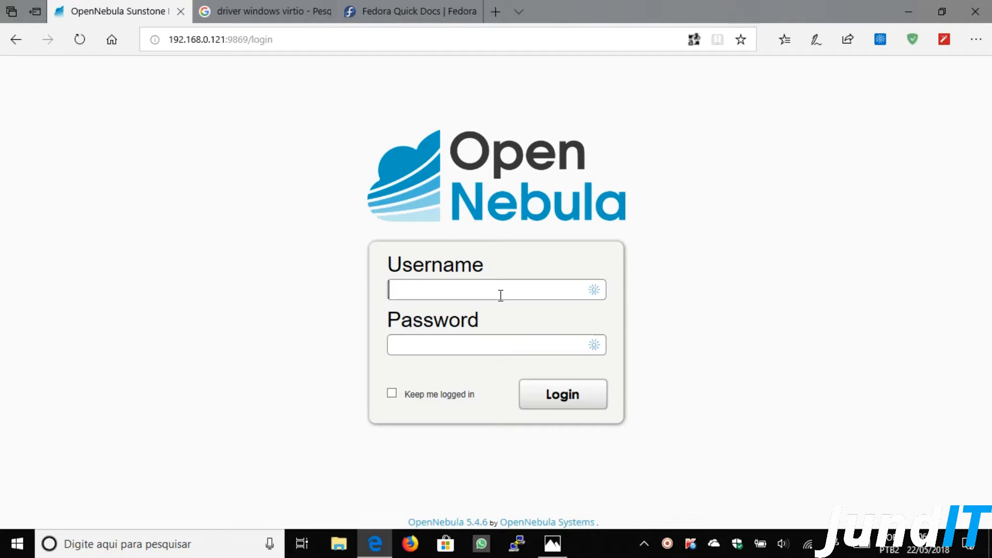
- Log in to Sunstone as oneadmin with the administrator password
type("oneadmin")
key("Tab")
type("****")
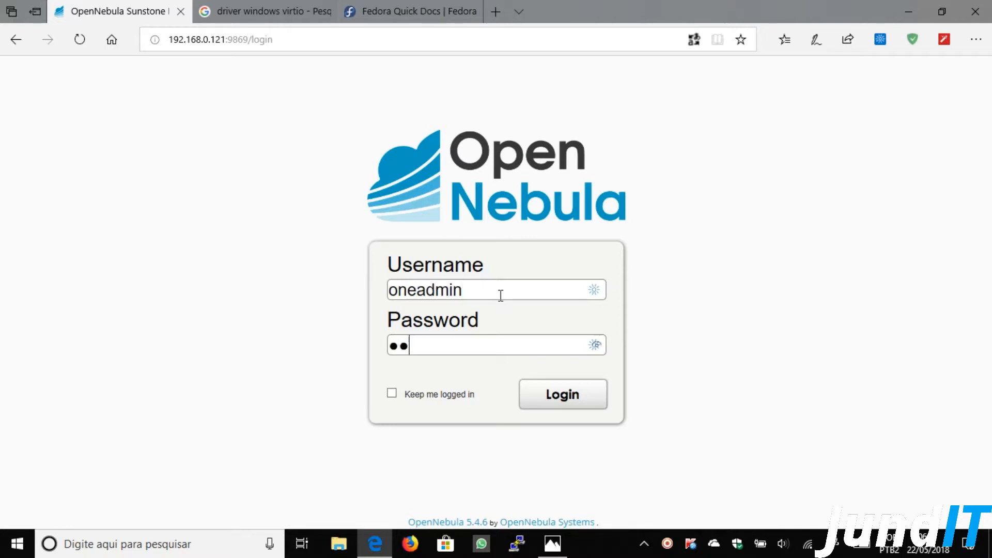
type("**")
key("Return")
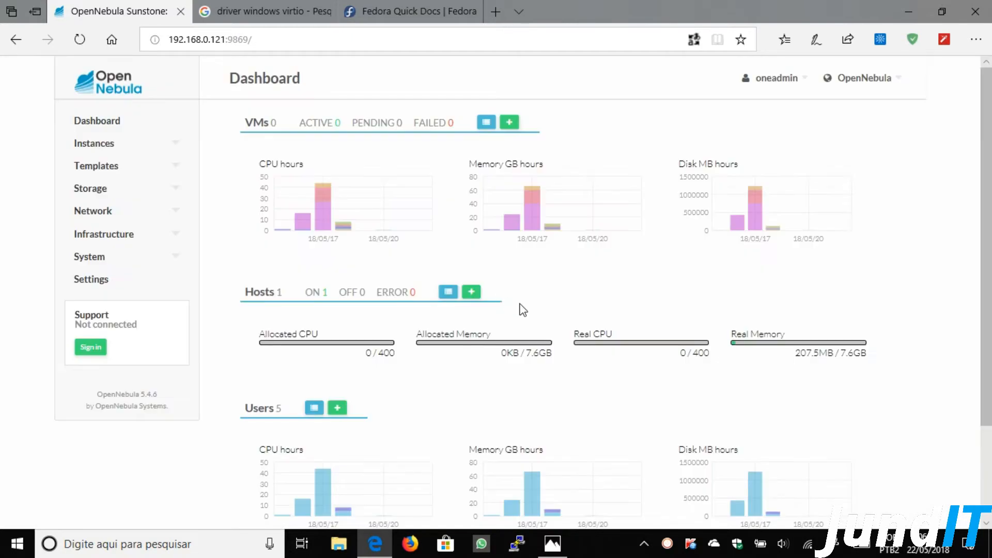
- Go to Storage > Images and start a new image
left_click(176, 190)
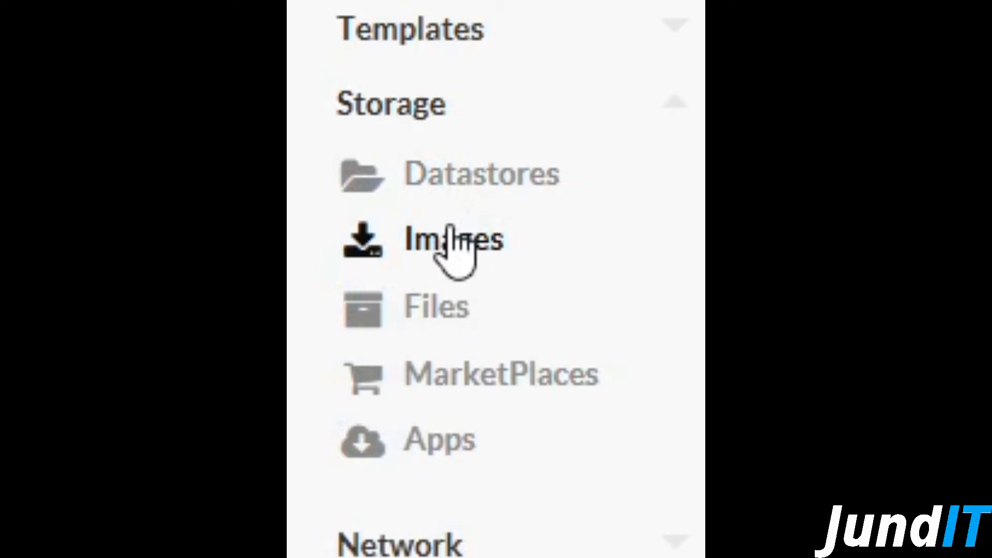
left_click(451, 232)
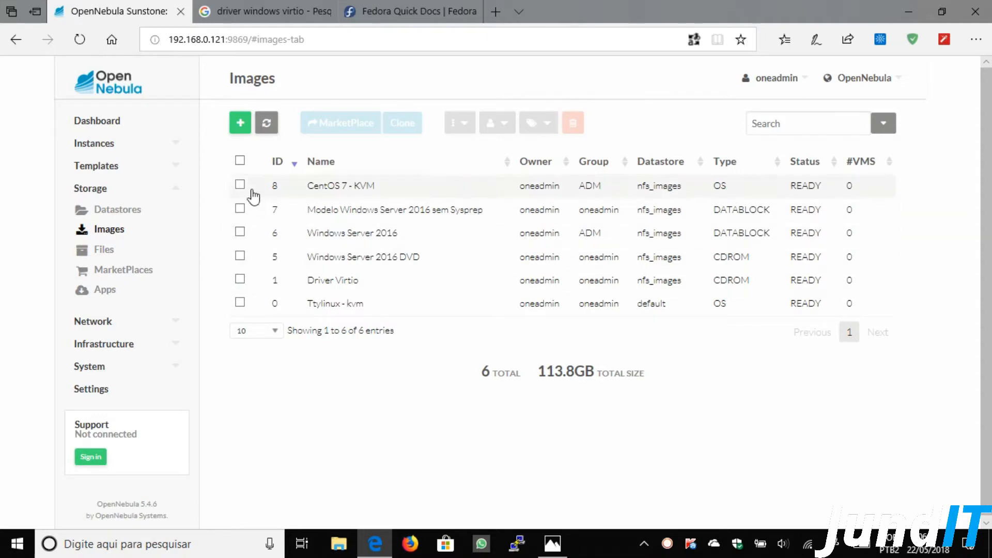
left_click(241, 124)
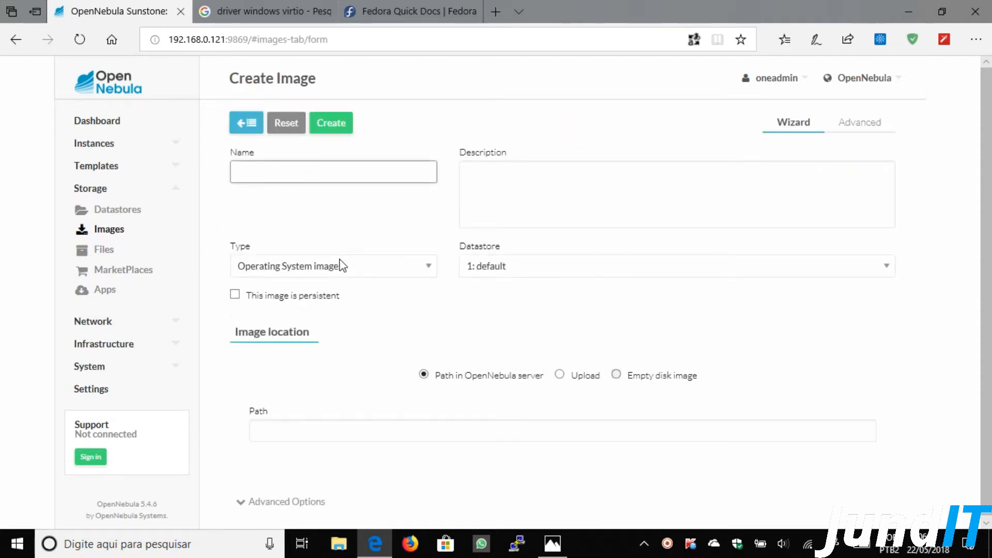
- Make the image a Readonly CD-ROM named 'Windows Server 2012 R2 DVD'
left_click(340, 267)
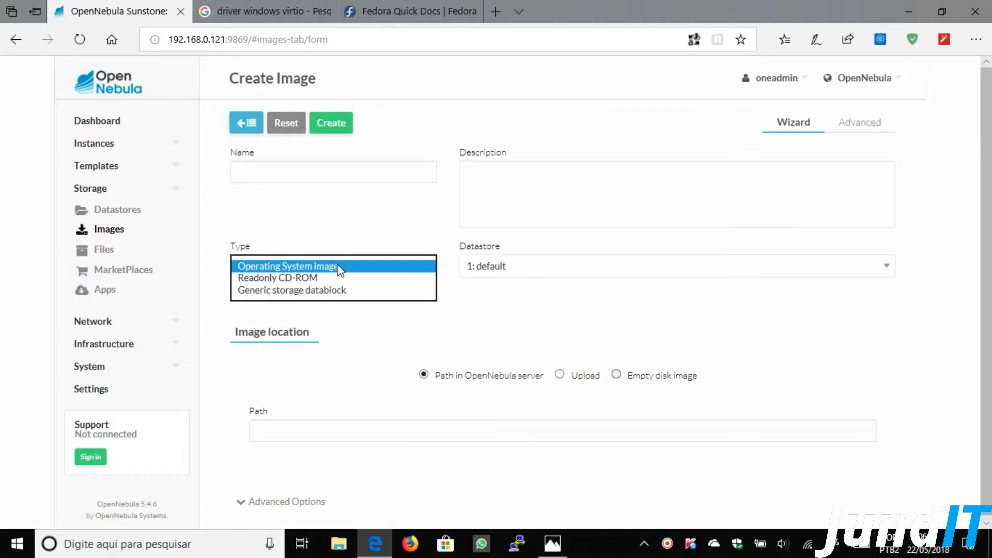
left_click(302, 279)
left_click(304, 172)
type("Windows")
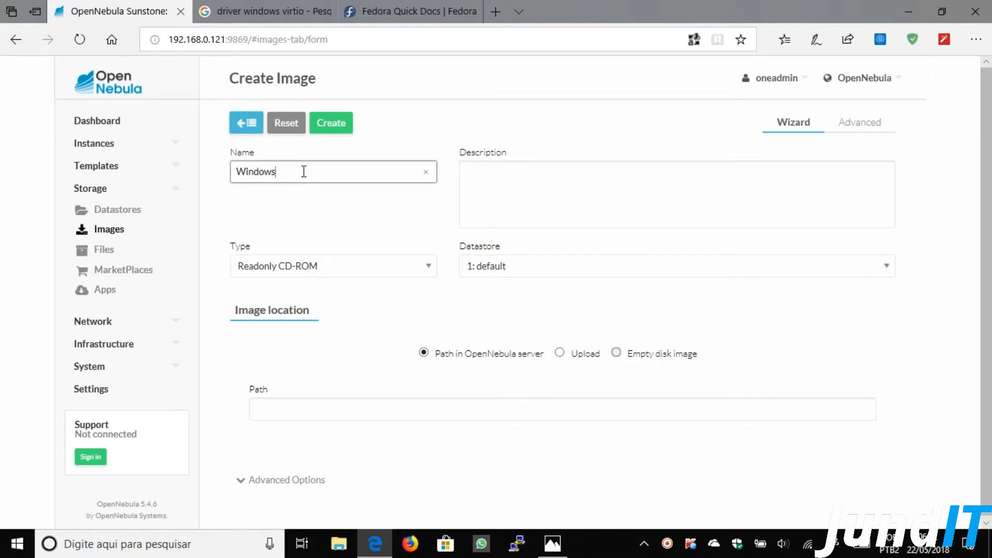
type(" Server 2012 R2")
left_click(490, 177)
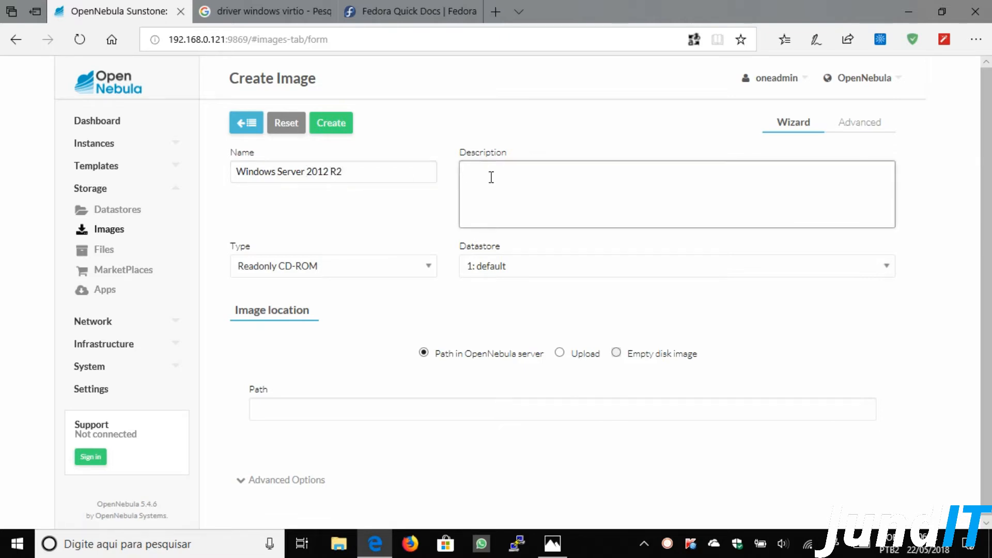
left_click(377, 170)
type("DVD")
- Describe it as 'DVD de instalação do Windows', store it in nfs_images, and choose Upload
left_click(495, 174)
type("DVD de instalação do Windows")
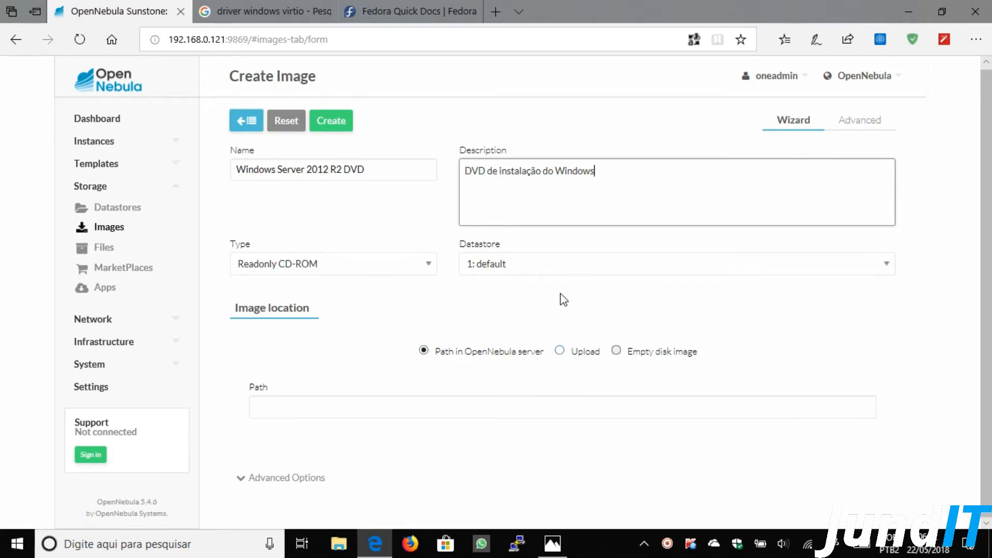
left_click(540, 265)
left_click(515, 275)
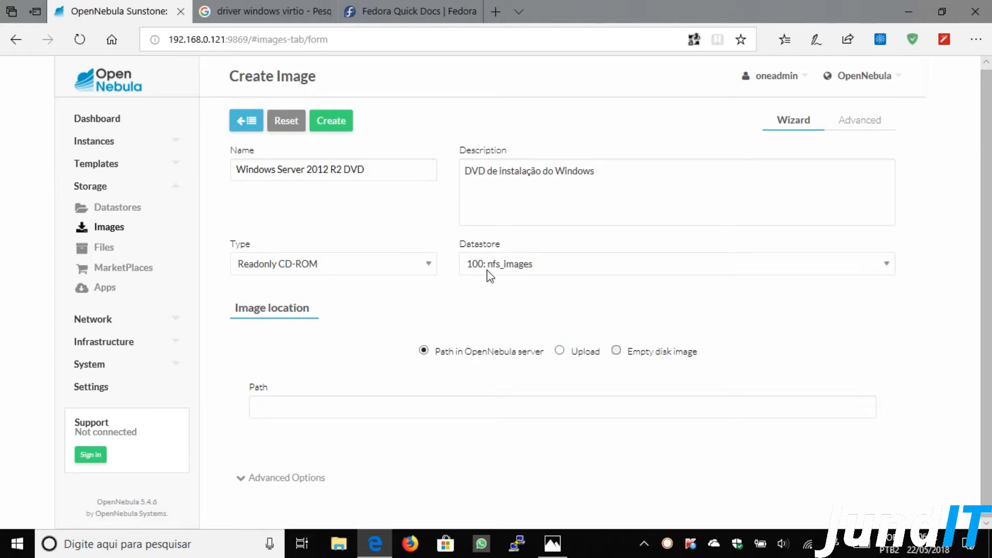
left_click(560, 351)
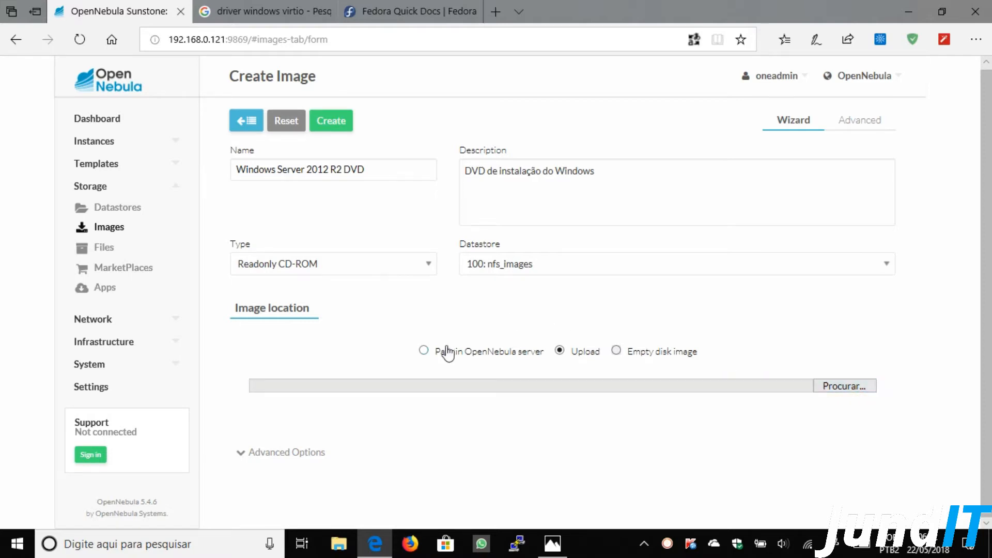
- Attach pt_windows_server_2012_r2_x64_dvd_2708007.iso as the file to upload
left_click(424, 351)
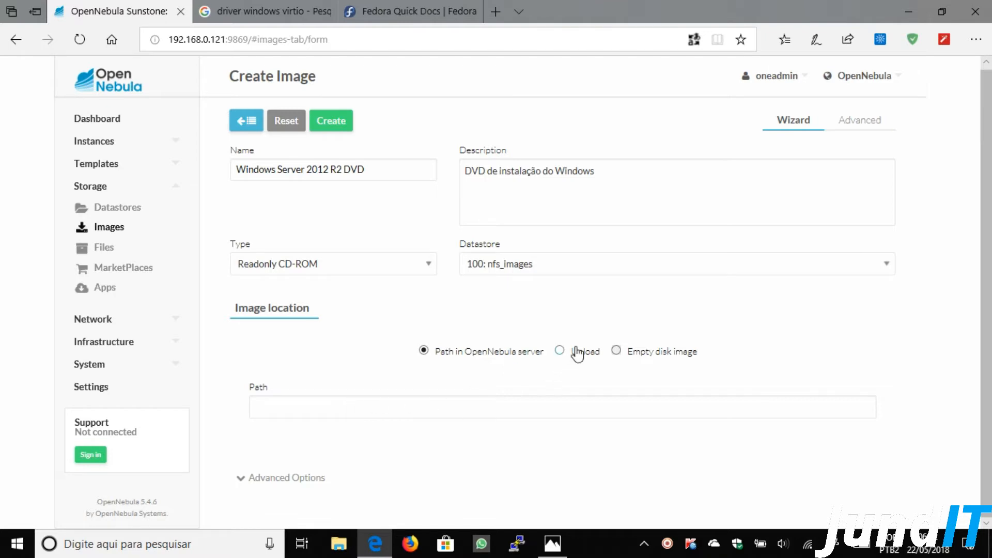
left_click(560, 351)
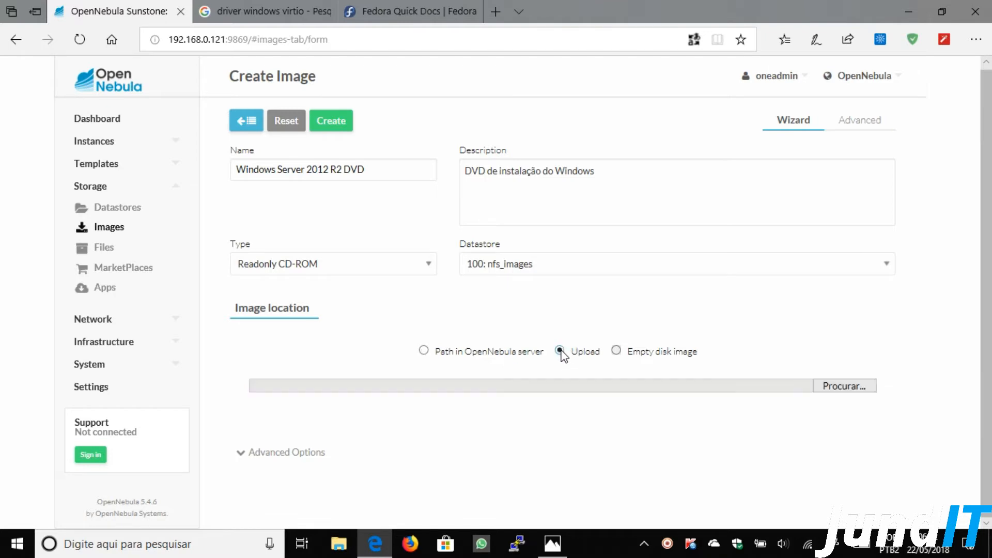
left_click(858, 387)
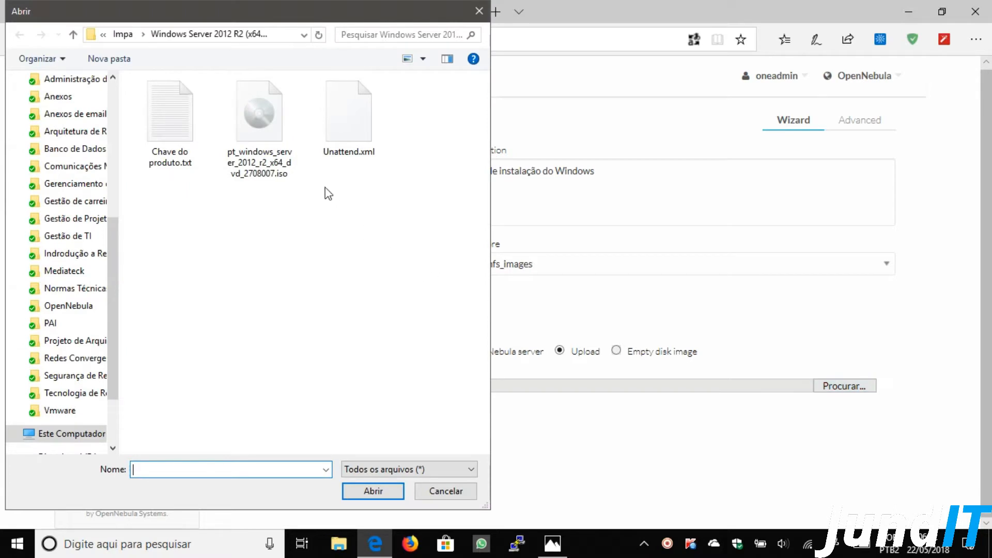
double_click(273, 135)
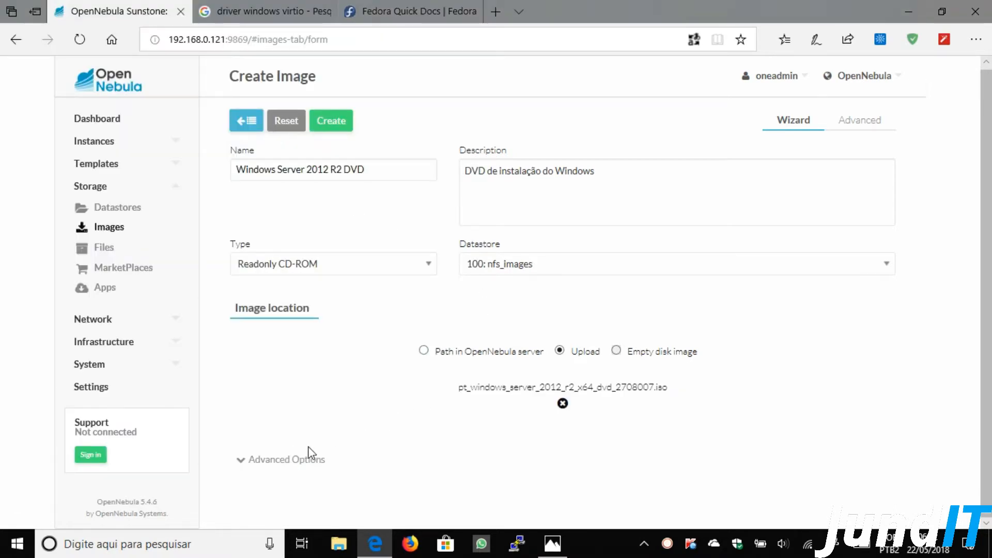
left_click(294, 459)
- Set the image bus to Virtio and the mapping driver to qcow2
scroll(294, 460, "down", 5)
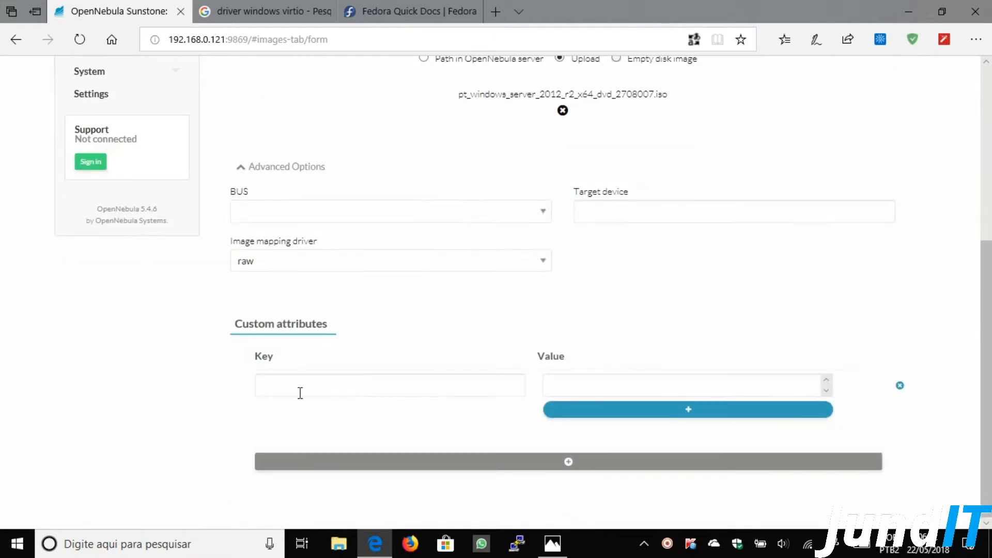
left_click(302, 213)
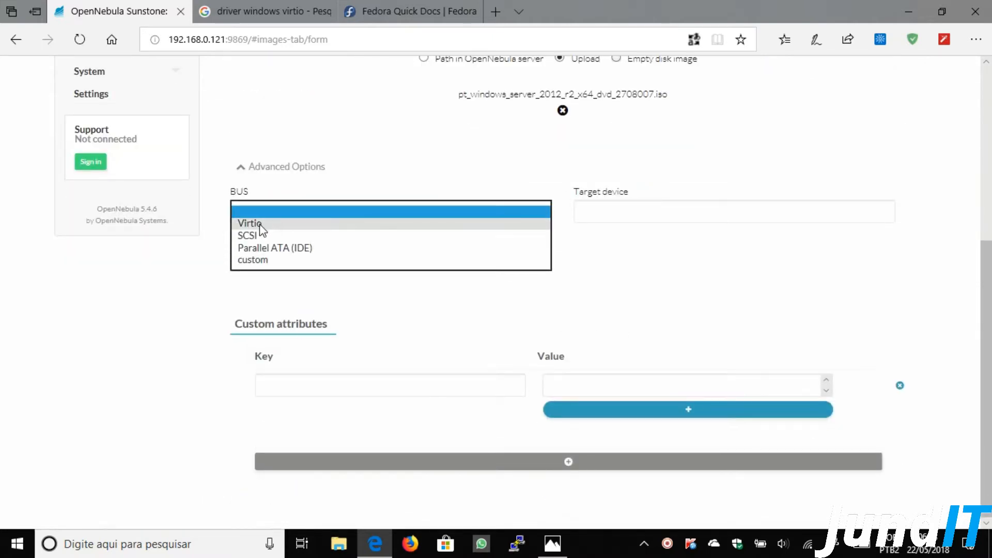
left_click(260, 225)
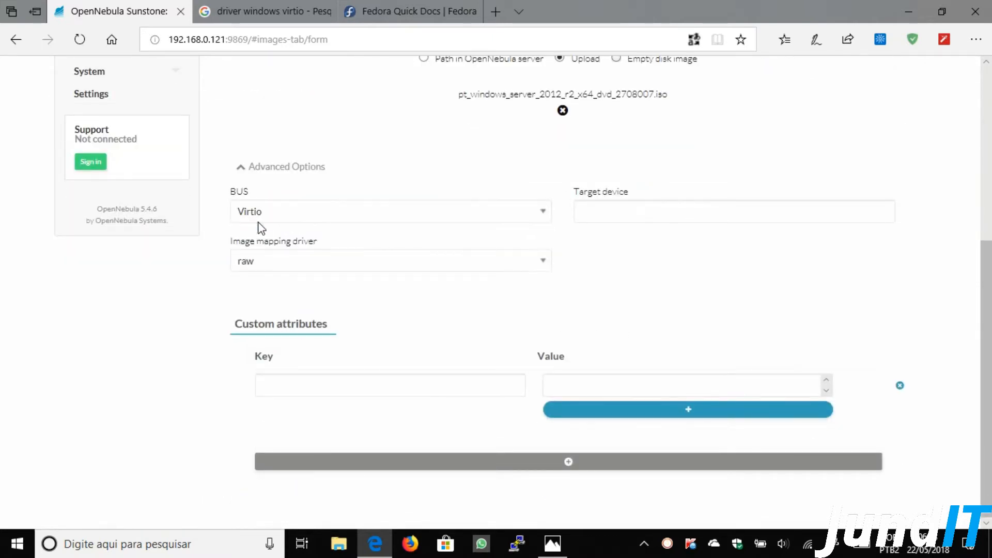
left_click(282, 262)
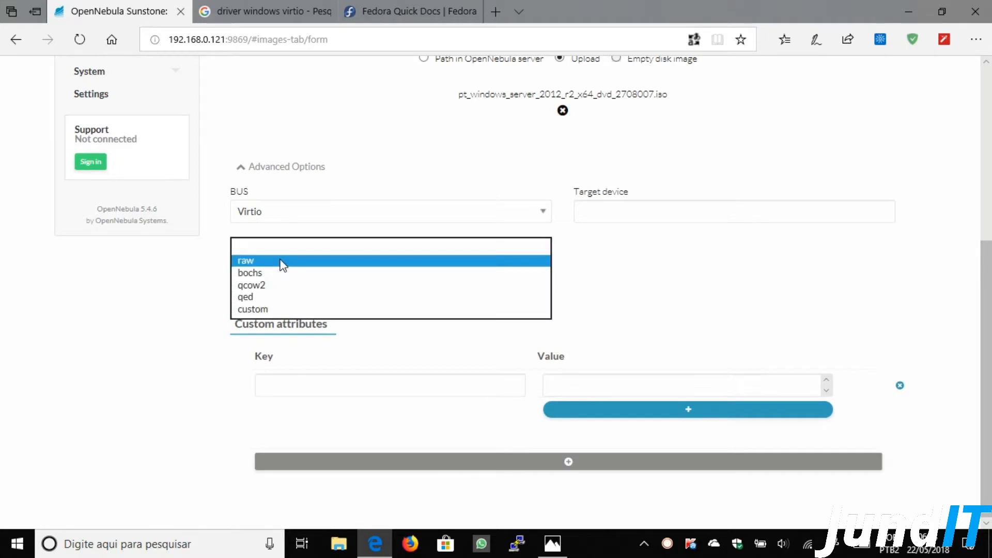
left_click(258, 285)
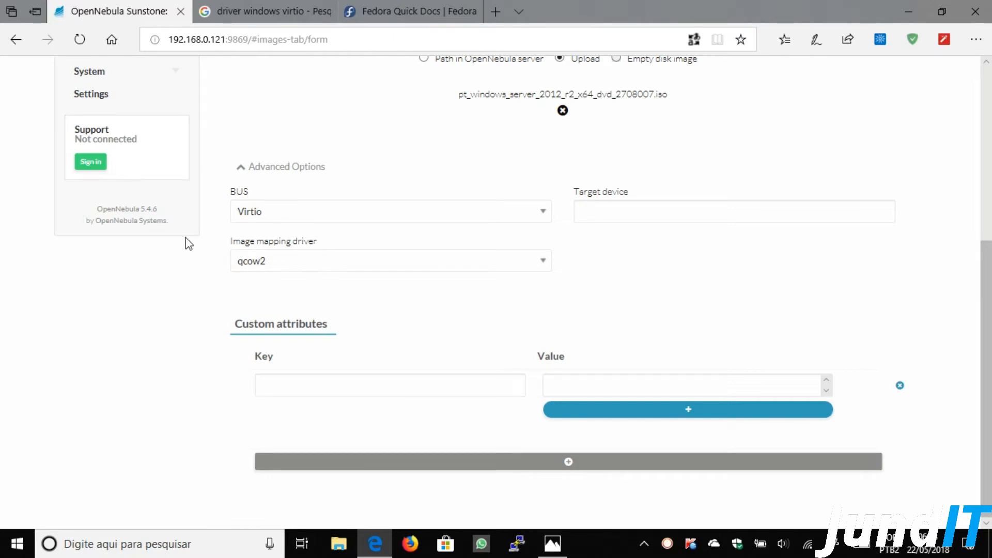
- Restore qcow2 as the mapping driver after the field was cleared, and recheck advanced options
scroll(469, 335, "up", 1)
key("ctrl+a")
key("BackSpace")
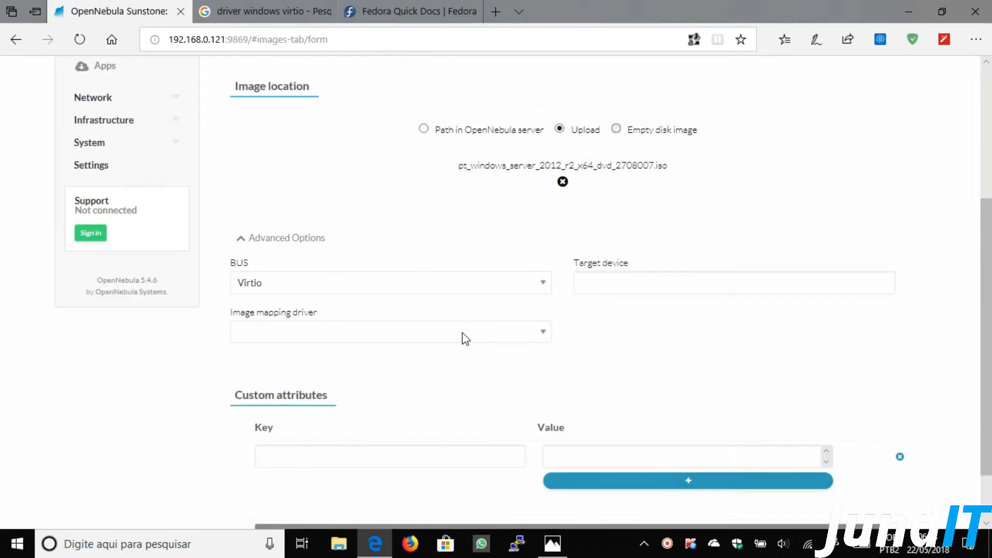
key("Down")
key("Down")
key("Down")
left_click(380, 334)
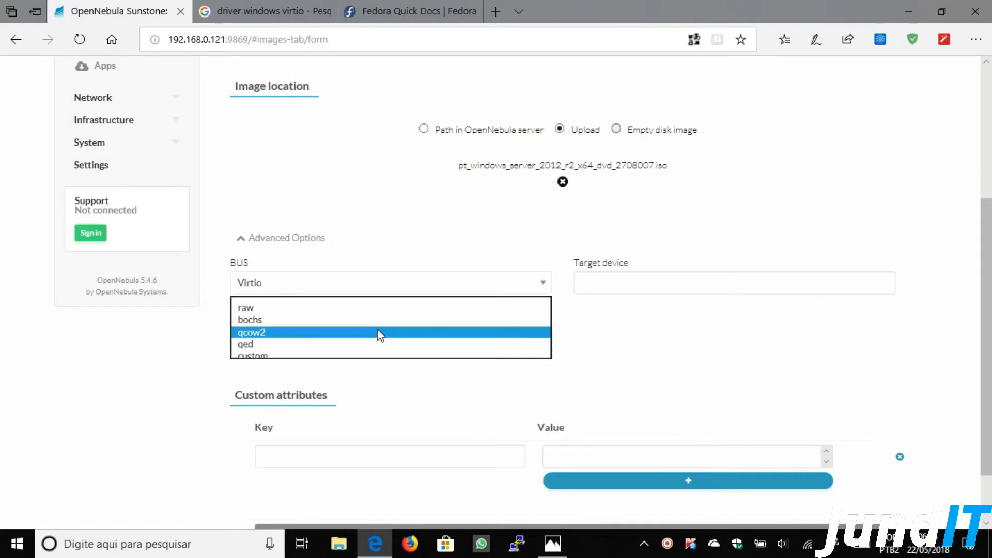
left_click(354, 334)
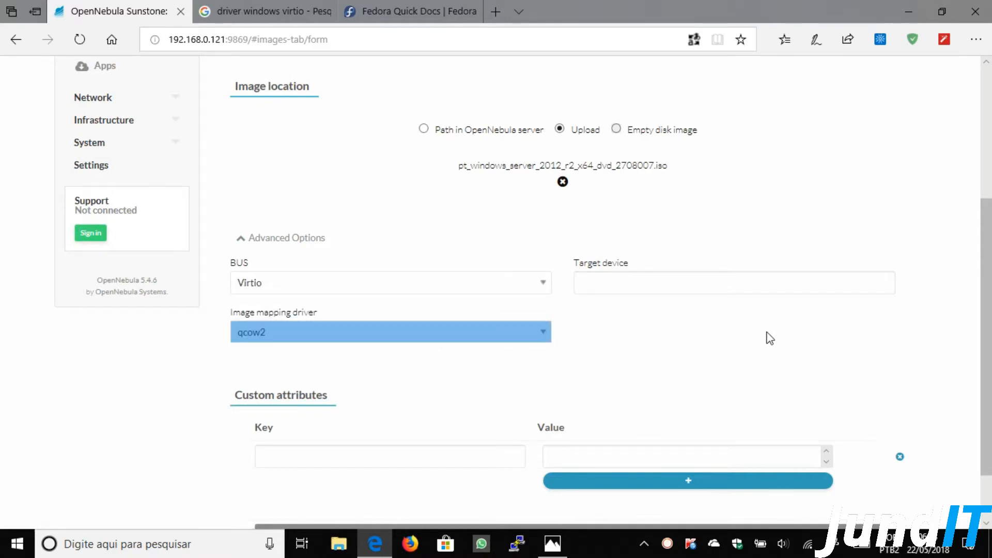
left_click(880, 233)
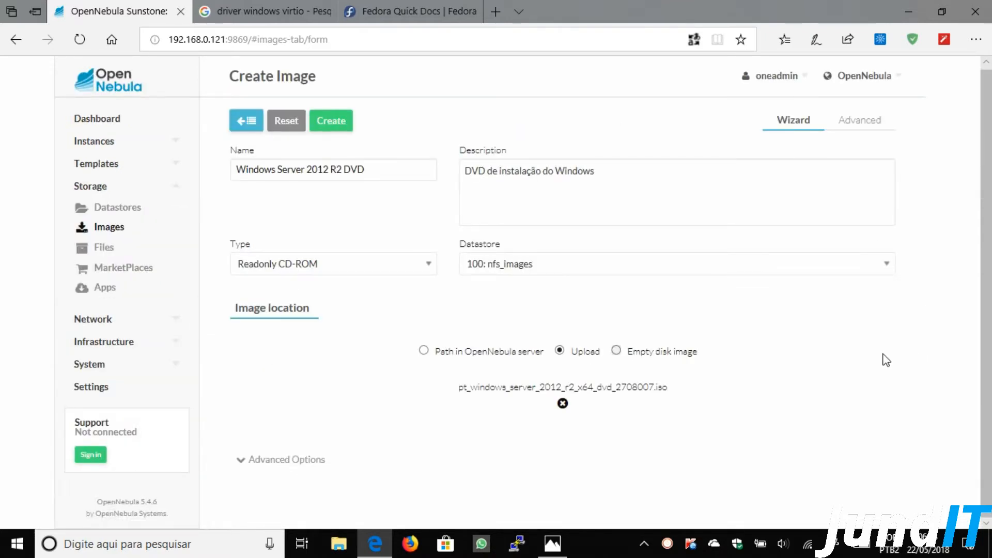
left_click(352, 474)
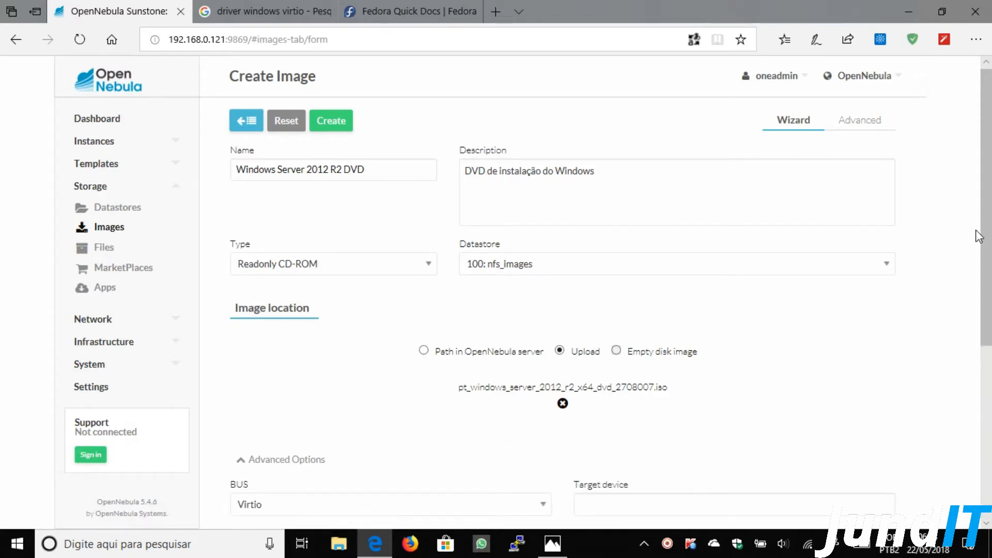
scroll(977, 232, "down", 4)
scroll(977, 232, "up", 4)
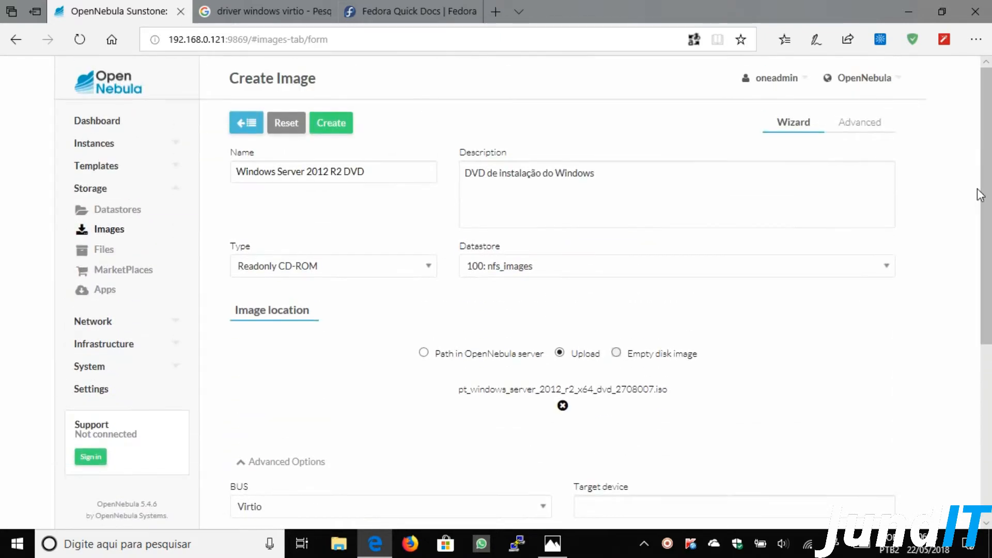
left_click(337, 129)
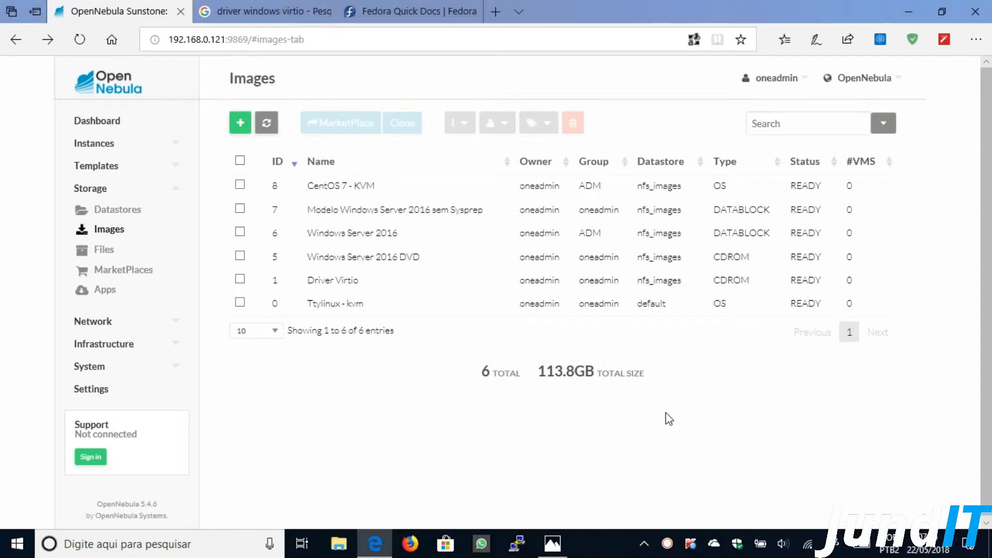
left_click(266, 124)
left_click(267, 124)
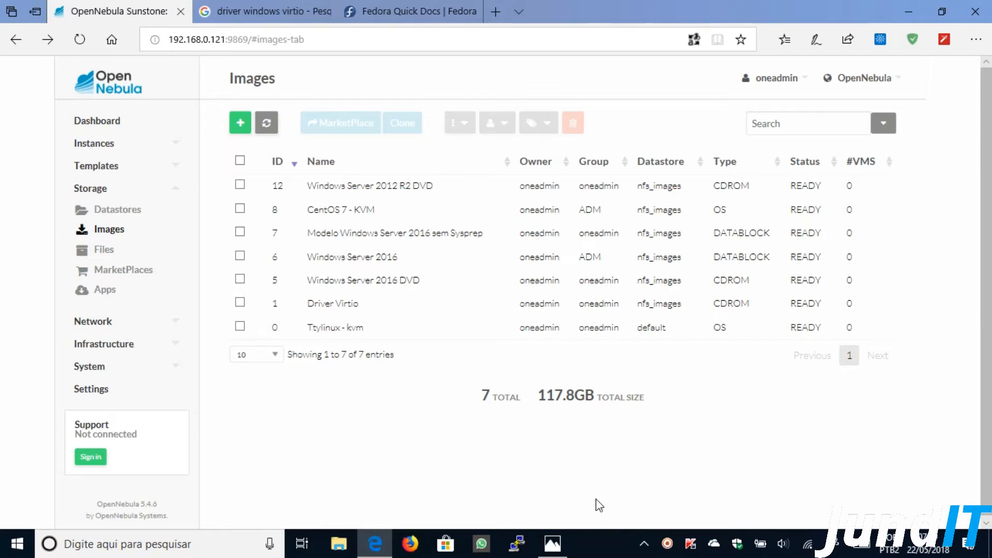
- Check the virtio-win ISO link under Direct downloads in the Fedora docs, then return to Google
left_click(389, 14)
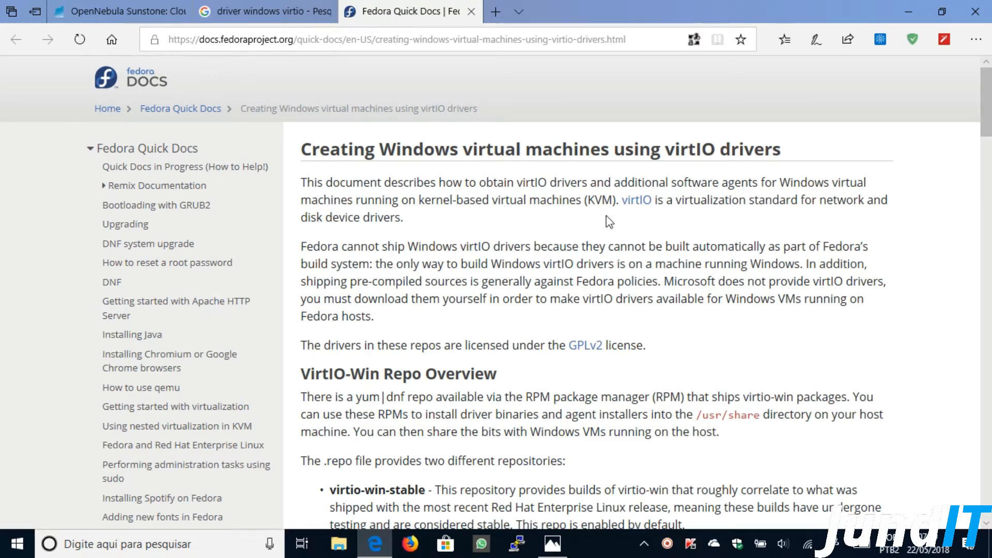
scroll(568, 256, "down", 15)
scroll(570, 261, "down", 20)
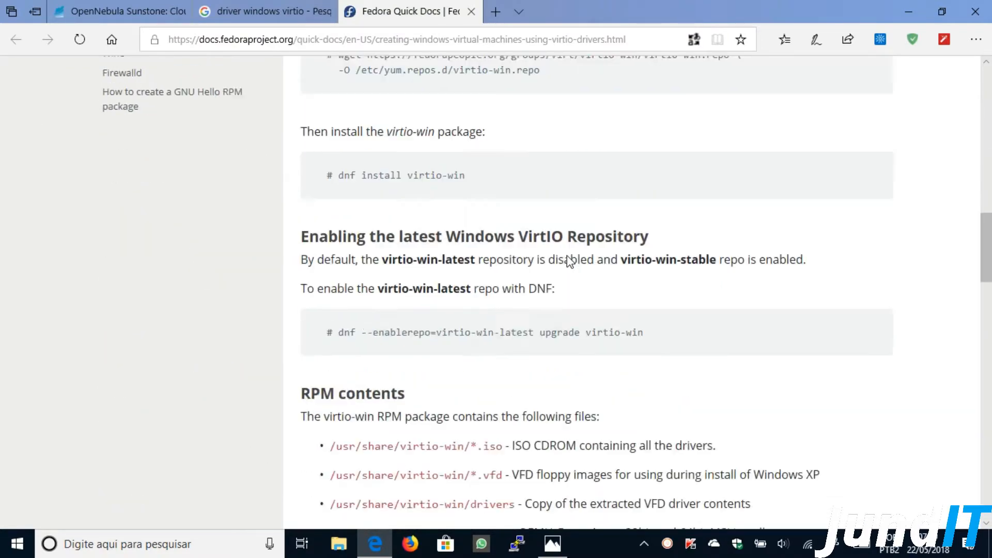
scroll(568, 256, "down", 2)
scroll(566, 258, "up", 2)
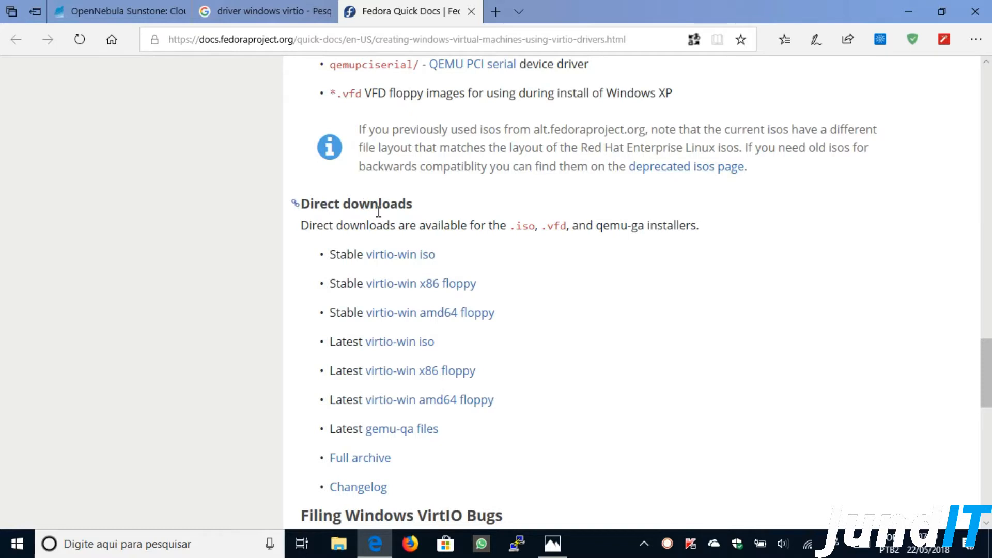
scroll(517, 271, "down", 1)
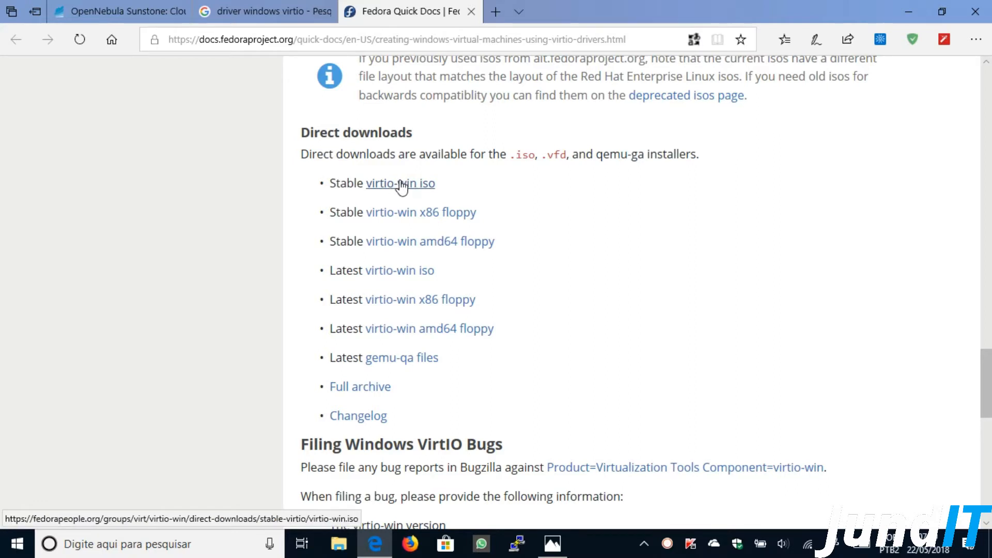
left_click(276, 16)
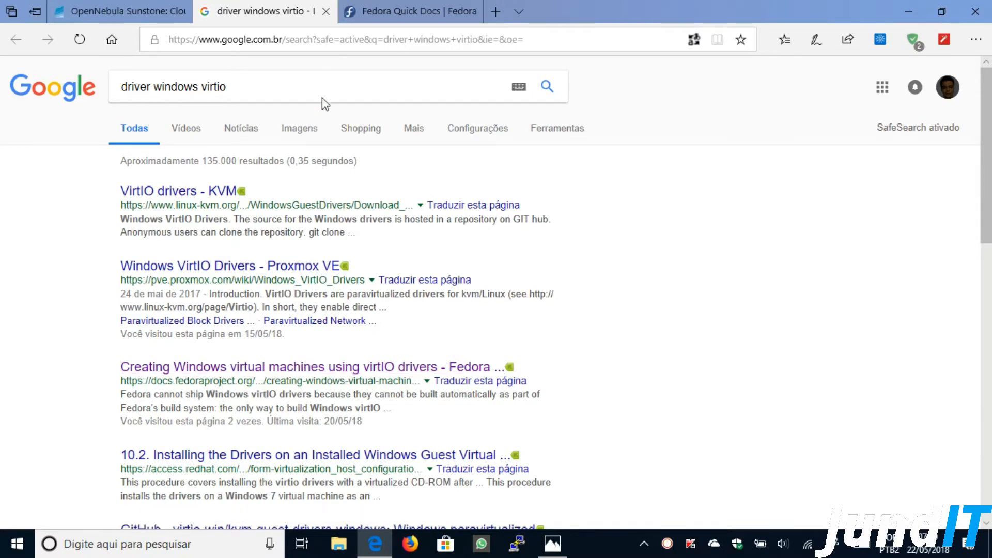
- Close the Google and Fedora documentation tabs
left_click(326, 12)
left_click(325, 12)
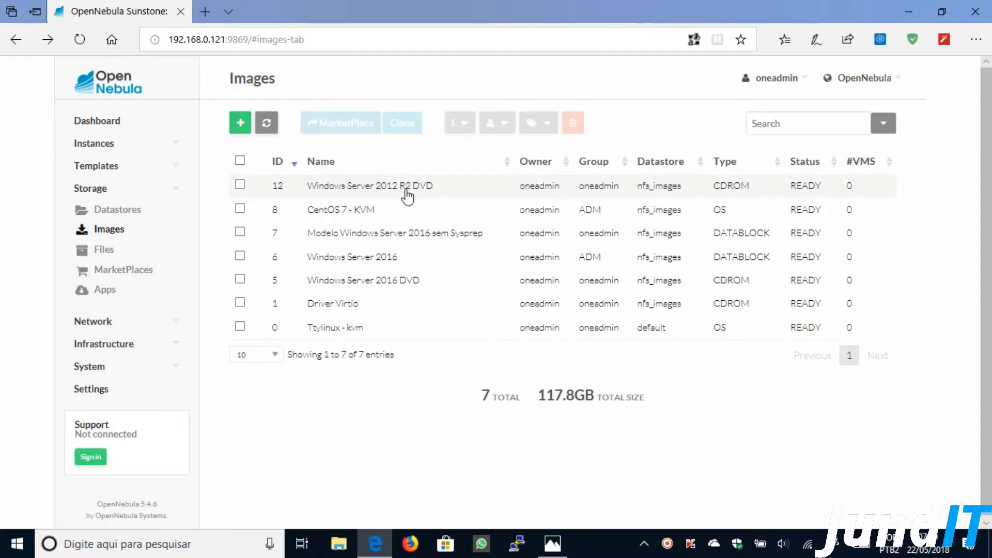
left_click(238, 126)
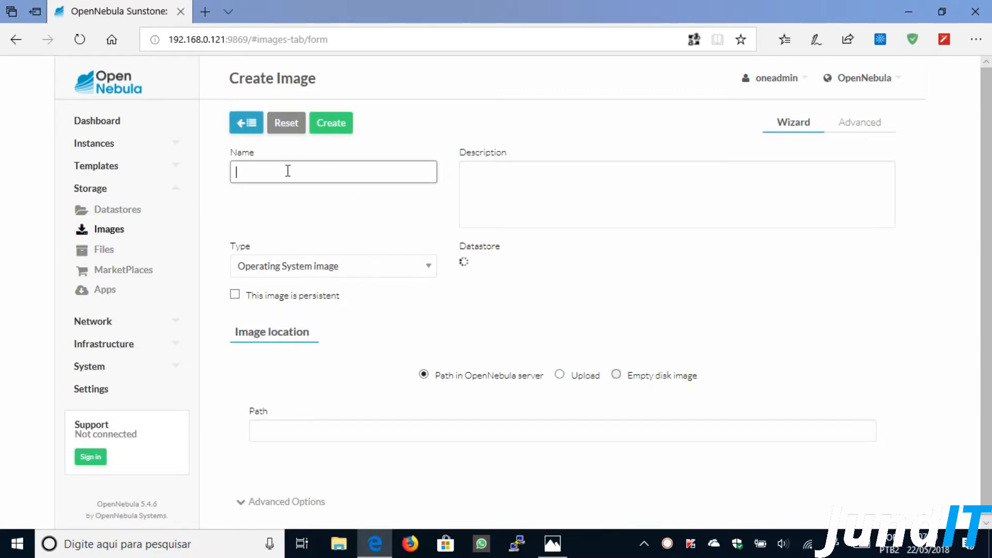
type("Virtio")
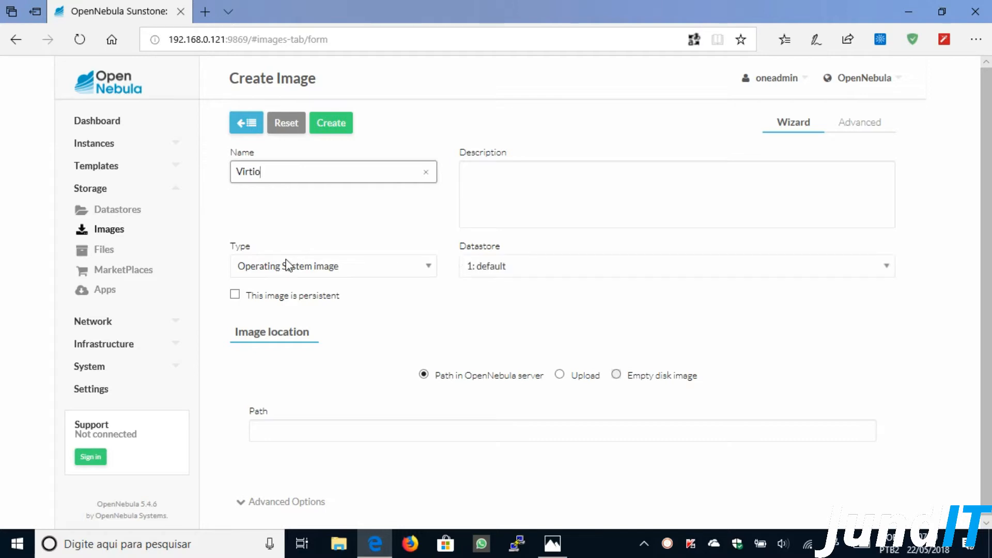
left_click(381, 266)
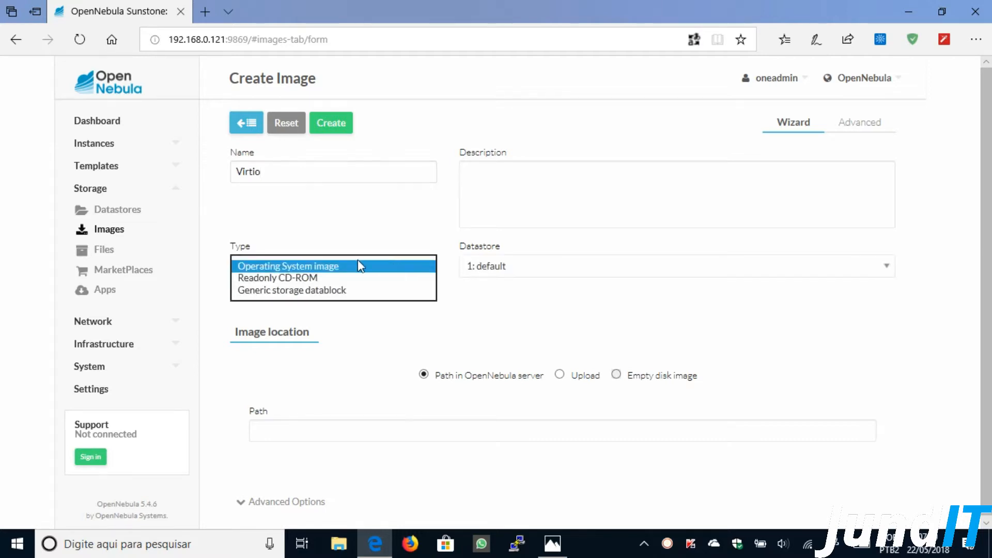
left_click(277, 277)
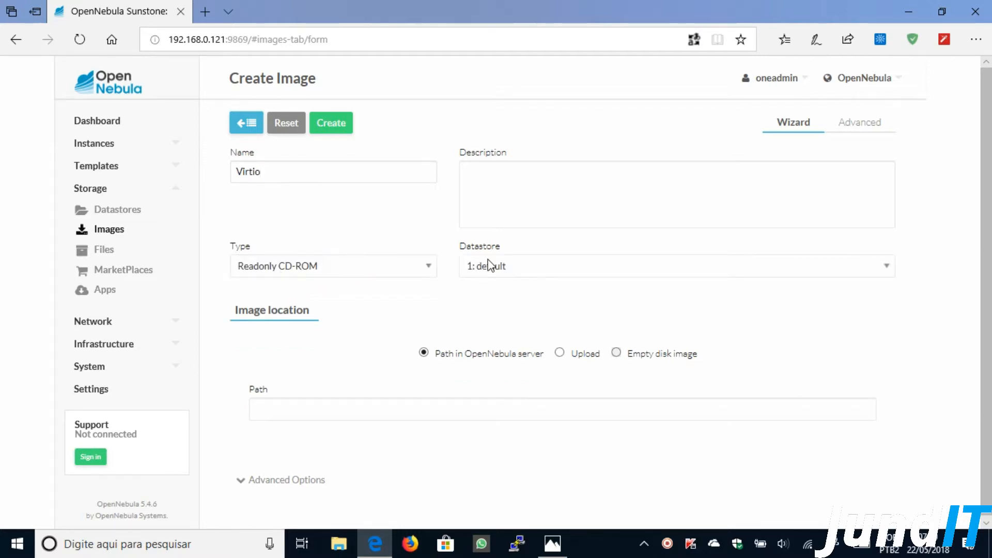
left_click(560, 355)
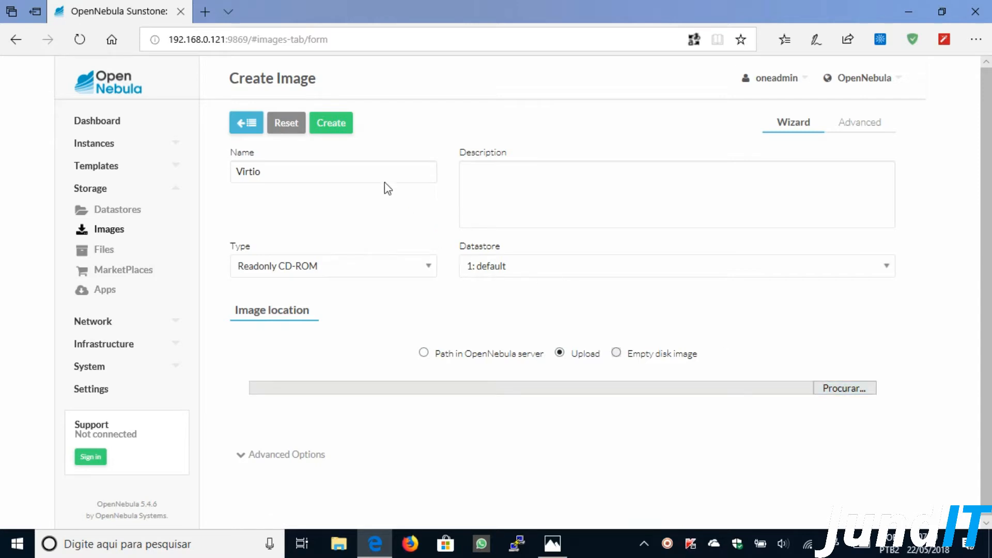
left_click(244, 125)
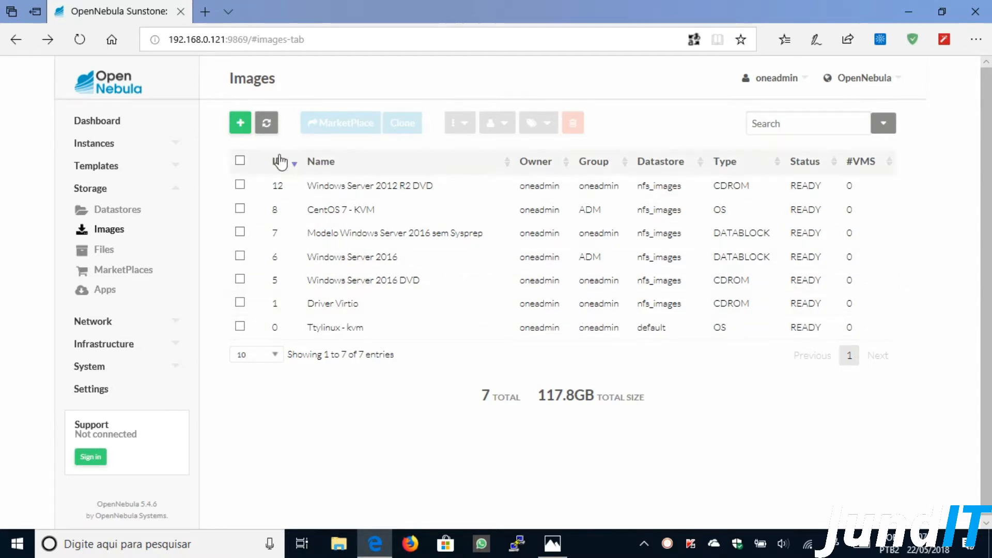
- Start a new Generic storage datablock image named 'Windows Server 2012 R2'
left_click(240, 125)
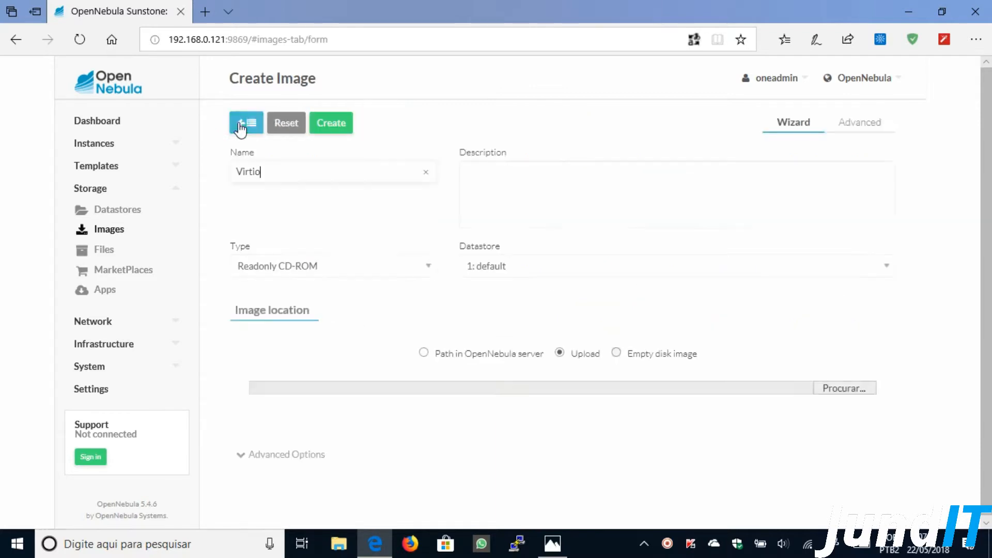
left_click(336, 264)
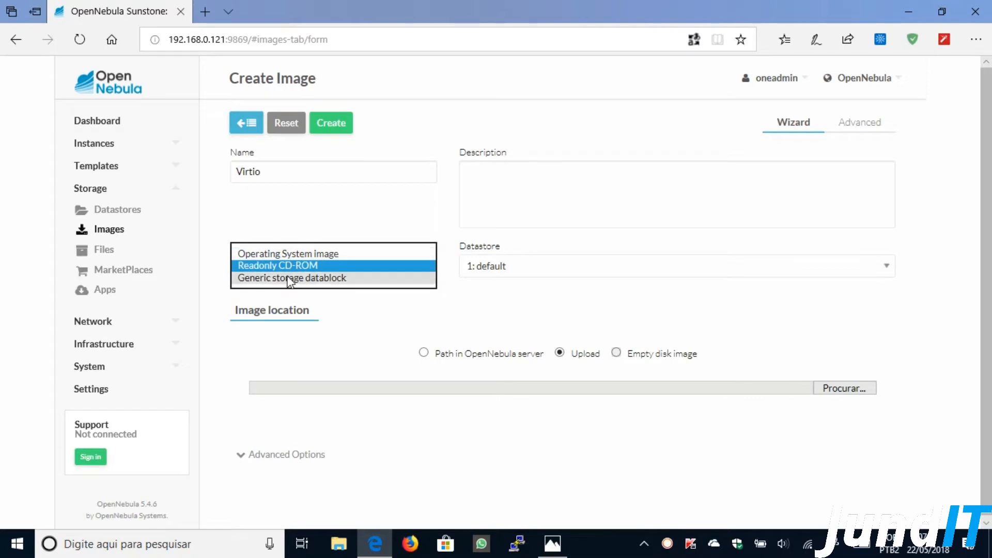
left_click(291, 279)
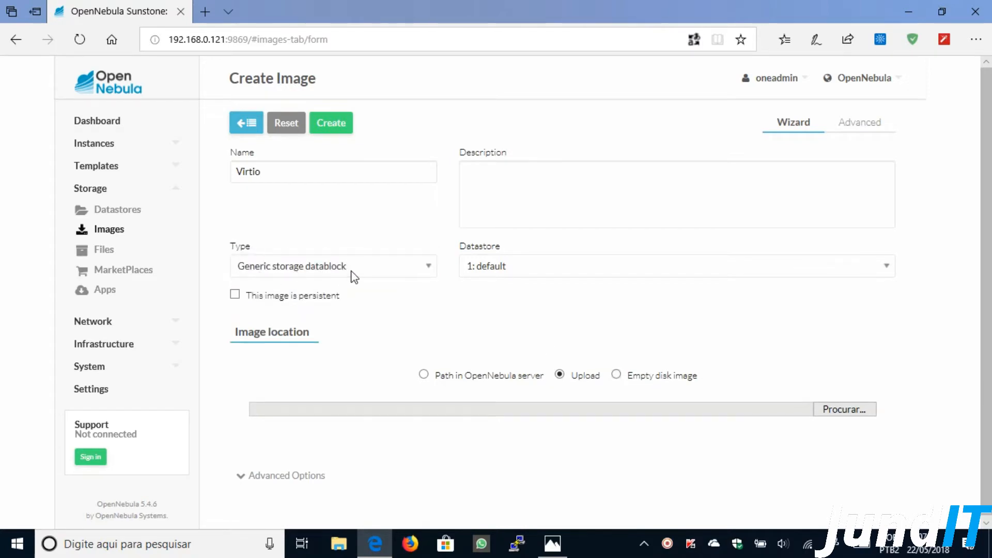
left_click(234, 175)
double_click(233, 175)
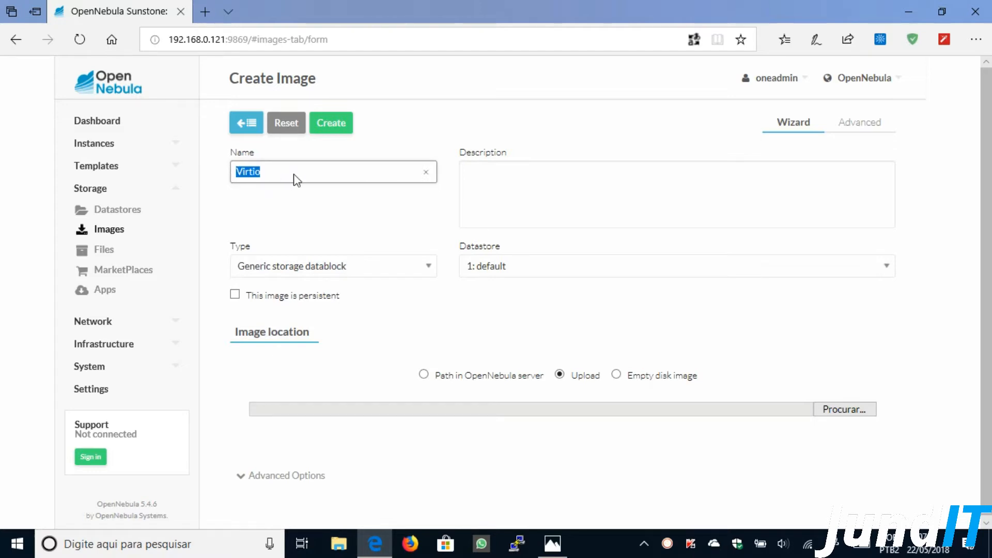
type("Windows Server")
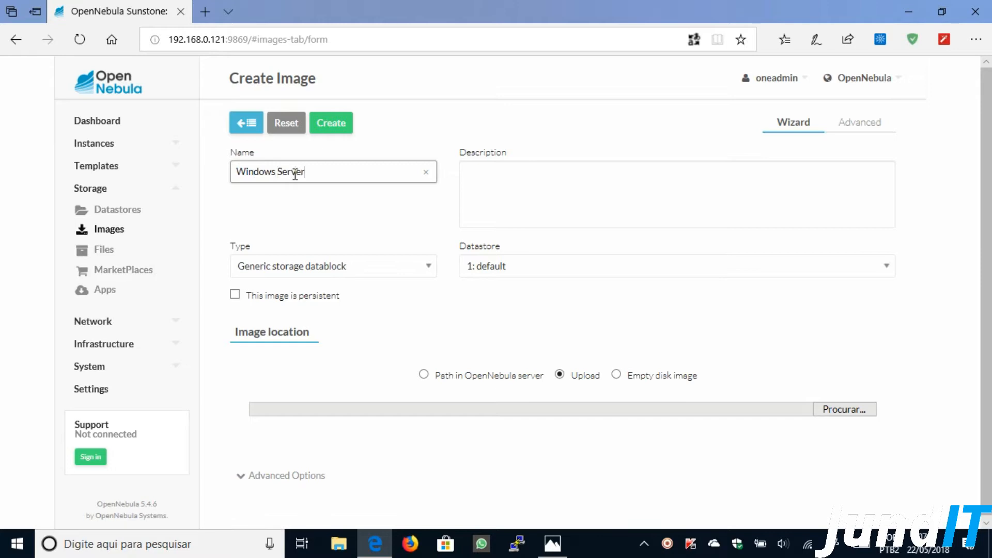
type(" 2012 R2")
- Store it in nfs_images, describe it as 'Imagem do Sistema Operacion', and make it a 50 GB empty disk
left_click(511, 268)
left_click(516, 277)
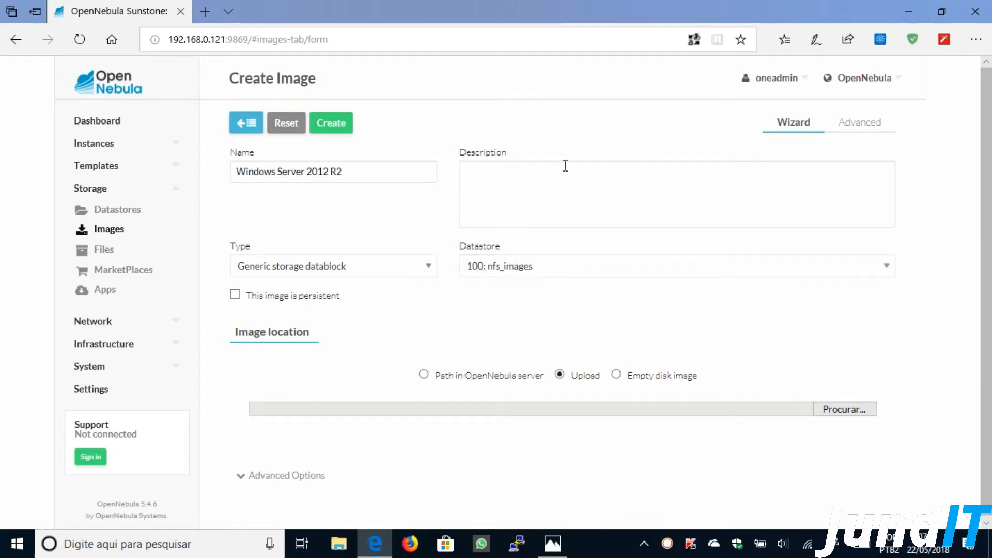
left_click(506, 177)
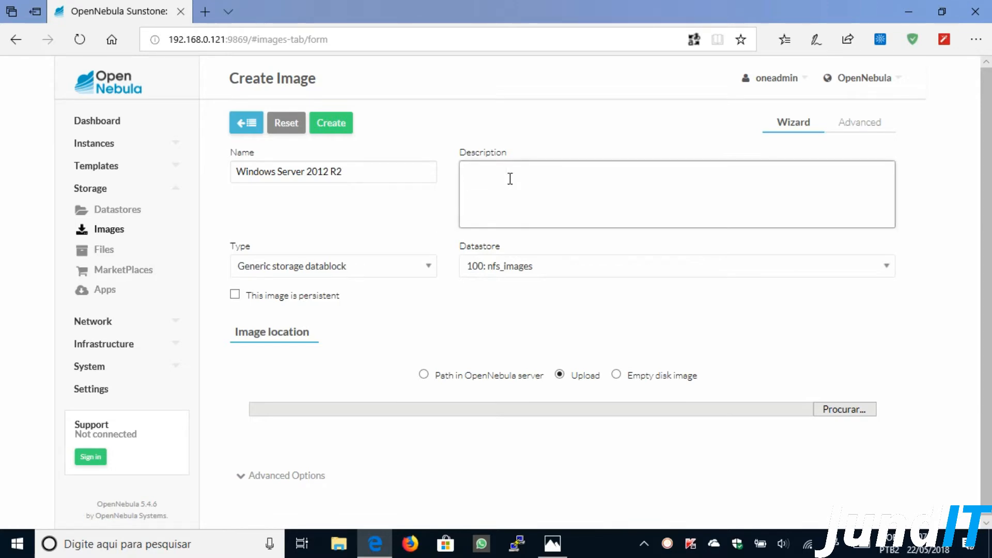
type("Imagem do Sistema Operacional")
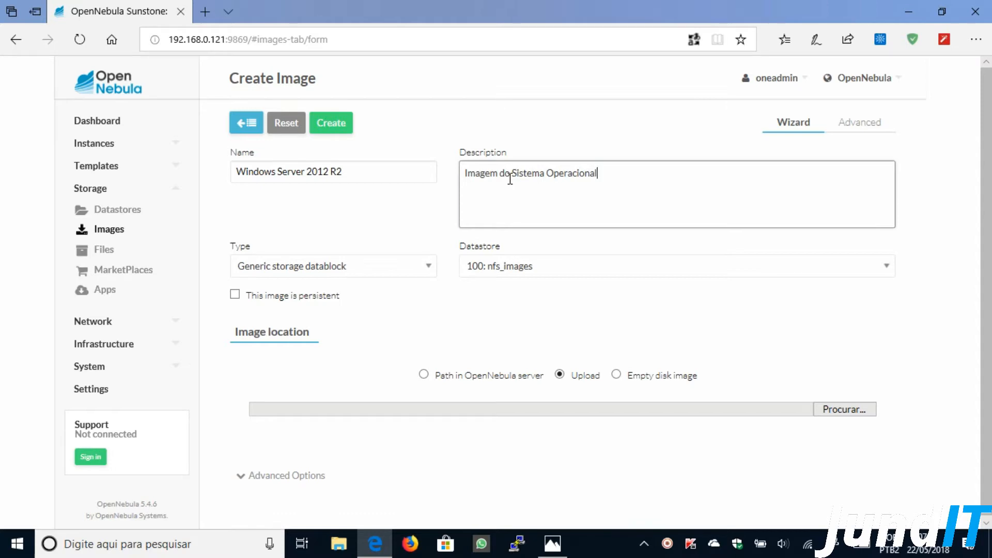
left_click(617, 379)
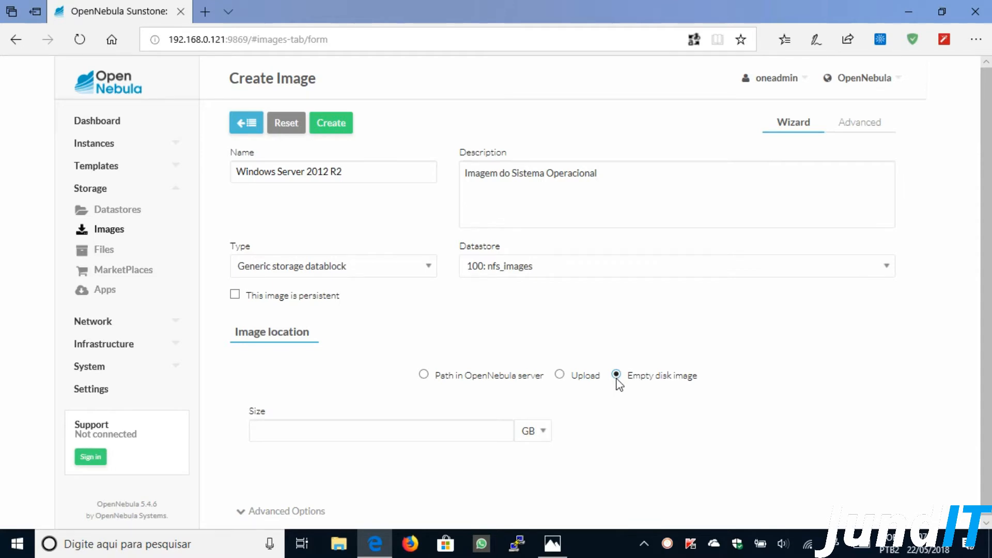
left_click(328, 433)
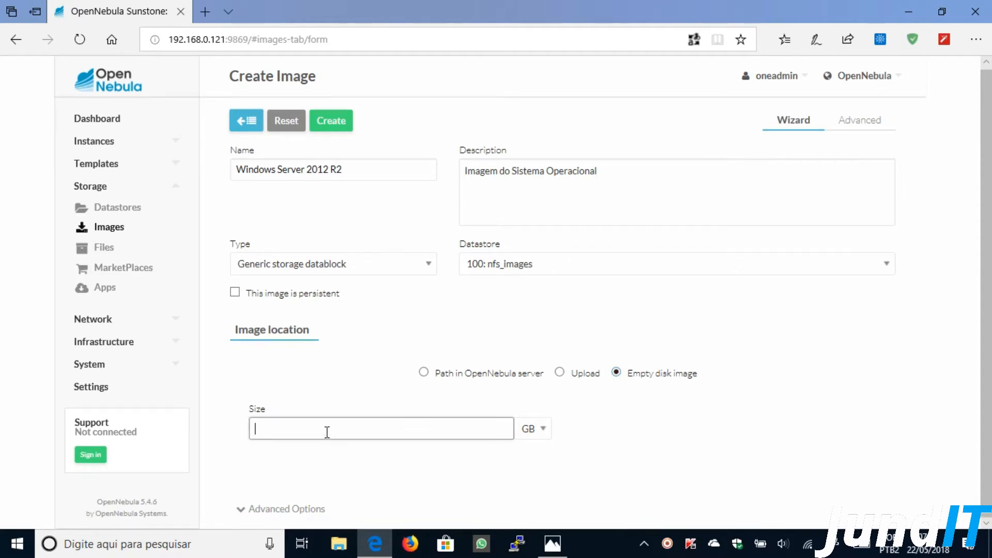
type("50")
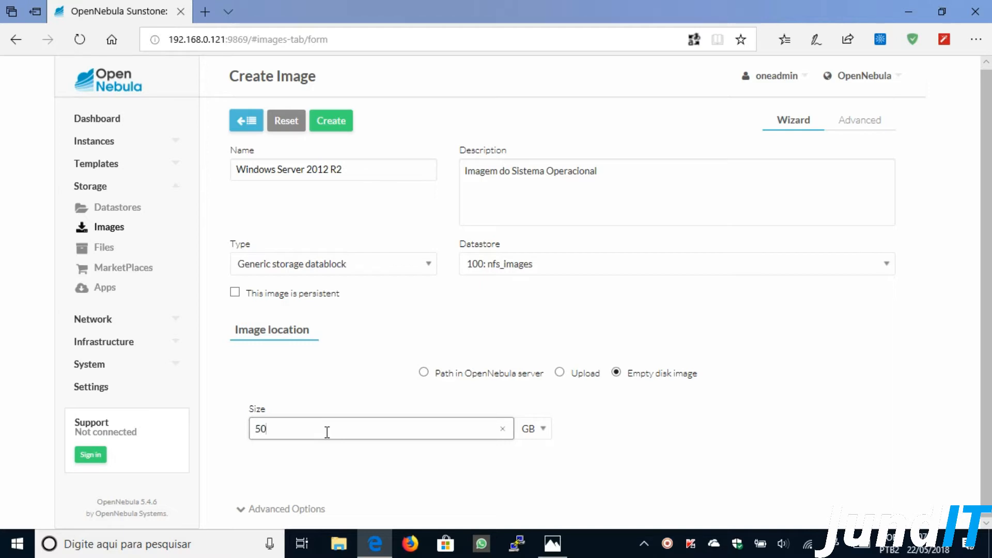
- Set bus to Virtio and mapping driver to qcow2, then create the image
left_click(301, 508)
scroll(693, 435, "down", 3)
scroll(669, 409, "down", 3)
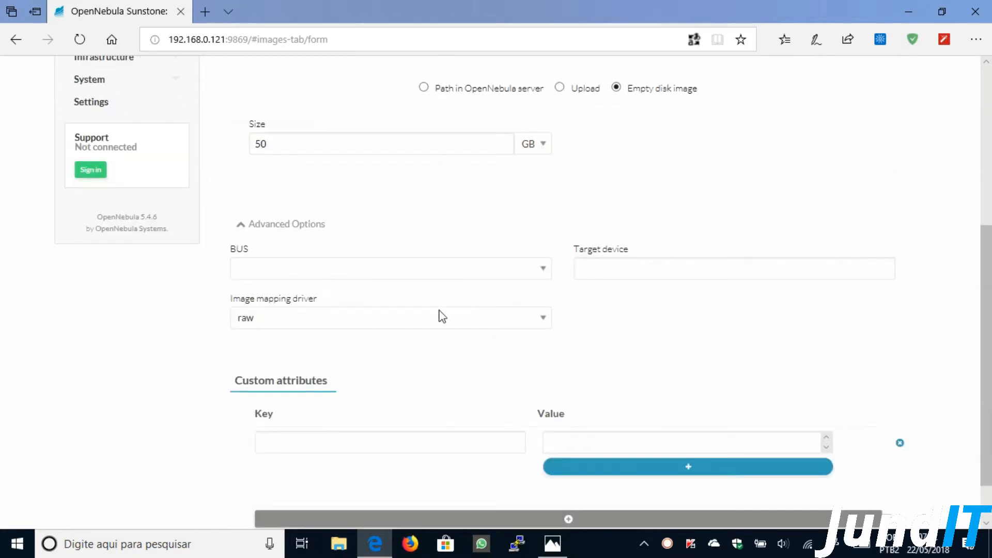
left_click(380, 270)
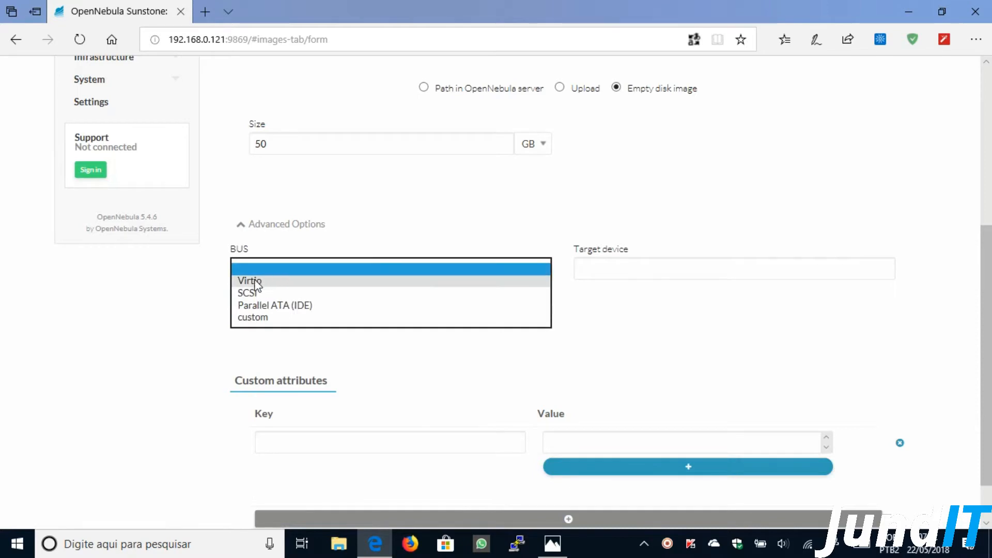
left_click(251, 280)
left_click(274, 313)
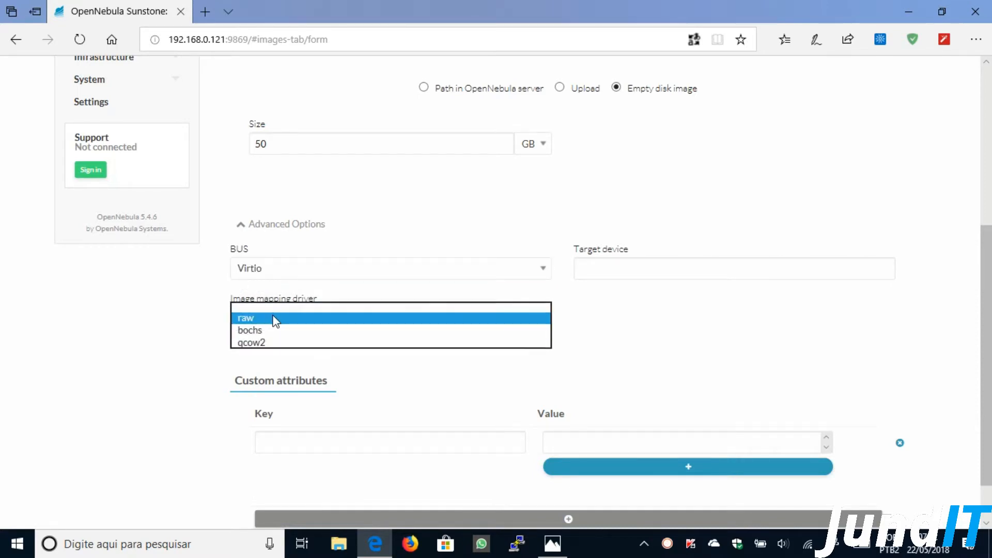
left_click(259, 343)
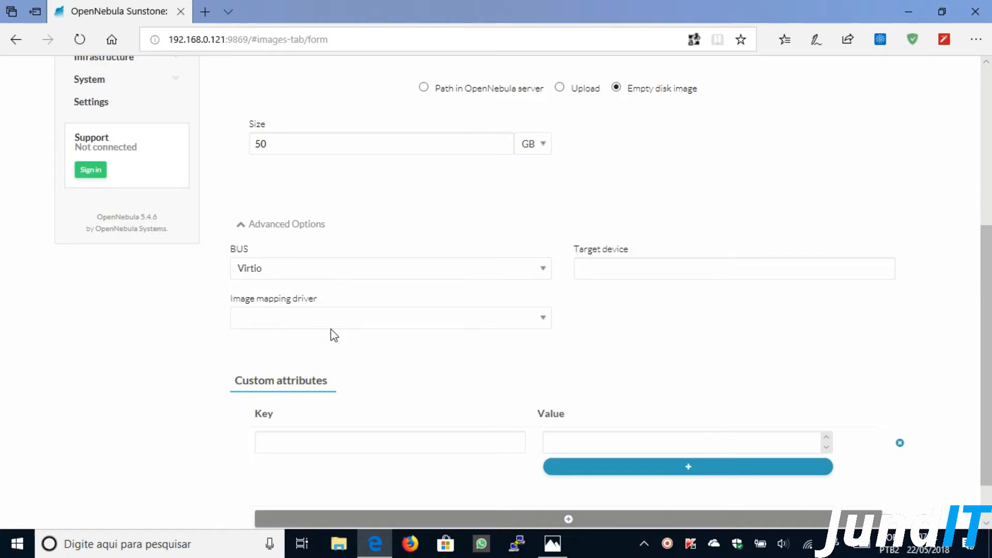
scroll(682, 199, "up", 5)
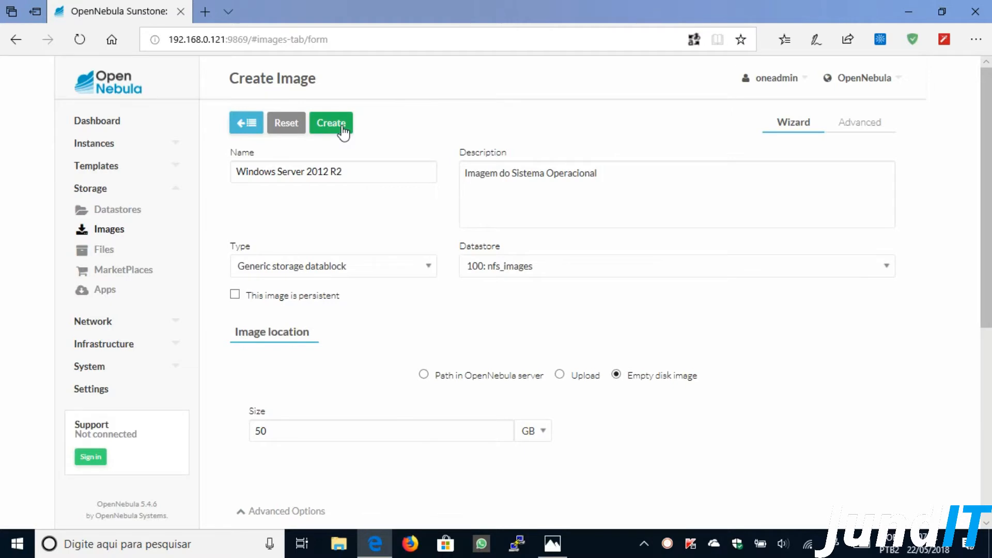
left_click(343, 132)
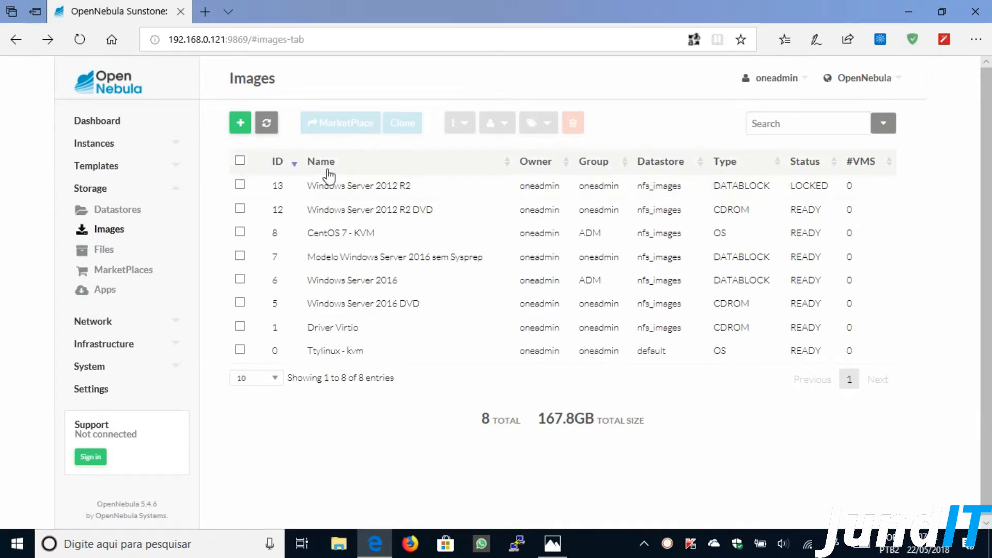
- Refresh the Images list so 'Windows Server 2012 R2' shows as READY
left_click(268, 126)
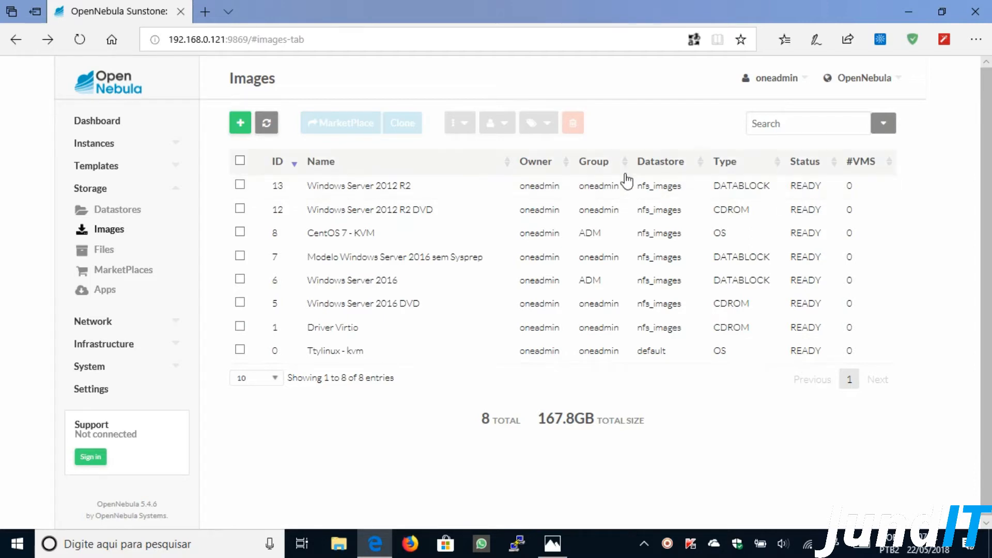
- Change DEV_PREFIX of the 'Windows Server 2012 R2 DVD' image from vd to hd
left_click(330, 209)
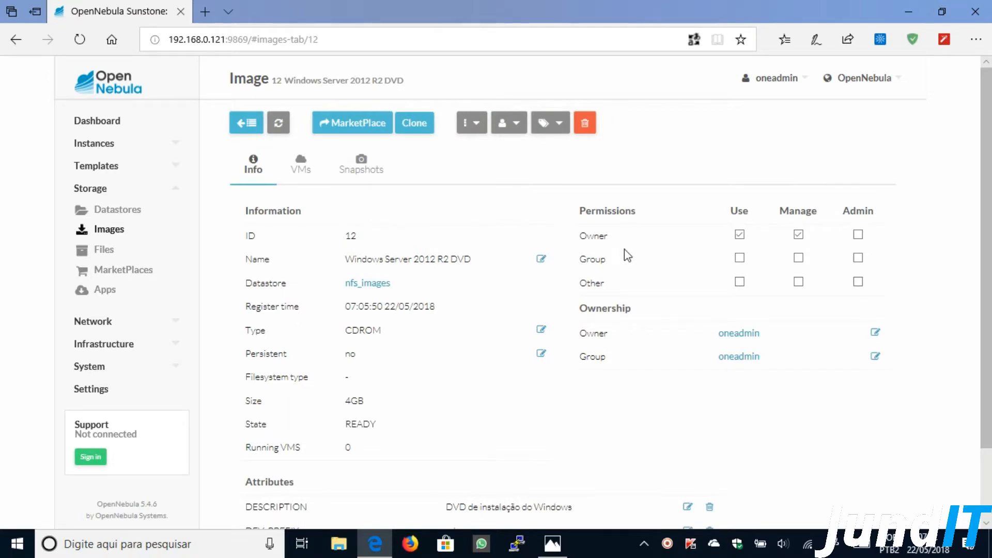
scroll(509, 331, "down", 2)
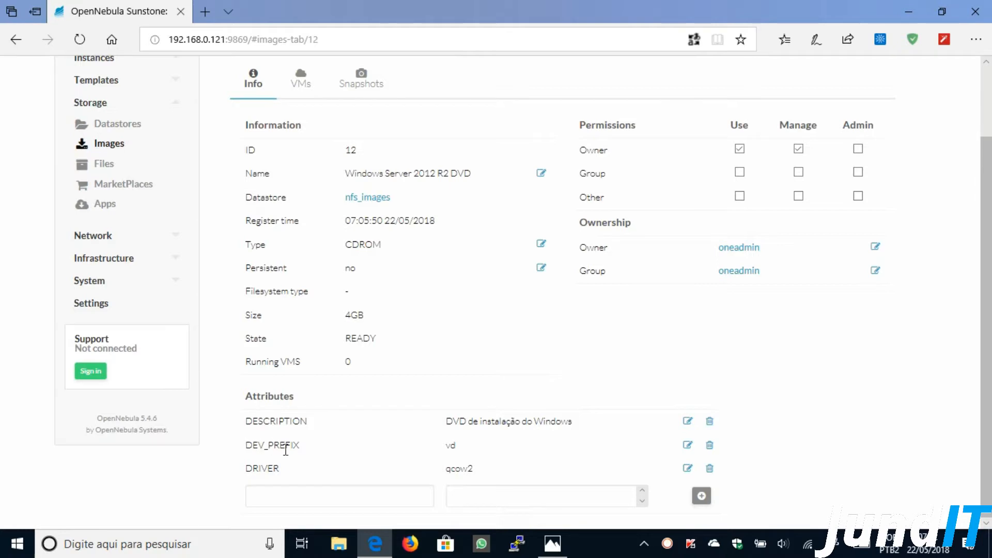
left_click(688, 448)
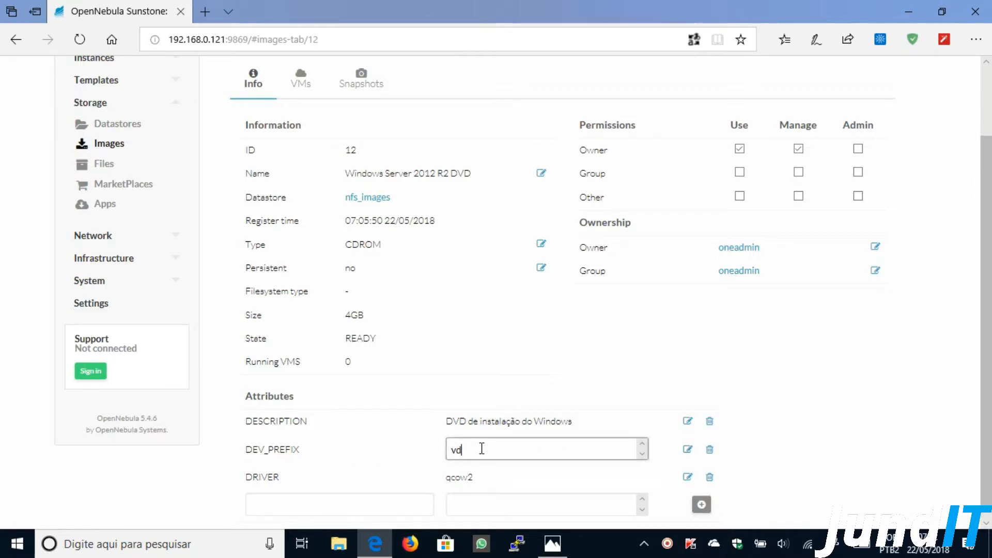
key("BackSpace")
key("BackSpace")
type("hd")
left_click(775, 445)
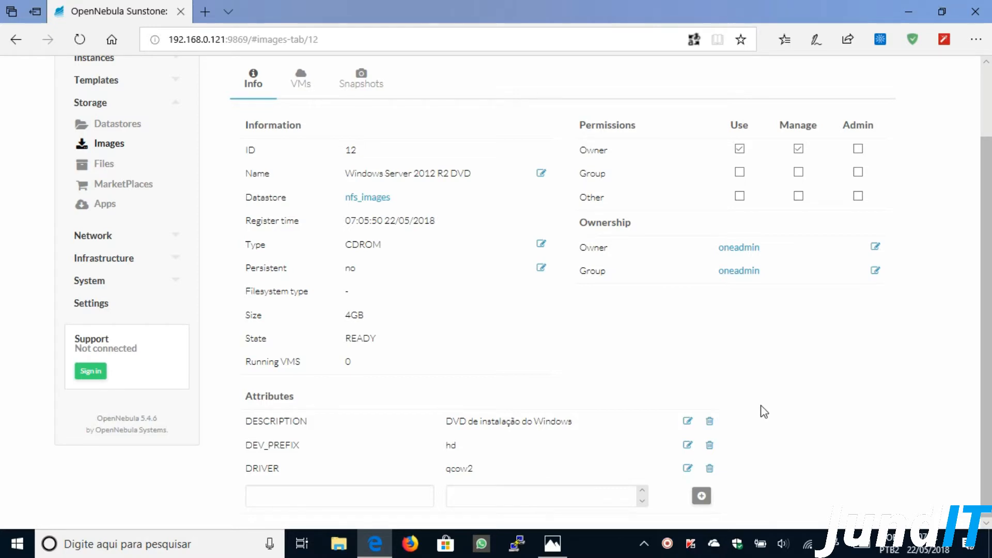
scroll(761, 400, "up", 2)
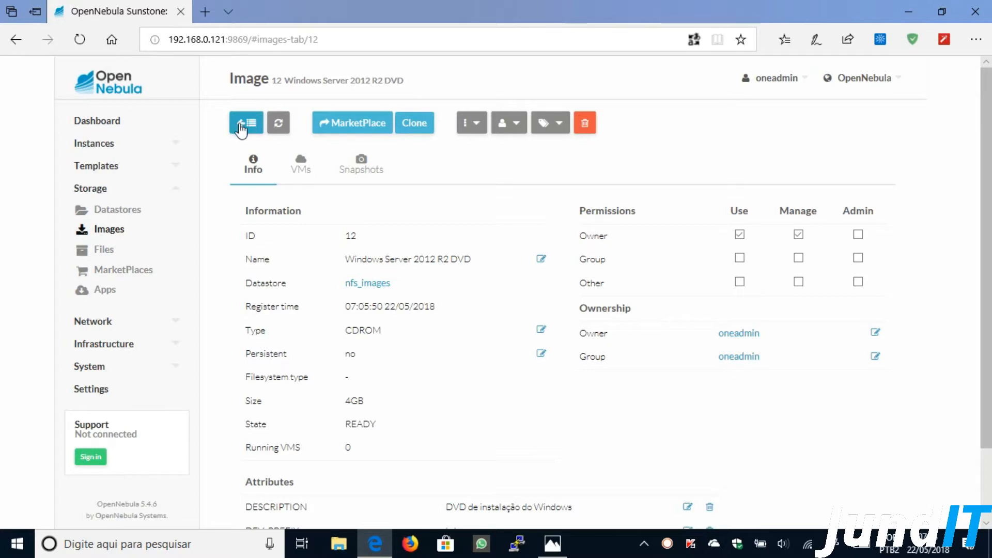
- Change DEV_PREFIX of the Windows Server 2012 R2 datablock (image 13) from vd to hd, then return to the Images list
left_click(241, 129)
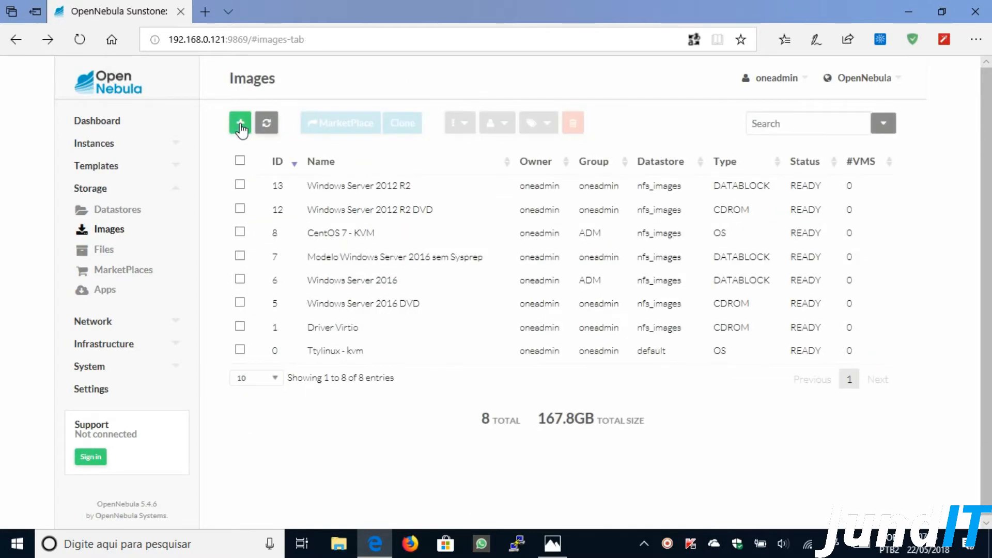
left_click(347, 188)
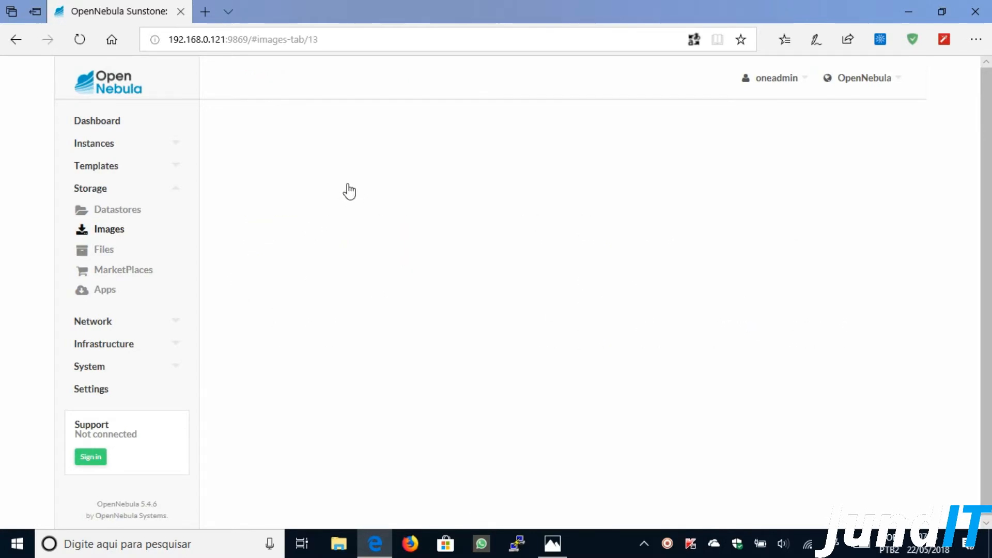
scroll(595, 310, "down", 1)
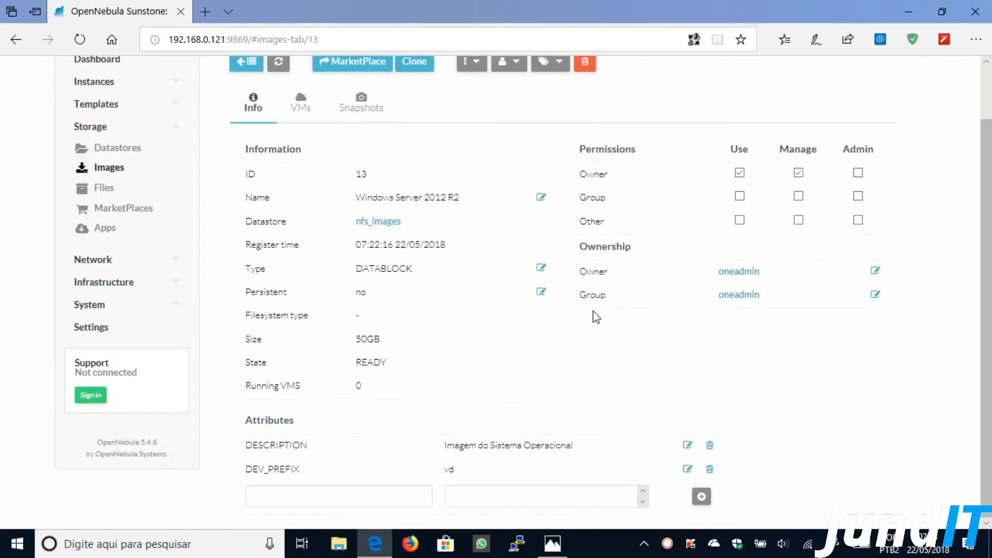
left_click(688, 469)
left_click(505, 473)
key("BackSpace")
key("BackSpace")
type("hd")
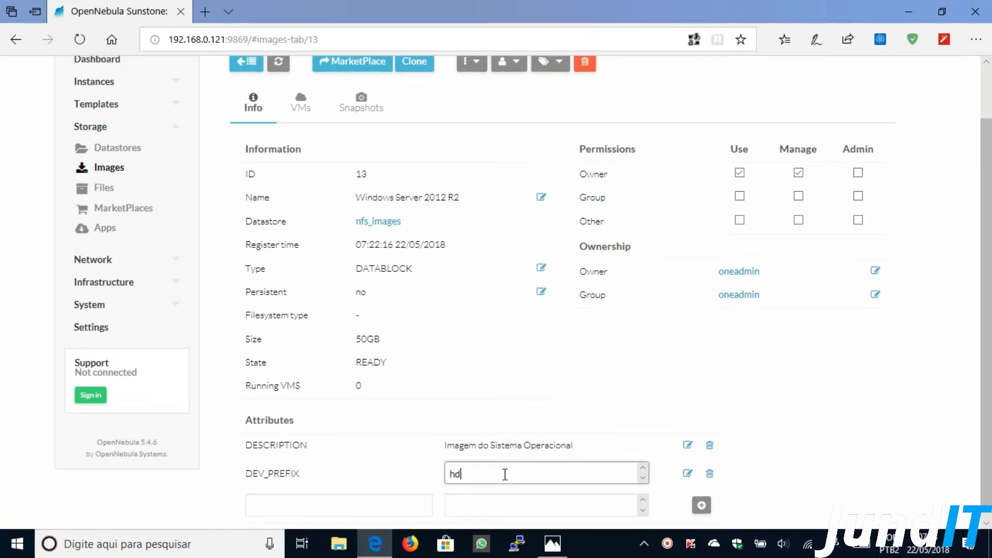
left_click(805, 450)
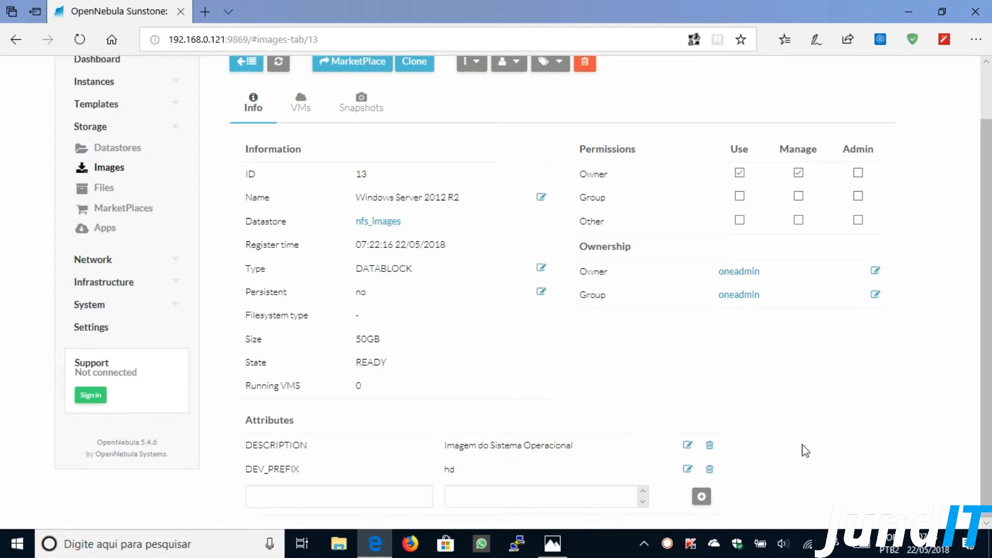
scroll(805, 450, "up", 2)
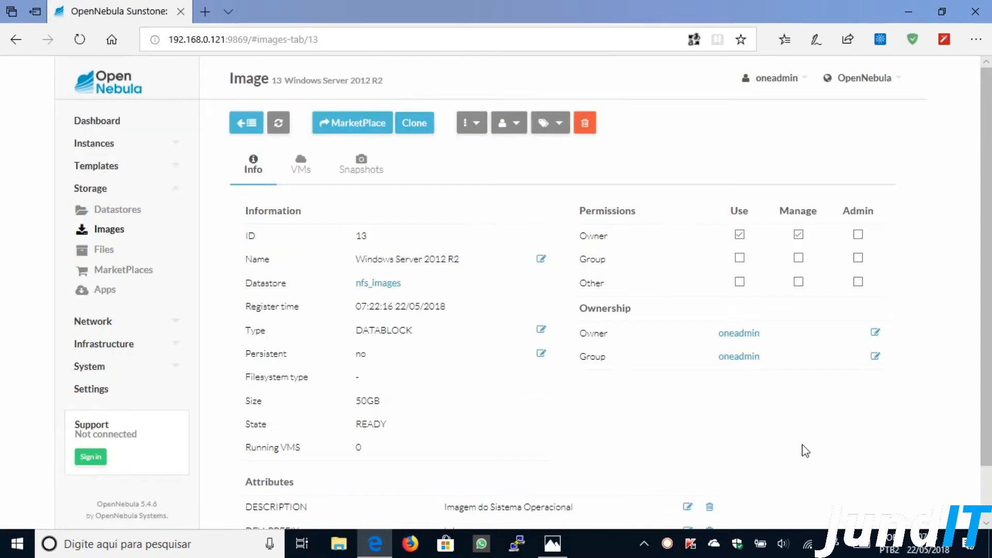
left_click(250, 131)
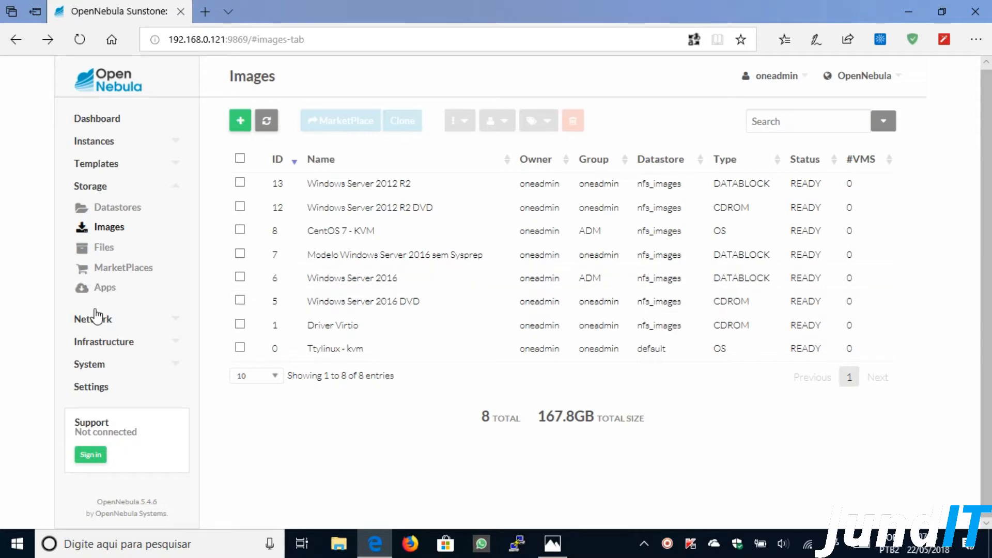
- Start a new virtual network named 'Teste' and go to its Bridge configuration field
left_click(170, 325)
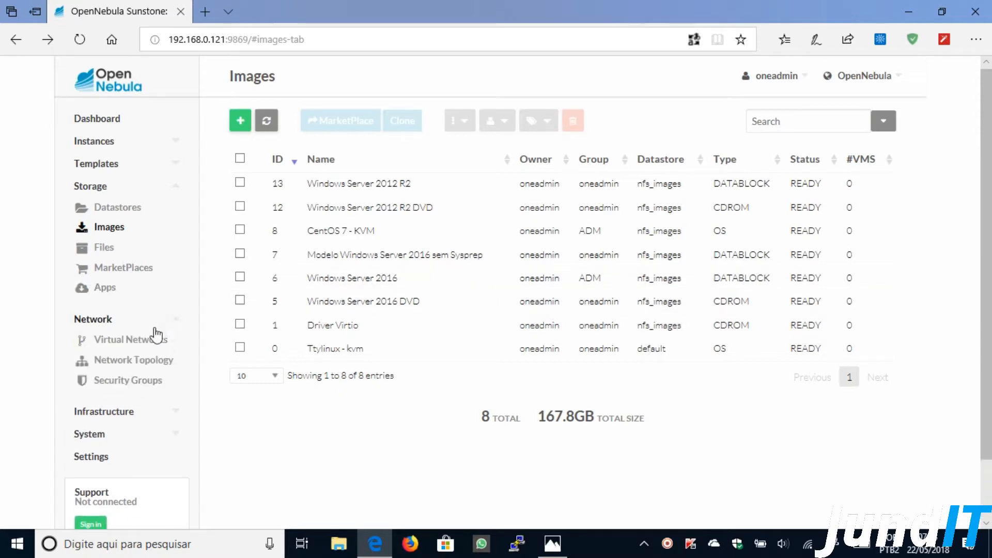
left_click(146, 341)
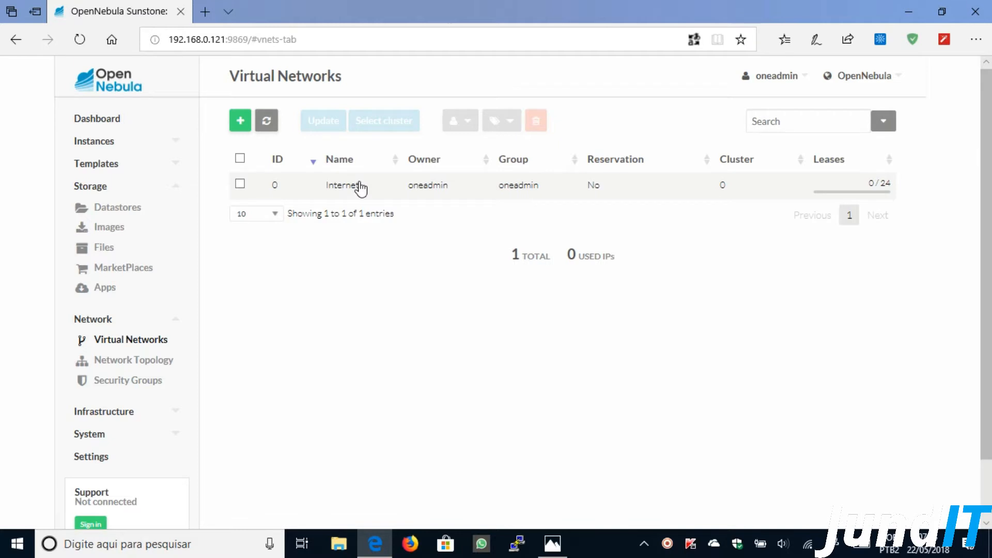
left_click(241, 122)
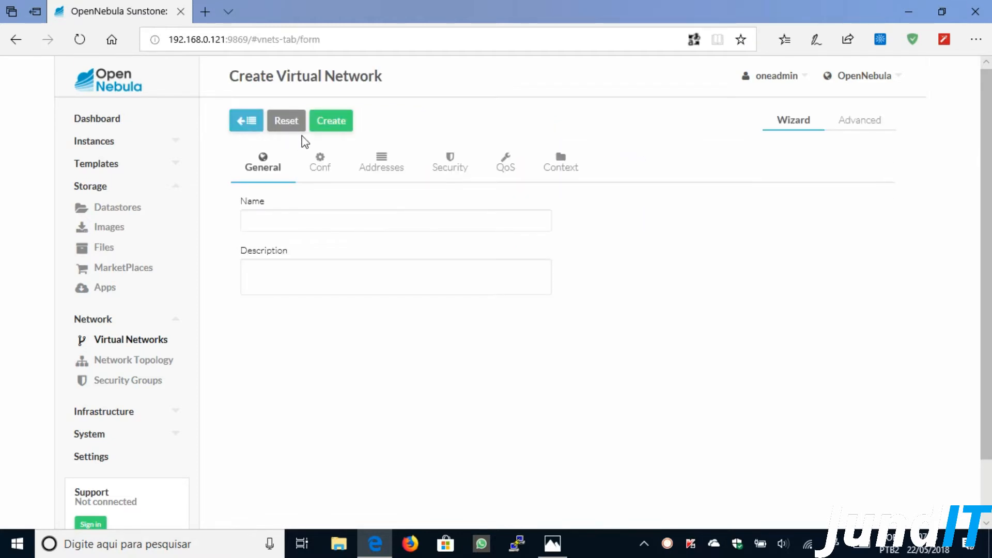
left_click(319, 217)
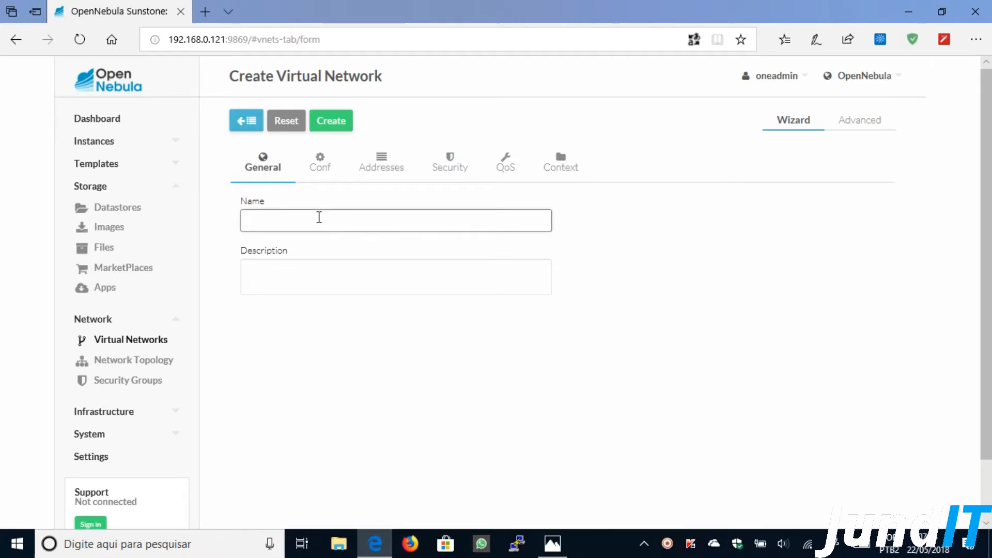
type("Teste")
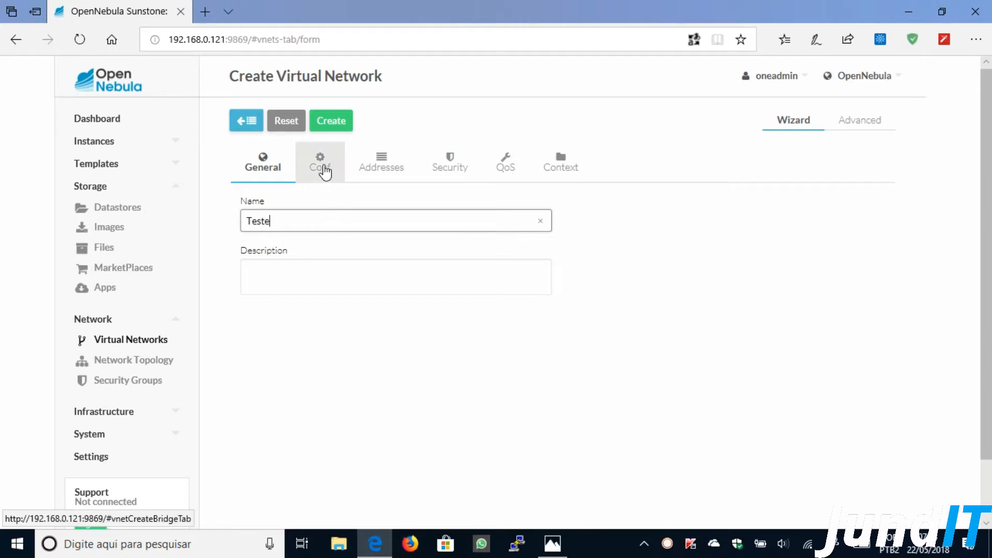
left_click(324, 172)
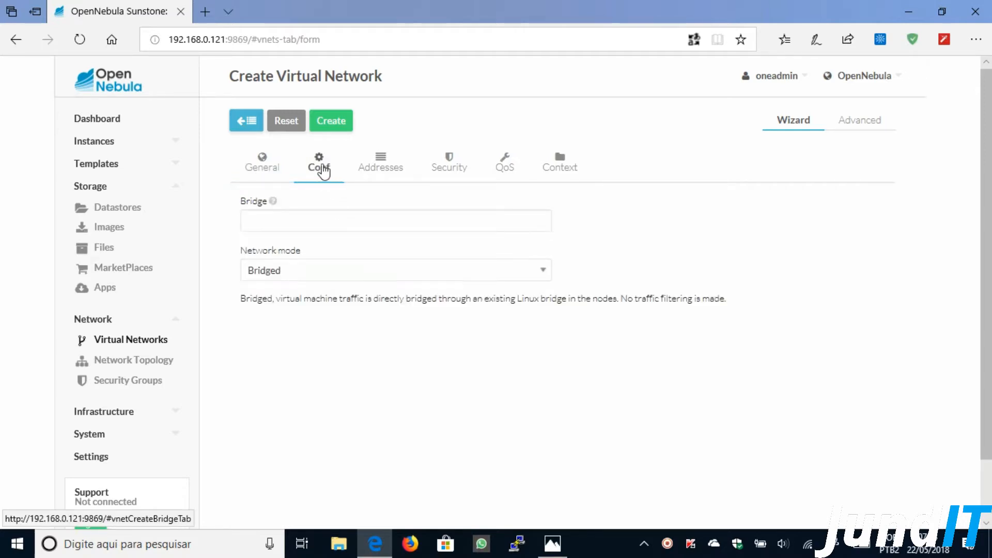
left_click(302, 221)
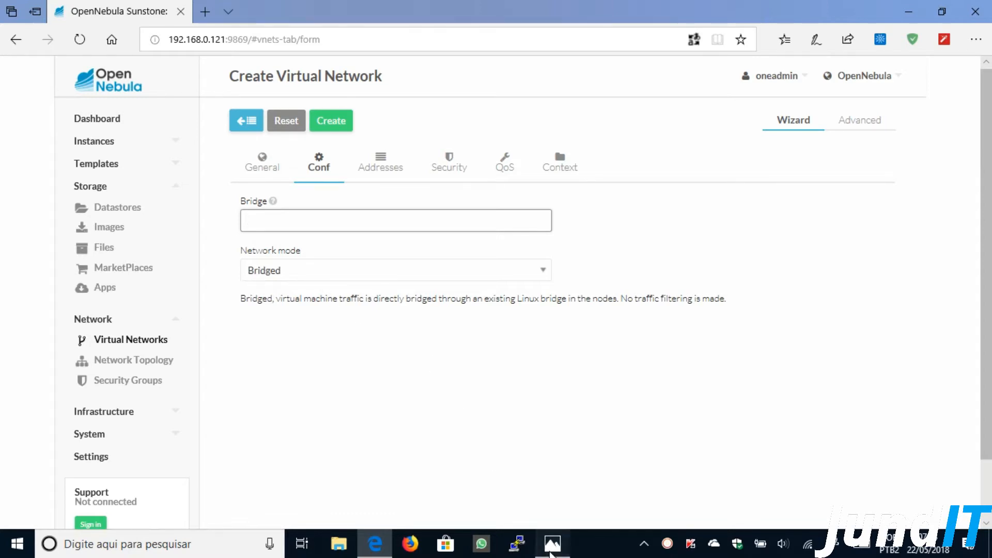
- Show the Rede Bridge.png network diagram in Photos from the taskbar
left_click(538, 542)
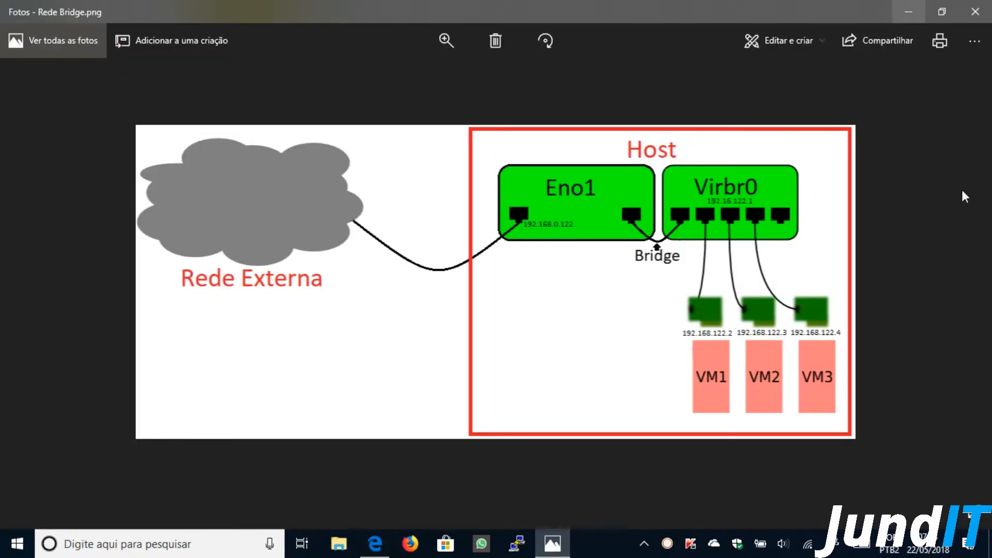
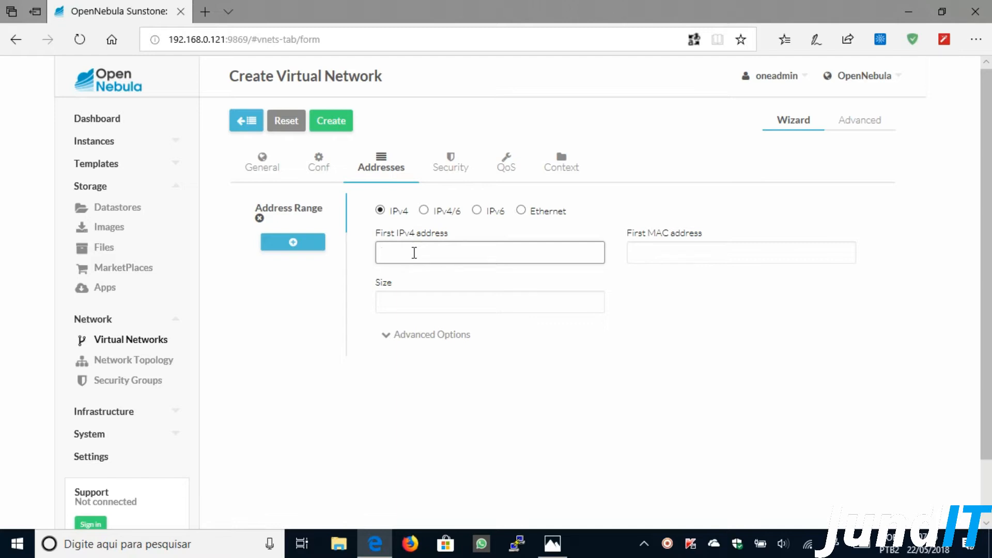
- Give the new network an IPv4 range starting at 192.168.122.2 with size 30, then view its security groups
type("192.168.122.2")
left_click(416, 309)
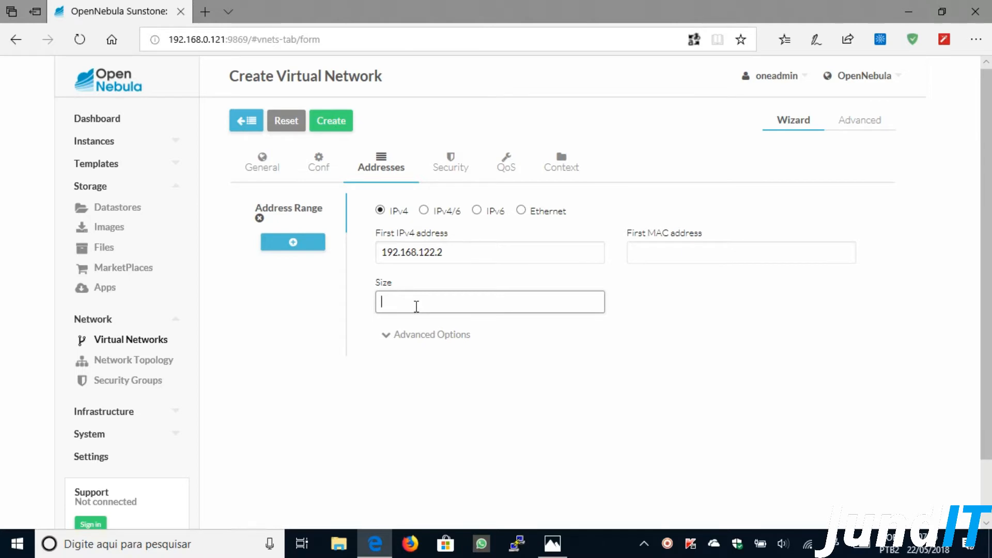
left_click(421, 185)
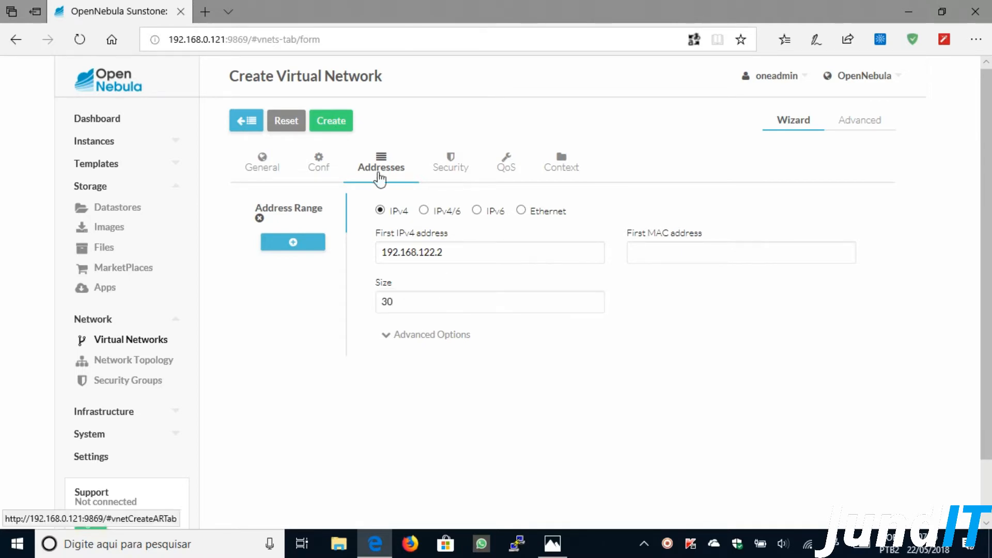
left_click(464, 174)
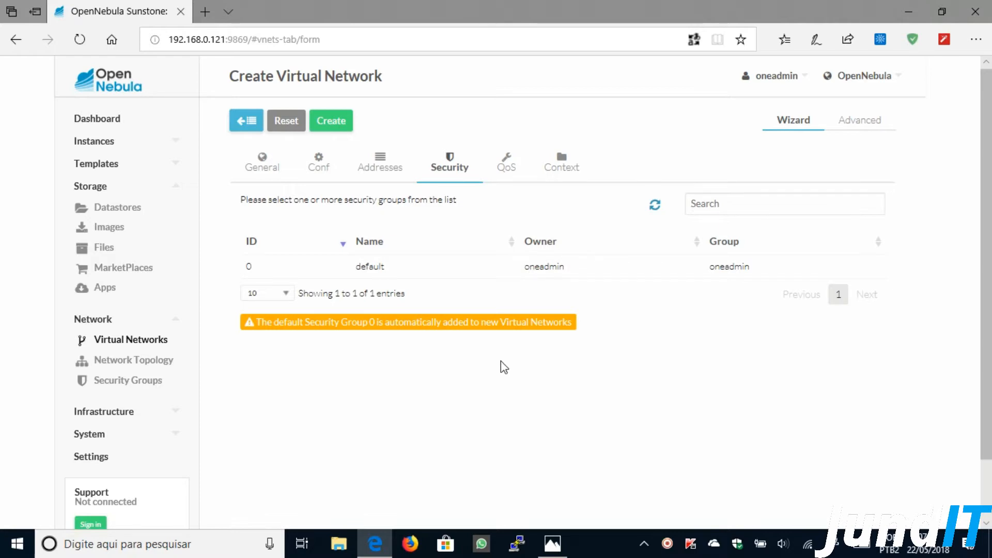
- Set the network's context gateway to 192.168.122.1
left_click(507, 170)
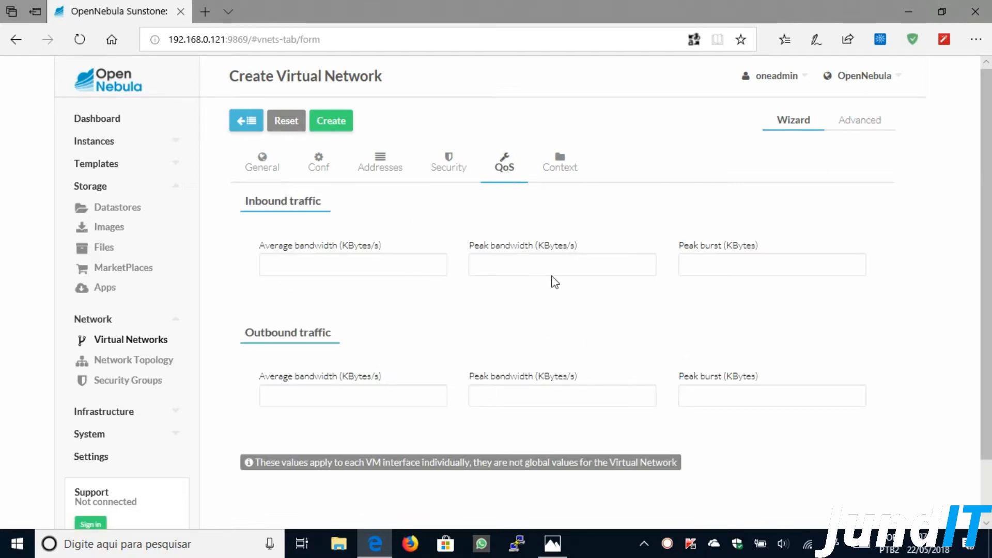
left_click(562, 174)
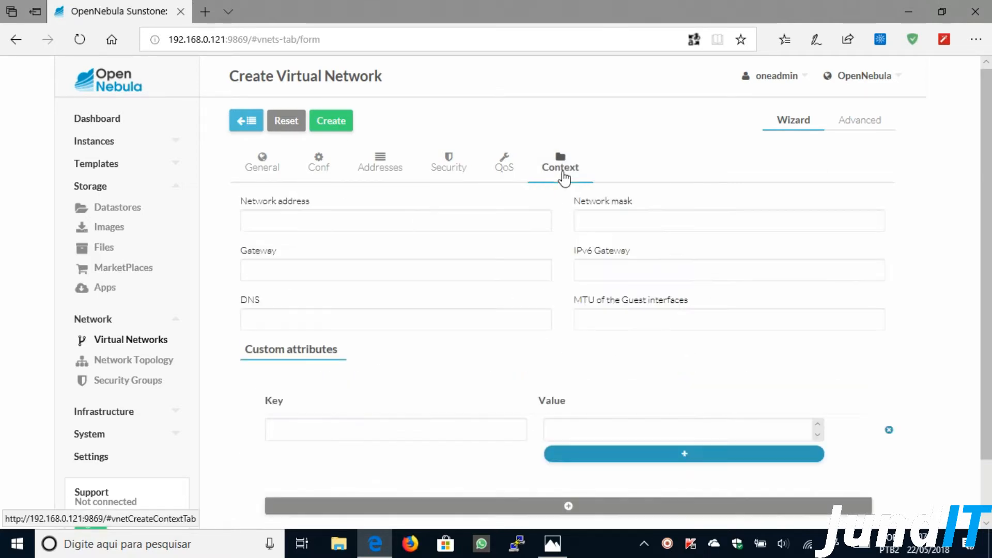
left_click(257, 269)
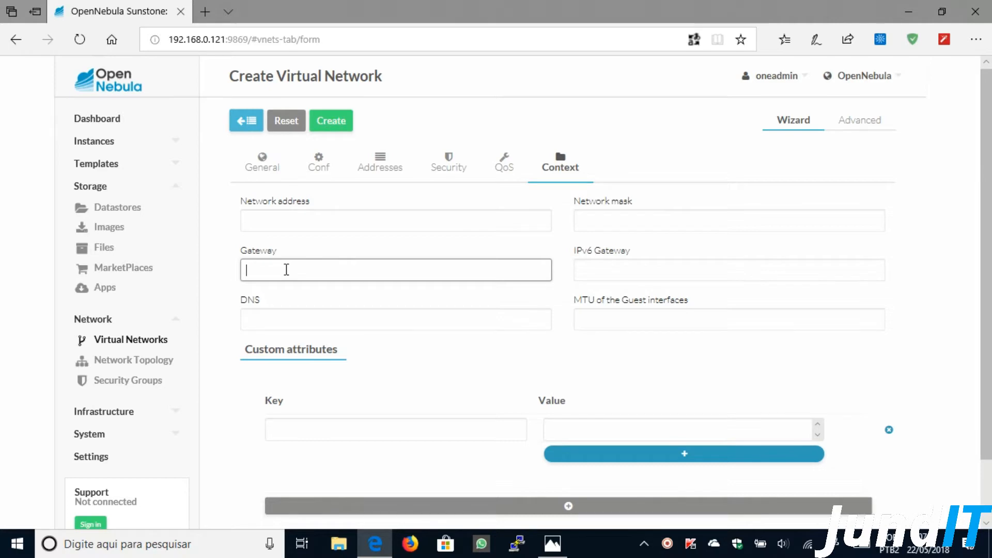
type("192.168.122.1")
- Enter 8.8.8.8 as the DNS server, then clear the DNS field again
left_click(337, 319)
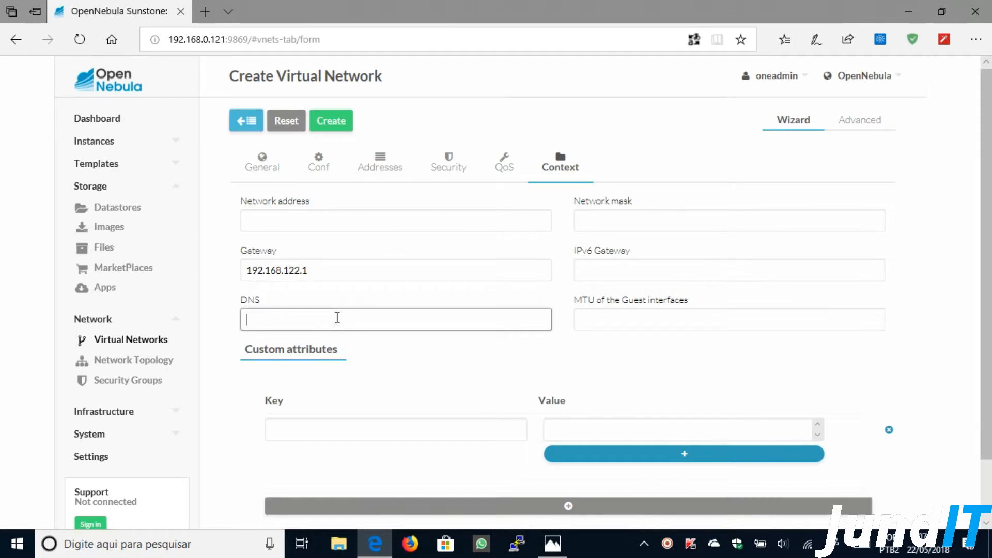
type("8.8.8.8")
key("ctrl+a")
key("BackSpace")
- Abandon the new network form and open the Internet network's details
left_click(240, 125)
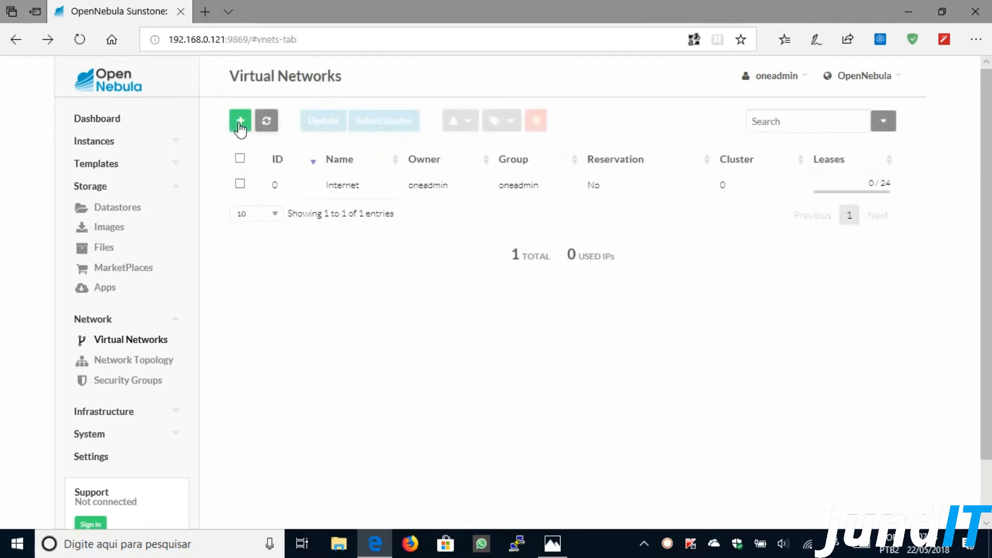
left_click(429, 186)
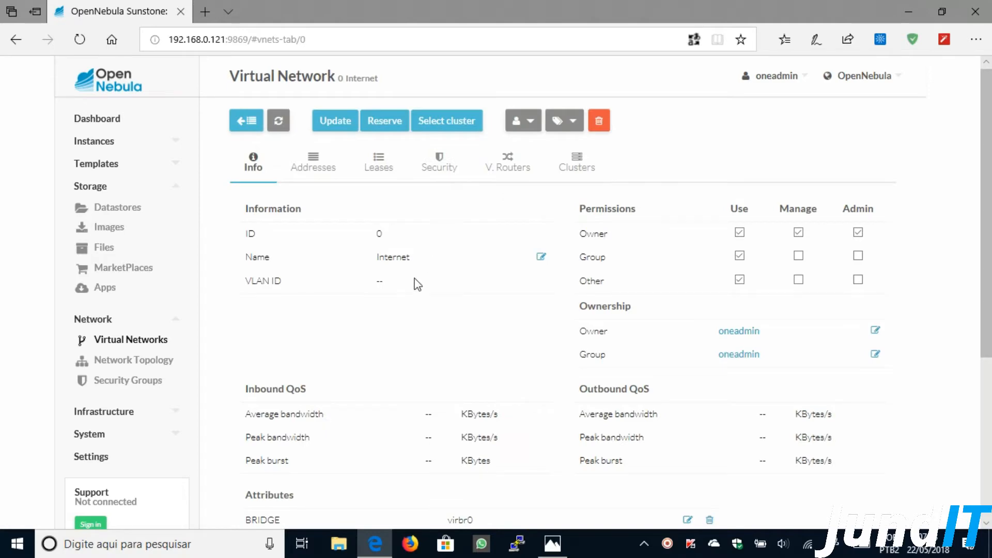
scroll(479, 266, "down", 3)
scroll(471, 267, "down", 3)
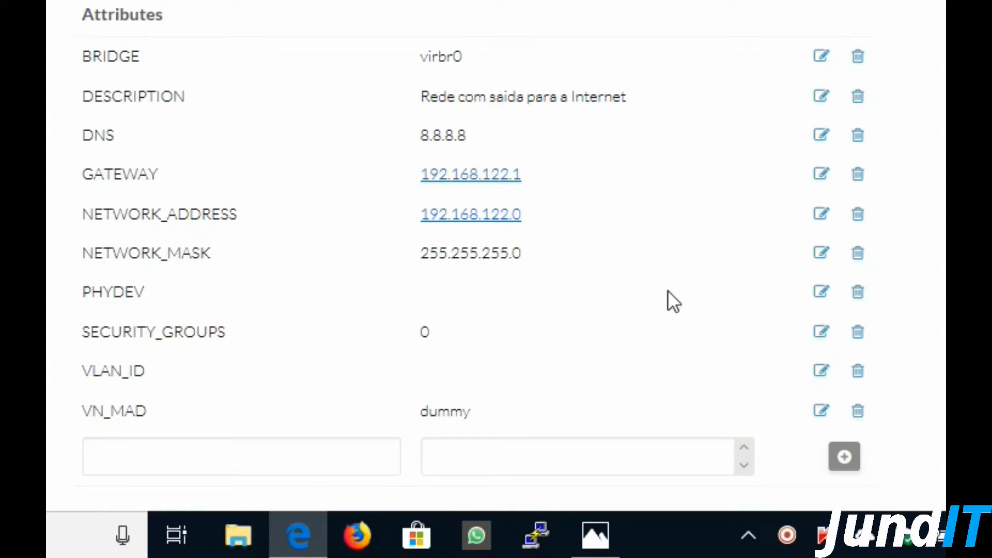
- Set the Internet network's PHYDEV attribute to eno1
left_click(823, 294)
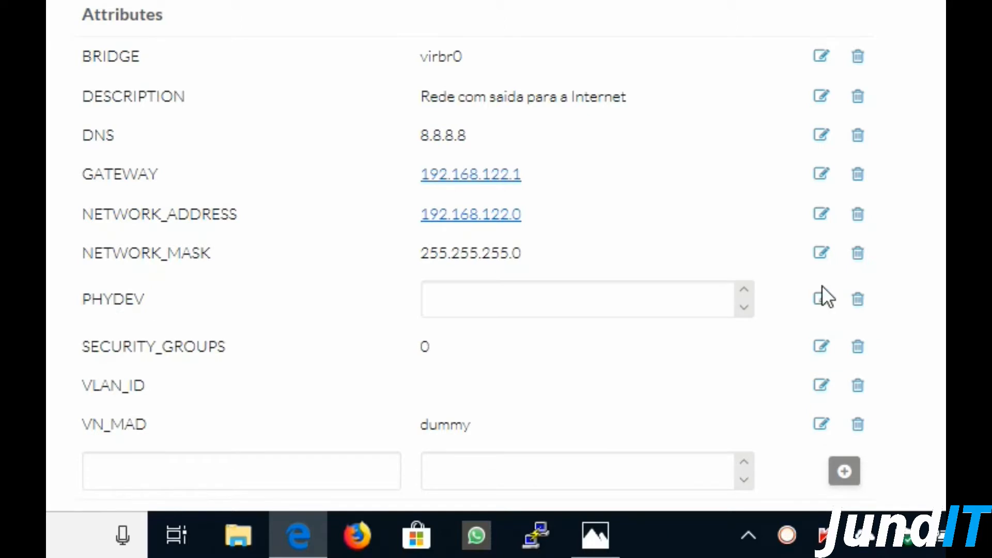
left_click(589, 291)
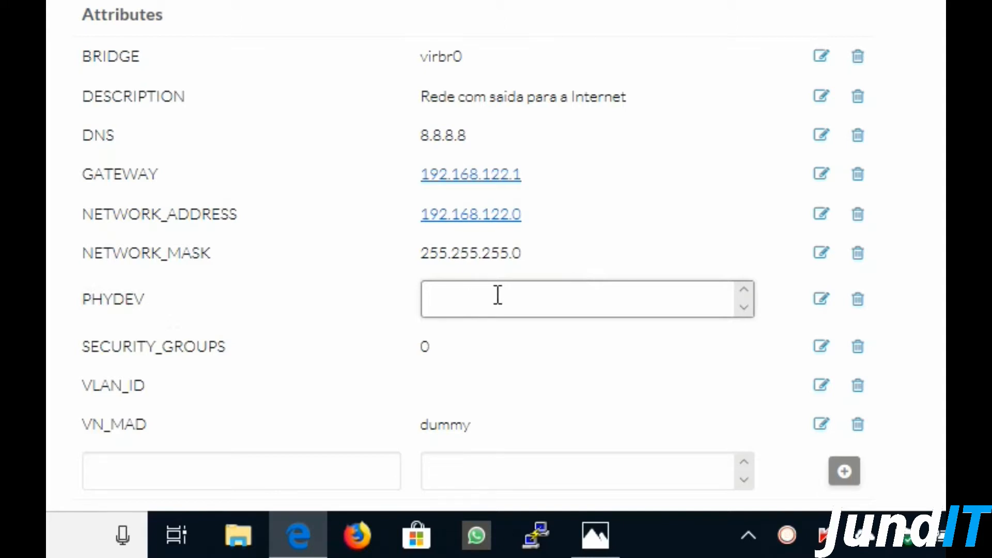
type("eno1")
left_click(352, 289)
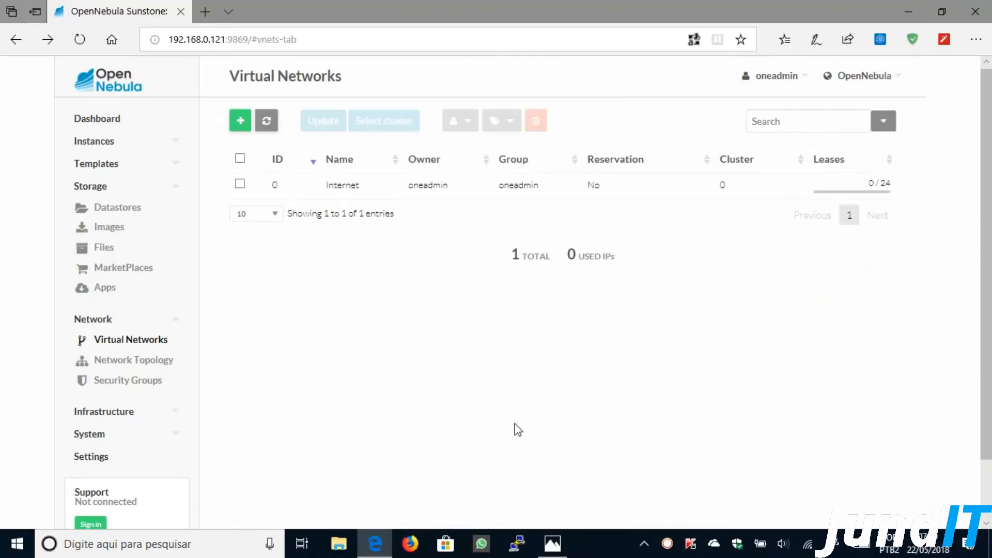
- Visit the Images list, return to Virtual Networks, and expand the Templates menu
left_click(109, 229)
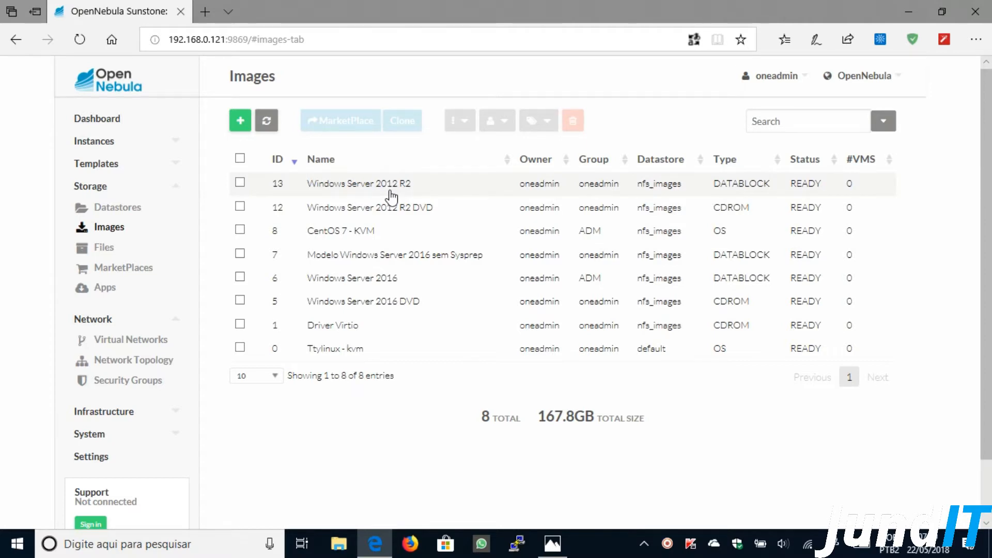
left_click(135, 343)
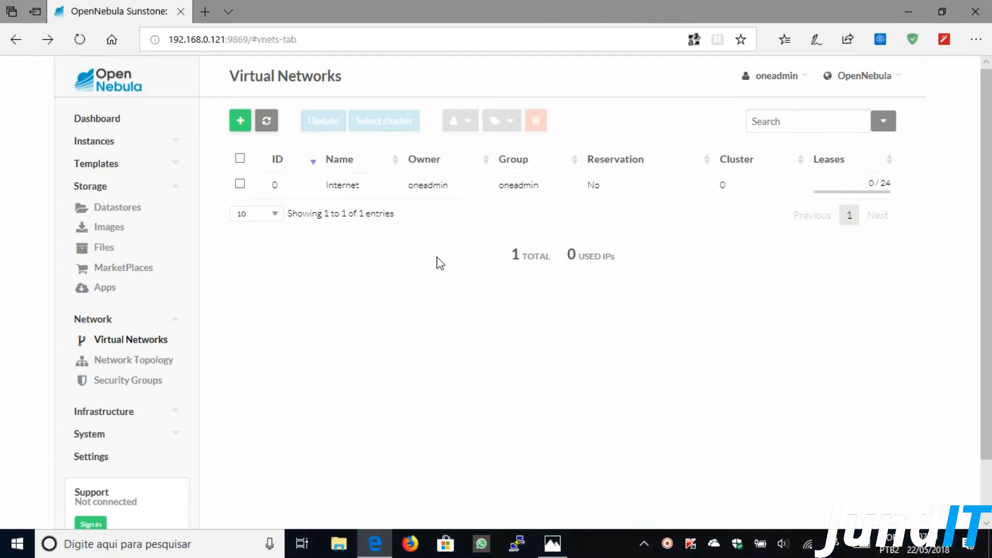
left_click(178, 166)
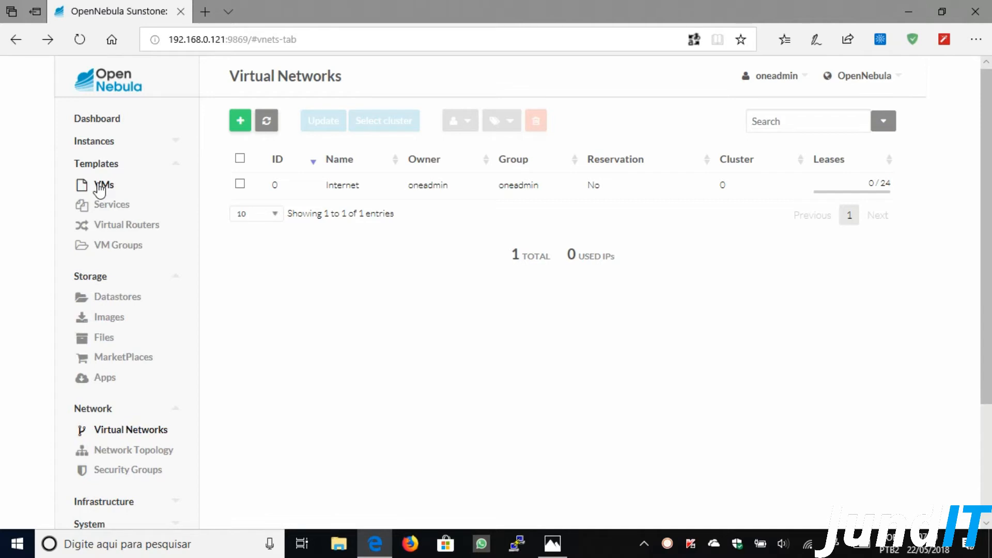
- Start a VM template named 'Modelo Windows Server 2012 R2' using KVM and the Windows 8 logo
left_click(100, 190)
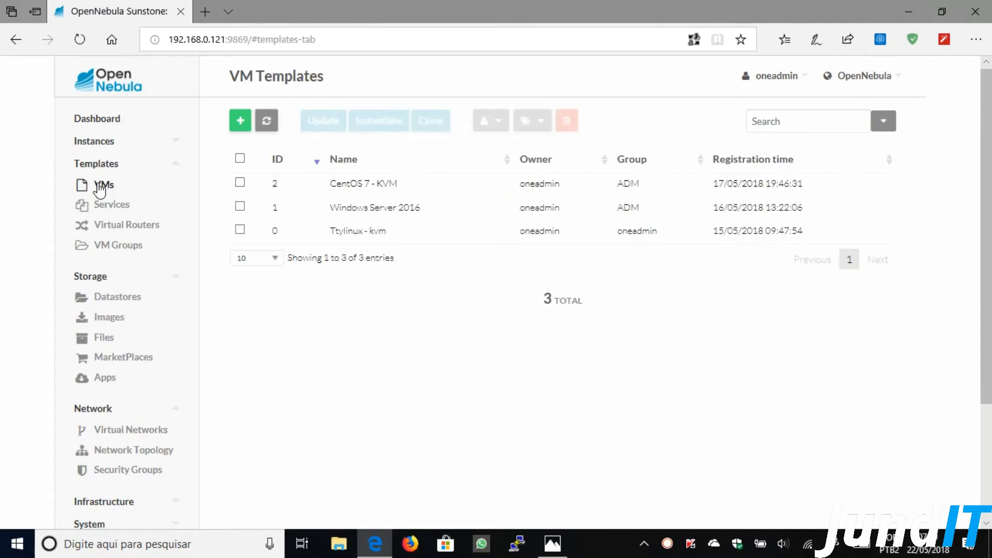
left_click(240, 122)
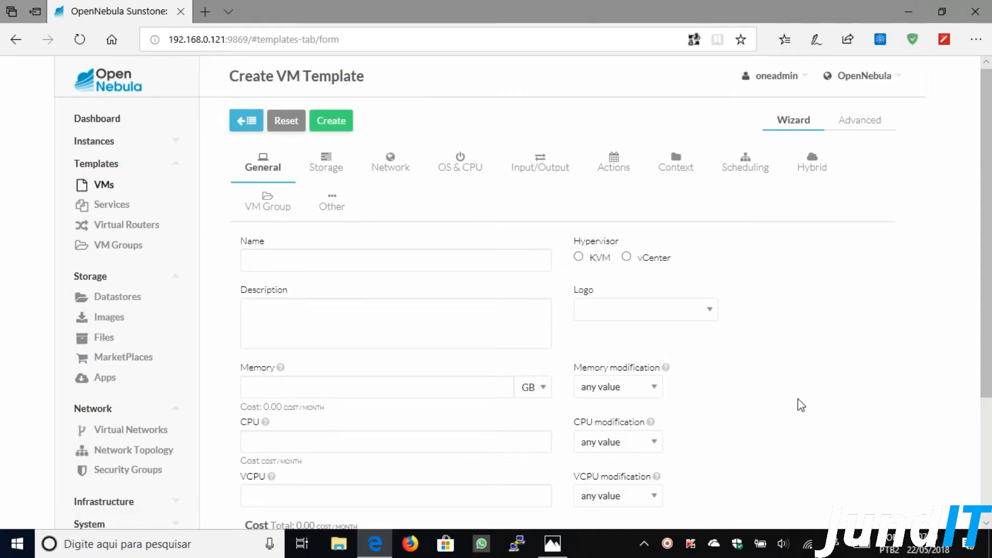
left_click(328, 256)
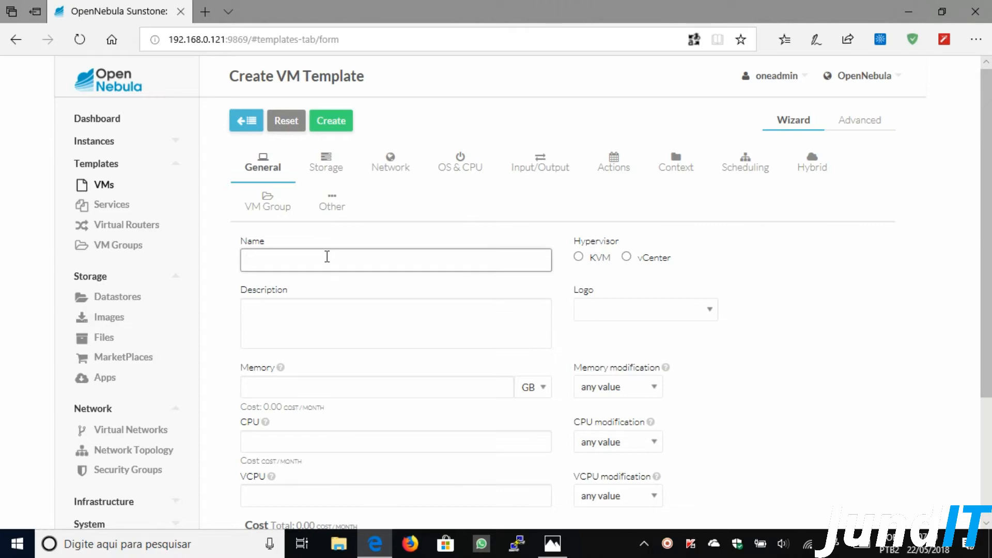
type("Modelo Windows")
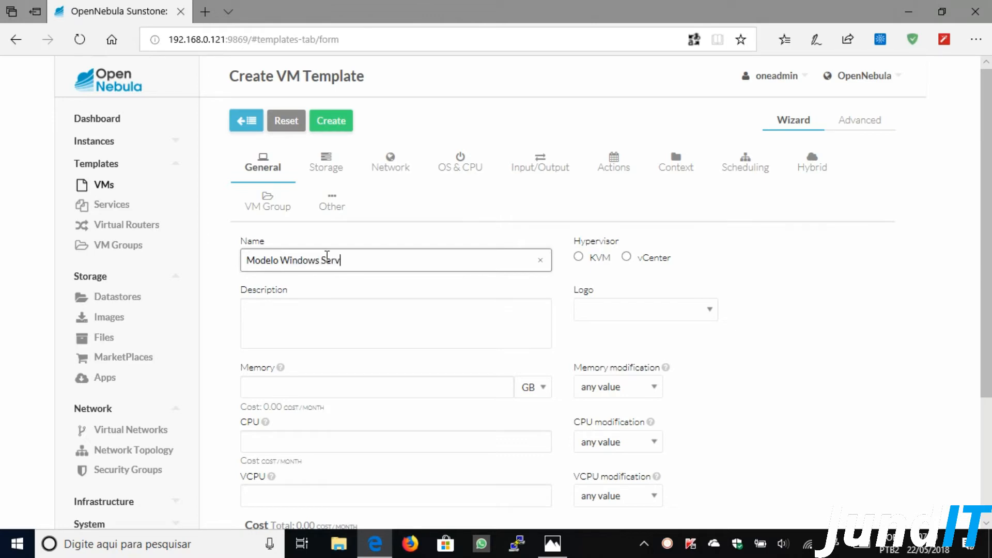
type(" Server 2012 R2")
left_click(580, 258)
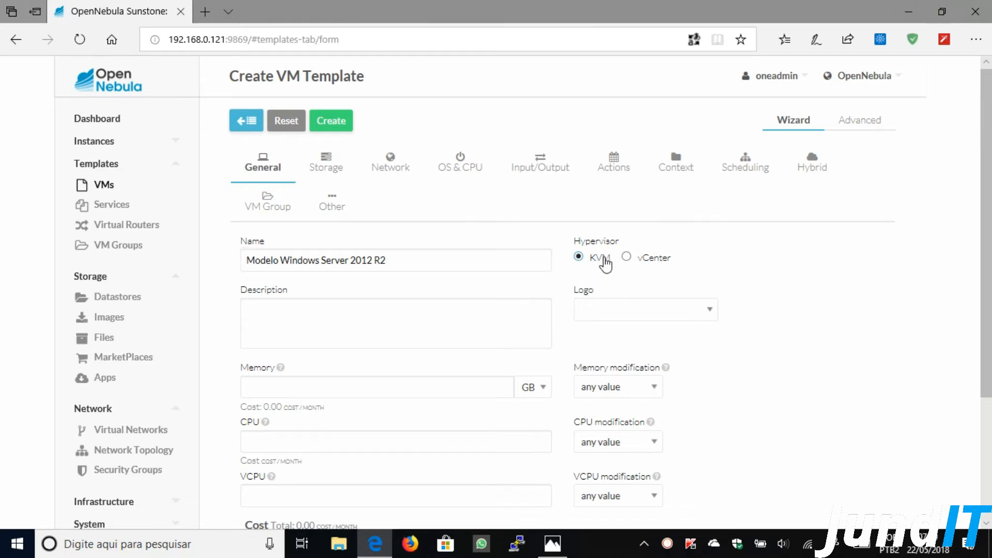
left_click(710, 311)
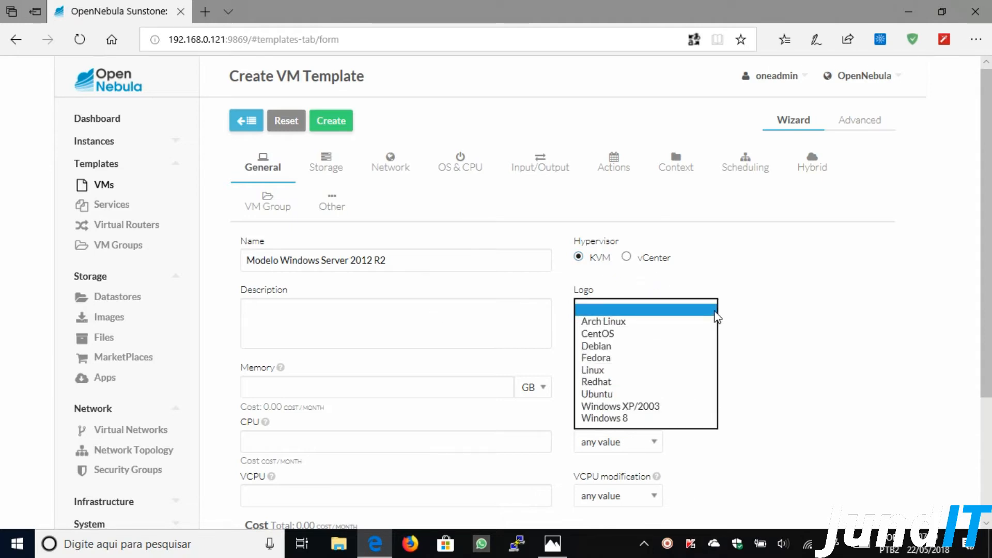
left_click(618, 420)
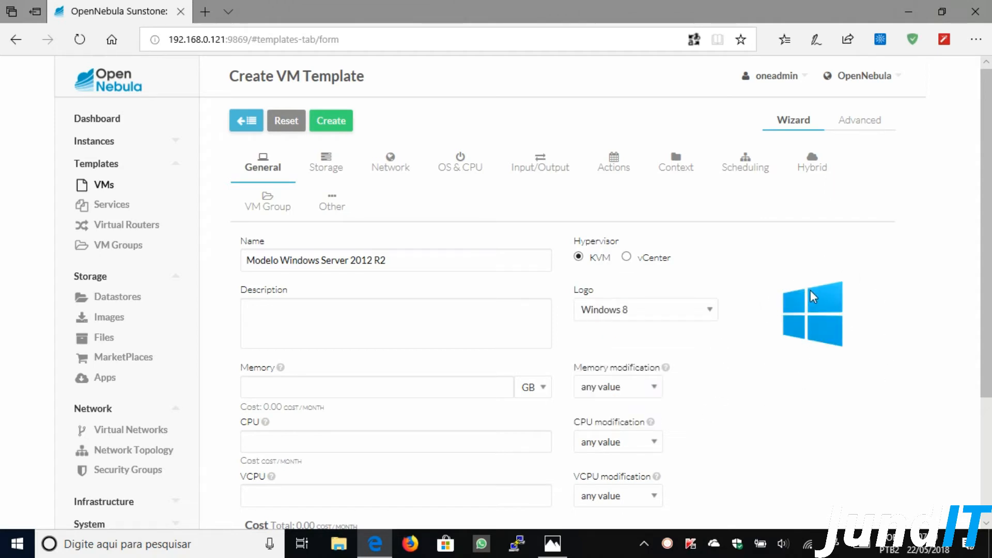
- Give the template 3 GB of memory and 2 CPU
scroll(743, 416, "down", 3)
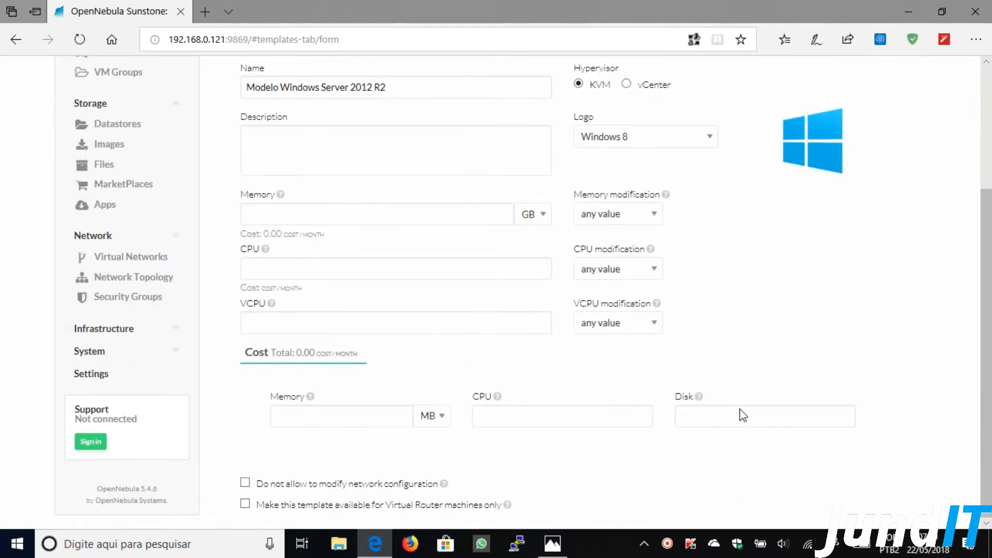
left_click(308, 210)
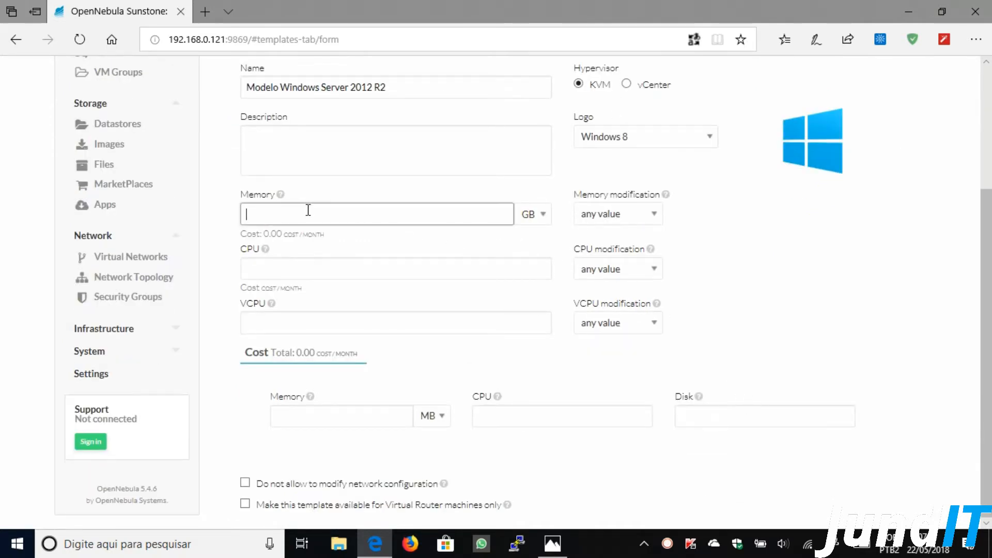
type("3")
left_click(271, 264)
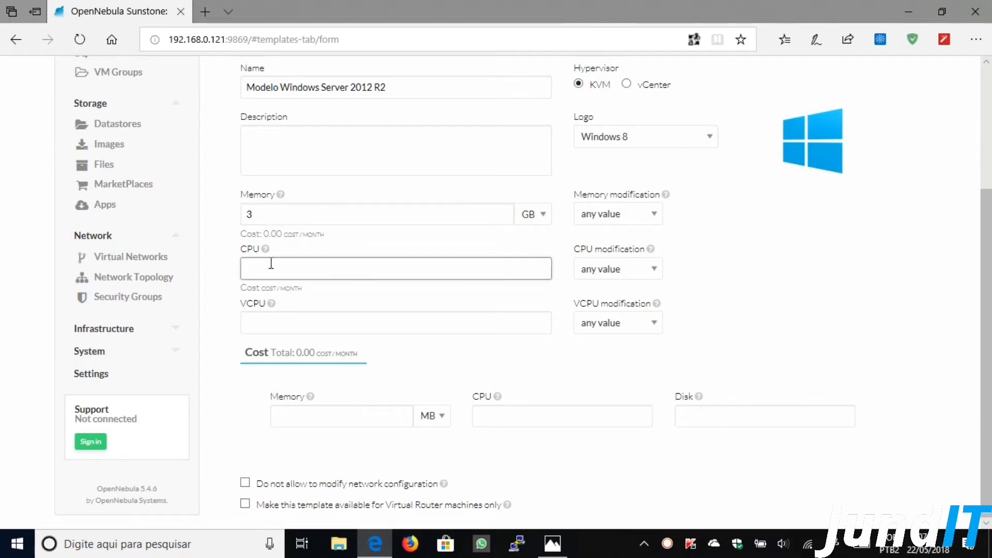
type("2")
left_click(313, 316)
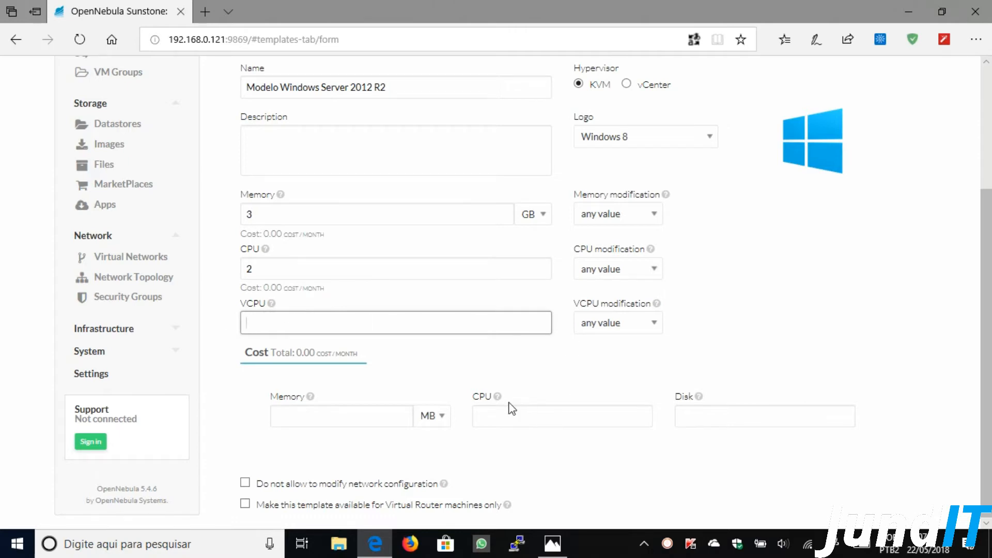
scroll(512, 407, "up", 3)
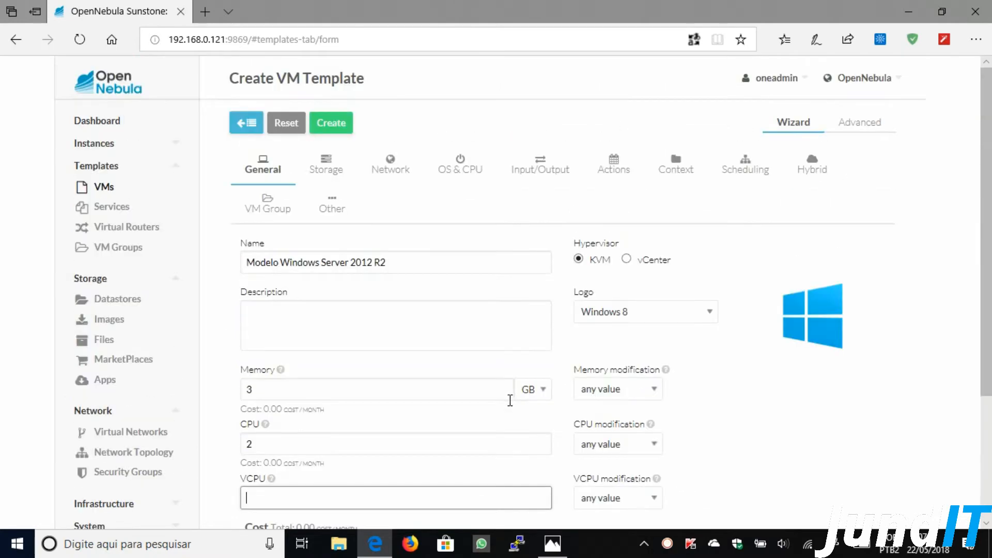
- Attach the Windows Server 2012 R2 DVD, Windows Server 2012 R2 and Driver Virtio images as Disks 0–2
left_click(339, 167)
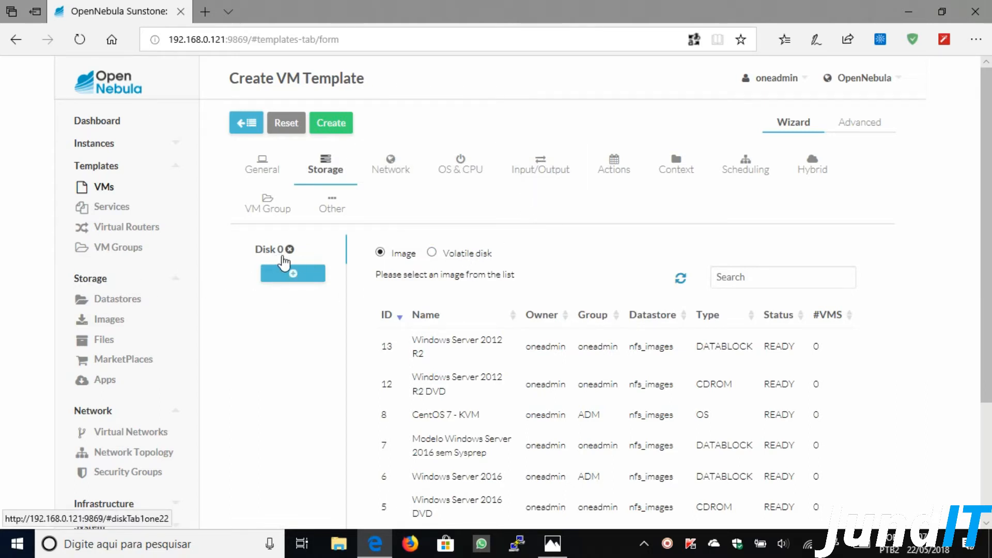
left_click(444, 393)
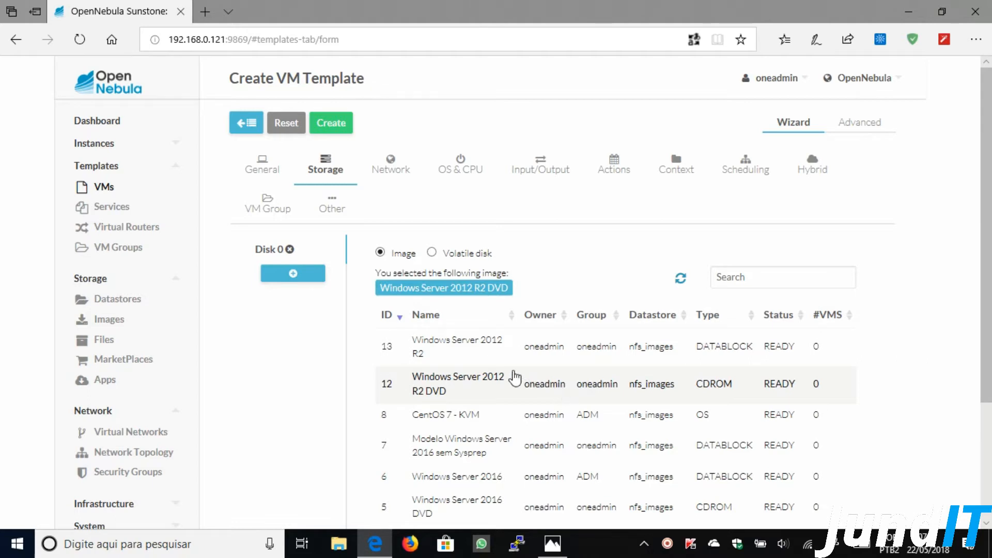
left_click(281, 278)
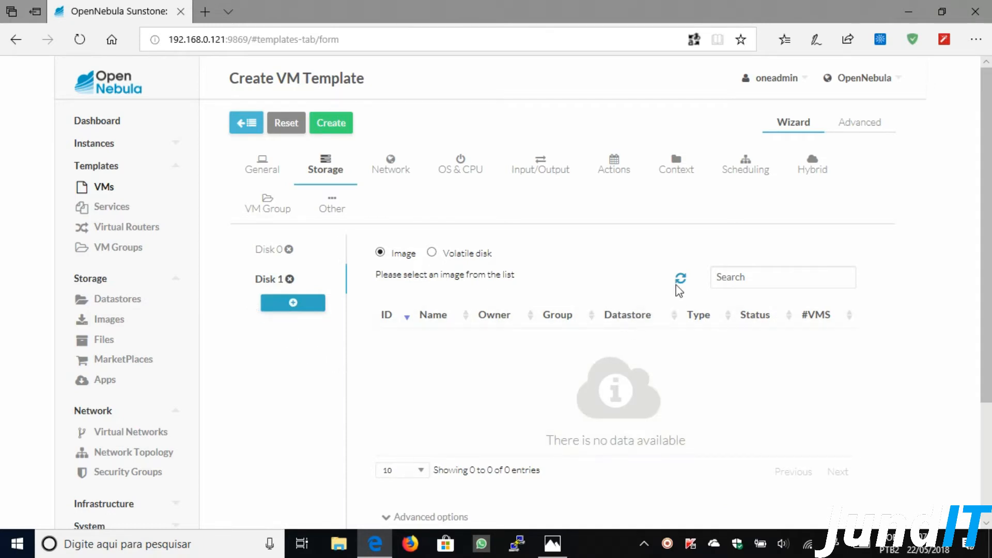
left_click(681, 279)
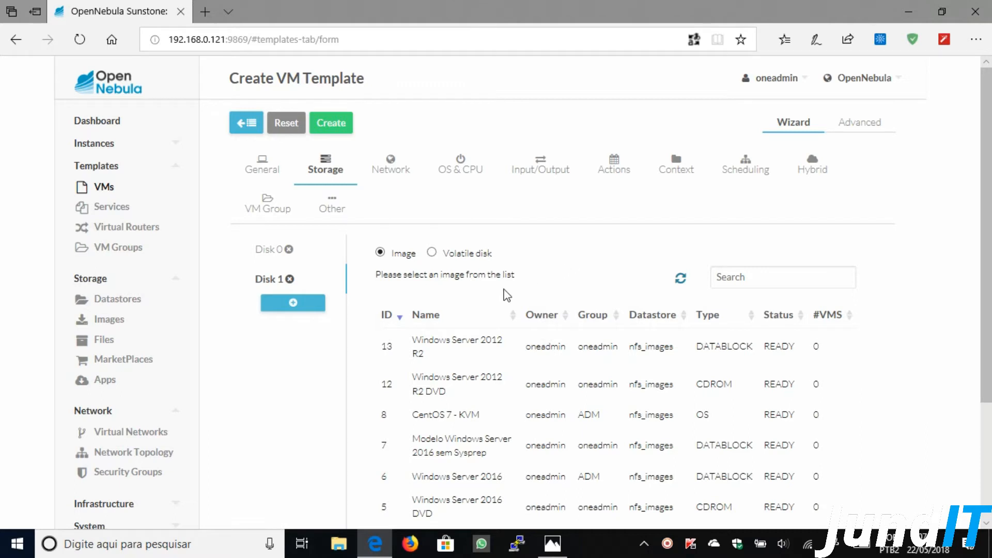
left_click(448, 349)
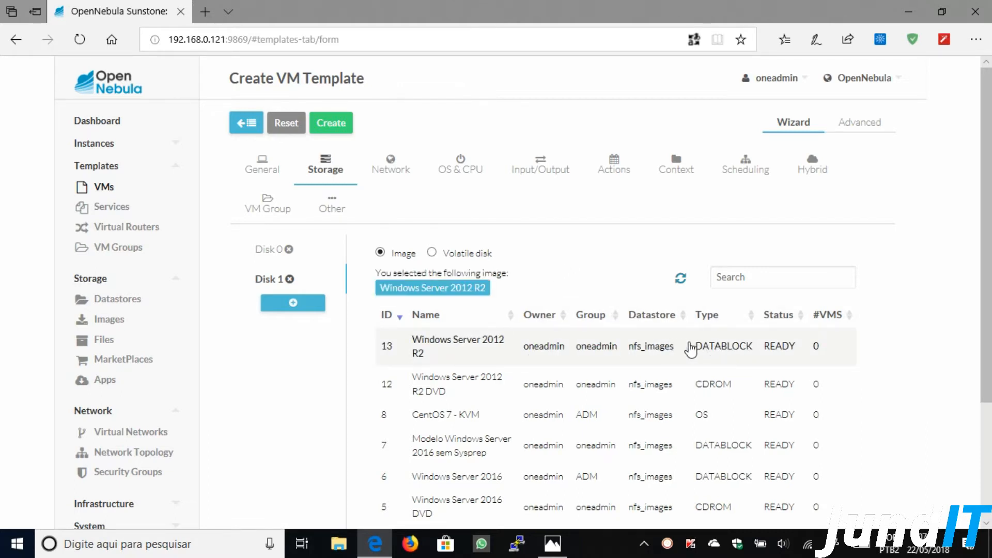
left_click(306, 299)
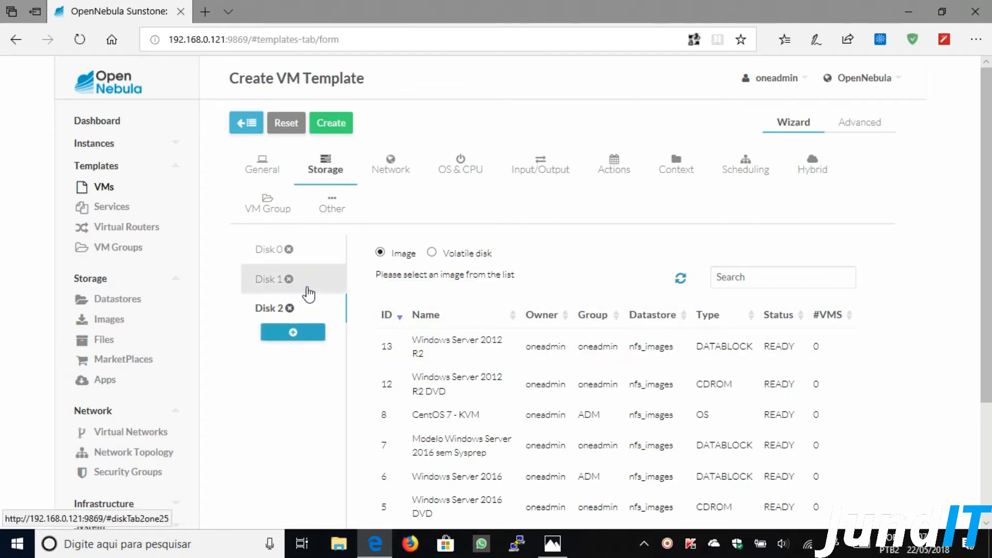
scroll(584, 326, "down", 3)
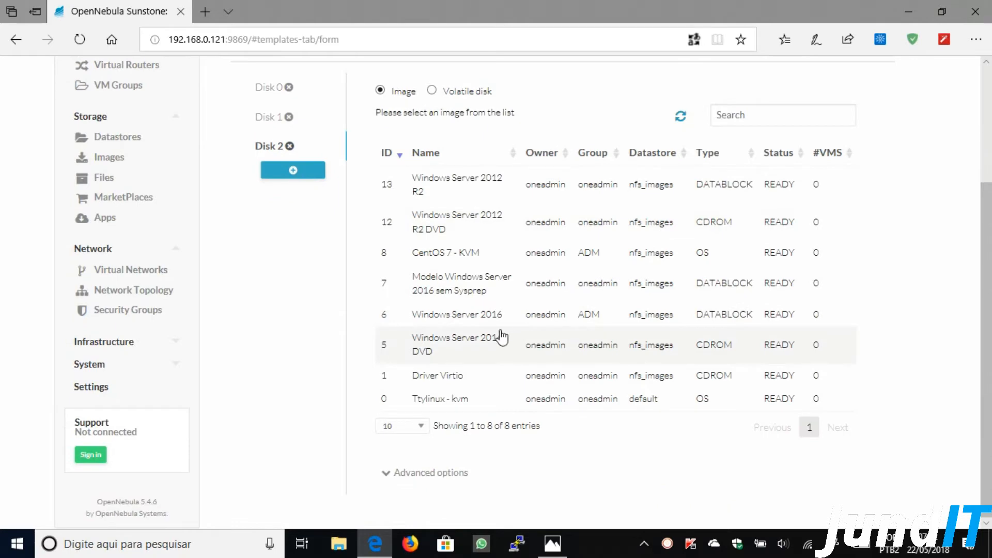
left_click(436, 375)
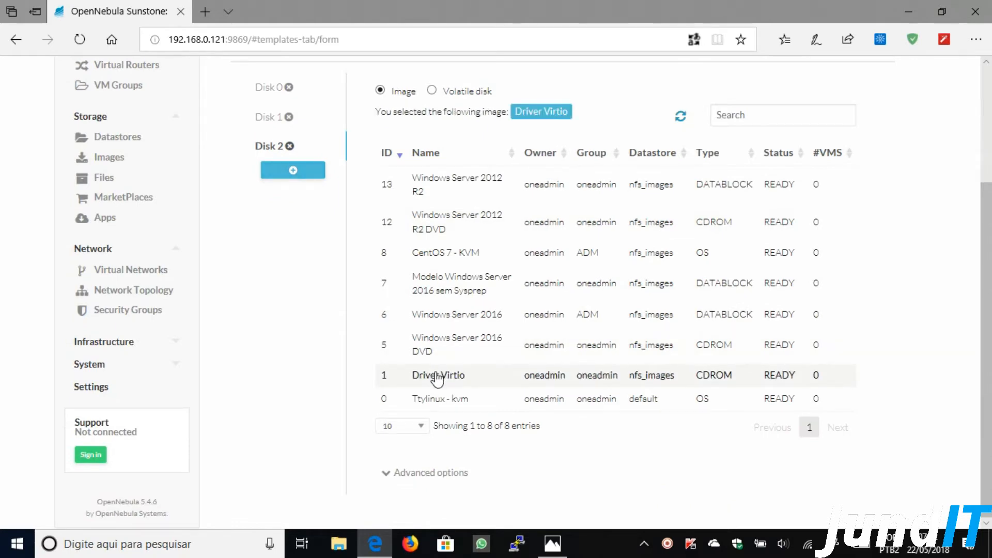
scroll(515, 359, "up", 3)
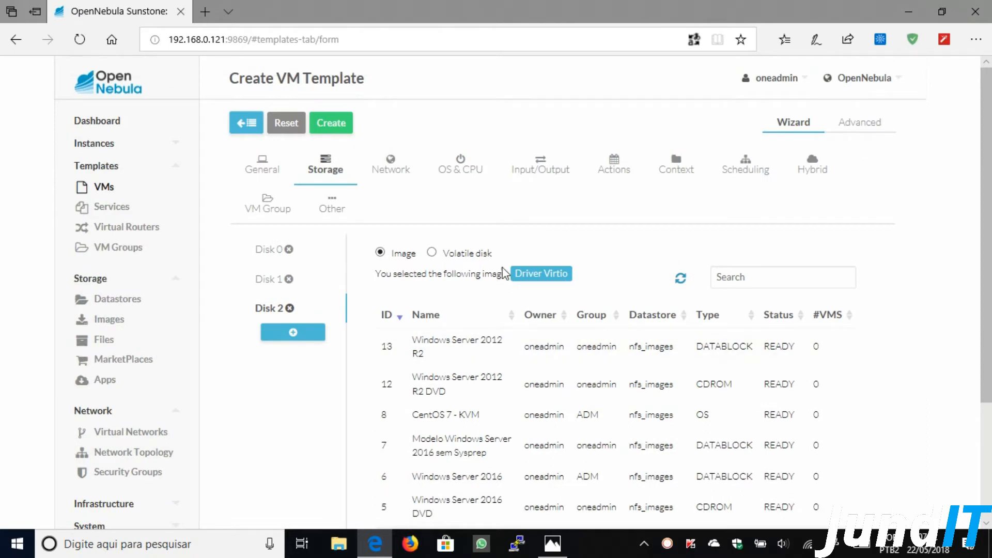
left_click(392, 167)
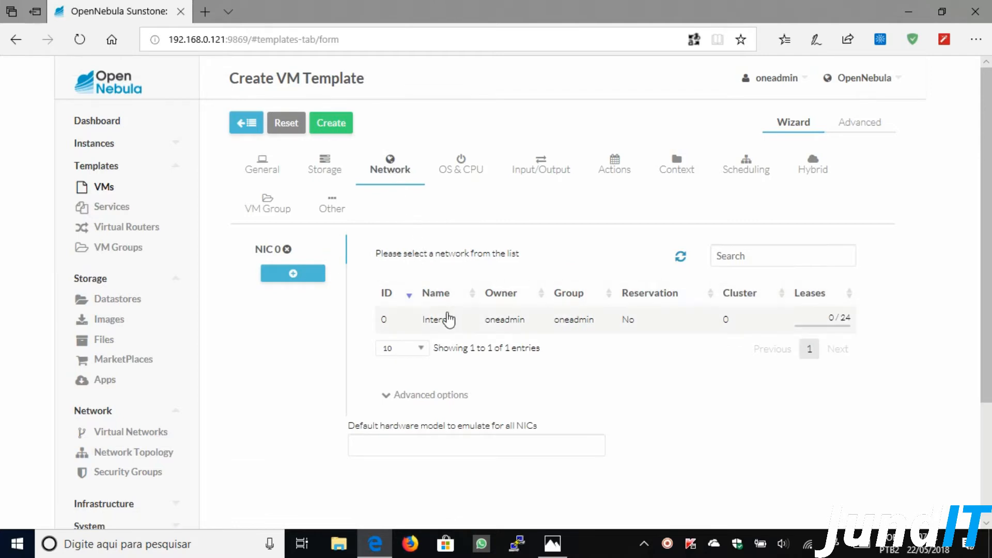
- Connect NIC 0 to the Internet network and set the CPU architecture to x86_64
left_click(452, 324)
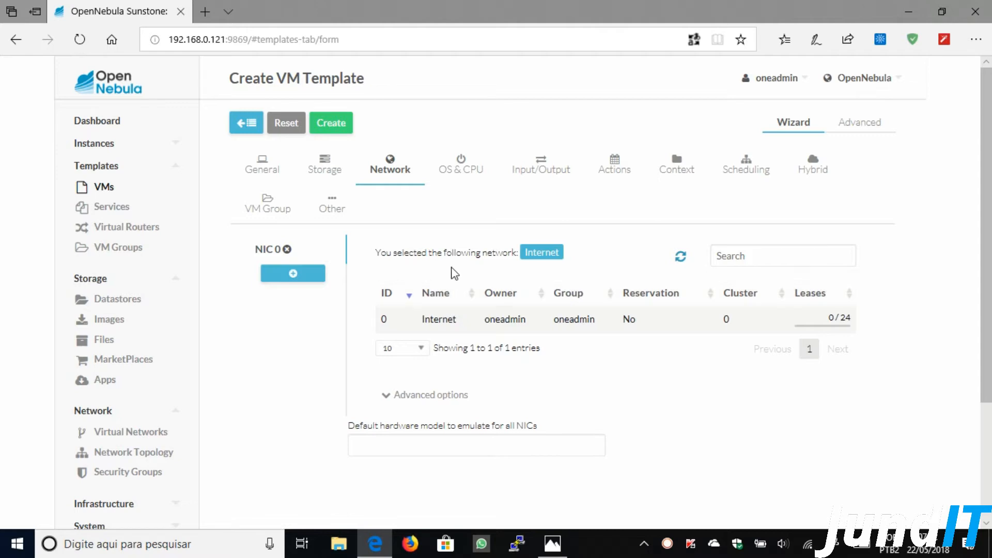
left_click(467, 165)
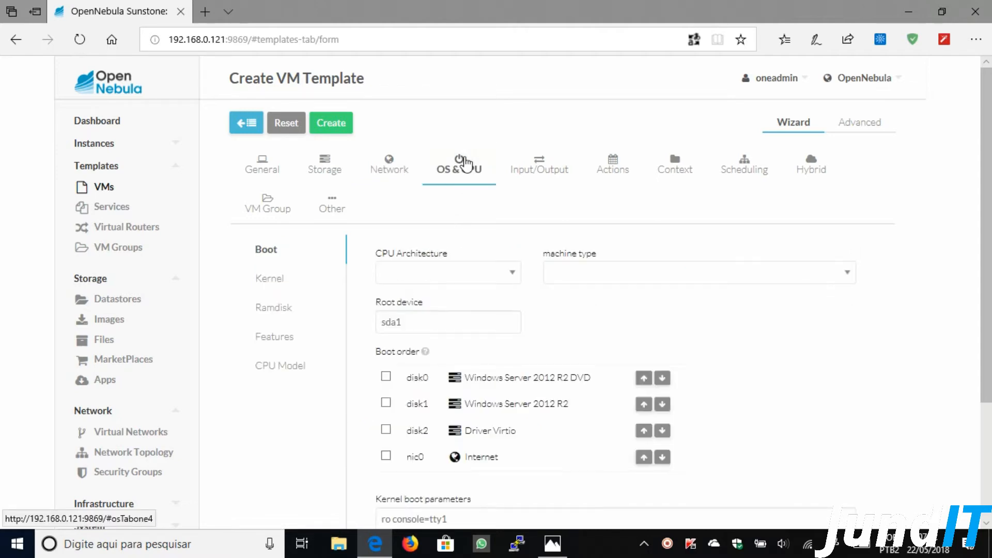
left_click(509, 276)
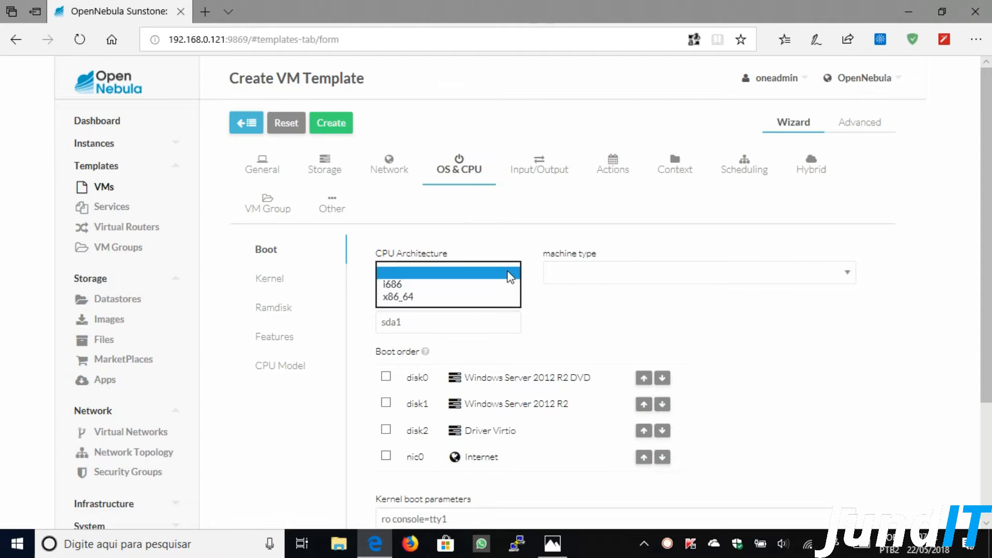
left_click(400, 297)
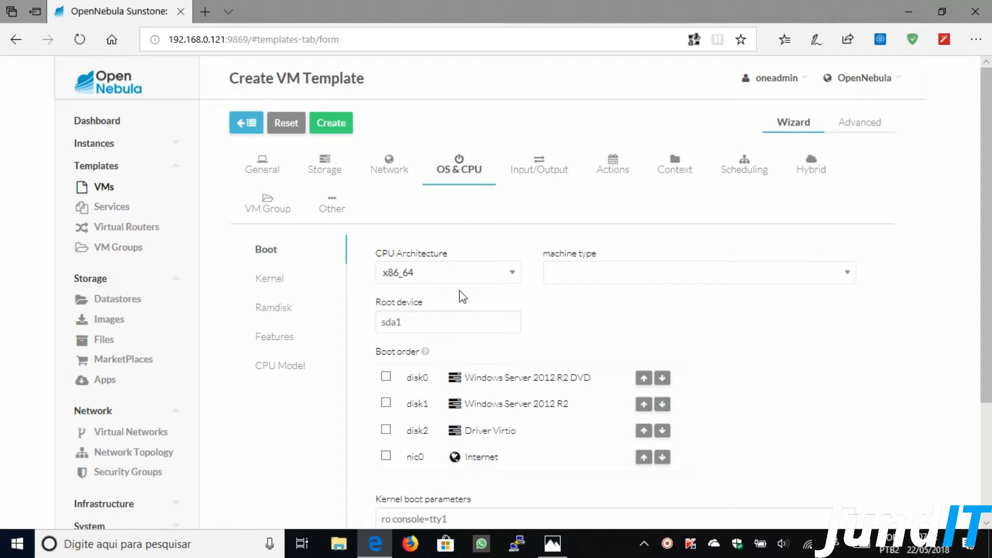
- Include disk0, disk1 and disk2 in the boot order
scroll(584, 299, "down", 1)
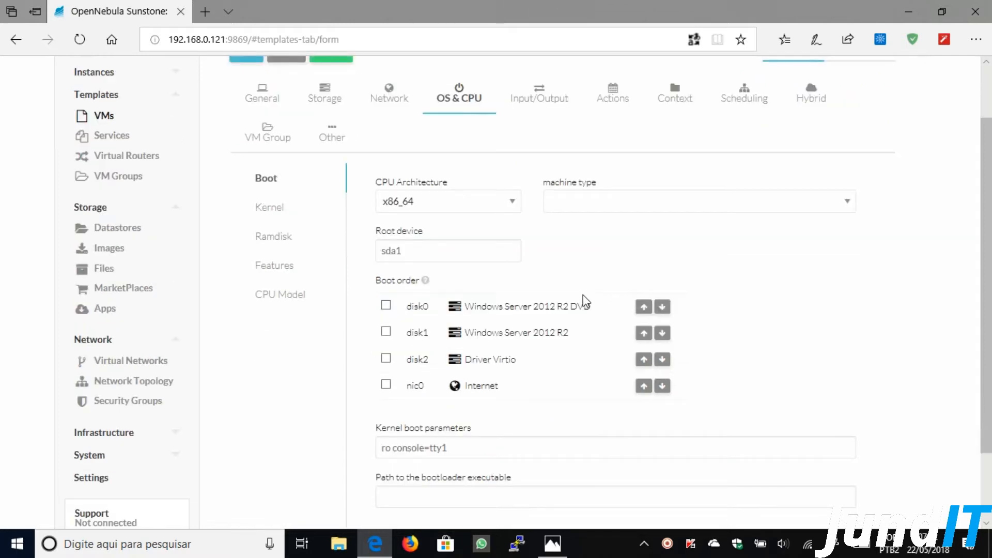
scroll(585, 301, "down", 2)
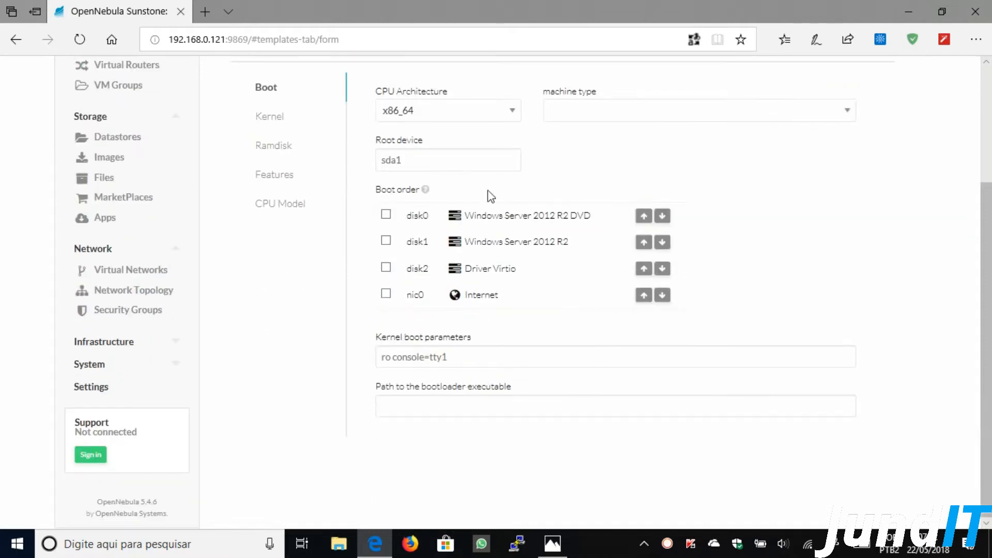
left_click(387, 215)
left_click(387, 241)
left_click(386, 268)
- Enter setup.exe as both the kernel boot parameters and the bootloader path
left_click(461, 357)
type("setup.exe")
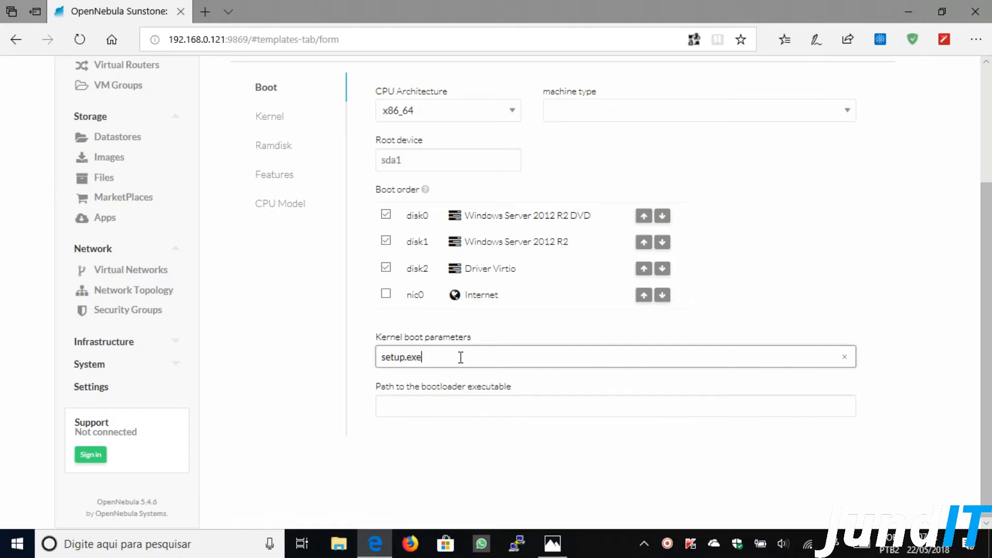
left_click(422, 404)
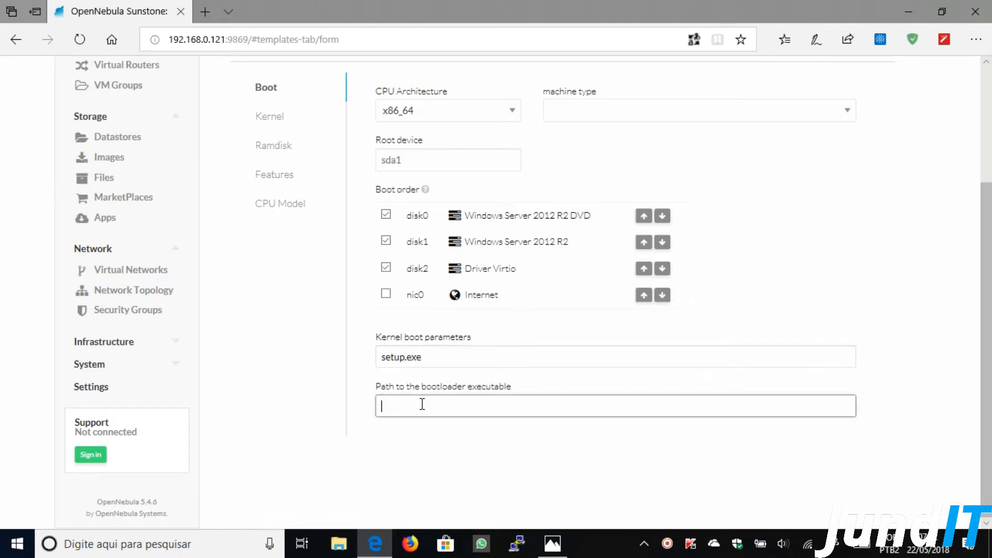
type("setup.exe")
left_click(566, 382)
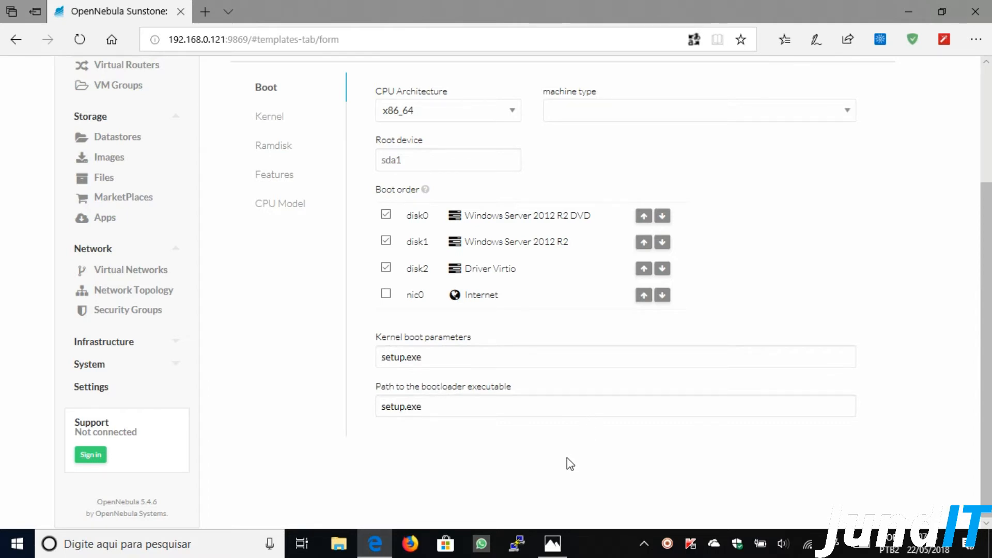
scroll(570, 462, "up", 3)
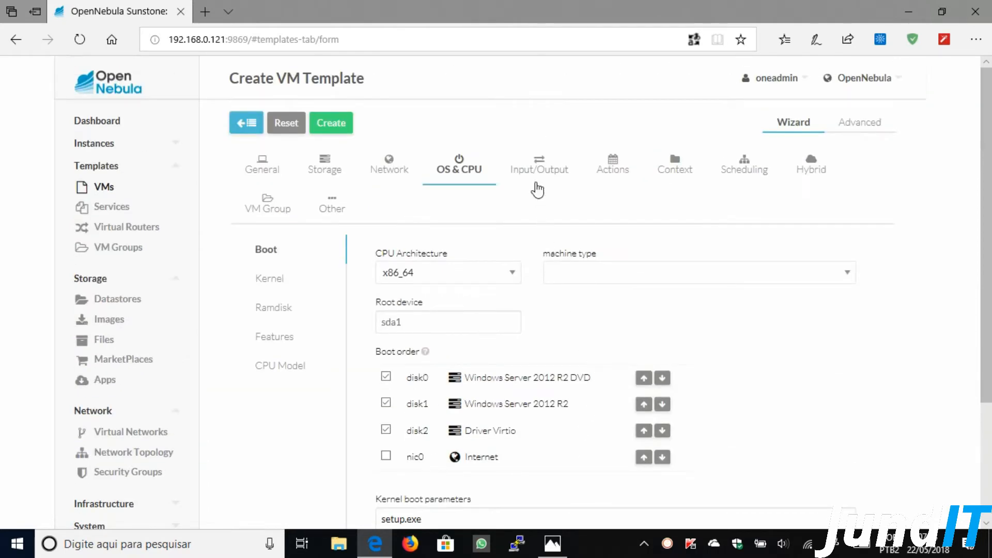
- Set the VNC keymap to pt-br
left_click(547, 166)
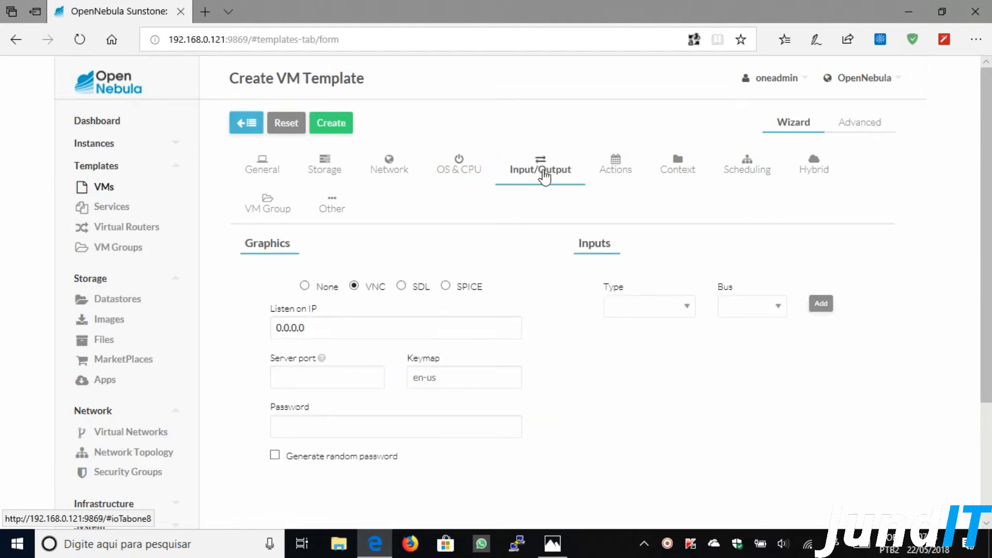
scroll(532, 201, "down", 1)
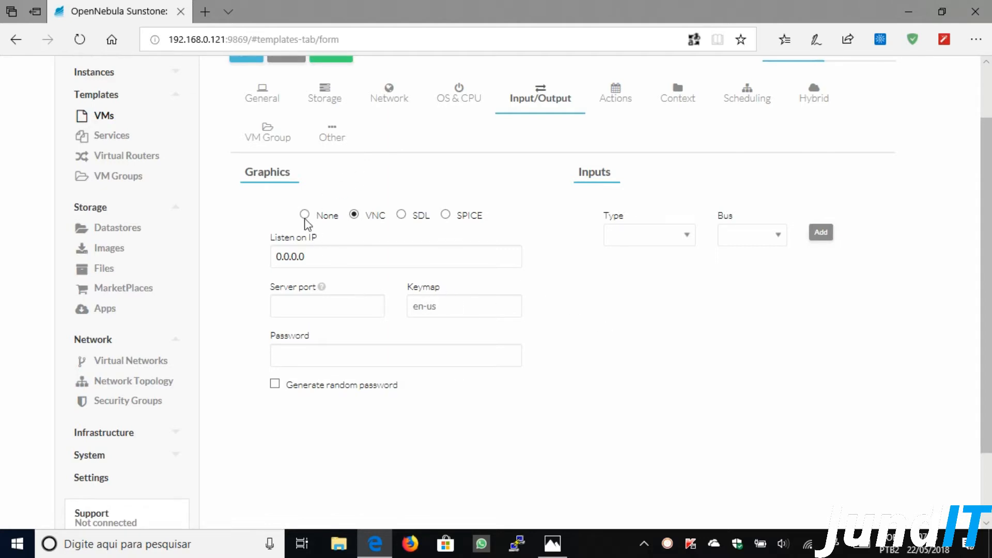
left_click(431, 308)
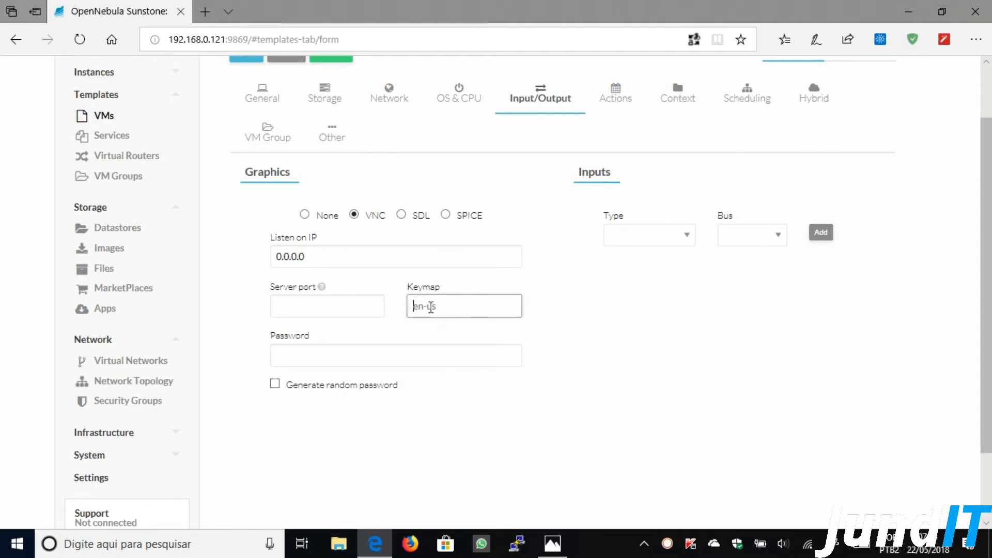
type("pt-br")
left_click(606, 310)
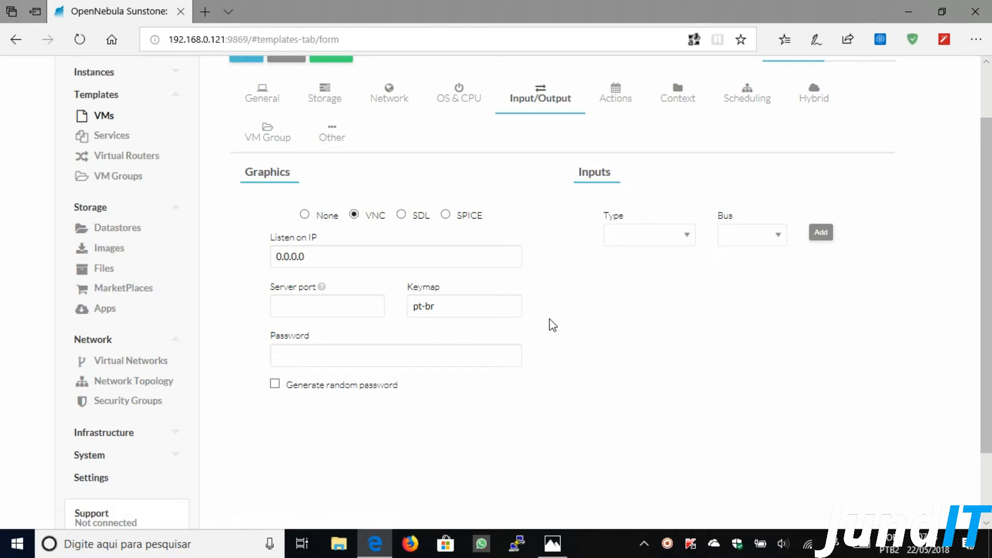
- Add a Tablet input device on the USB bus
left_click(691, 239)
left_click(636, 263)
left_click(764, 236)
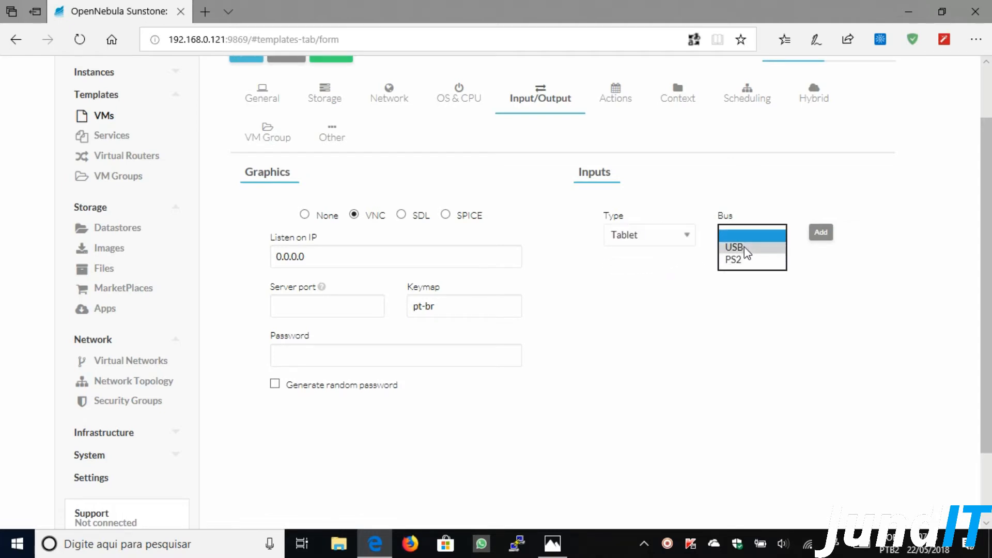
left_click(747, 250)
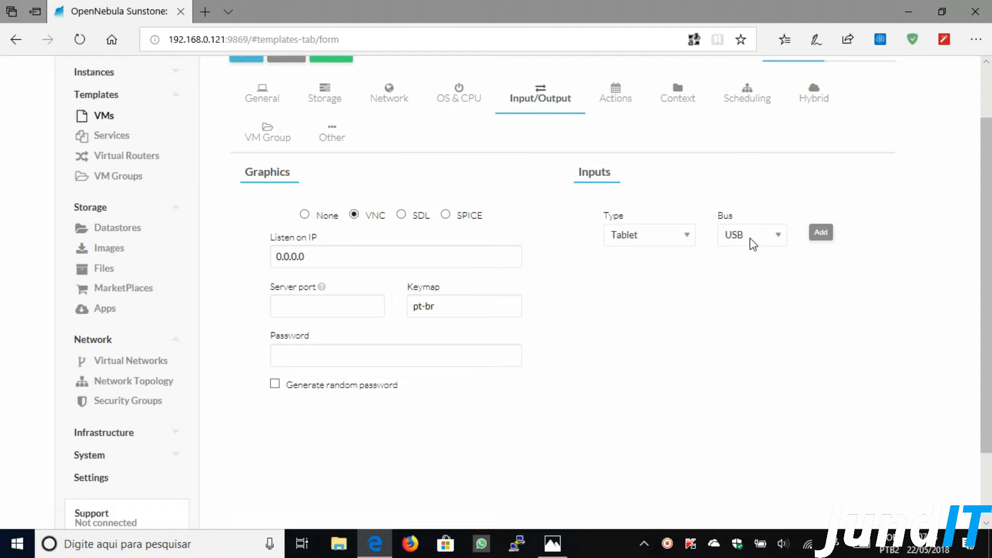
left_click(821, 237)
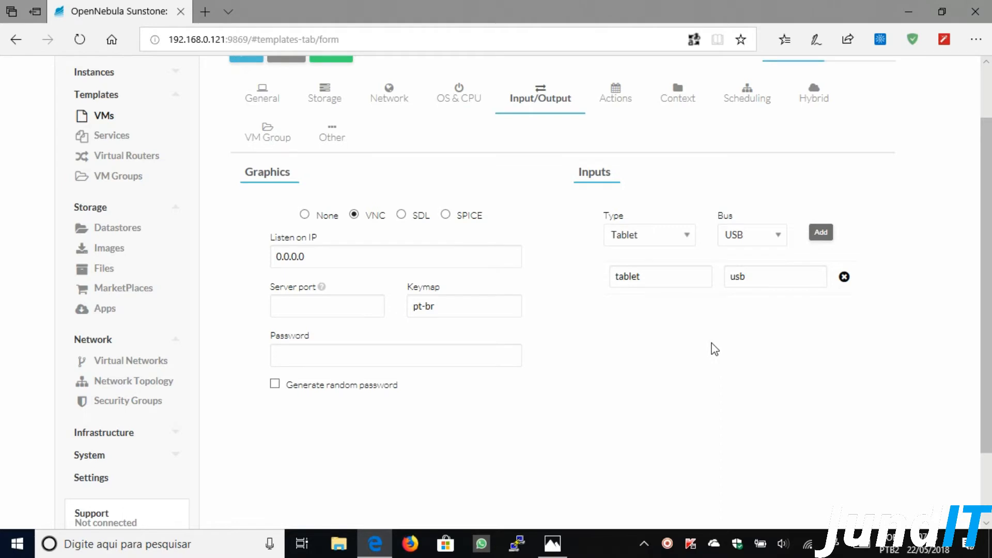
scroll(715, 349, "up", 2)
left_click(623, 166)
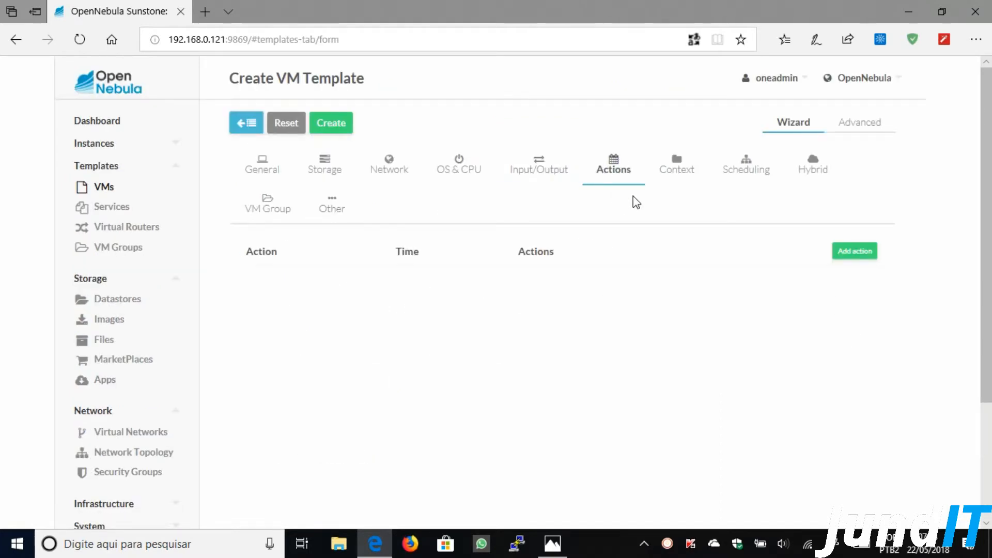
- Review the Context, Scheduling, Hybrid, VM Group and Other tabs, then create the template
left_click(682, 175)
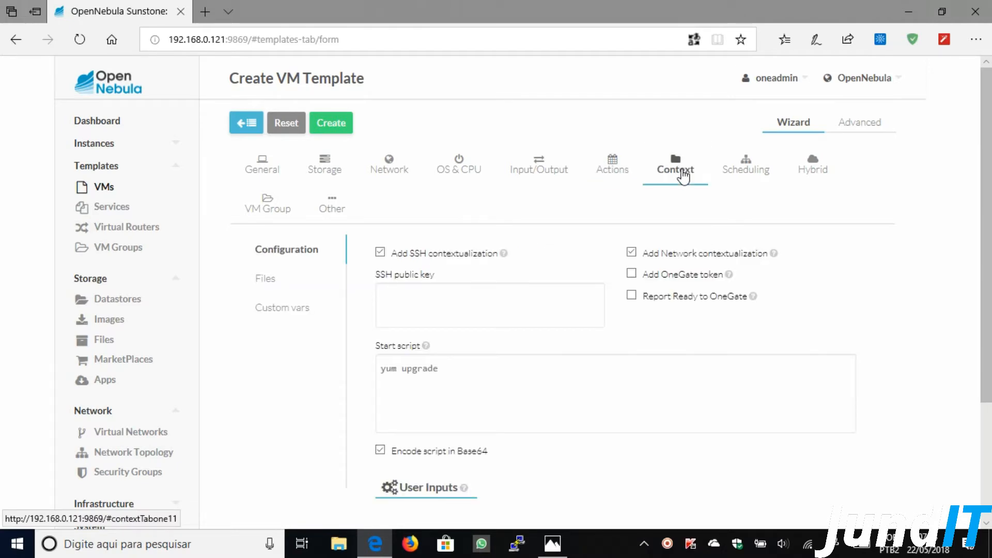
left_click(753, 177)
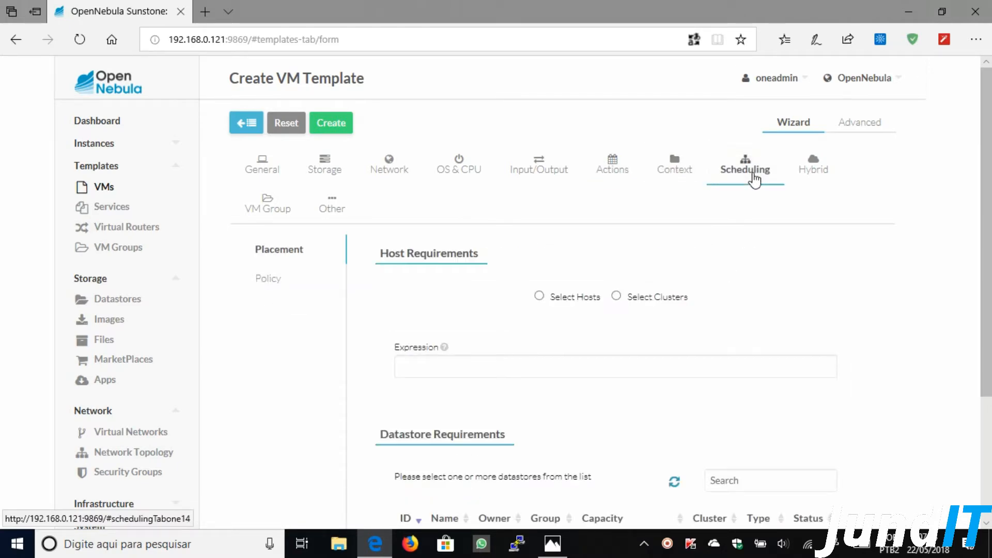
left_click(803, 174)
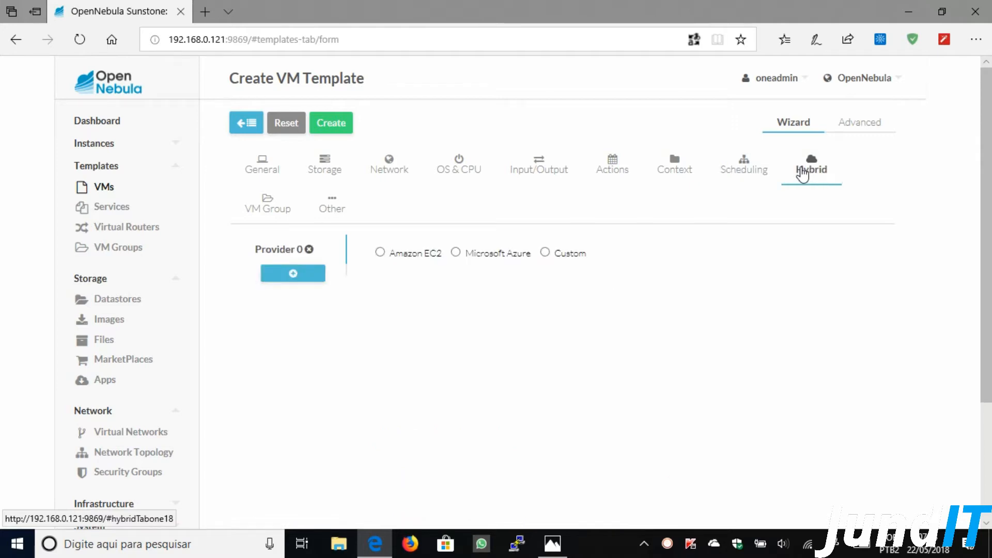
left_click(287, 210)
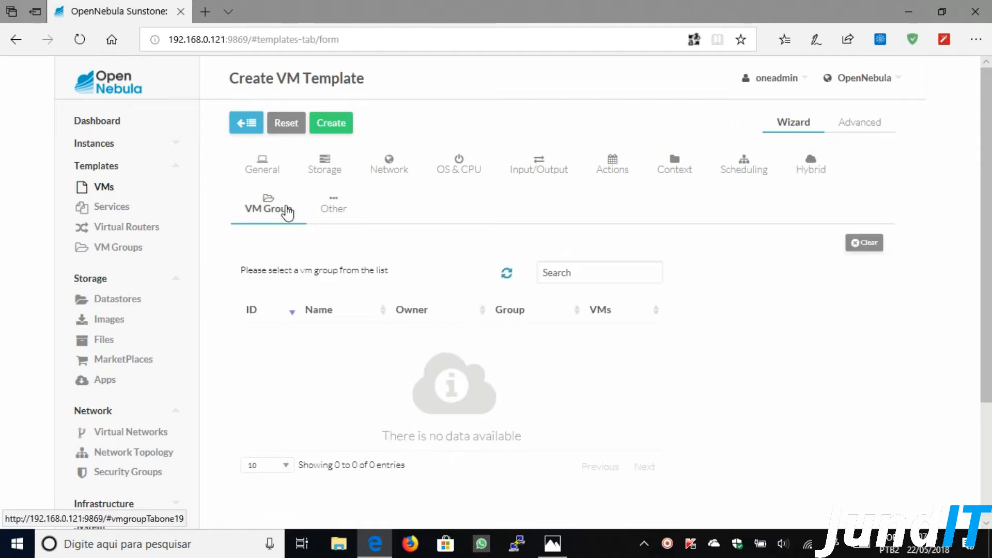
left_click(327, 211)
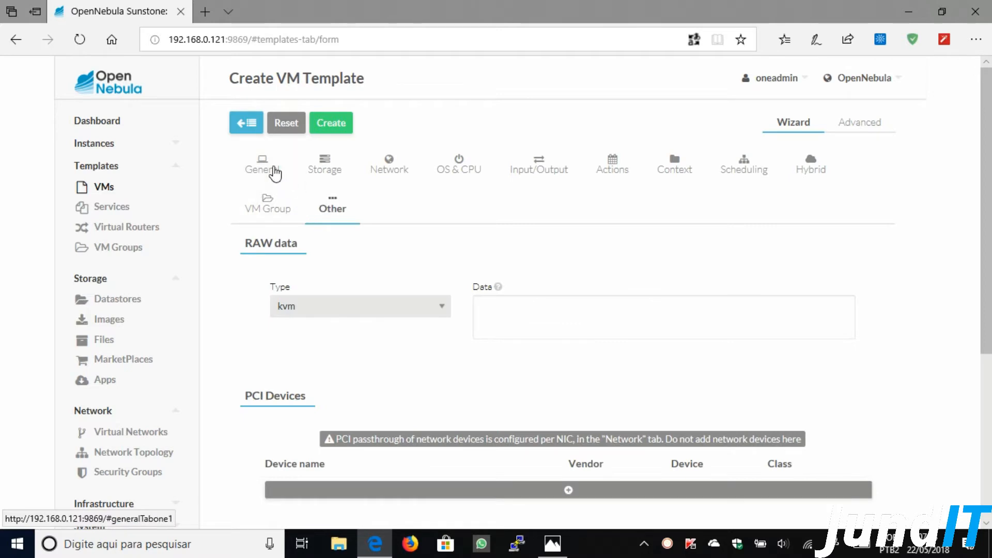
left_click(274, 172)
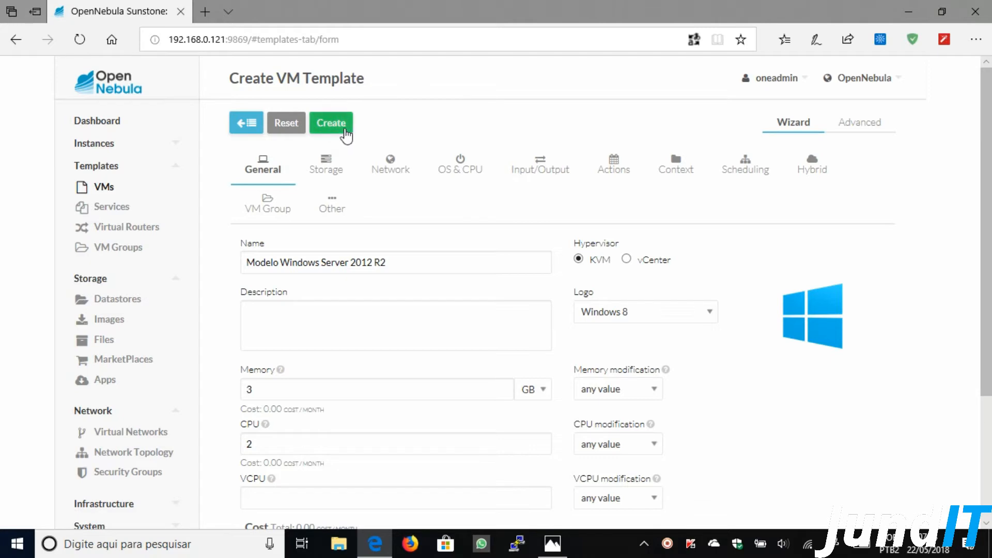
left_click(343, 130)
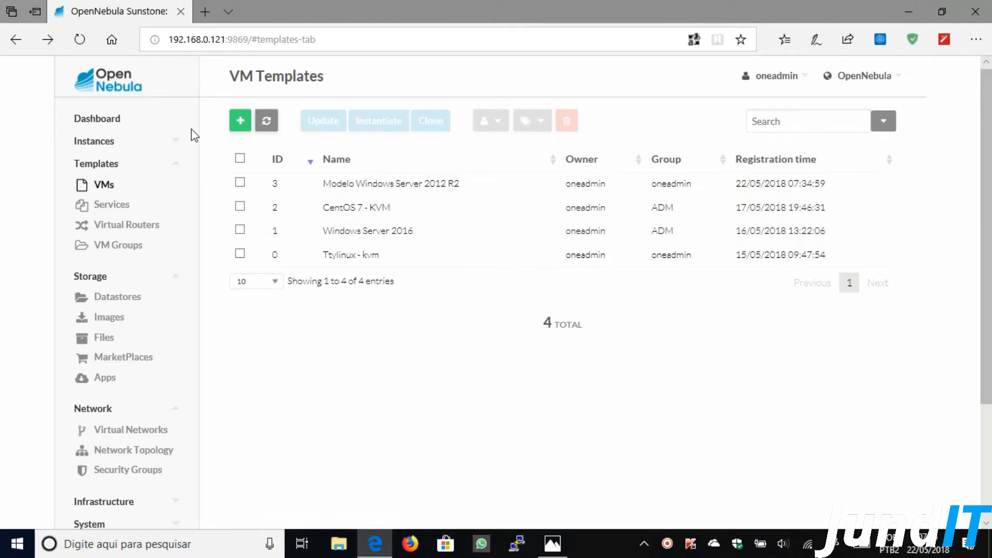
left_click(180, 142)
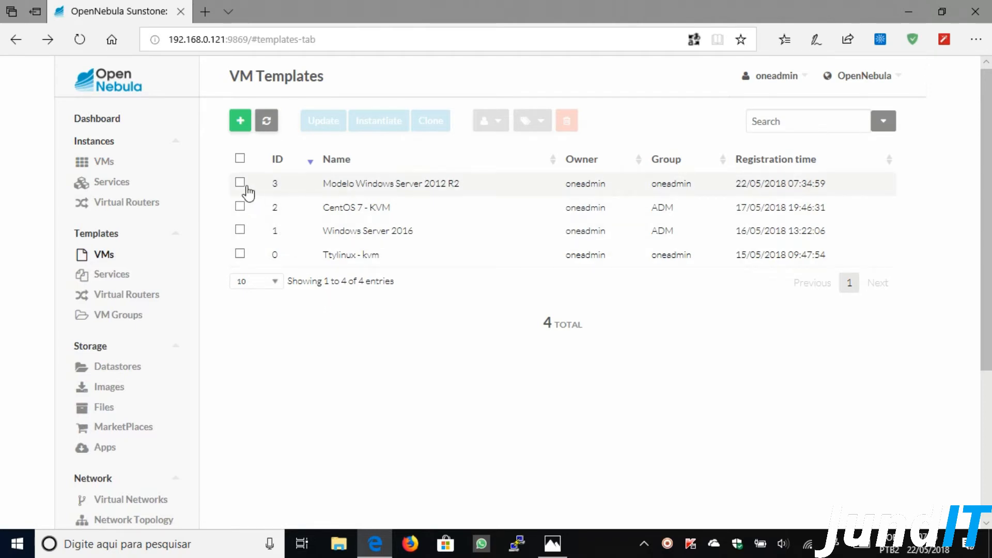
- Open the Create Virtual Machine form from the Instances > VMs list
left_click(241, 183)
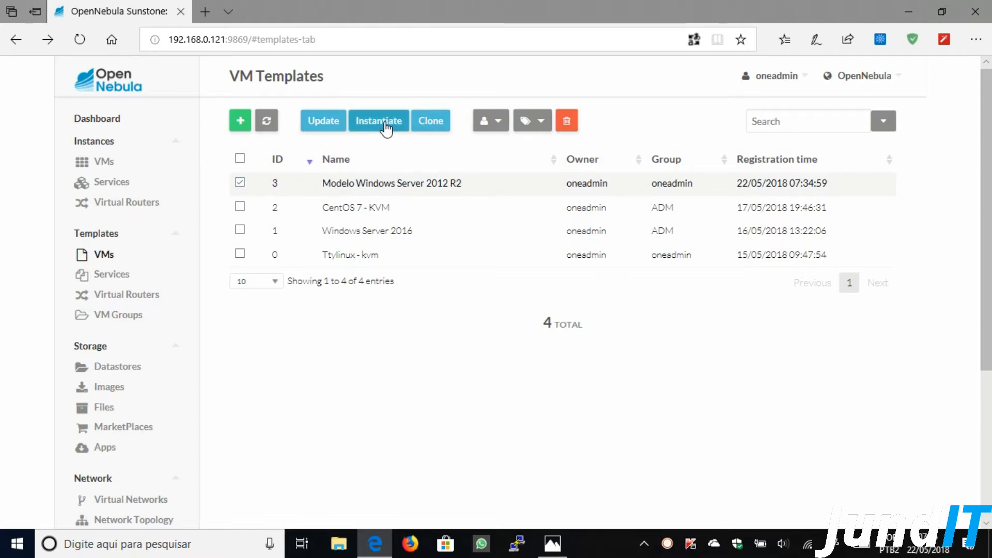
left_click(240, 183)
left_click(101, 169)
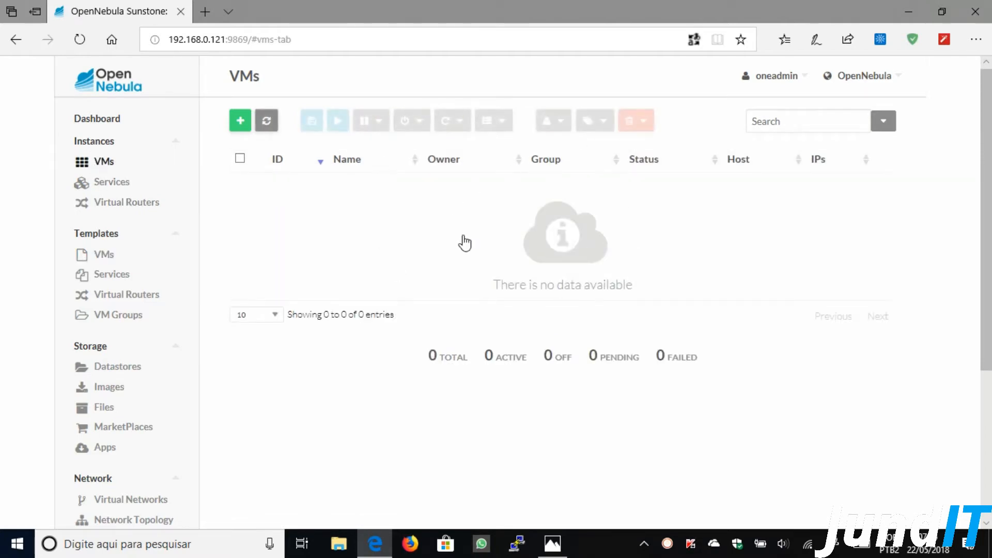
left_click(241, 123)
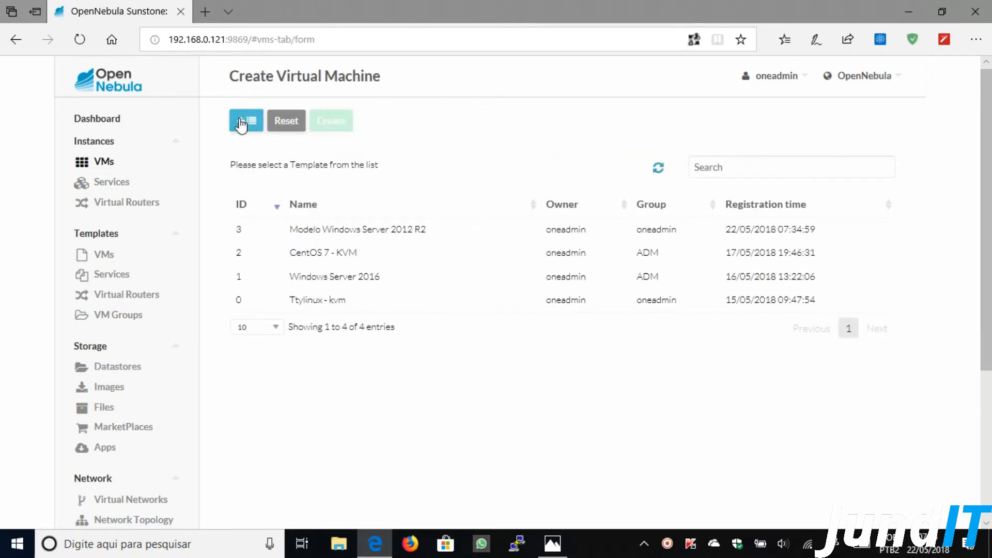
- Base the new VM on the Modelo Windows Server 2012 R2 template and name it 'Windows Server 2012 R2'
left_click(352, 234)
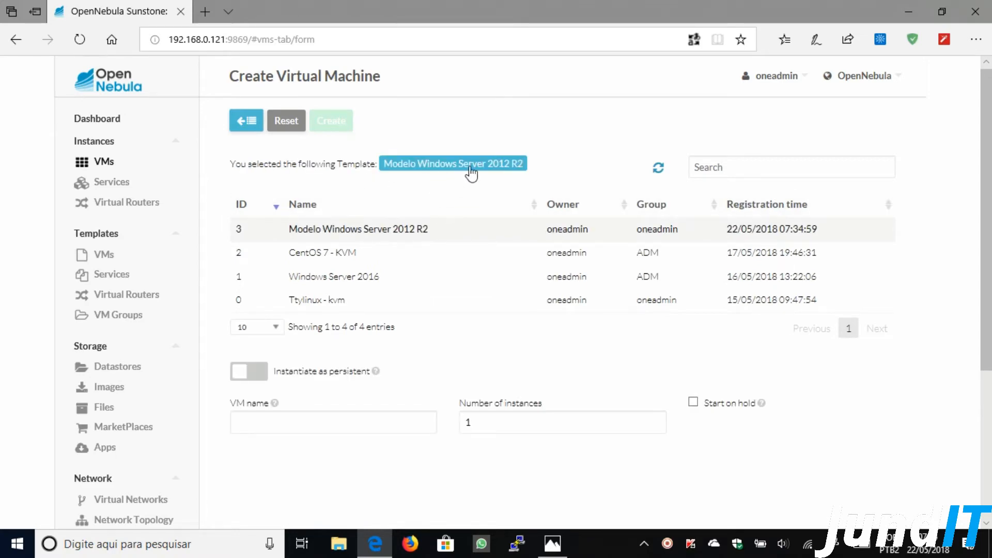
scroll(445, 226, "down", 5)
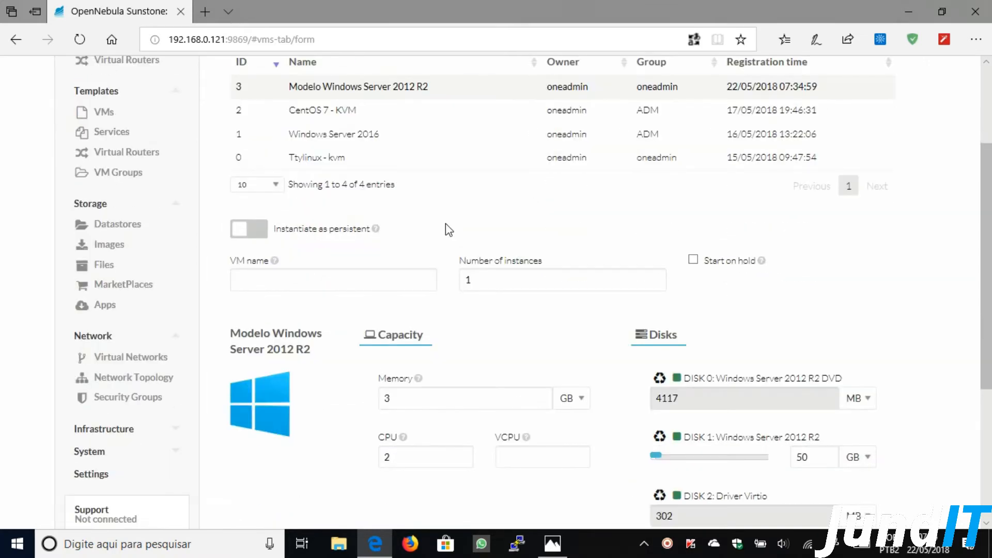
left_click(286, 138)
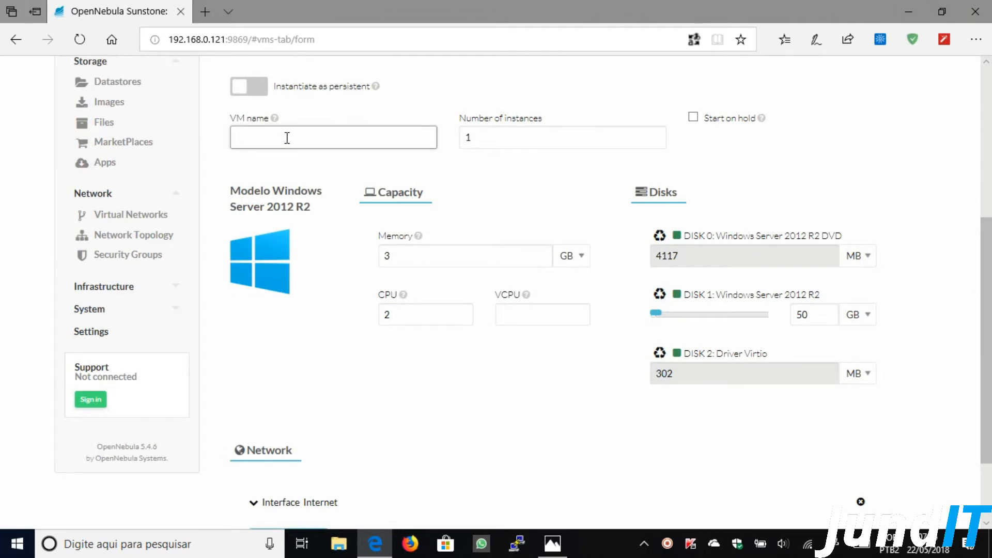
type("Windows Server")
type("2012 R2")
scroll(436, 350, "down", 2)
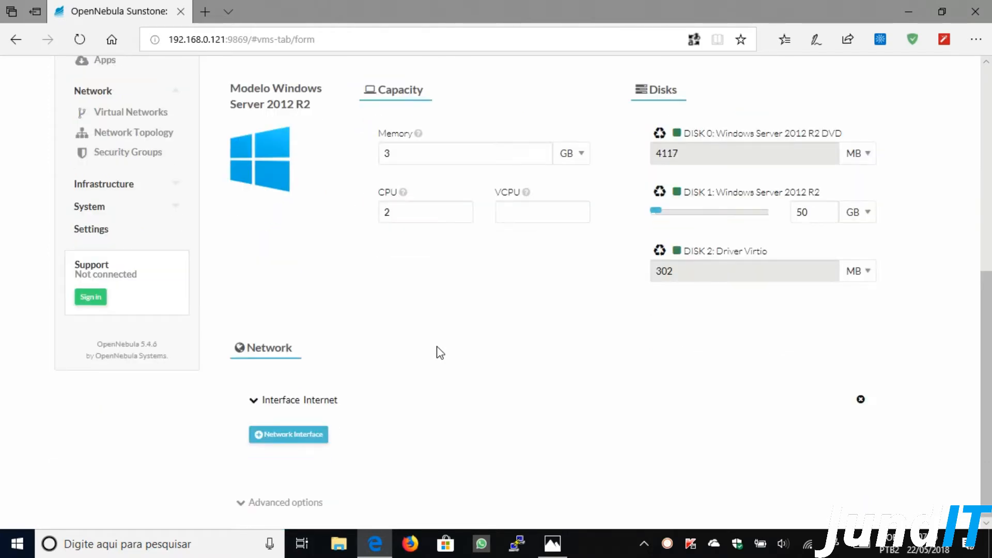
- Expand the Internet network interface and show the advanced placement options
left_click(297, 401)
scroll(510, 405, "down", 4)
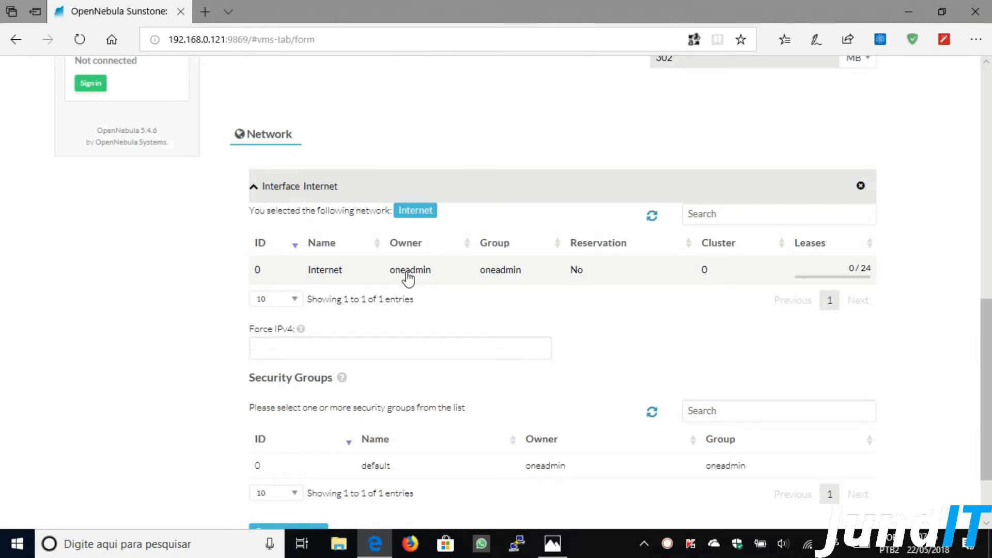
scroll(408, 279, "down", 2)
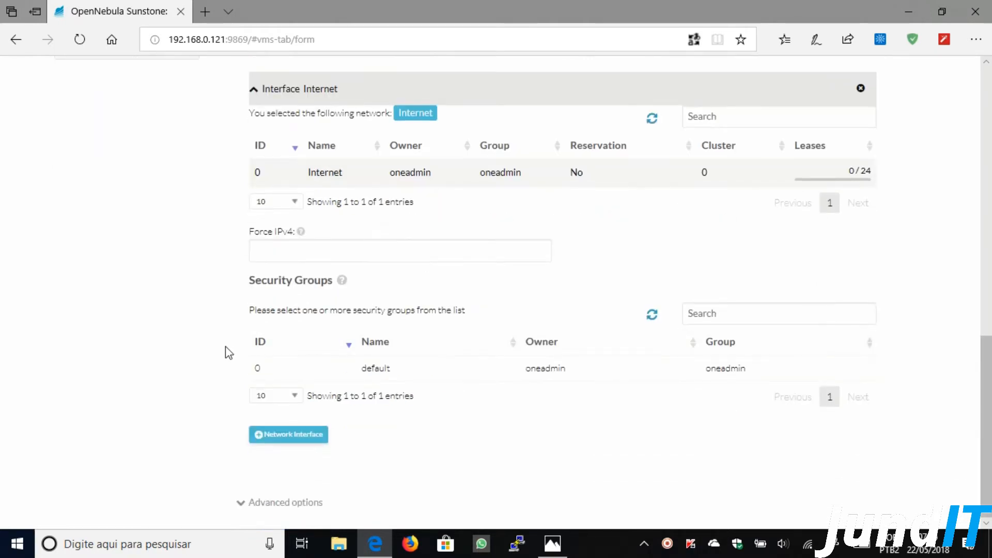
left_click(258, 505)
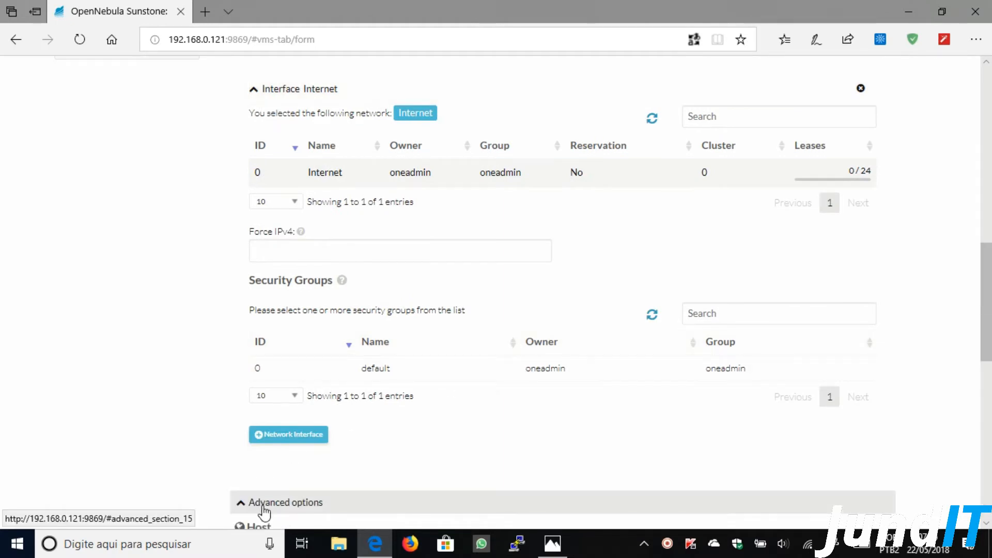
scroll(193, 382, "down", 2)
scroll(192, 382, "down", 2)
scroll(193, 382, "down", 1)
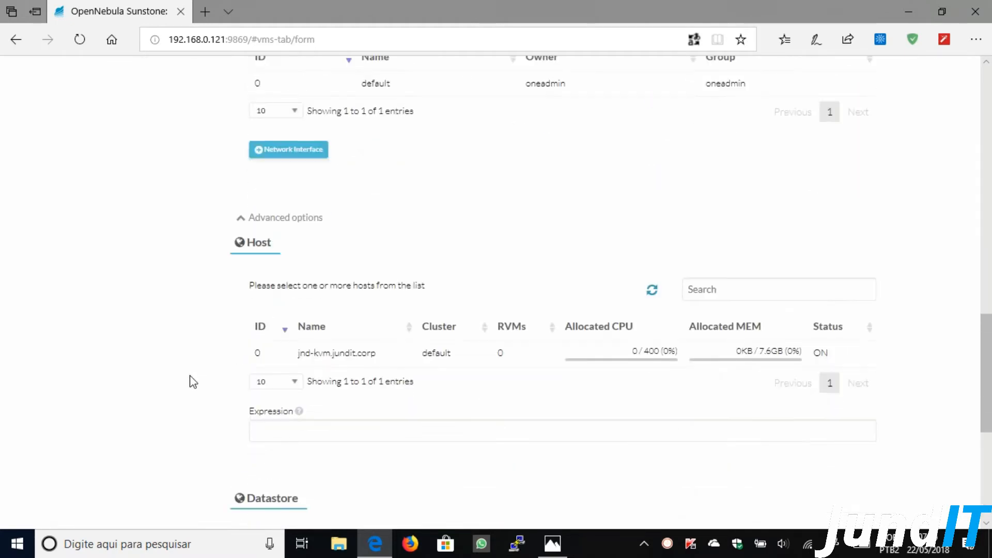
- Place the VM on host jnd-kvm.jundit.corp with the system datastore, then create it
left_click(355, 355)
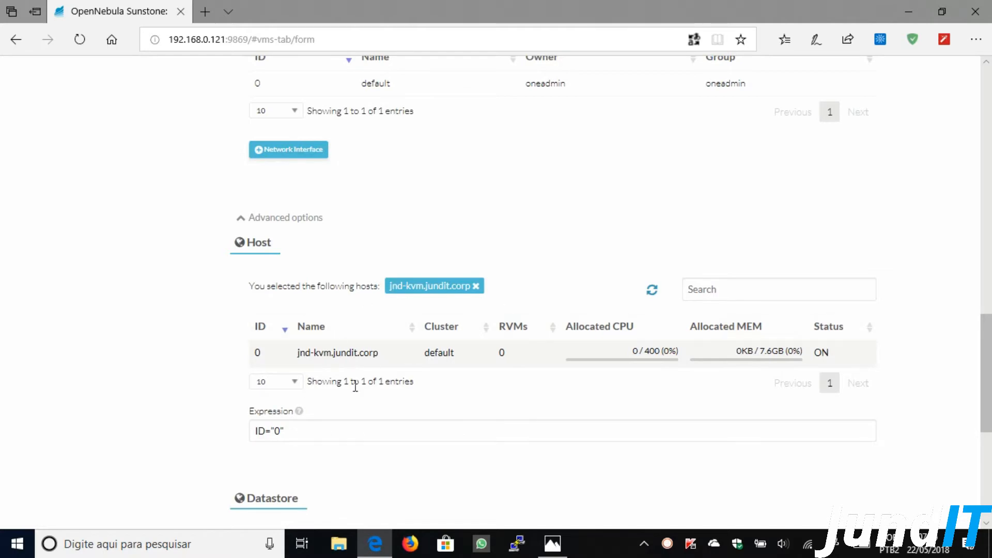
scroll(189, 385, "down", 4)
left_click(321, 326)
scroll(189, 376, "down", 1)
scroll(204, 398, "up", 6)
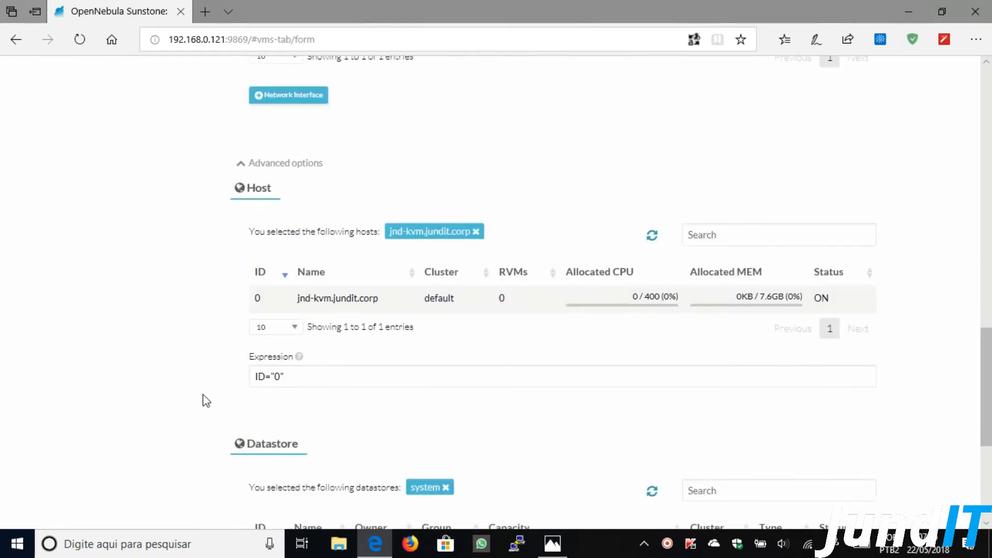
scroll(206, 401, "up", 1)
scroll(206, 400, "up", 1)
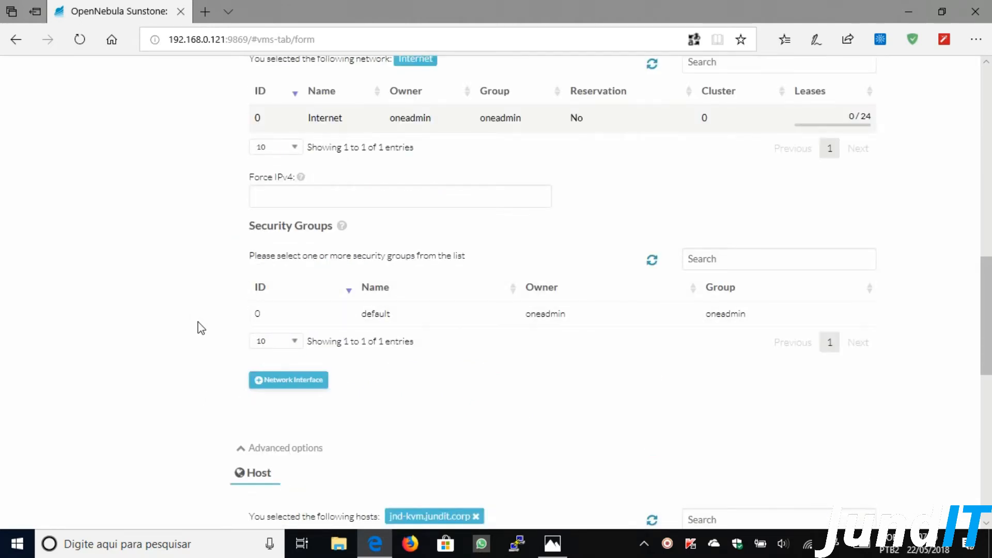
scroll(199, 326, "up", 6)
scroll(280, 334, "up", 4)
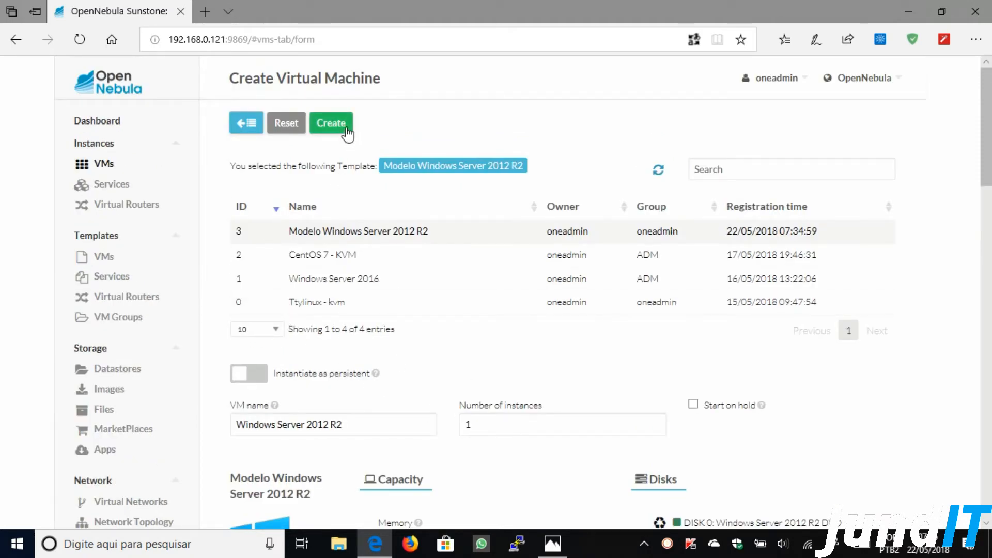
left_click(346, 131)
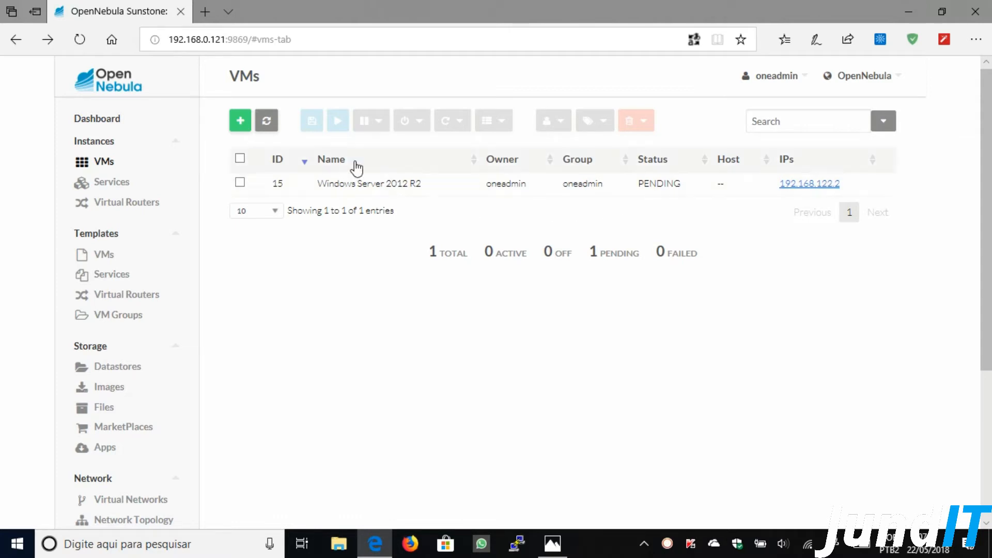
- Refresh the VM list until VM 15 shows RUNNING on jnd-kvm.jundit.corp
left_click(269, 127)
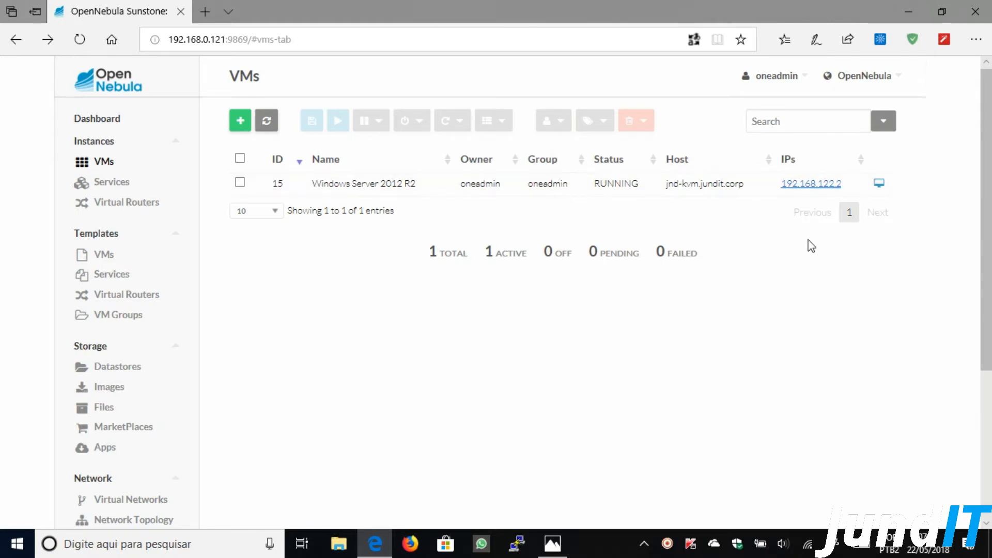
- Open the VM's console in its own tab and set the Português (Brasil ABNT2) keyboard layout
left_click(879, 184)
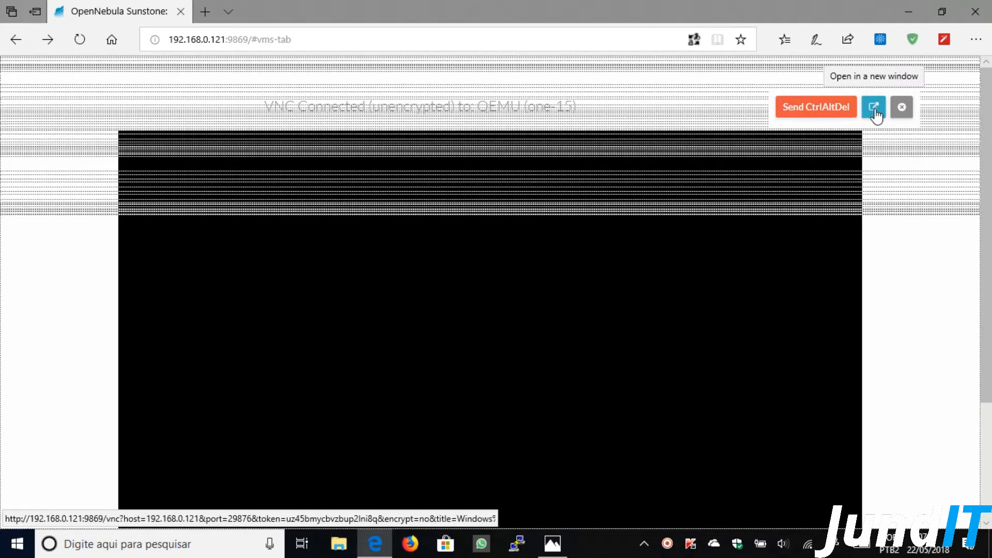
left_click(876, 114)
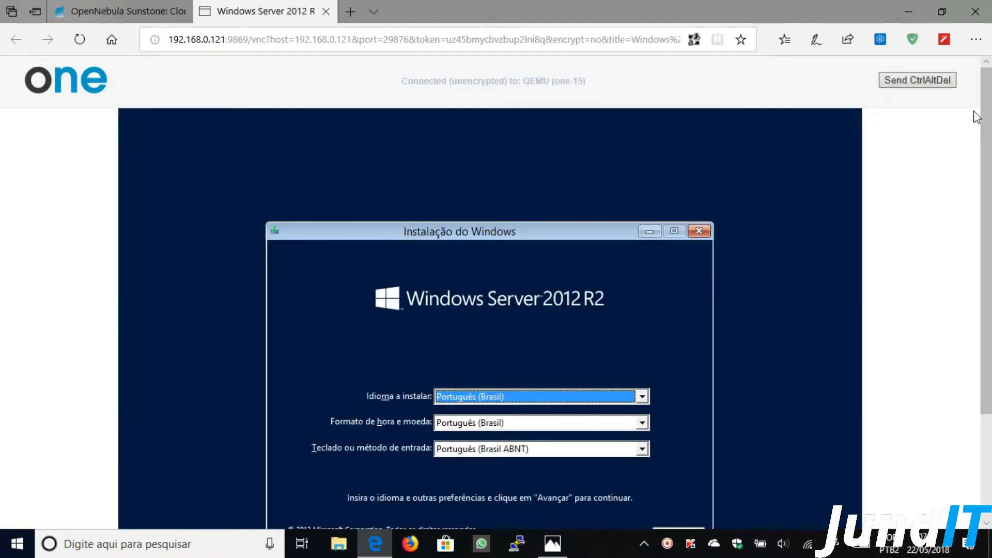
left_click_drag(988, 117, 988, 203)
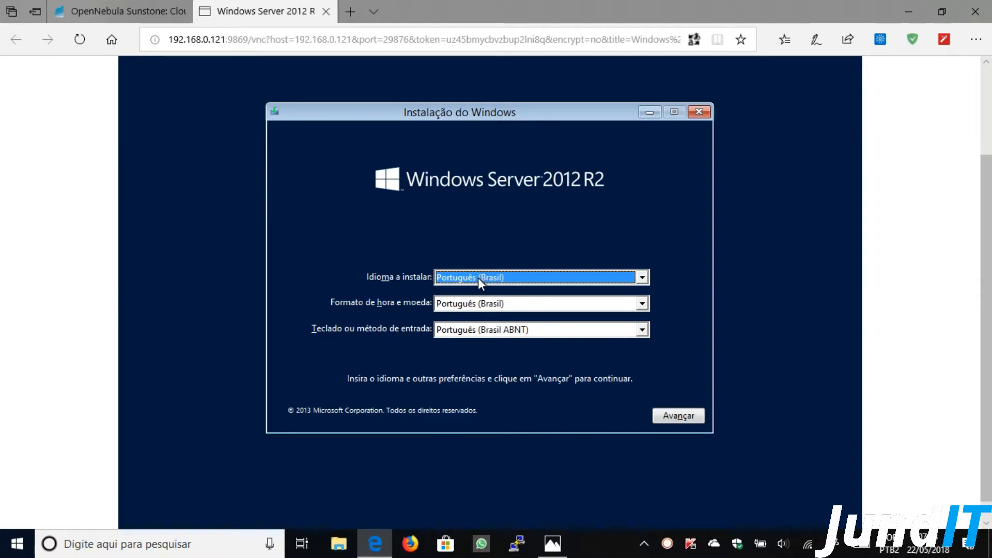
left_click(504, 334)
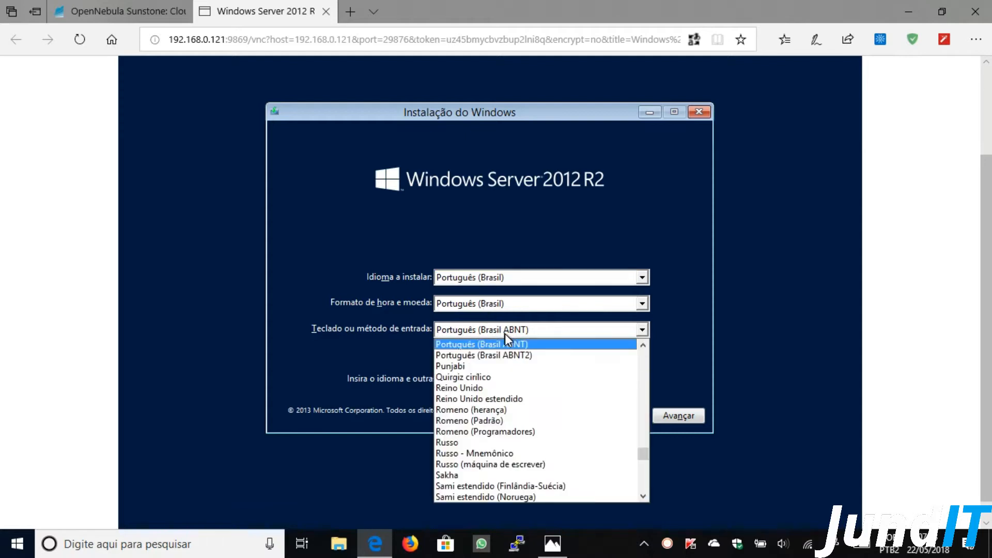
left_click(504, 353)
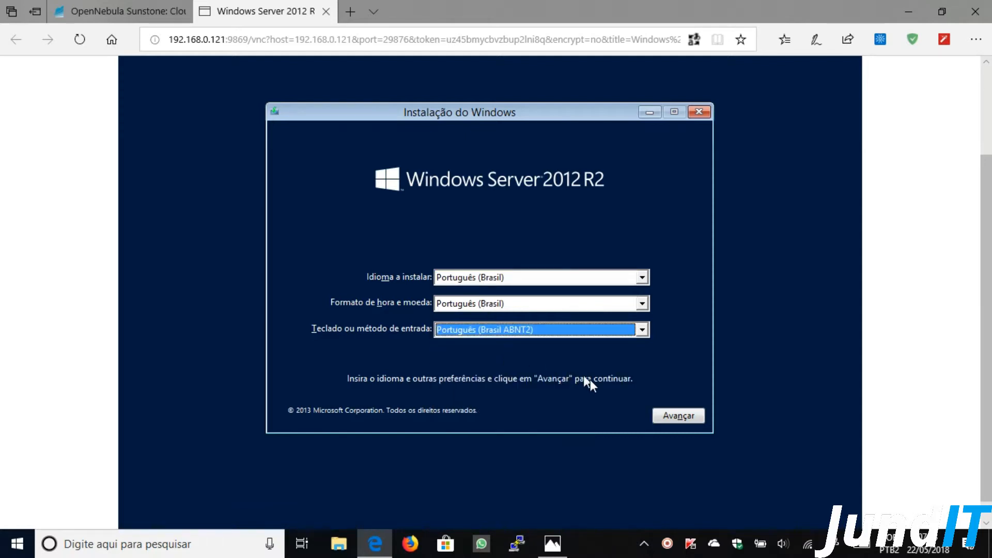
left_click(665, 416)
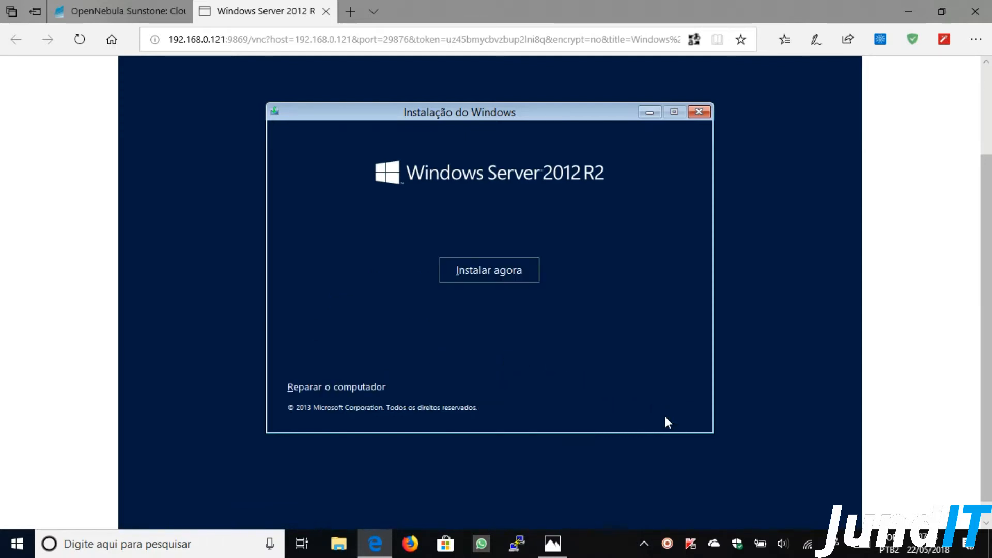
- Start the Windows installation and choose the Datacenter Servidor com GUI edition
left_click(526, 272)
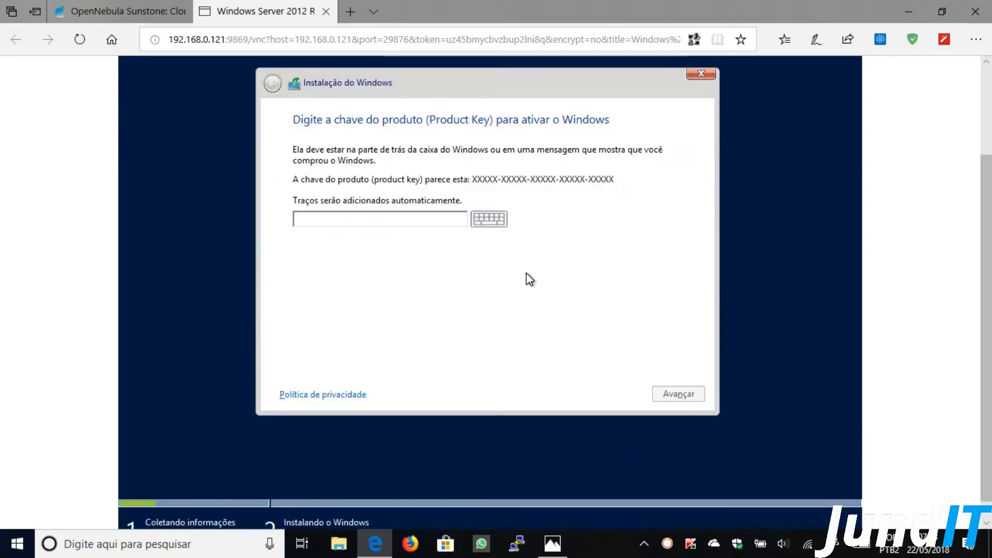
left_click_drag(984, 217, 980, 174)
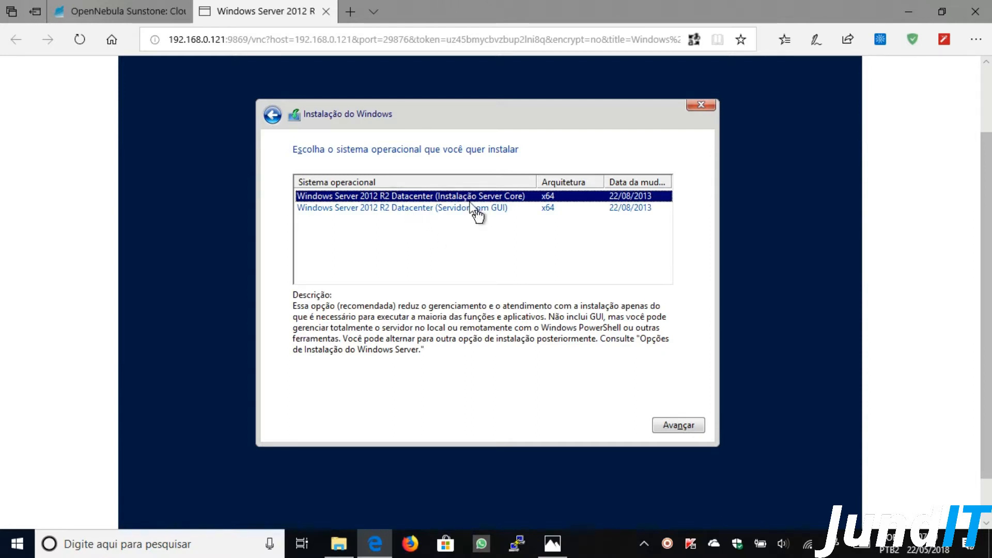
left_click(435, 209)
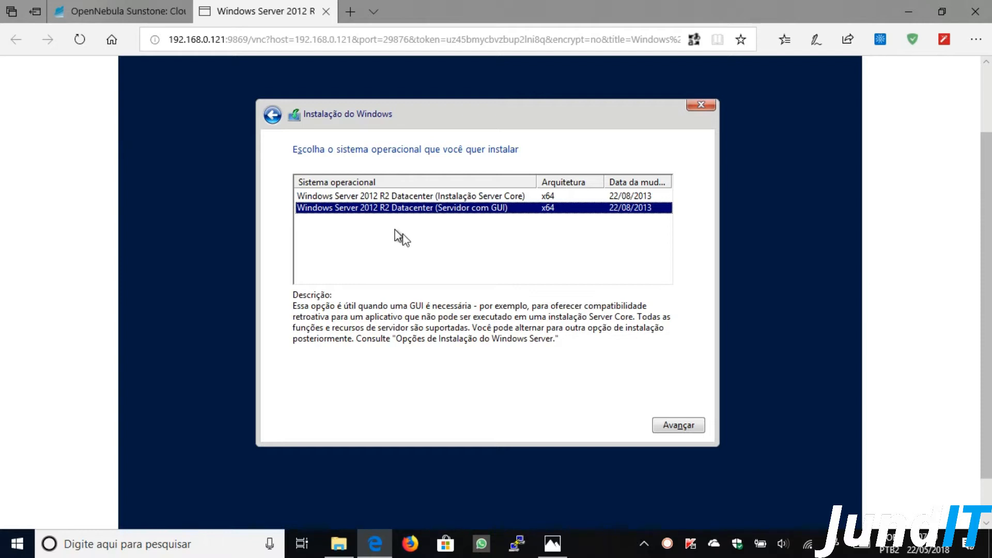
left_click(673, 432)
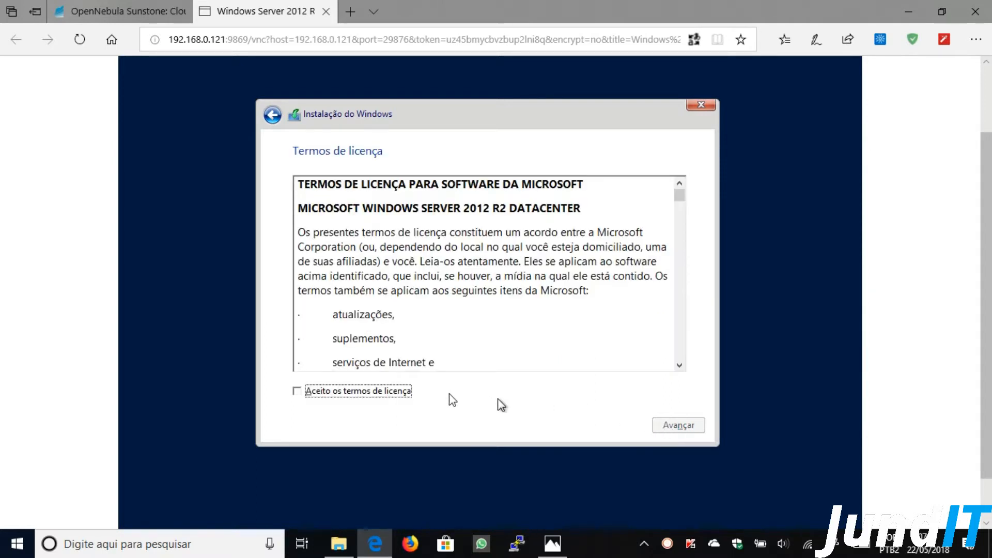
- Accept the license terms and choose the Personalizada (custom Windows-only) installation
left_click(385, 394)
left_click(675, 429)
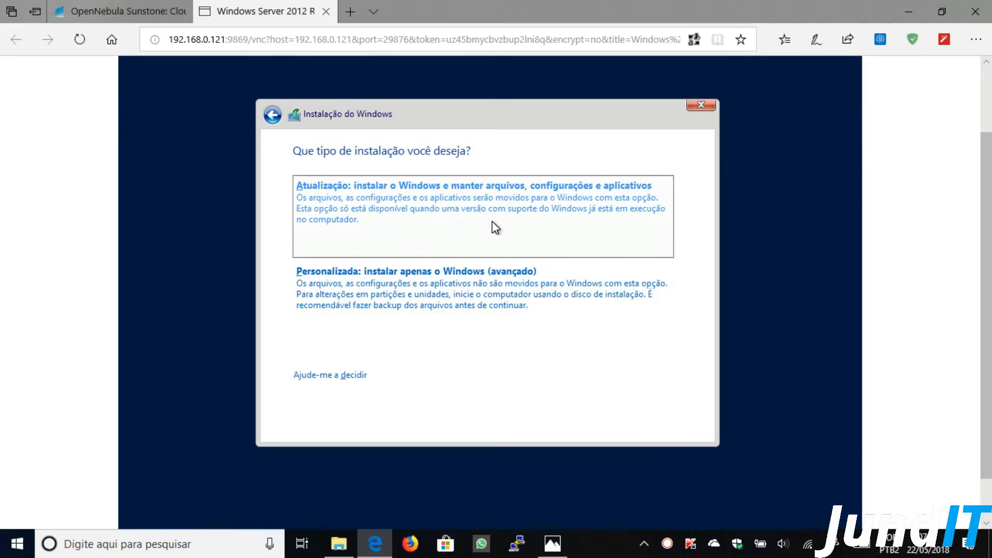
left_click(416, 287)
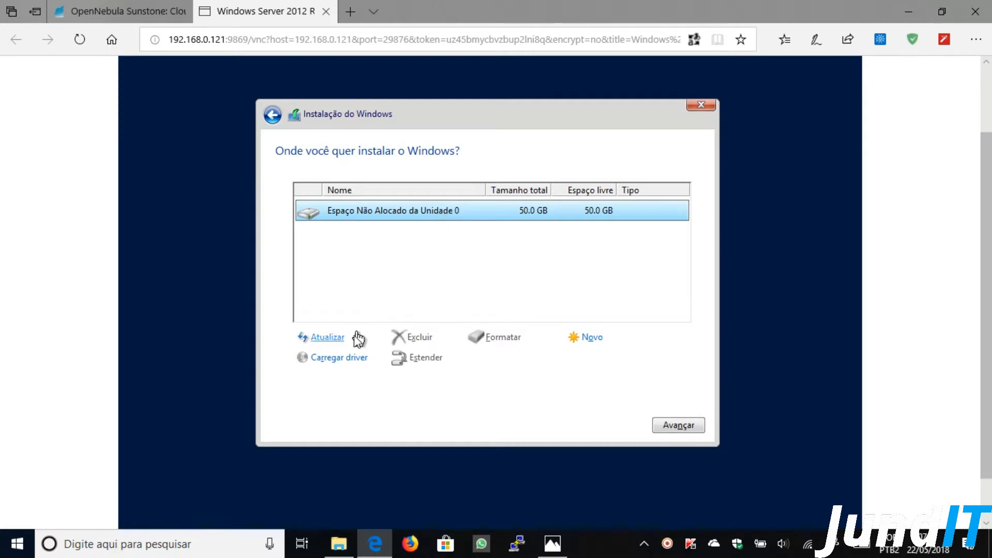
- Load the storage driver from virtio-win > viostor > 2k12R2 > amd64 so the 50 GB disk appears
left_click(342, 358)
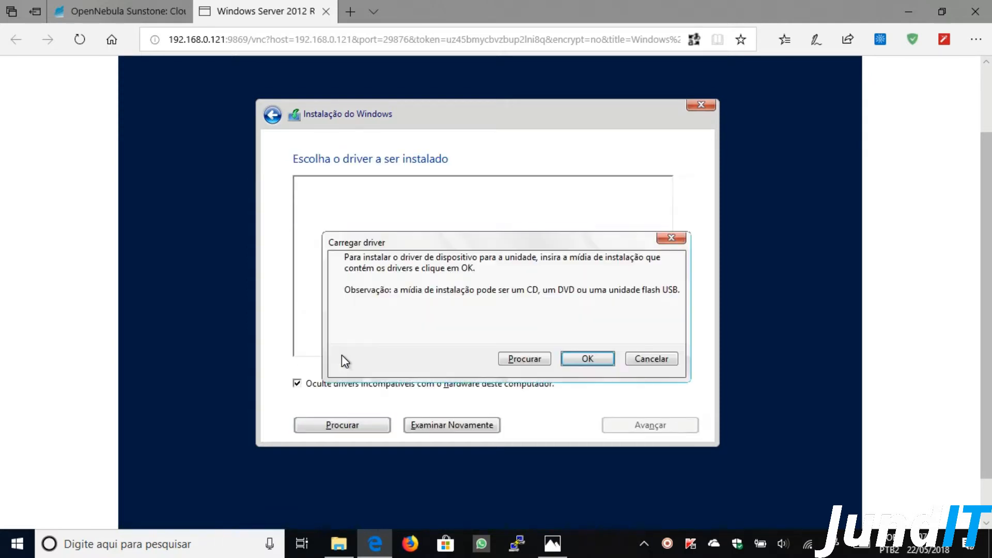
left_click(524, 359)
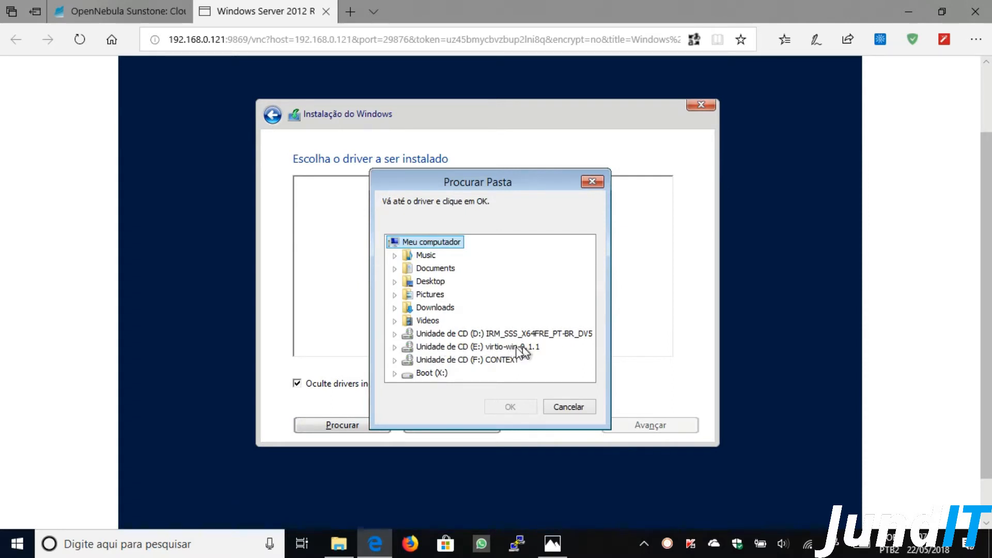
left_click(395, 347)
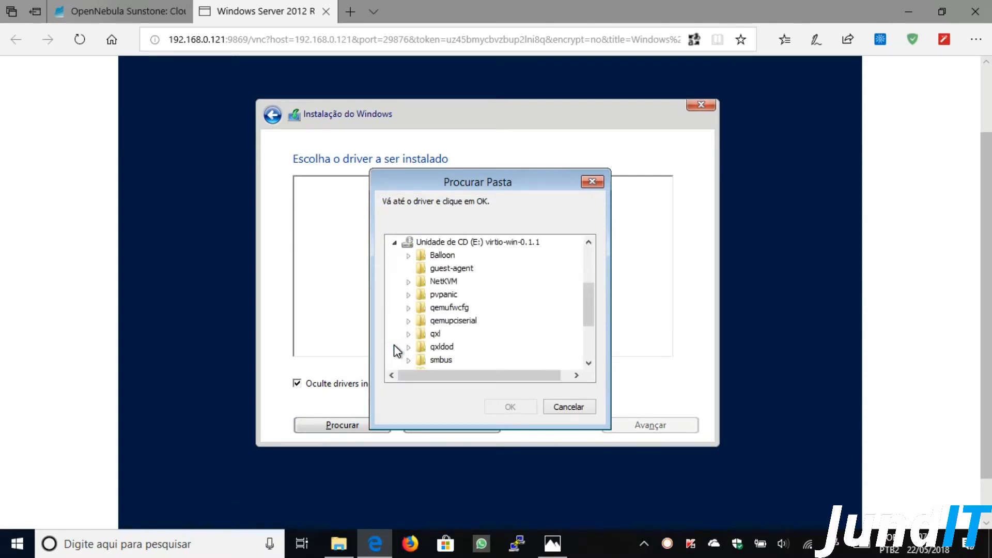
left_click(589, 363)
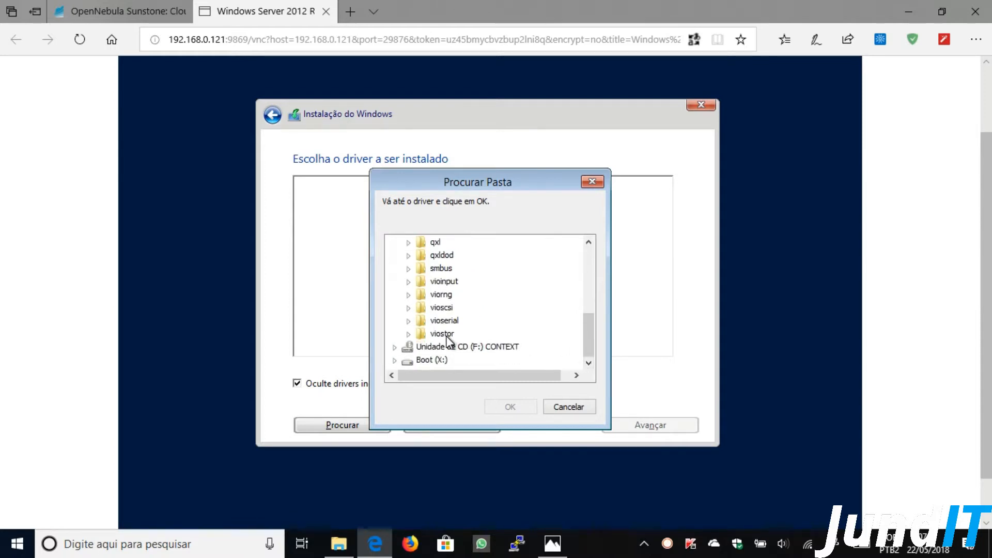
left_click(409, 334)
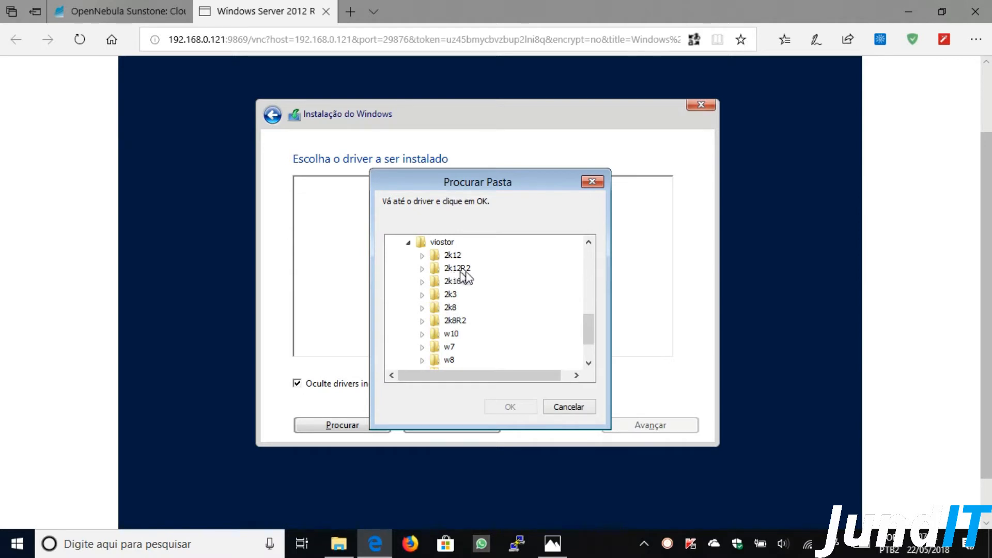
left_click(423, 269)
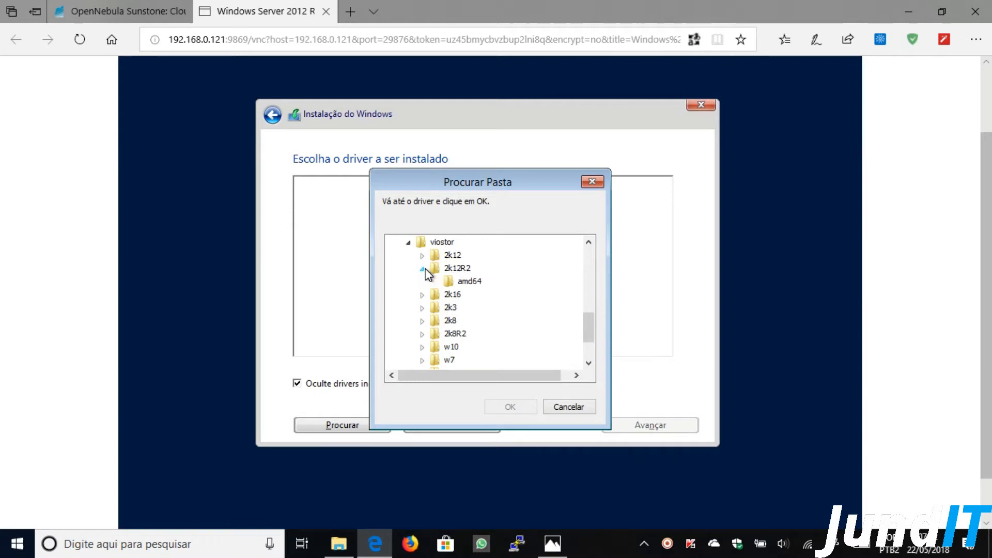
left_click(470, 283)
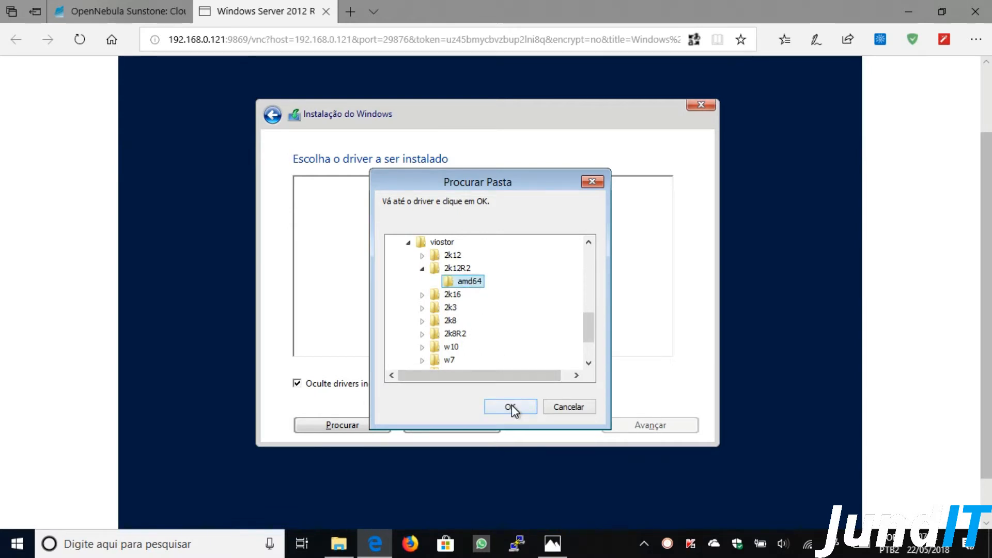
left_click(512, 406)
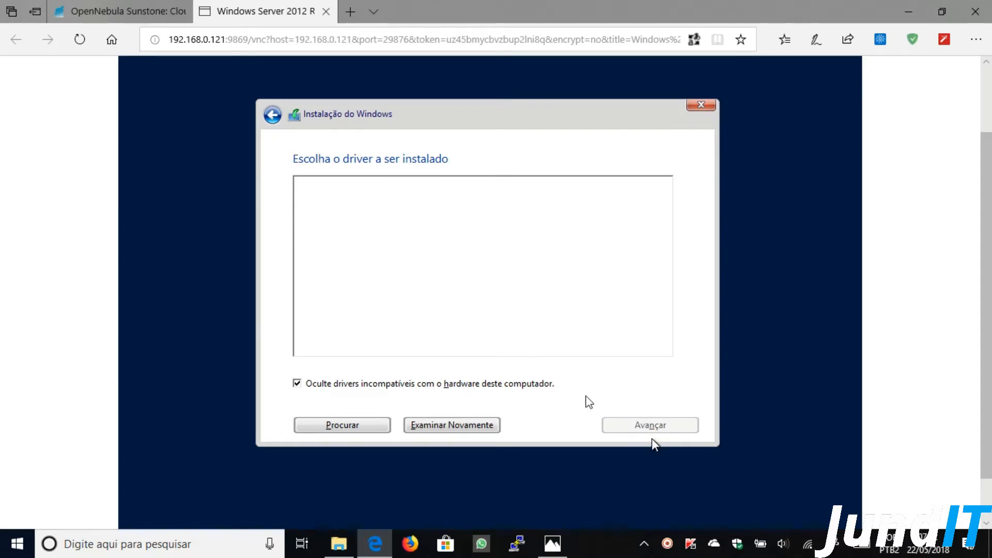
left_click(275, 116)
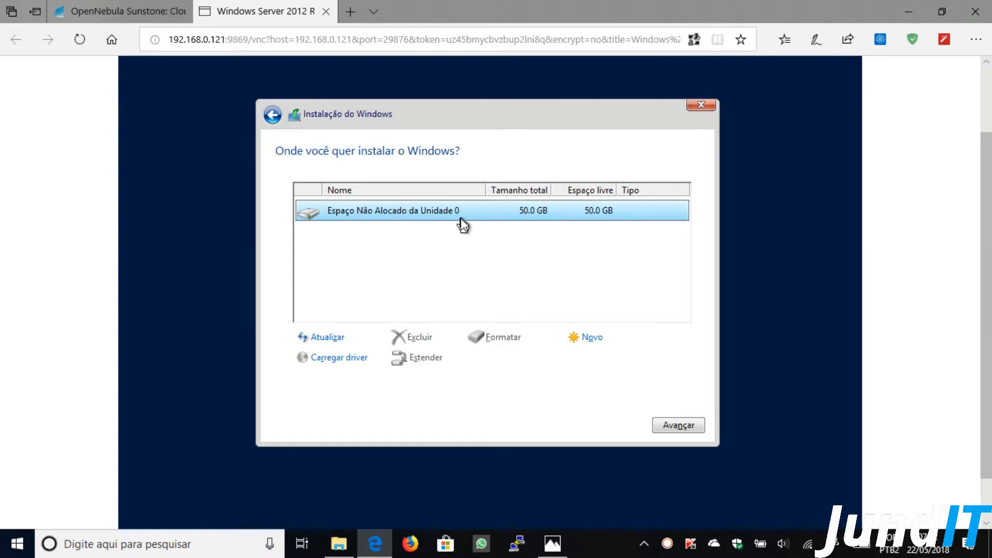
- Install Windows onto the unallocated space of Unidade 0 and let the VM reboot
left_click(672, 429)
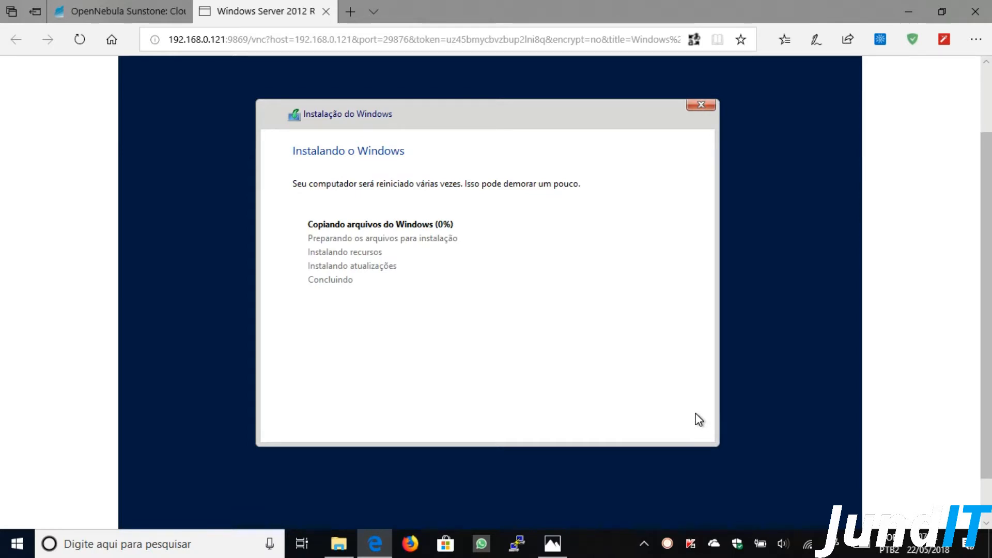
left_click_drag(987, 299, 989, 324)
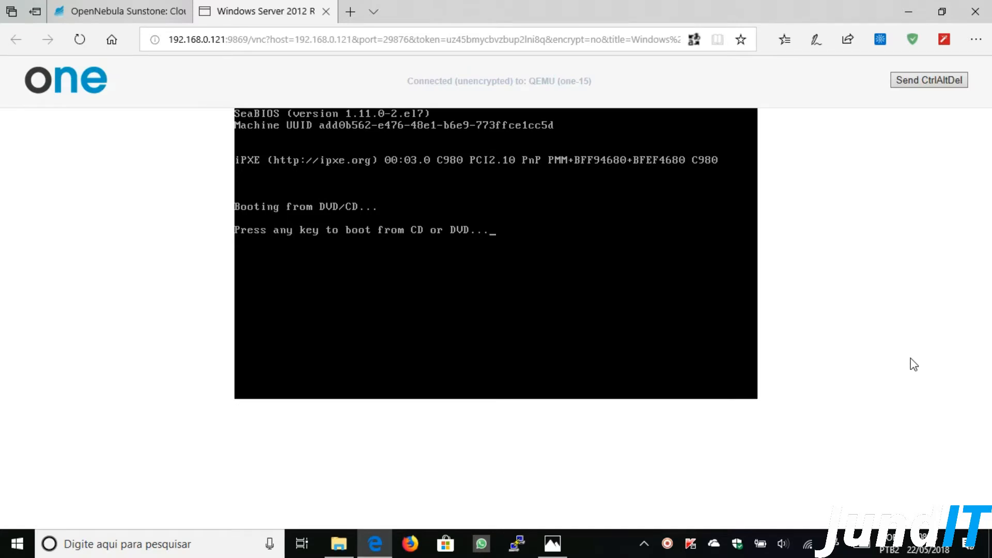
- Zoom the browser page out to 75% so the whole console fits
key("Return")
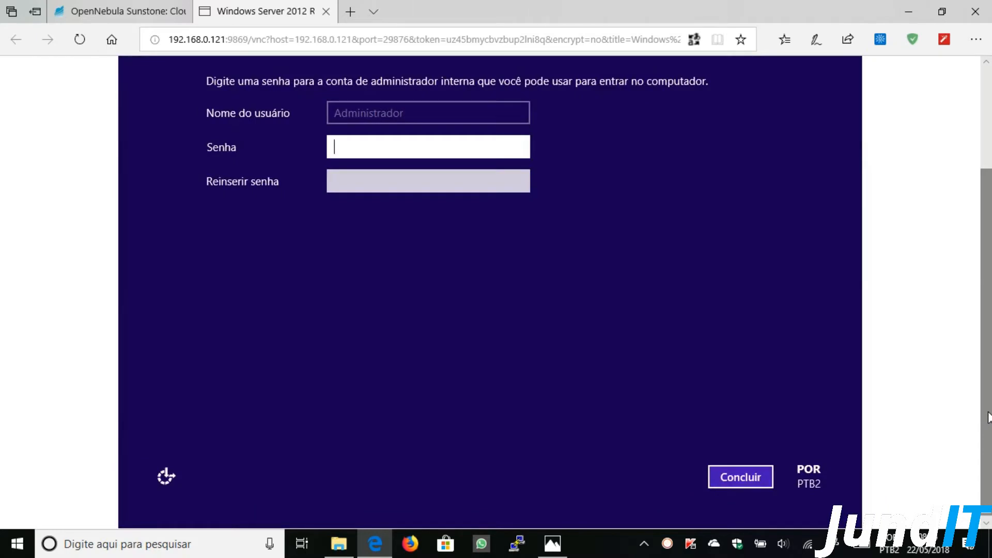
left_click_drag(984, 271, 984, 213)
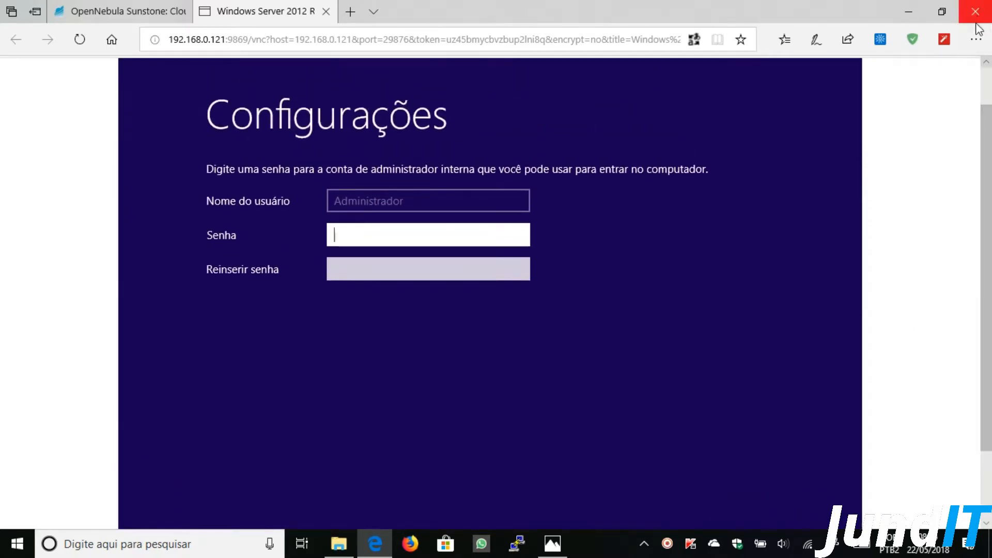
left_click(976, 40)
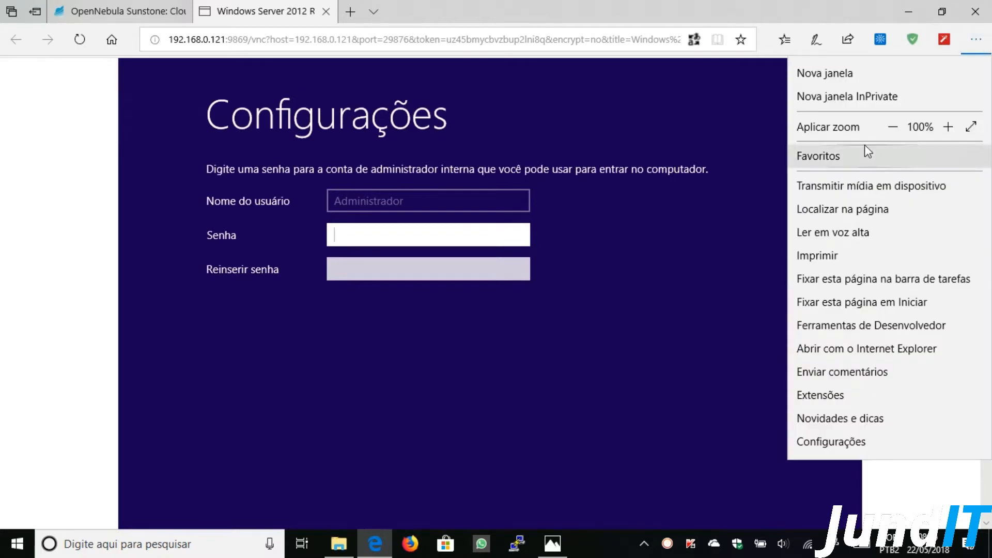
left_click(899, 128)
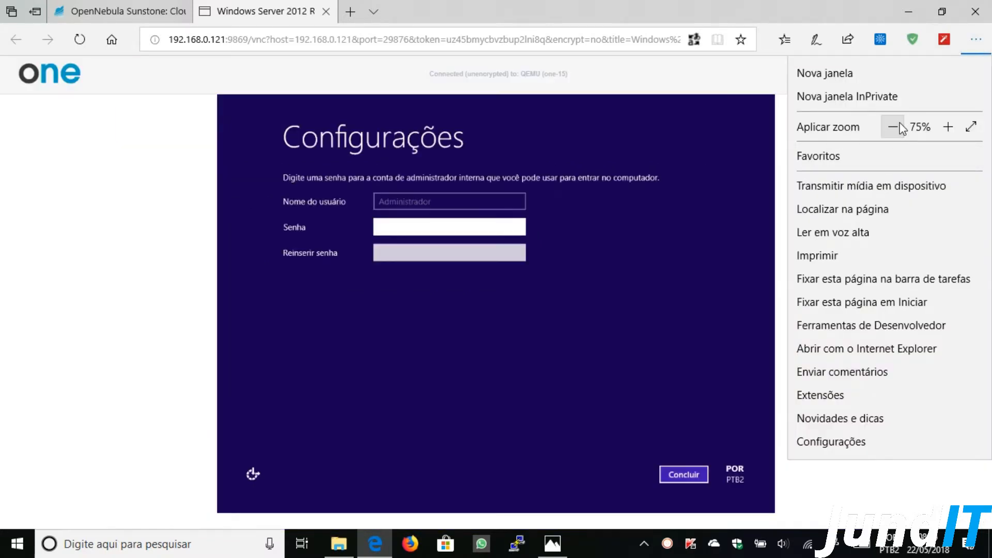
left_click(755, 92)
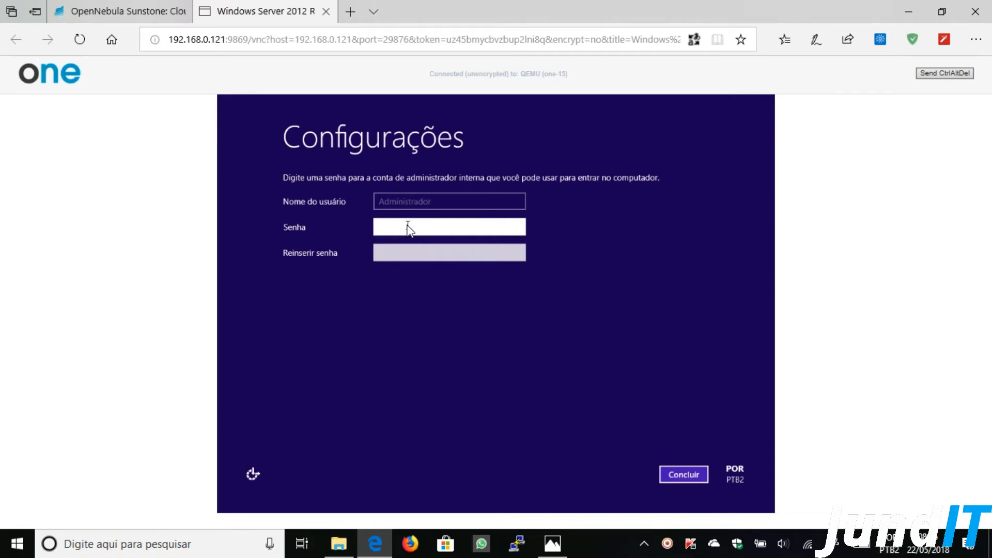
- Set and confirm the built-in Administrator password, then finish setup
type("••••••••")
key("Tab")
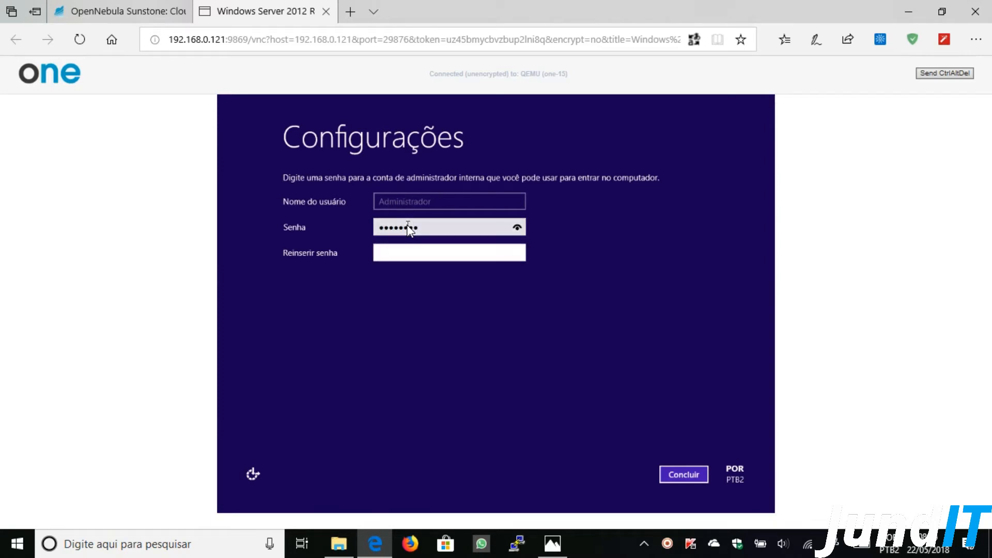
type("••••••••")
left_click(672, 474)
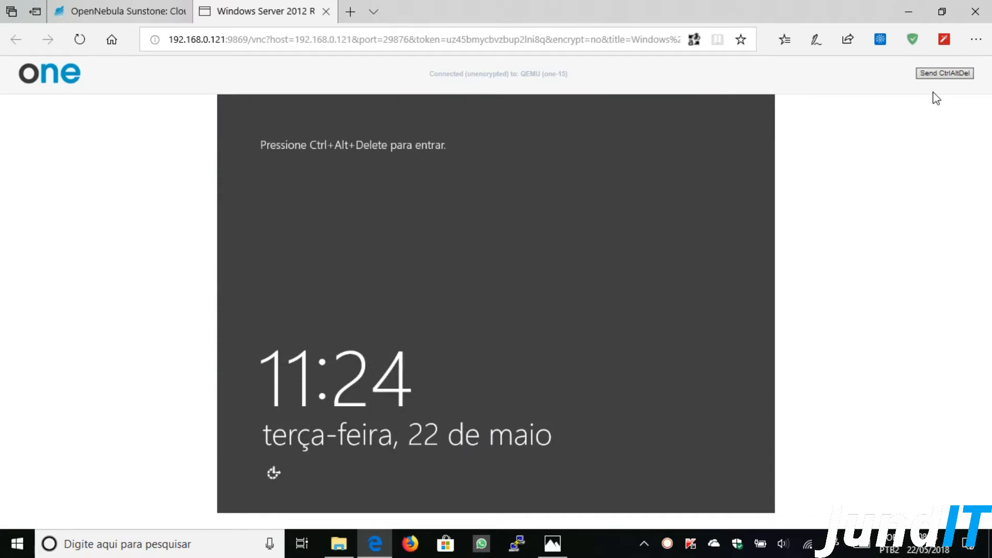
- Sign in as Administrador using Ctrl+Alt+Del and the account password, then answer the network prompt
left_click(937, 75)
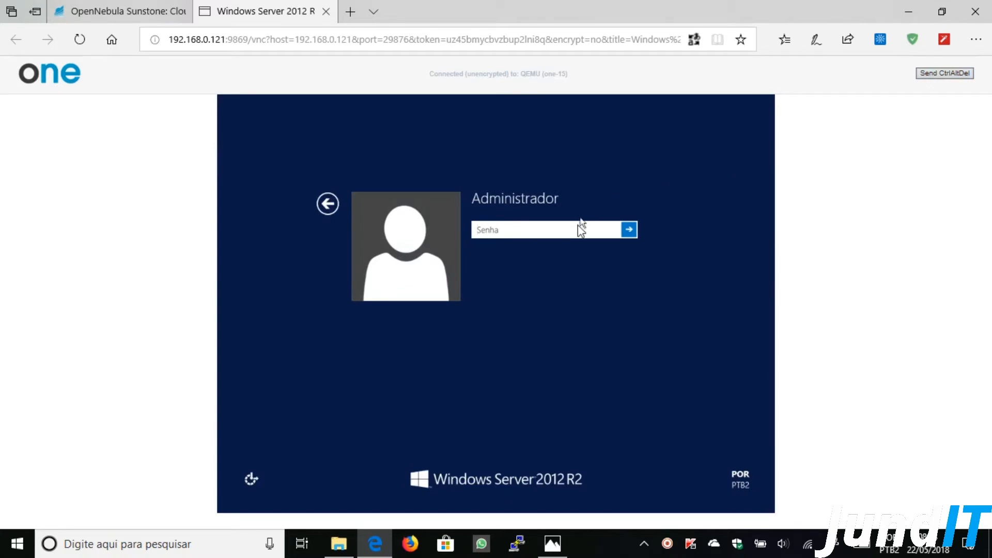
type("•••••••••")
key("Return")
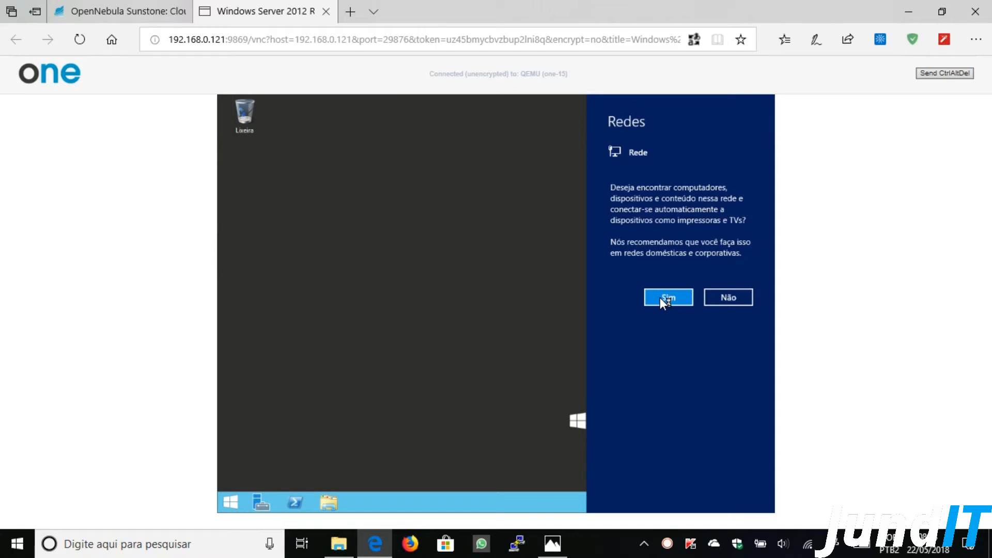
left_click(721, 303)
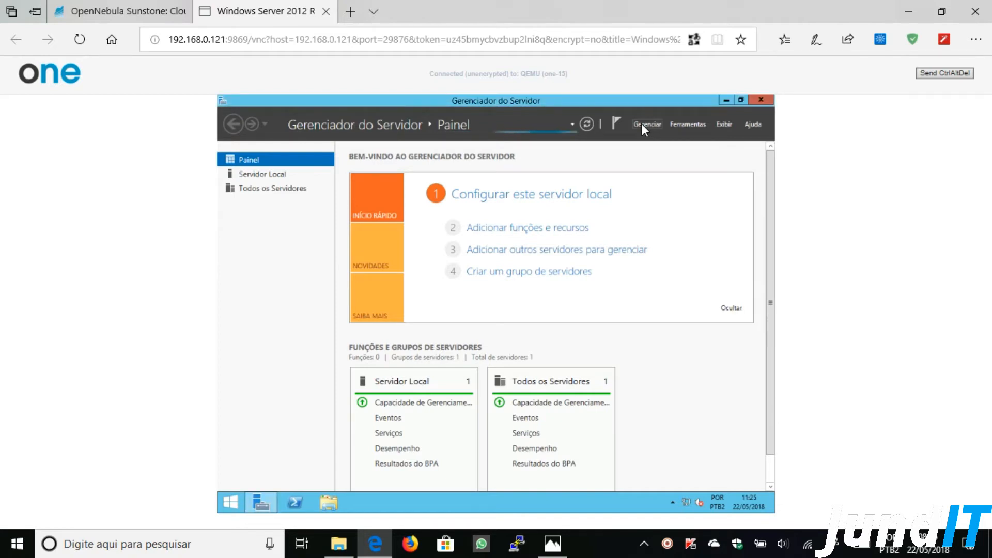
- Disable Server Manager auto-start at logon in its properties and view the Local Server details
left_click(642, 125)
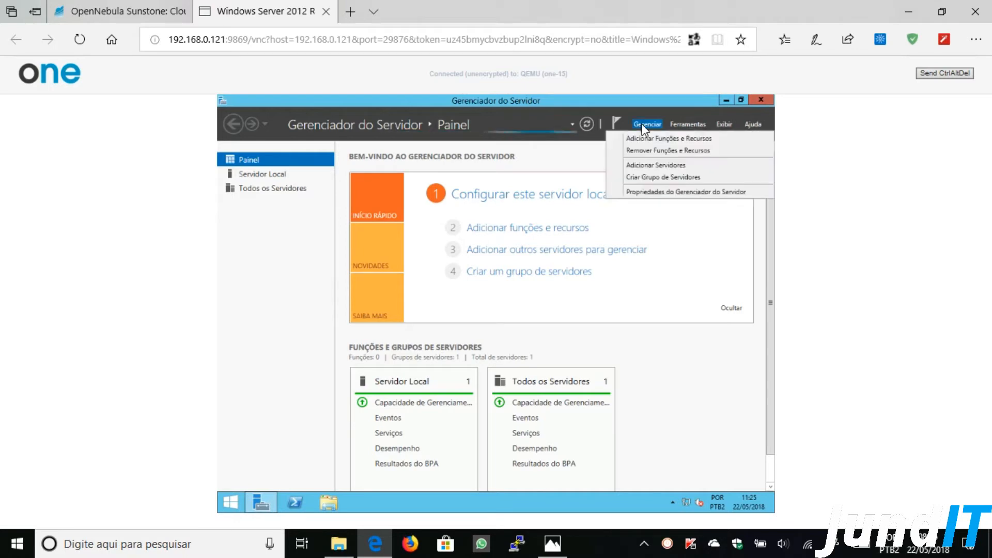
left_click(659, 196)
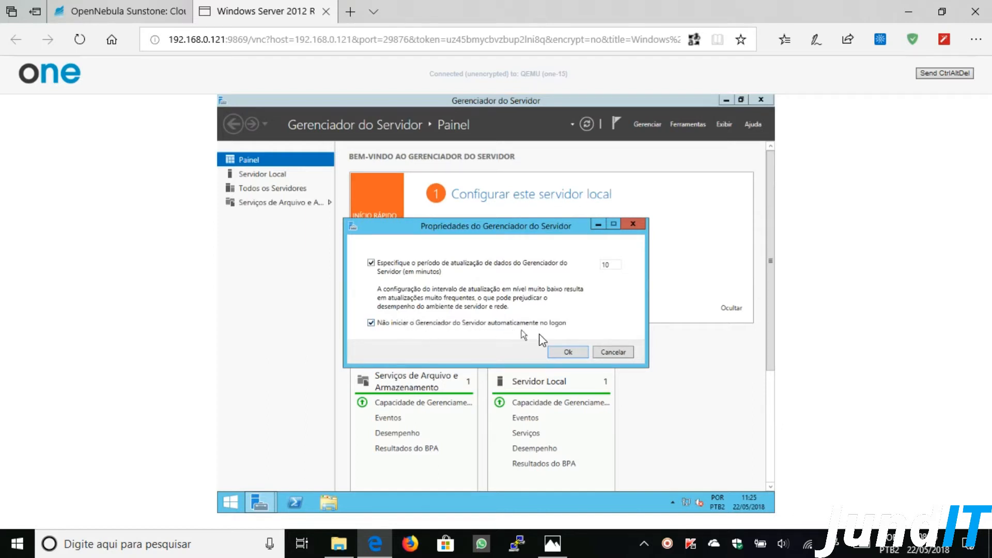
left_click(557, 353)
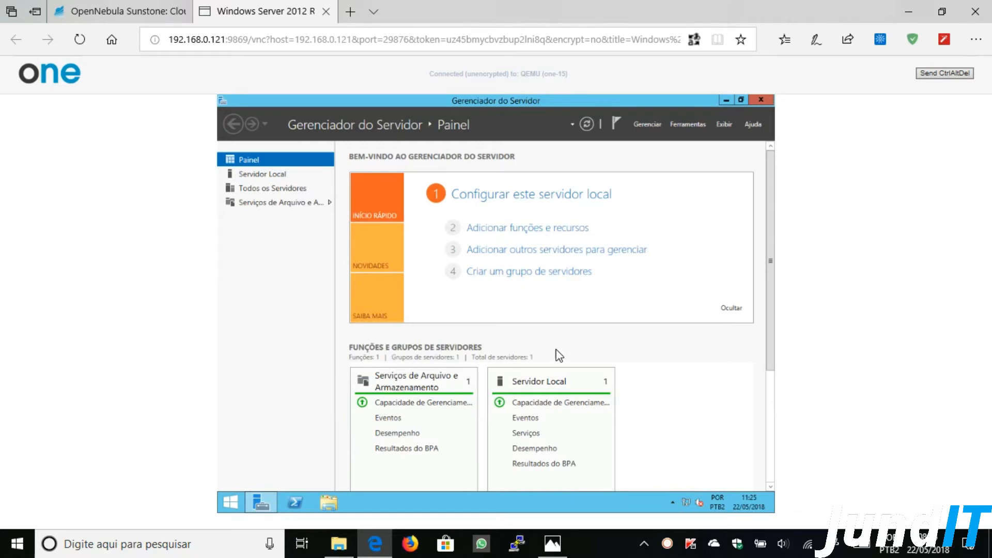
left_click(274, 176)
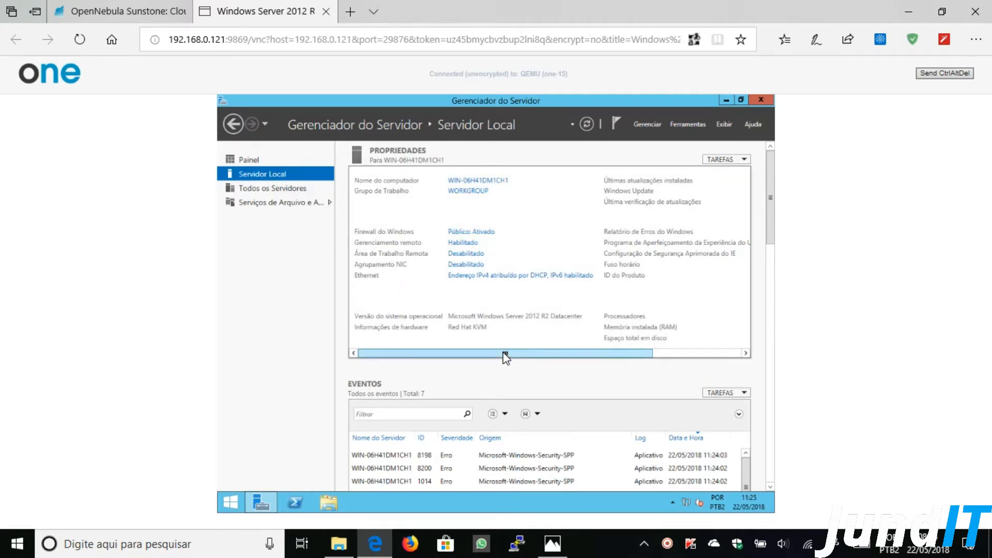
left_click_drag(509, 356, 460, 337)
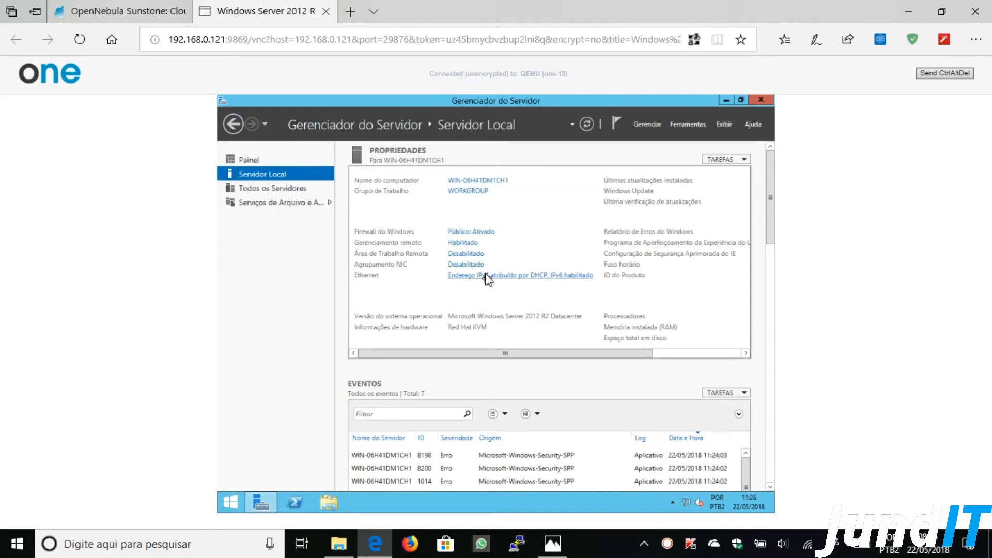
- Launch Computer Management maximized and select the unknown Dispositivo PCI in Device Manager
left_click_drag(503, 358, 469, 346)
left_click(679, 126)
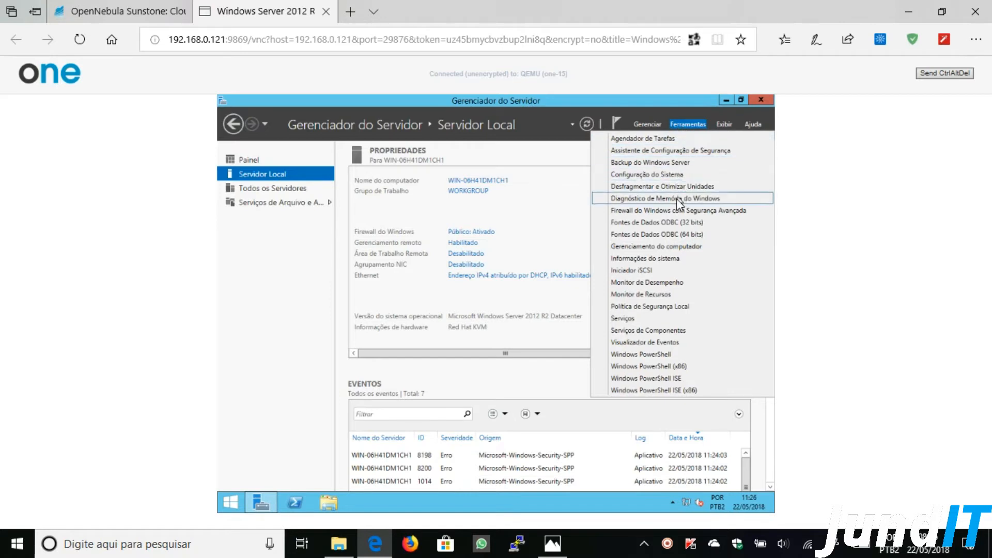
left_click(660, 247)
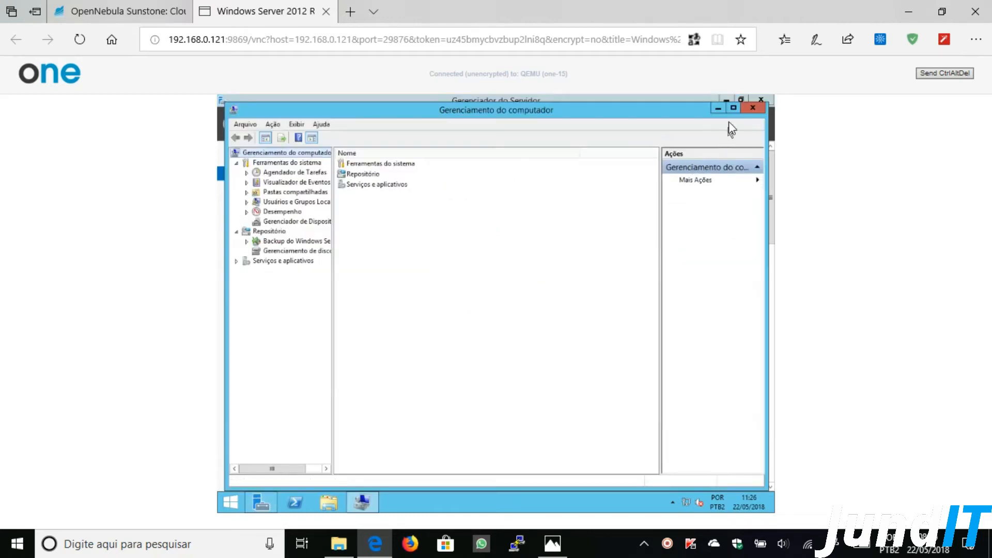
left_click(733, 108)
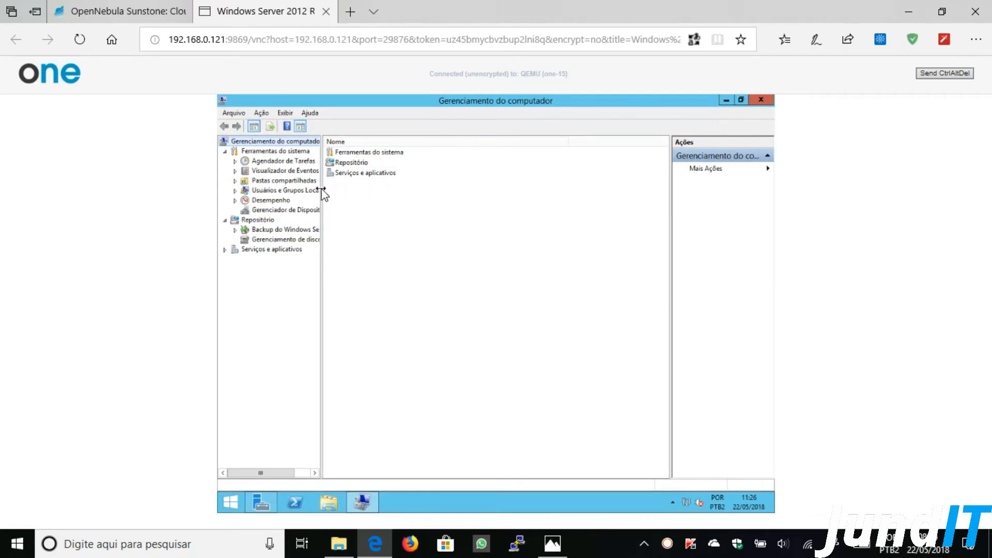
left_click_drag(321, 189, 407, 195)
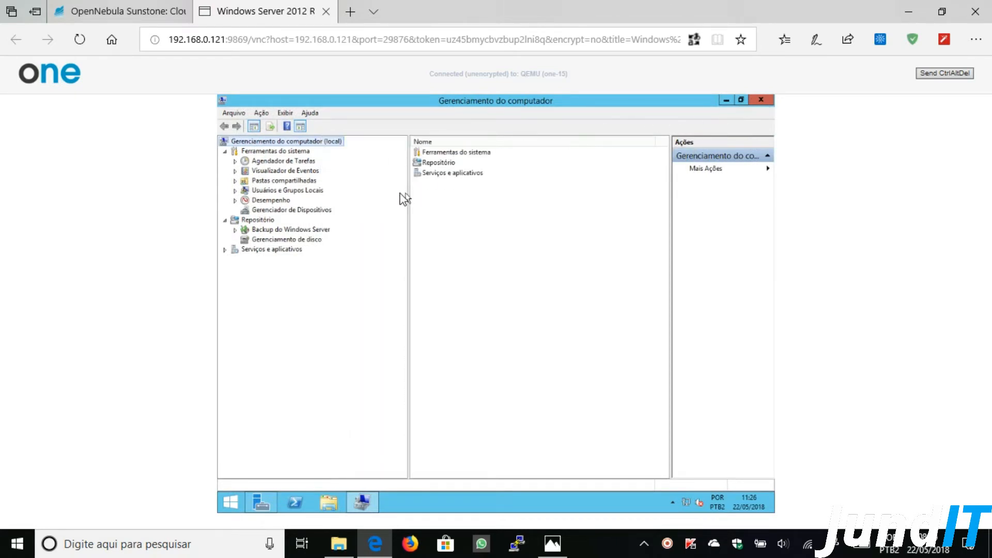
left_click(310, 211)
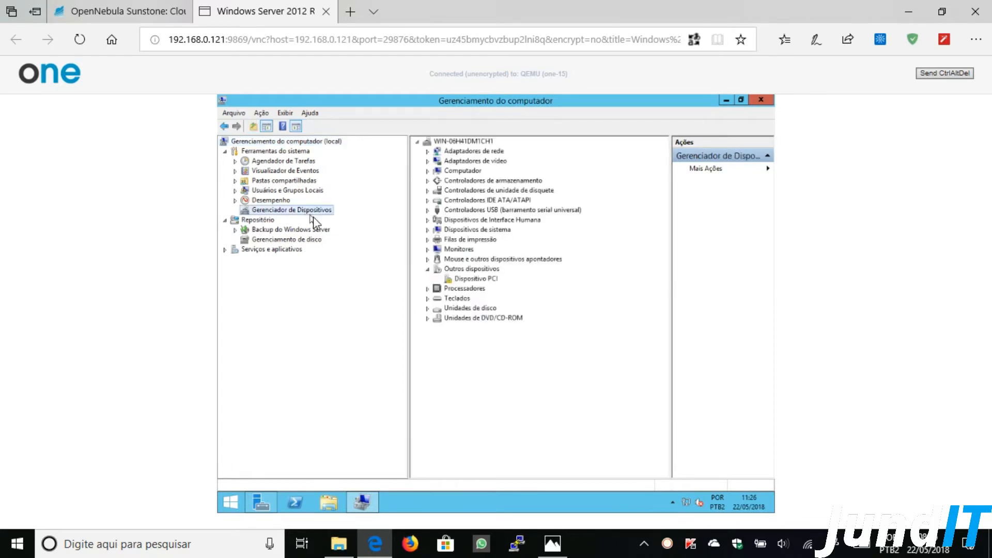
left_click(476, 279)
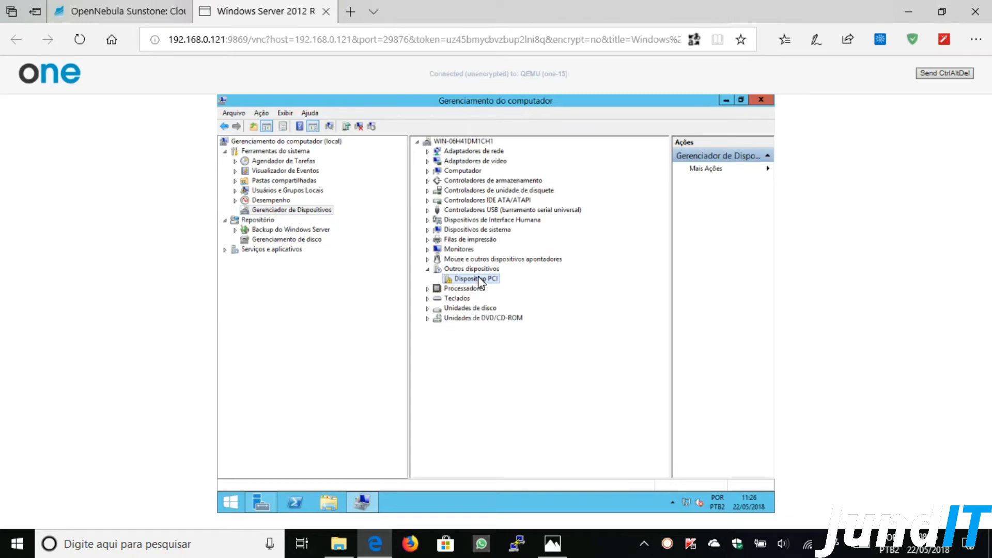
- Update the Dispositivo PCI driver from the virtio-win CD, installing the VirtIO Balloon Driver
right_click(479, 281)
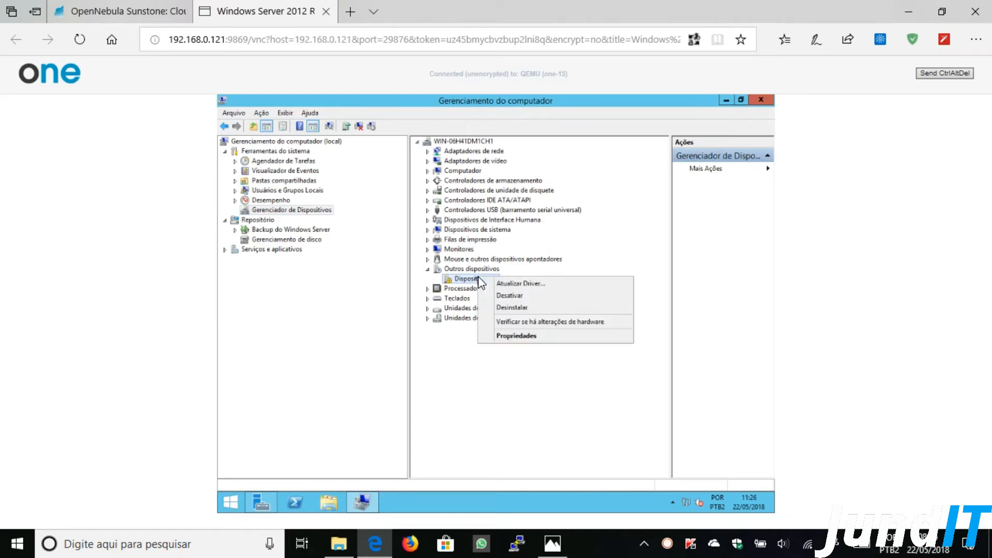
left_click(504, 287)
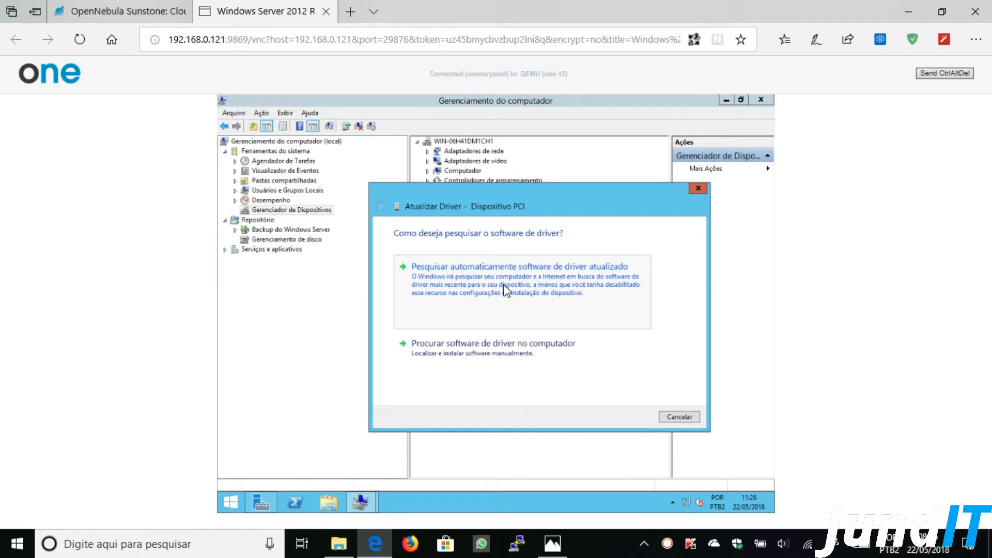
left_click(471, 357)
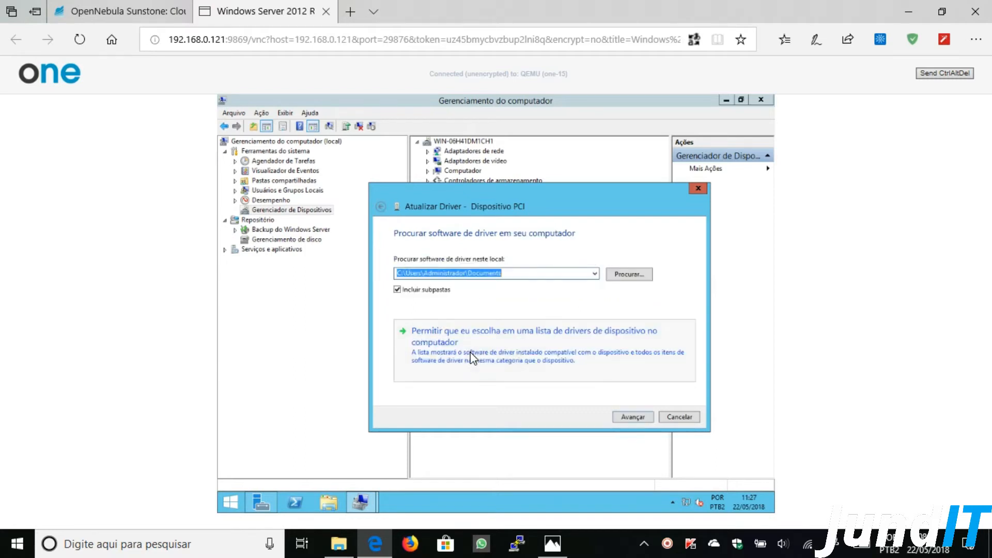
left_click(621, 277)
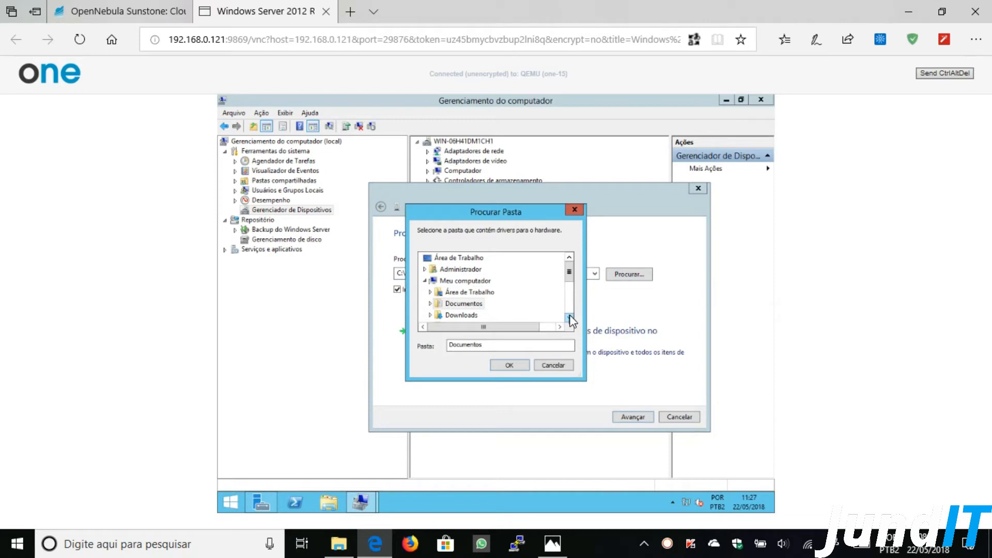
scroll(570, 319, "down", 3)
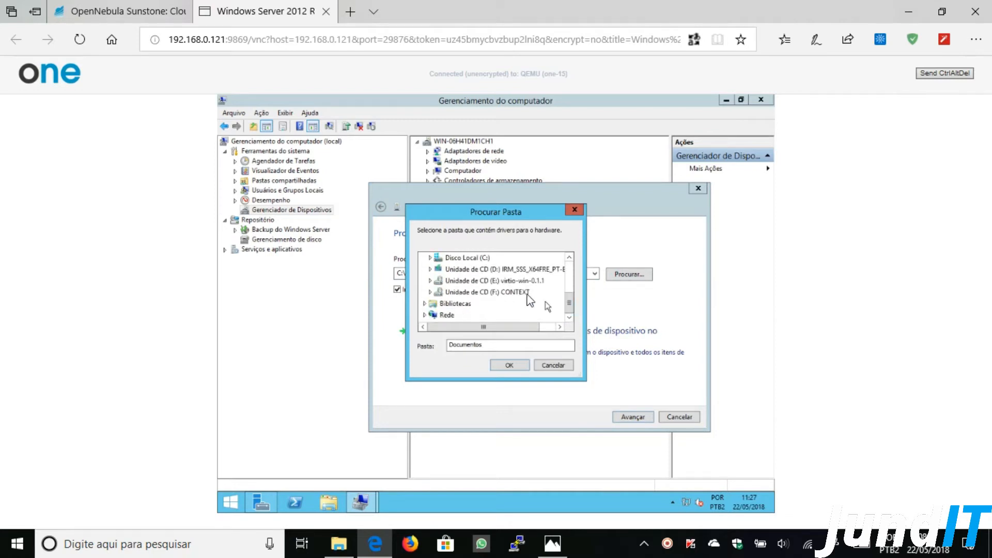
double_click(516, 282)
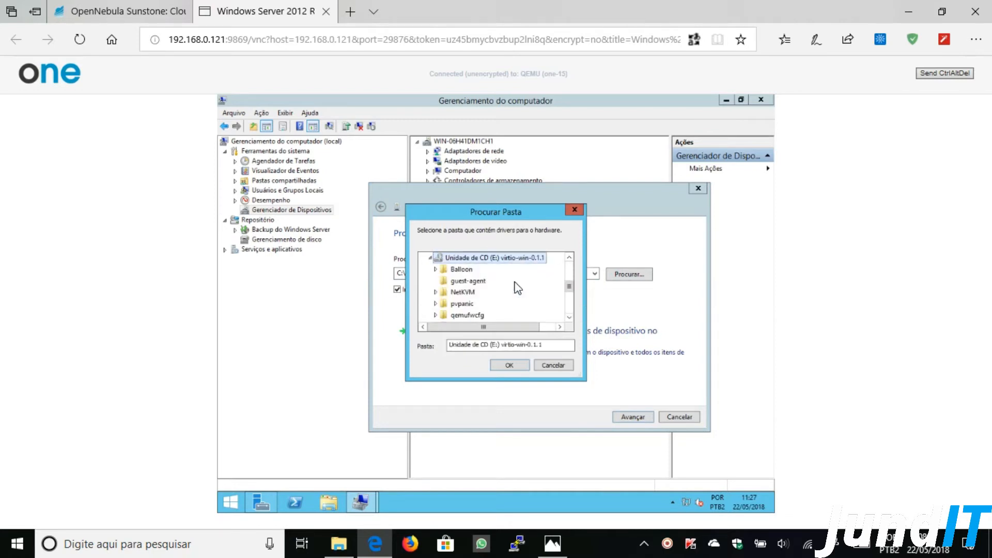
left_click(516, 363)
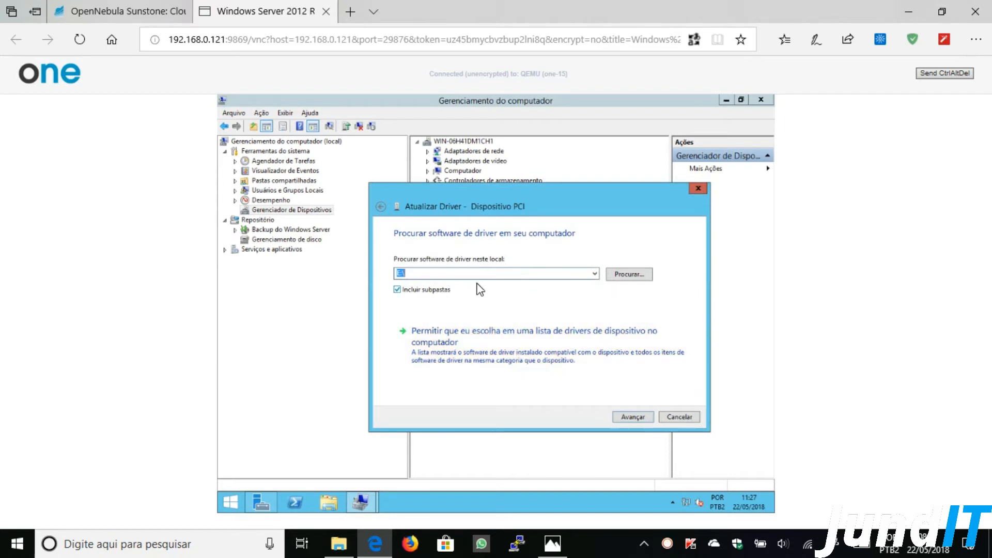
left_click(630, 417)
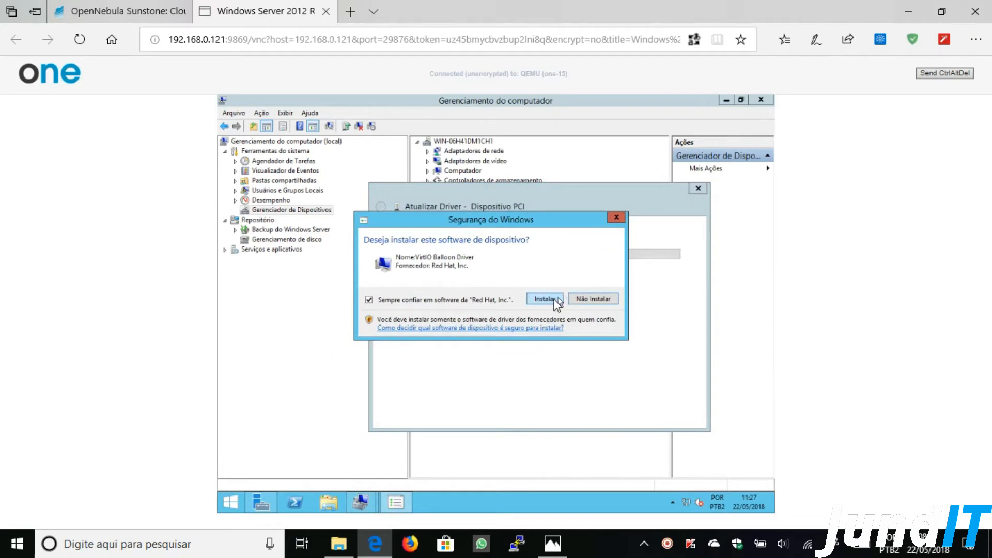
left_click(551, 300)
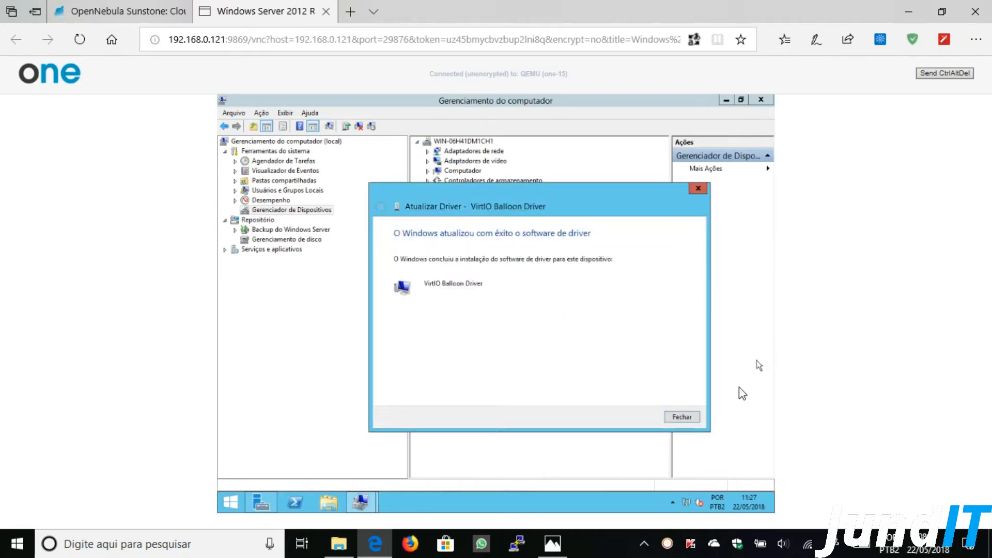
left_click(683, 417)
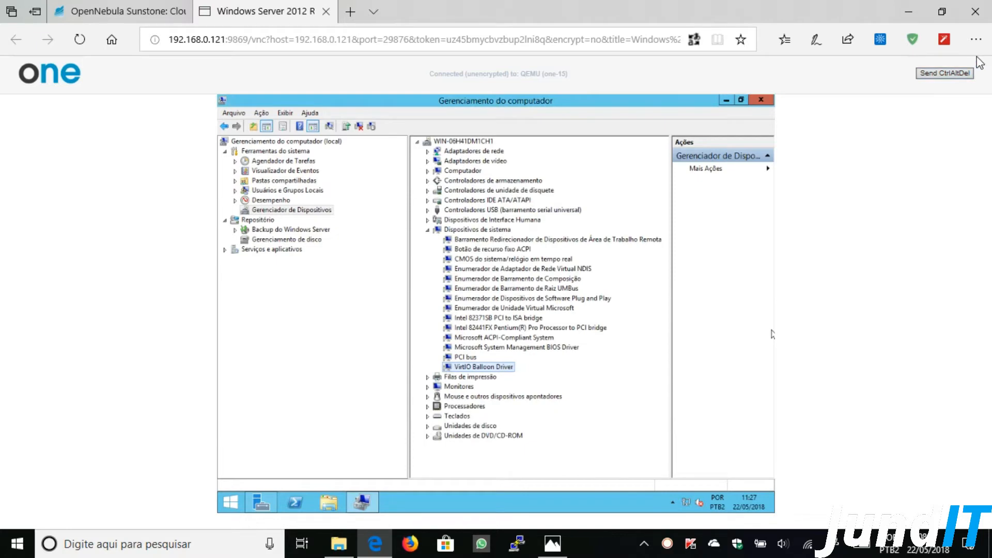
- Set the browser zoom for the console page to 100%
left_click(979, 45)
left_click(948, 127)
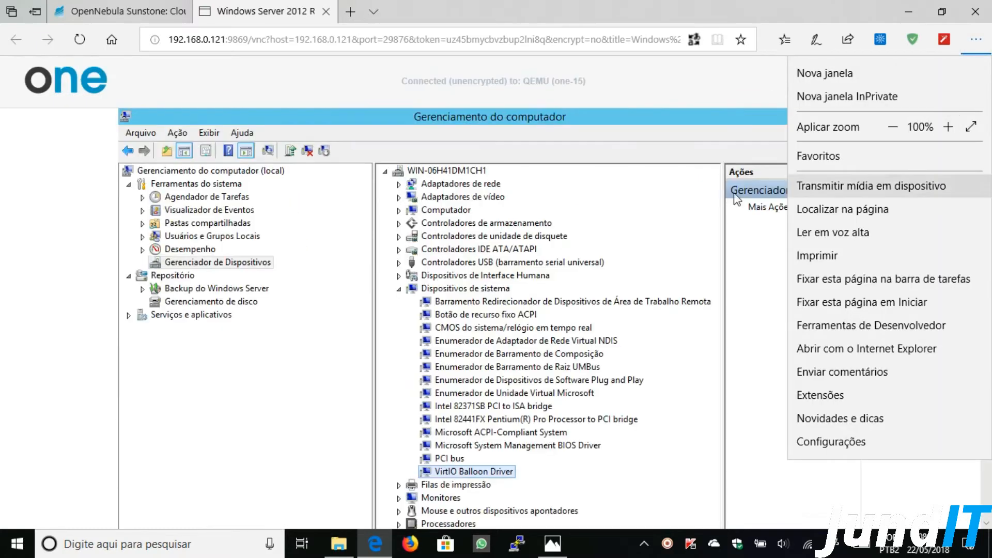
left_click(676, 94)
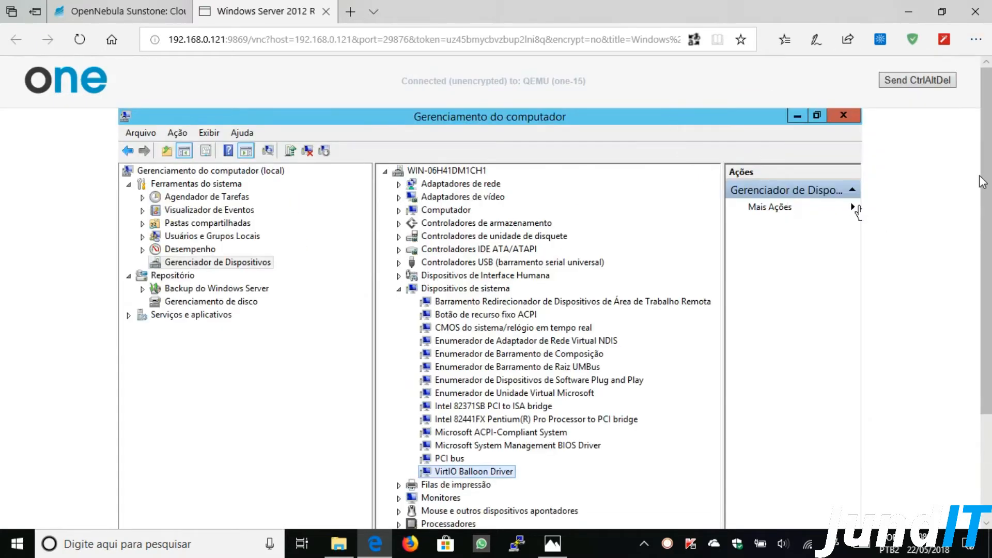
- Collapse Dispositivos de sistema and close Computer Management
scroll(856, 206, "down", 3)
scroll(855, 122, "down", 1)
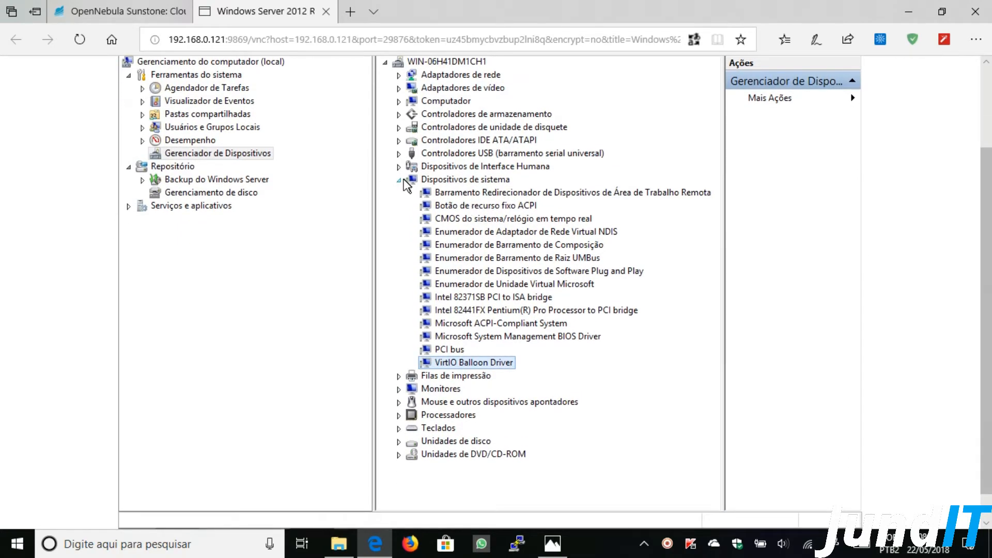
left_click(400, 181)
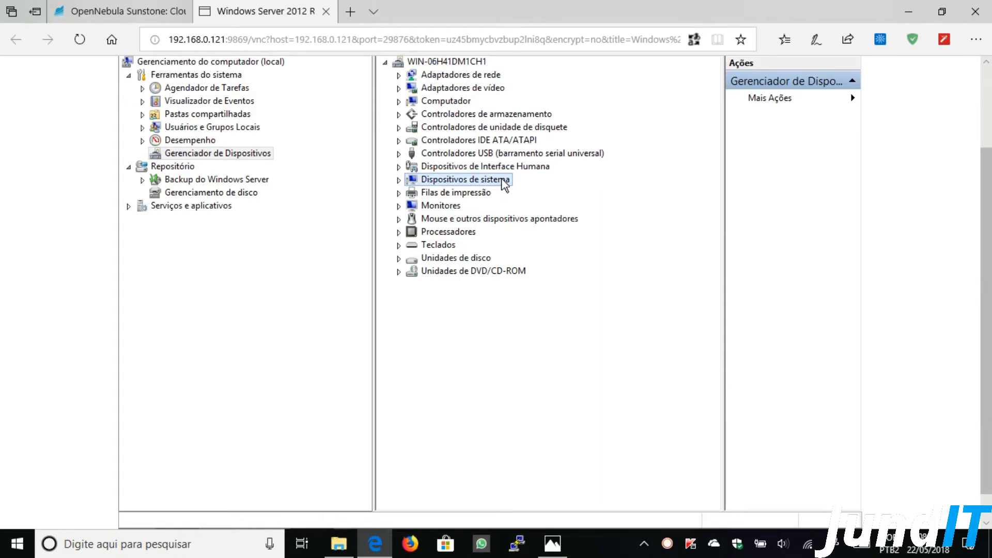
left_click_drag(987, 172, 987, 120)
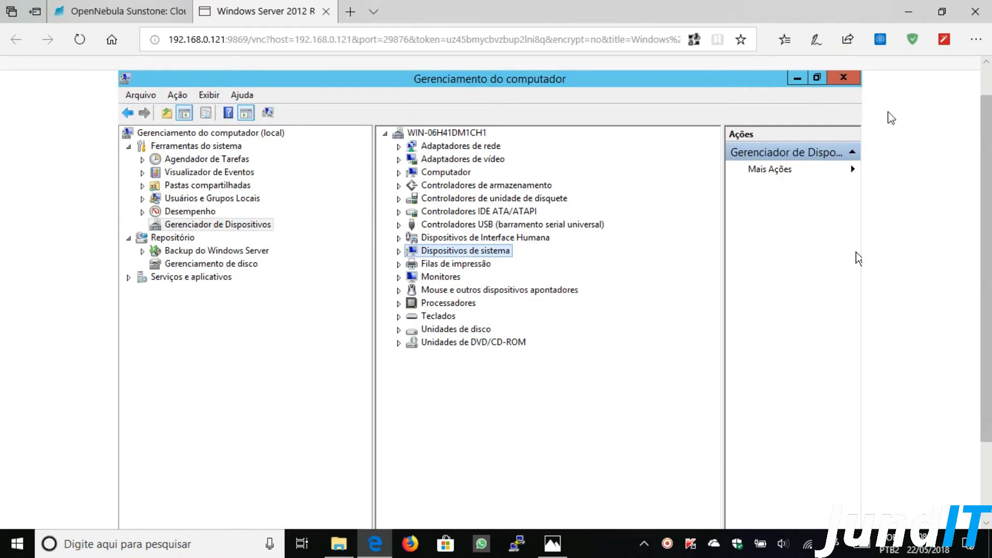
left_click(844, 77)
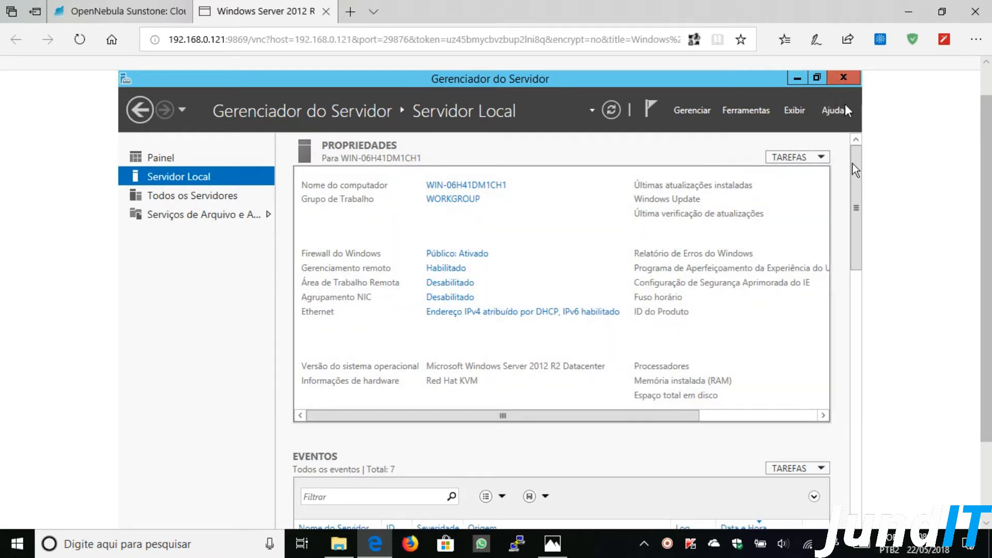
- Return the browser zoom for the console page to 75%
left_click(976, 39)
left_click(893, 127)
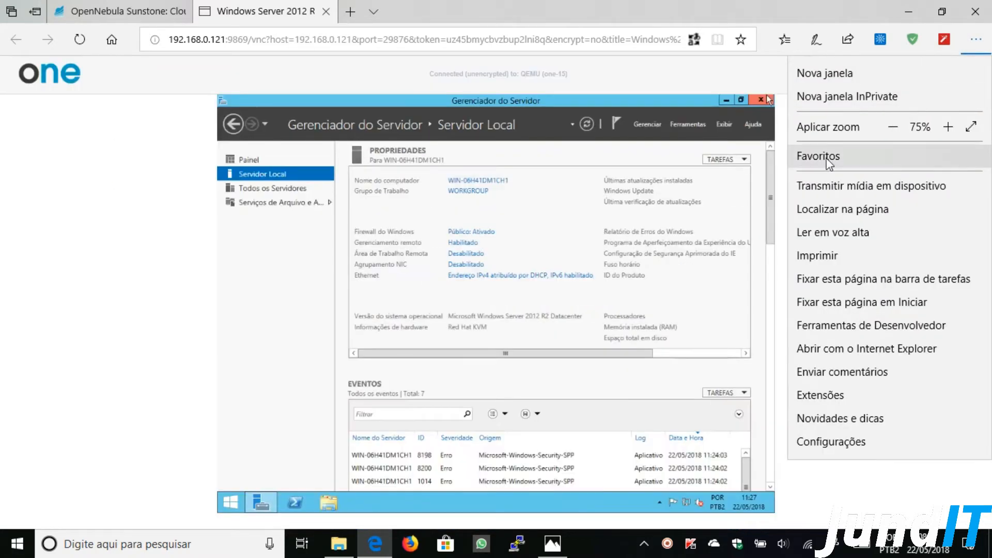
left_click(555, 82)
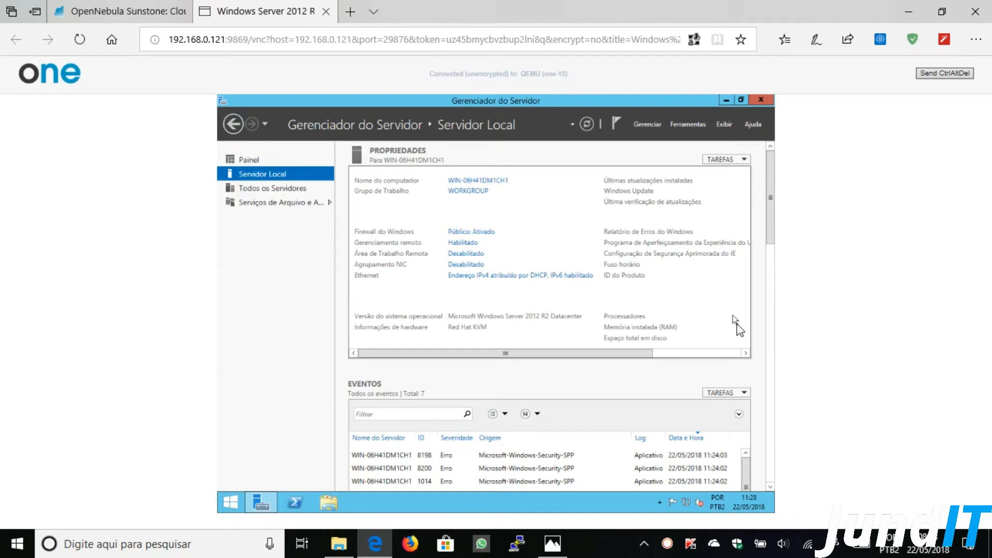
- Turn IE Enhanced Security Configuration off for Administrators, leaving Users on
left_click(745, 353)
left_click(745, 353)
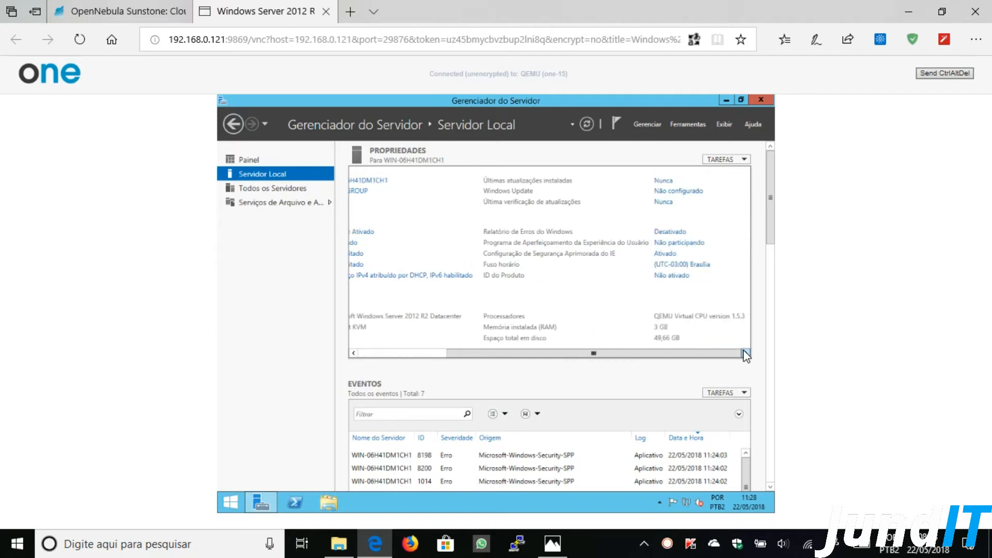
left_click(667, 254)
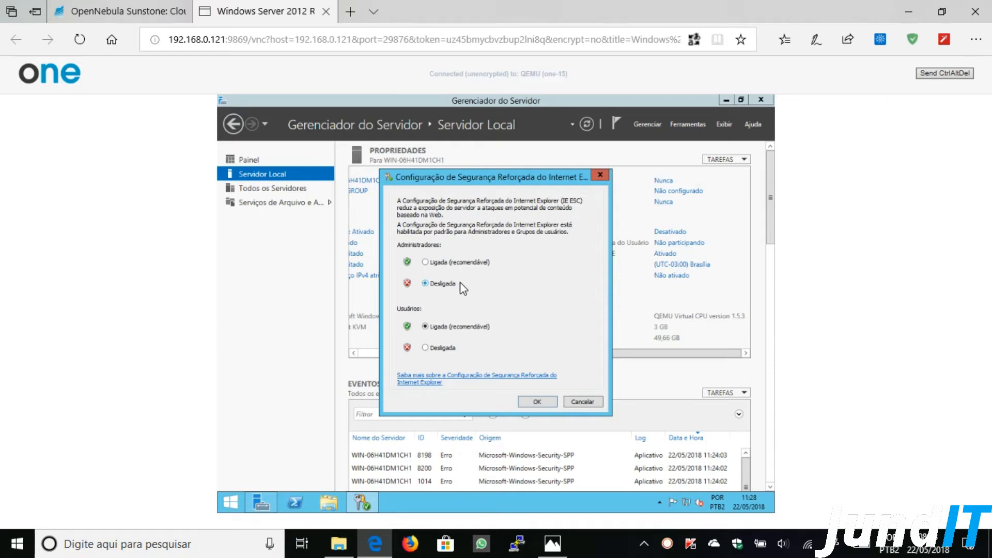
left_click(538, 402)
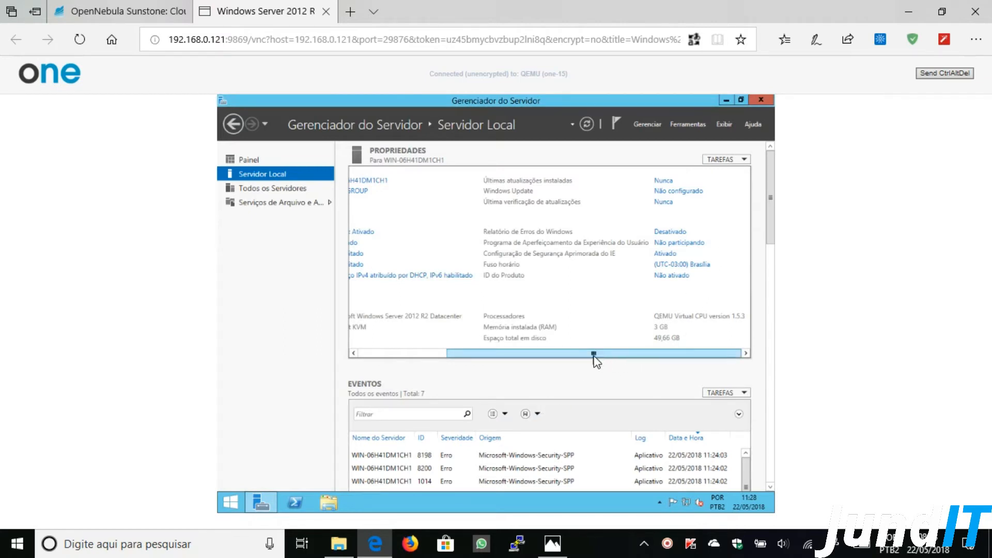
left_click_drag(588, 355, 460, 354)
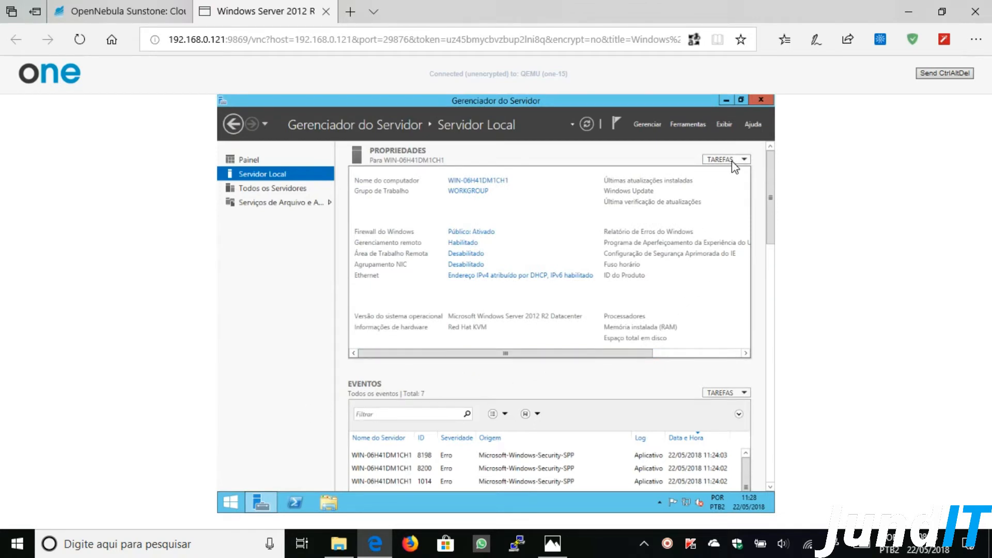
- Start Internet Explorer from the Start screen with recommended settings and maximize it
left_click(724, 101)
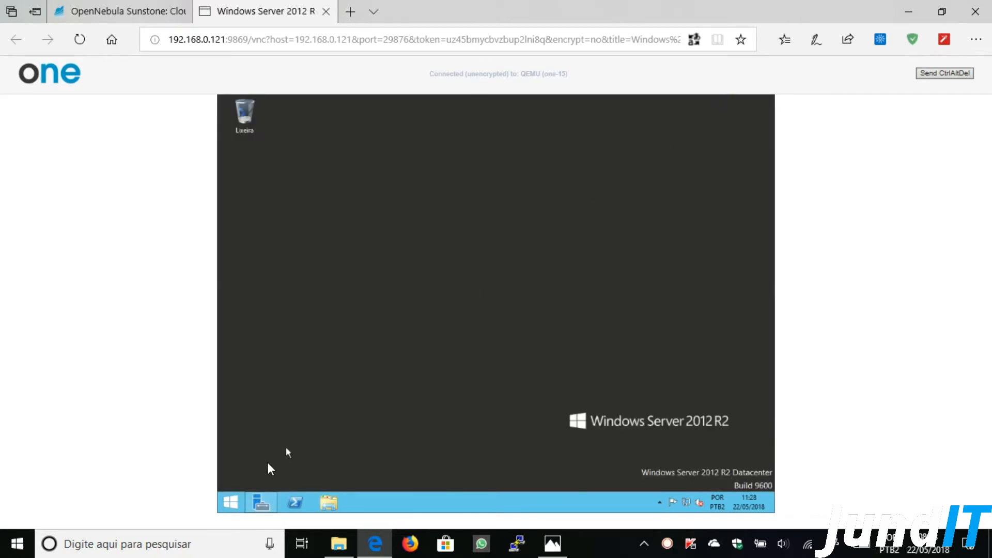
left_click(230, 503)
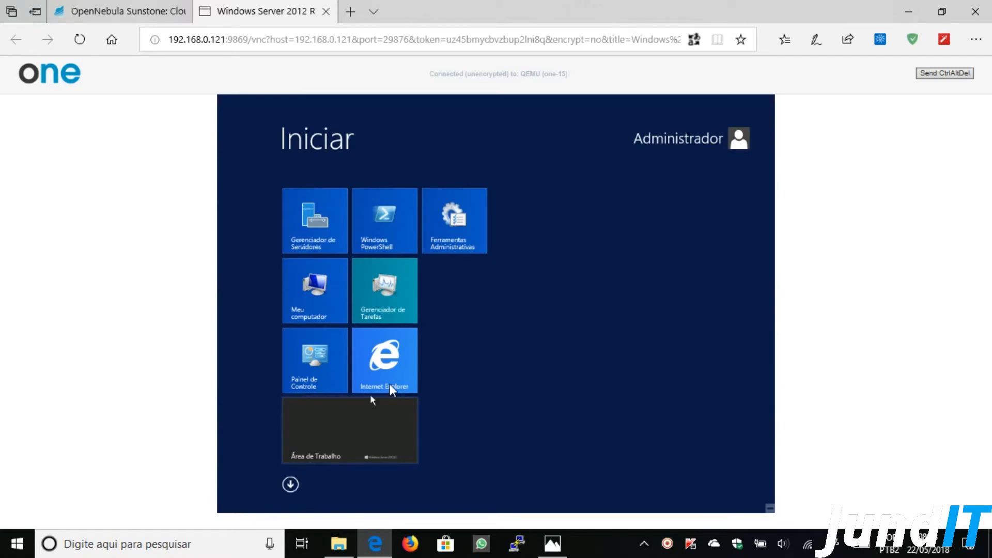
left_click(396, 368)
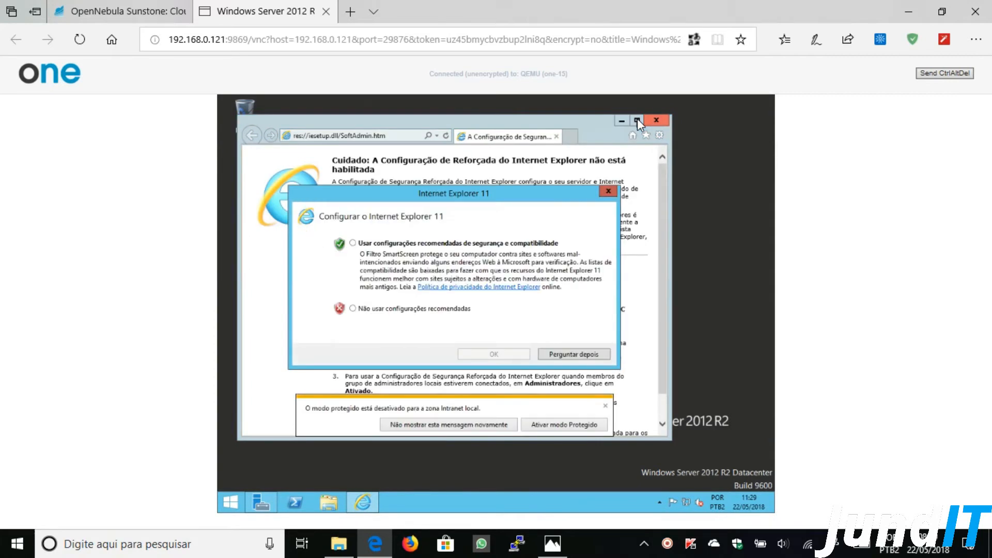
left_click(414, 243)
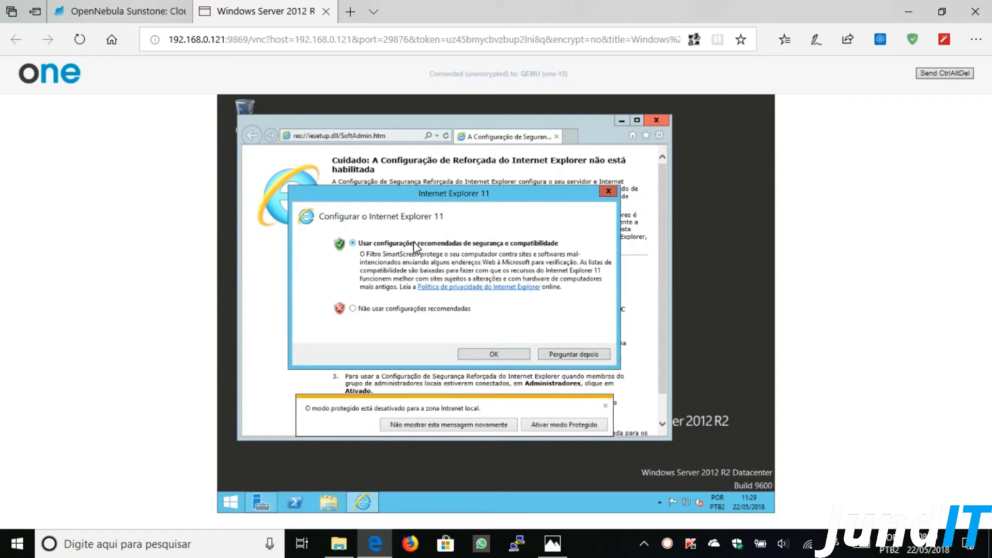
left_click(513, 355)
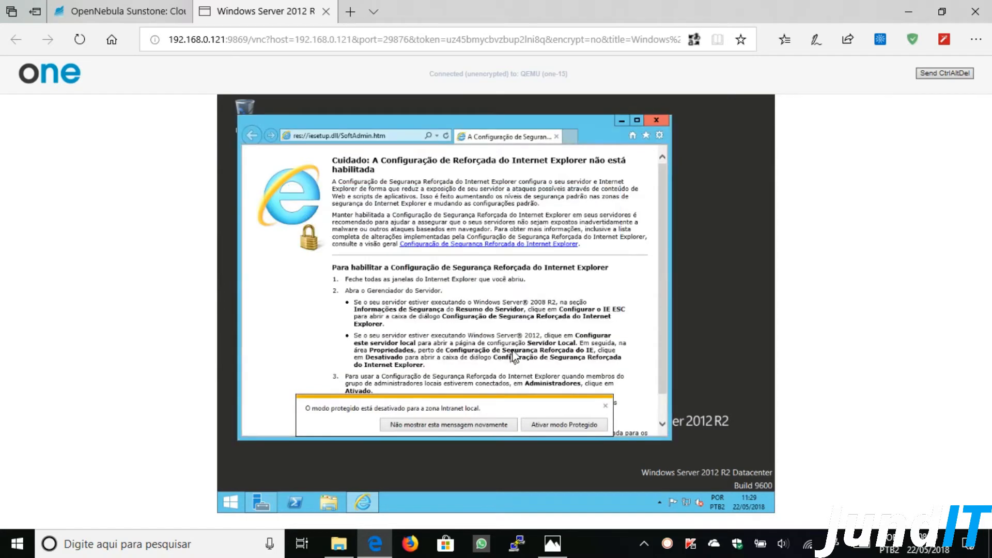
left_click(637, 121)
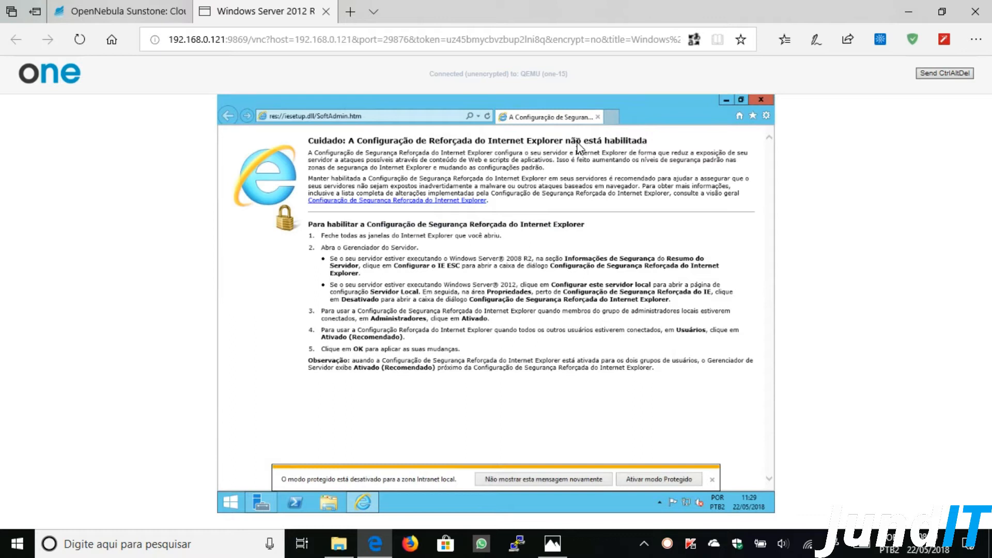
- Go to docs.opennebula.org in Internet Explorer
left_click(369, 119)
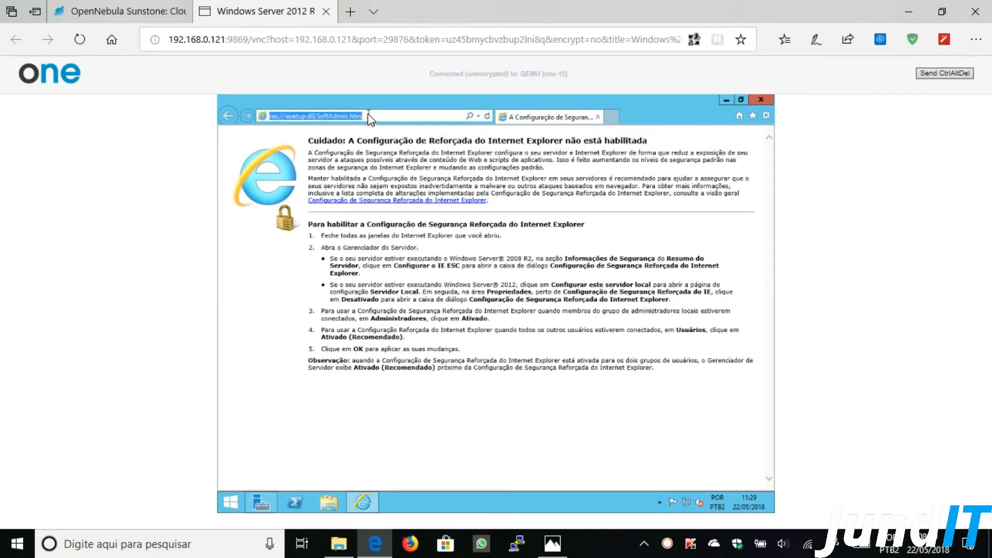
type("doc")
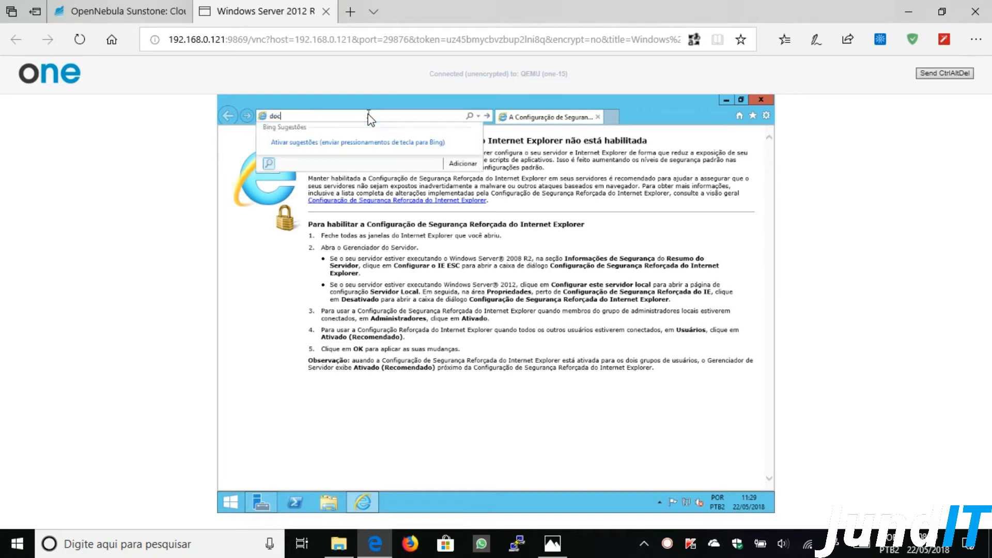
type("s.opennebula.org")
key("Return")
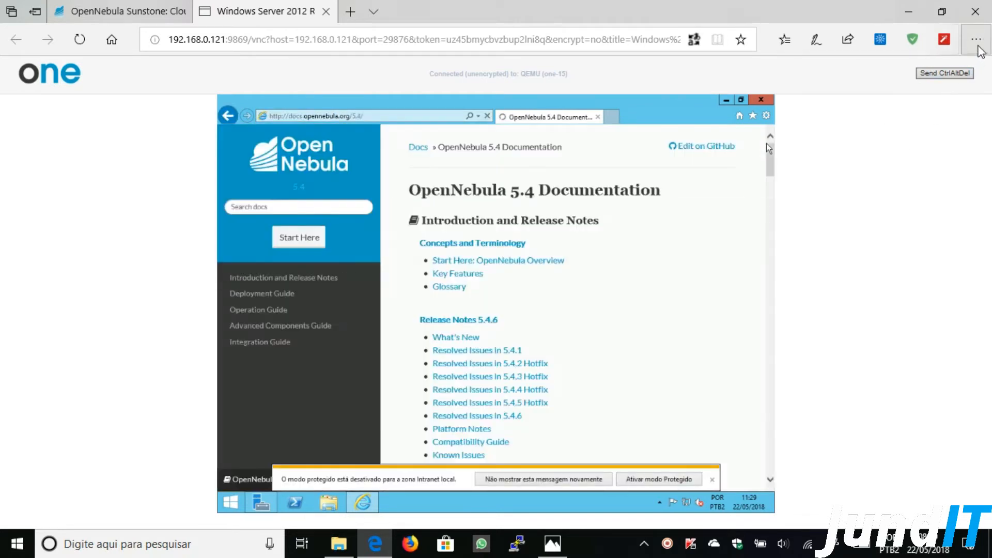
- Navigate Operation Guide > Virtual Machine Setup > KVM Contextualization and scroll to the Windows MSI link
left_click(978, 48)
left_click(977, 47)
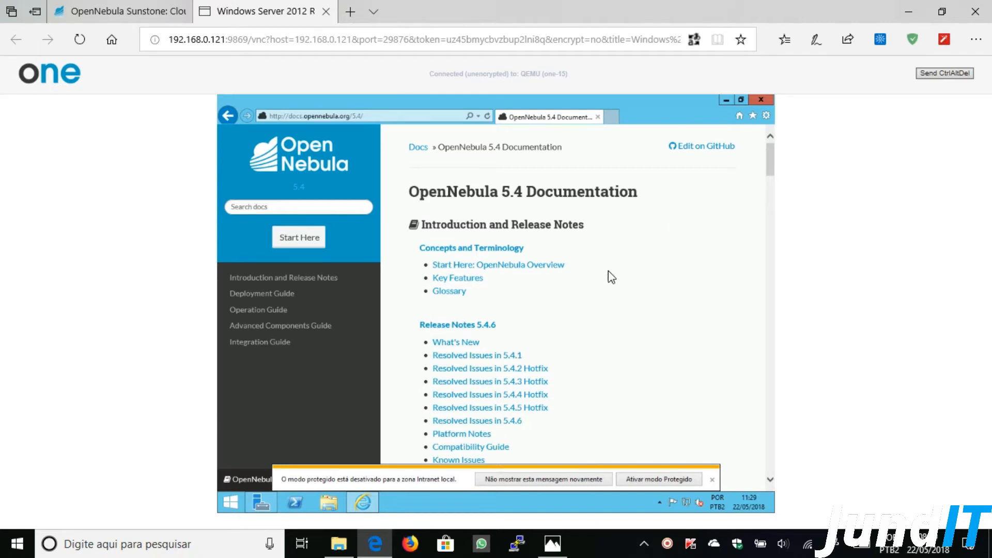
left_click(268, 311)
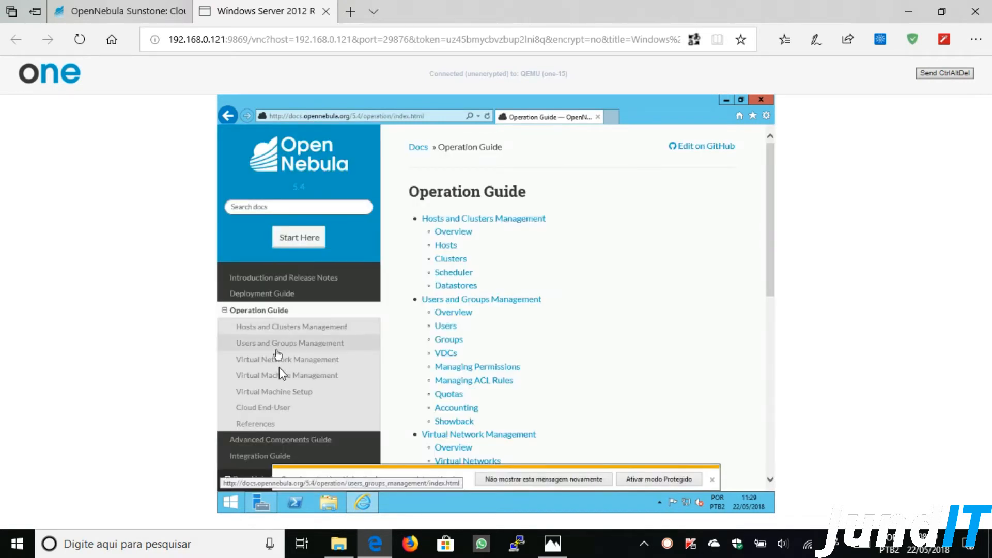
left_click(274, 392)
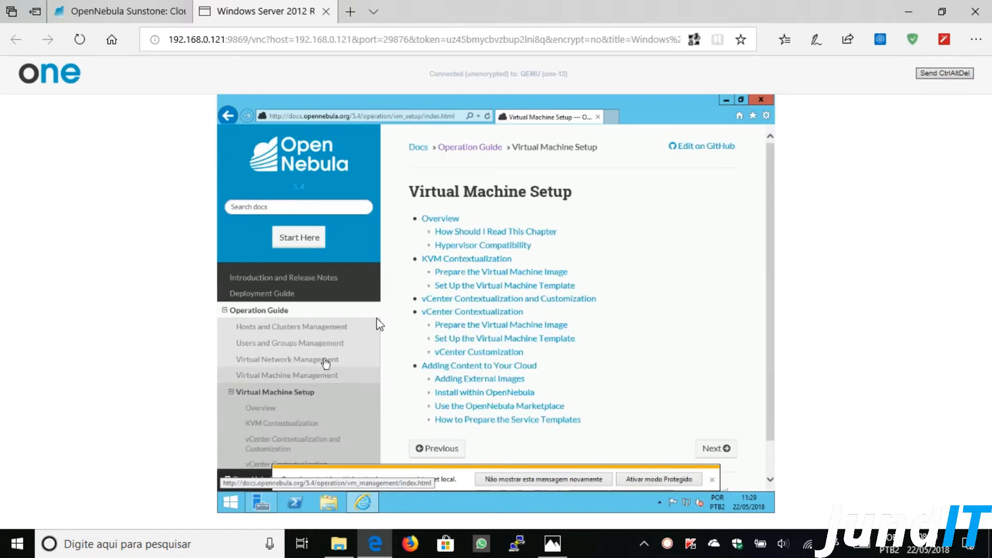
left_click(486, 261)
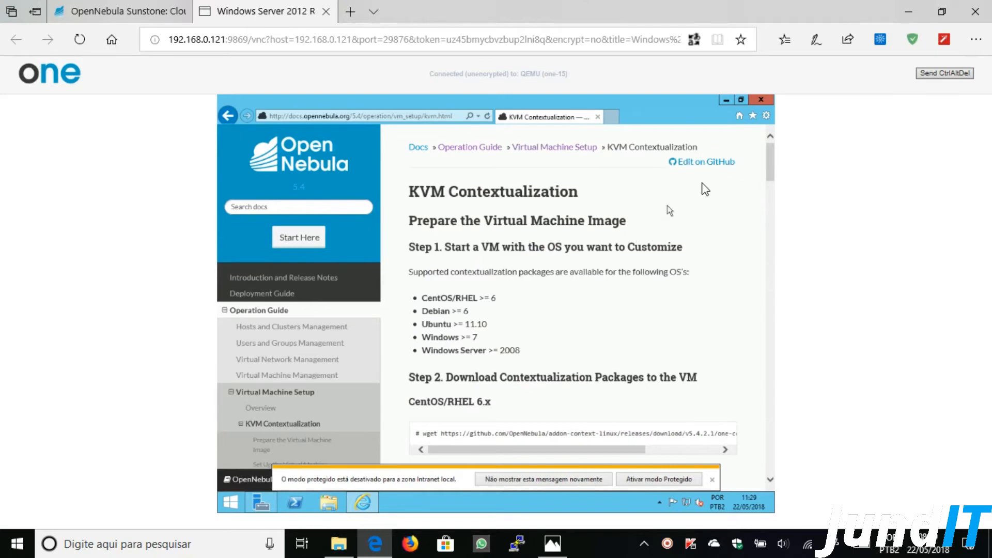
left_click_drag(768, 159, 778, 226)
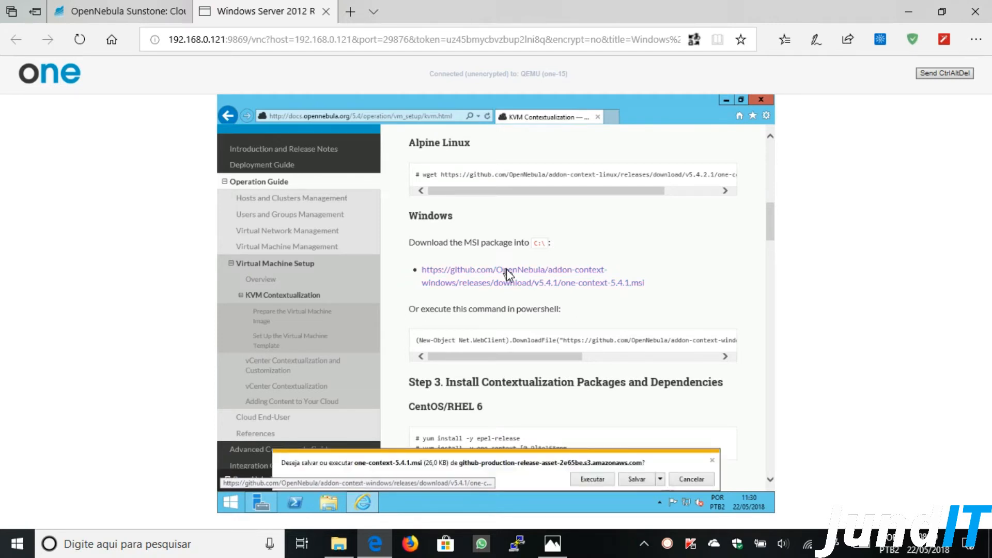
- Run one-context-5.4.1.msi past the SmartScreen warning, then close Internet Explorer
left_click(635, 482)
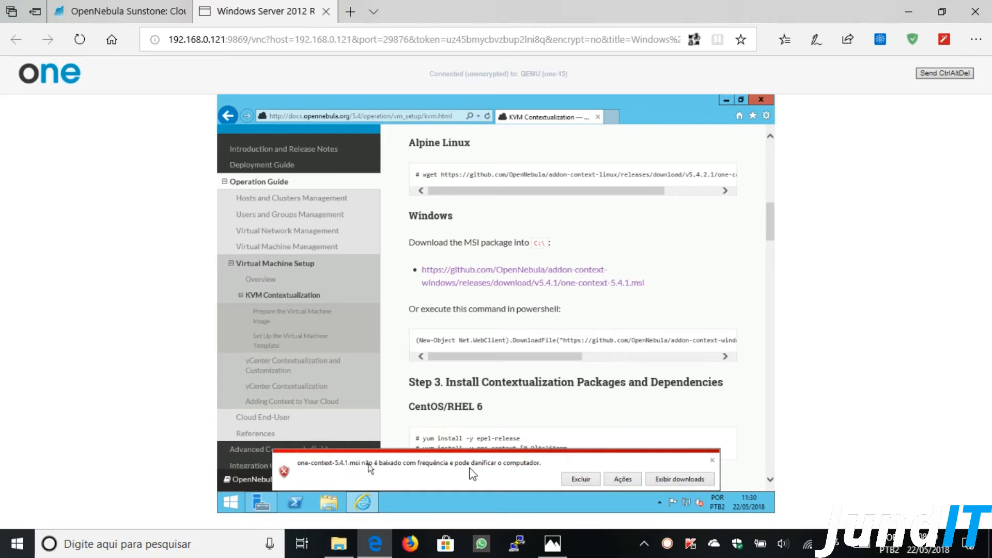
left_click(623, 479)
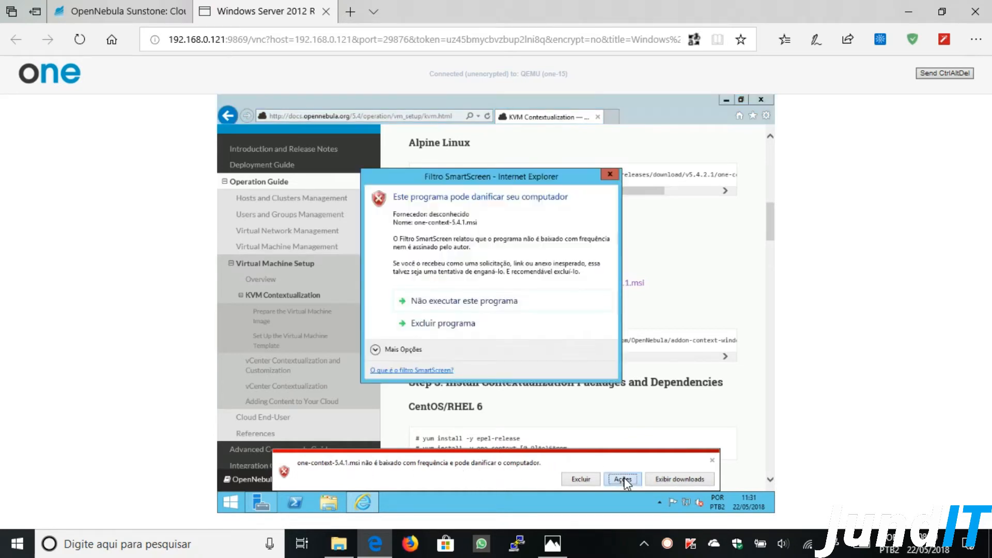
left_click(412, 351)
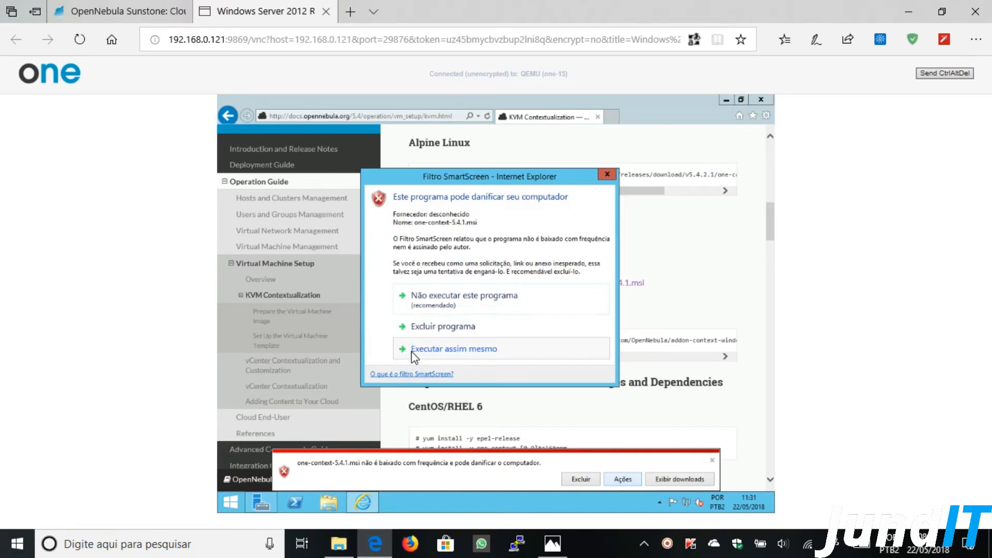
left_click(482, 351)
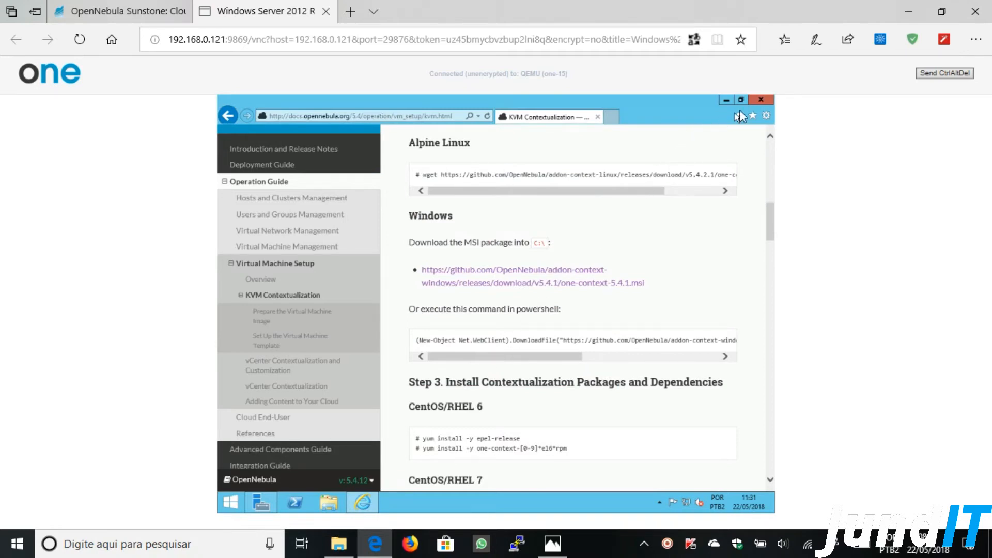
left_click(759, 101)
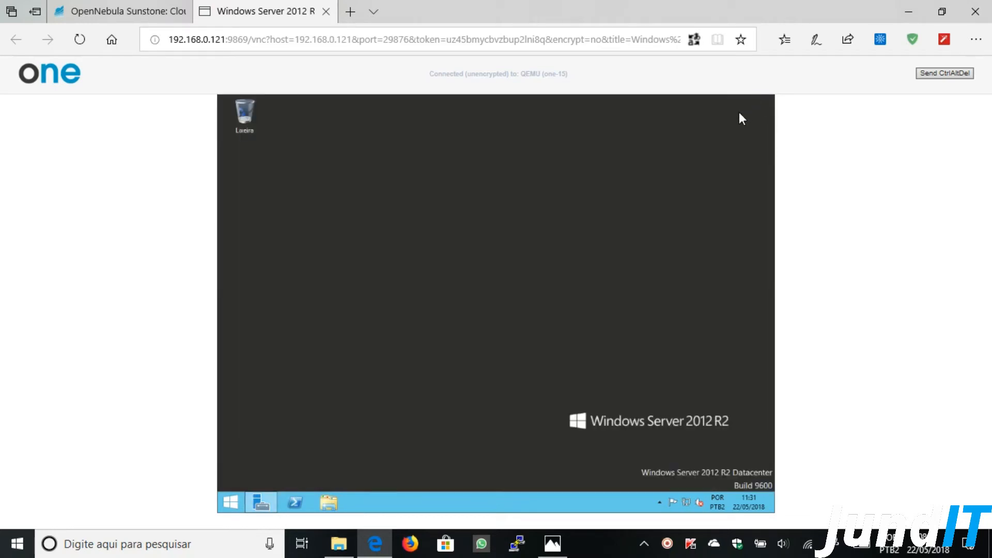
- Launch Event Viewer maximized and show the Windows Application log
left_click(263, 499)
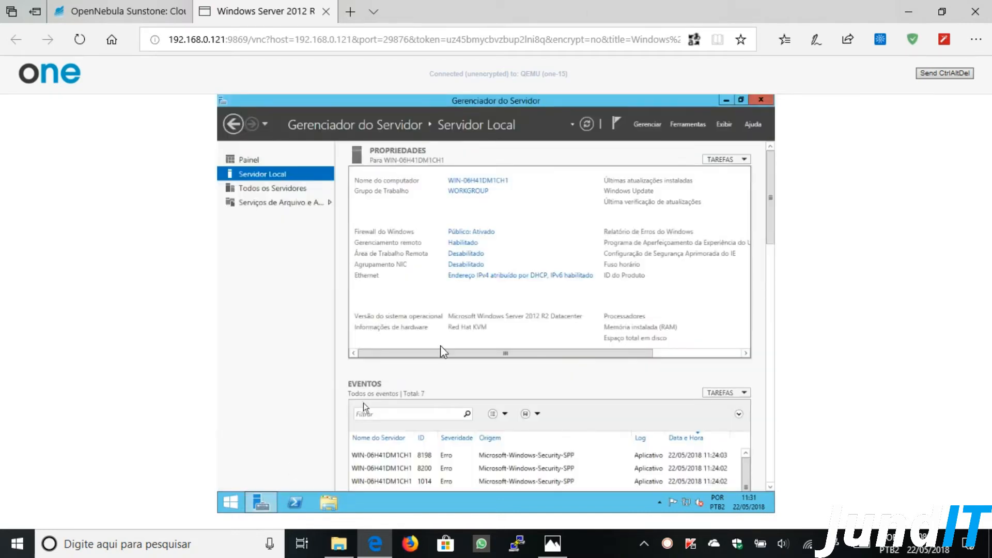
left_click(691, 124)
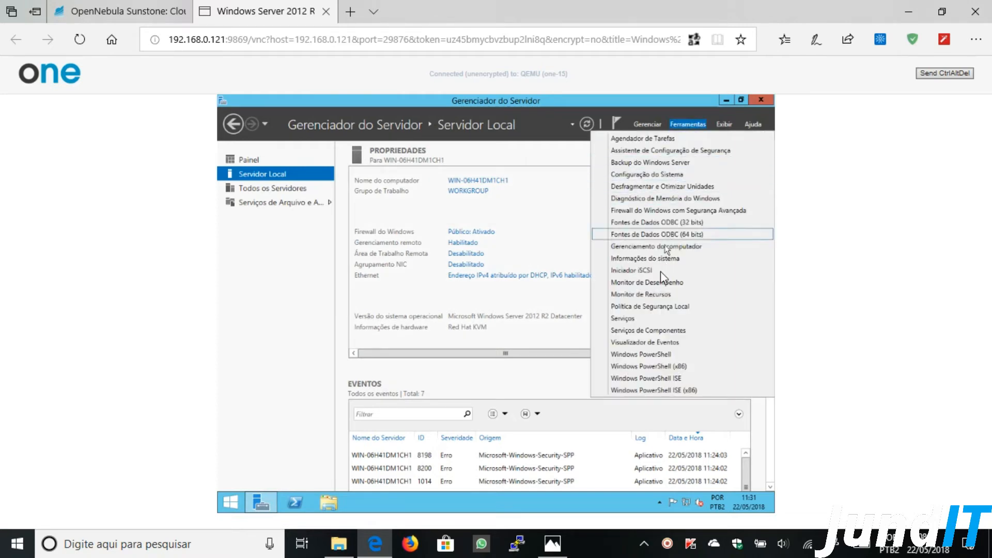
left_click(652, 342)
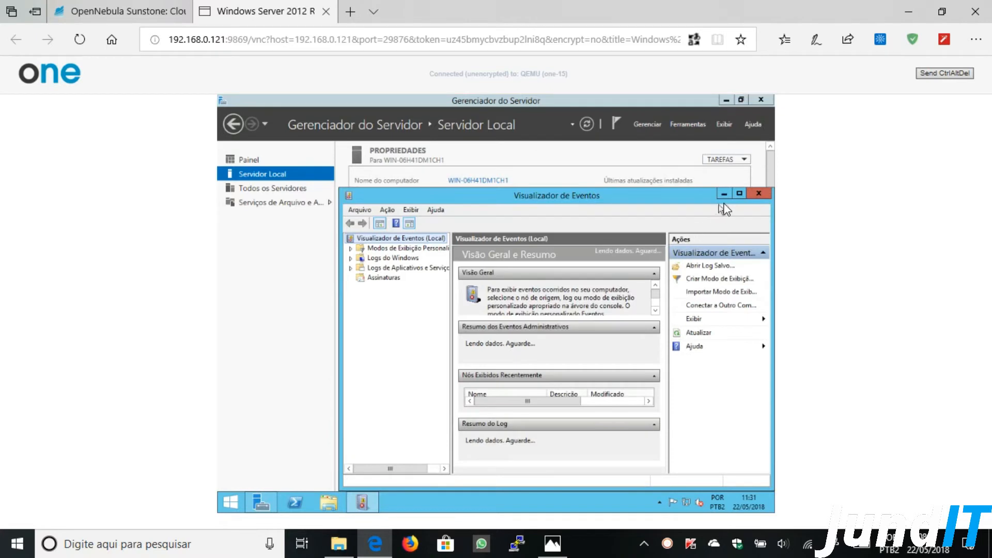
left_click(739, 194)
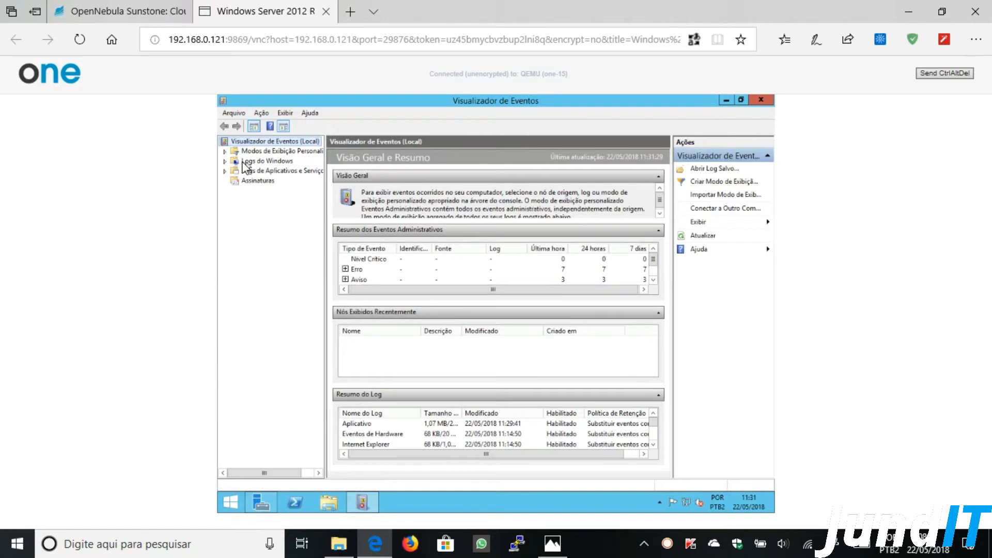
left_click(225, 161)
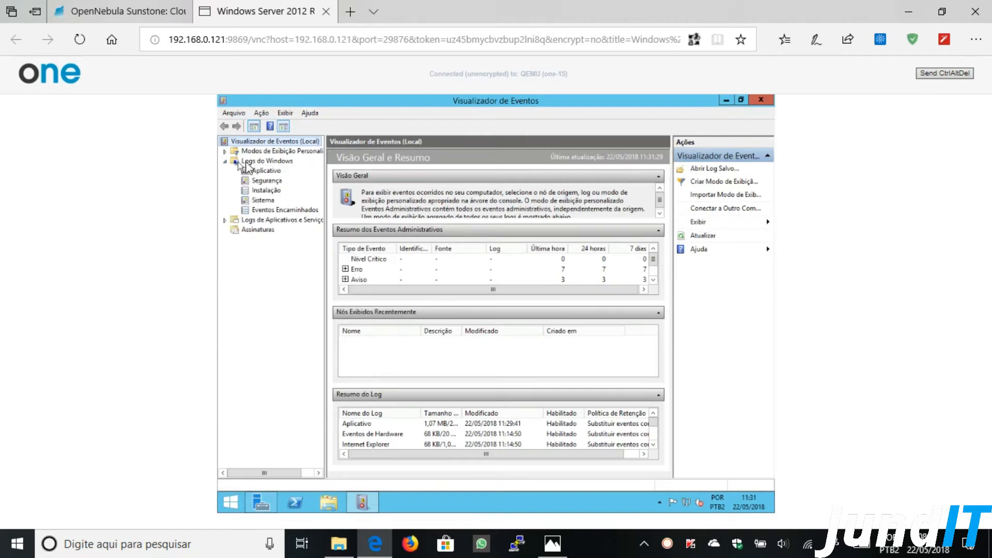
left_click(264, 173)
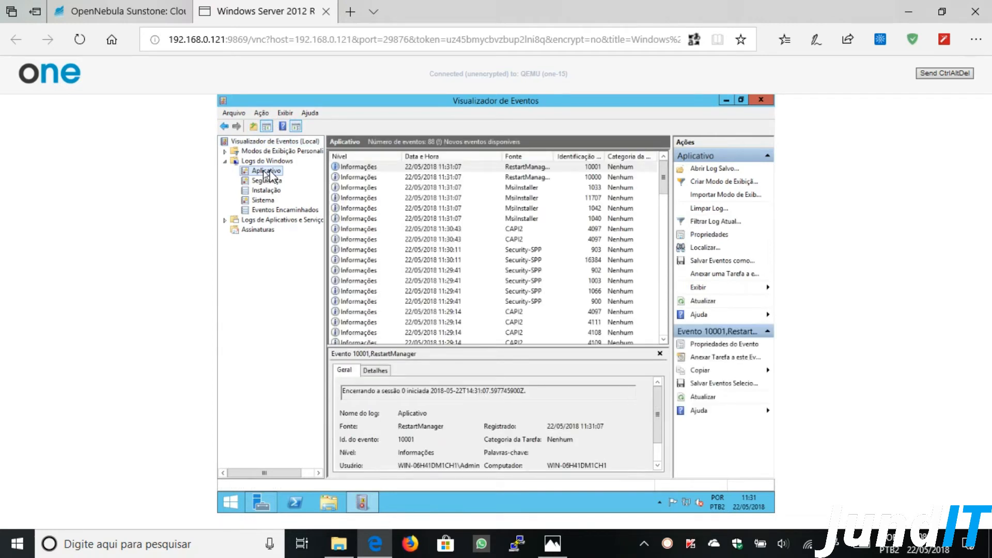
- Set zoom to 100% and inspect the details of MsiInstaller event 1033
left_click(973, 46)
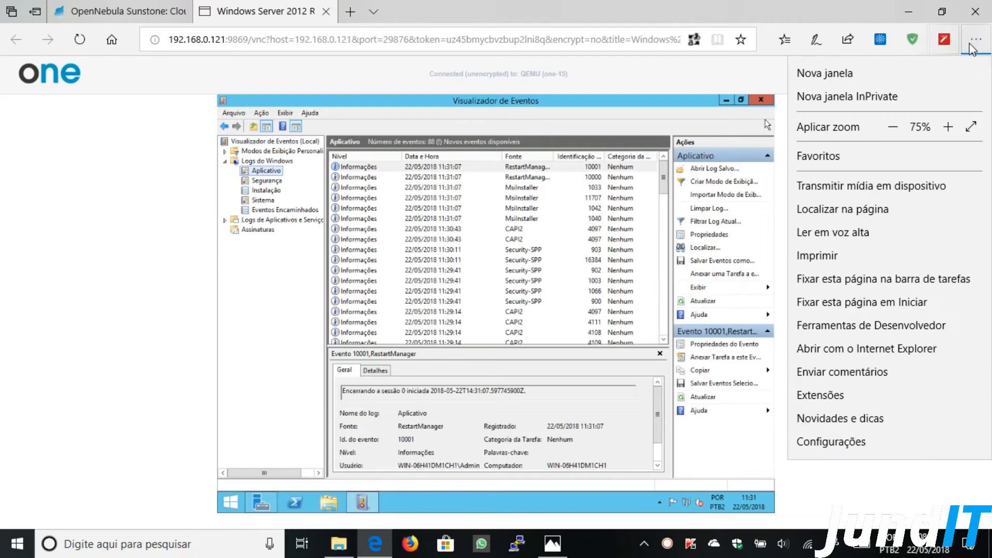
left_click(948, 126)
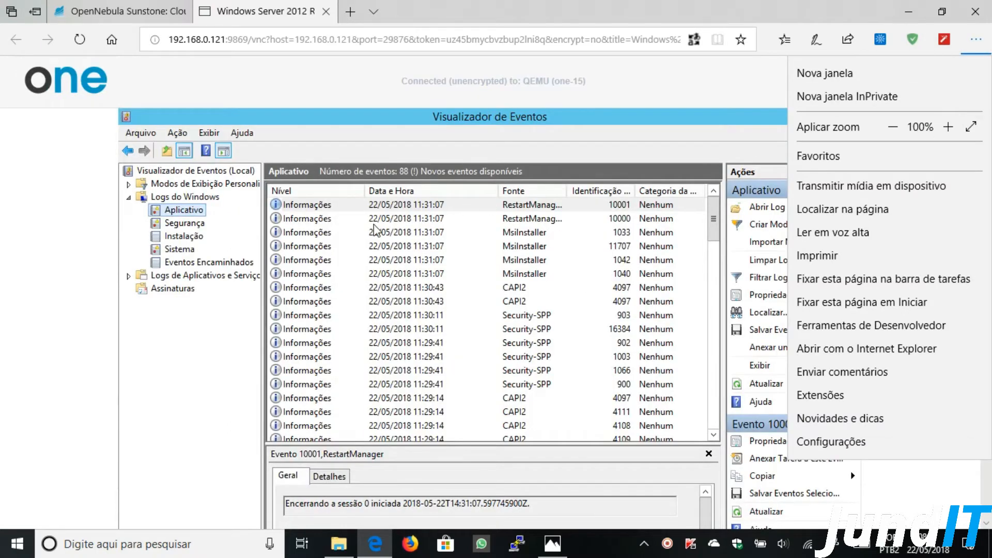
left_click(413, 235)
left_click(415, 233)
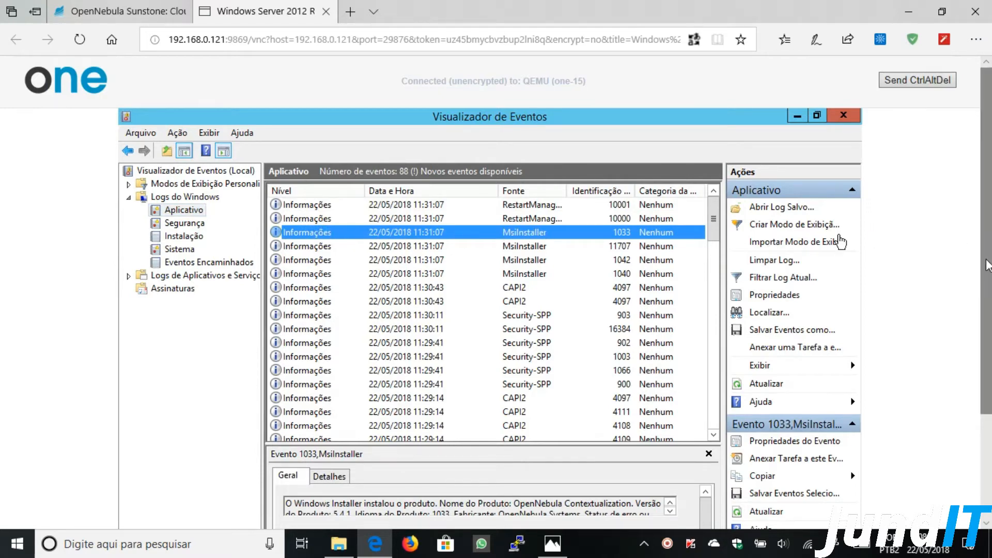
scroll(975, 355, "down", 3)
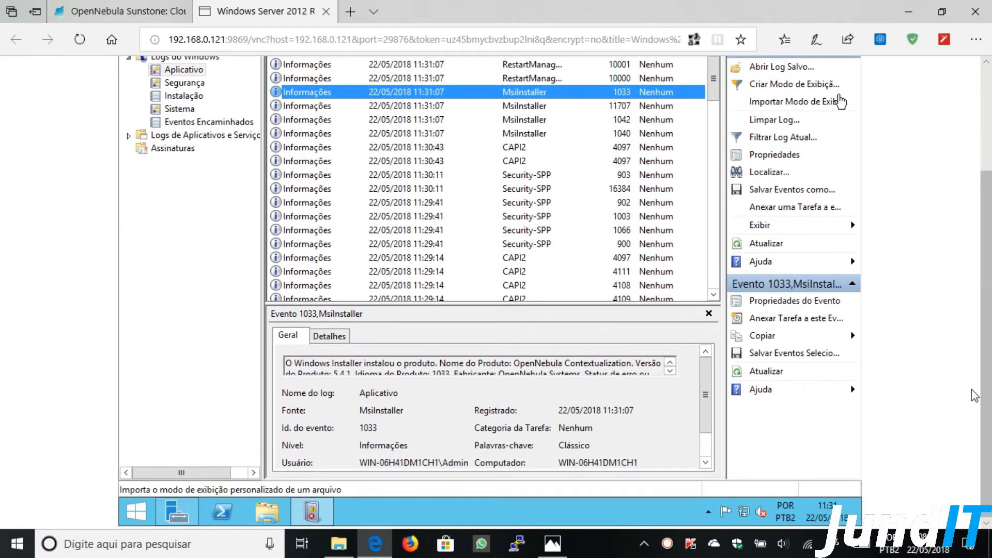
left_click_drag(514, 306, 515, 247)
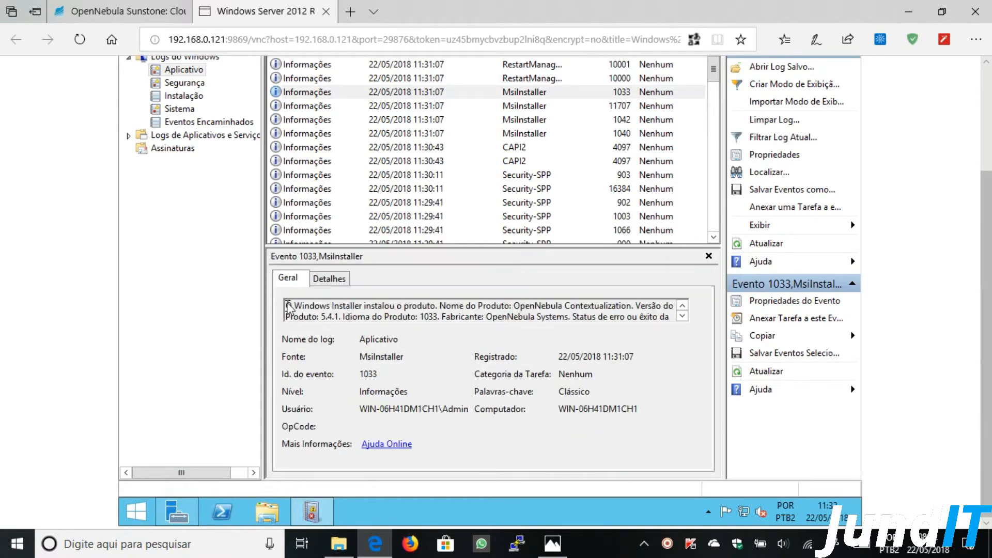
left_click_drag(292, 306, 632, 307)
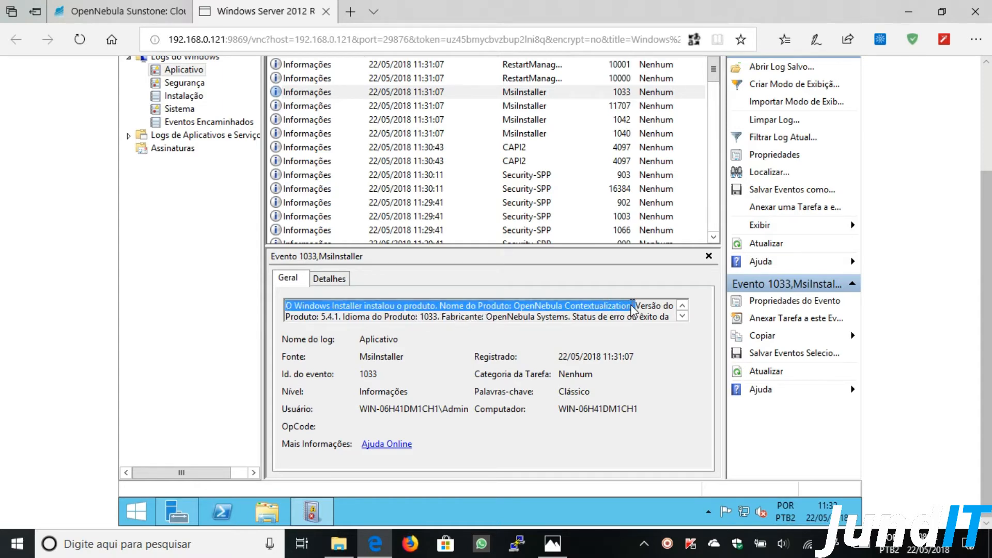
- Check MsiInstaller event 11707 reports successful installation, then close Event Viewer
left_click(516, 107)
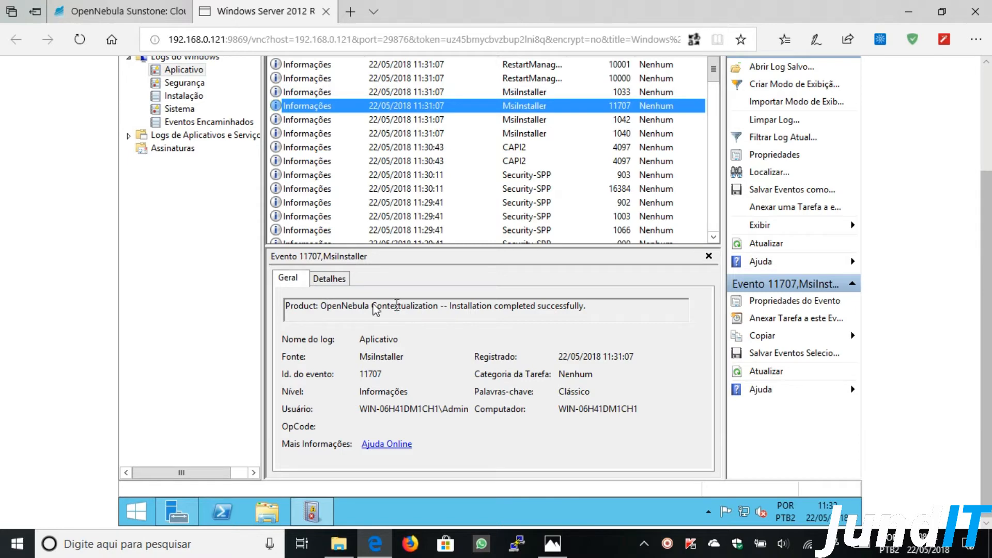
left_click_drag(322, 308, 578, 312)
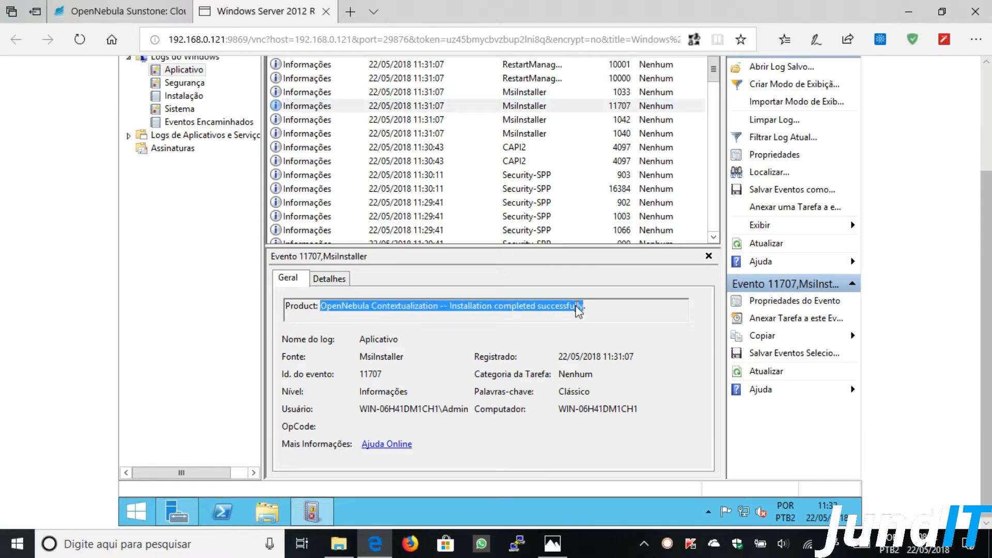
scroll(855, 261, "up", 3)
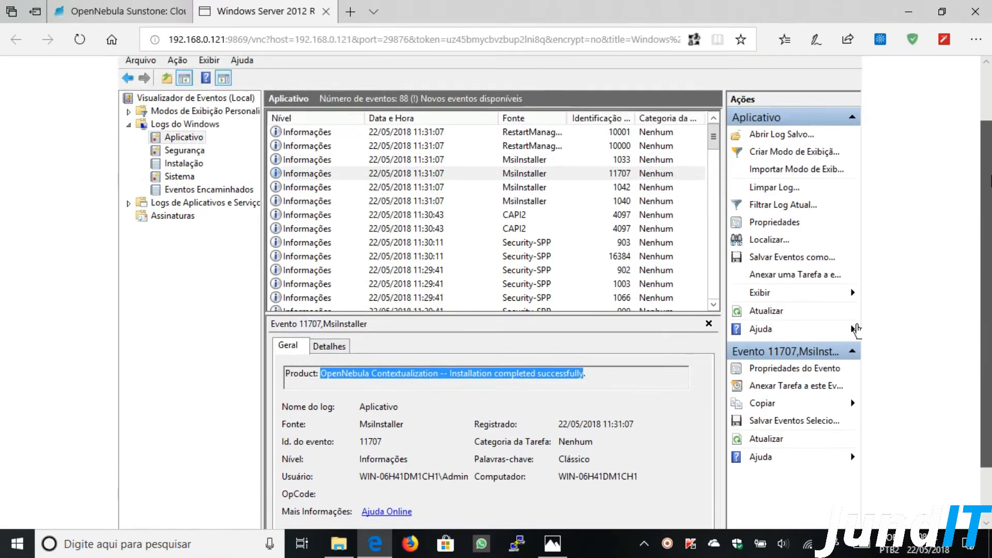
scroll(855, 401, "down", 1)
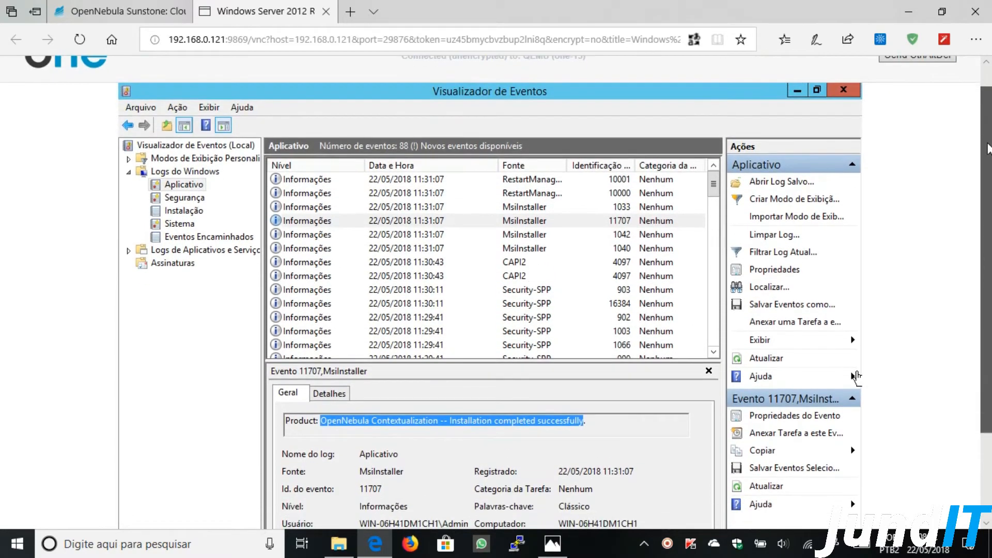
left_click(843, 91)
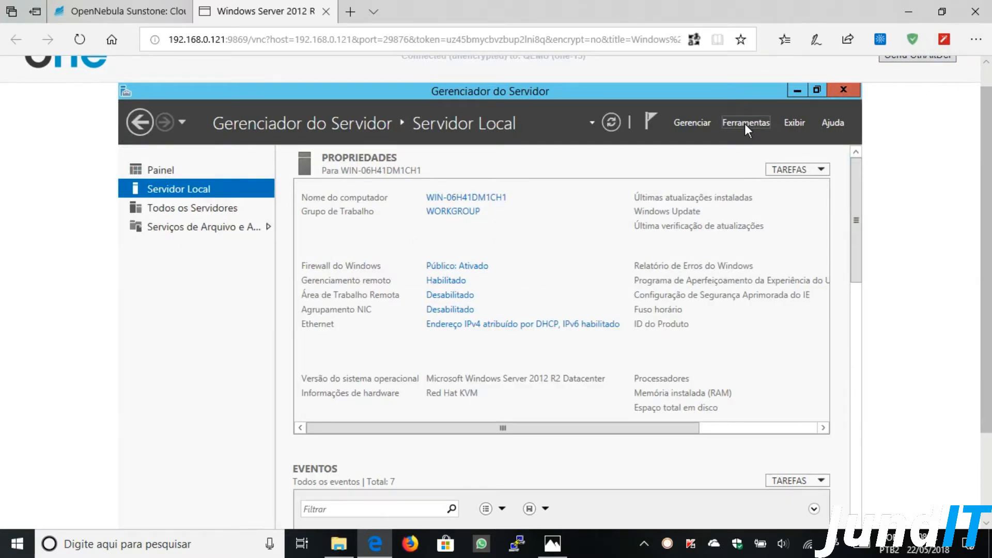
- Launch the Services console maximized, with browser zoom at 75%
left_click(745, 123)
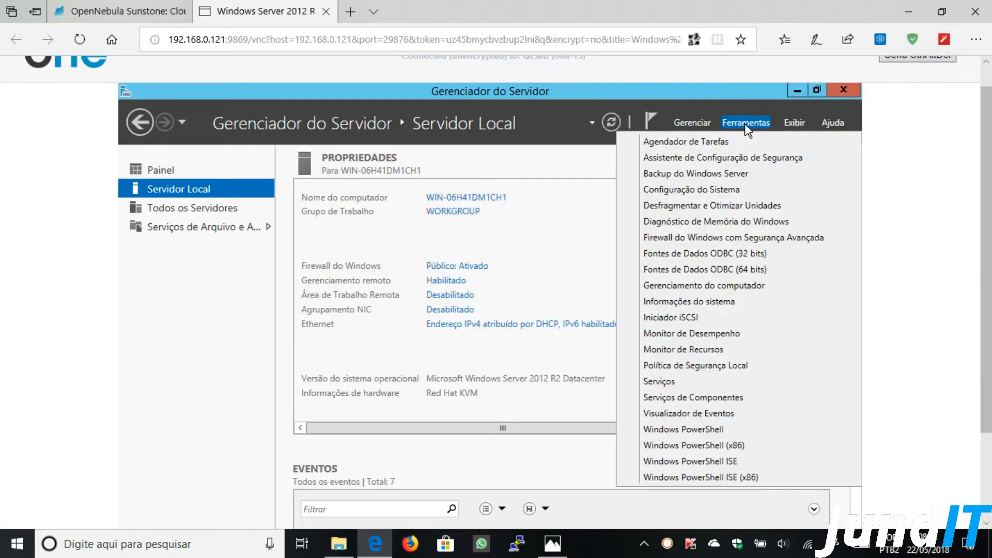
left_click(671, 380)
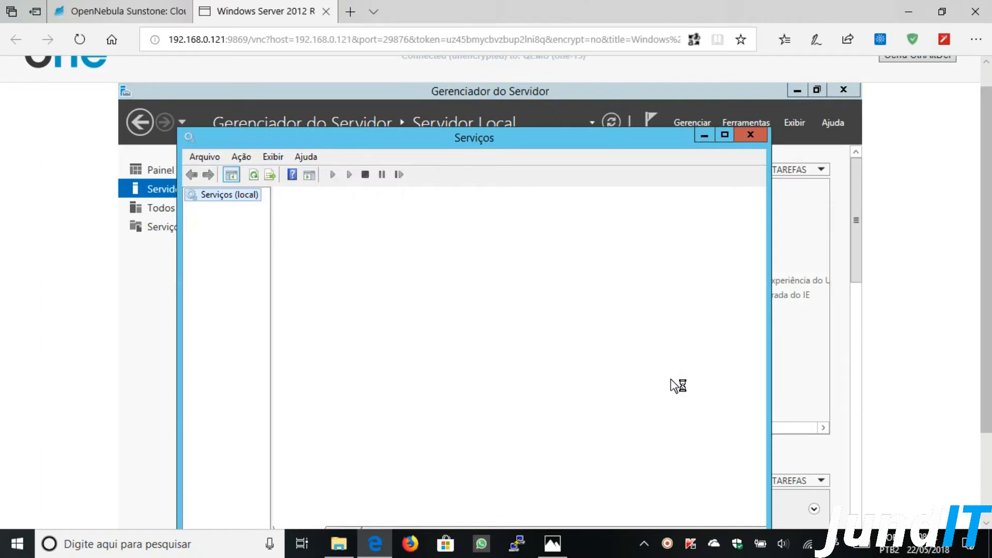
left_click(975, 40)
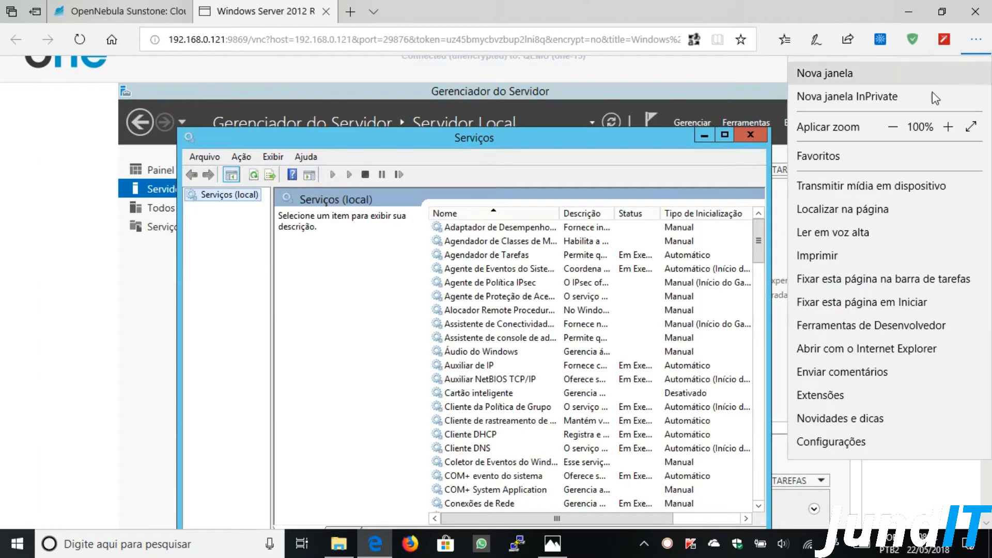
left_click(893, 127)
left_click(673, 134)
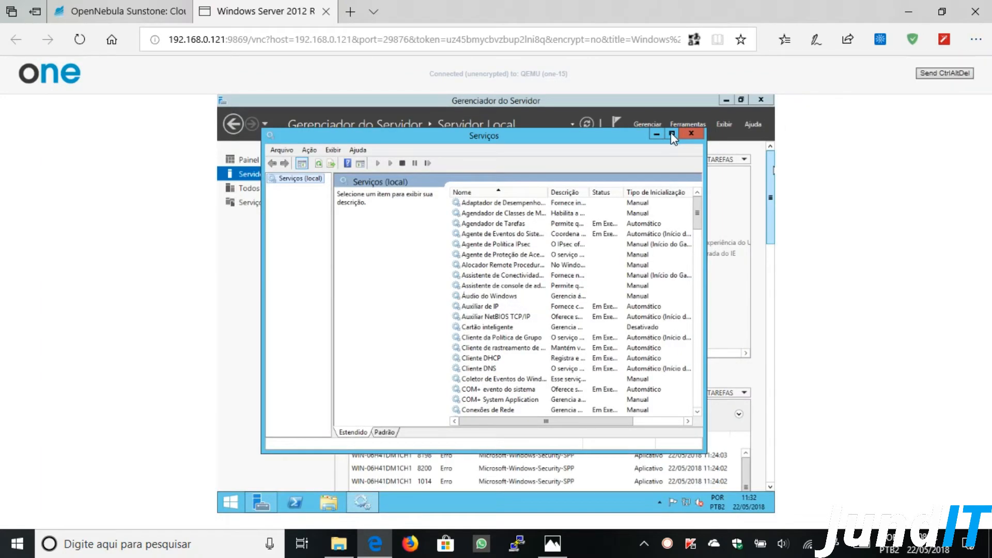
left_click(672, 134)
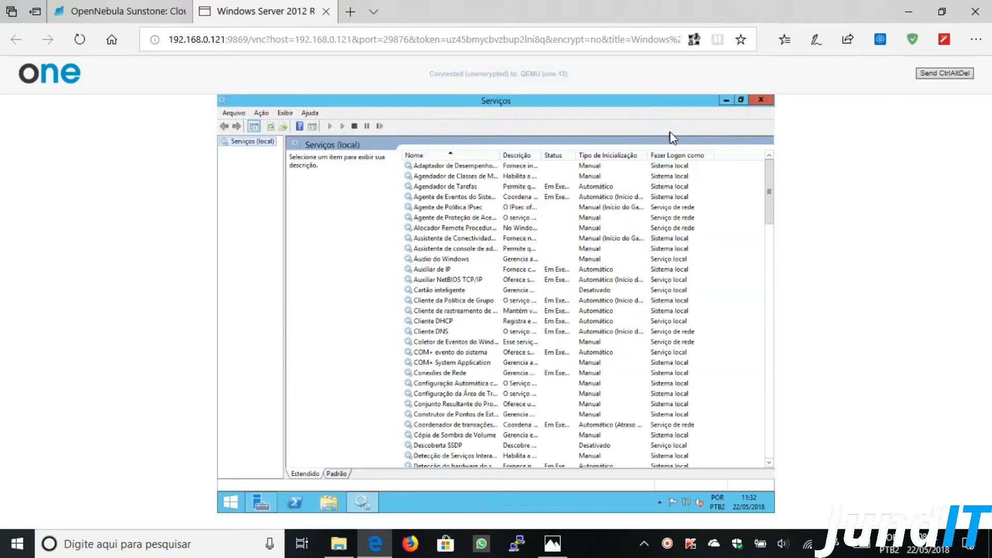
- Jump to OpenNebula Contextualization Service in the list and restore zoom to 100%
left_click(440, 239)
key("o")
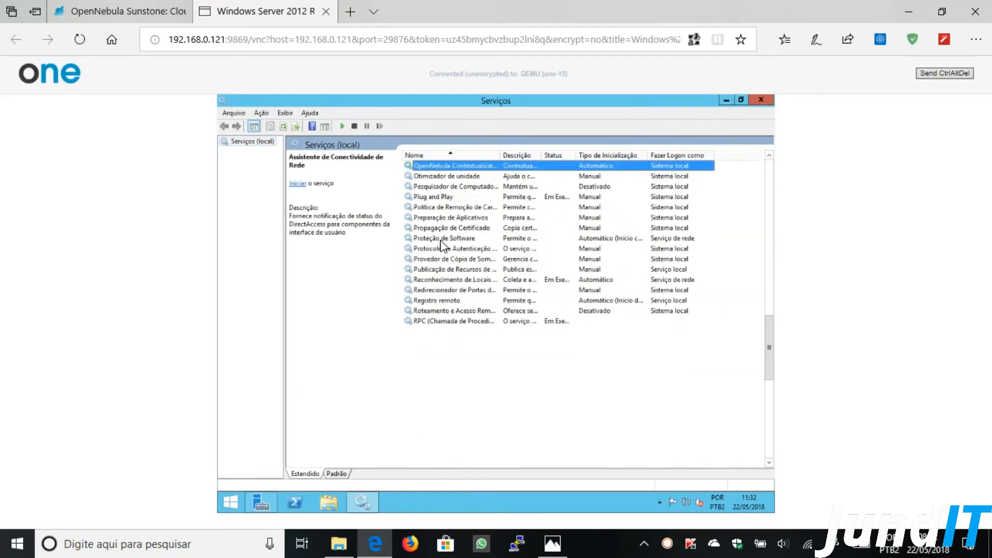
left_click(975, 39)
left_click(947, 127)
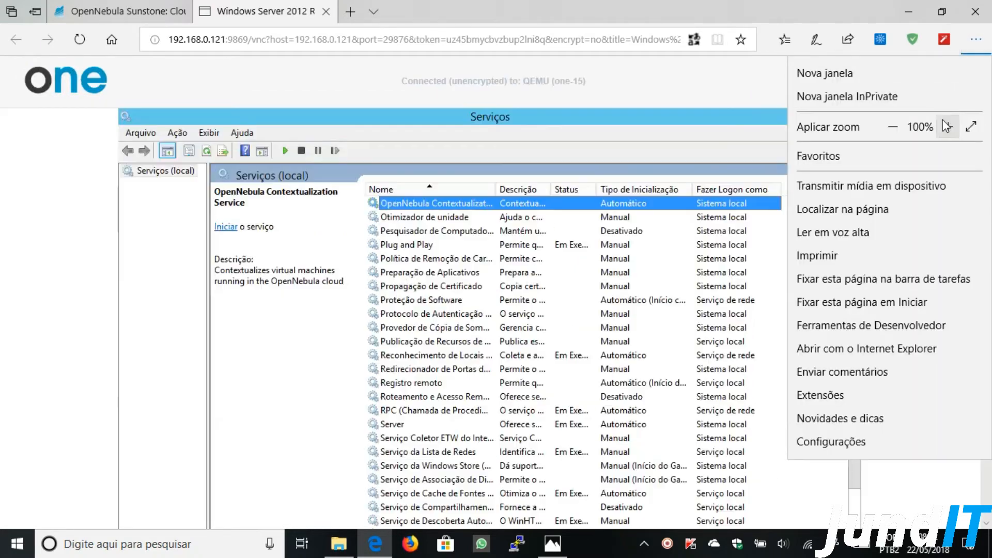
left_click(462, 203)
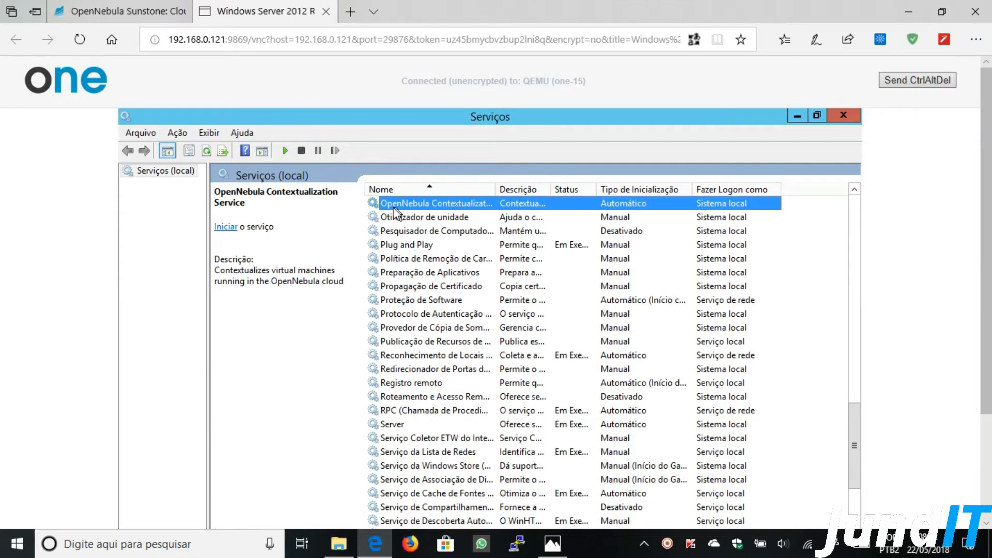
- Set OpenNebula Contextualization Service startup to Automático (Atraso na Inicialização) and close Serviços
right_click(441, 203)
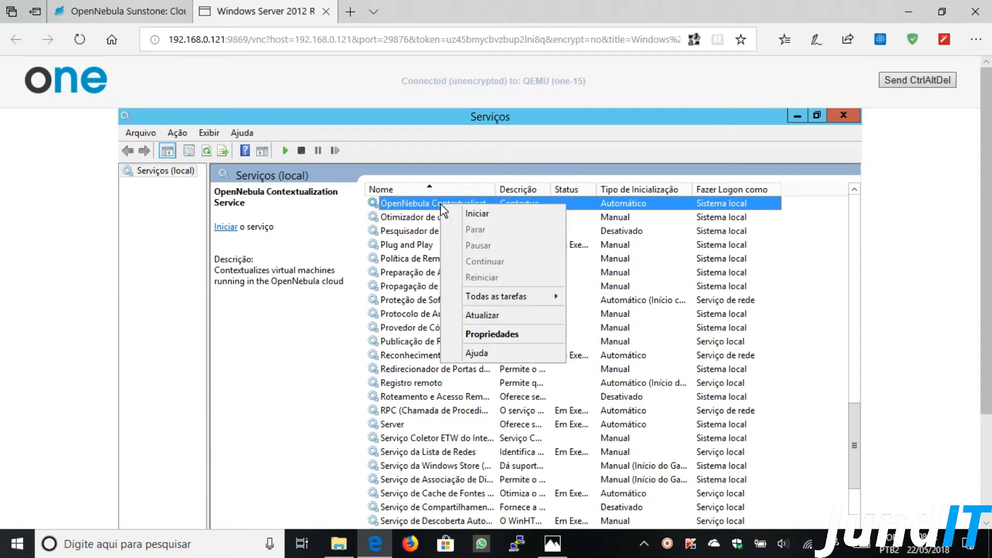
left_click(483, 335)
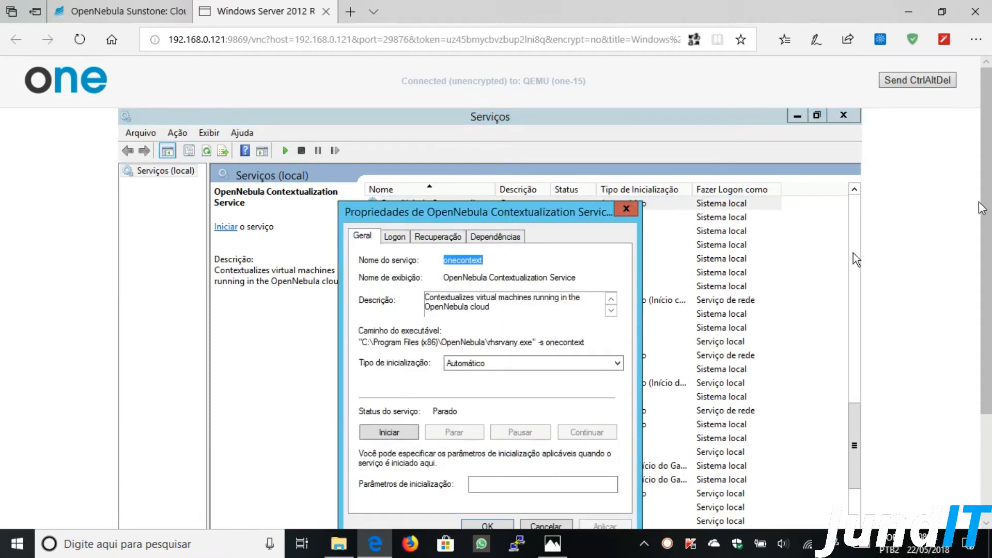
scroll(982, 243, "down", 1)
scroll(982, 240, "down", 1)
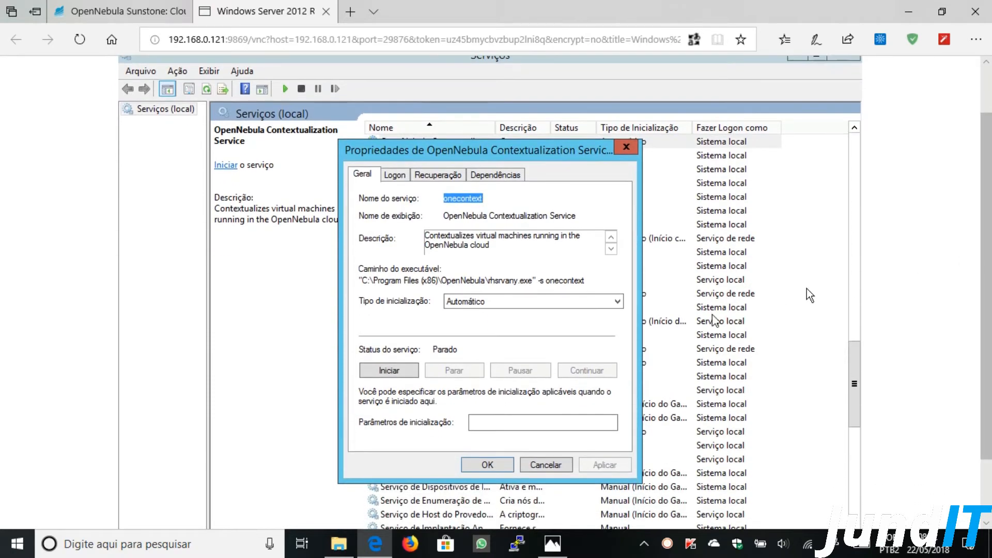
left_click(497, 301)
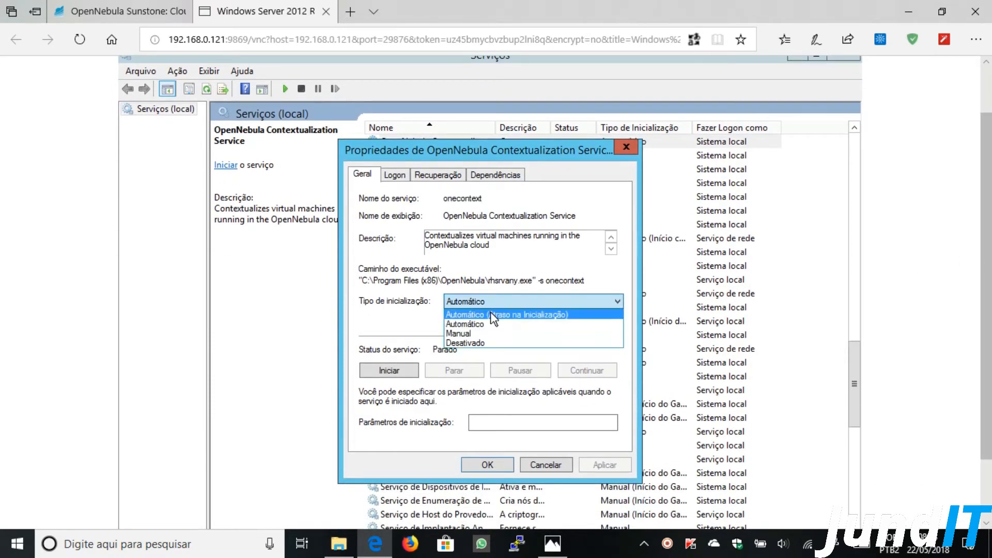
left_click(491, 314)
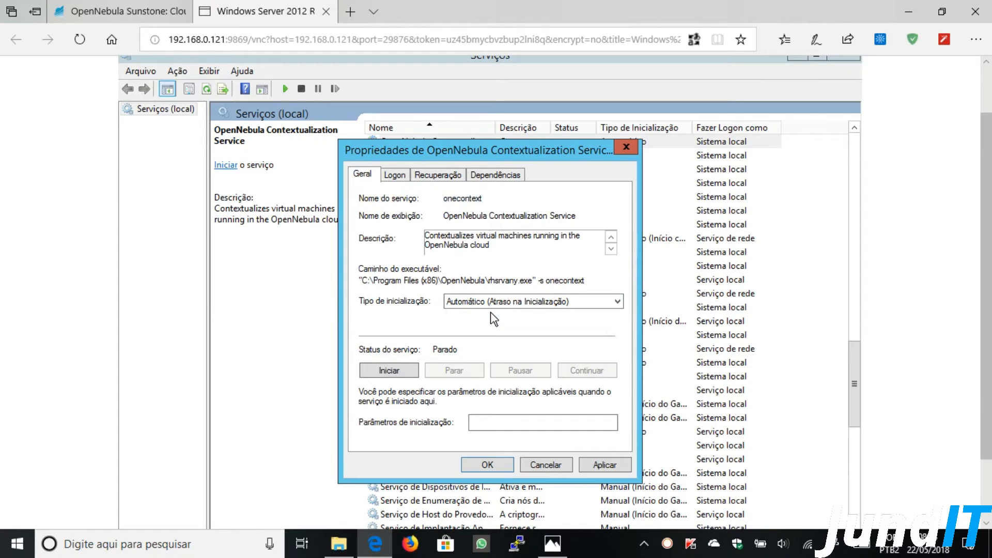
left_click(487, 465)
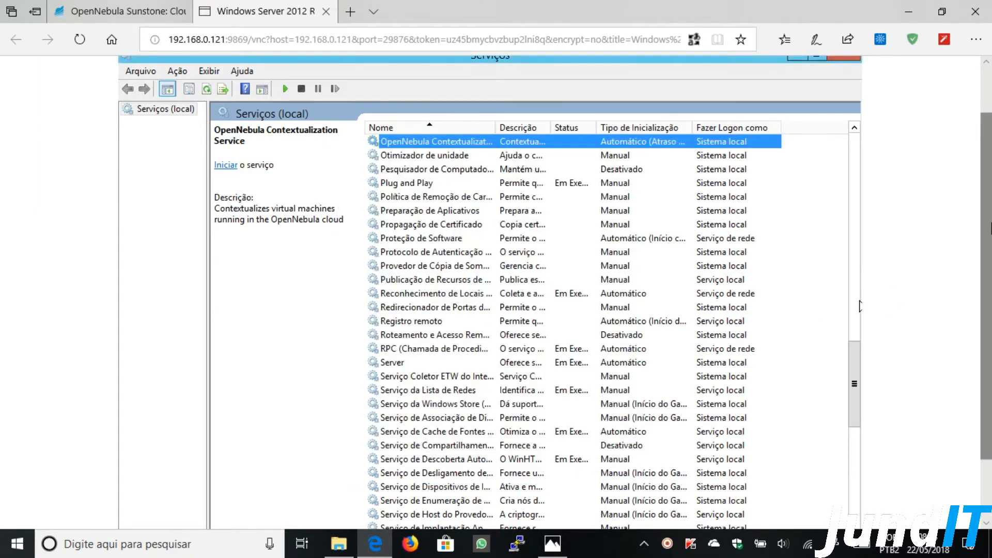
scroll(860, 306, "up", 2)
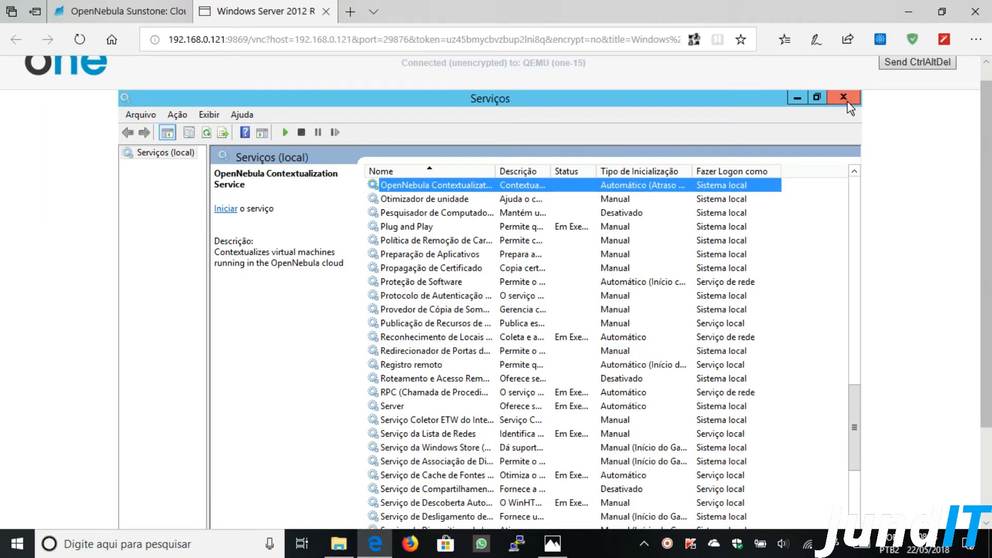
left_click(845, 98)
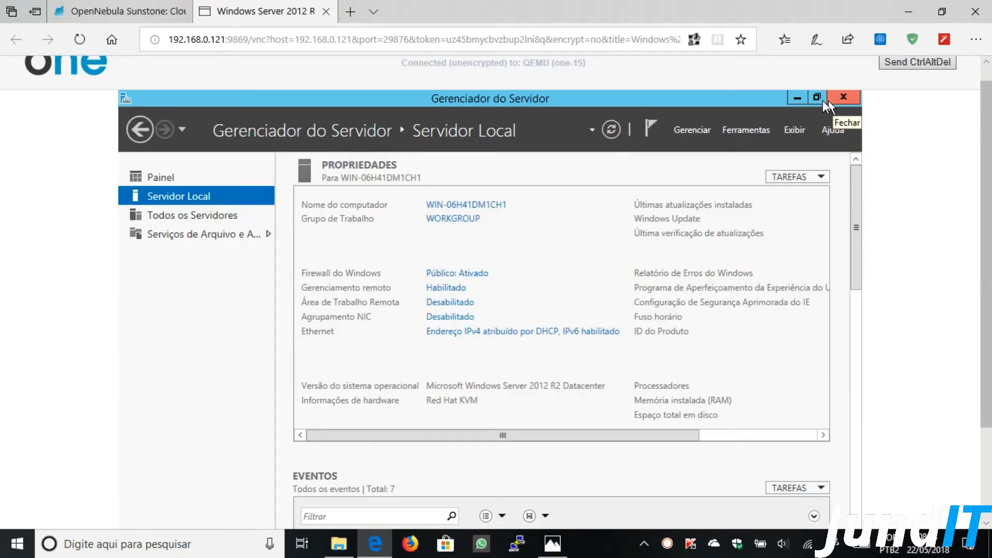
- Minimize Server Manager and zoom the browser page out to 75% so the whole VM desktop fits
left_click(794, 99)
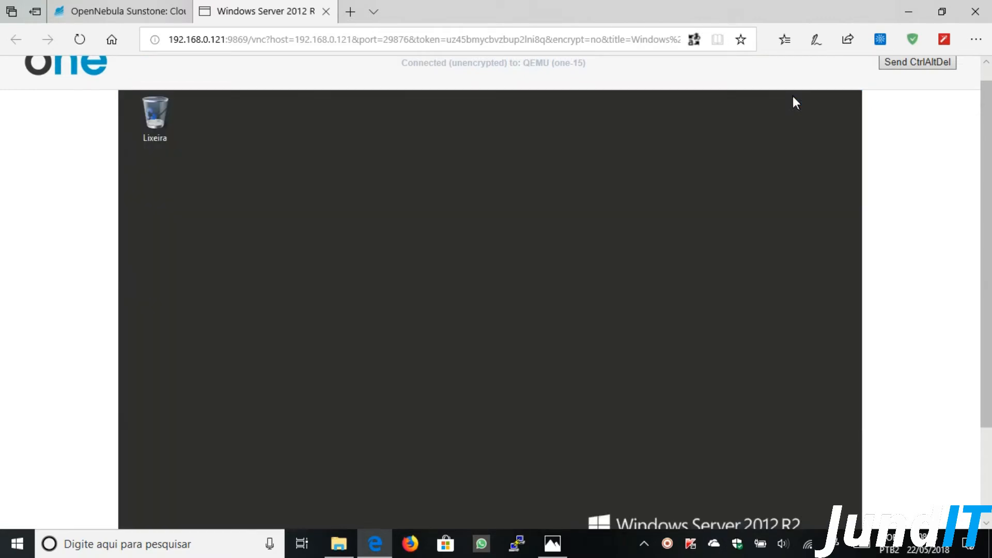
scroll(989, 136, "down", 1)
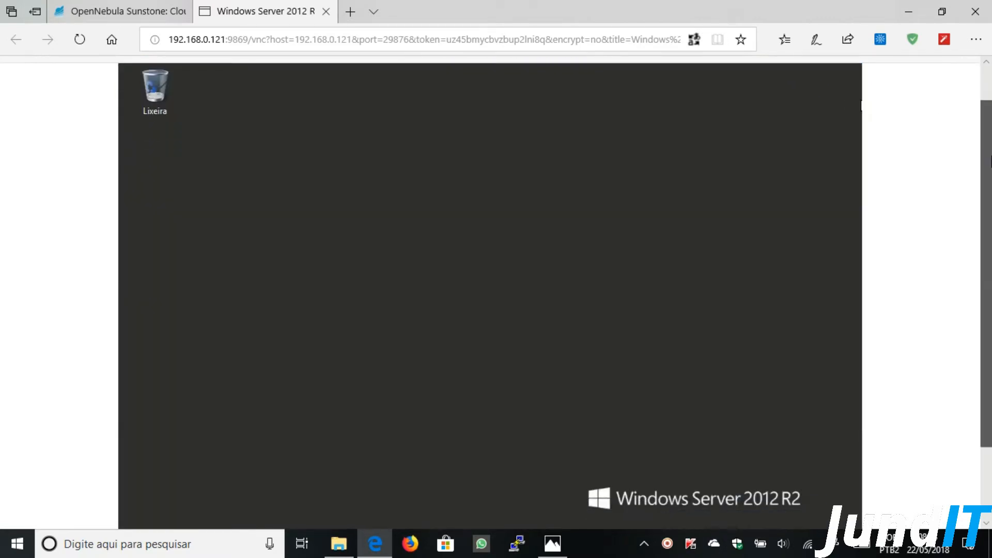
left_click(976, 40)
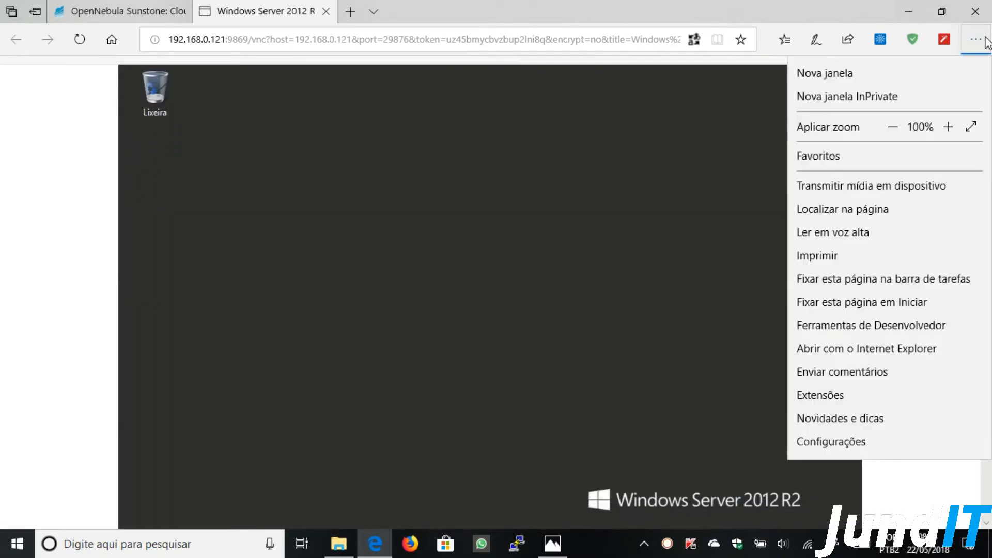
left_click(893, 126)
left_click(893, 126)
left_click(893, 126)
left_click(620, 81)
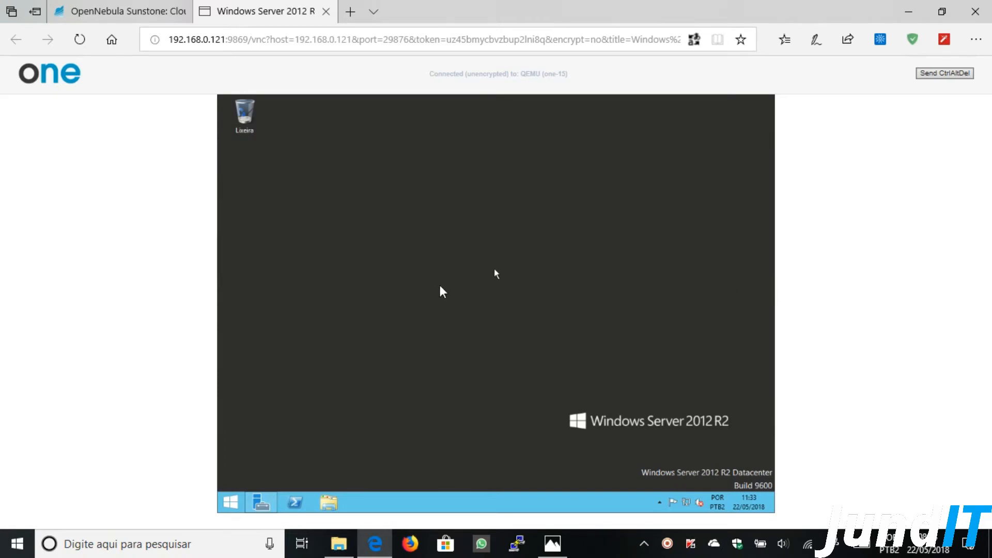
- From the VM's Start apps list, open Painel de Controle maximized on its Sistema e Segurança page
left_click(231, 502)
mouse_move(291, 484)
left_click(291, 484)
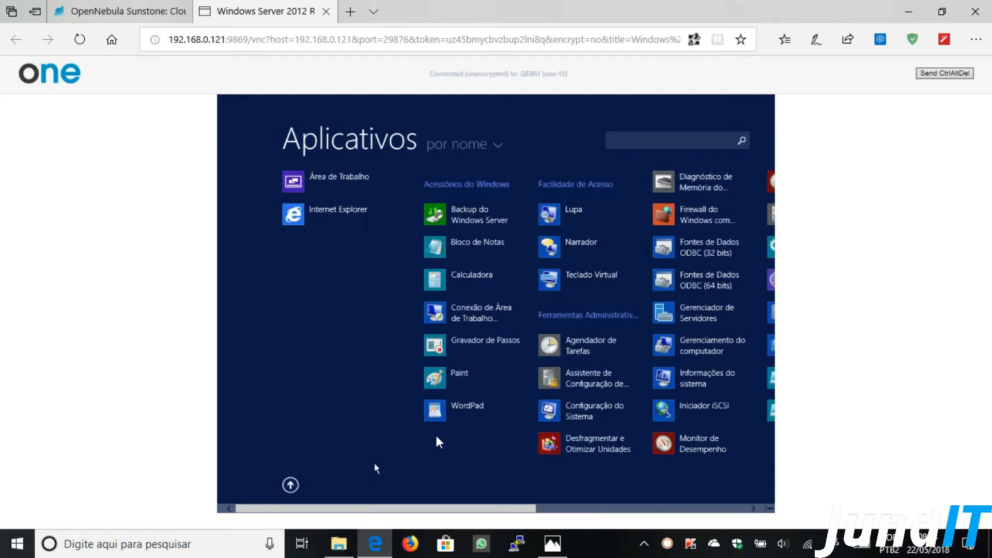
left_click_drag(468, 510, 596, 508)
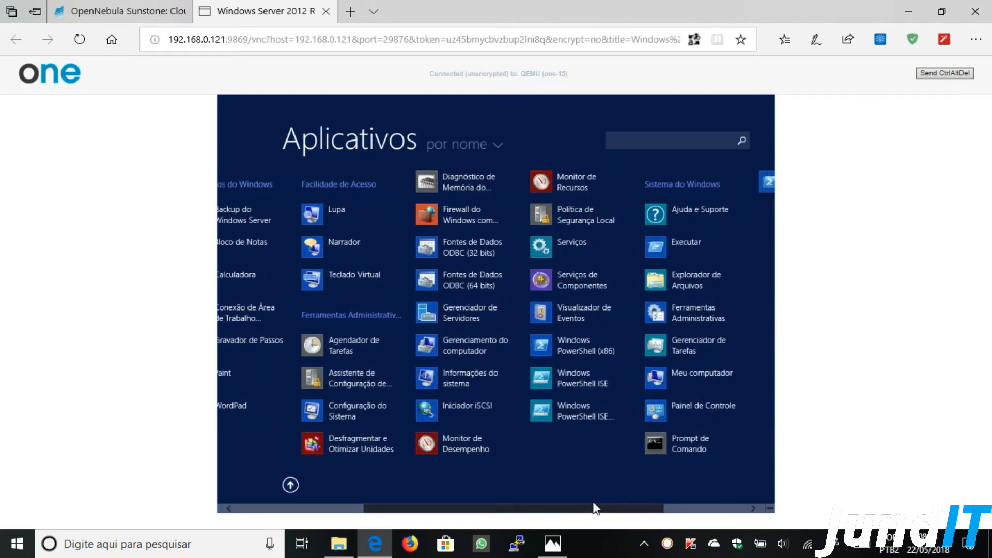
mouse_move(595, 508)
left_mouse_down()
mouse_move(471, 516)
mouse_move(582, 518)
left_mouse_up()
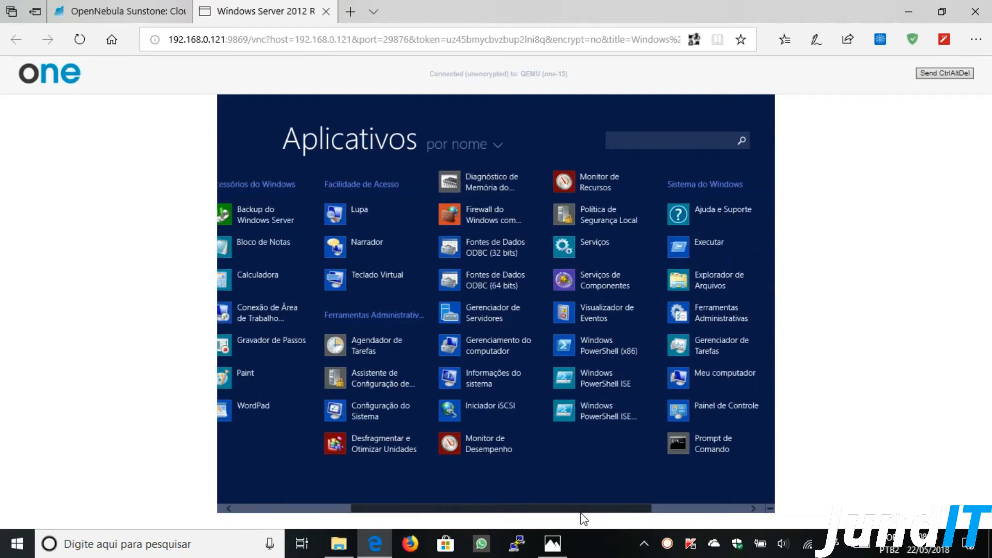
left_click(704, 406)
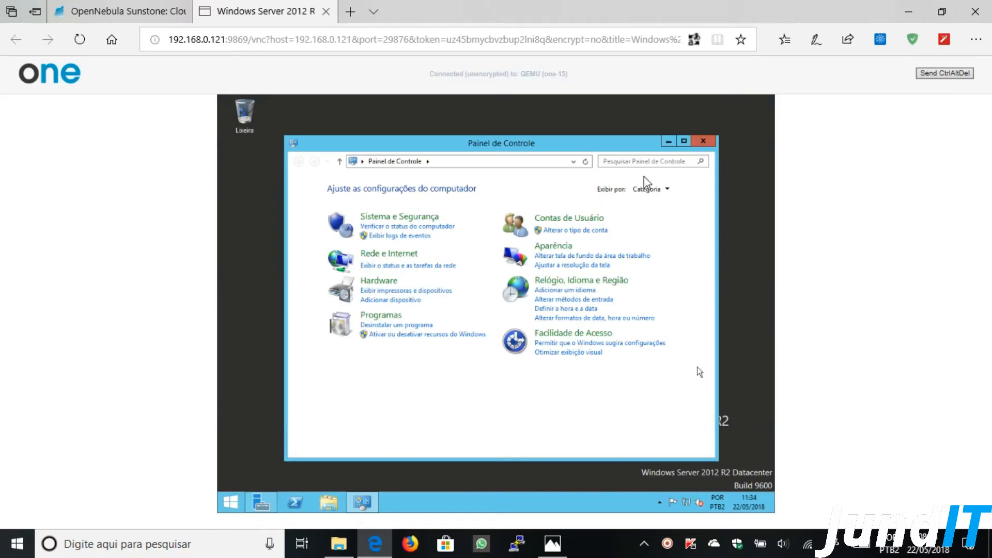
left_click(682, 142)
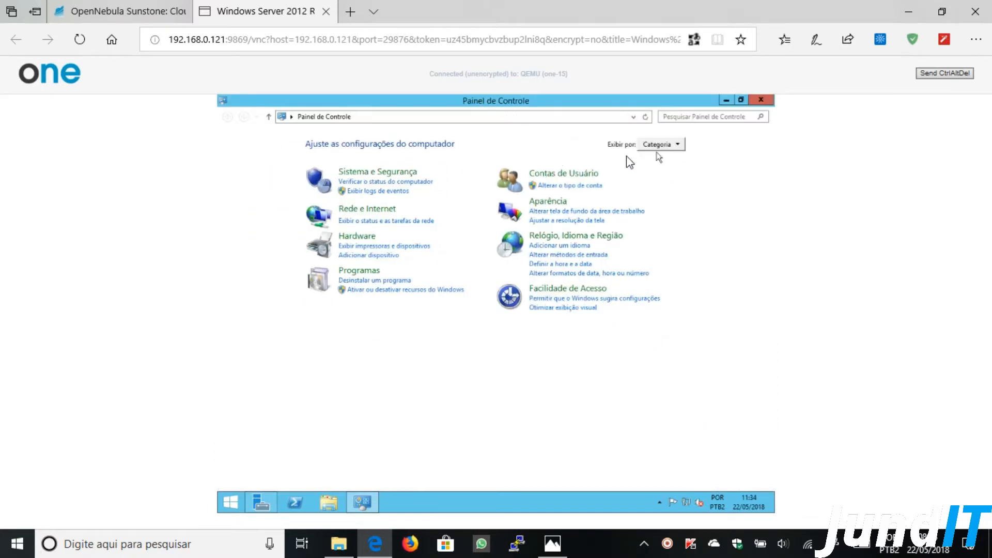
left_click(401, 173)
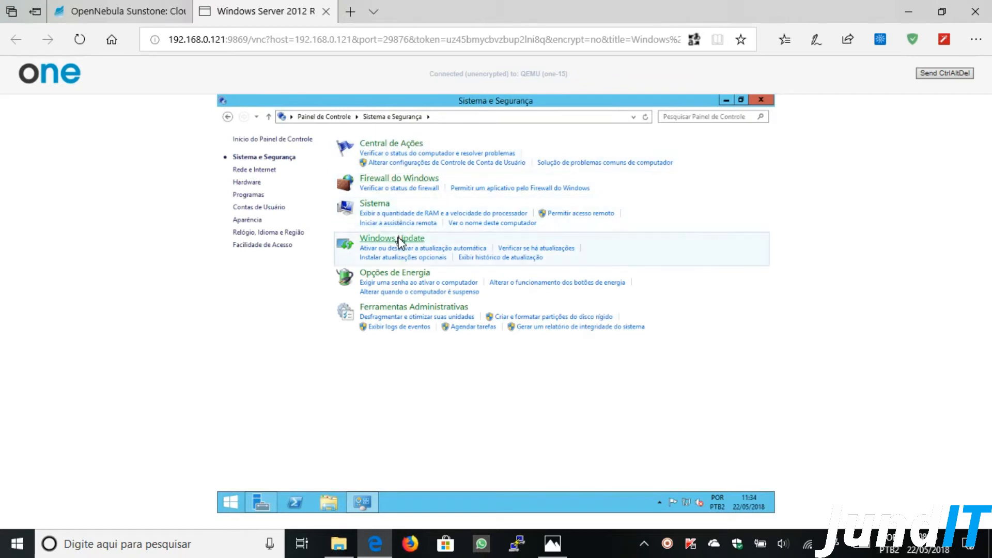
- Set Windows Update to 'Procurar atualizações, mas permitir que eu escolha' for downloads and installs, and save with OK
left_click(402, 240)
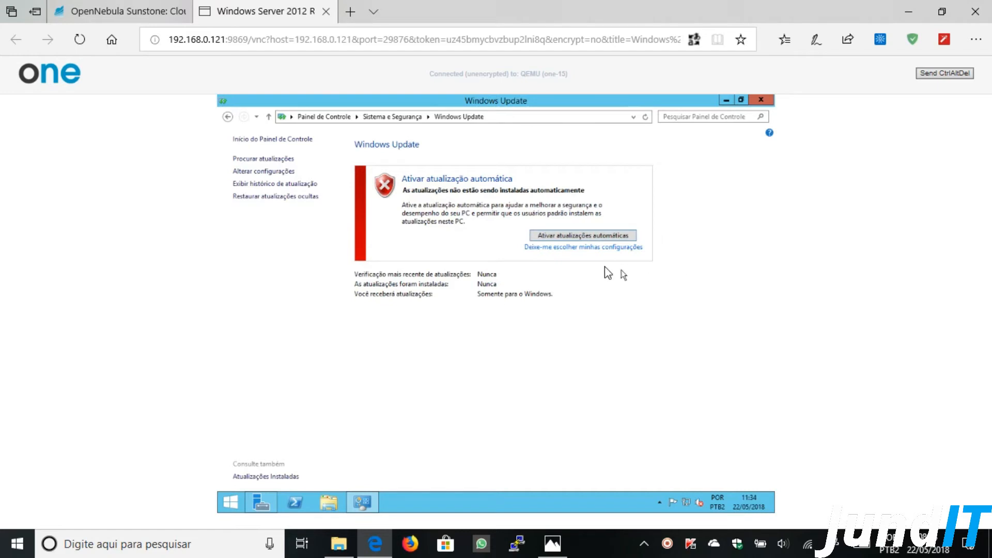
left_click(551, 249)
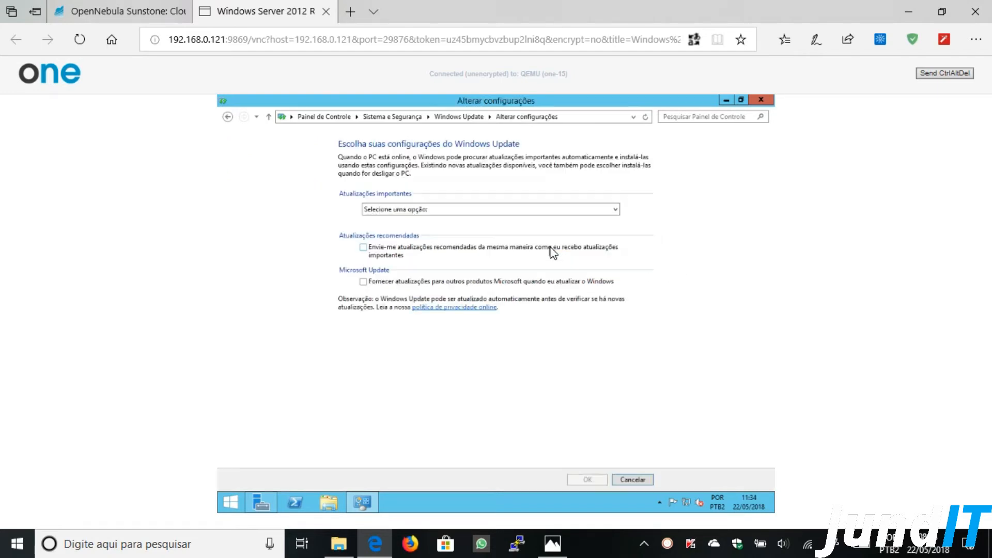
left_click(428, 210)
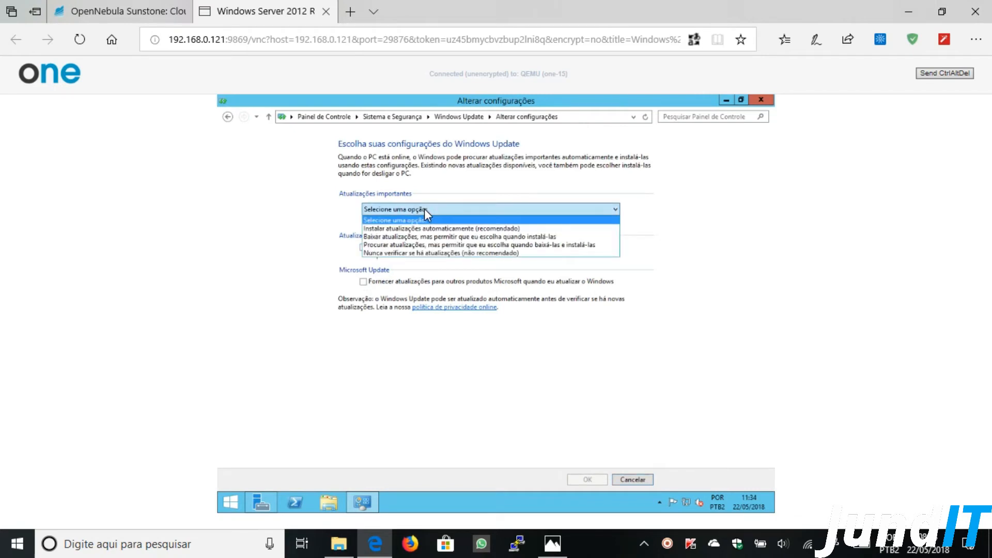
left_click(416, 237)
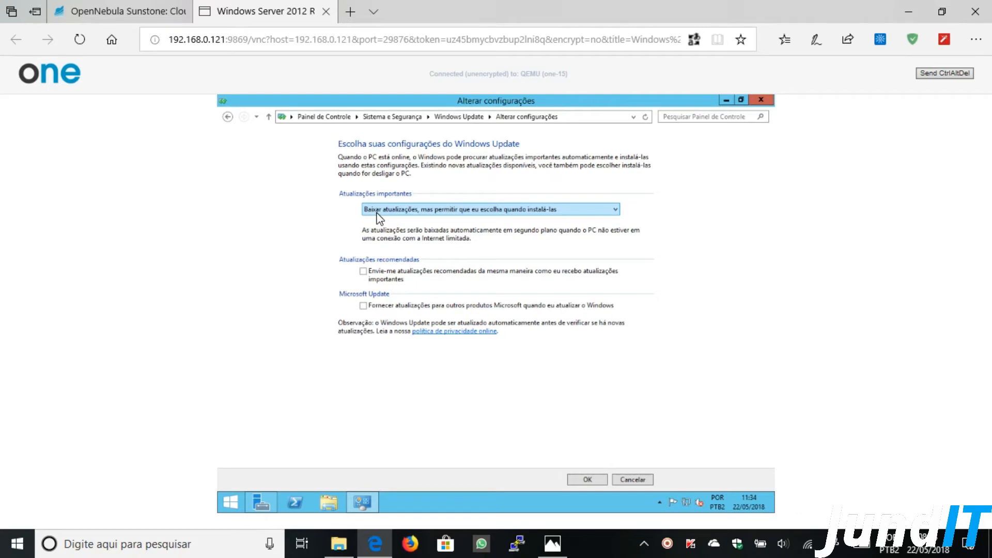
left_click(463, 212)
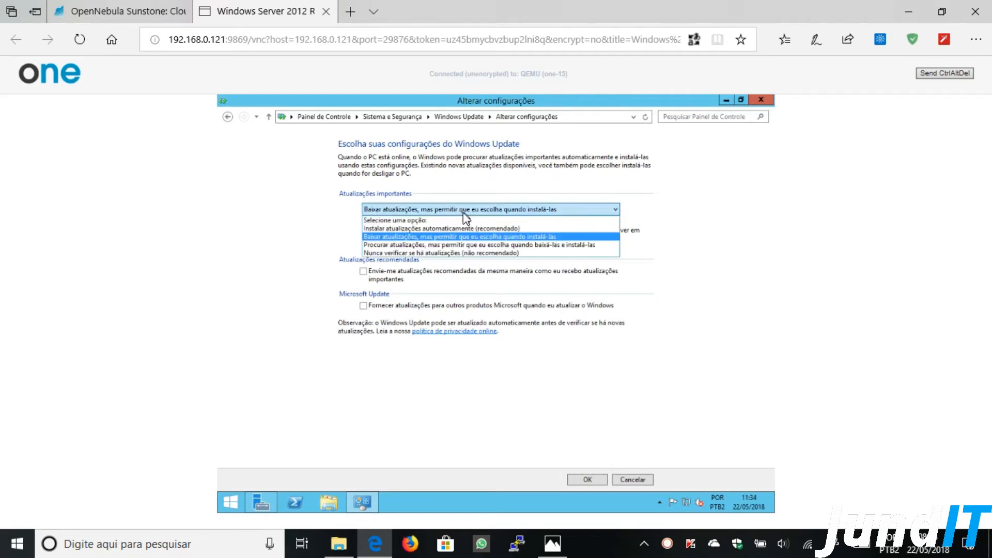
left_click(453, 243)
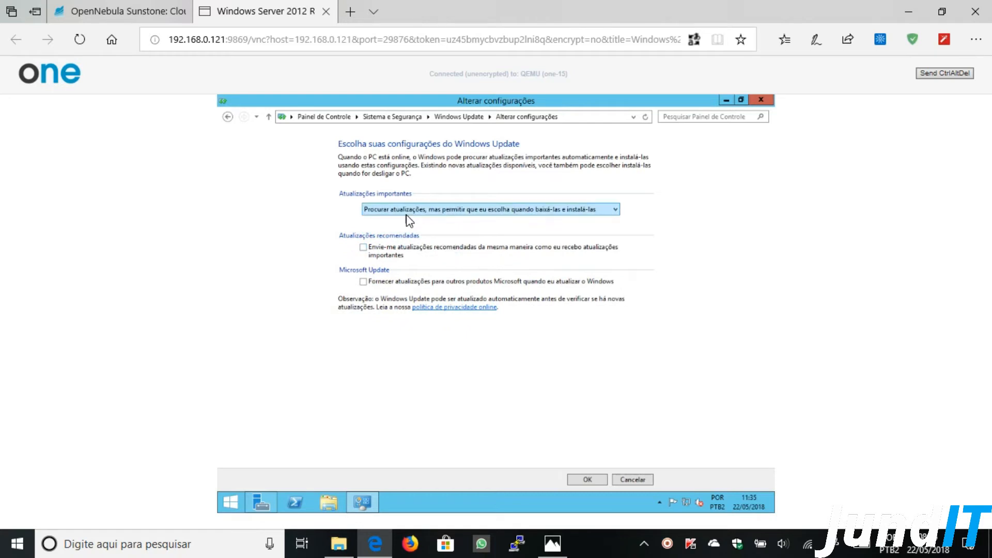
left_click(486, 219)
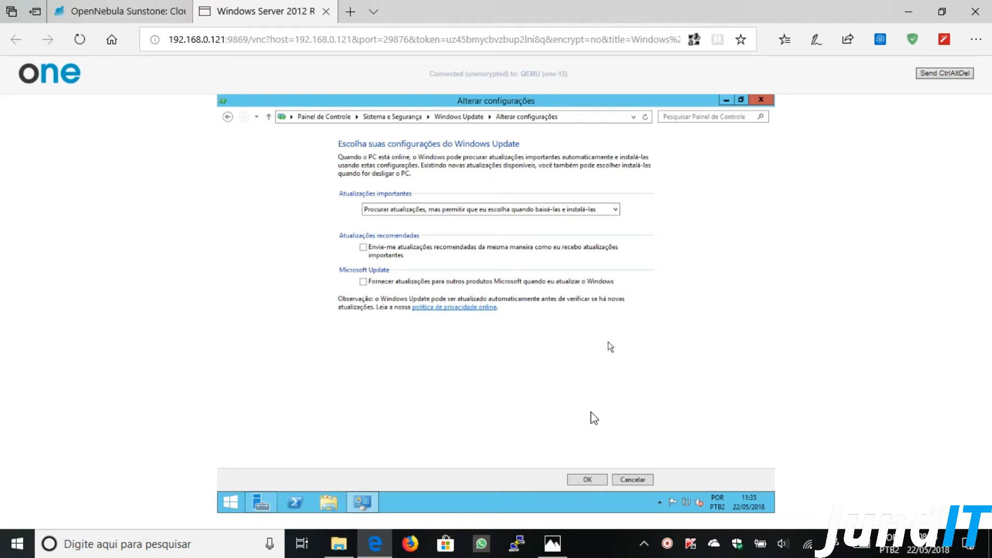
left_click(587, 480)
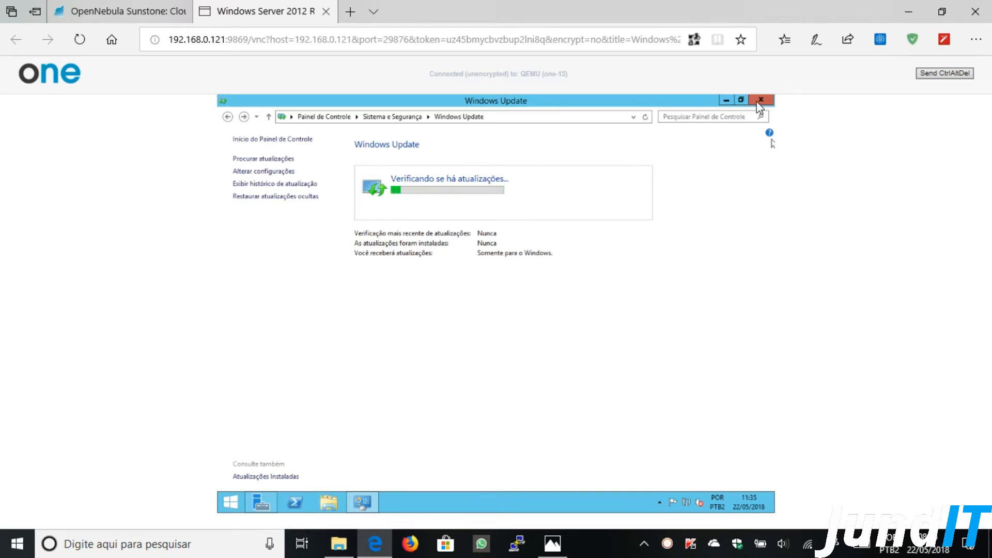
mouse_move(773, 99)
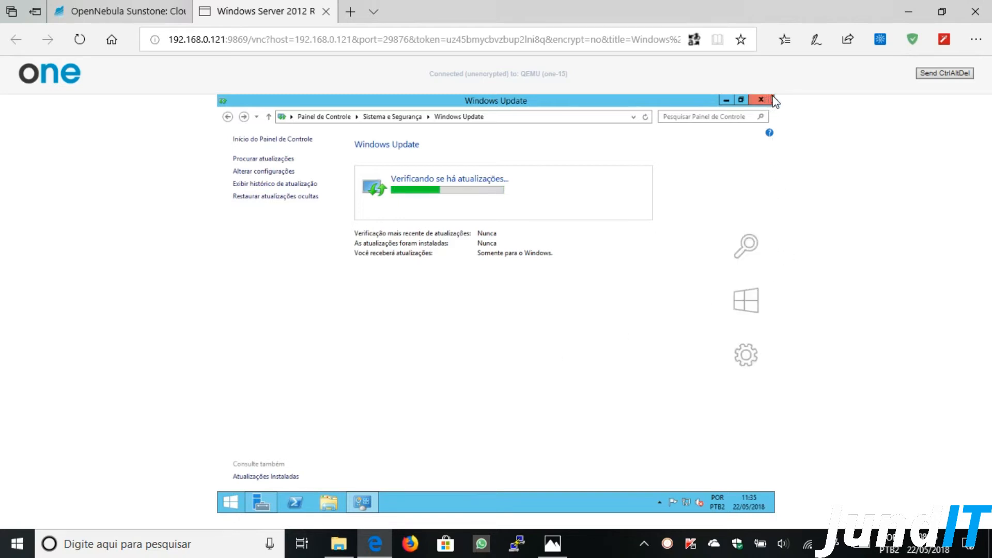
- Launch a maximized Command Prompt via cmd search and restore the browser zoom to 100%
left_click(748, 244)
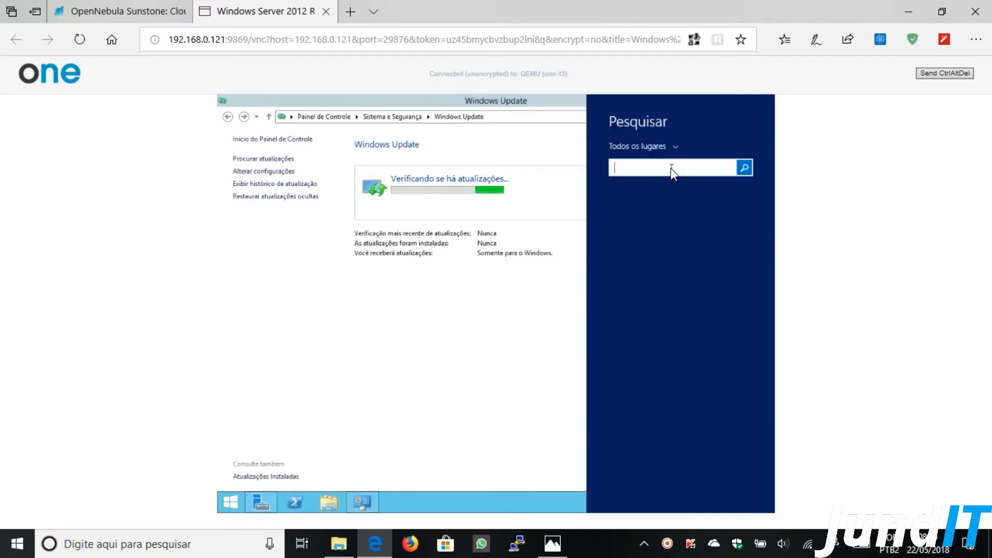
type("cmd")
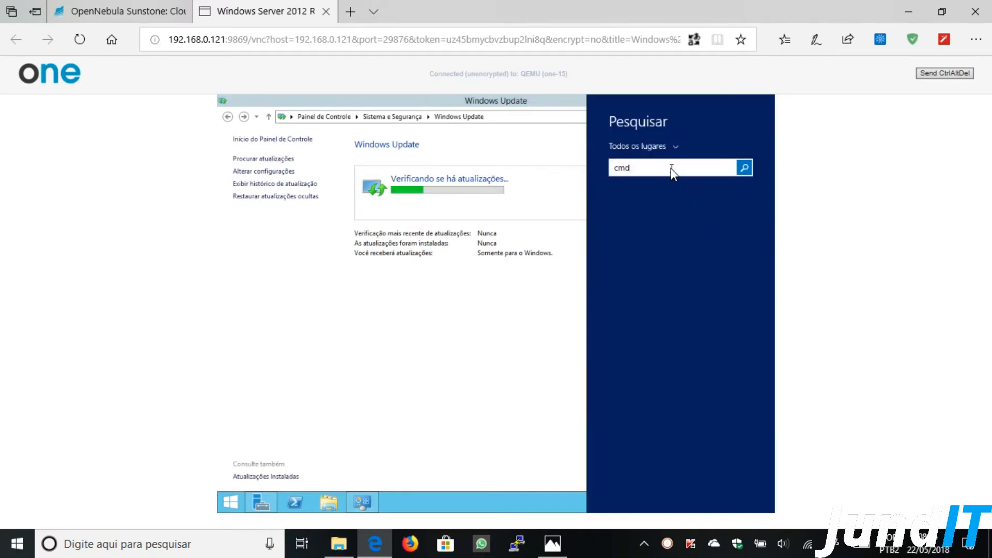
key("Return")
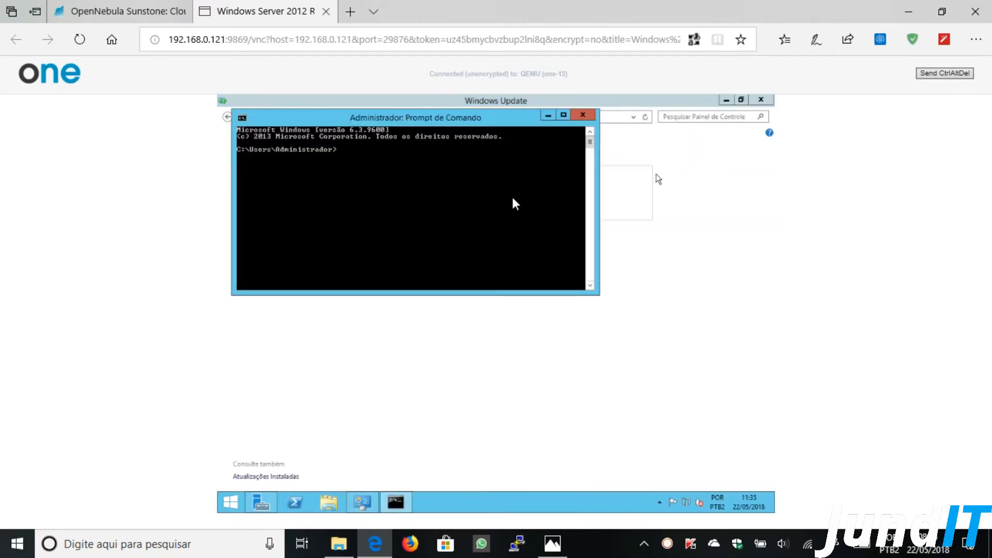
left_click(561, 116)
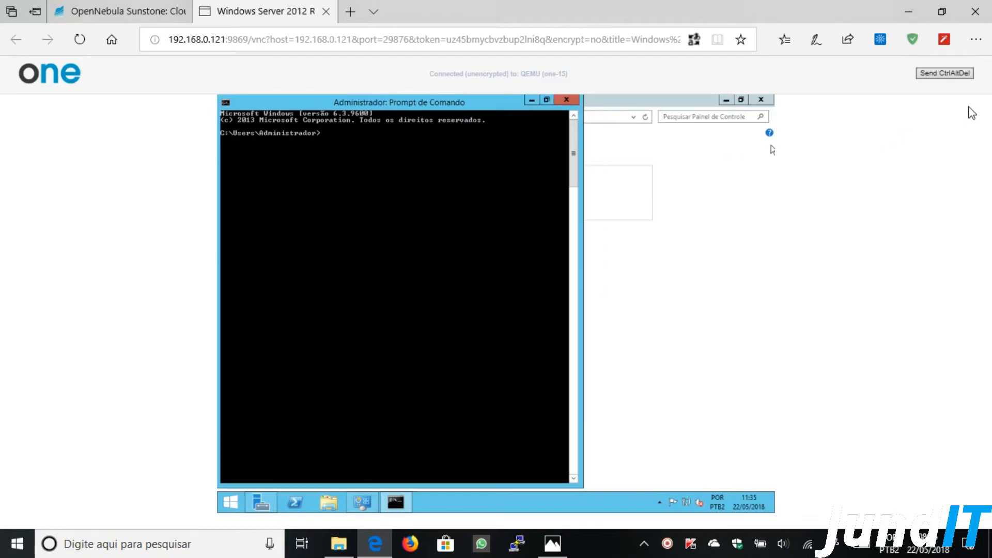
left_click(975, 39)
left_click(949, 127)
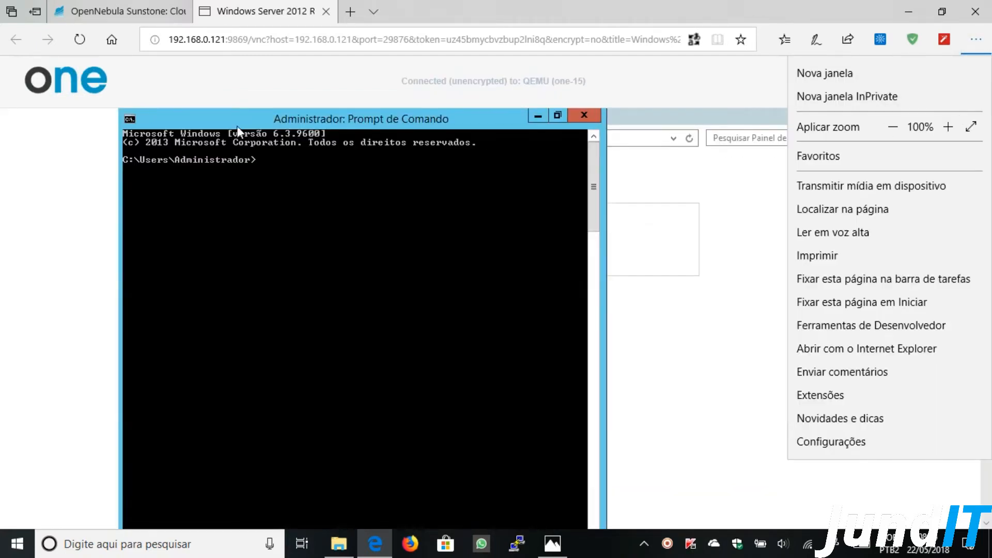
left_click(293, 175)
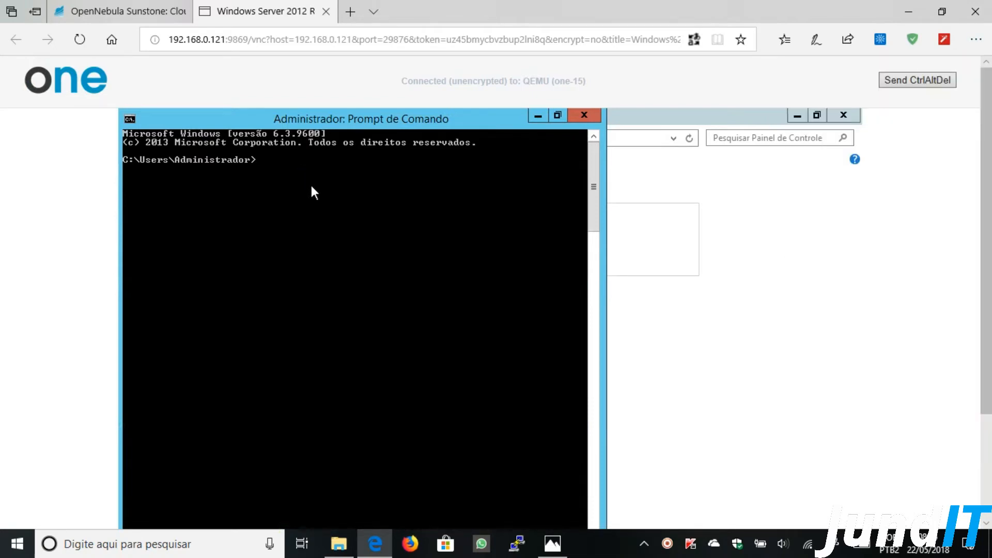
- Run ipconfig /all, review the output showing IPv4 192.168.122.247, then close the prompt
type("ipconfig /all")
key("Return")
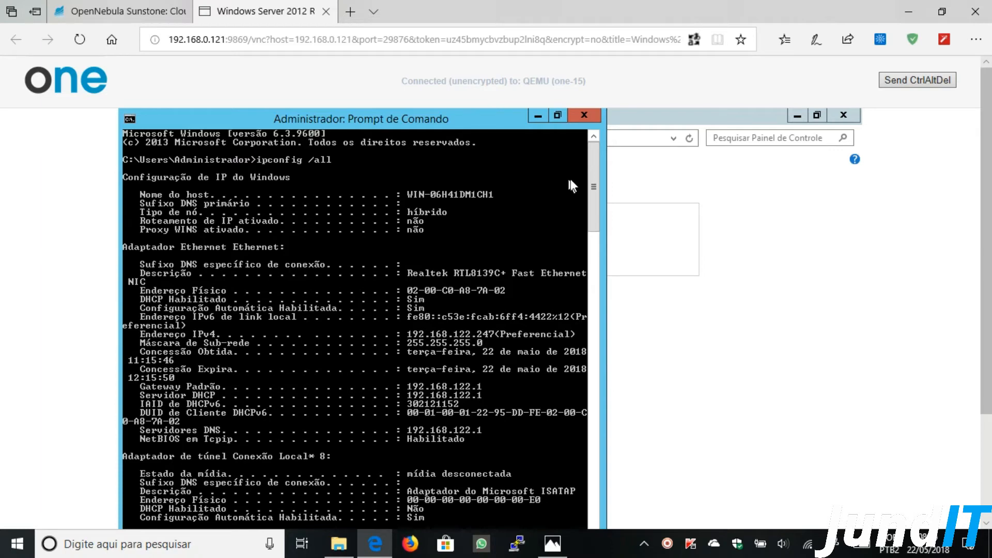
left_click_drag(592, 179, 590, 202)
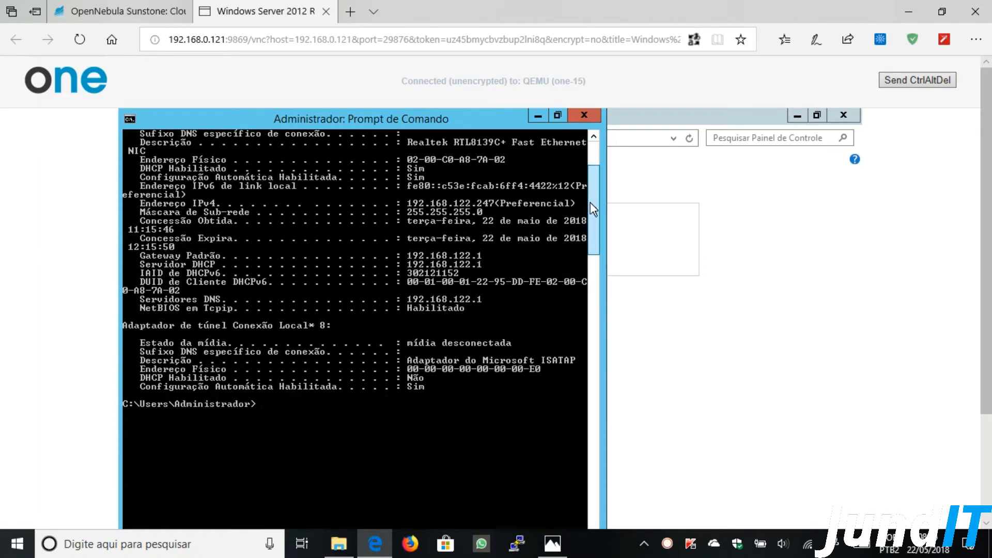
left_click_drag(590, 203, 590, 180)
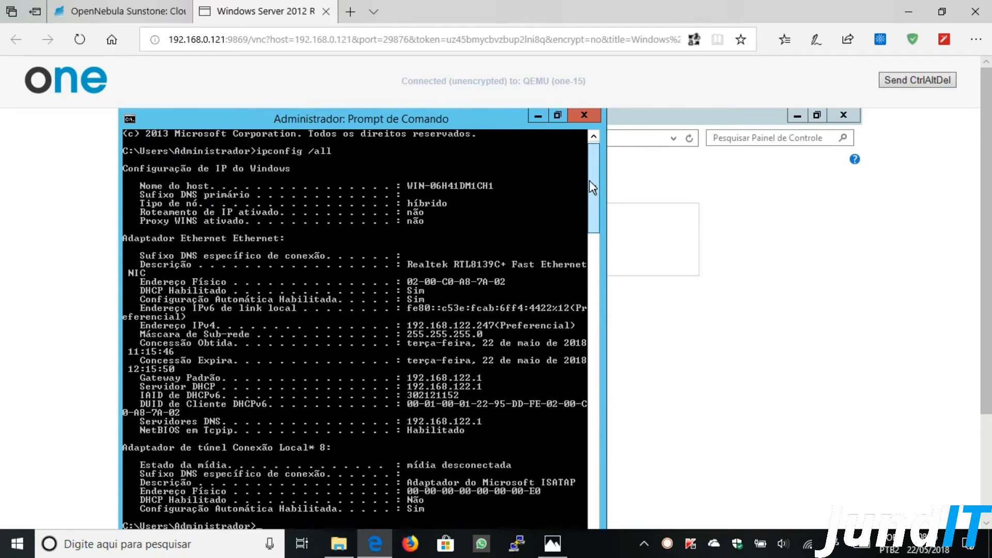
left_click_drag(589, 181, 589, 181)
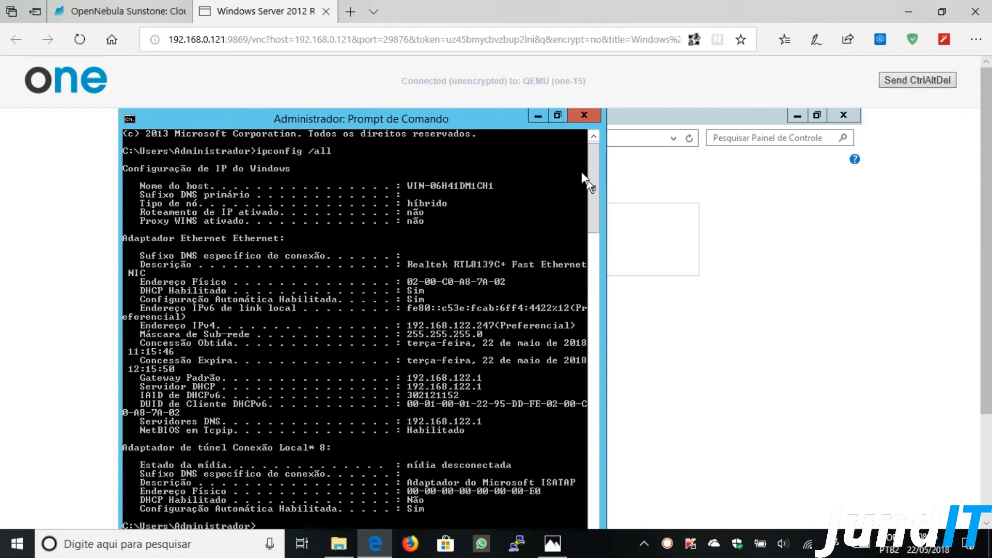
left_click(584, 116)
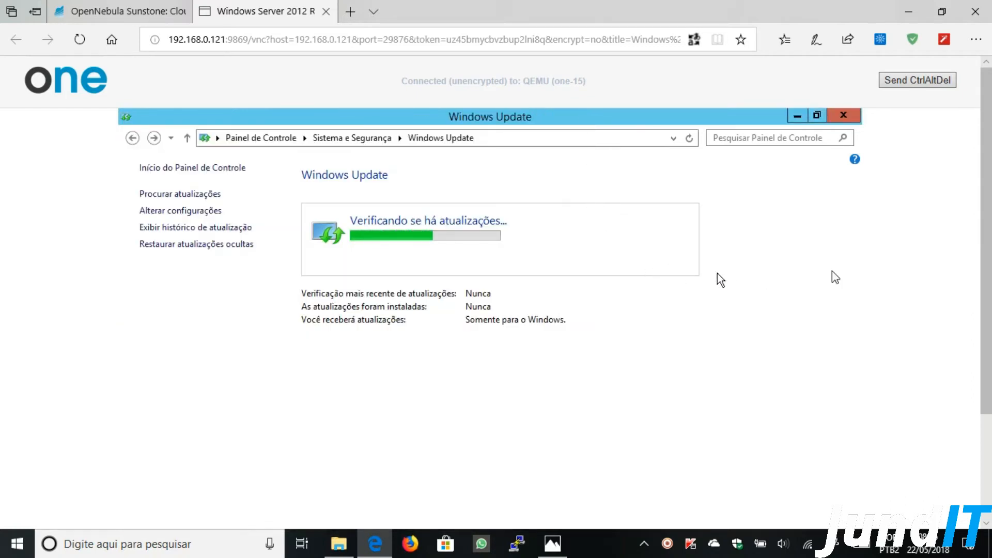
- Of the 21 important updates, select only the 584 KB .NET Framework update and KB2862152, then install them
left_click_drag(979, 149, 990, 165)
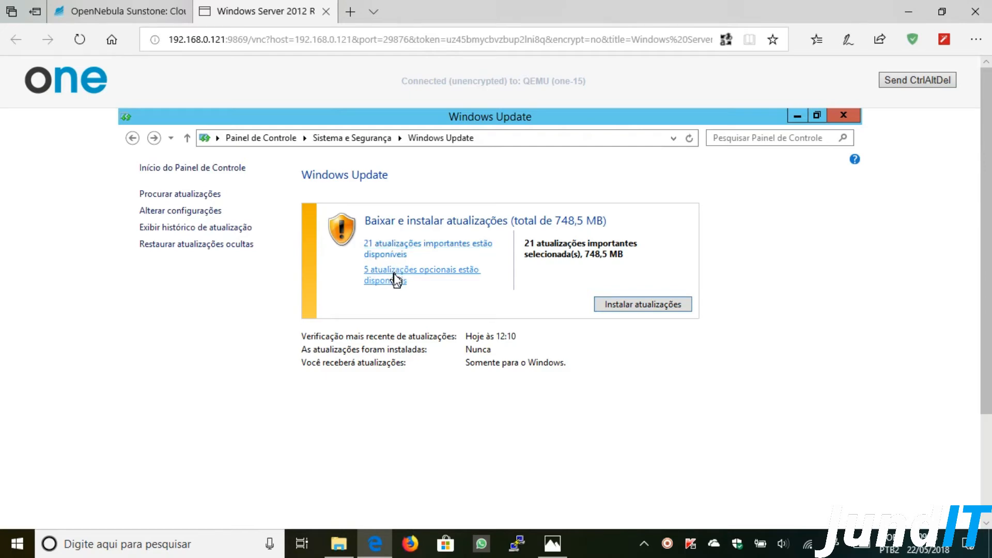
left_click(397, 253)
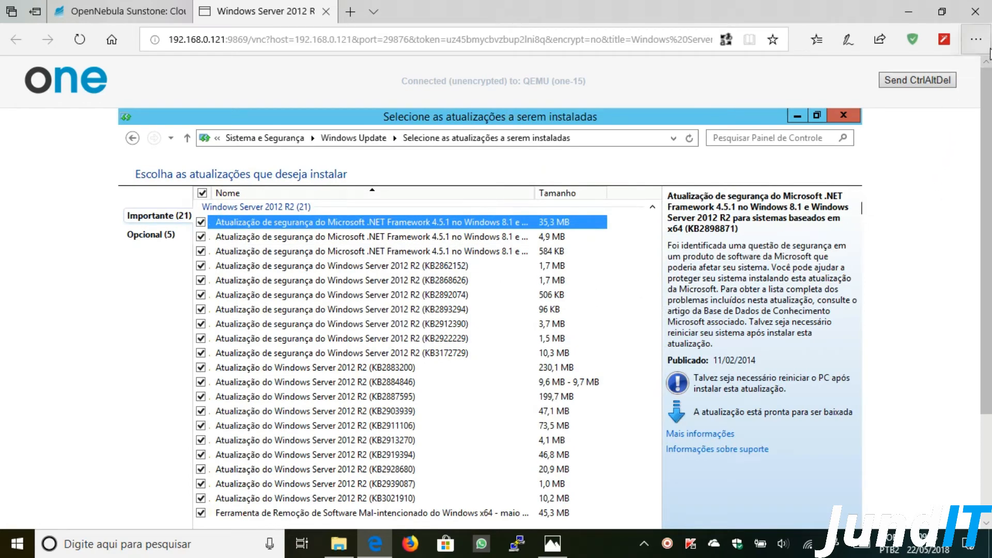
left_click_drag(986, 212, 982, 281)
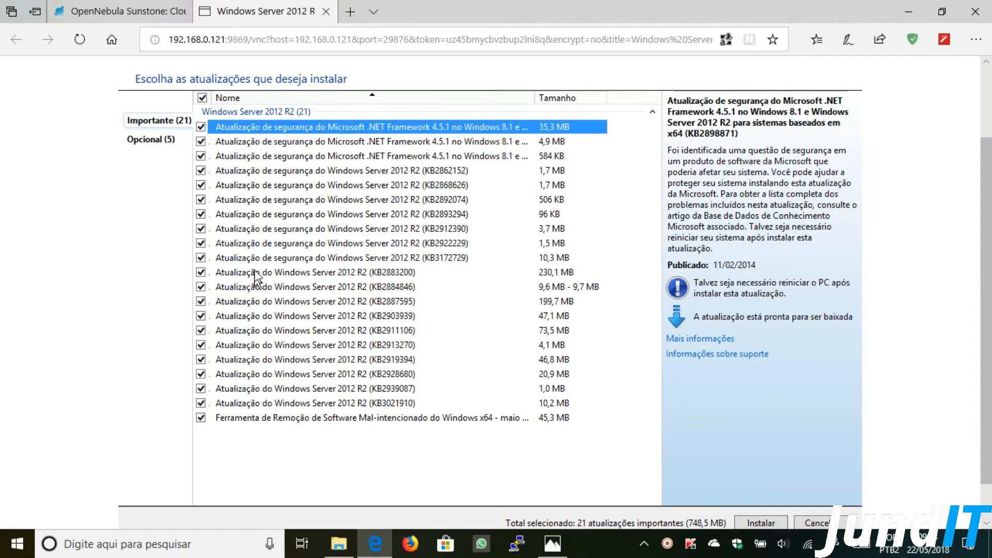
left_click(202, 98)
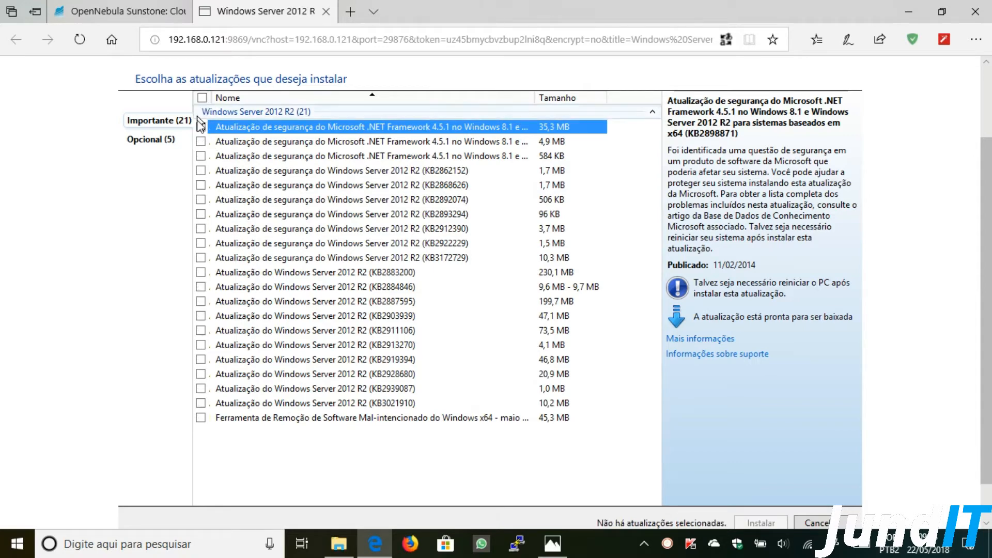
left_click(200, 156)
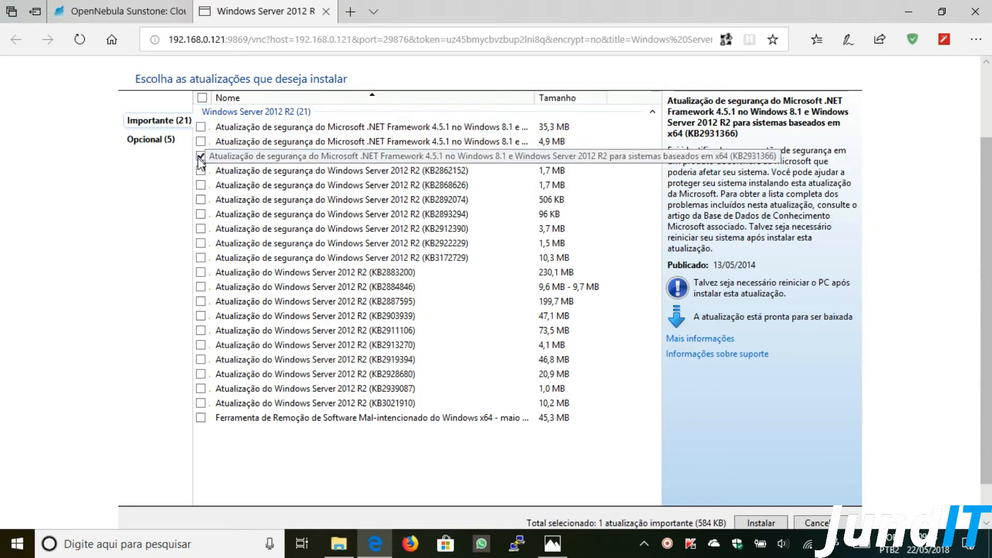
left_click(200, 170)
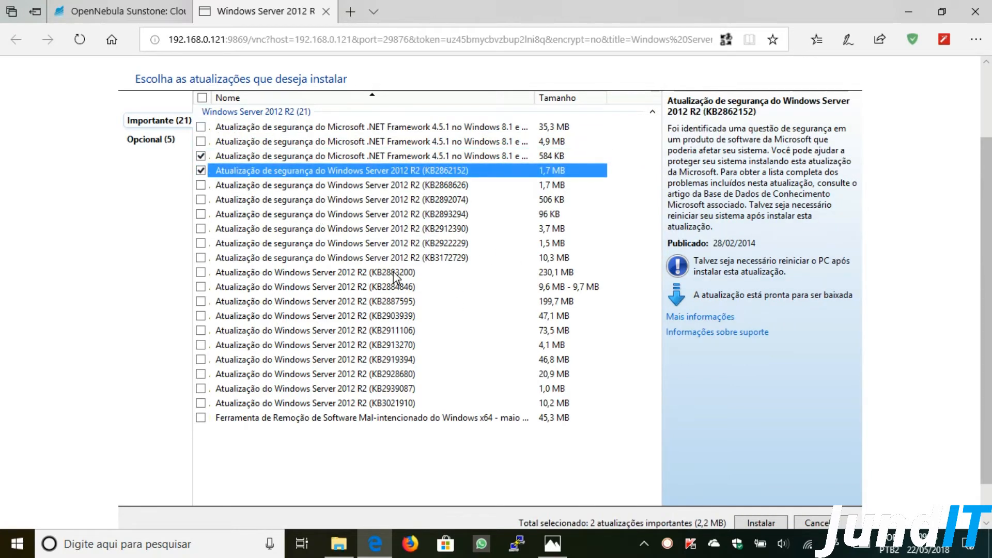
left_click_drag(987, 287, 987, 222)
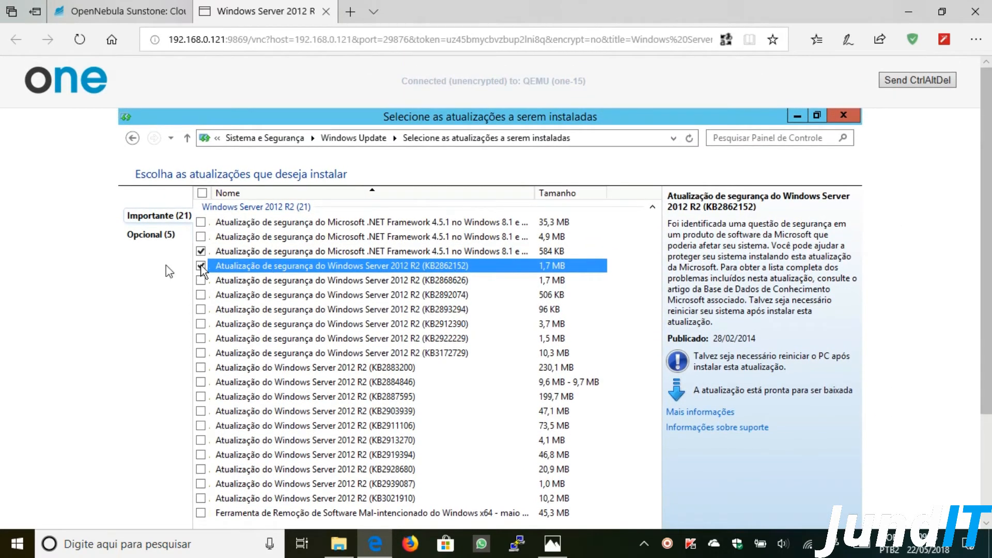
scroll(947, 237, "down", 3)
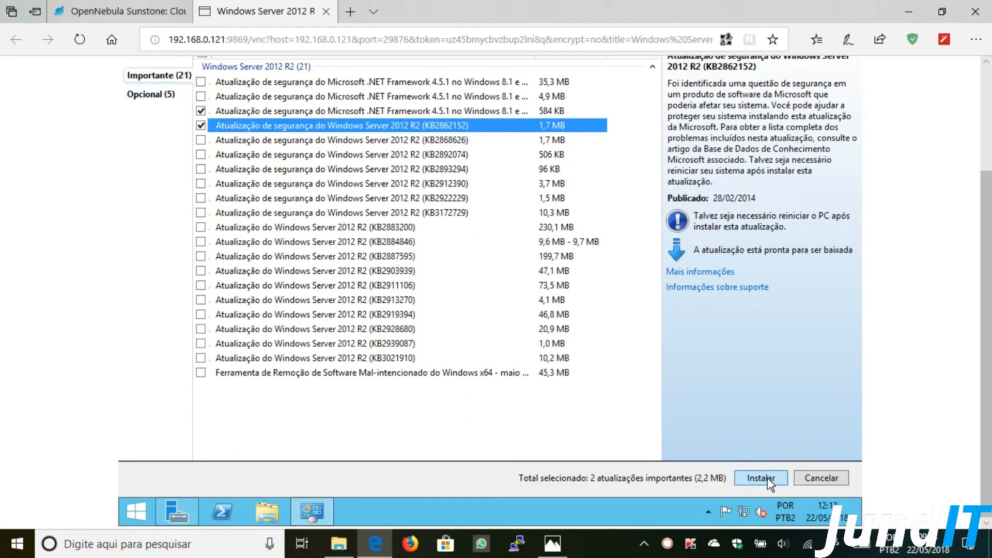
left_click(767, 478)
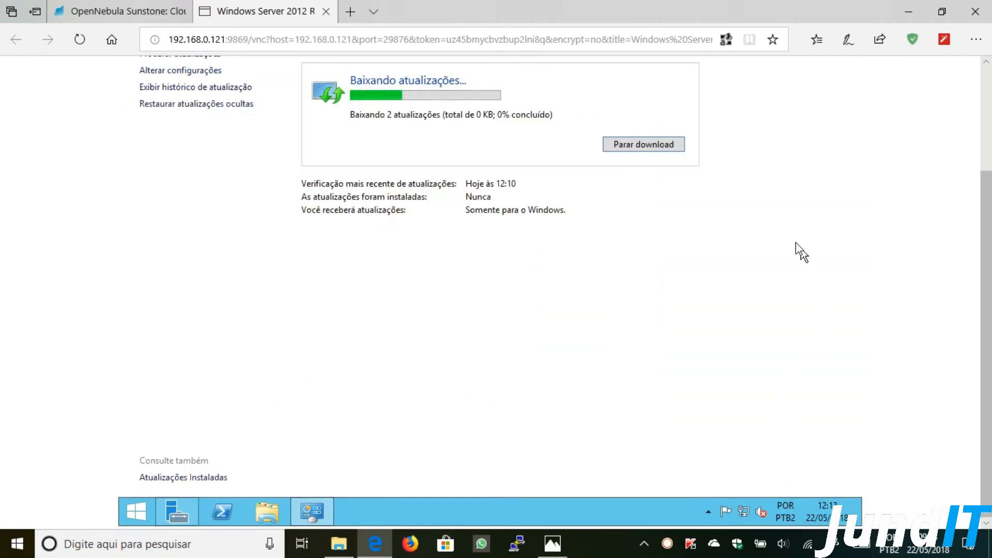
- Restart the VM now to finish installing the two updates
scroll(859, 243, "up", 2)
scroll(859, 310, "up", 2)
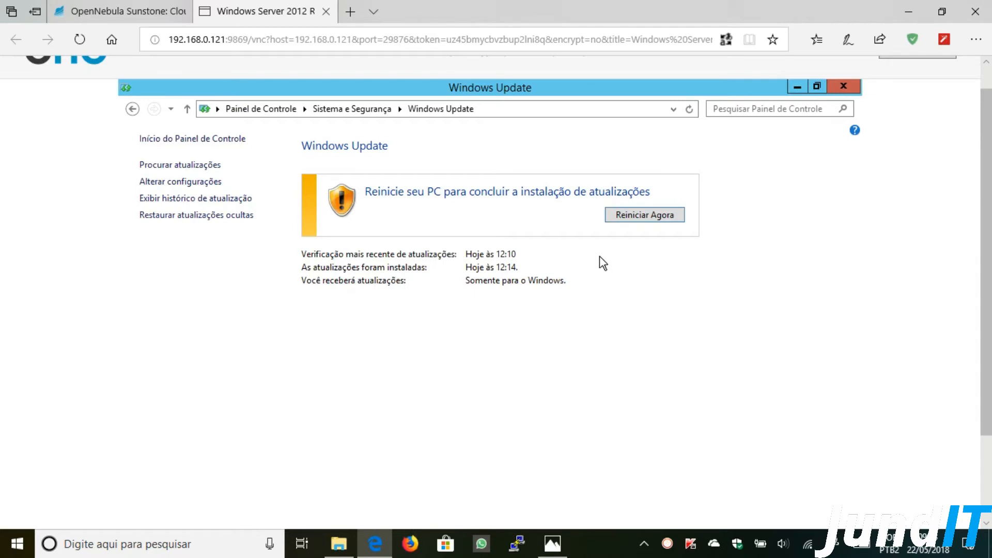
left_click(633, 219)
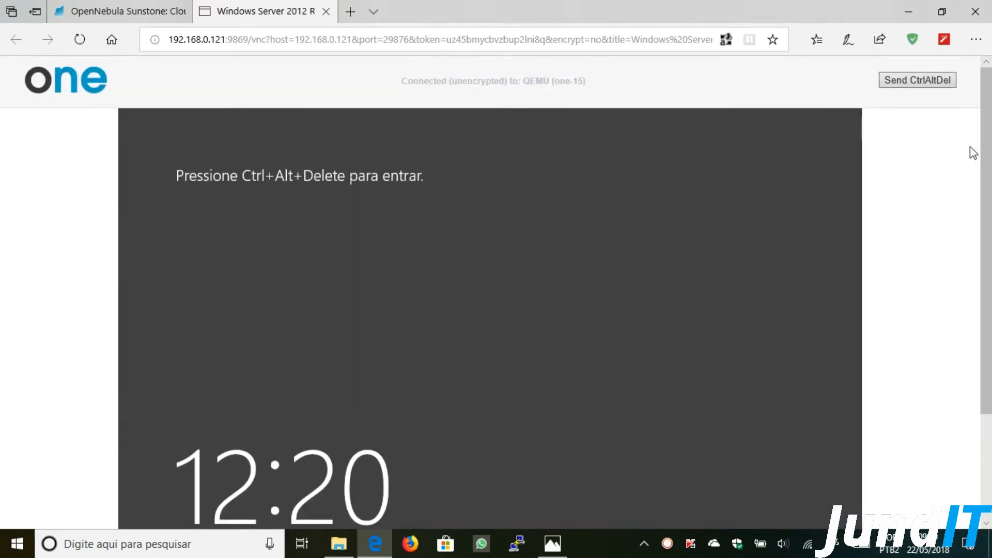
- Send Ctrl+Alt+Del and sign back in as Administrator with the account password
left_click(910, 83)
scroll(564, 238, "down", 1)
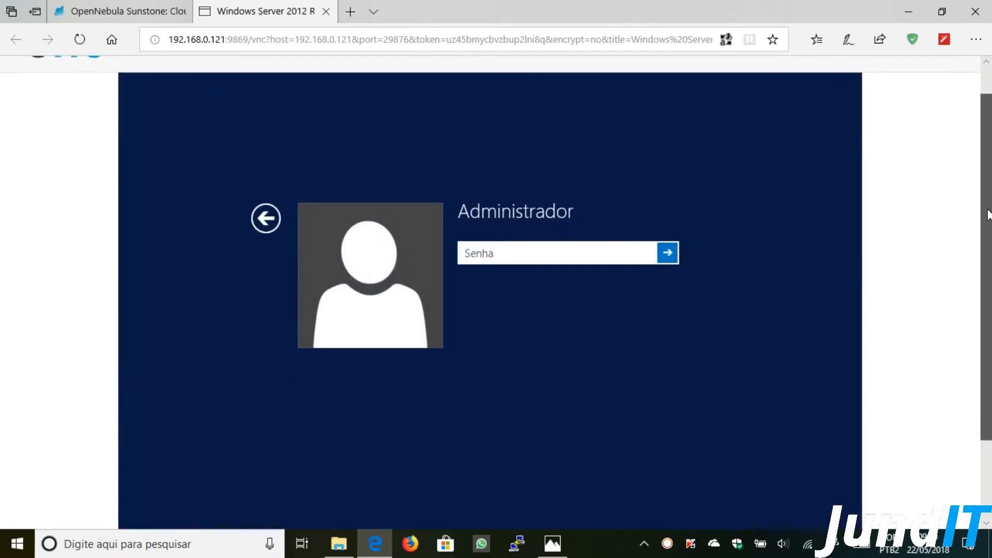
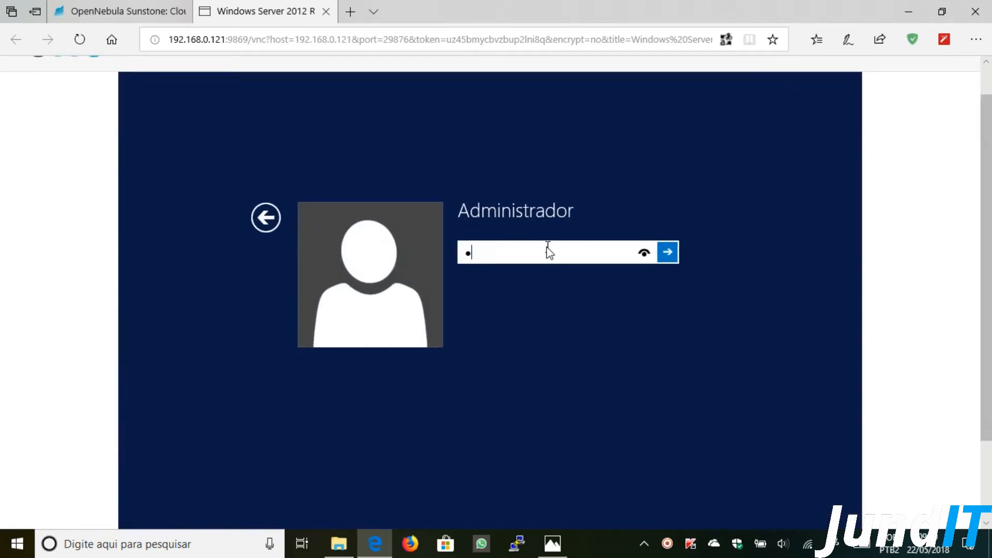
key("Return")
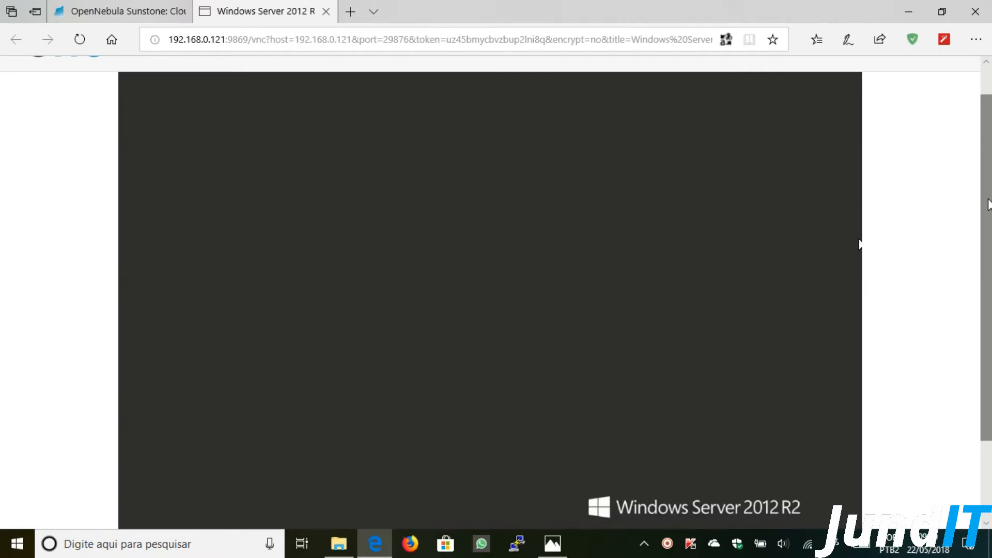
left_click(988, 41)
- Zoom the browser to 75% and open Windows Update via Painel de Controle > Sistema e Segurança
left_click(893, 126)
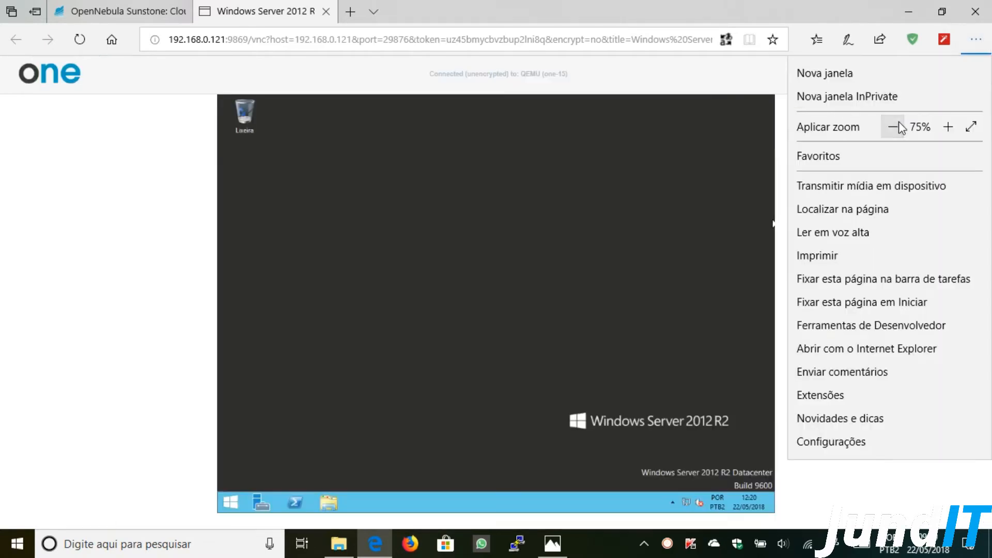
left_click(737, 71)
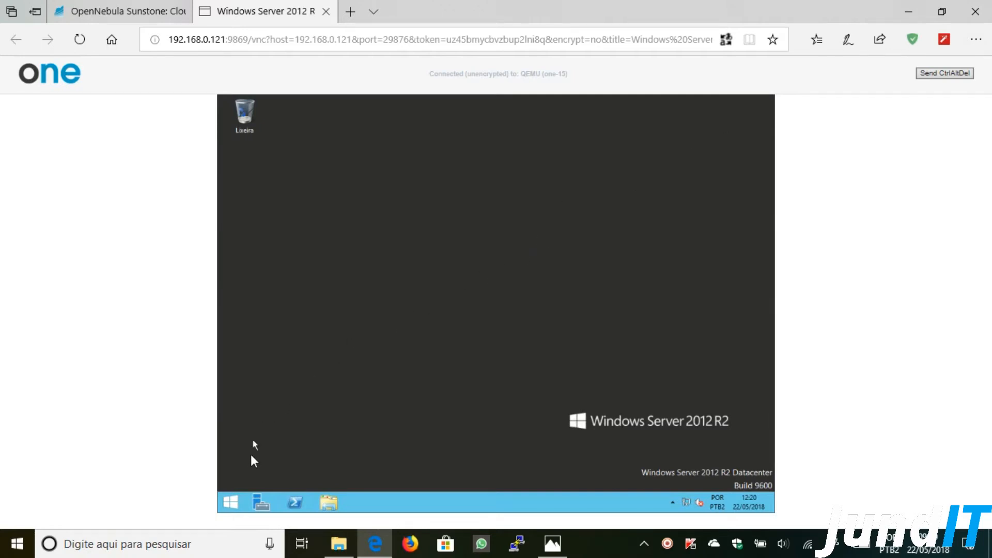
left_click(230, 503)
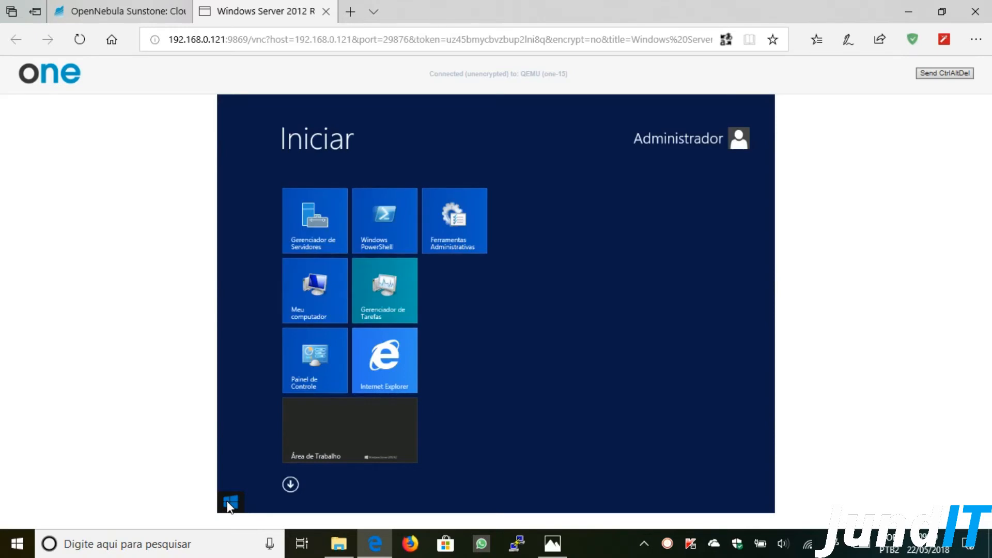
left_click(316, 371)
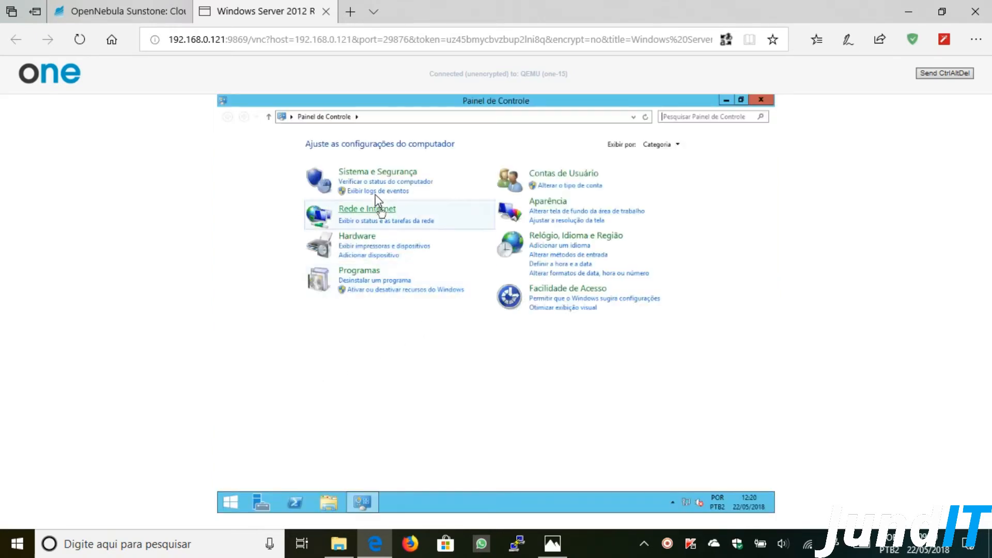
left_click(379, 174)
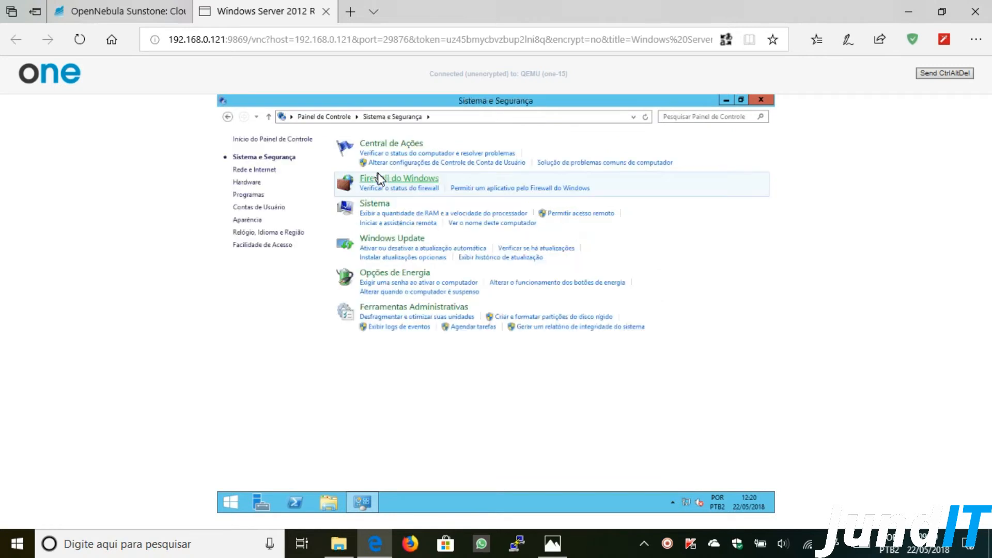
left_click(381, 239)
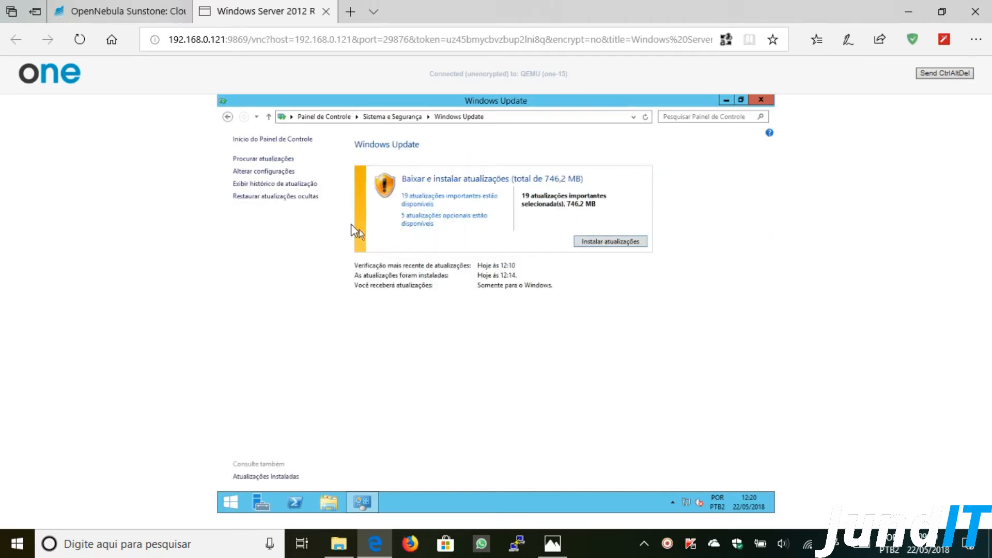
- Check the update history confirming both updates succeeded, then close Windows Update
left_click(279, 185)
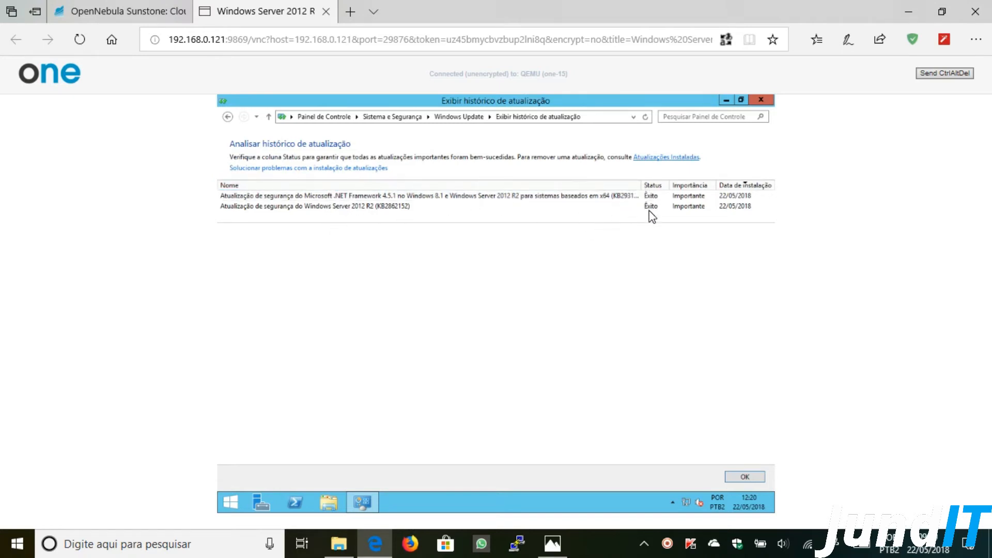
left_click(745, 477)
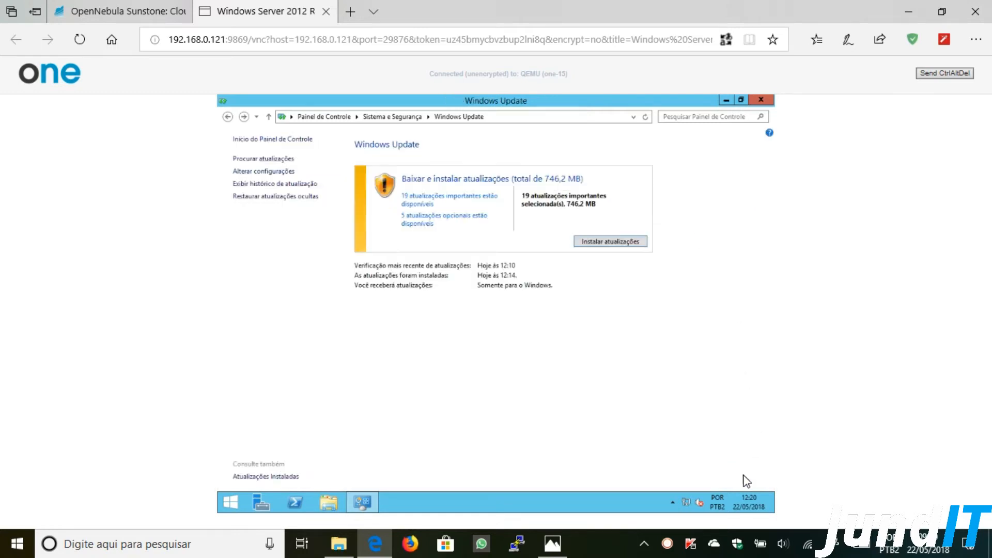
left_click(761, 101)
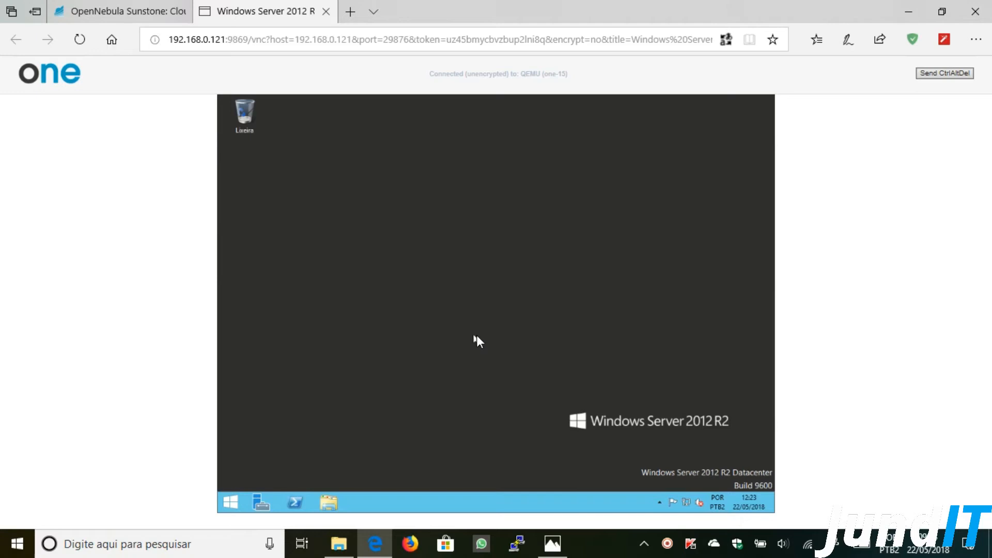
- Shut down the Windows guest via Configurações > Liga/Desliga > Desligar, then close the console tab
left_click(230, 502)
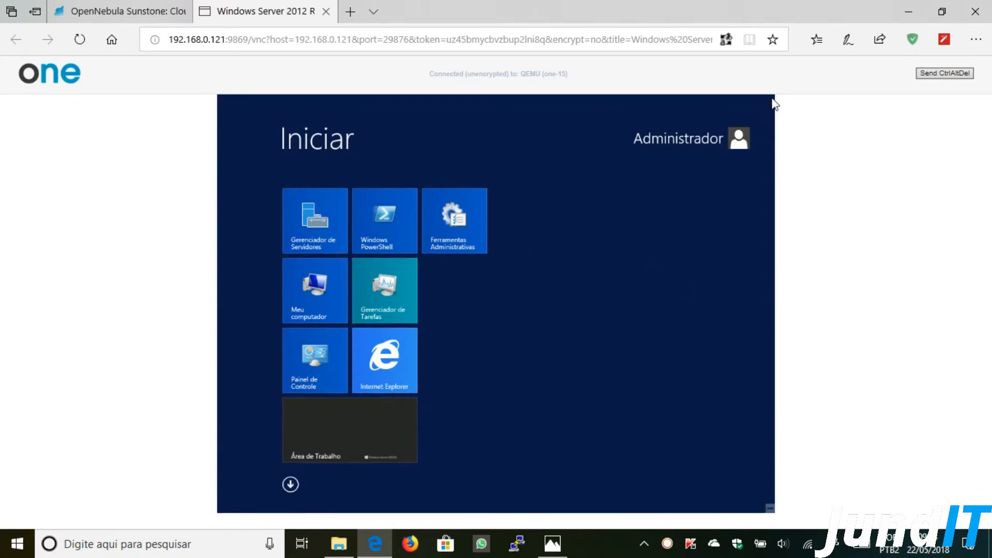
mouse_move(772, 98)
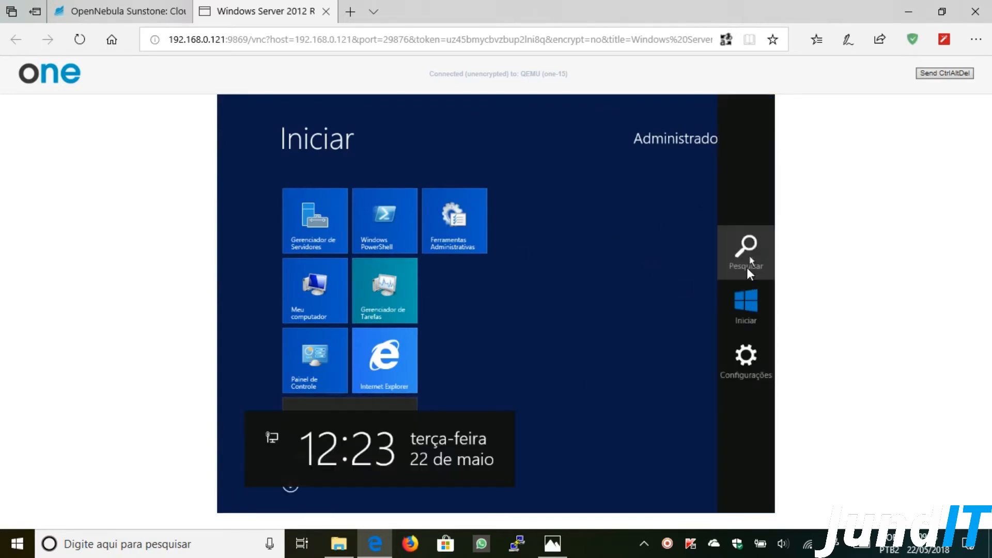
left_click(750, 363)
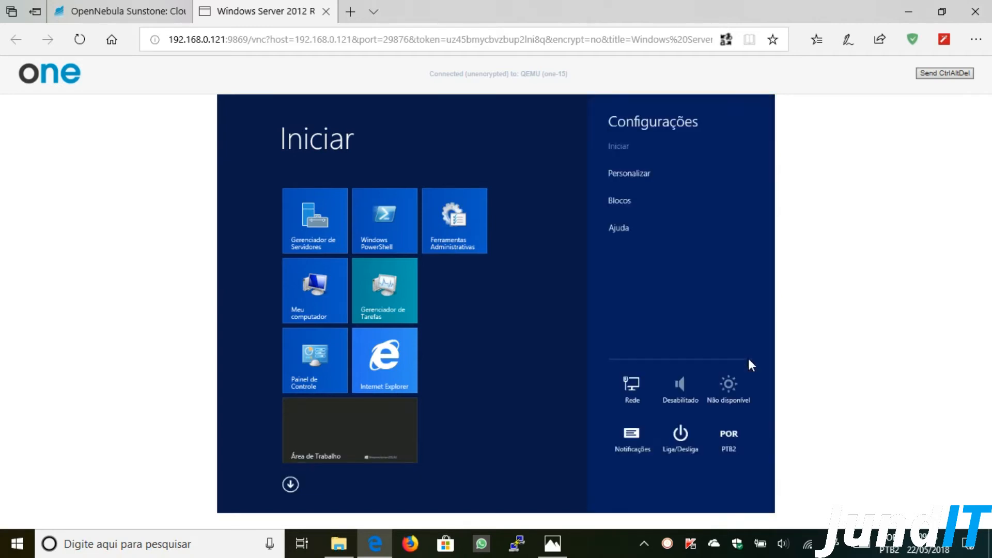
left_click(685, 433)
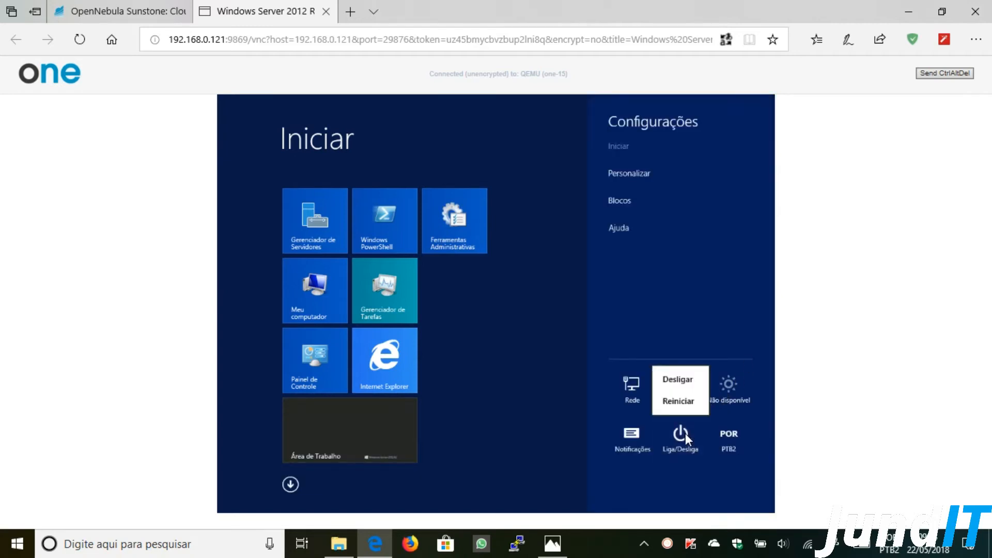
left_click(680, 384)
left_click(725, 399)
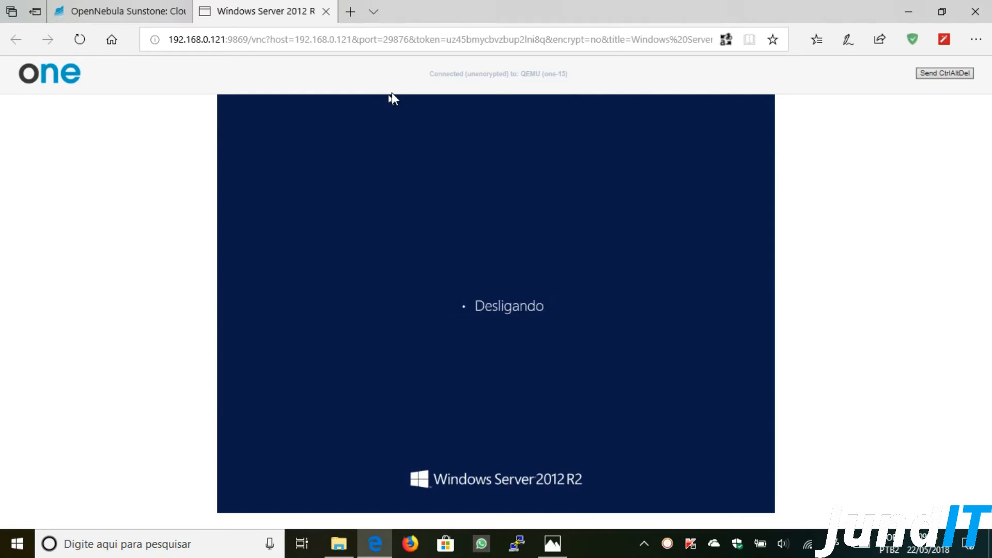
key("ctrl+w")
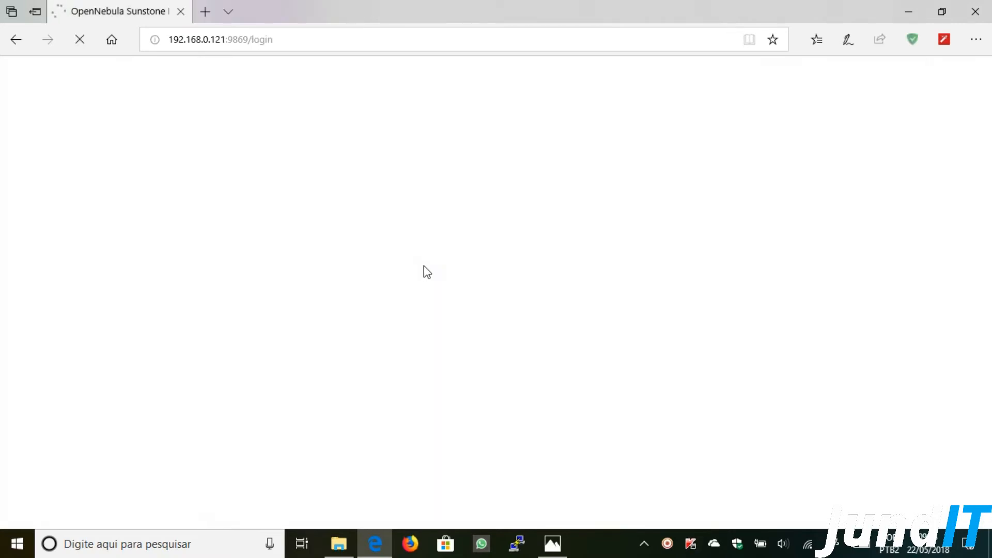
- Log in to Sunstone as oneadmin with the account password
left_click(437, 288)
key("Tab")
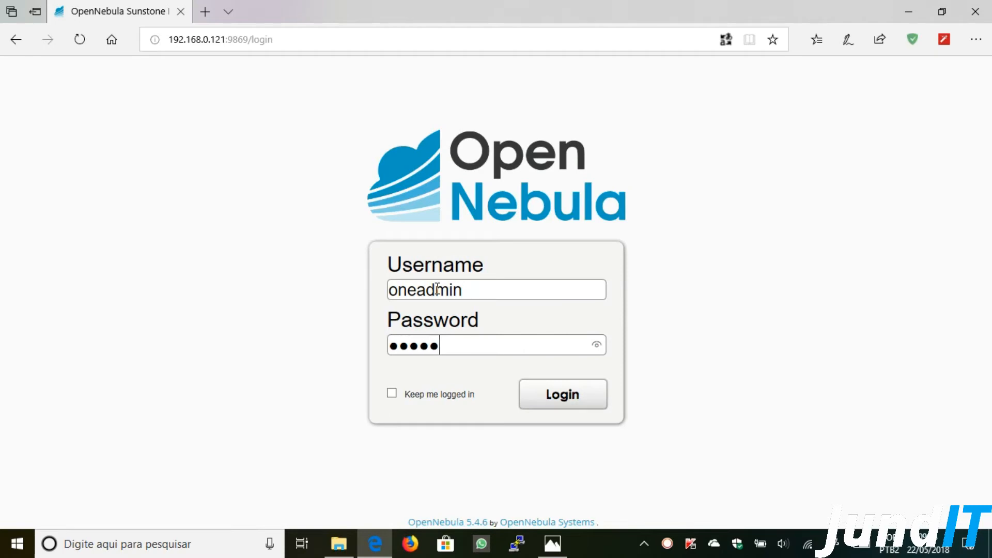
key("Return")
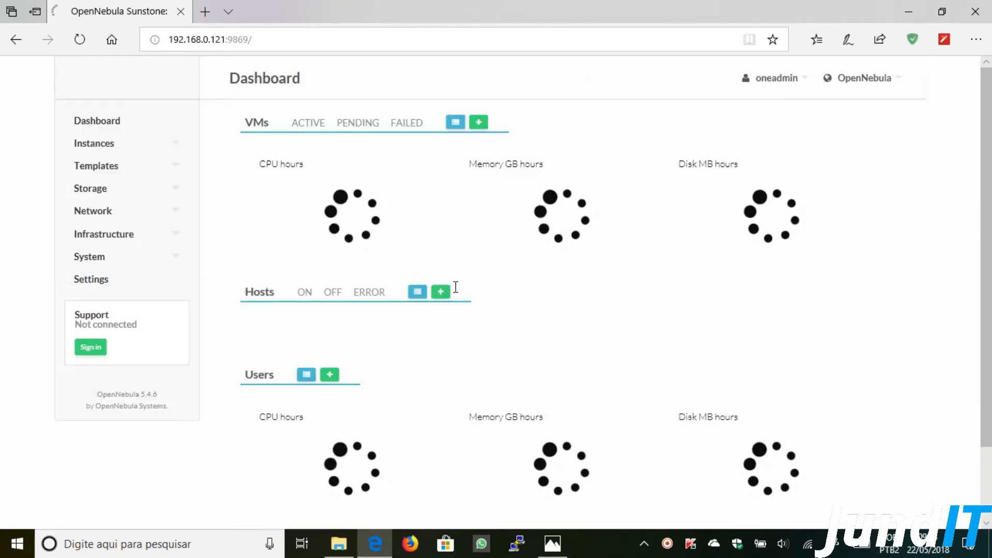
- Open the details of VM 15, Windows Server 2012 R2, from Instances > VMs
left_click(173, 146)
left_click(106, 165)
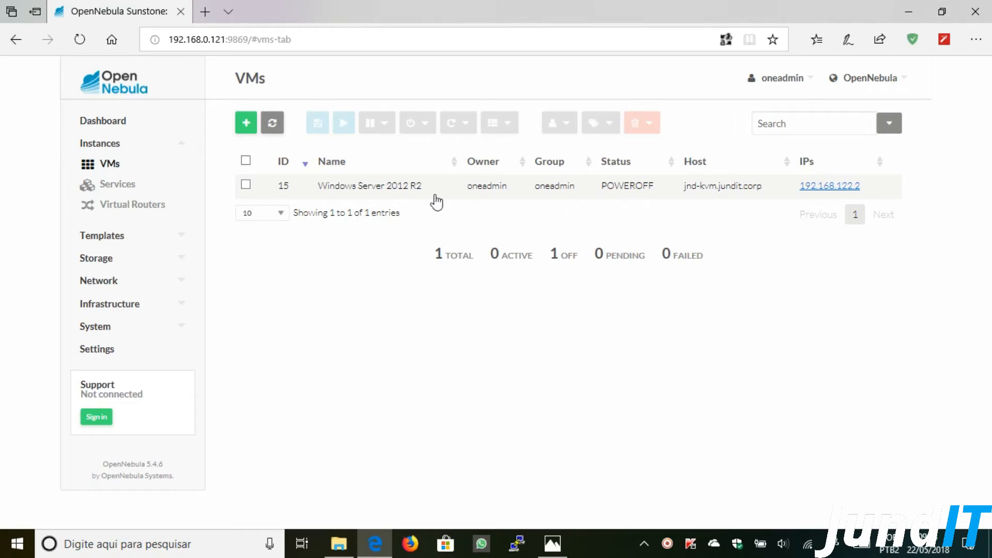
left_click(348, 187)
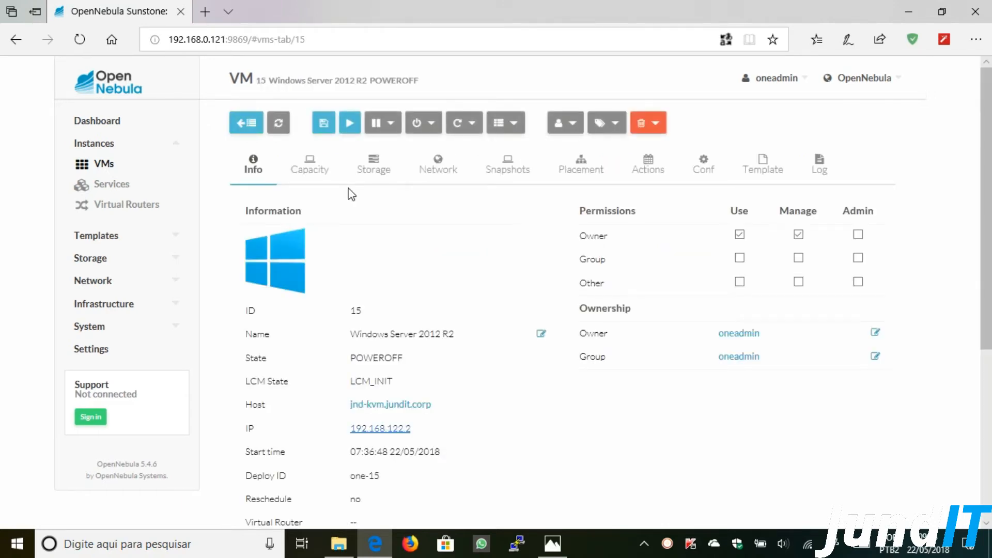
- Save VM 15's disk 1 as a new image named 'Windows Server 2012 R2 sem Sysprep'
left_click(386, 173)
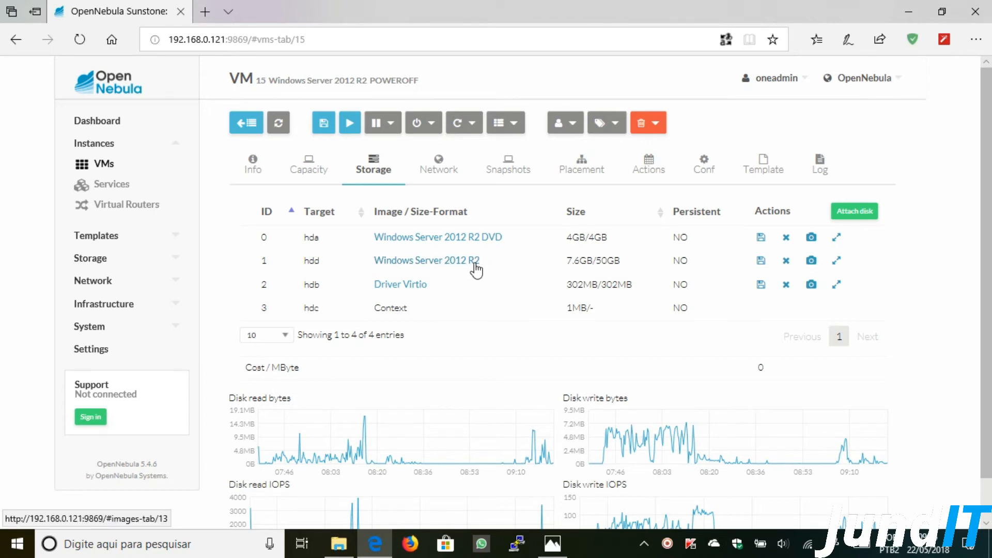
left_click(762, 261)
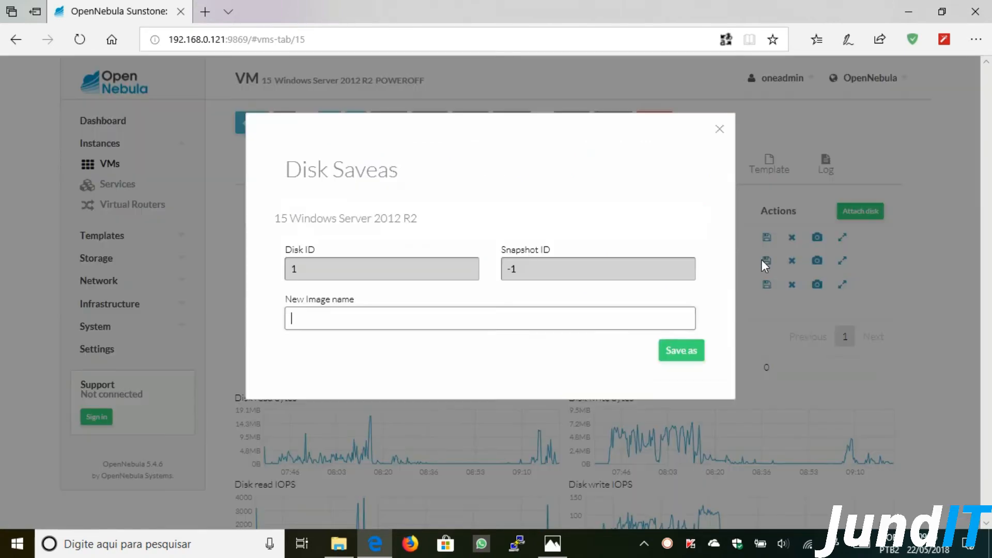
left_click(342, 309)
type("Windows Serve")
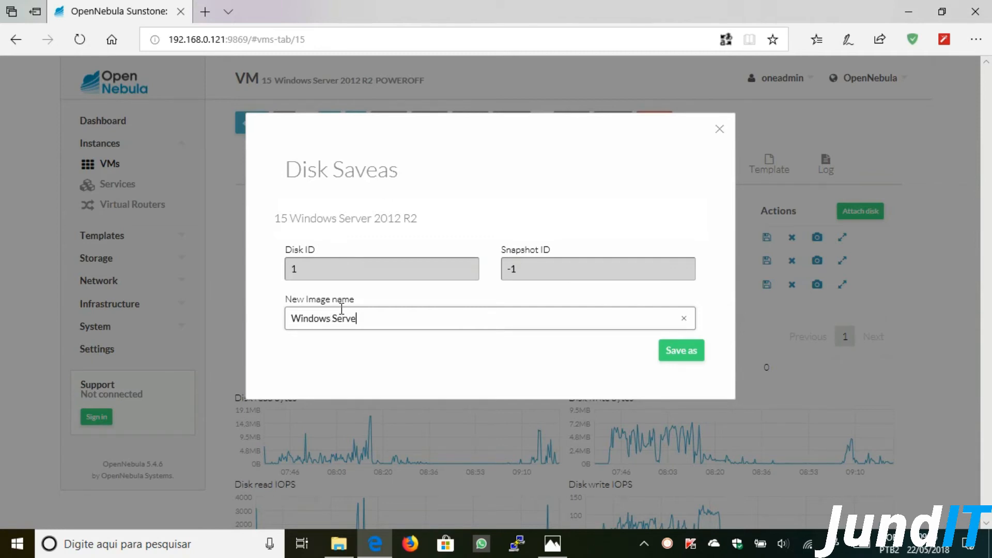
type("r 2012 R2 sem Sysprep")
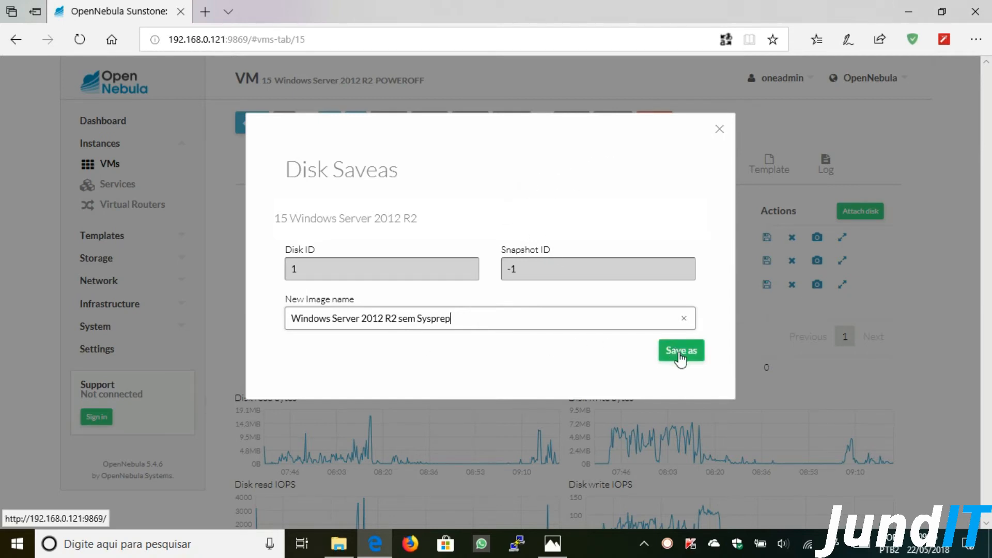
left_click(680, 356)
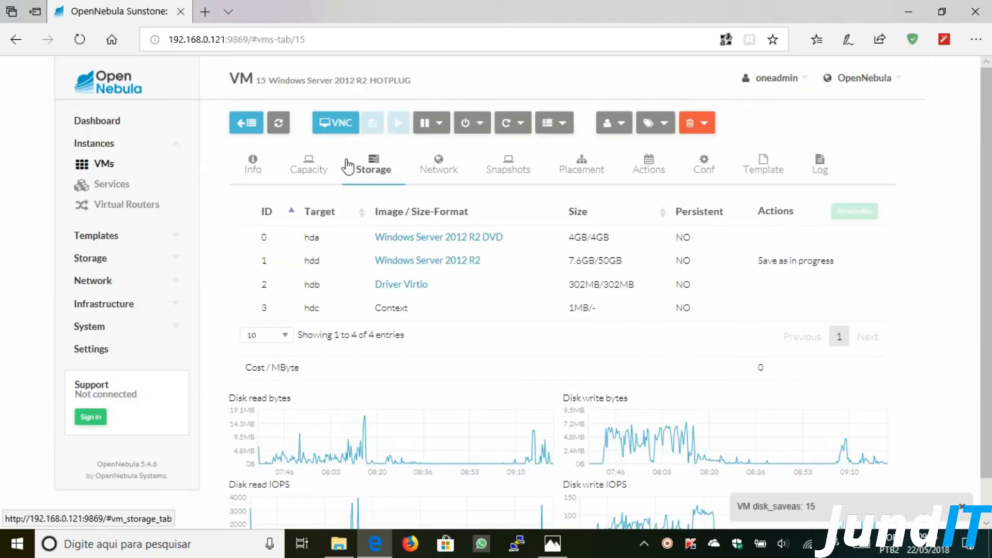
- Refresh the VMs list, confirm image 14 'Windows Server 2012 R2 sem Sysprep' is READY, then return to VMs
left_click(245, 124)
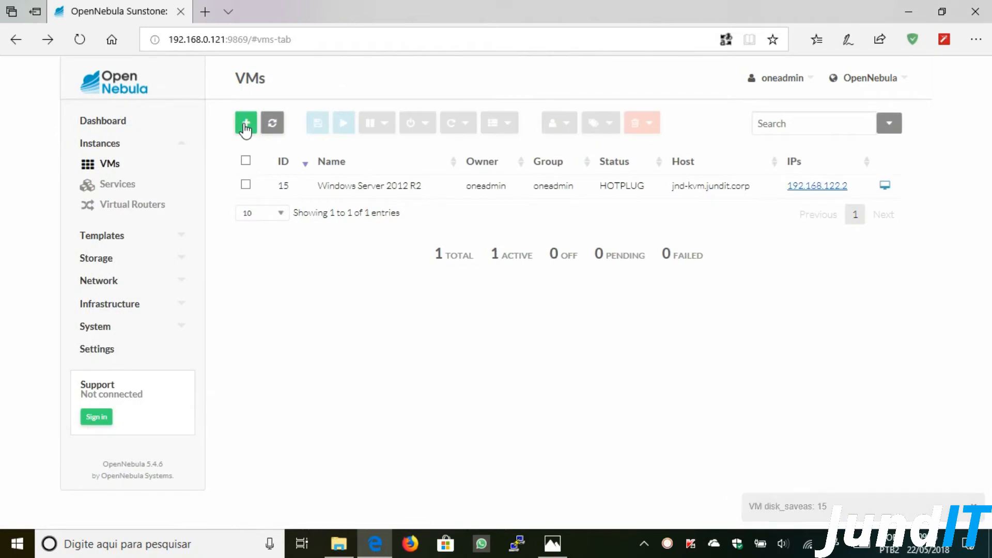
left_click(270, 129)
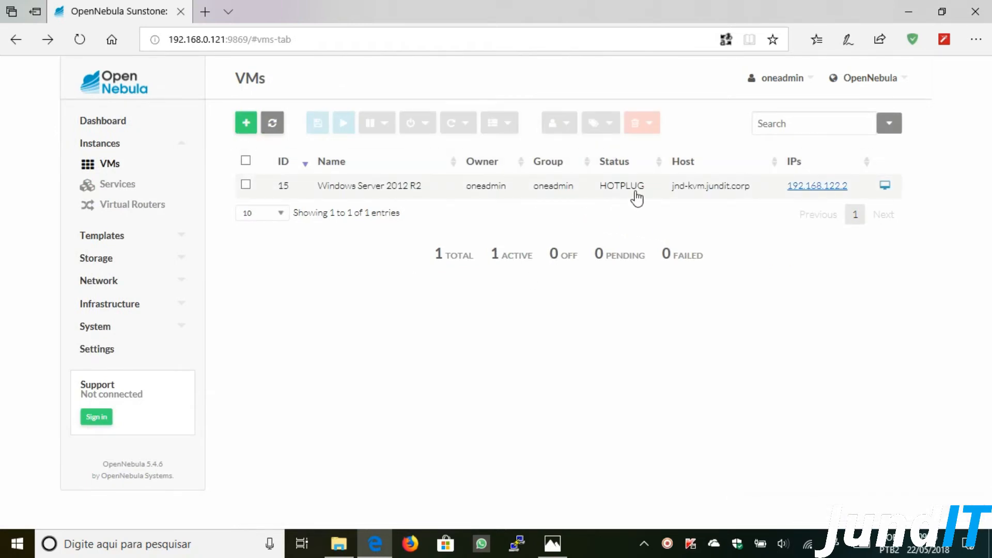
left_click(172, 259)
left_click(106, 300)
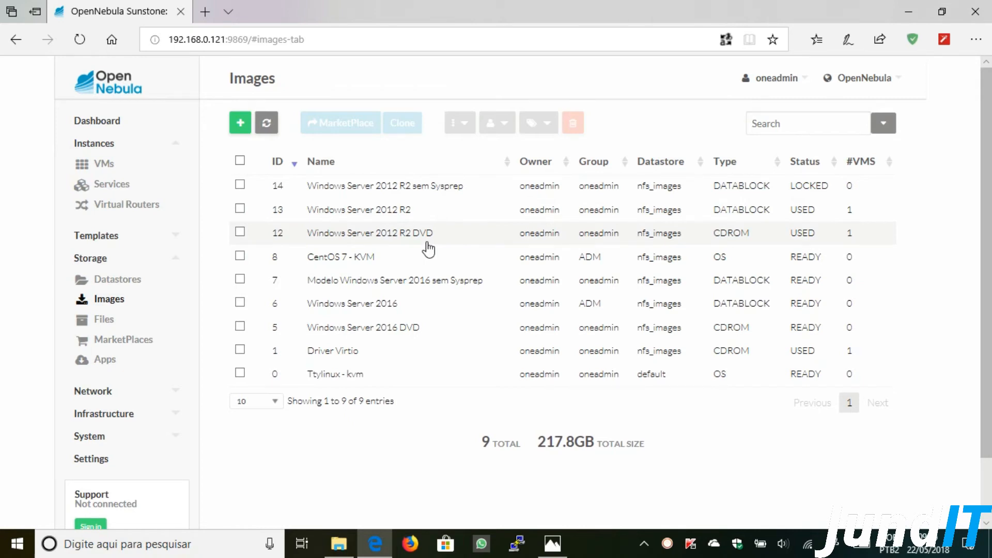
left_click(421, 447)
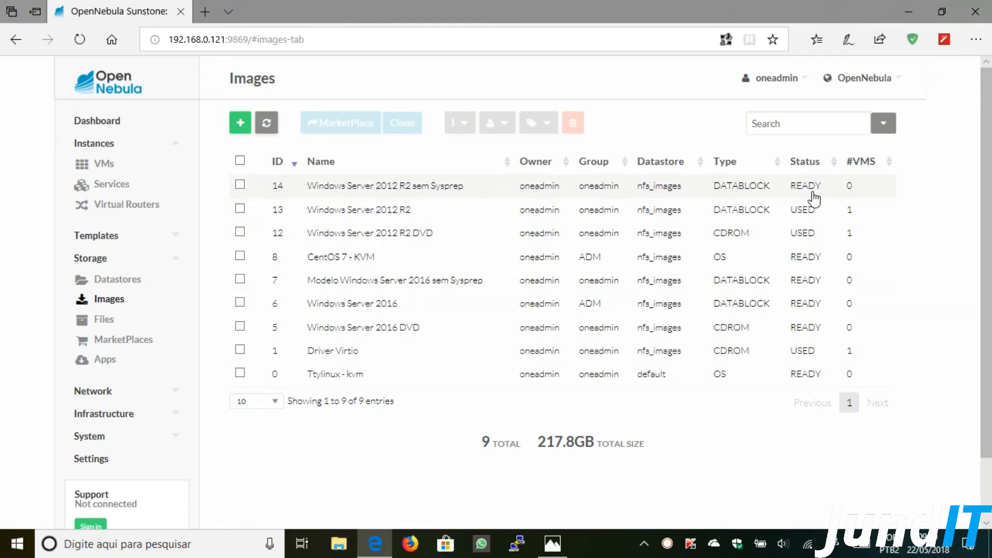
left_click(102, 165)
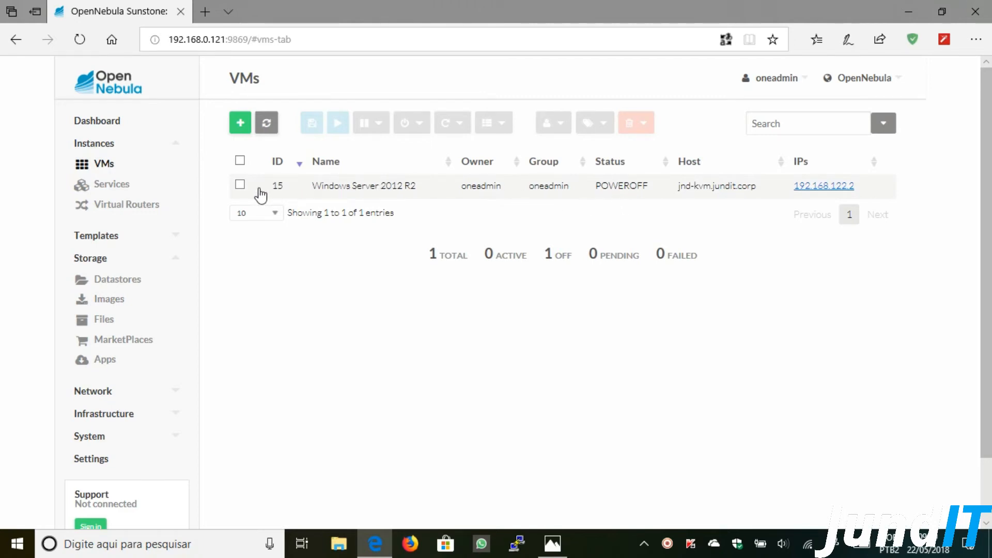
- Resume VM 15, refresh until it shows RUNNING, and connect its VNC console
left_click(342, 186)
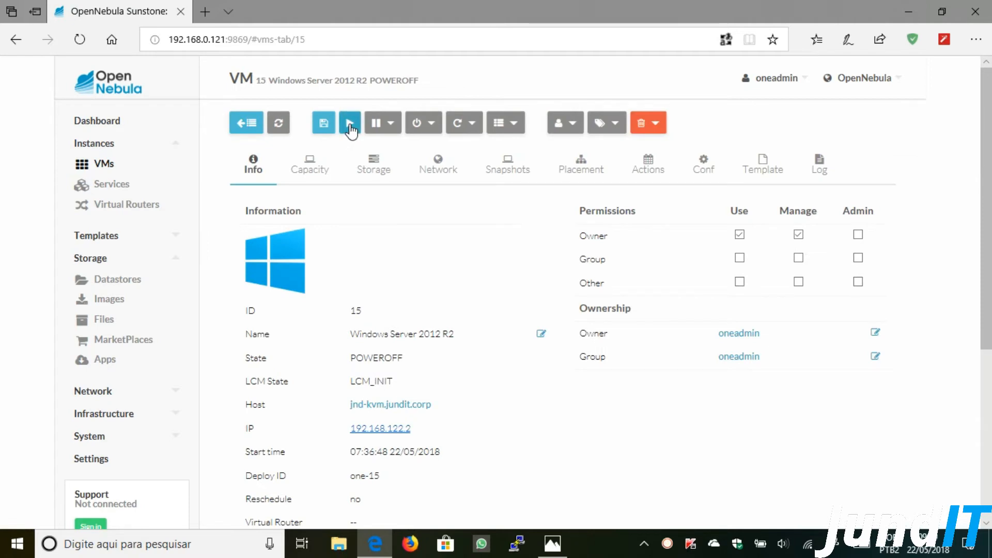
left_click(350, 124)
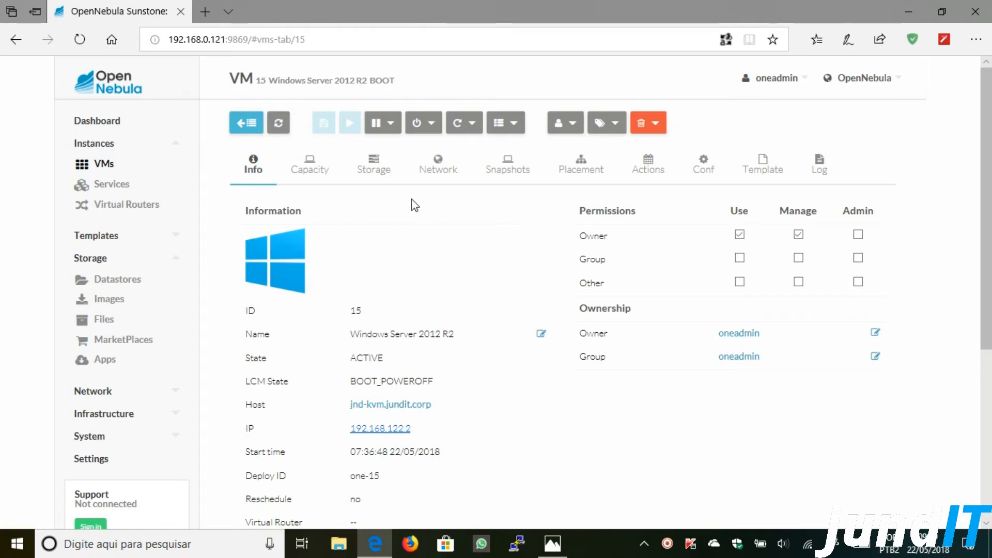
left_click(279, 126)
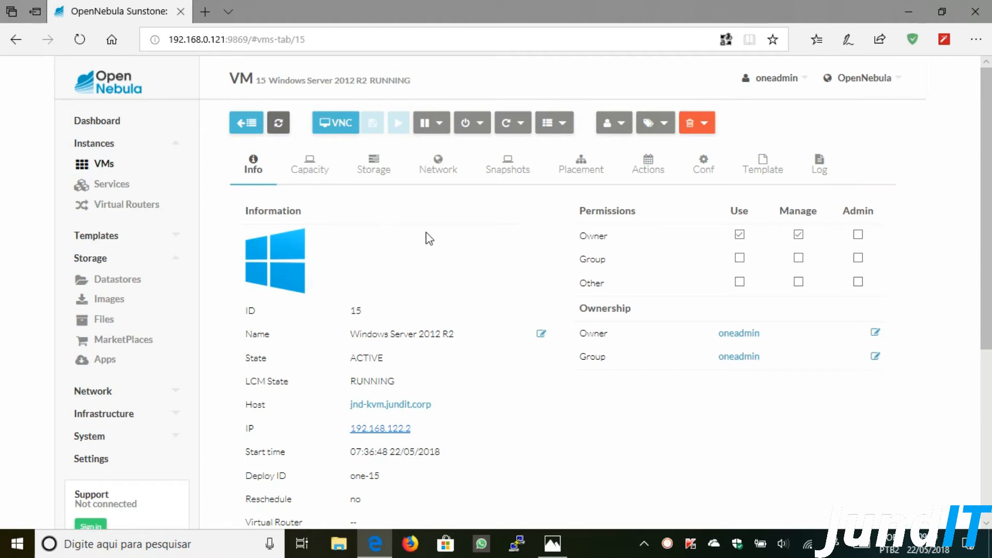
left_click(343, 129)
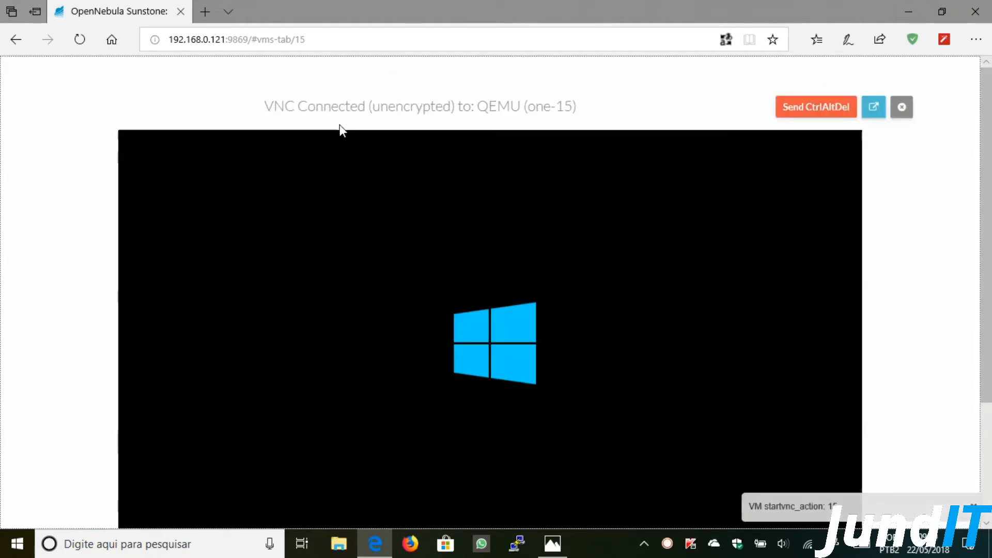
- Pop the VNC console out to its own tab and sign in as Administrador with the password
left_click(873, 109)
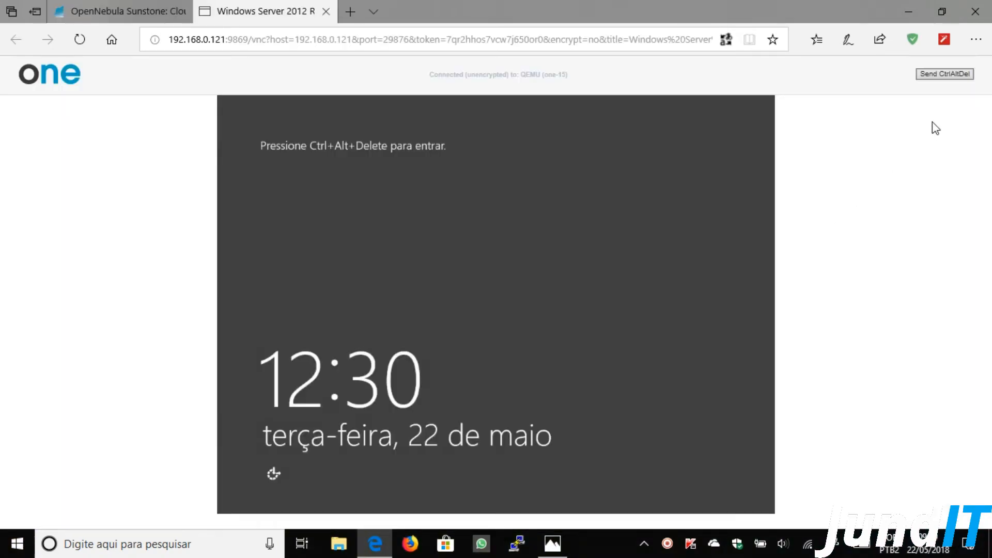
left_click(950, 76)
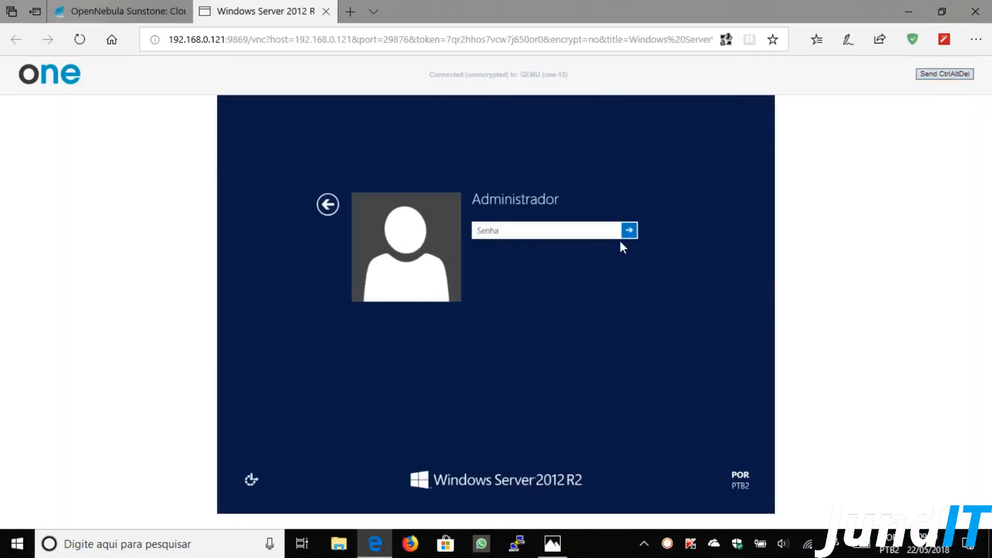
type("••")
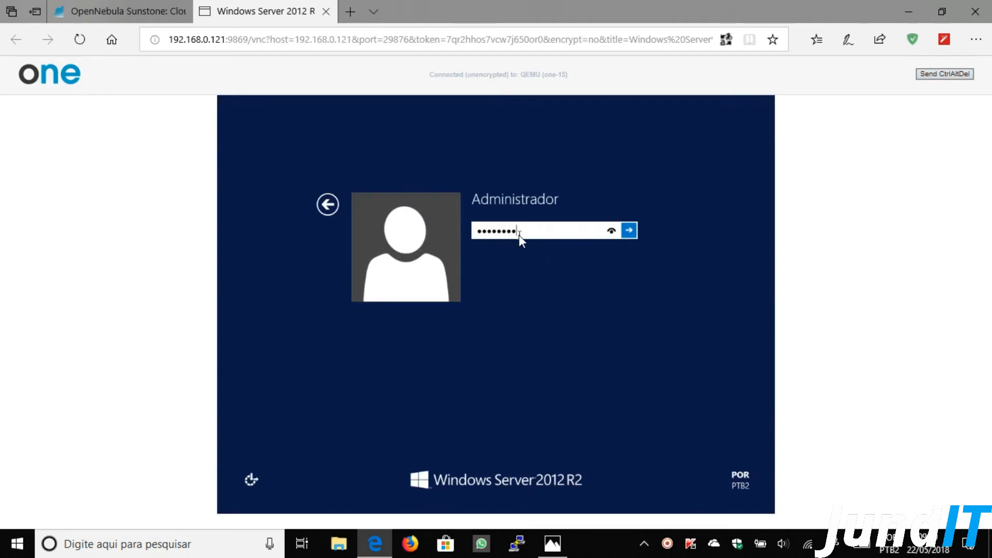
key("Return")
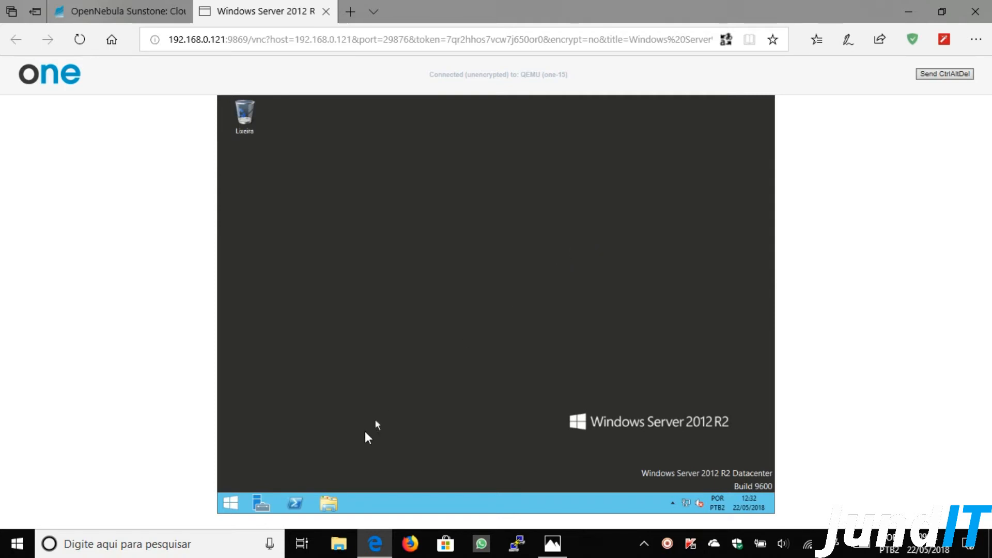
- Browse the guest's File Explorer to C:\Windows\System32\Sysprep
left_click(328, 504)
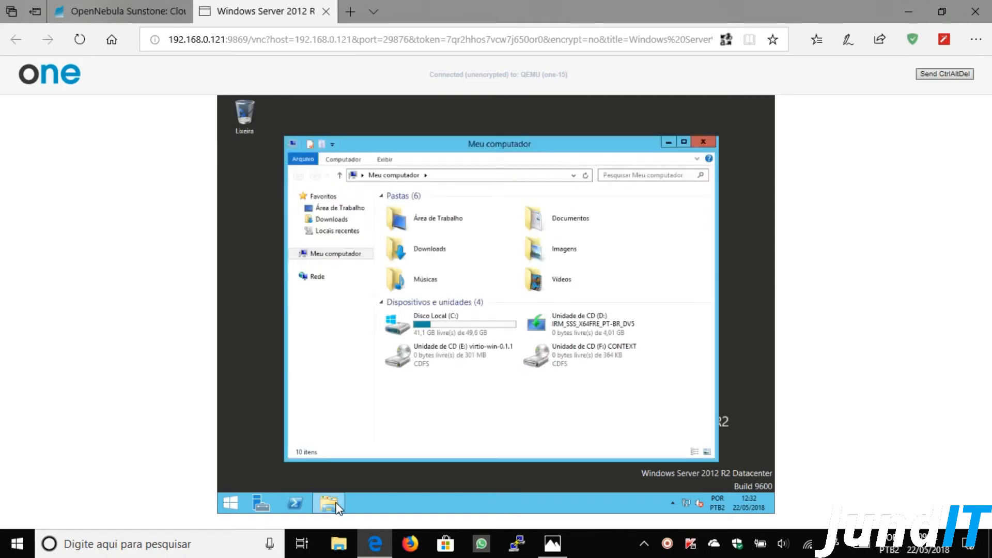
double_click(423, 331)
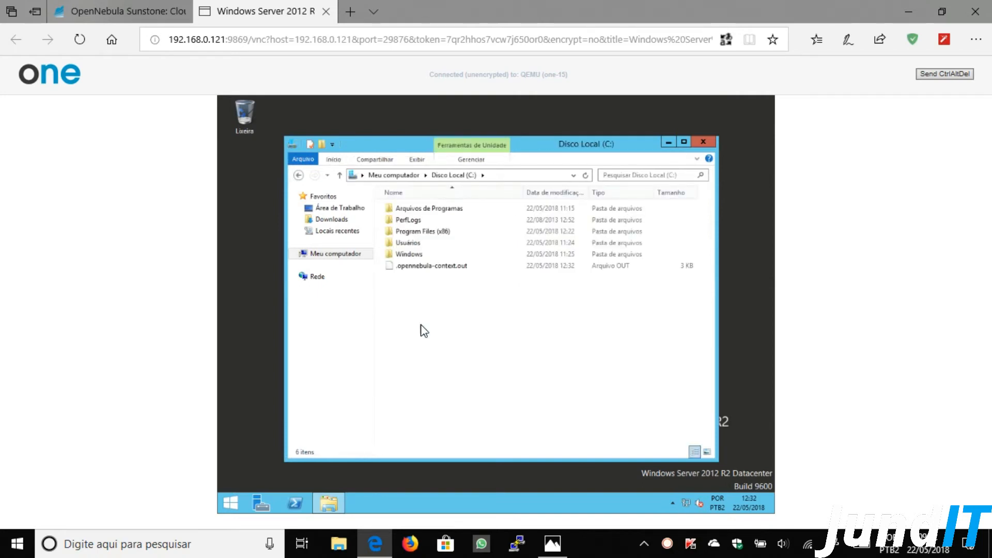
double_click(412, 255)
scroll(446, 377, "down", 11)
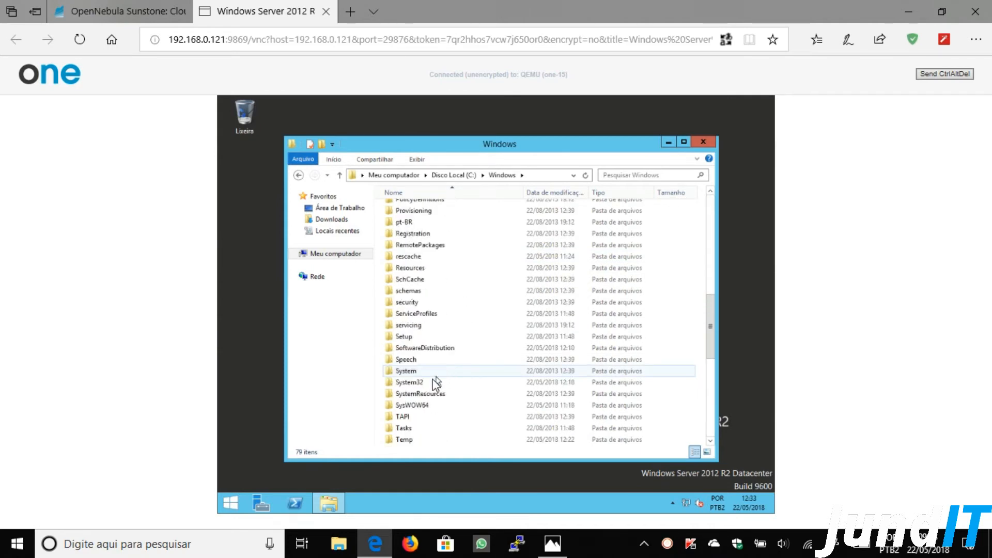
double_click(424, 385)
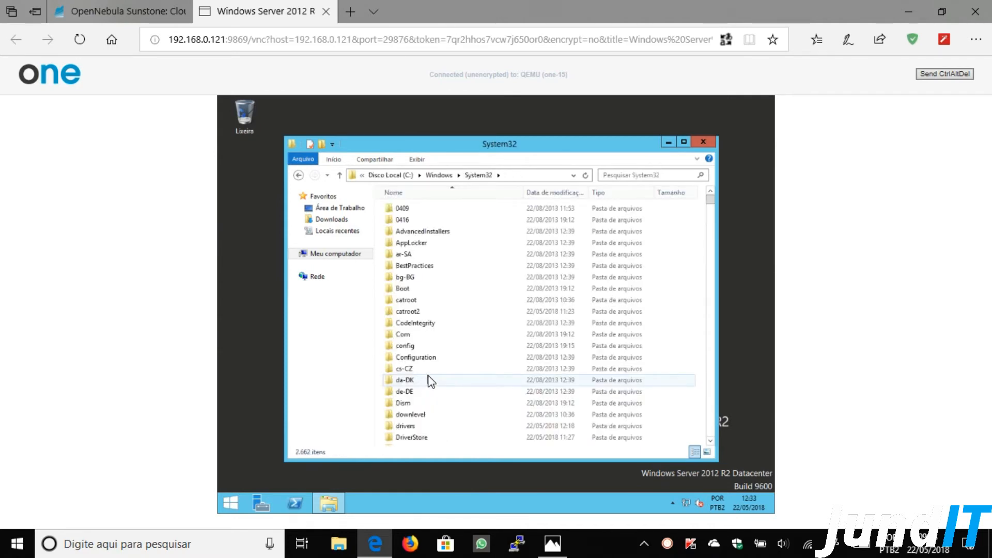
scroll(426, 385, "down", 7)
scroll(430, 382, "down", 10)
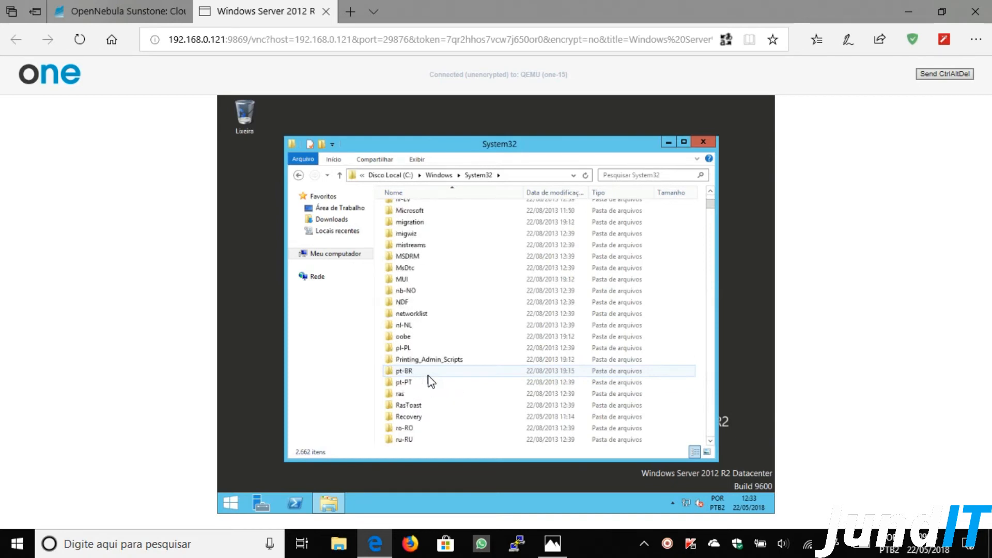
scroll(430, 381, "down", 2)
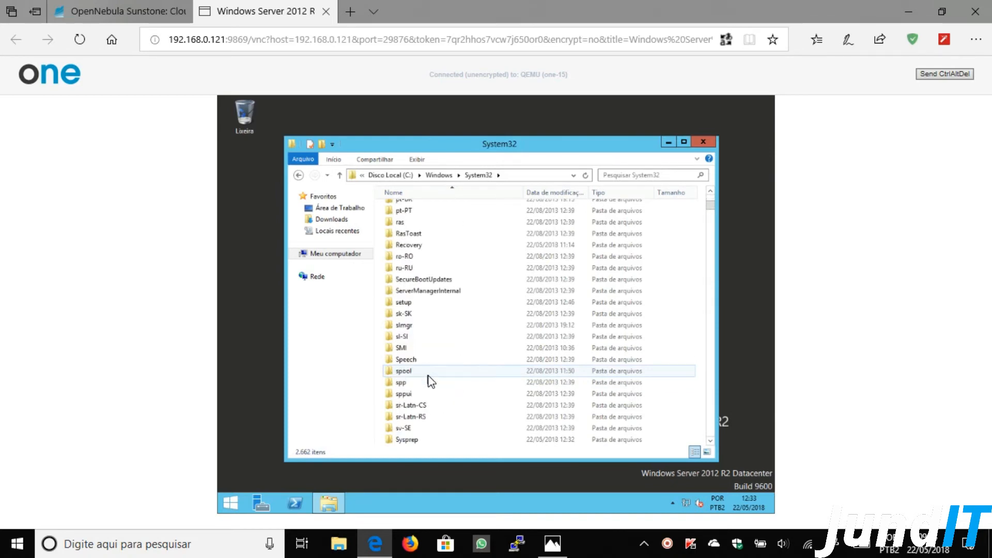
scroll(430, 381, "down", 2)
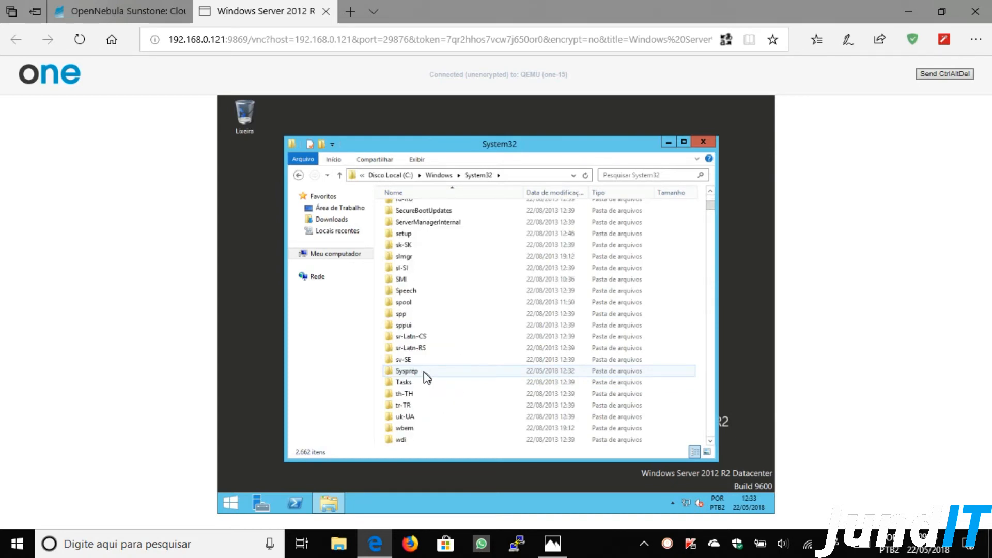
double_click(421, 376)
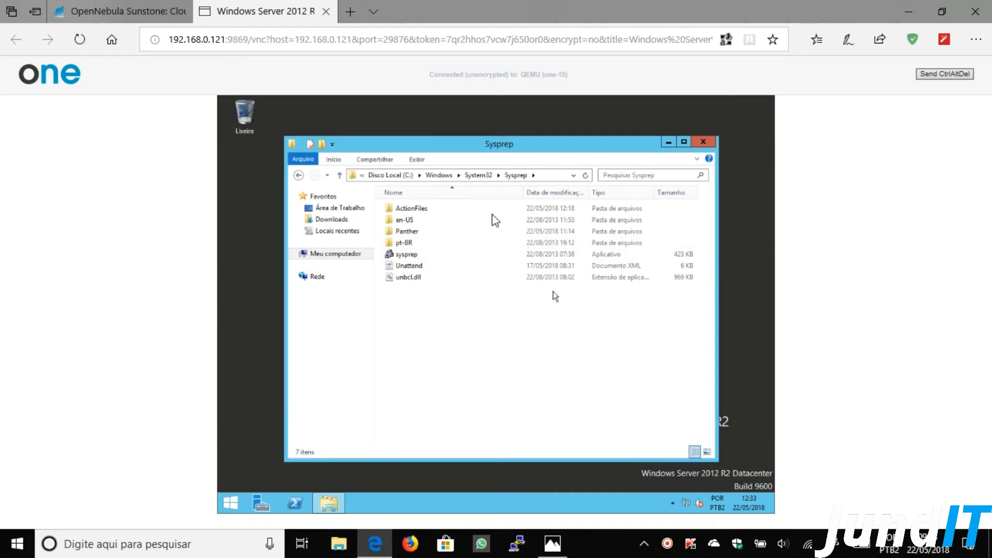
- Show the Sysprep folder as large icons and maximize the window
left_click(420, 160)
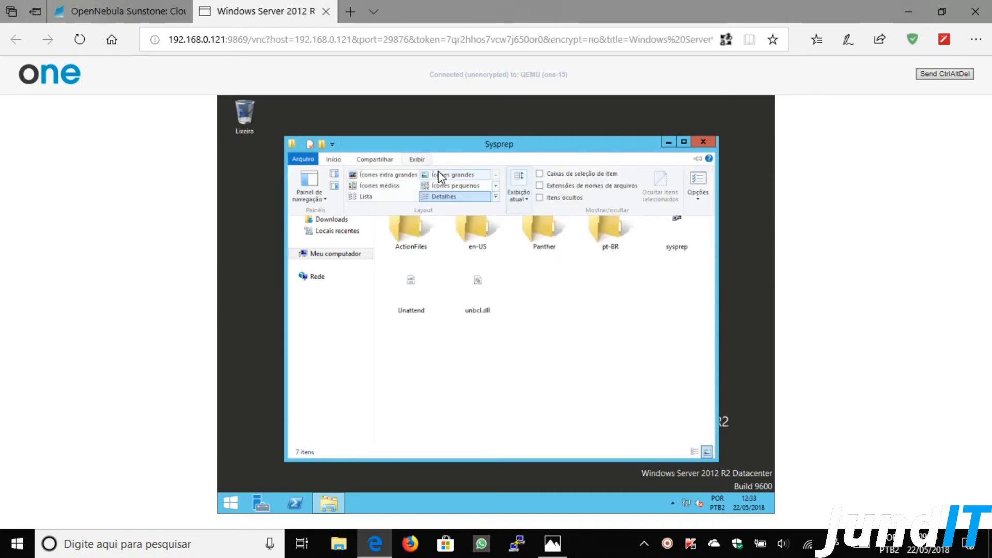
left_click(437, 172)
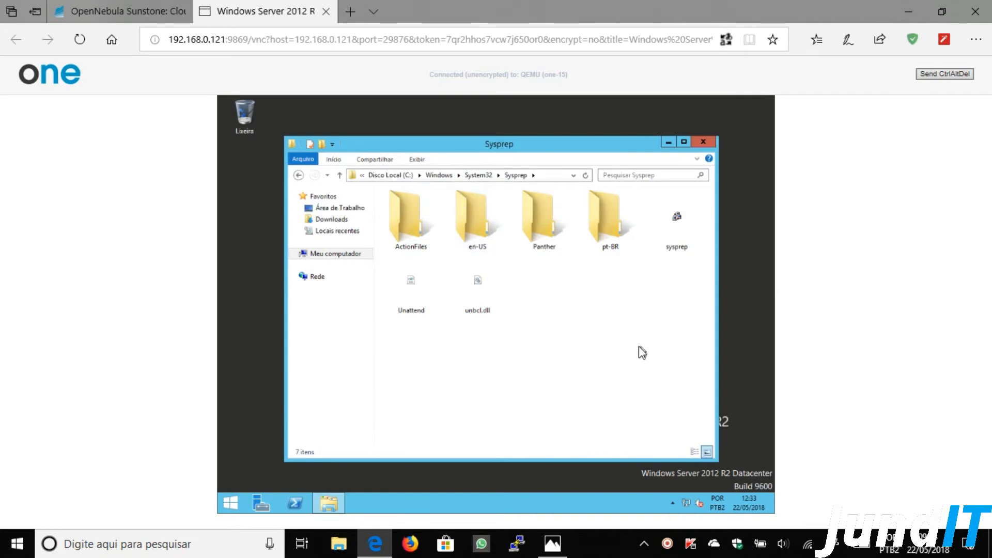
left_click(684, 142)
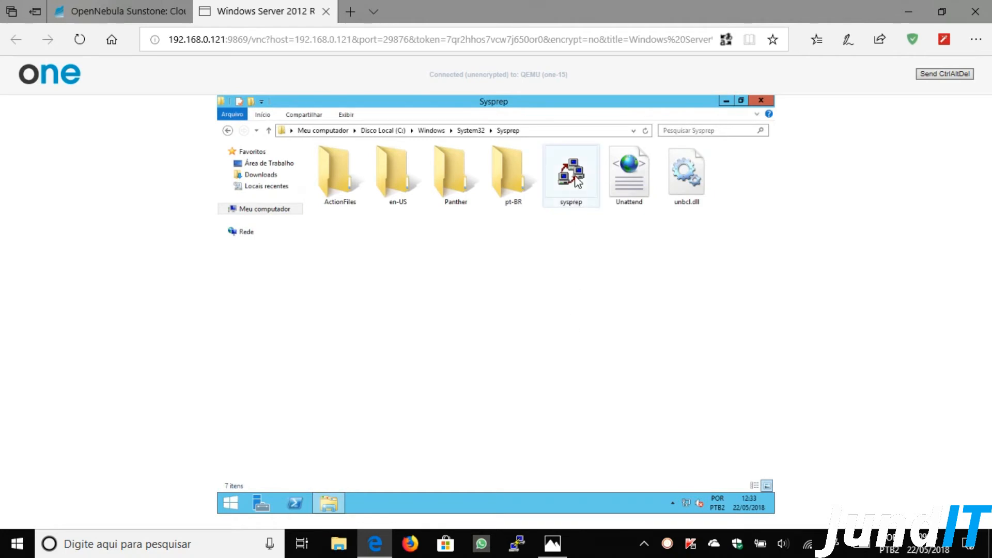
- Select and deselect the Unattend file, then minimize the Sysprep folder window
mouse_move(577, 181)
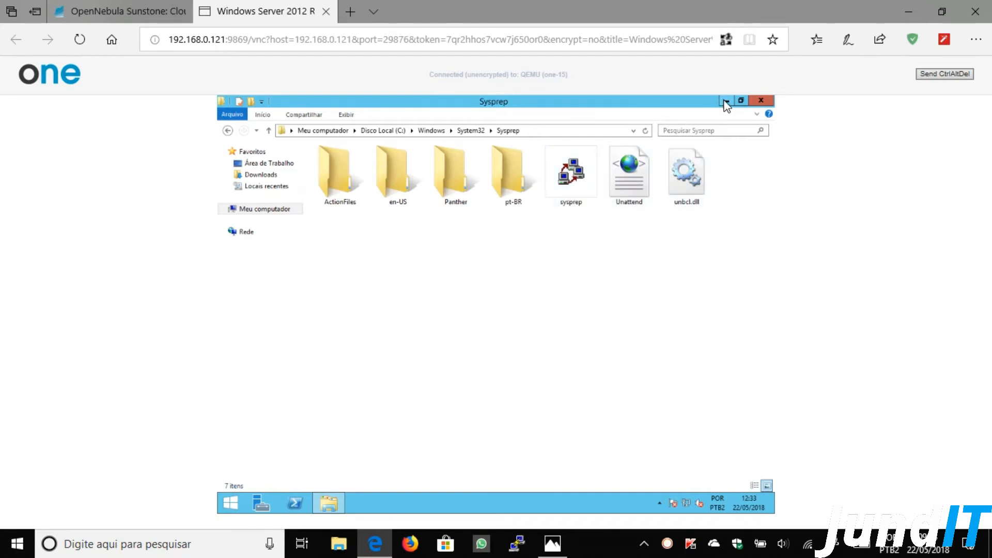
left_click(633, 183)
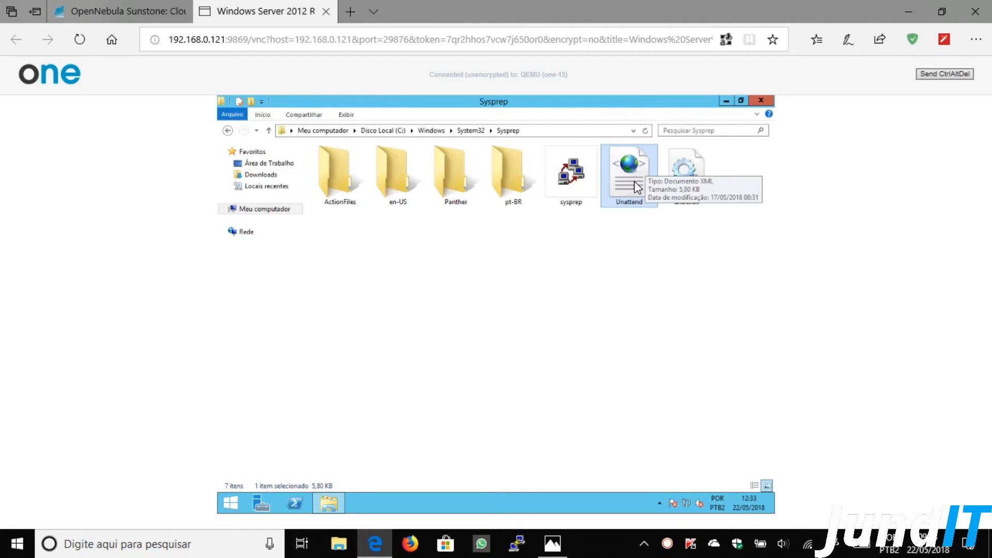
left_click(627, 264)
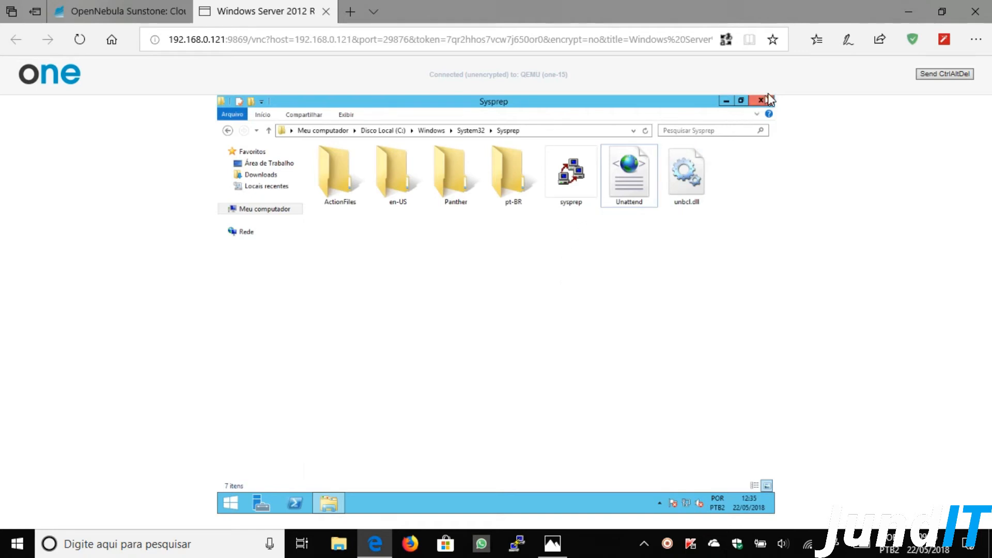
left_click(728, 100)
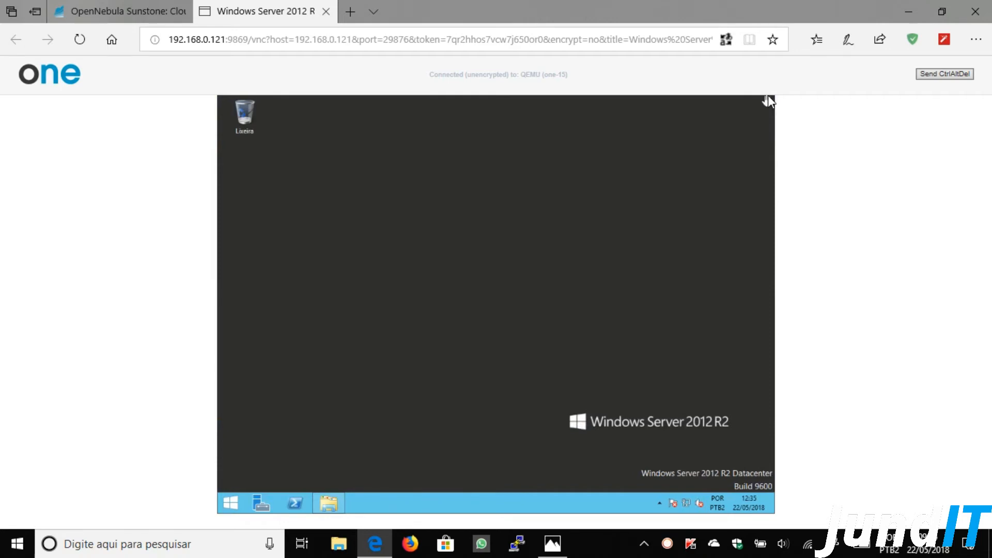
- Launch a Command Prompt in the guest by searching 'cmd' from the charms bar
mouse_move(771, 100)
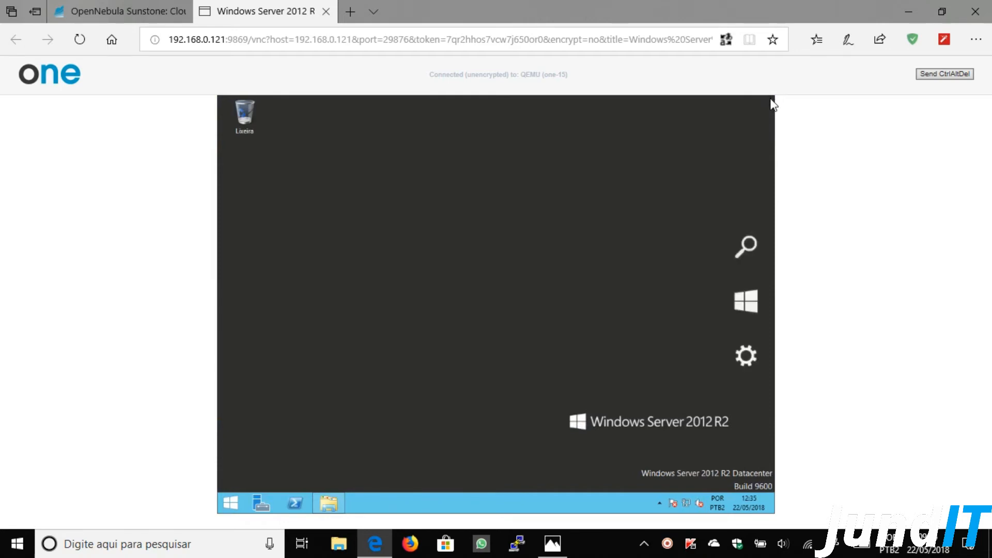
mouse_move(746, 232)
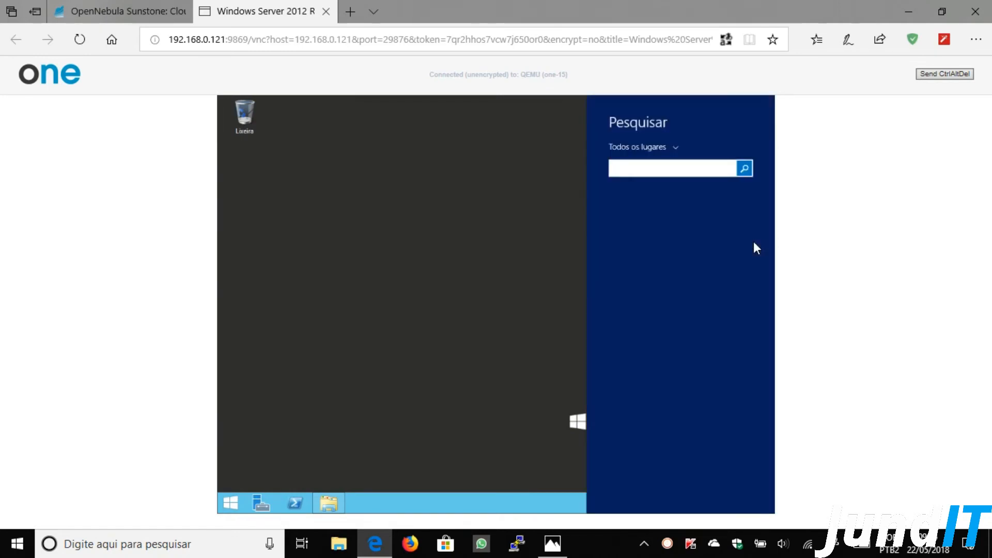
type("cmd")
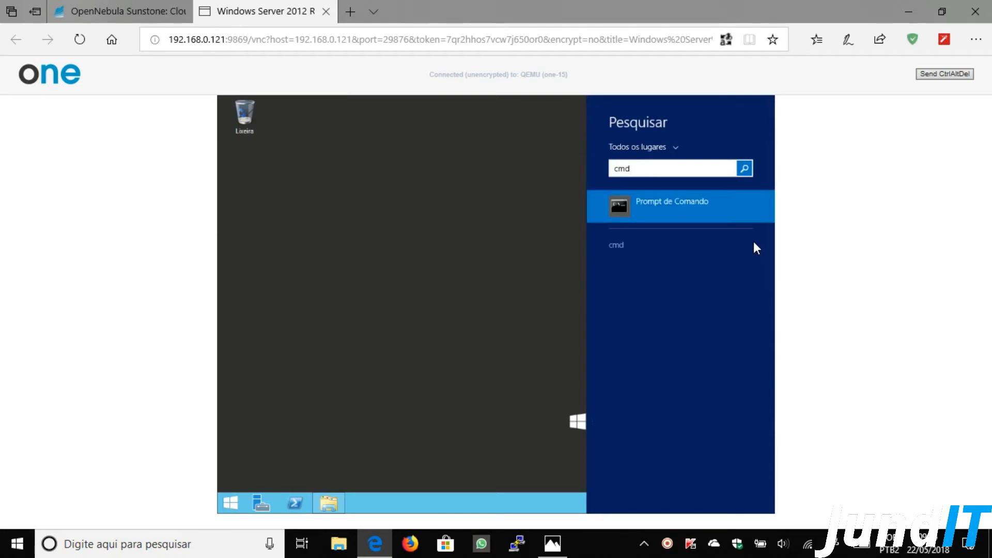
key("Return")
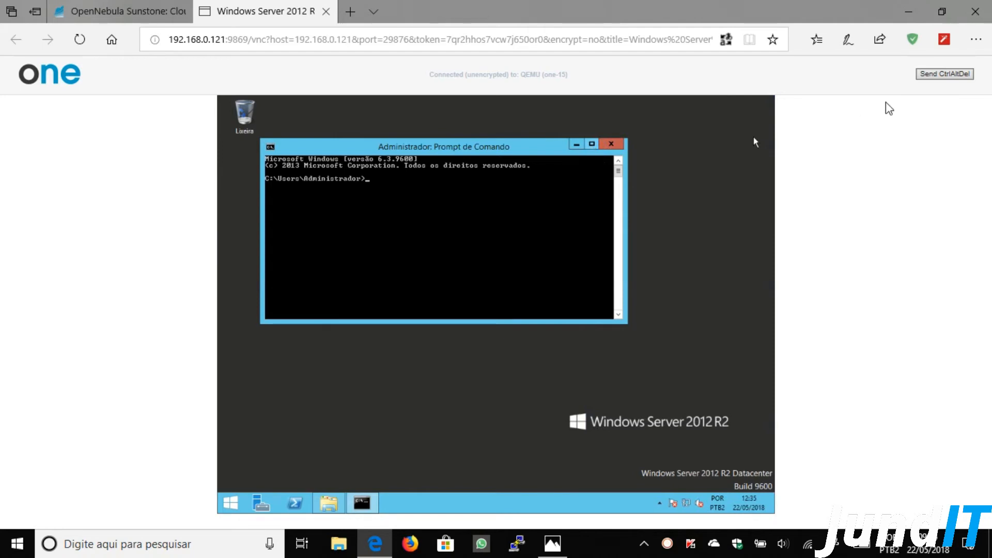
- Set the browser zoom to 125% and move the Command Prompt window up and right
left_click(976, 39)
left_click(947, 126)
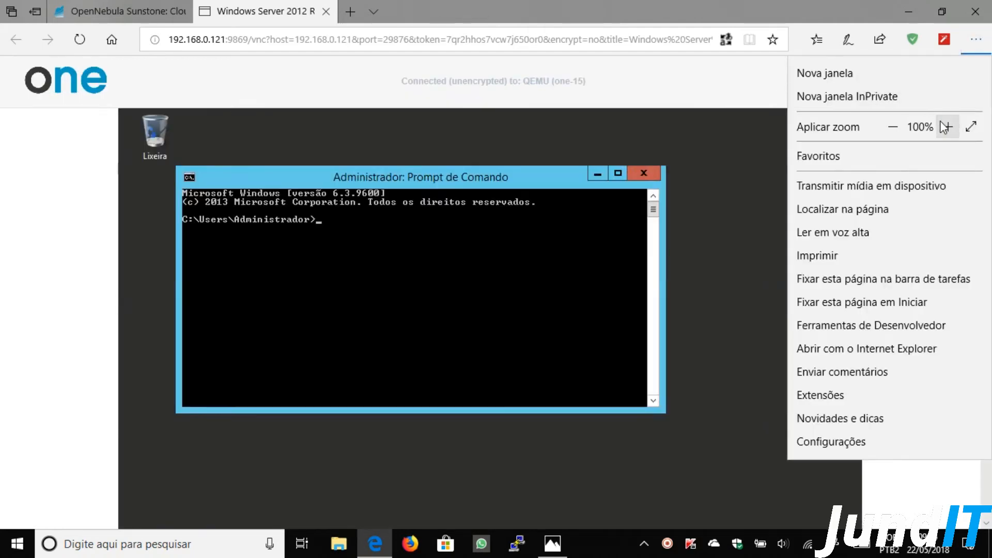
left_click(947, 127)
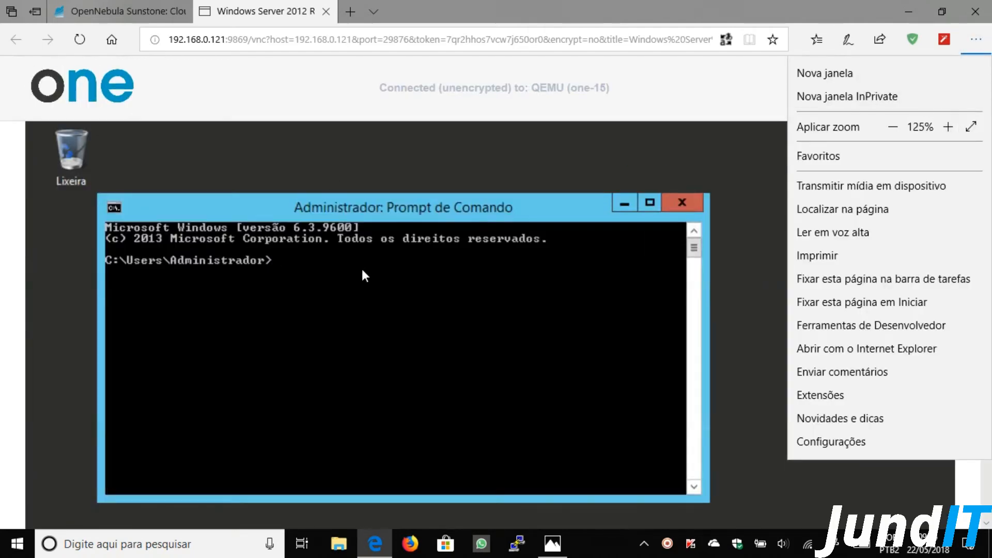
left_click(635, 165)
left_click_drag(519, 197, 572, 170)
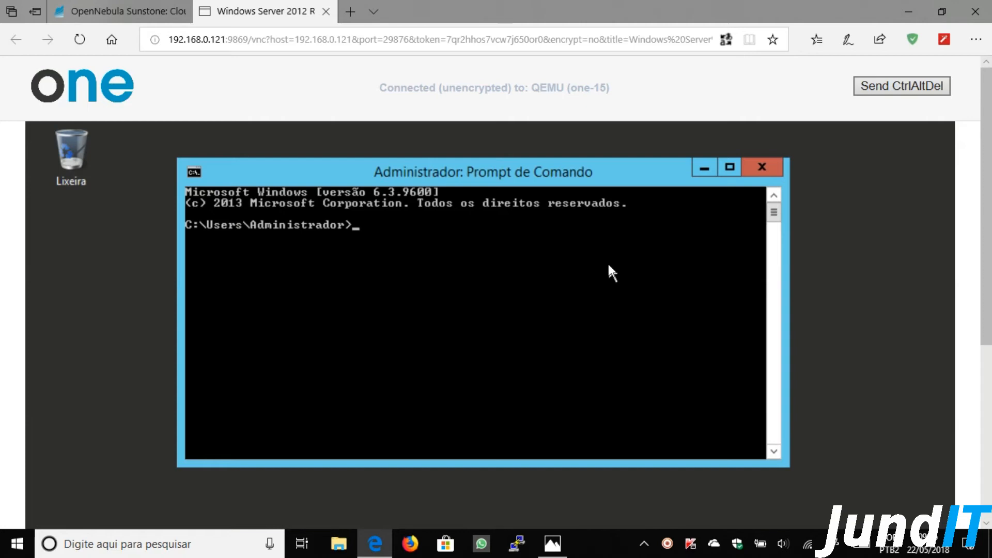
- Change the Command Prompt to C:\Windows\System32\Sysprep with successive cd commands, then run cls
type("cd /")
key("Return")
type("cd Win")
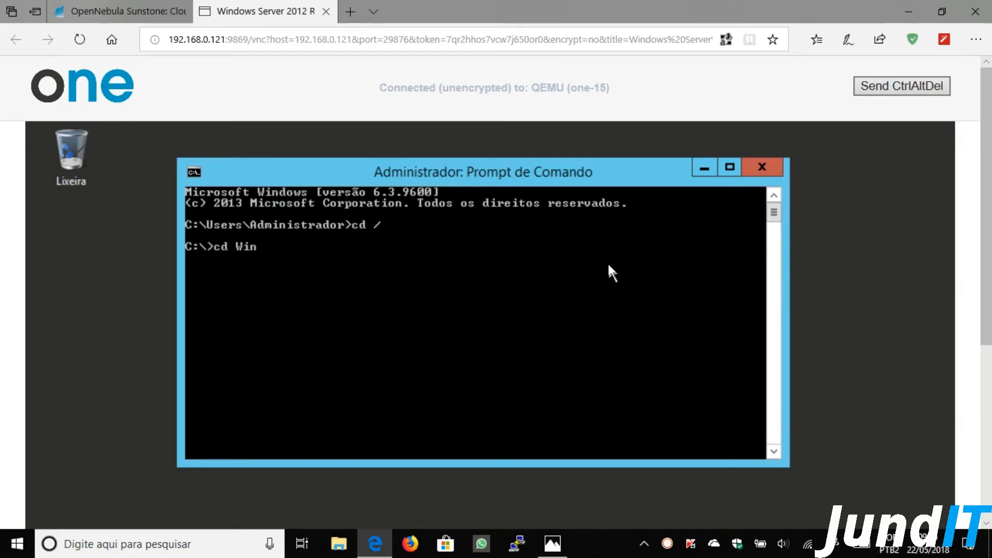
type("dows")
key("Return")
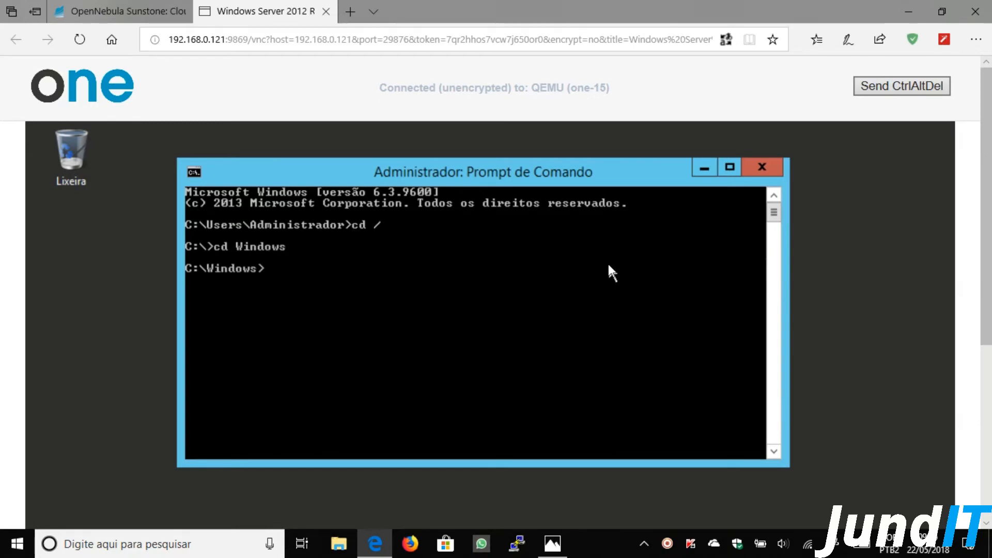
type("cd System32")
key("Return")
type("cd Sysprep")
key("Return")
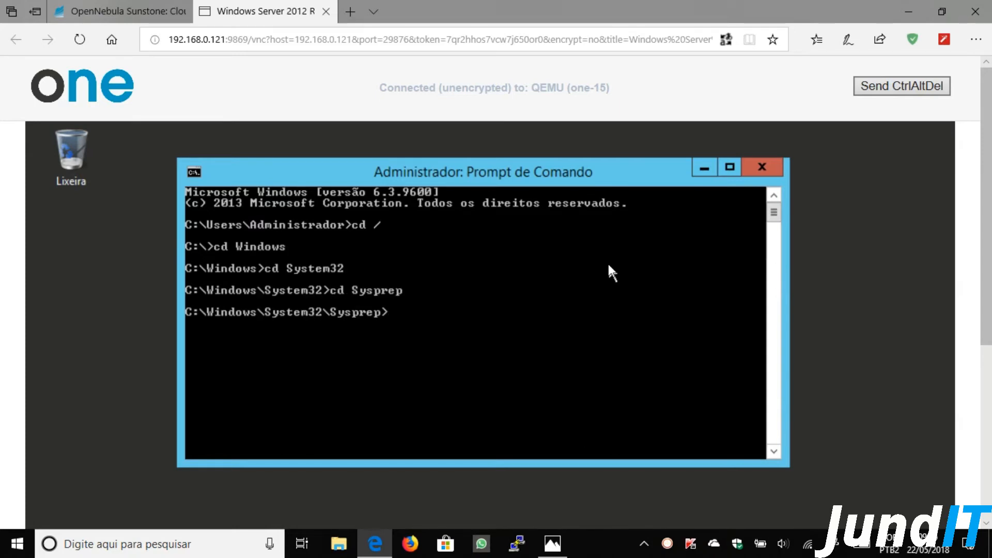
type("cls")
key("Return")
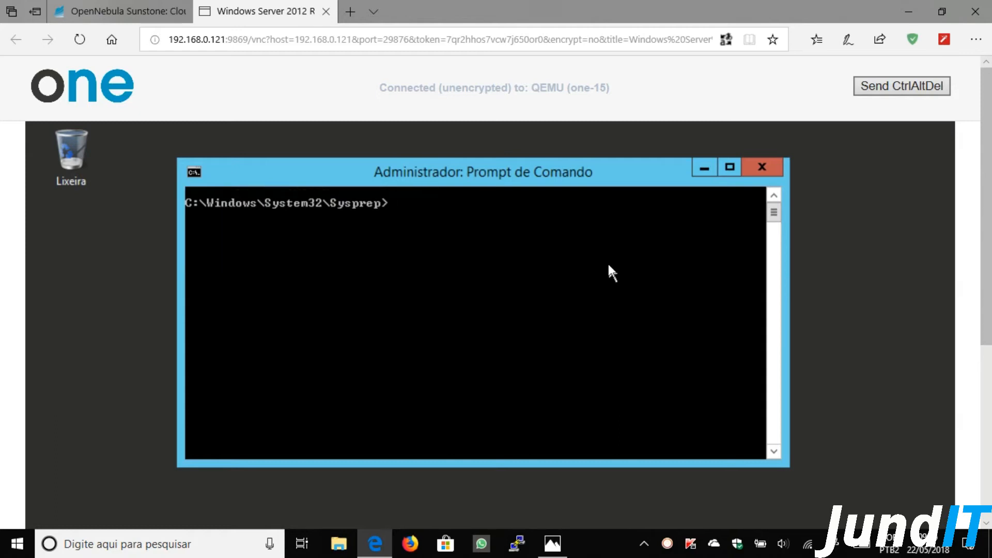
- Enter 'sysprep /oobe /generalize /shutdown /unattend:' at the guest's command prompt without running it
type("sysprep /oobe")
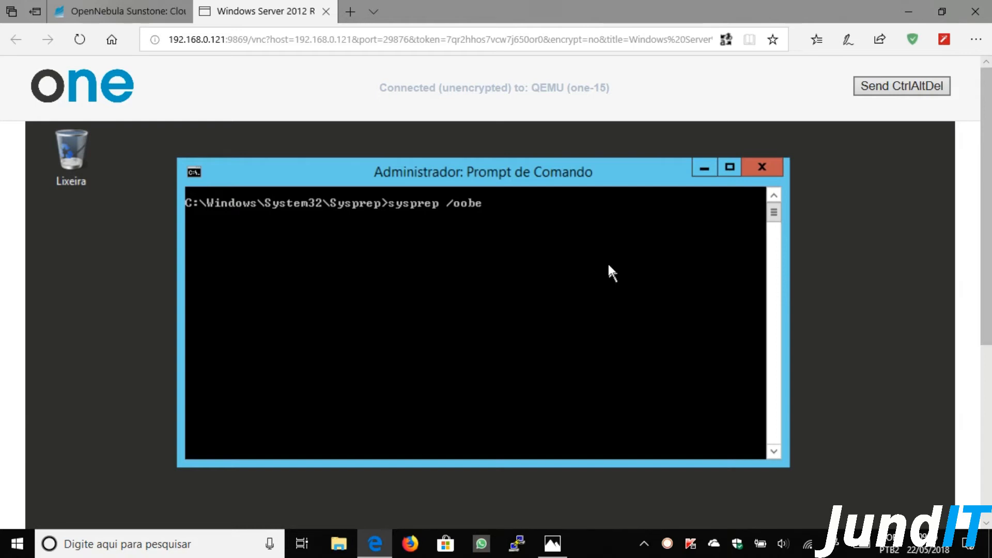
type("/generalize")
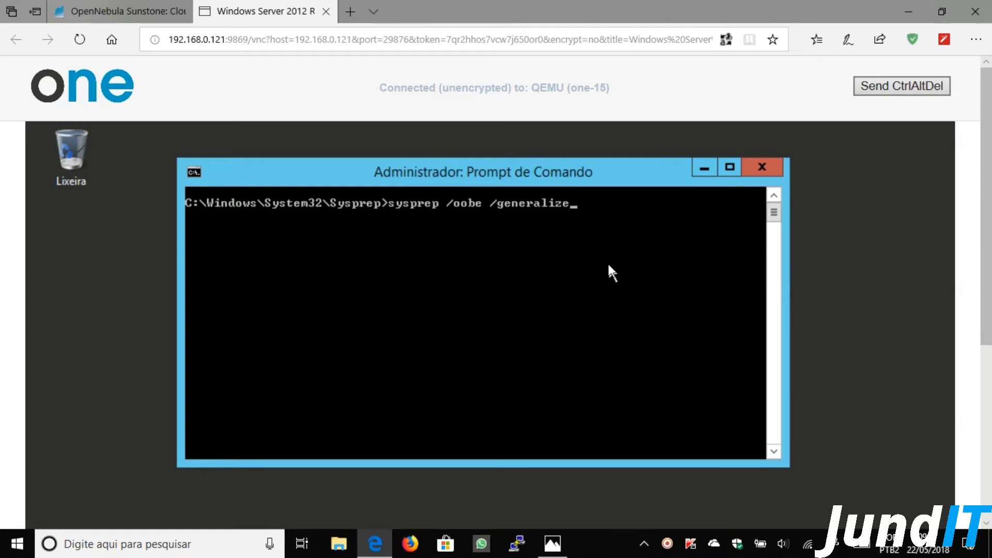
type("/")
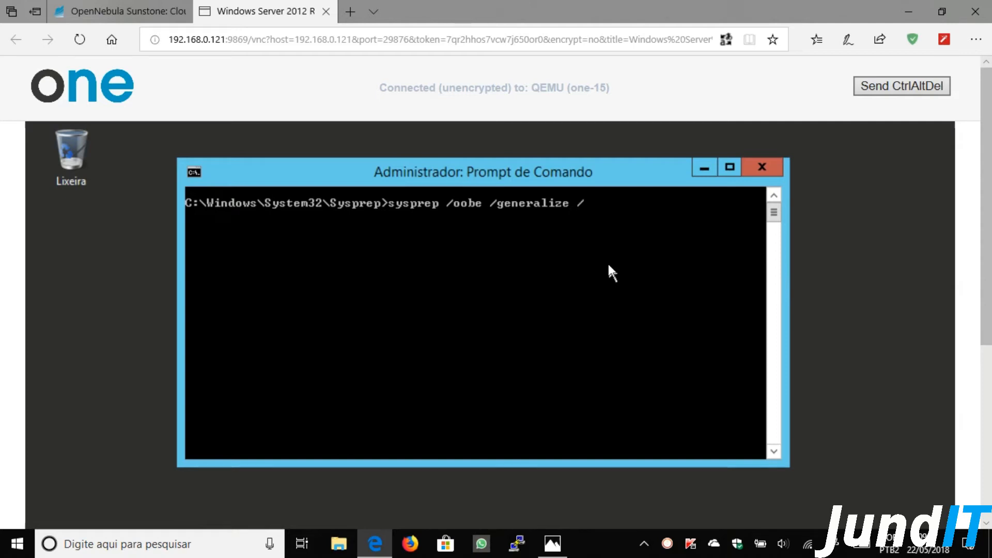
type("shutdown")
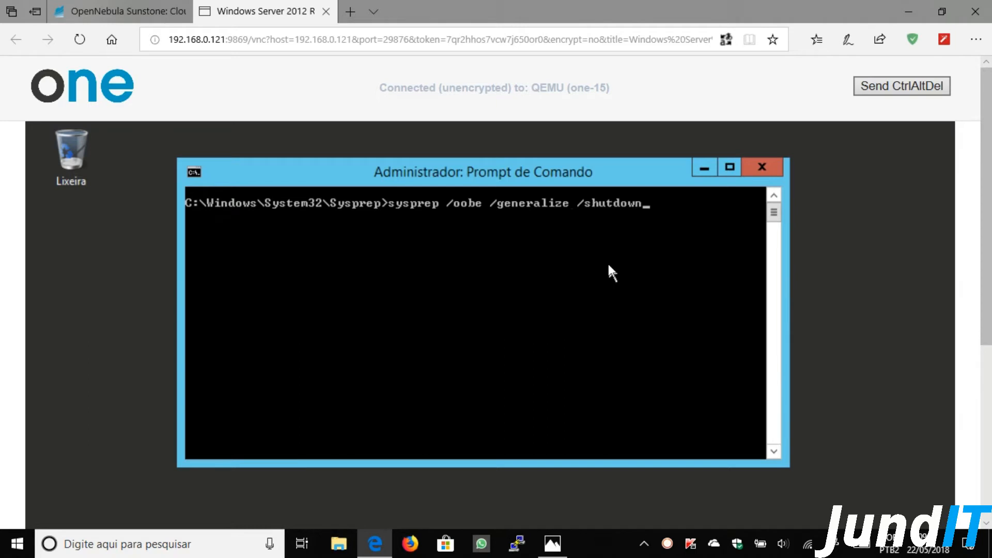
type("/una")
type("ttend")
type(":")
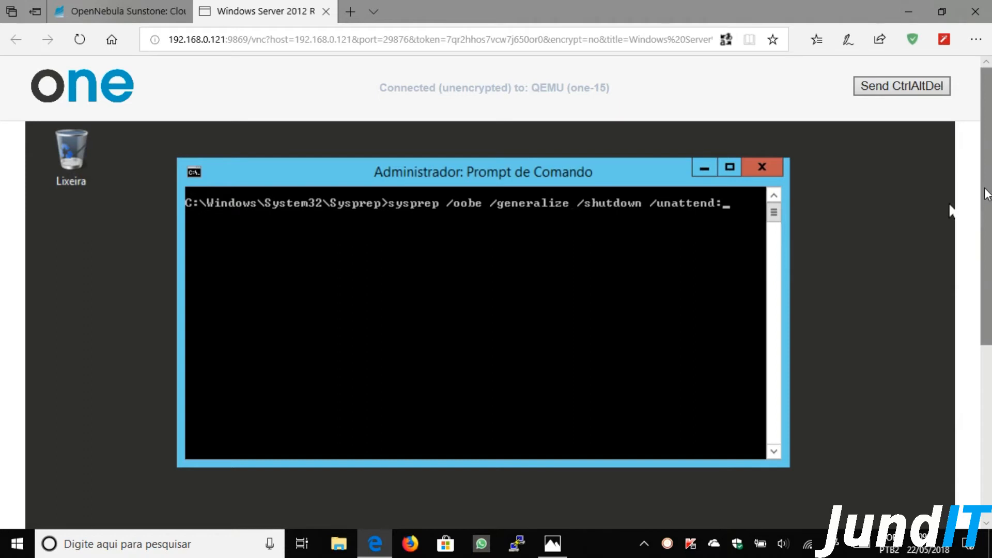
scroll(986, 190, "down", 5)
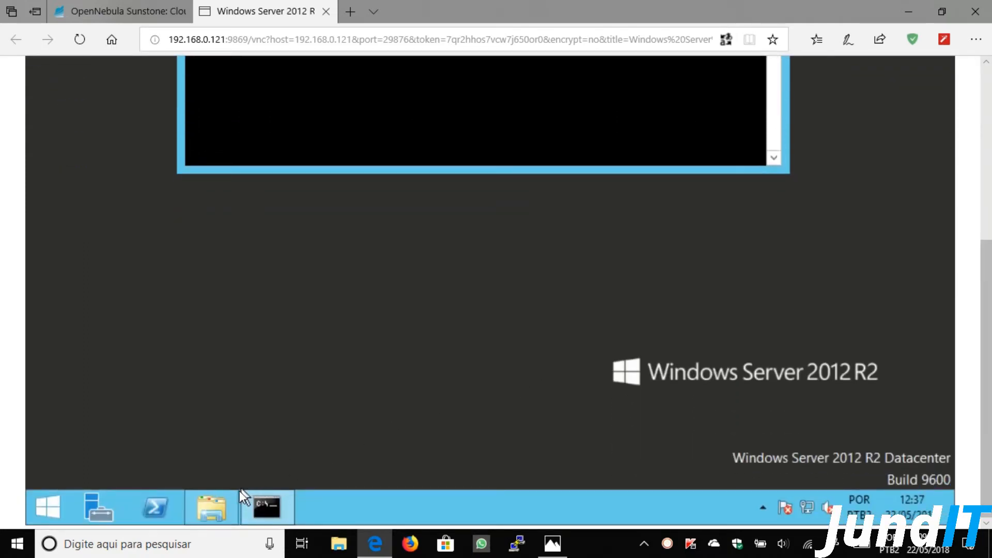
left_click(228, 501)
left_click_drag(984, 275, 983, 140)
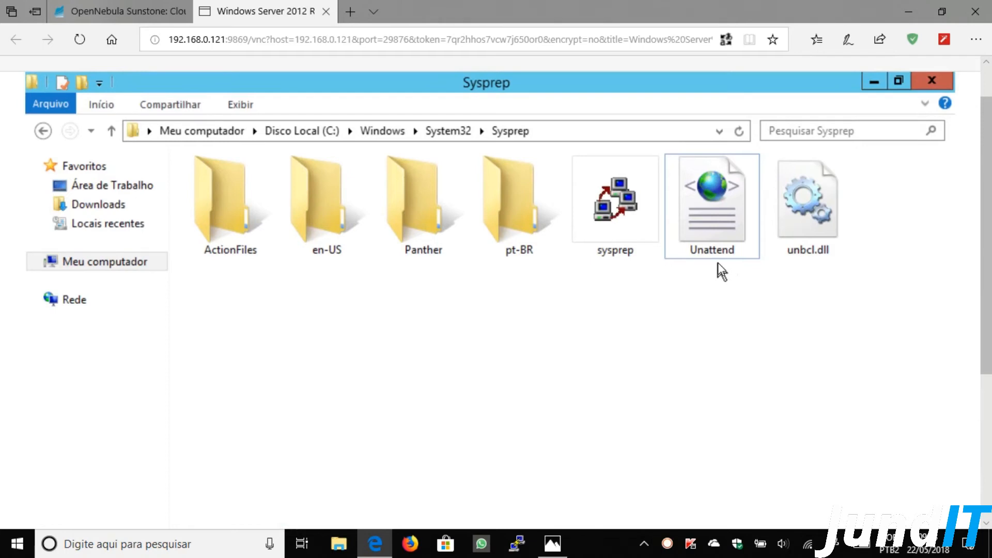
left_click(873, 82)
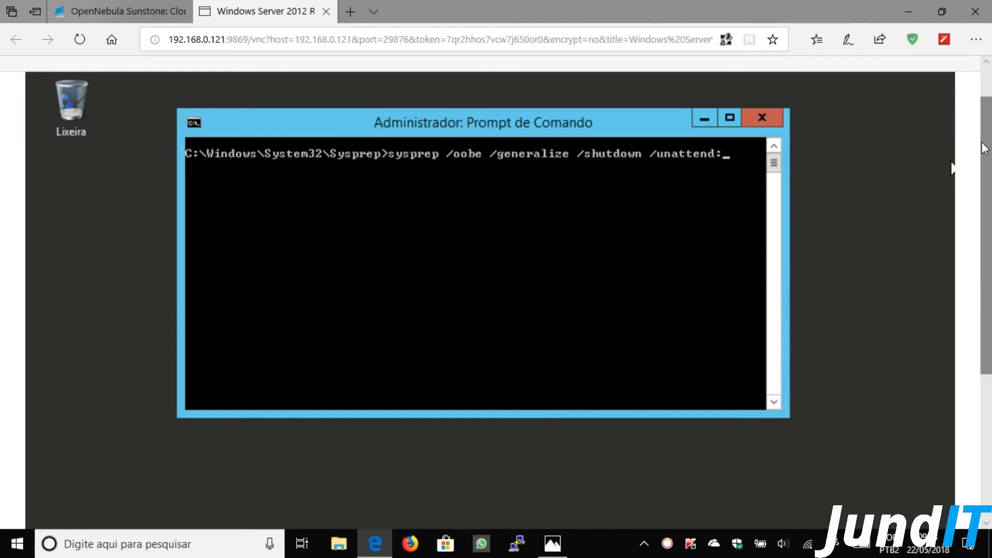
scroll(954, 199, "down", 2)
scroll(954, 199, "up", 3)
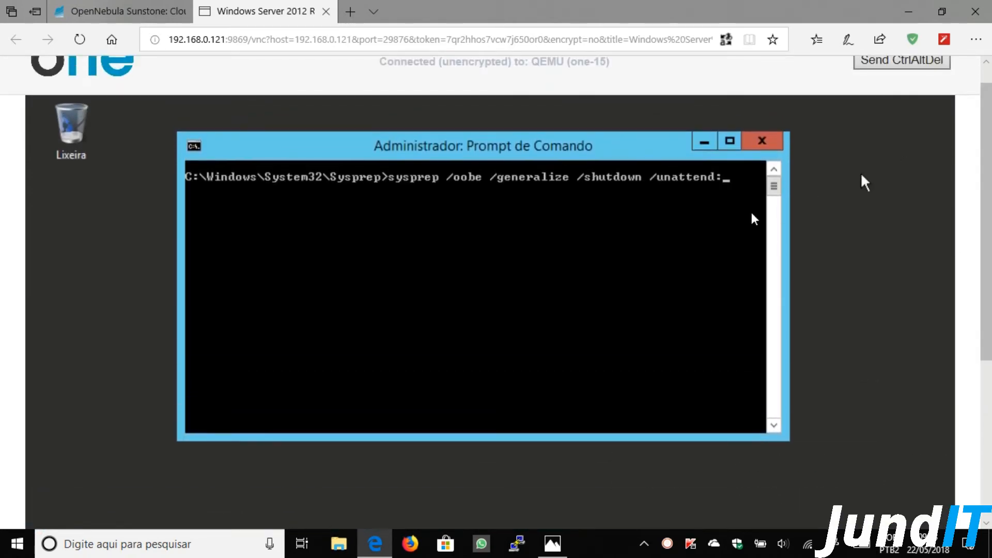
- Finish the command with Unattend.xml, run sysprep, then close the VNC console tab
type("Unattend.xml")
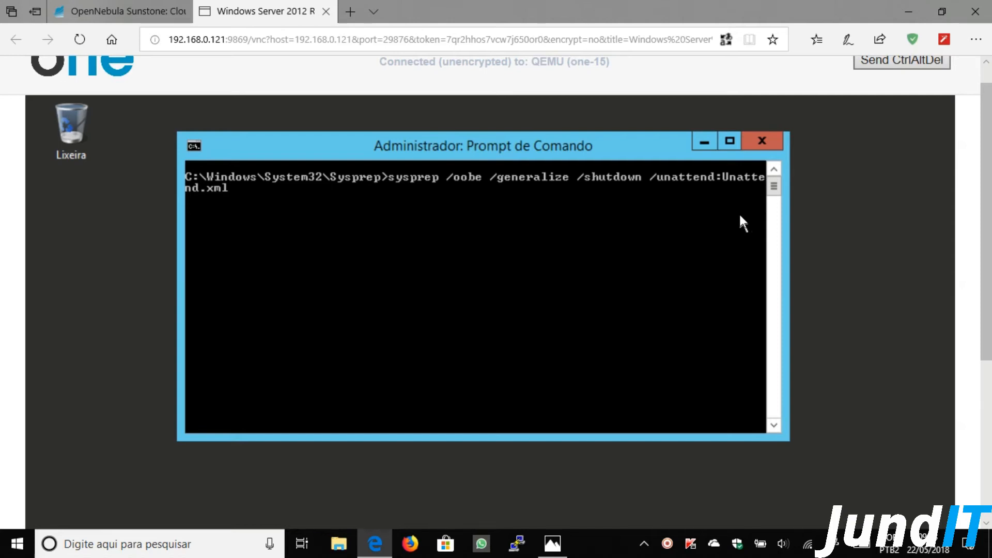
key("Return")
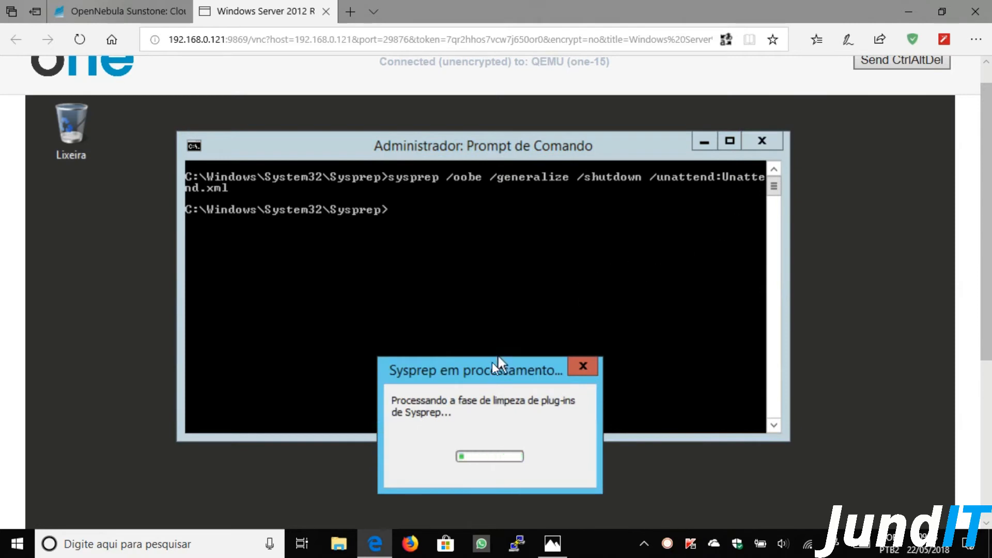
left_click_drag(492, 358, 492, 275)
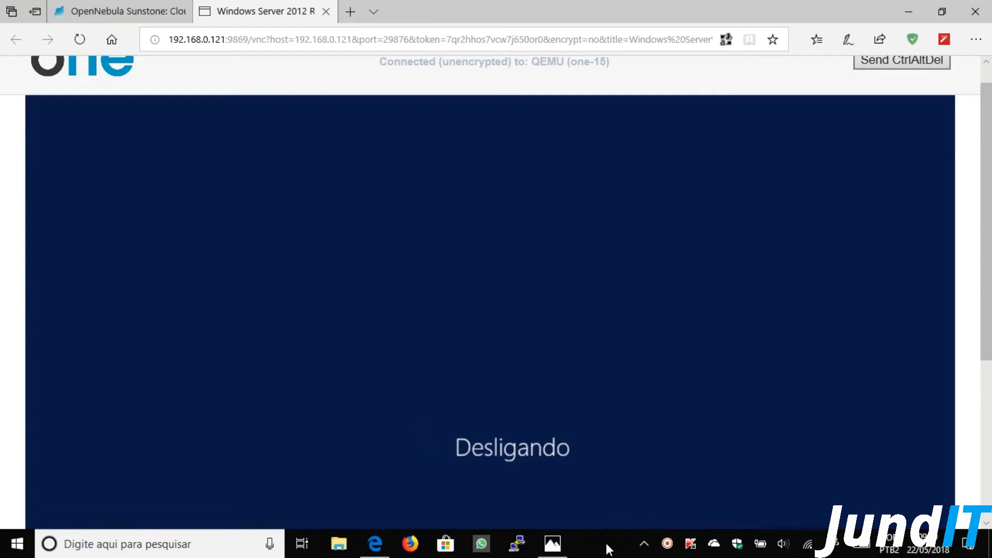
key("ctrl+w")
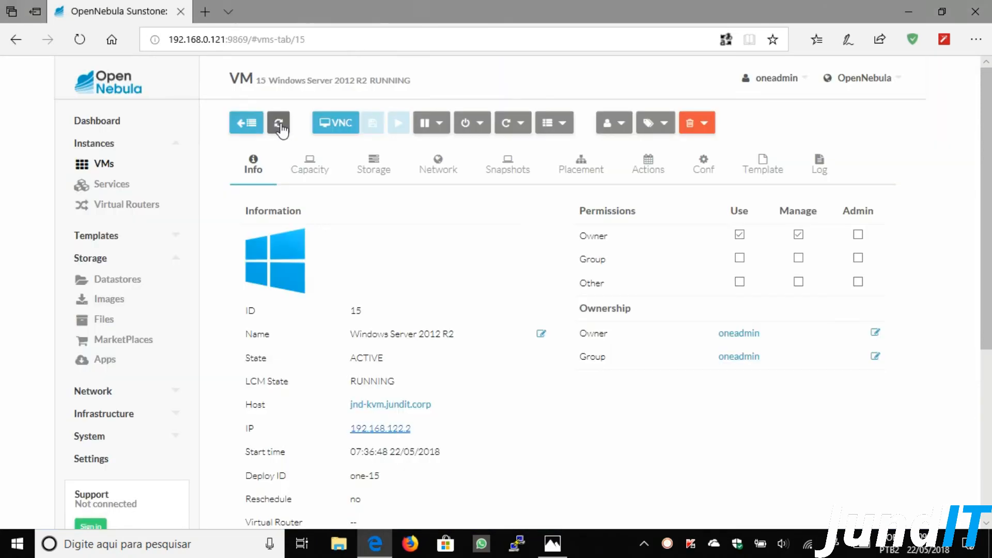
- Refresh VM 15 until it shows POWEROFF, then start saving its hdd disk as an image
left_click(281, 129)
left_click(282, 129)
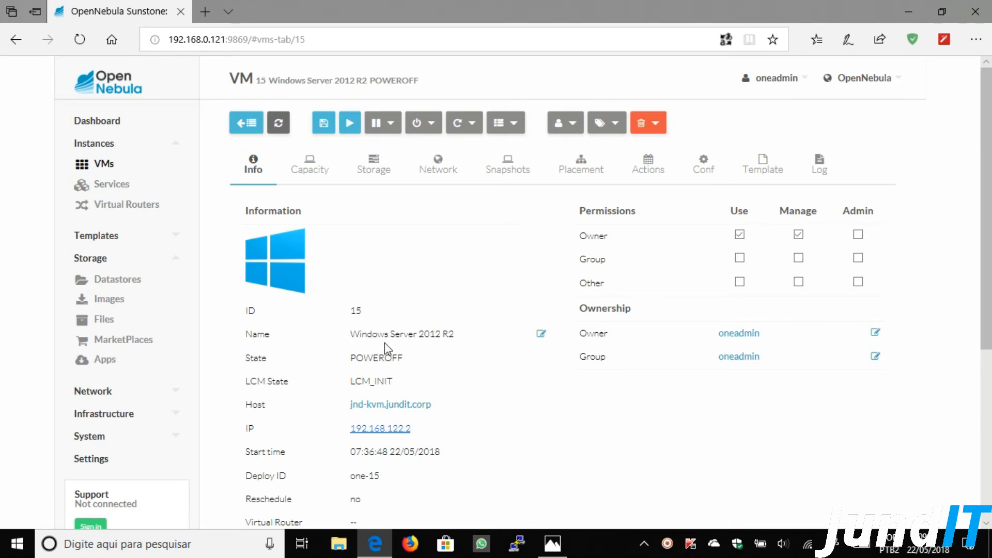
left_click(376, 171)
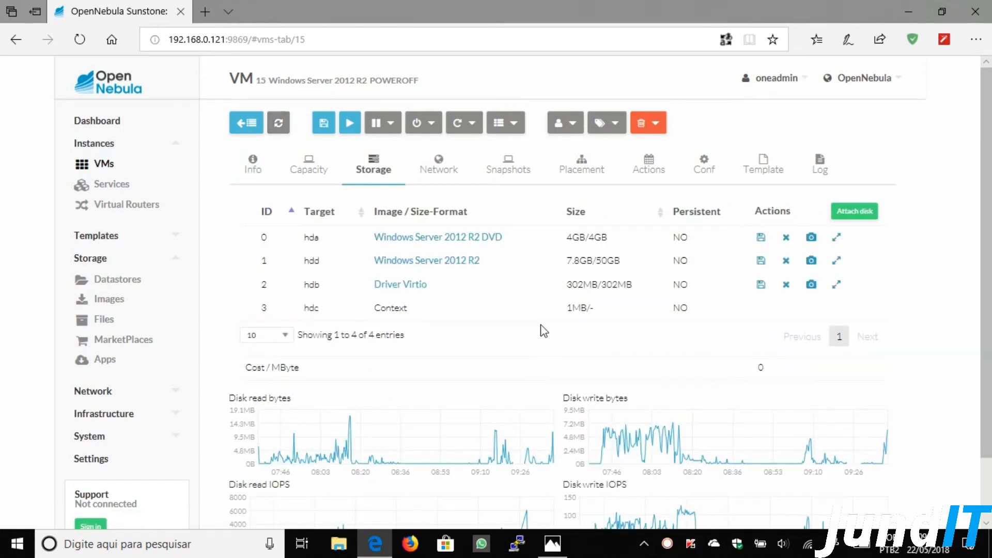
left_click(761, 261)
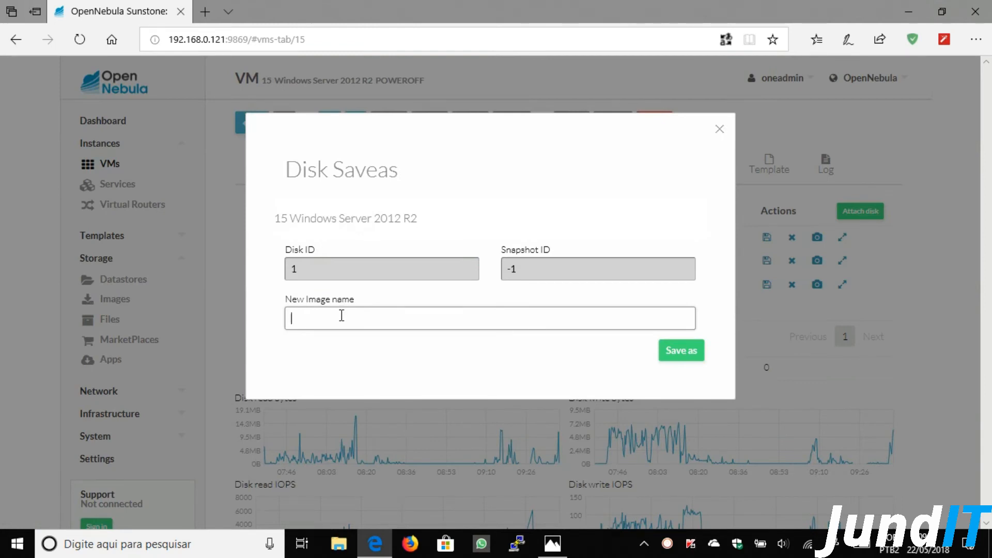
- Save disk 1 as a new image named WindowsServer2012R2
type("WindowsServer2012R2")
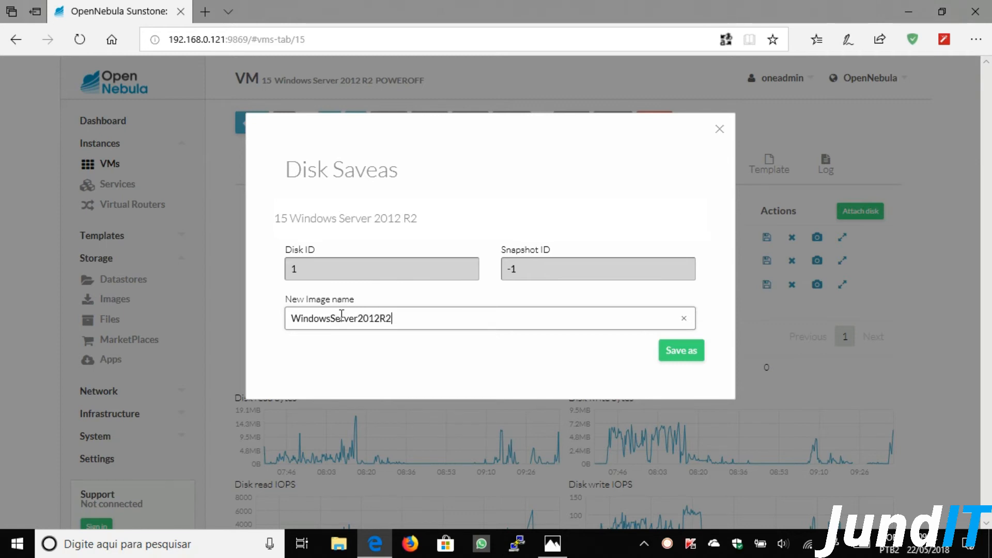
left_click(680, 354)
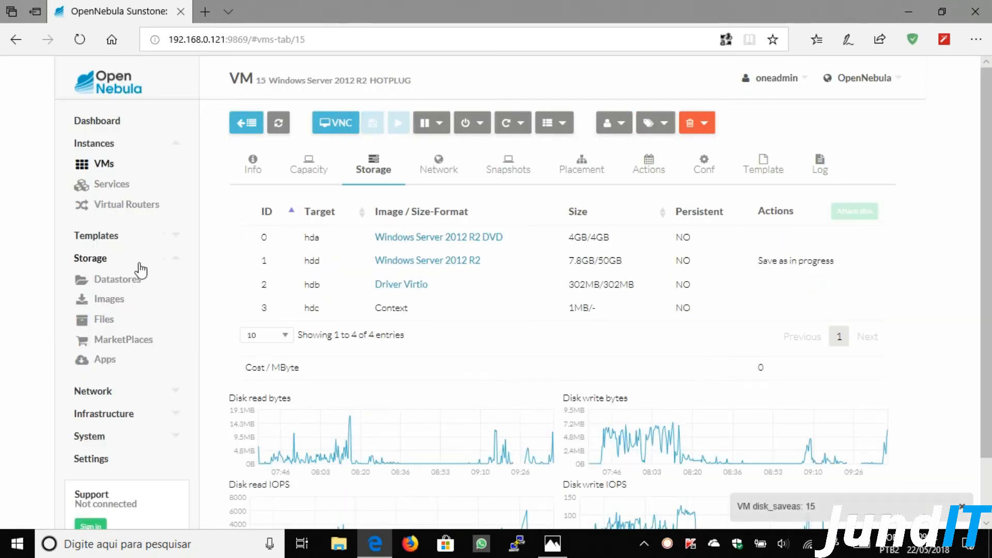
- Refresh the Images list until WindowsServer2012R2 is READY, then go to VM Templates
left_click(109, 301)
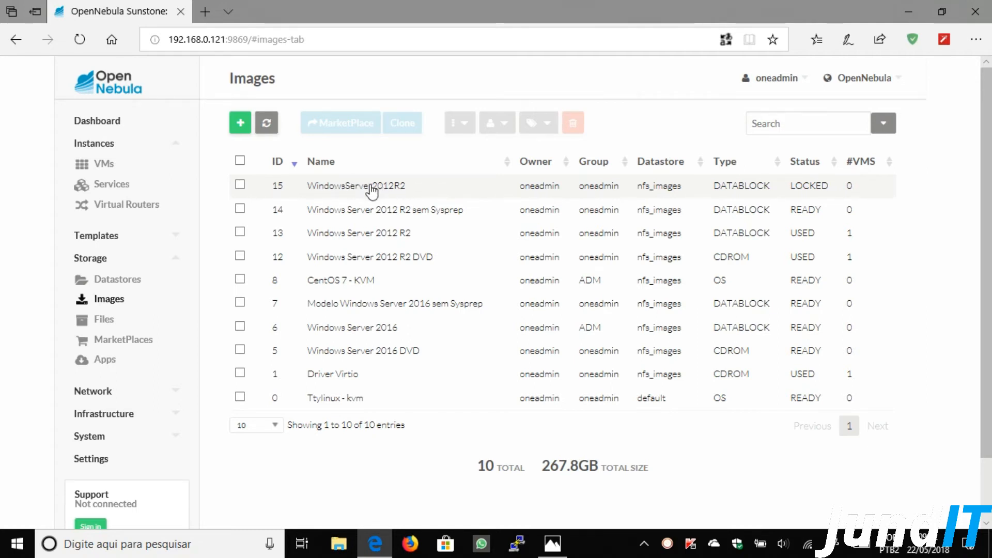
left_click(267, 124)
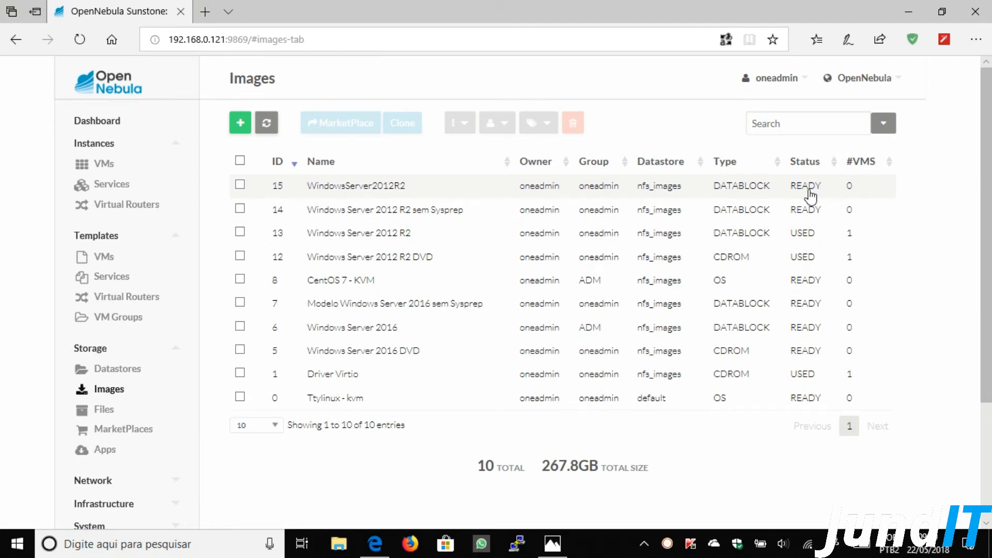
left_click(106, 260)
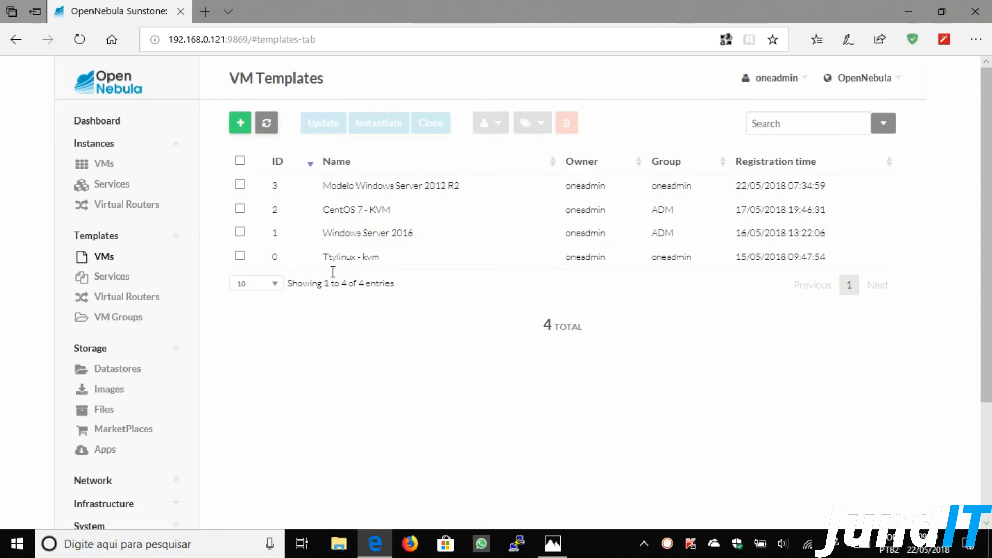
- Start a new Windows Server 2012 R2 template on KVM with the Windows 8 logo and a description
left_click(235, 128)
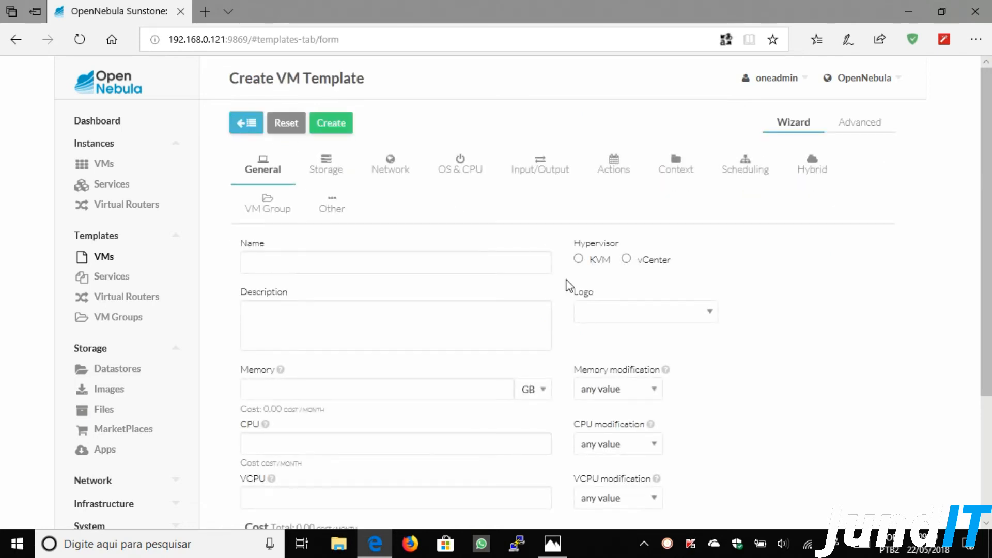
left_click(428, 263)
type("Windows Server 2012 R2")
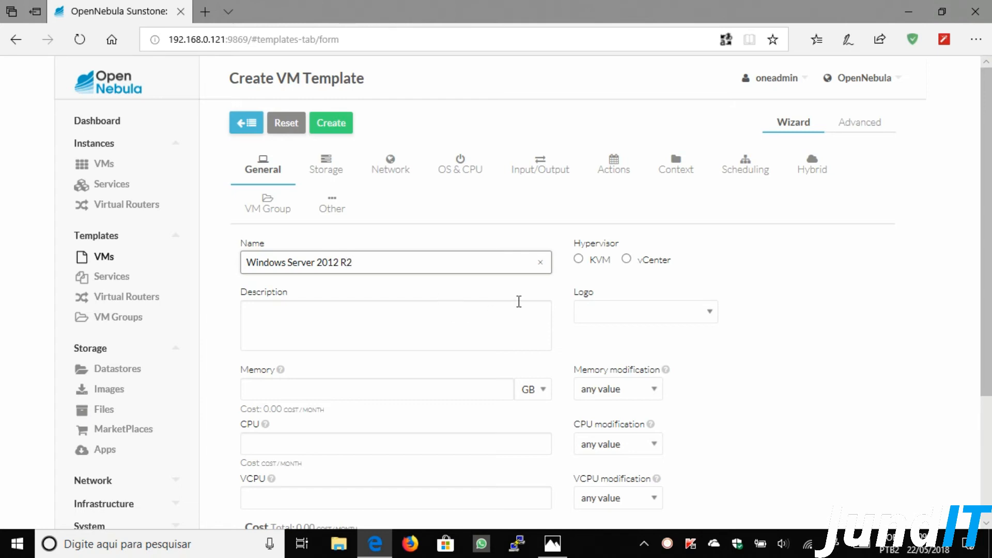
left_click(579, 259)
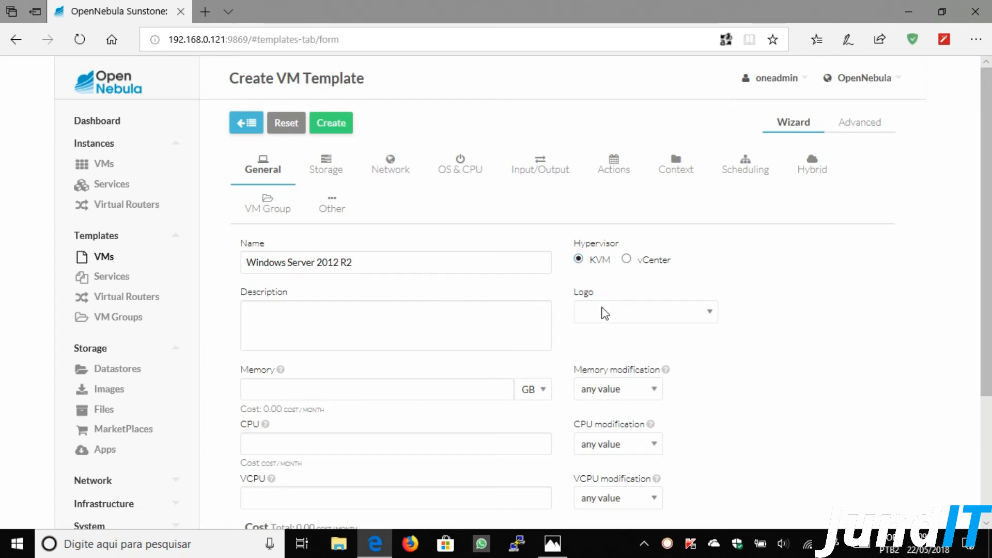
left_click(605, 311)
left_click(614, 420)
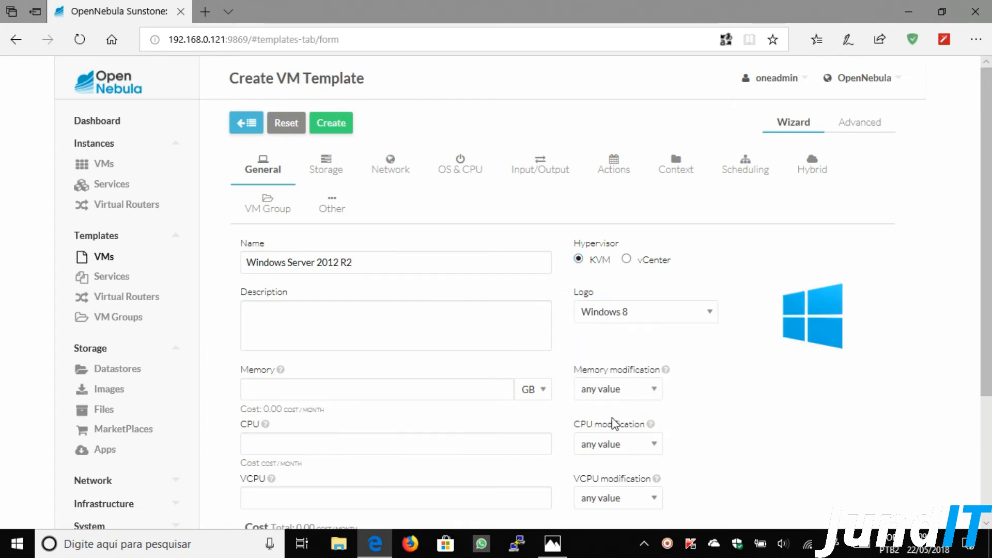
scroll(349, 324, "down", 1)
scroll(349, 325, "down", 2)
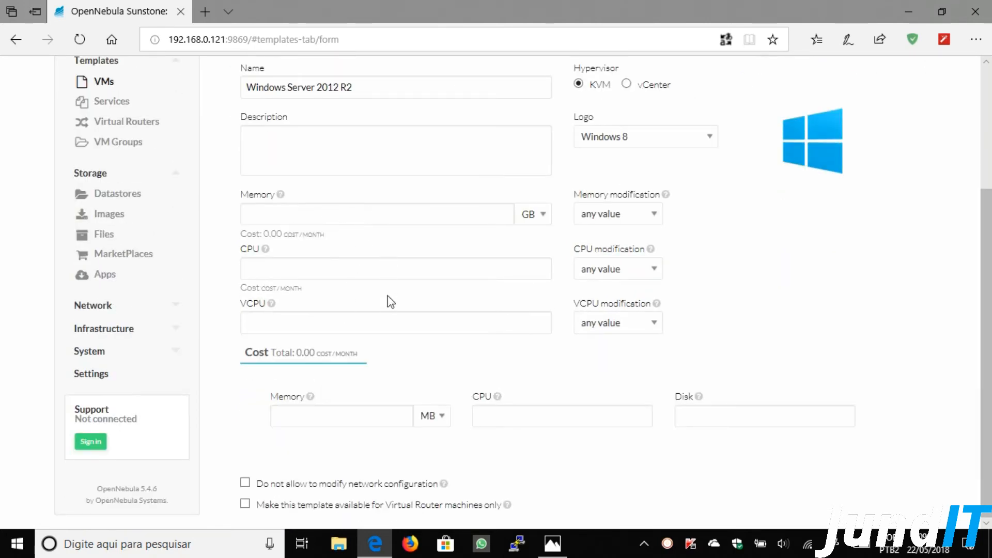
scroll(388, 301, "up", 1)
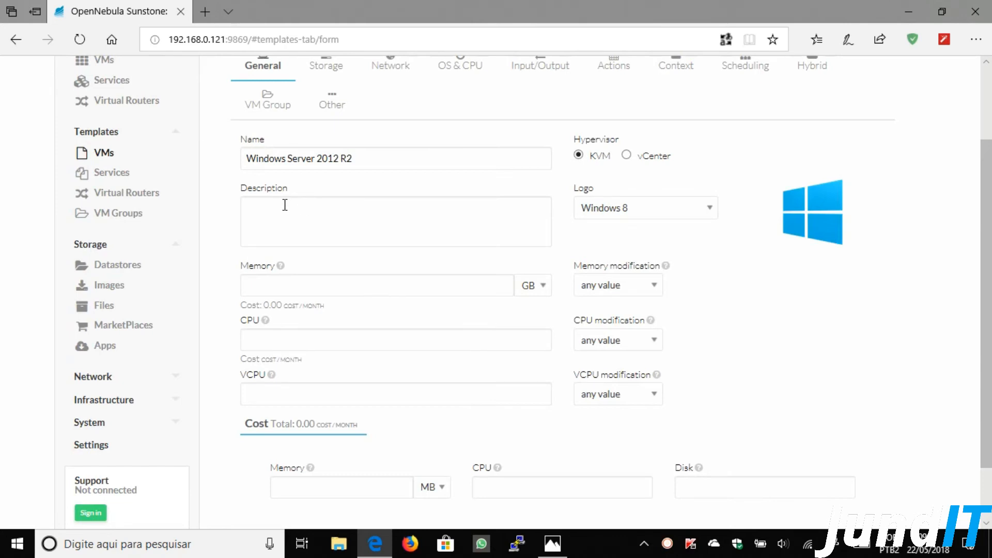
left_click(312, 220)
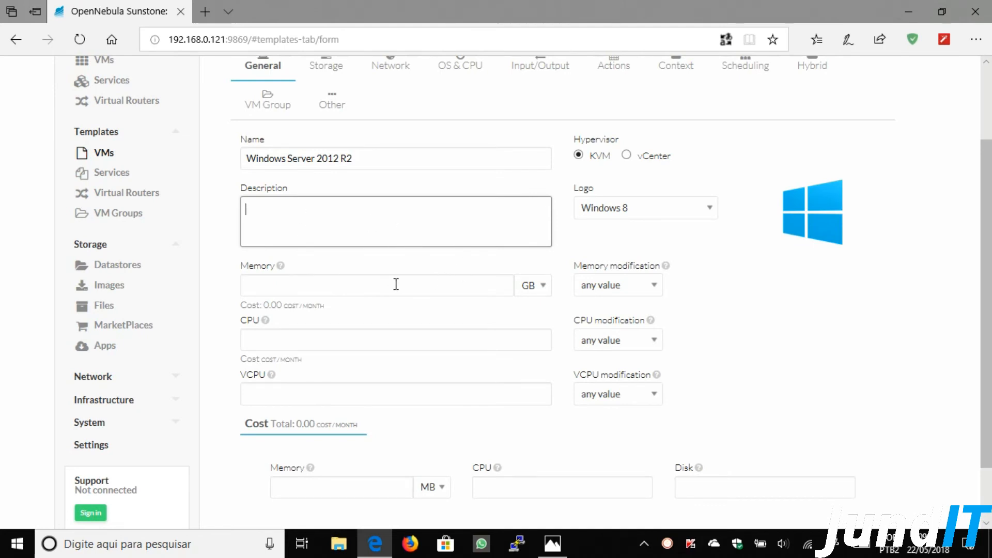
type("Windows Server 2012")
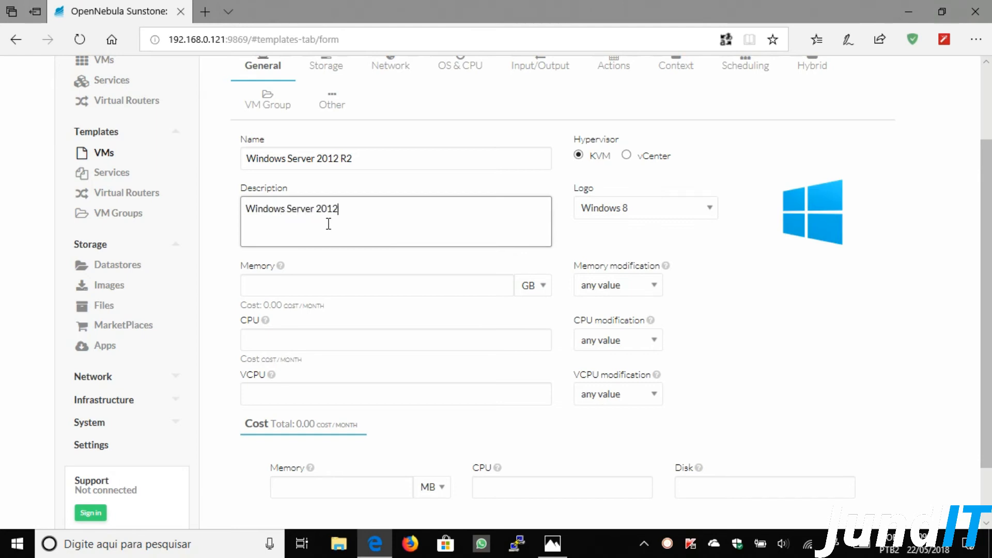
type(" R2 com DFS")
- Set memory to 3 GB, trying the fixed, any-value and range modification modes
left_click(352, 281)
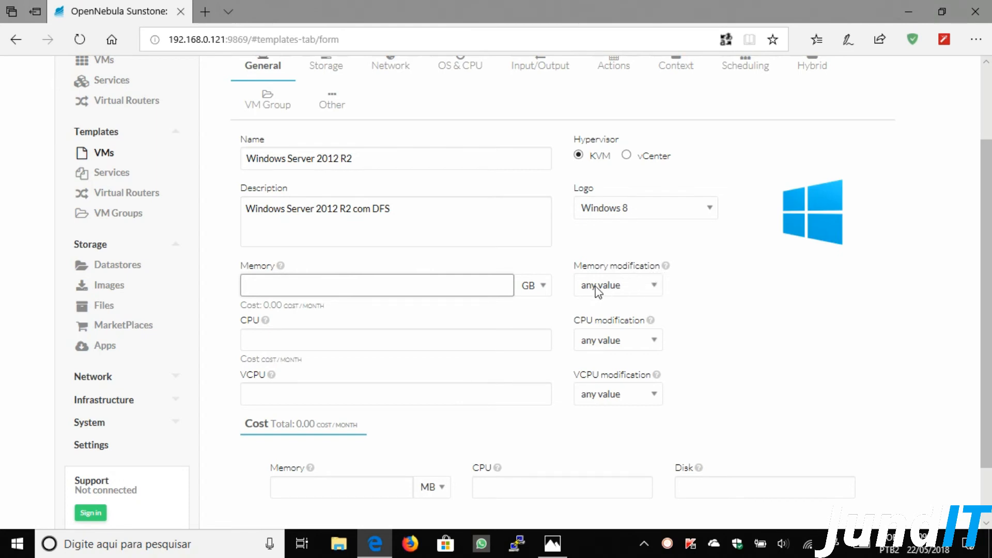
left_click(616, 288)
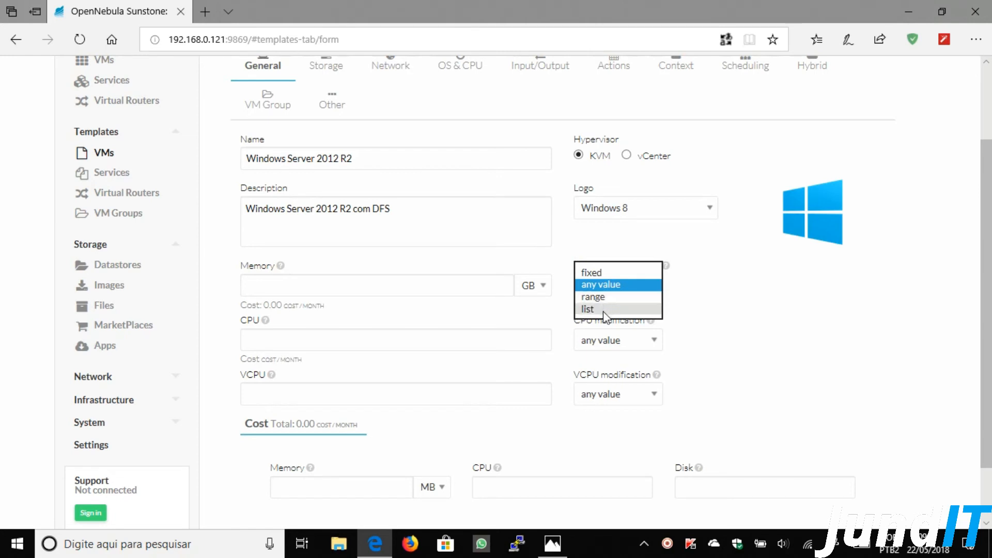
left_click(603, 272)
left_click(449, 287)
type("3")
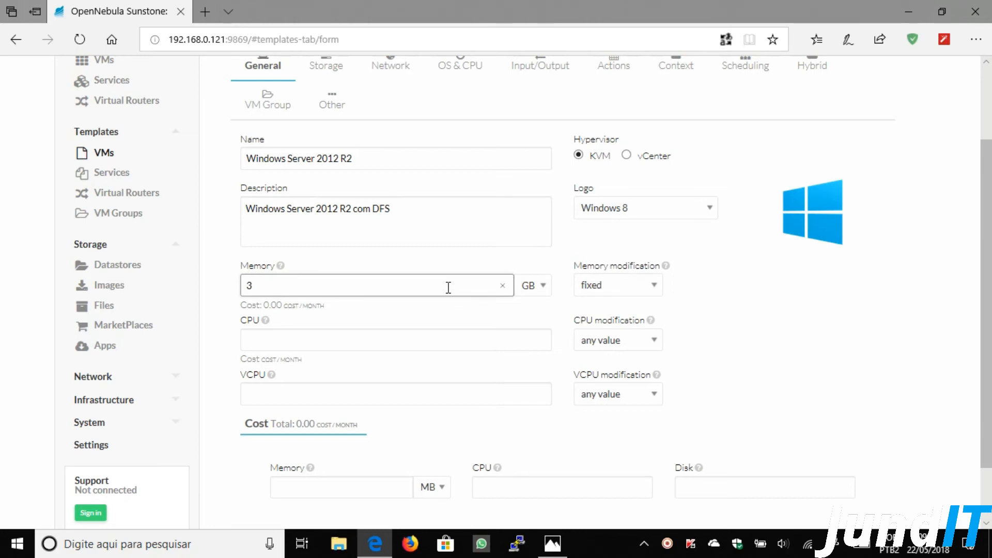
left_click(632, 287)
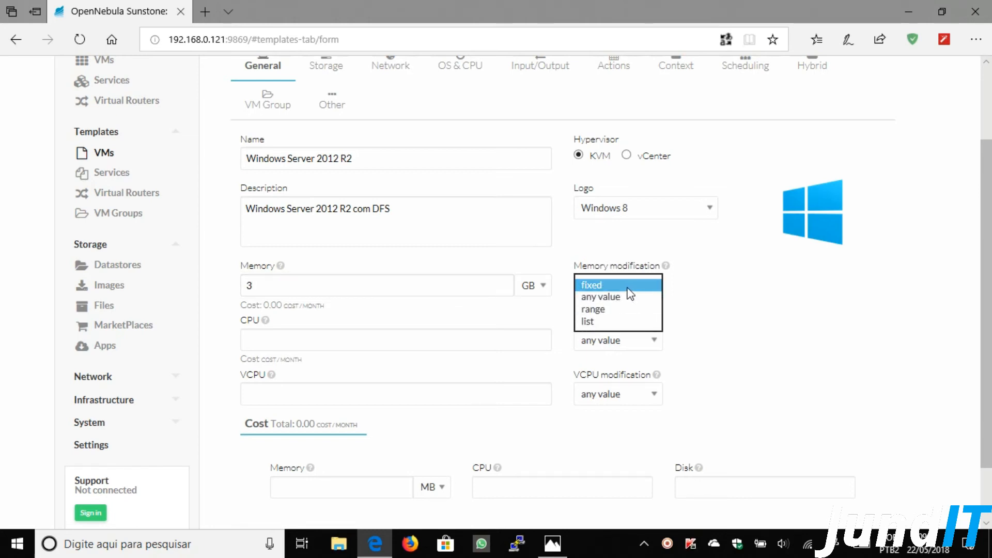
left_click(606, 298)
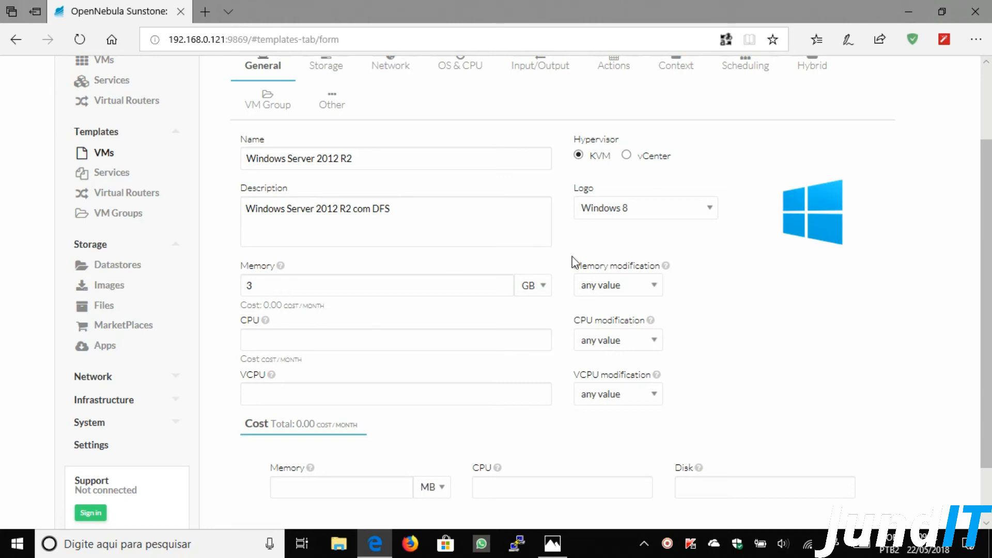
left_click(640, 285)
left_click(594, 297)
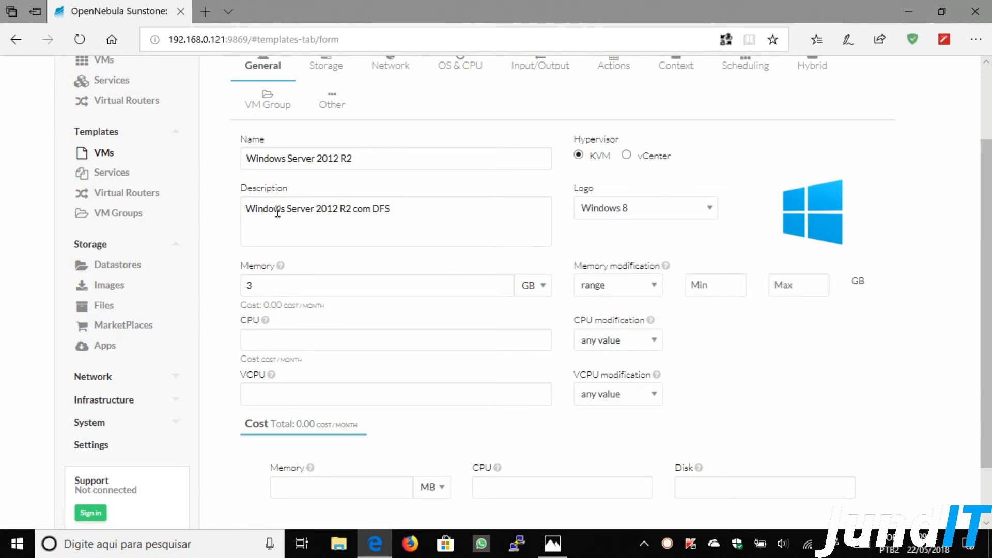
left_click(270, 279)
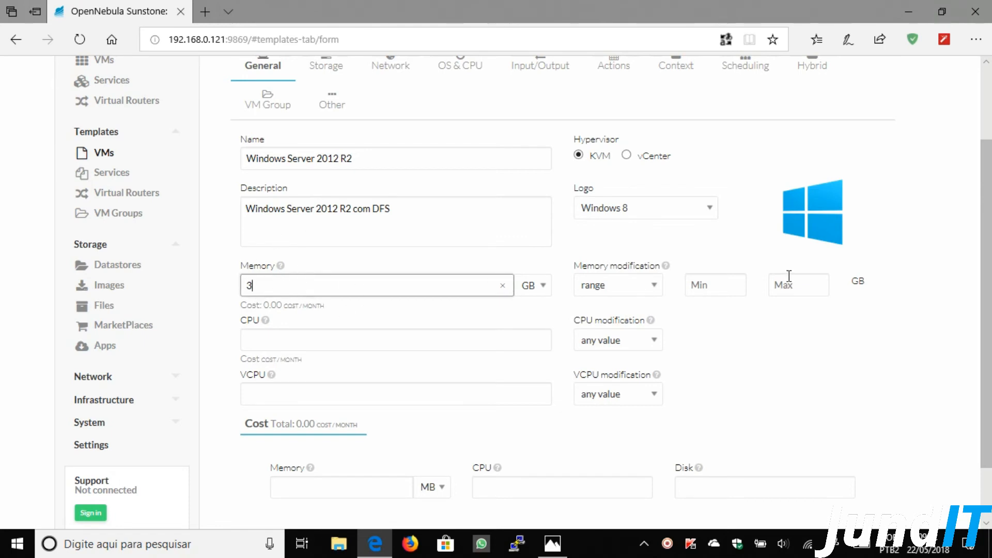
- Try a 1–4 GB memory range, then restrict memory to a 2,3,4 GB list
left_click(720, 285)
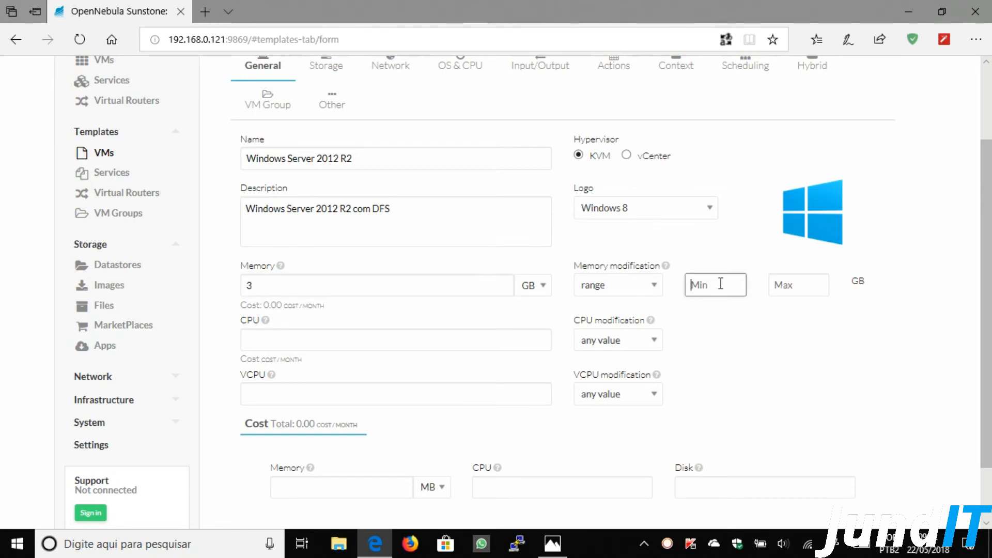
type("1")
left_click(796, 284)
type("4")
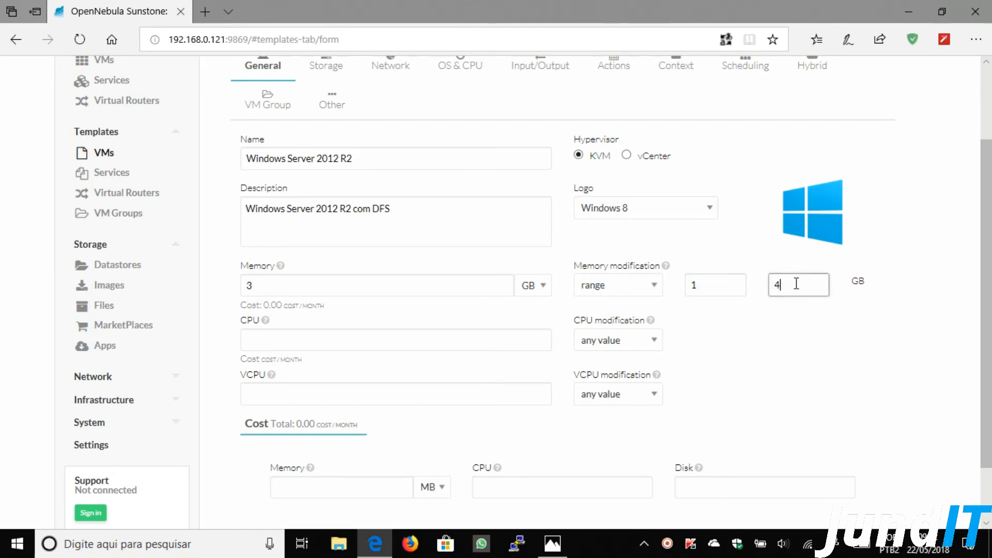
left_click(779, 341)
left_click(607, 287)
left_click(601, 294)
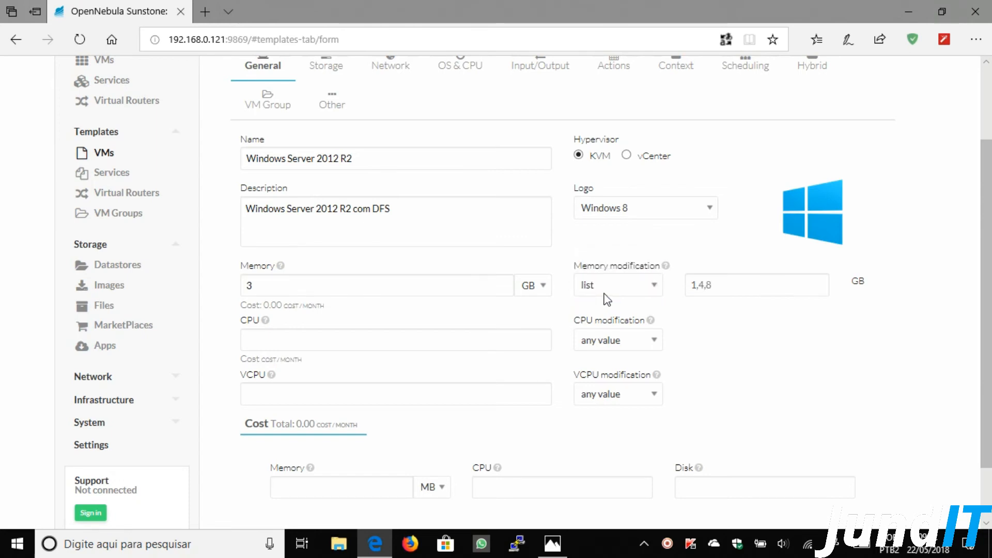
left_click(726, 282)
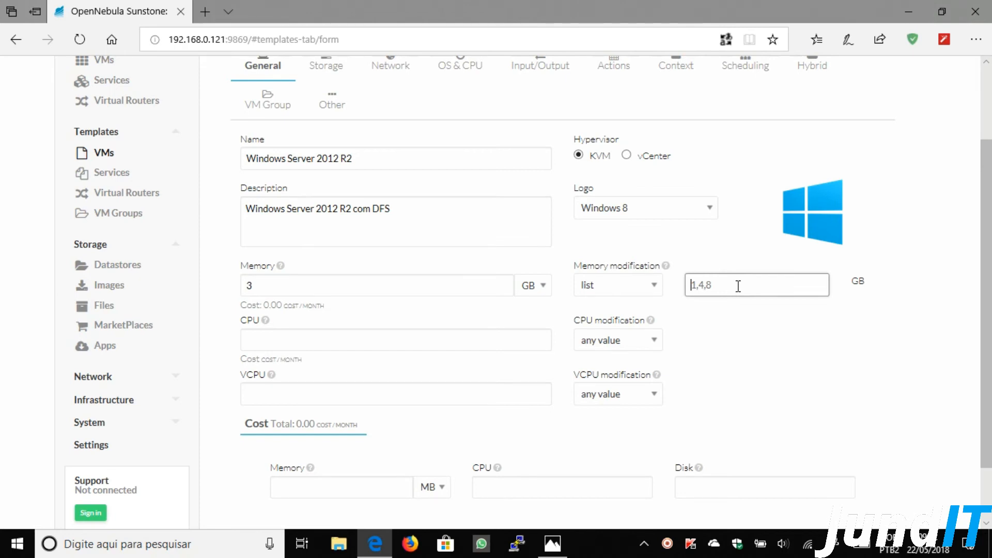
type("2,3,4")
left_click(381, 336)
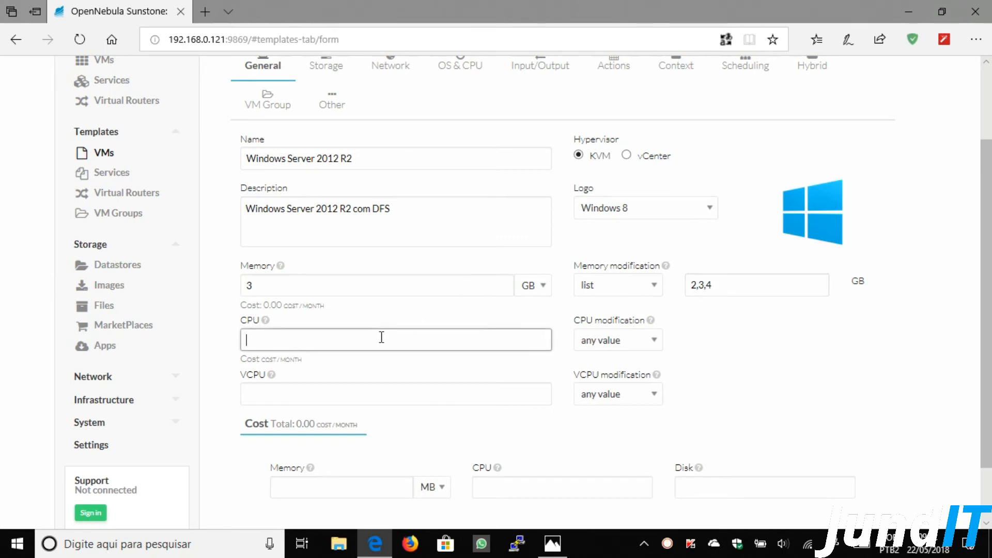
- Set CPU to 2 with fixed CPU modification
left_click(602, 340)
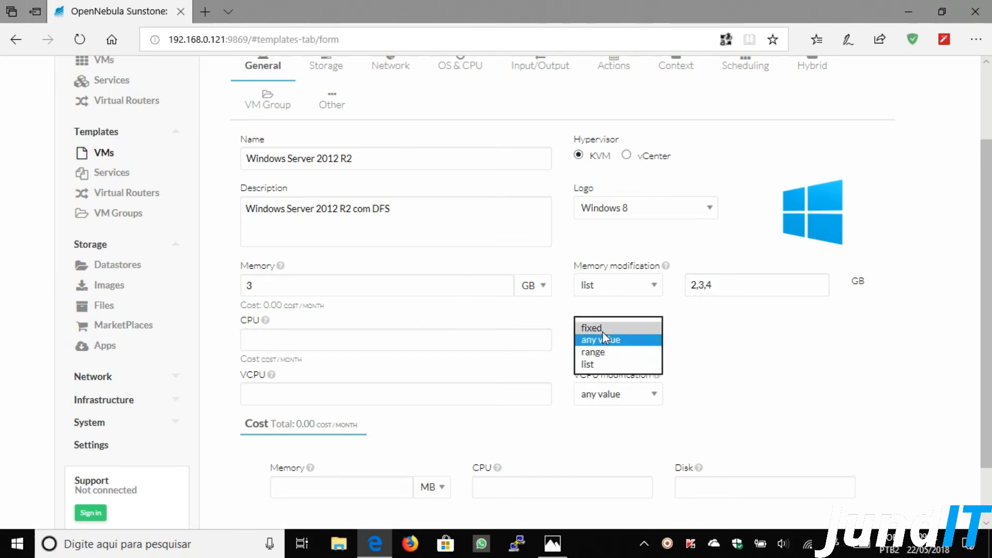
left_click(591, 328)
left_click(480, 339)
type("2")
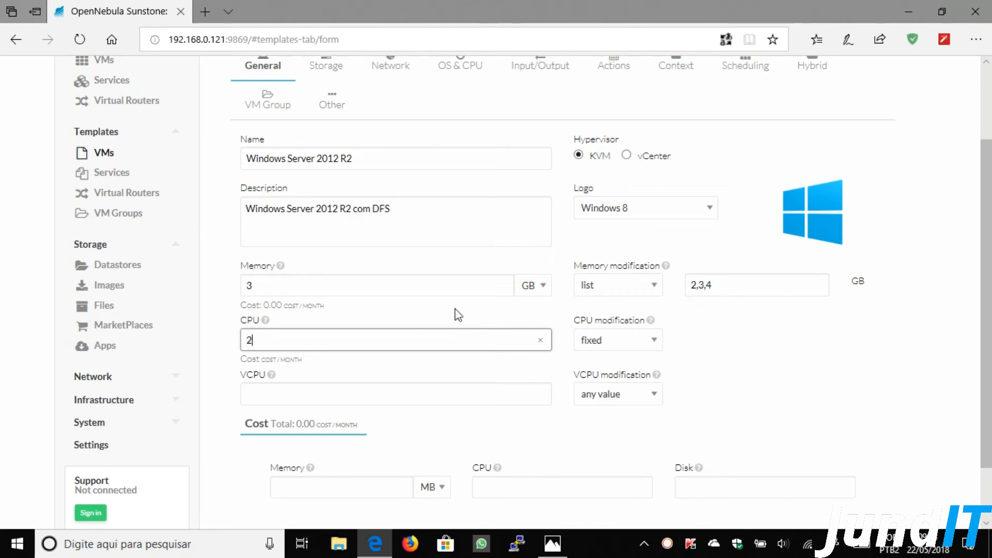
scroll(692, 362, "down", 1)
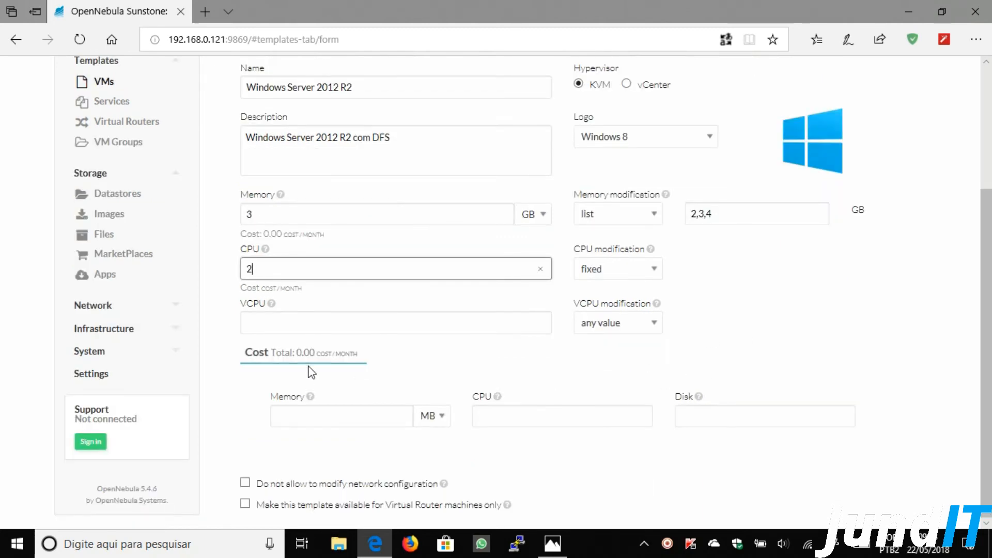
- Click through the memory, CPU and disk cost fields, leaving them empty
double_click(257, 352)
left_click_drag(289, 357, 715, 403)
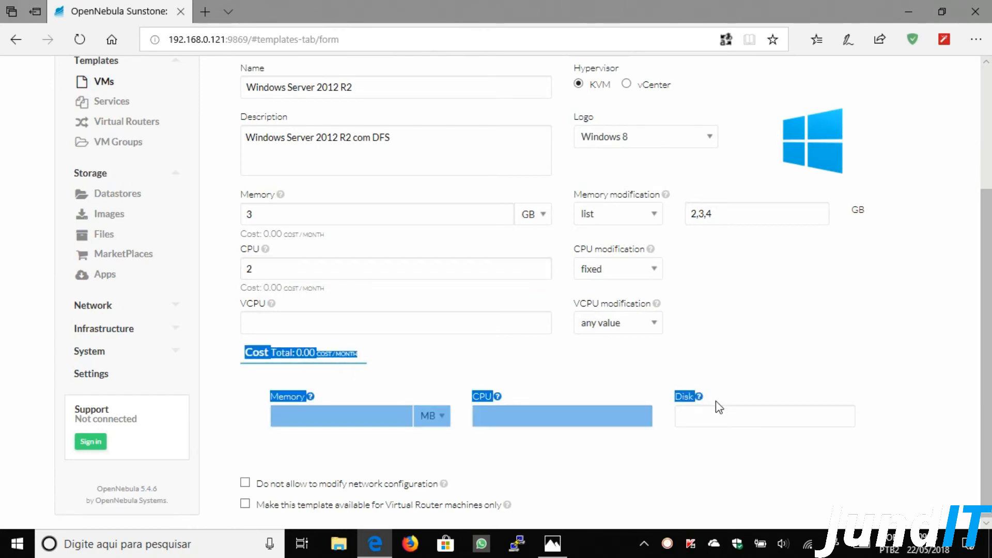
left_click(708, 412)
left_click(574, 413)
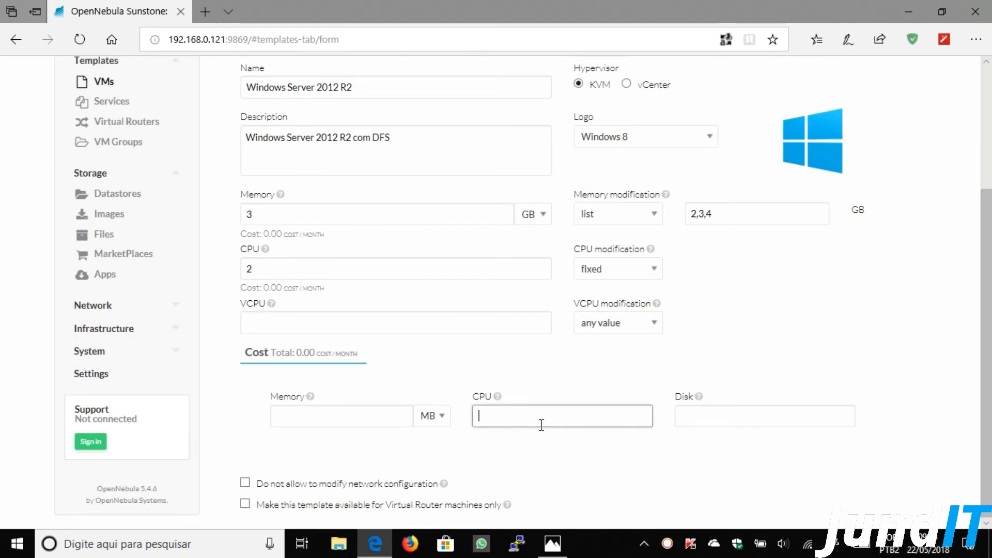
left_click(323, 415)
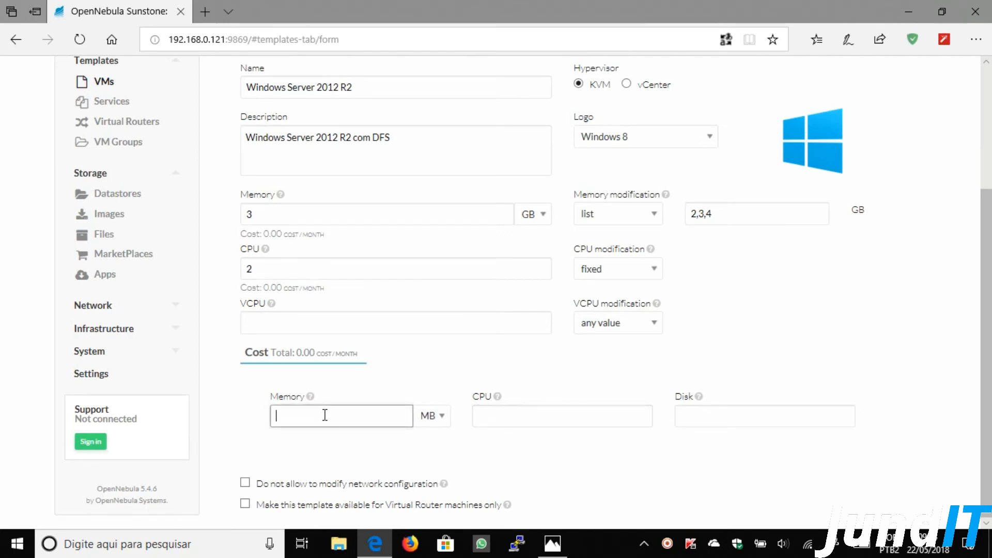
left_click(557, 415)
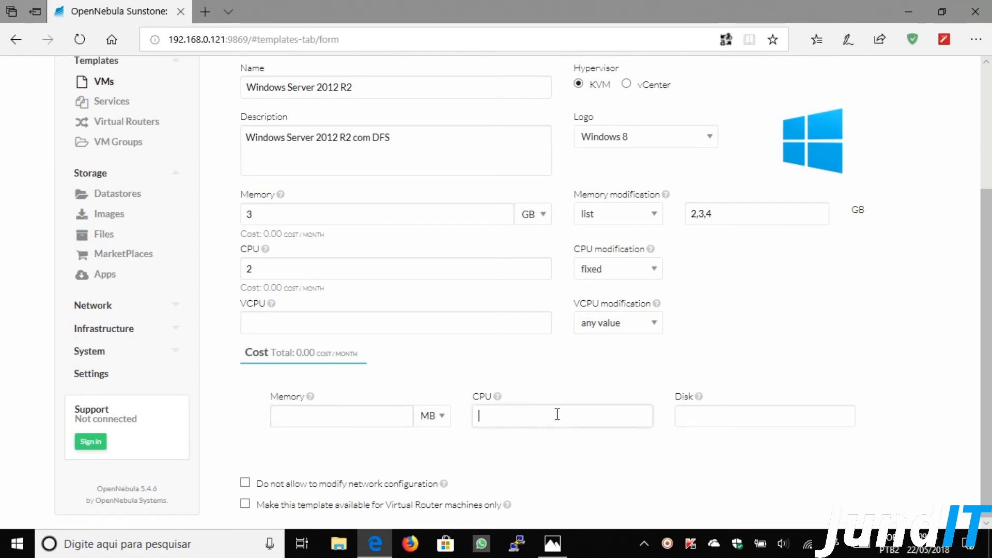
left_click(729, 410)
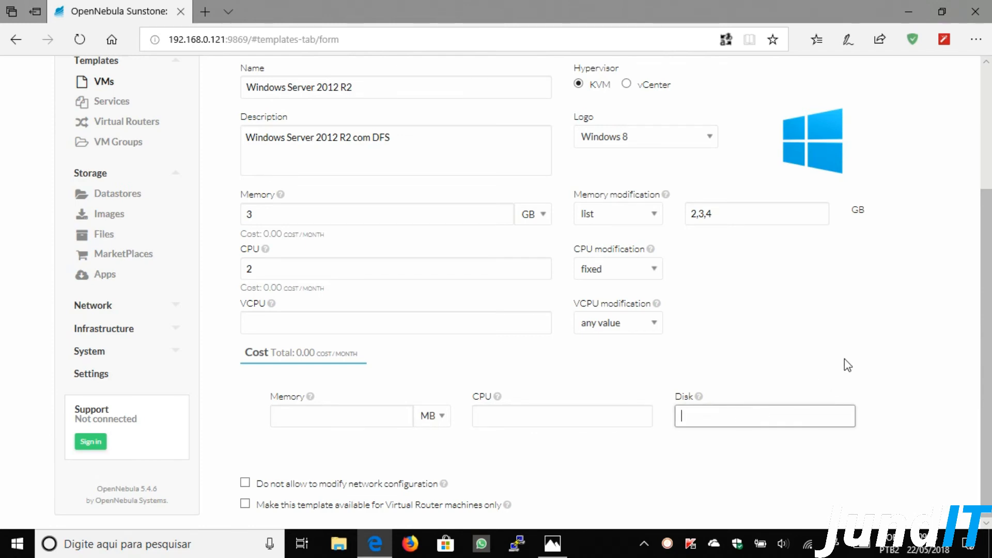
scroll(845, 358, "up", 3)
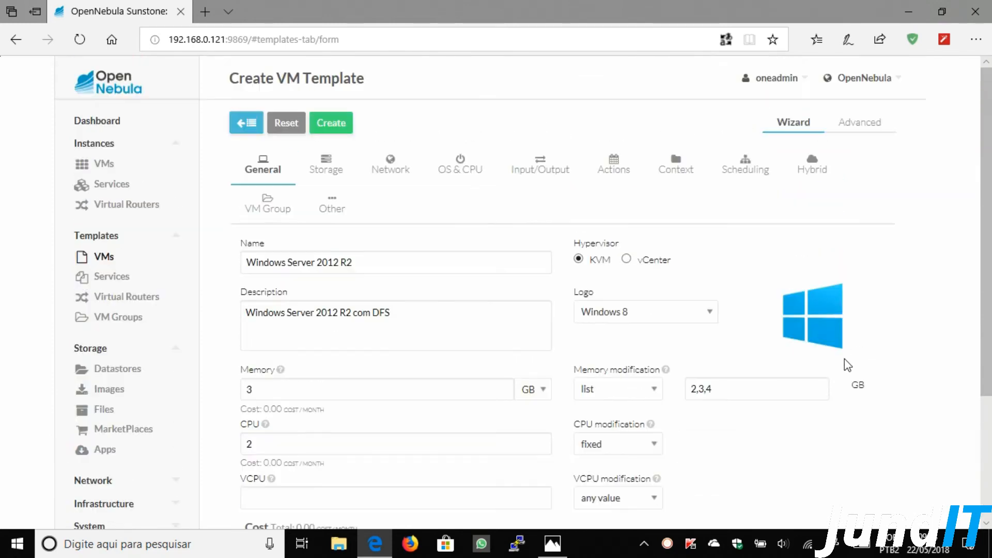
- Use the WindowsServer2012R2 image as the template's disk and attach the Internet network
left_click(324, 174)
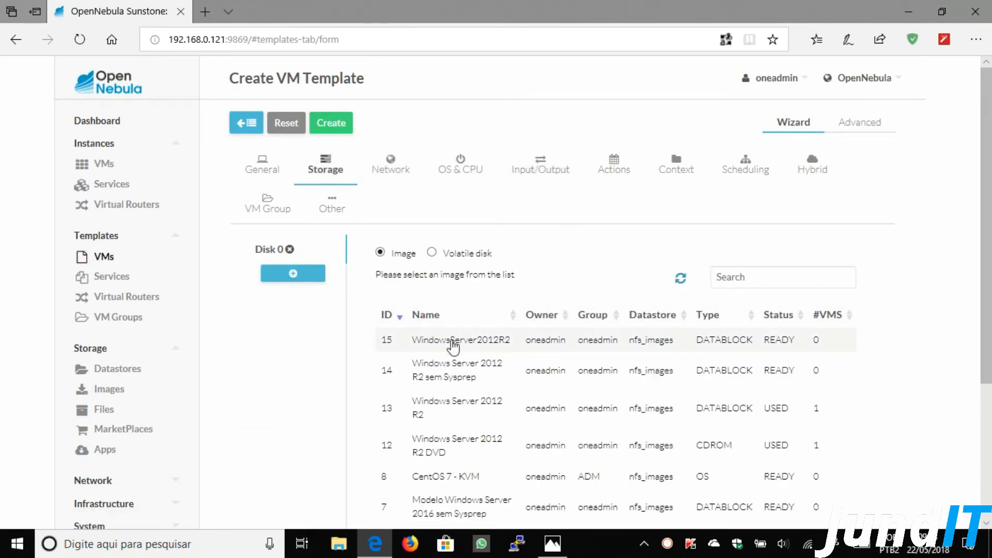
left_click(453, 344)
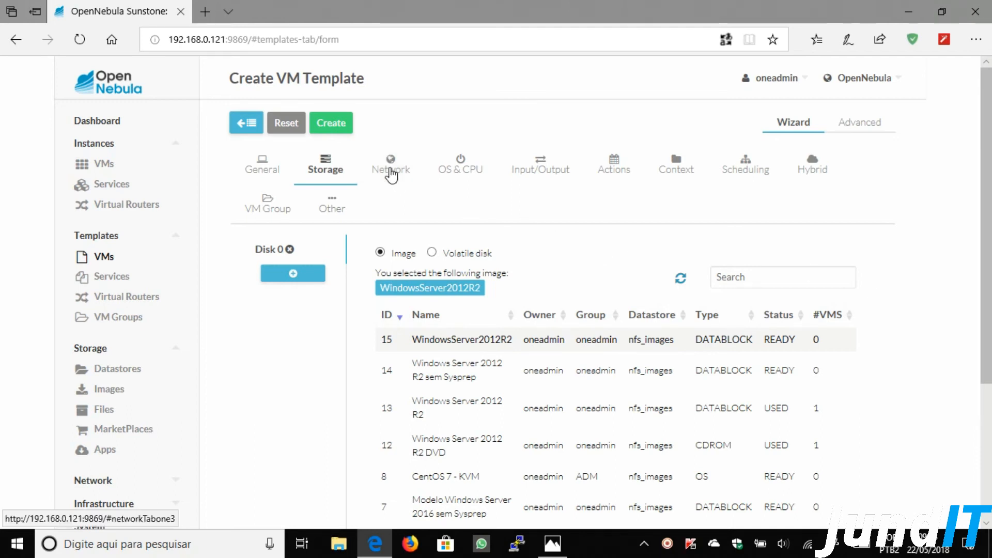
left_click(391, 172)
left_click(449, 320)
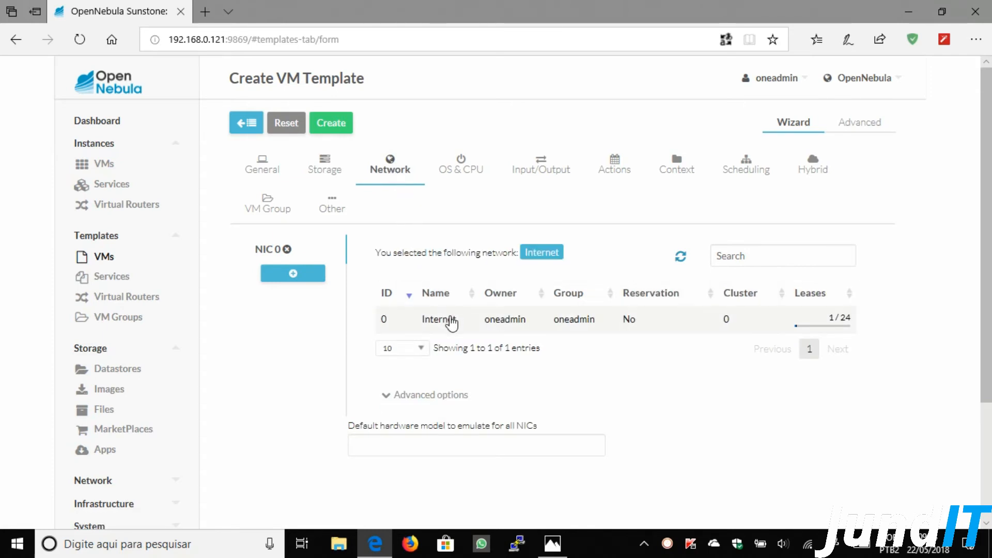
- Set the CPU architecture to x86_64 and boot from disk0
left_click(461, 168)
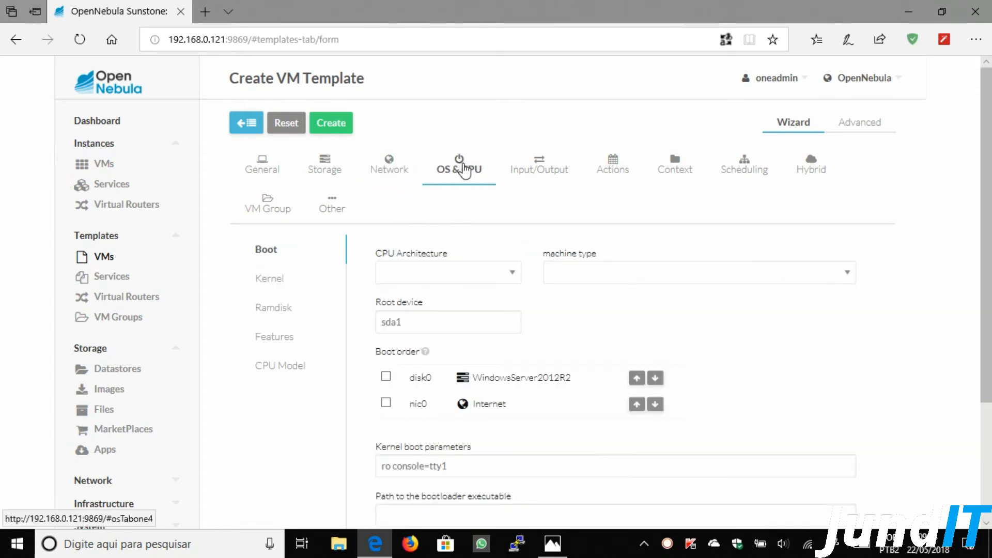
left_click(471, 280)
left_click(401, 296)
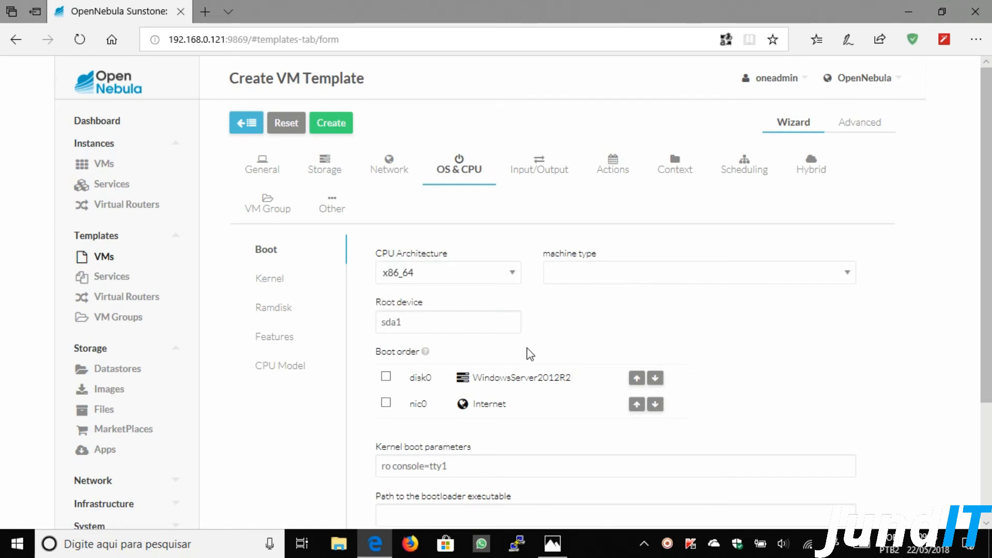
left_click(385, 377)
scroll(815, 336, "down", 3)
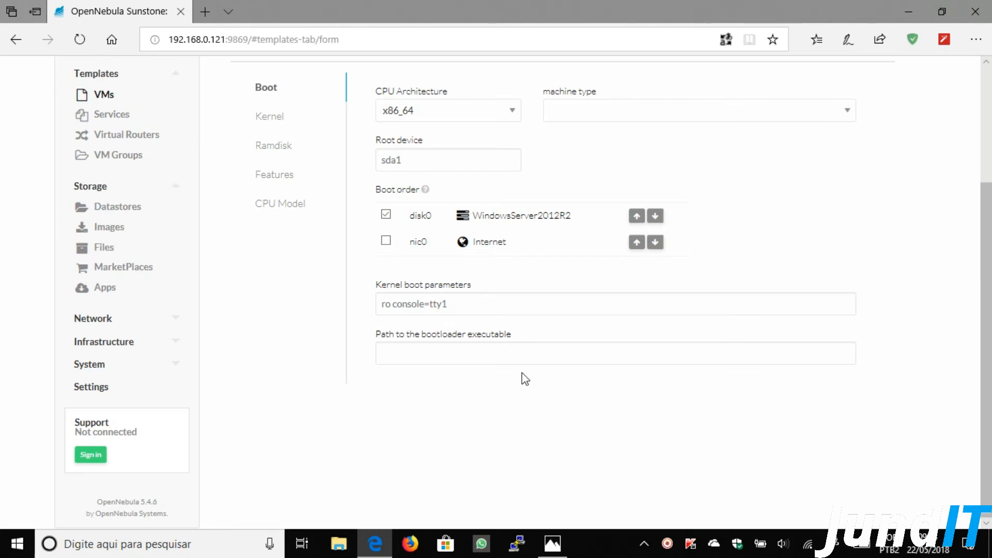
scroll(673, 350, "up", 3)
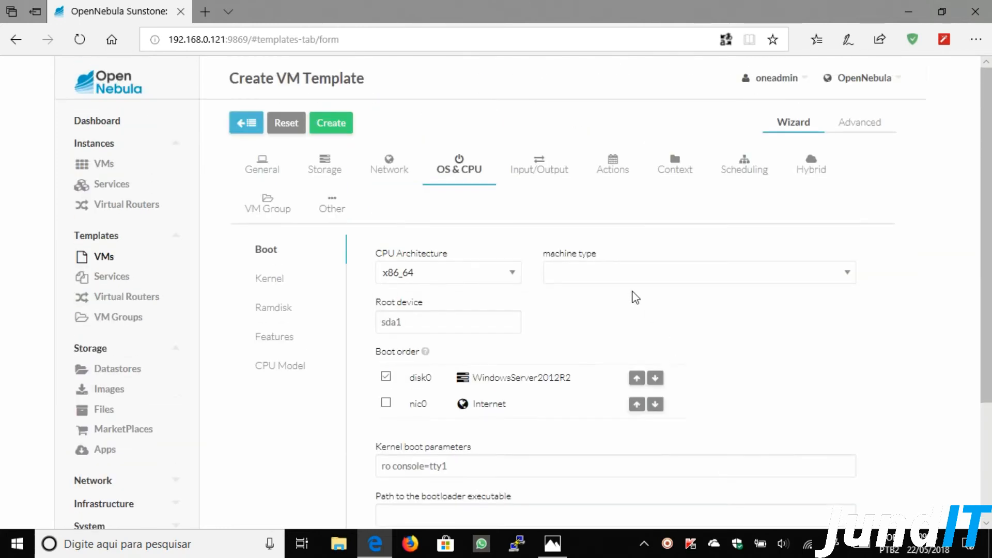
left_click(538, 173)
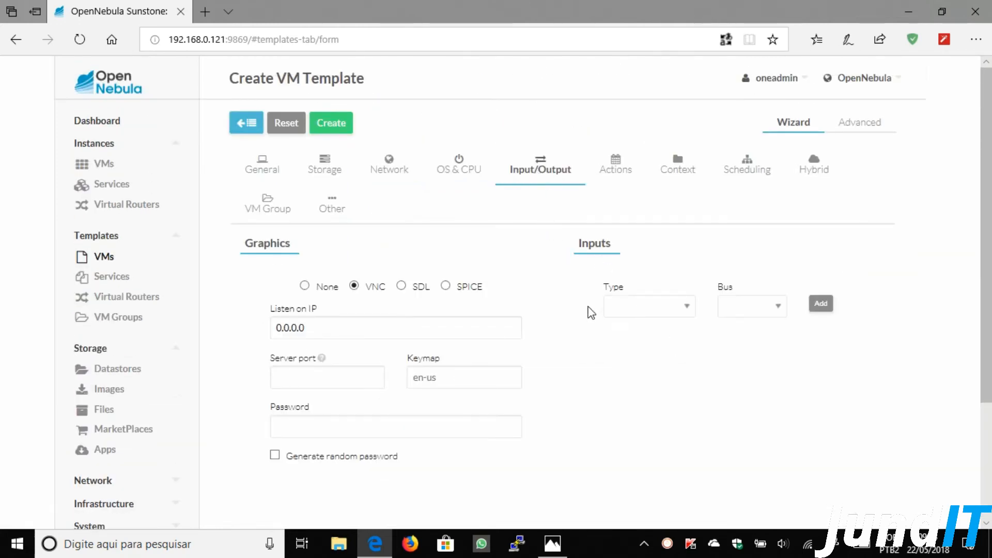
- Set the VNC keymap to pt-br and add a tablet input on the USB bus
left_click(474, 372)
type("pt-br")
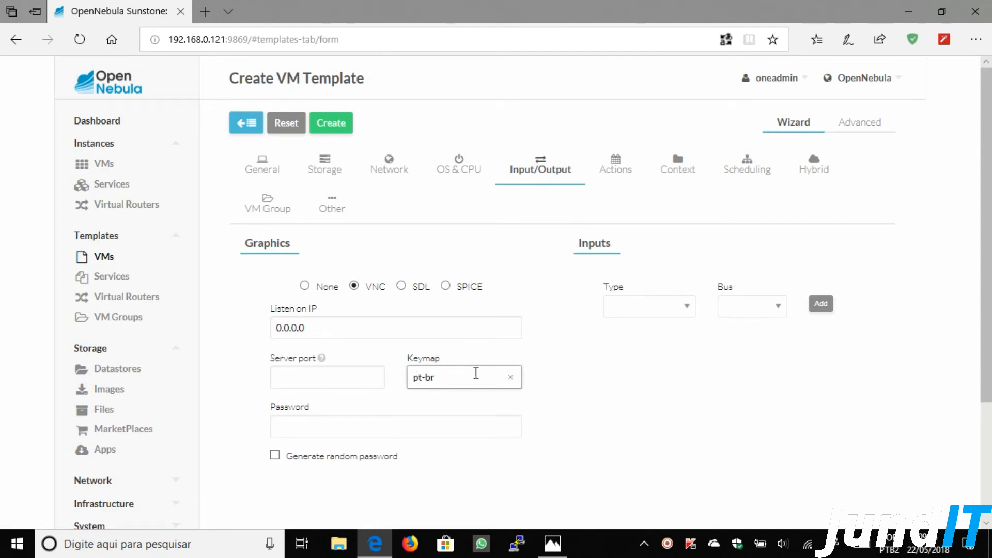
left_click(661, 310)
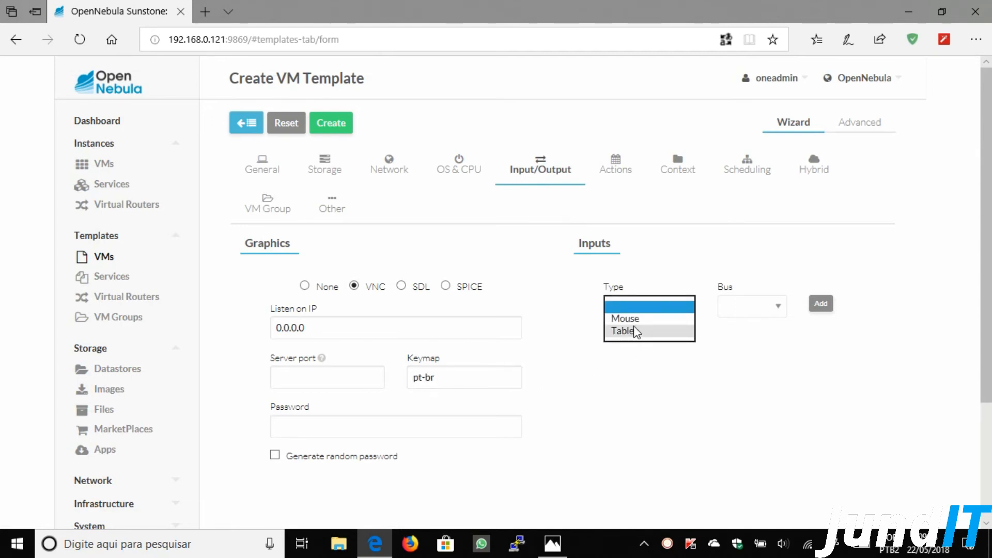
left_click(635, 332)
left_click(770, 310)
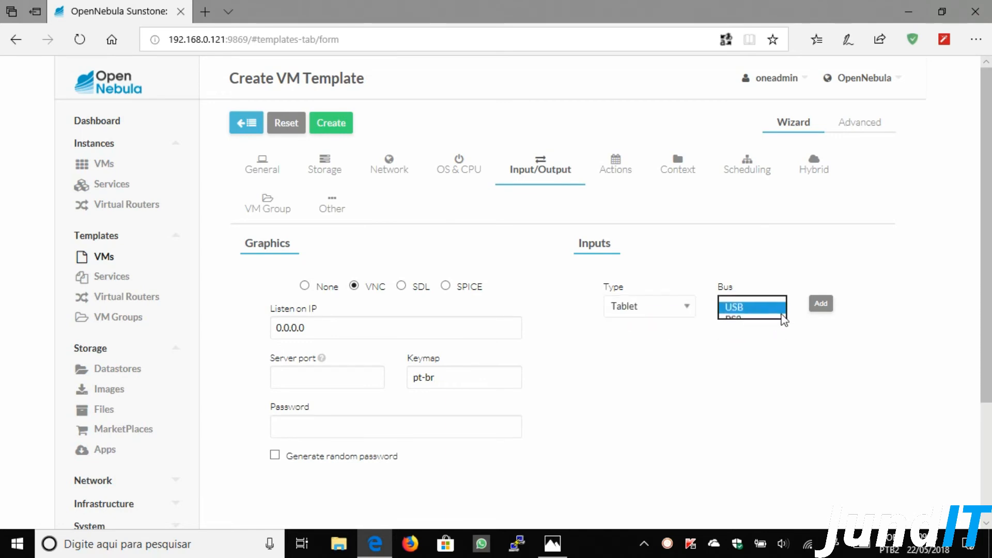
left_click(780, 310)
left_click(821, 303)
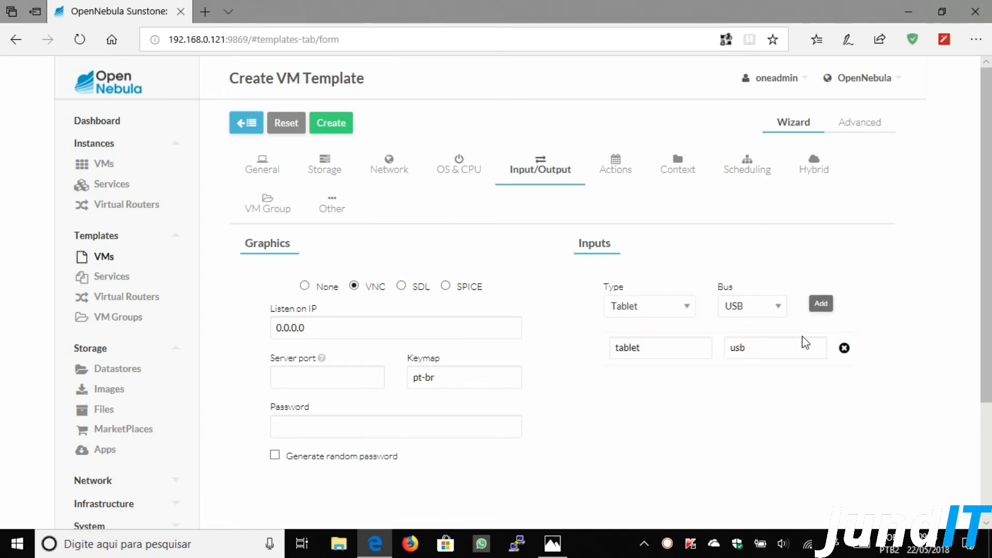
- Turn off SSH contextualization in the template's Context settings
left_click(675, 175)
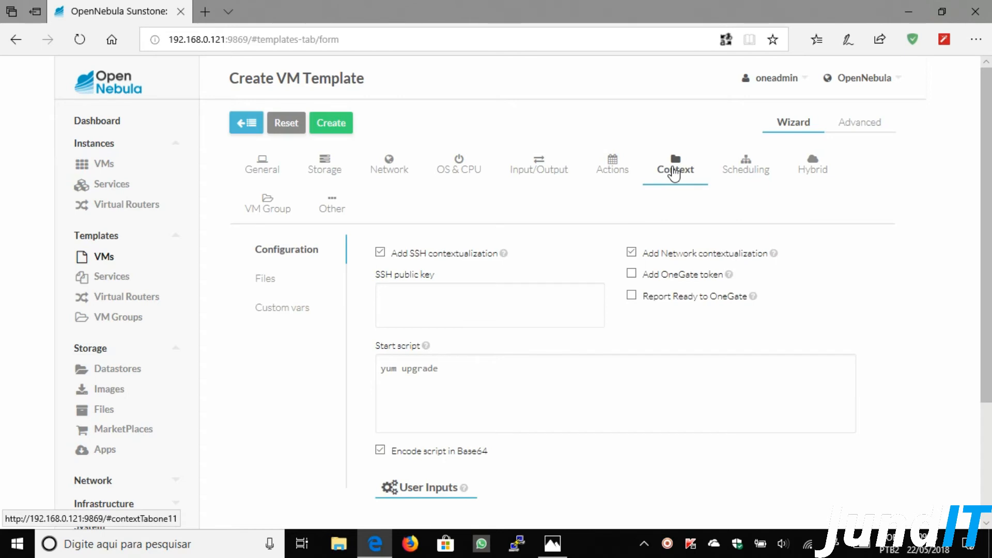
left_click(396, 255)
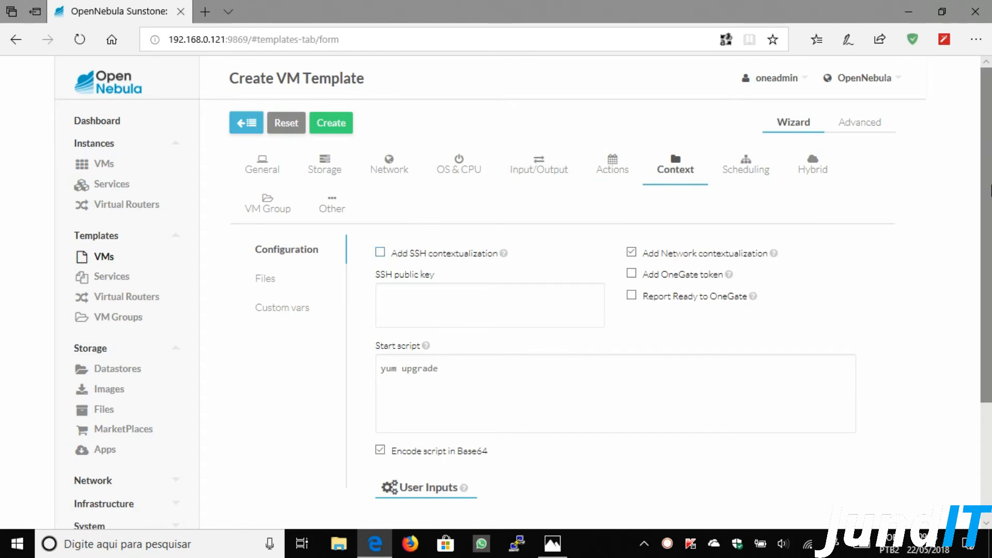
left_click_drag(990, 150, 991, 238)
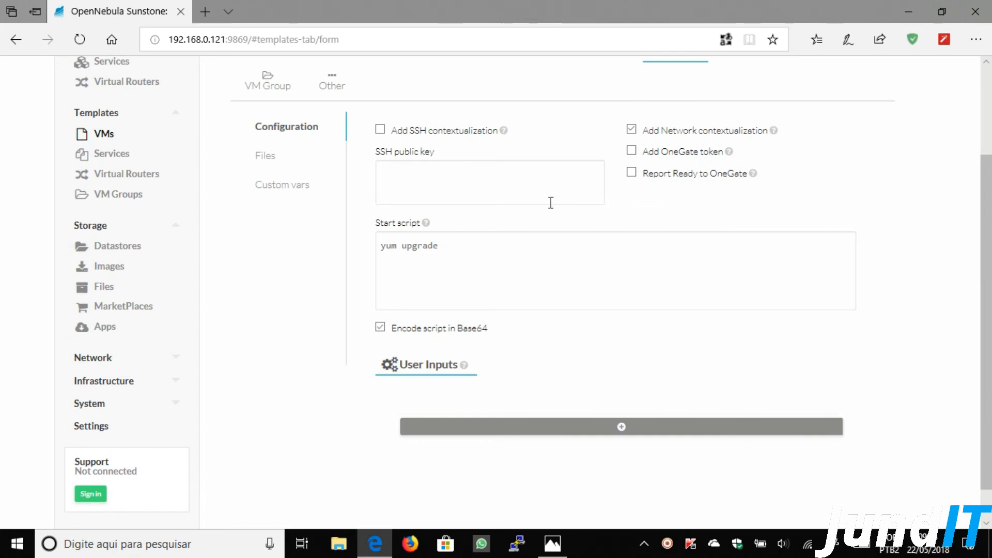
left_click(527, 269)
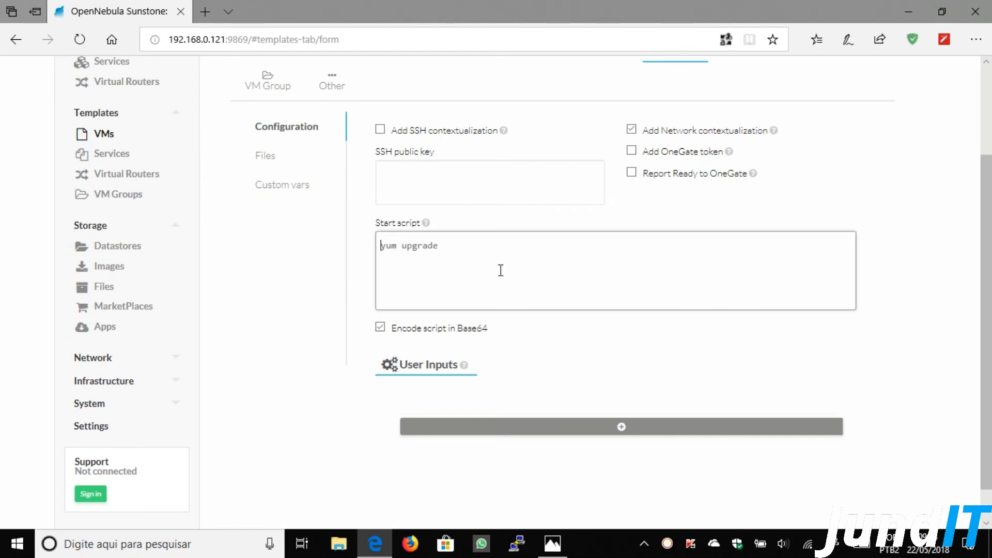
right_click(461, 242)
left_click(489, 315)
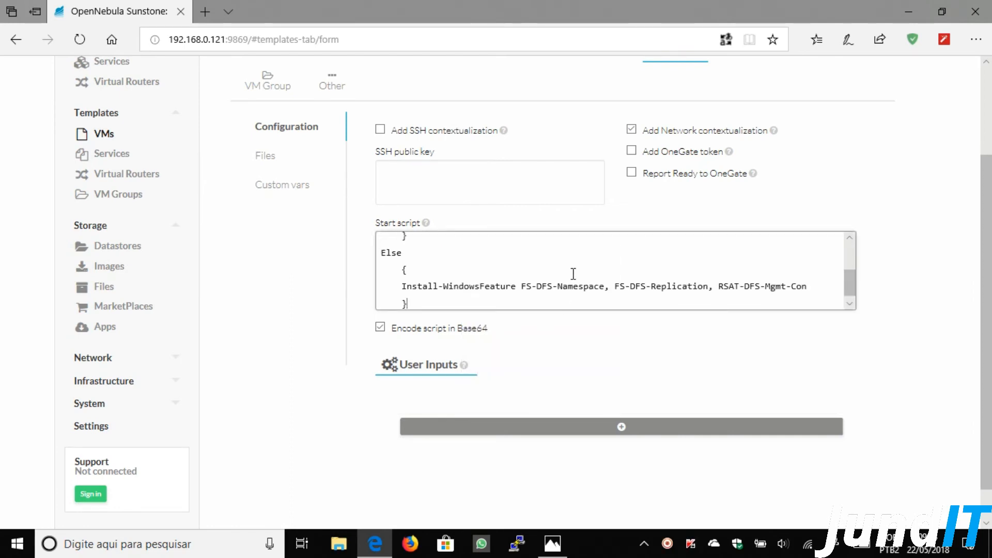
scroll(648, 285, "up", 2)
scroll(647, 285, "up", 5)
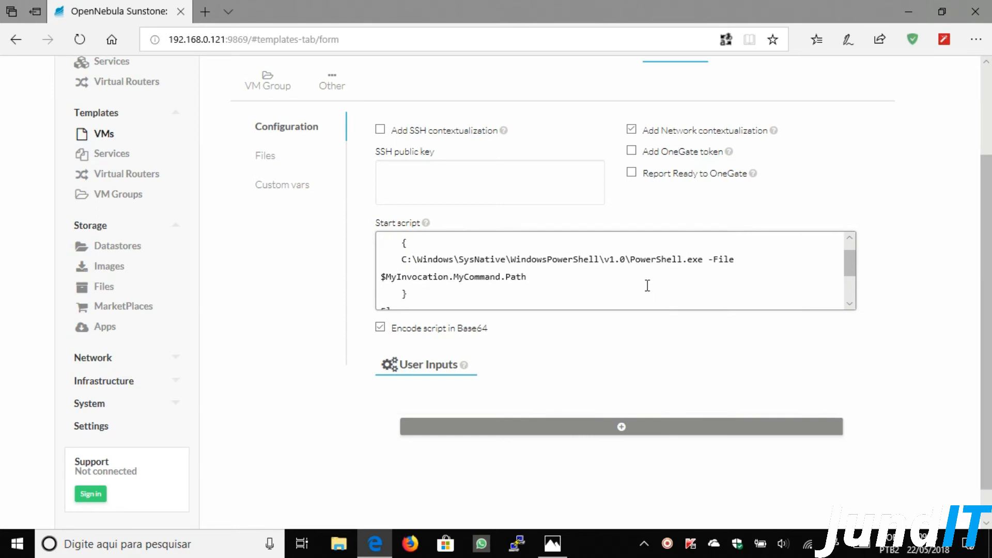
scroll(976, 344, "down", 3)
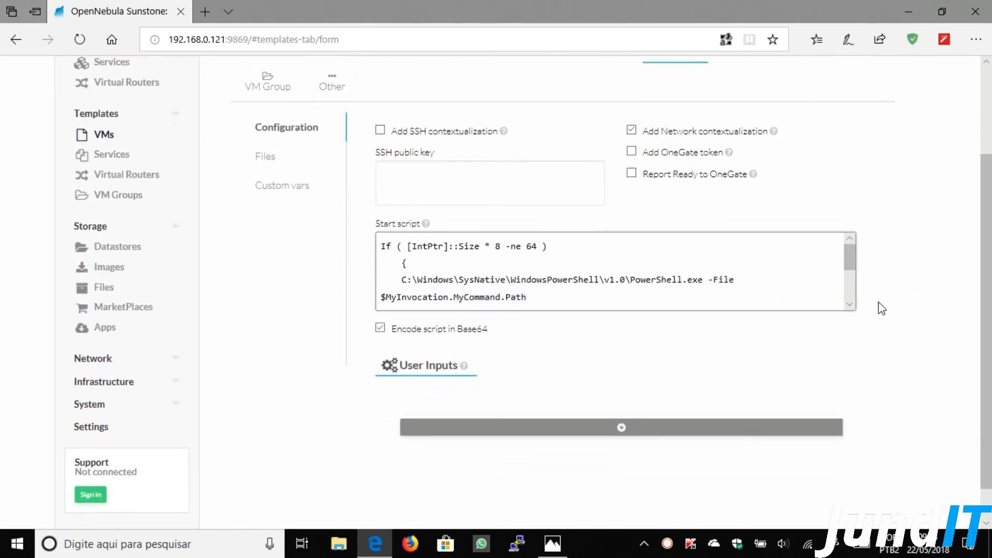
left_click(850, 307)
left_click(850, 307)
left_click(850, 307)
left_click(850, 307)
left_click(850, 307)
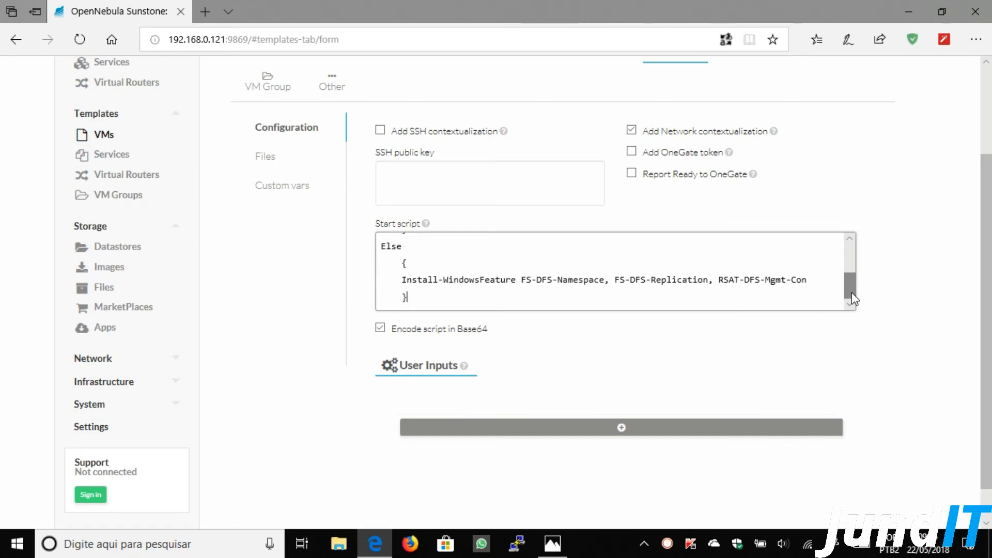
left_click_drag(402, 280, 605, 284)
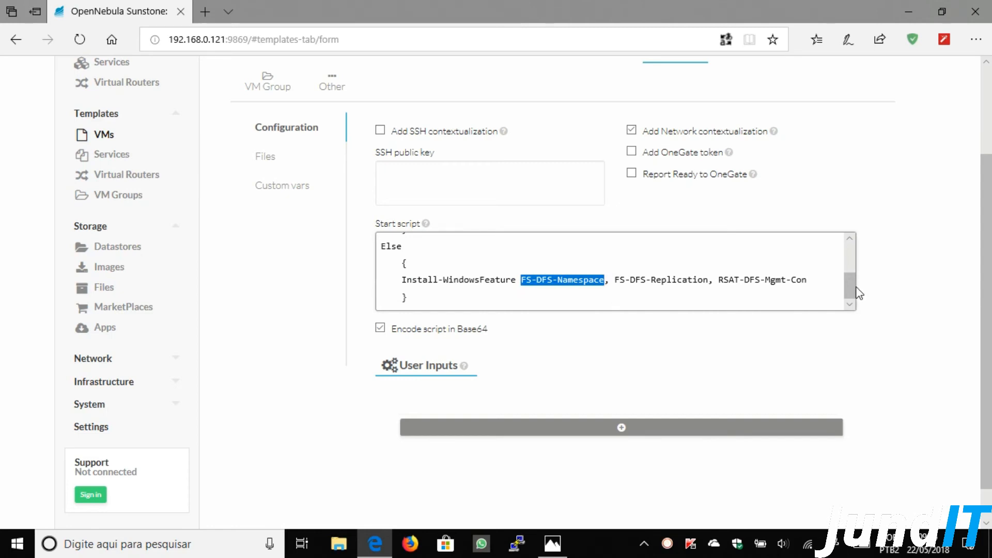
left_click_drag(851, 285, 851, 258)
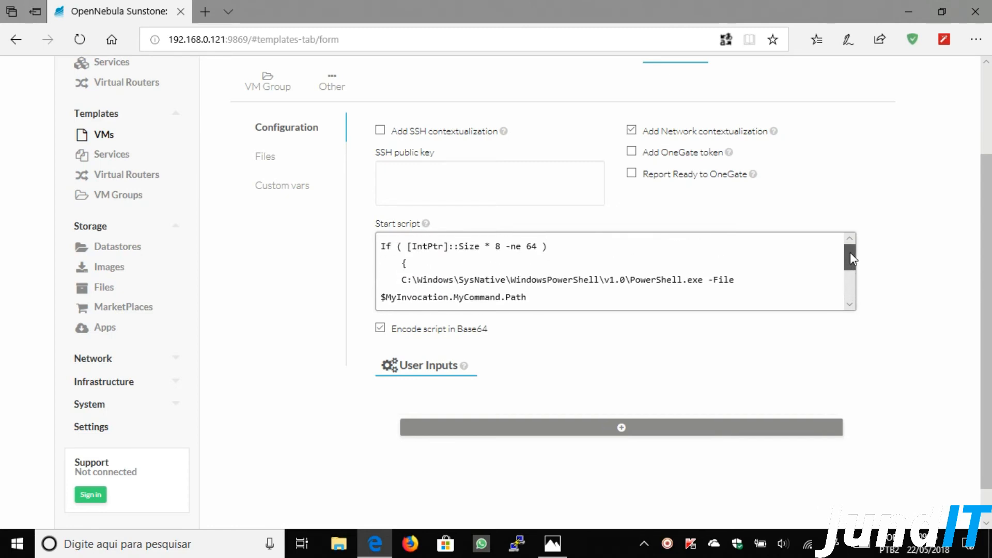
double_click(387, 247)
left_click_drag(389, 248, 730, 292)
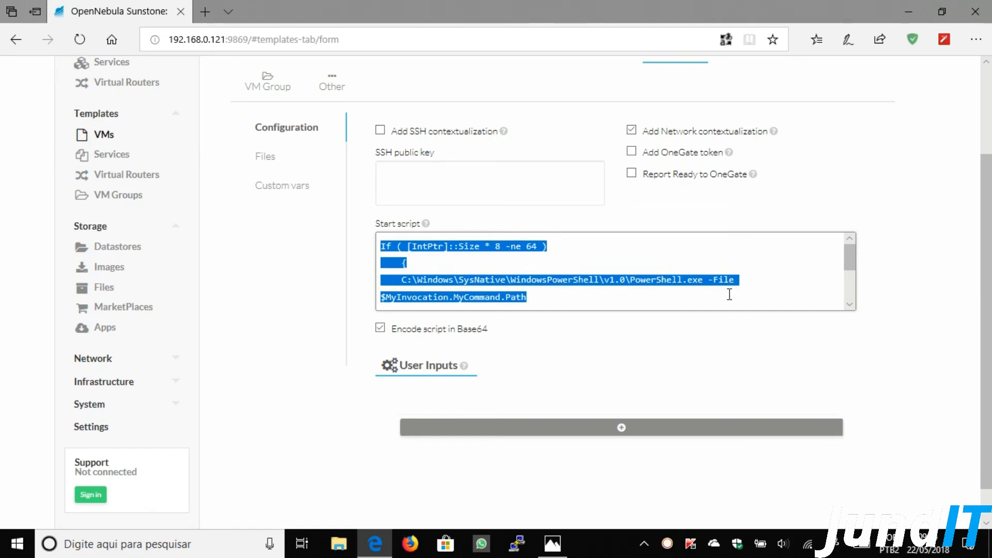
left_click(759, 253)
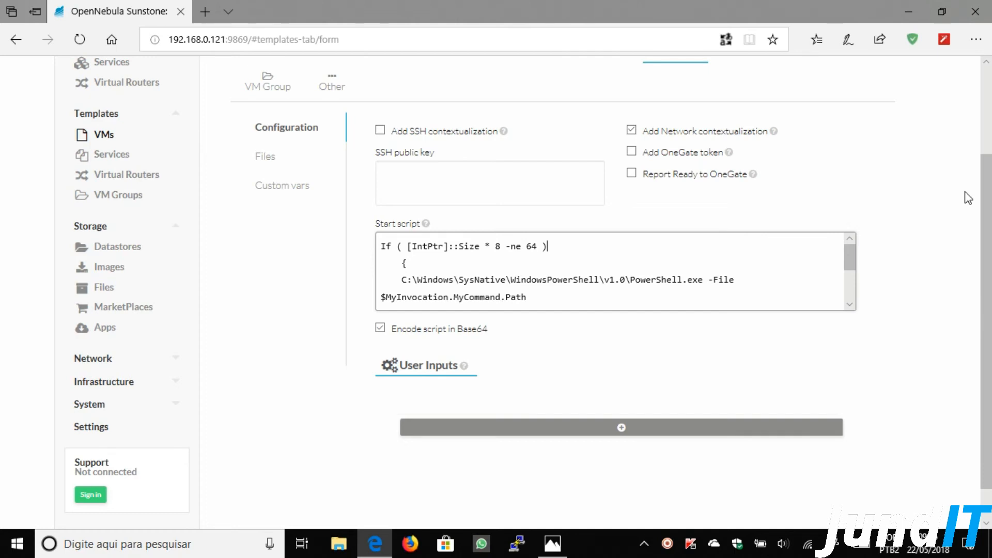
left_click(849, 304)
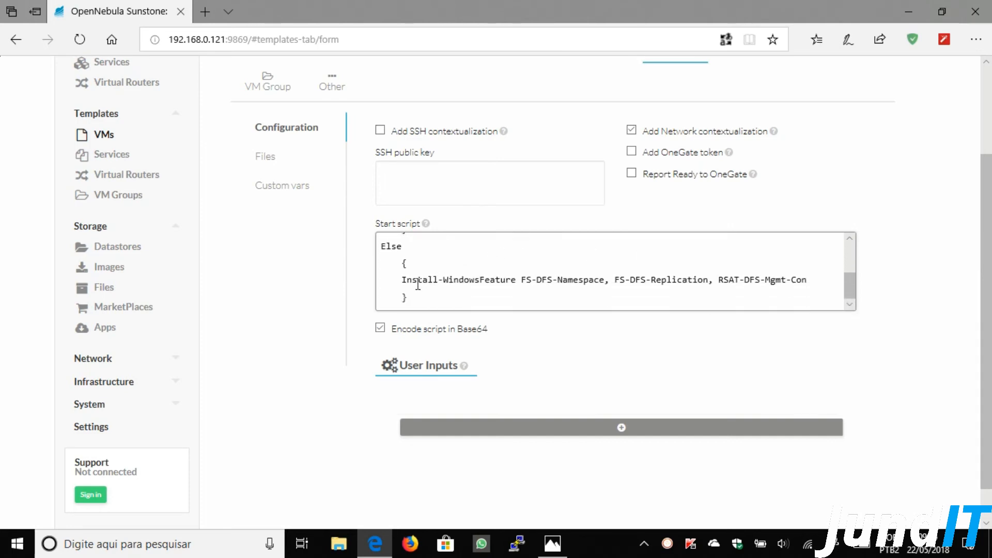
left_click_drag(401, 280, 516, 281)
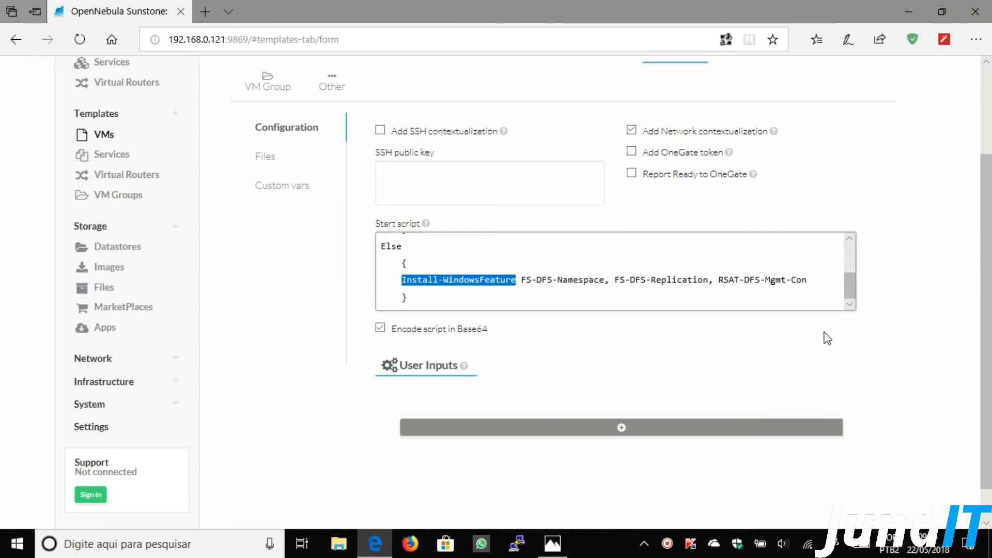
left_click(655, 282)
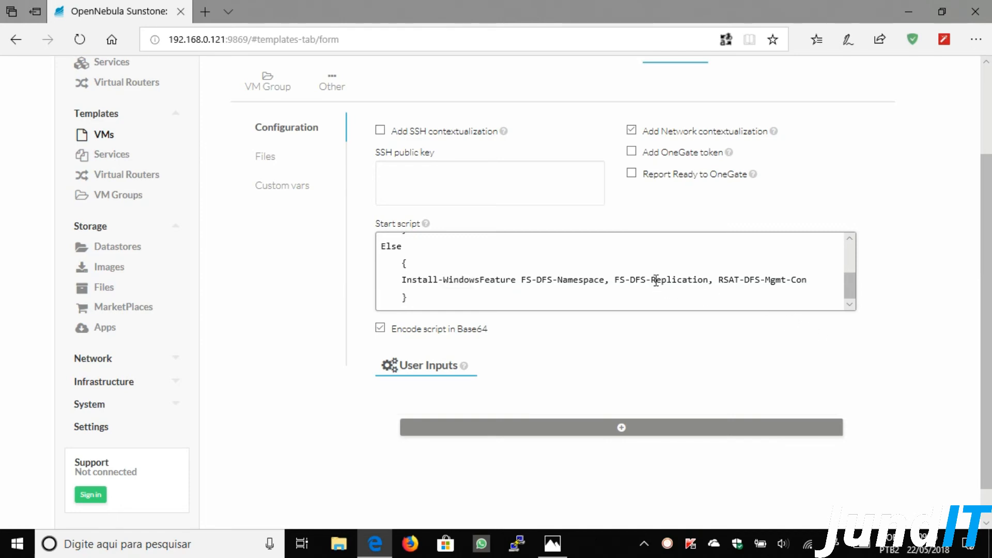
left_click_drag(398, 283, 806, 288)
scroll(854, 279, "up", 2)
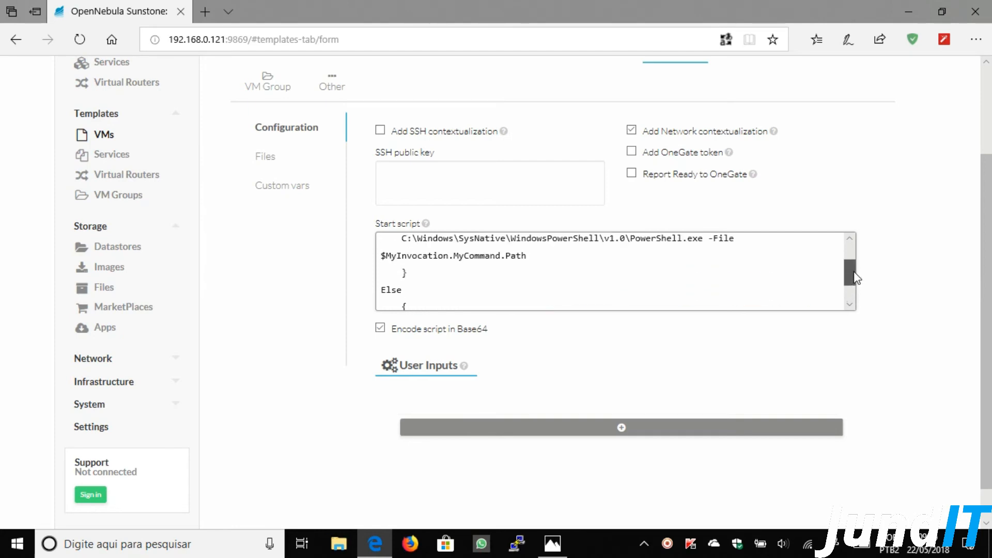
scroll(854, 281, "down", 2)
left_click_drag(855, 291, 858, 265)
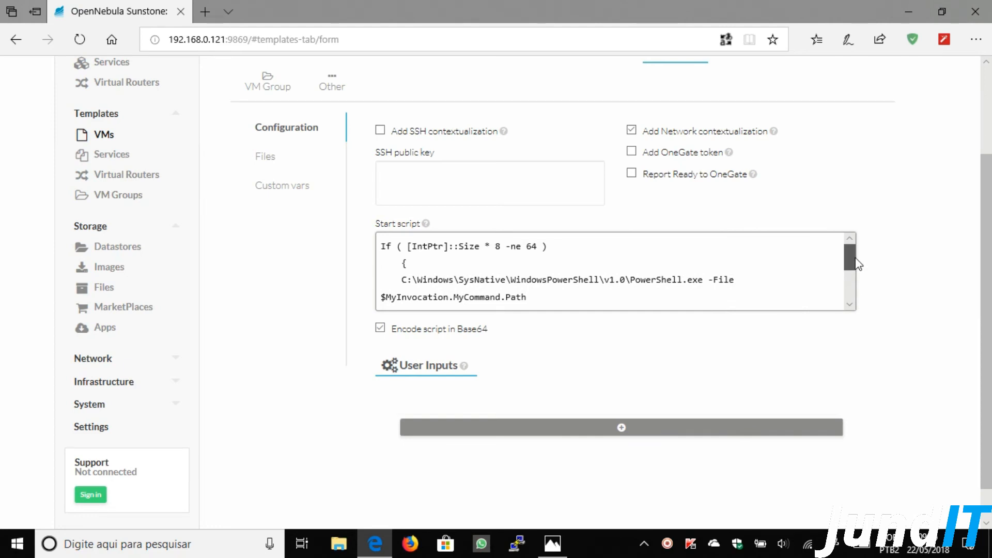
left_click_drag(858, 265, 857, 308)
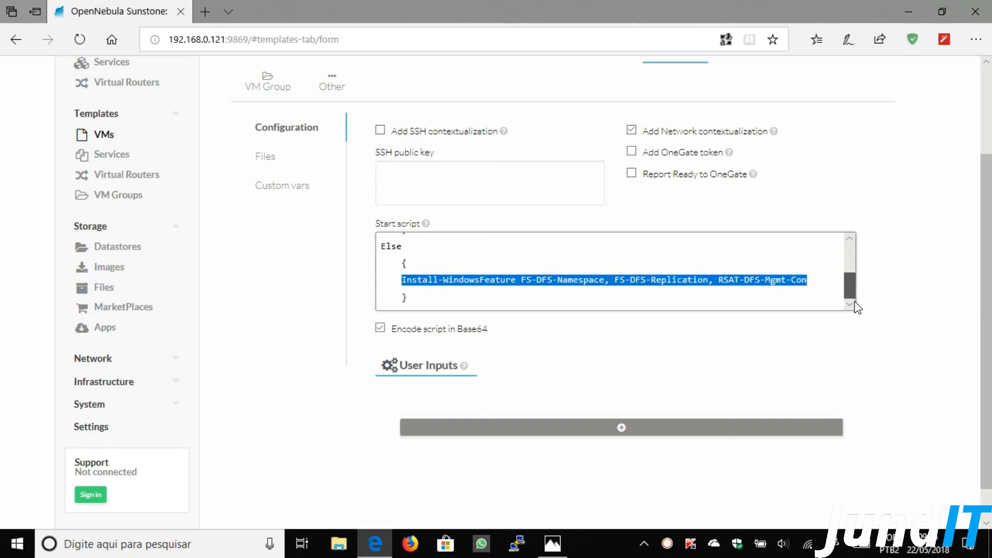
left_click_drag(857, 307, 852, 258)
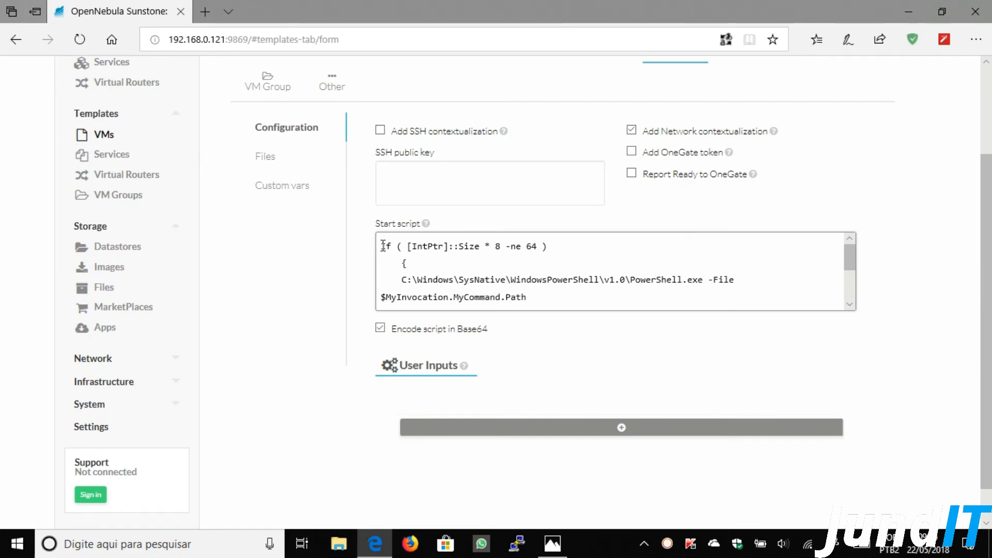
left_click_drag(383, 246, 538, 300)
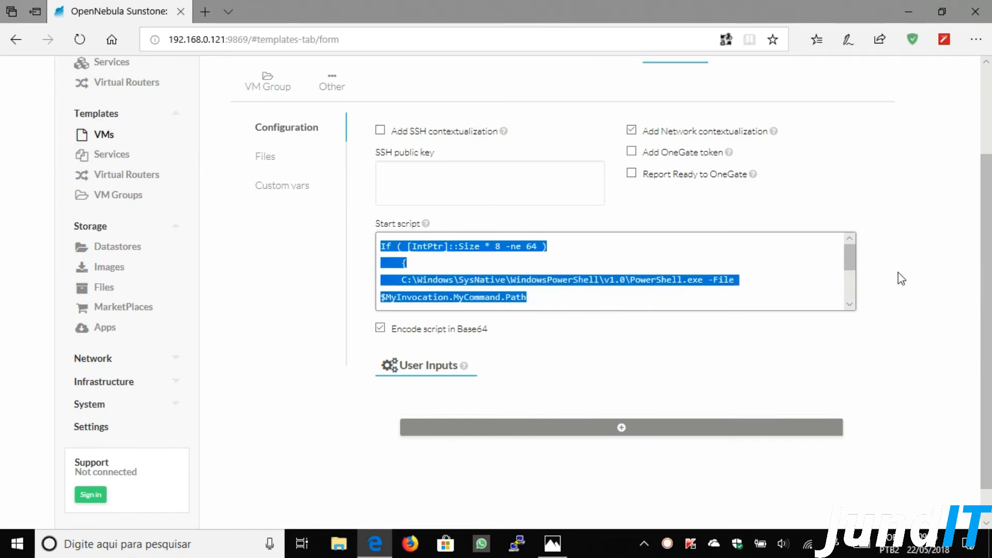
left_click_drag(847, 262, 848, 299)
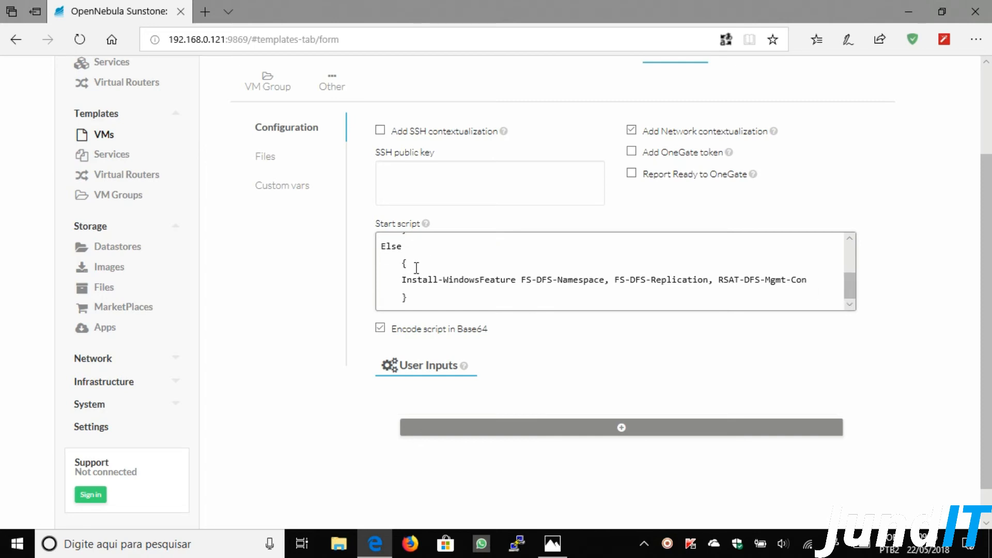
left_click_drag(401, 279, 809, 282)
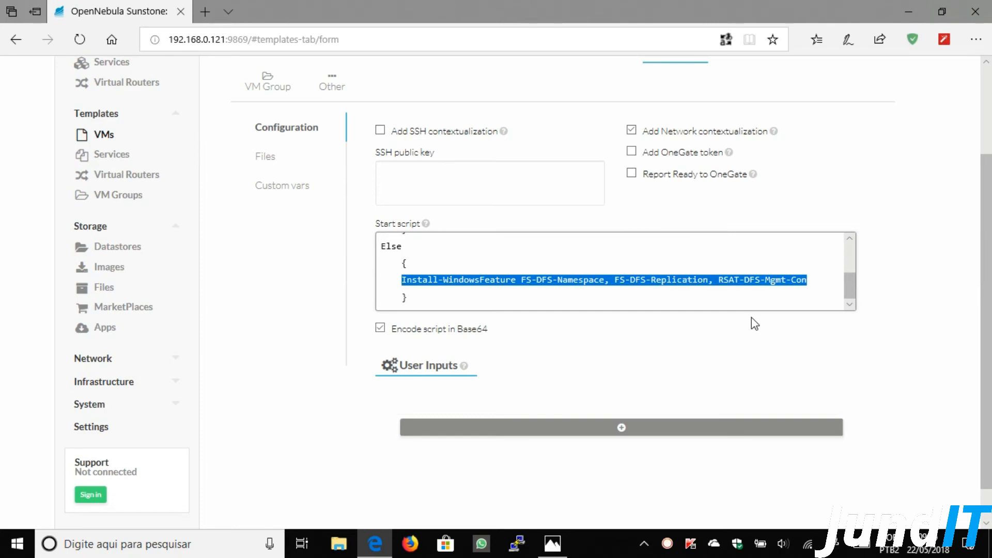
scroll(987, 215, "down", 1)
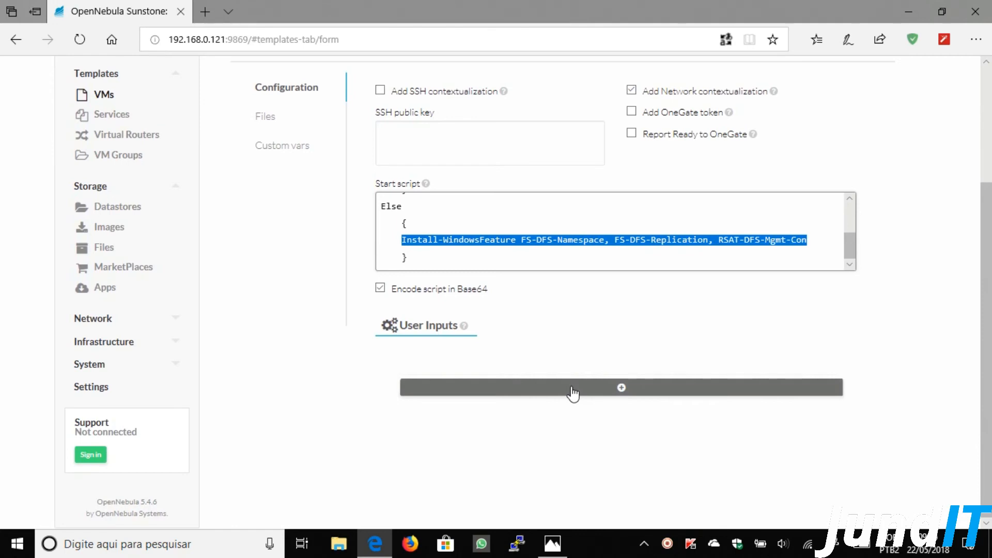
- Add a new text user input named SET_HOSTNAME to the template
left_click(573, 394)
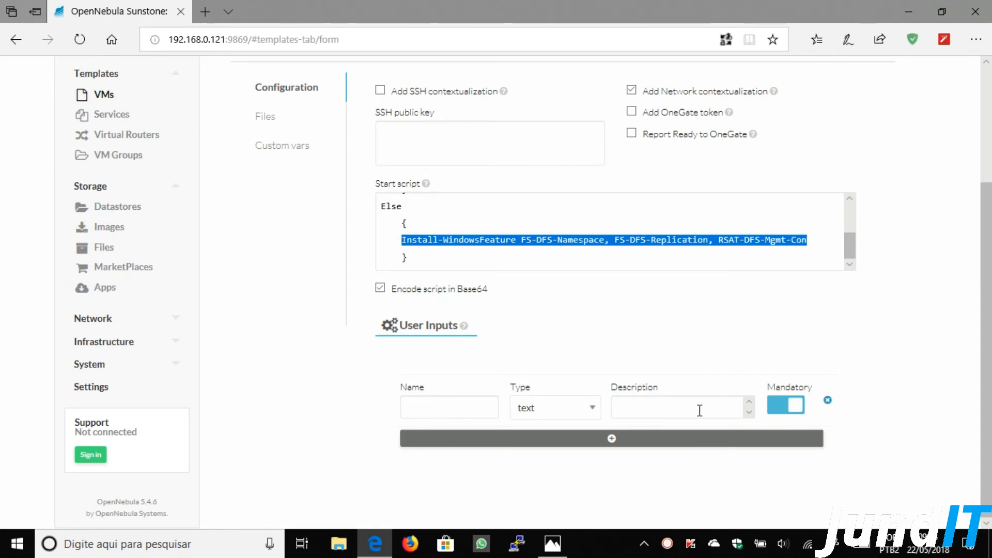
left_click(453, 406)
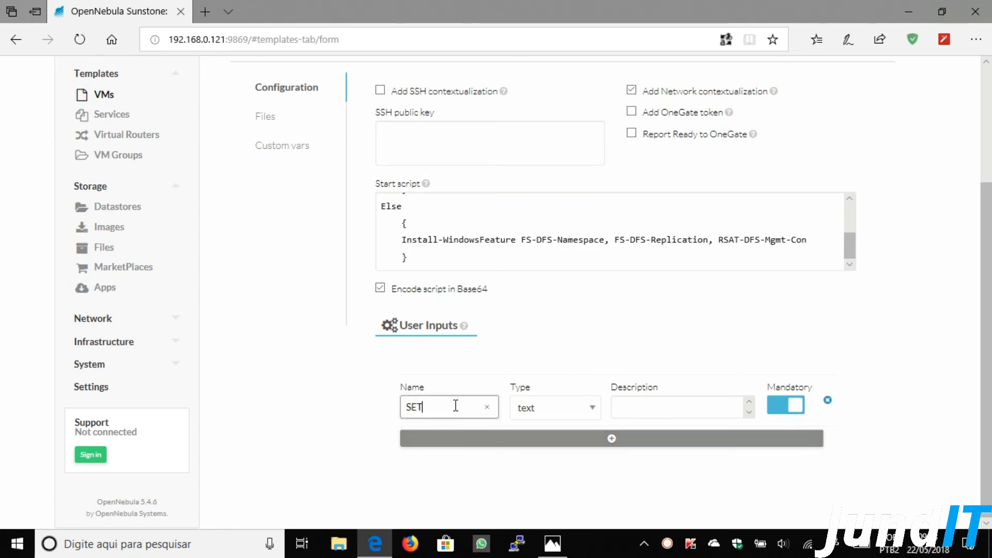
type("SET_HOSTNAME")
- Give the SET_HOSTNAME input the description 'Nome da Máquina', then open a new browser tab
left_click(649, 404)
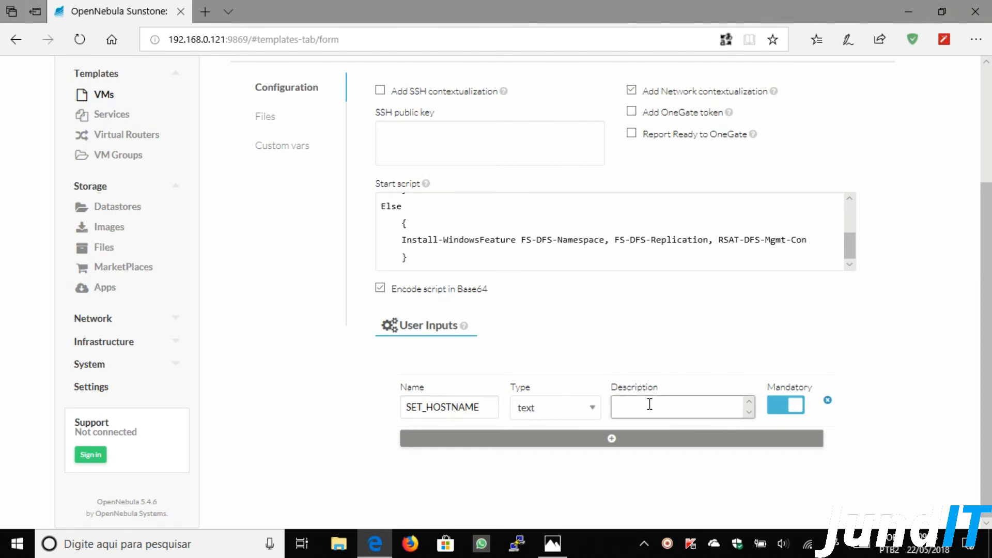
type("Nome do Maáquina")
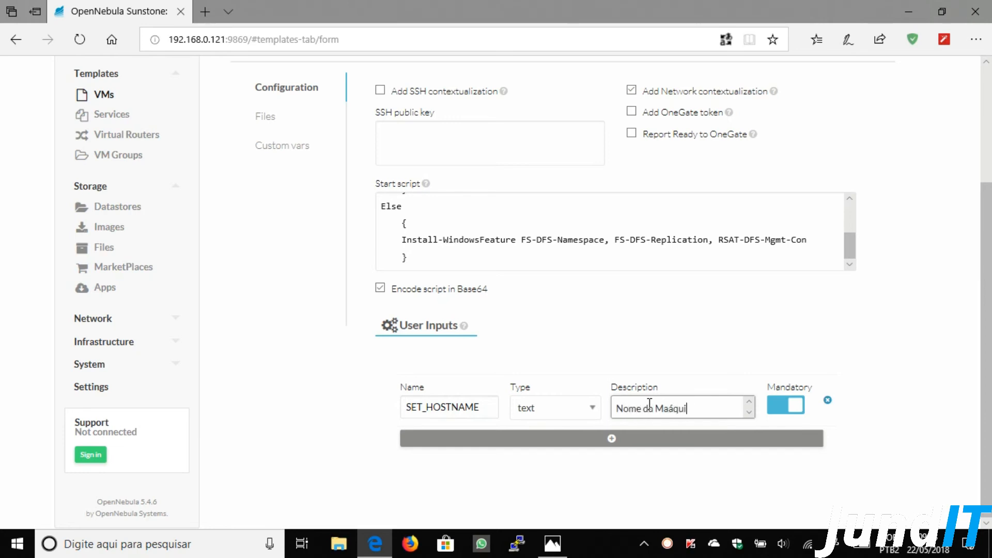
key("Left")
key("Left")
key("Left")
key("Left")
key("Left")
key("Left")
key("BackSpace")
left_click(708, 408)
left_click(435, 408)
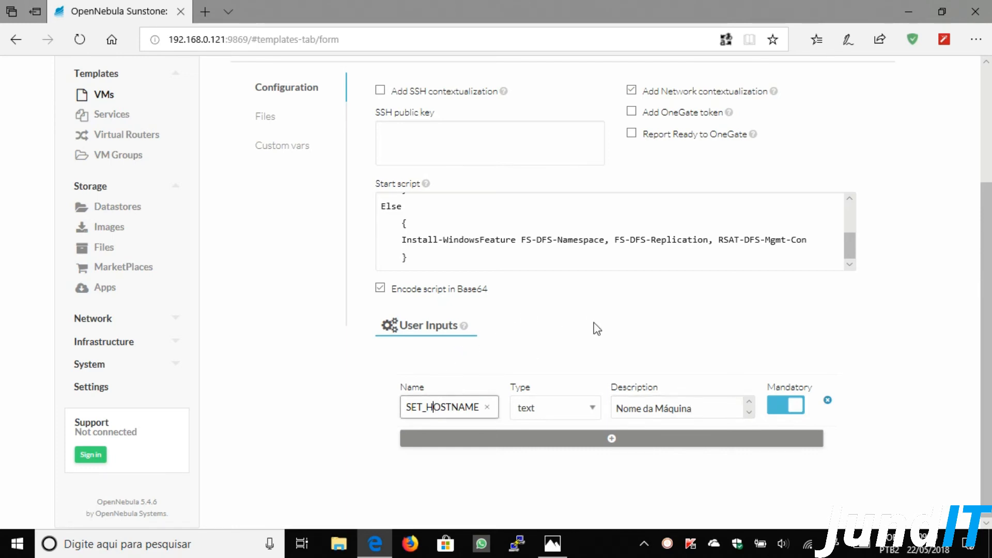
left_click(661, 409)
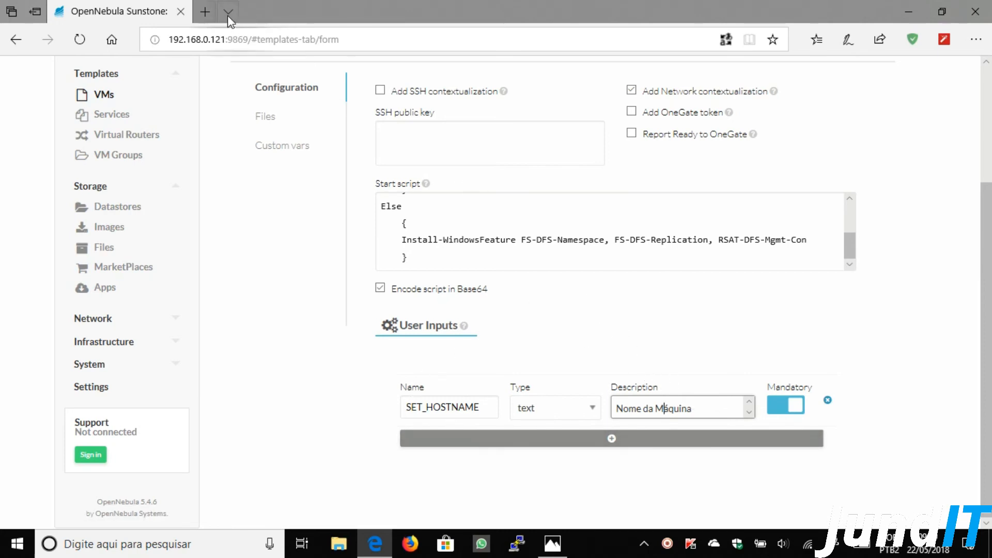
left_click(206, 11)
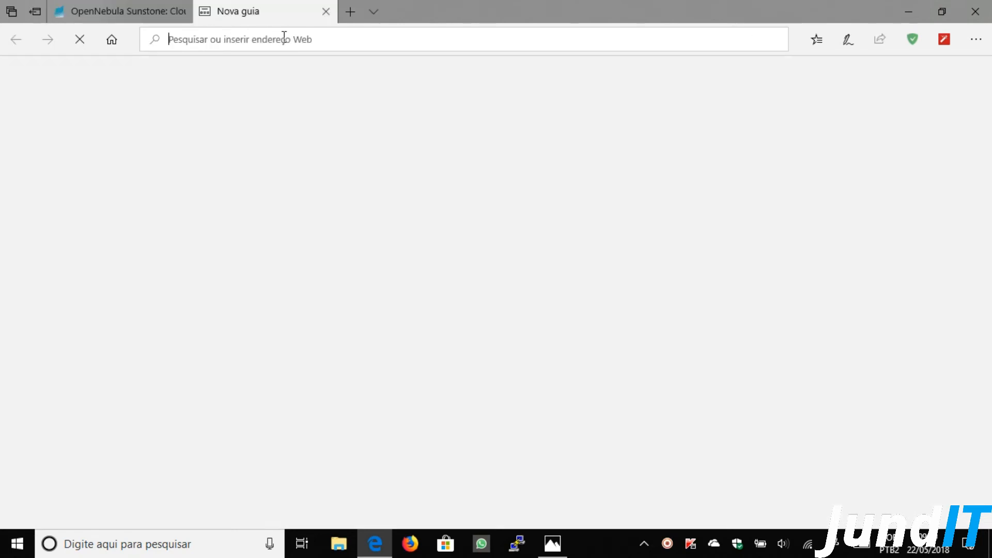
- Load the OpenNebula context documentation page and review its Context Section
type("http://docs.opennebula.org/5.4/operation/references/template.html#context-section")
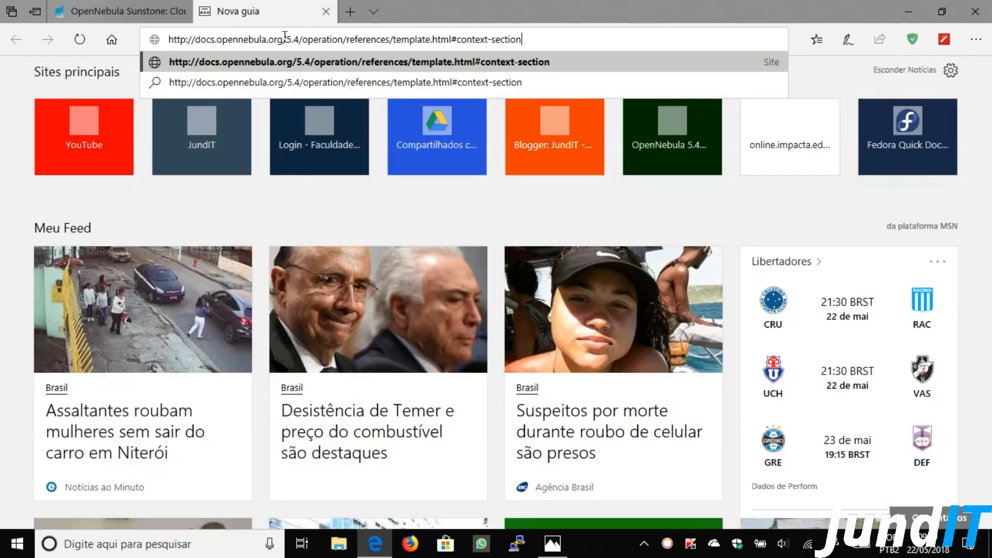
key("Return")
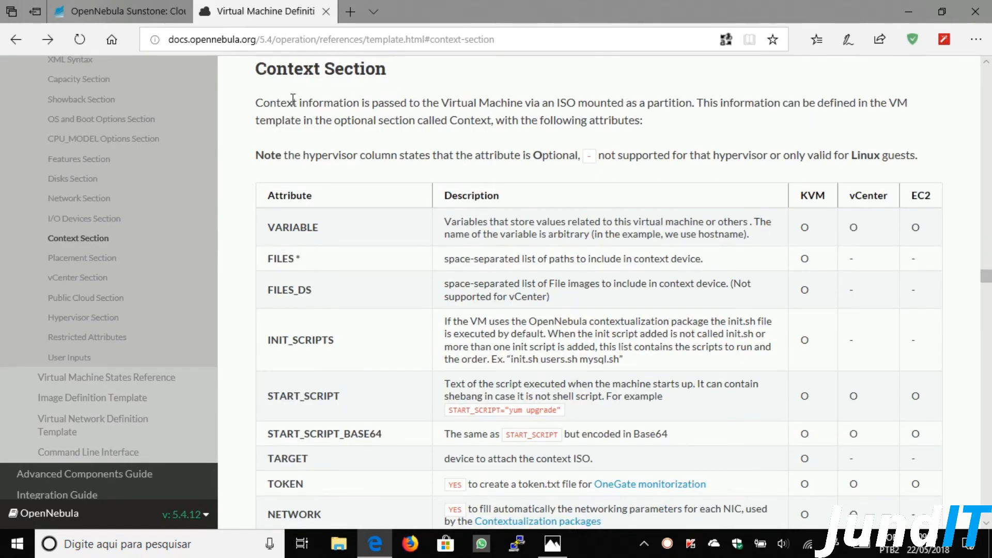
left_click_drag(256, 78, 385, 80)
scroll(443, 214, "down", 1)
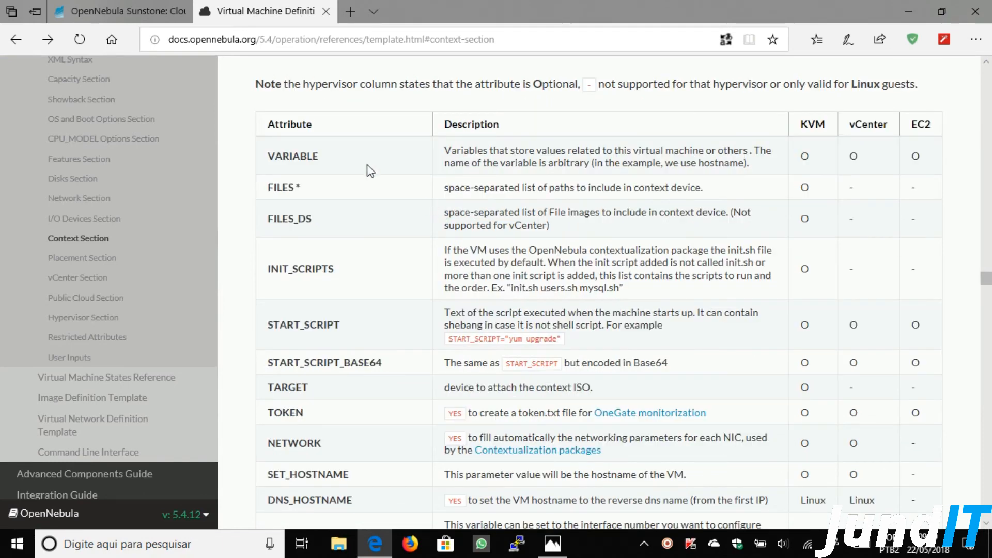
left_click_drag(268, 155, 320, 158)
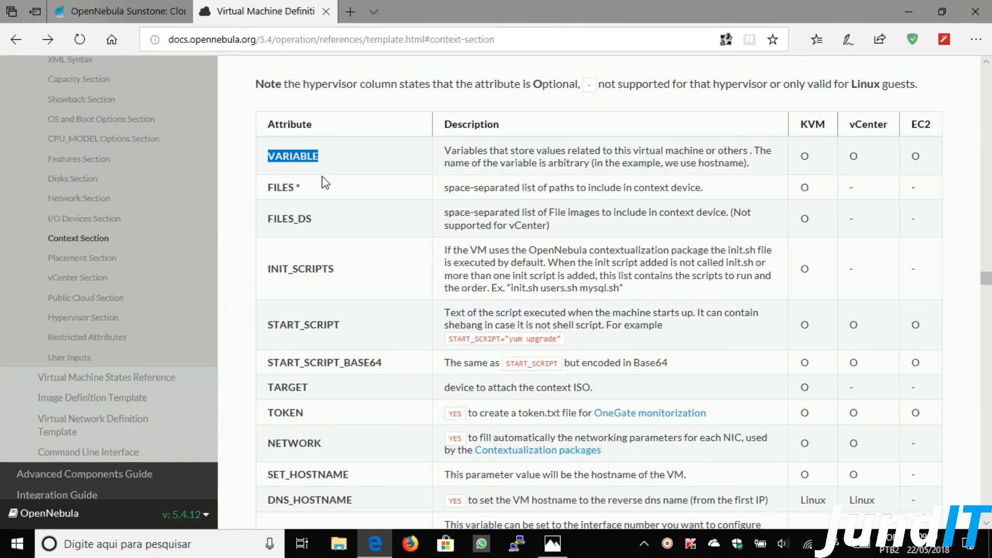
scroll(321, 177, "down", 4)
scroll(356, 205, "down", 8)
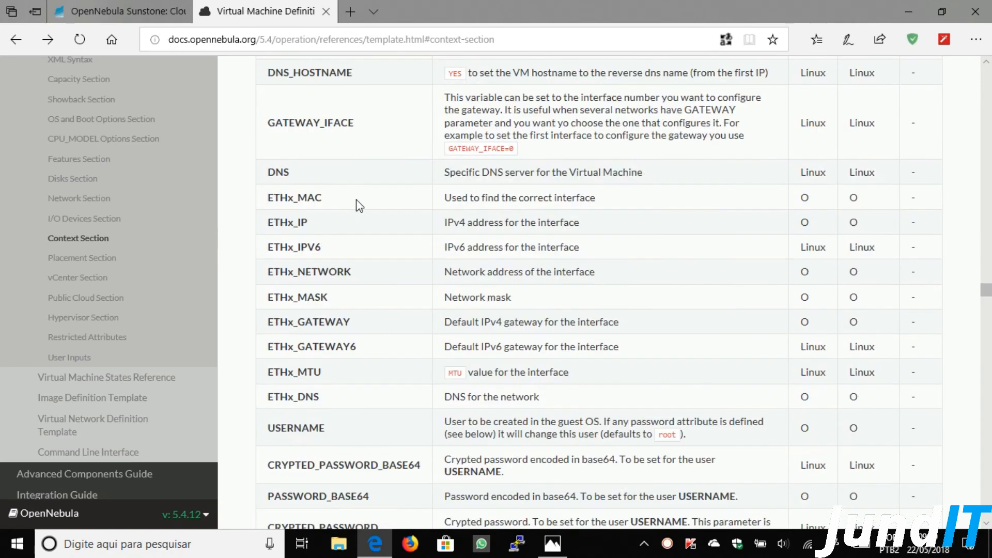
scroll(359, 206, "up", 10)
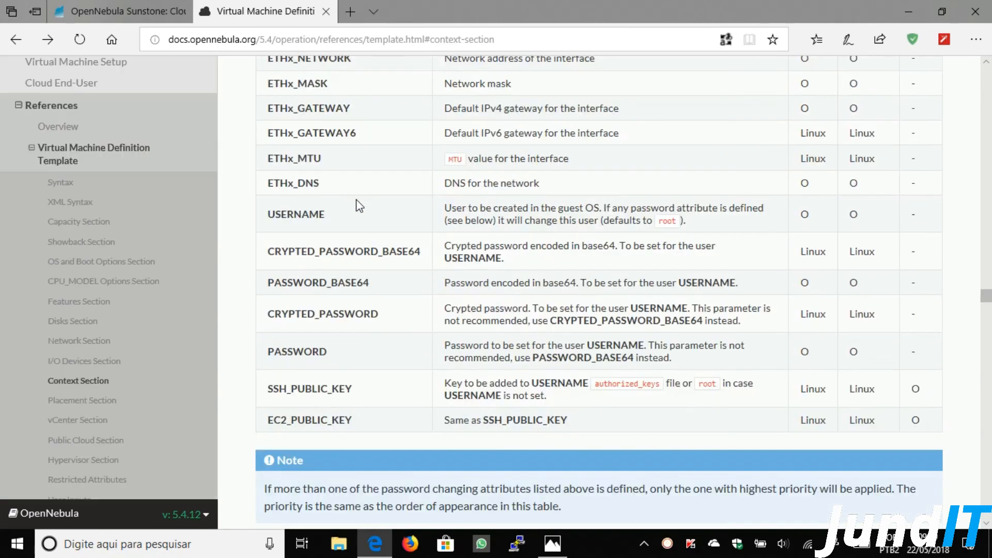
scroll(355, 199, "up", 3)
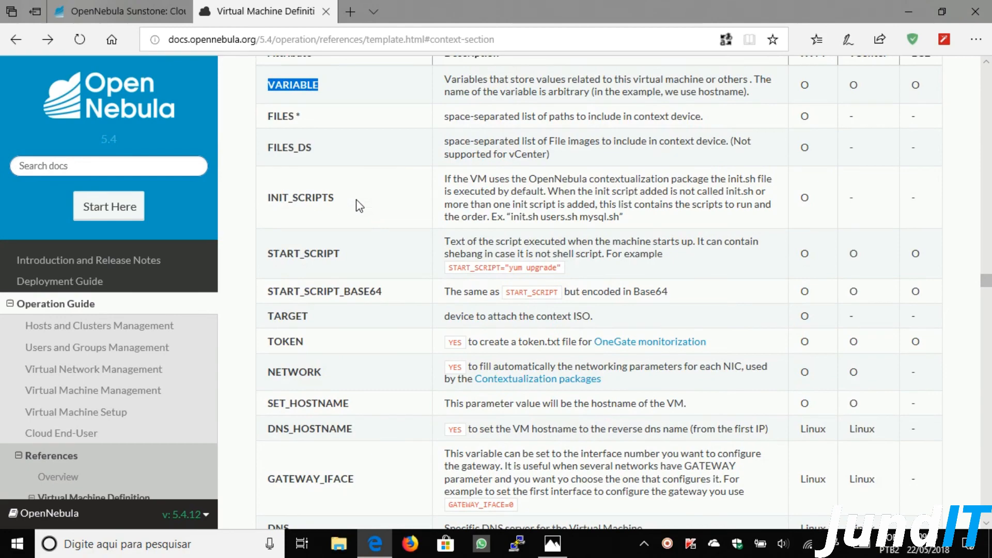
left_click(413, 196)
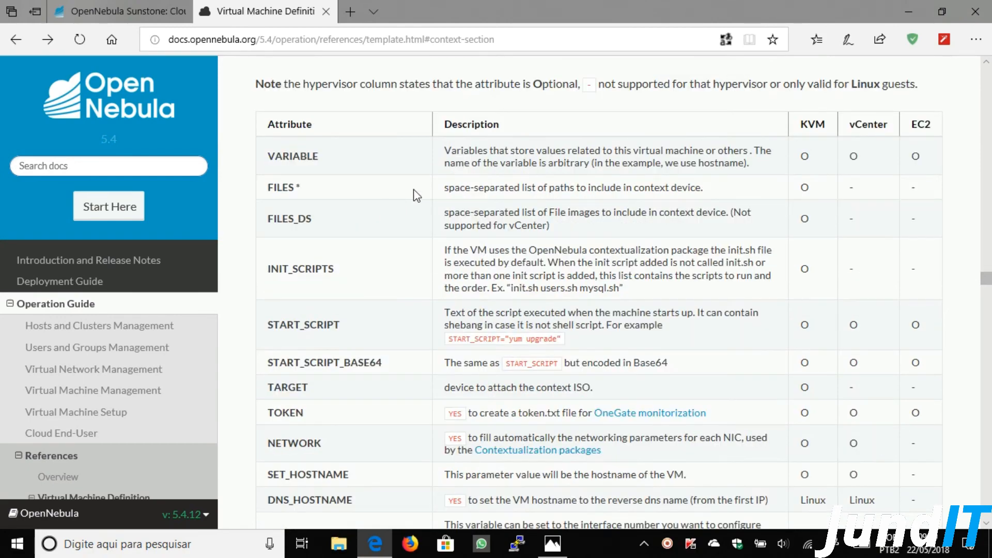
scroll(409, 288, "down", 3)
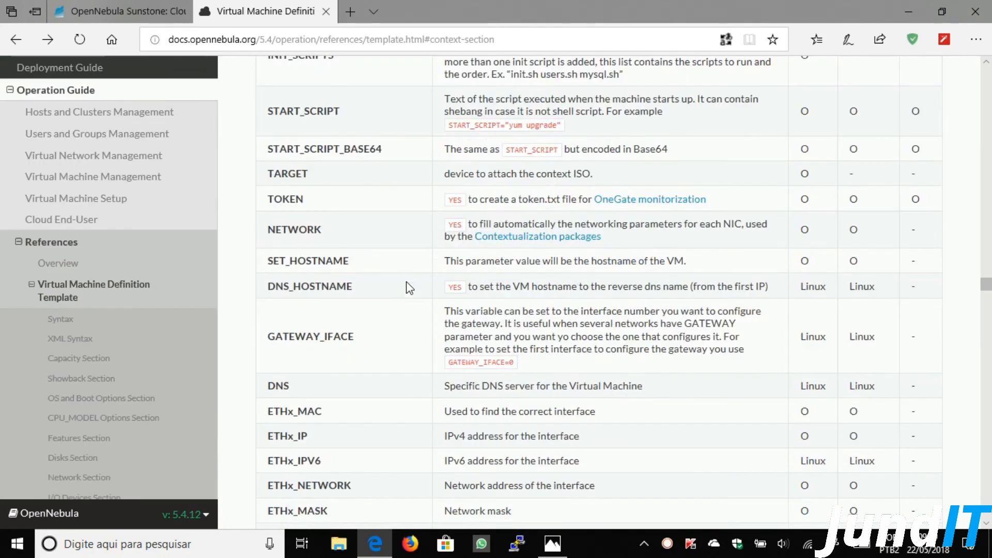
scroll(410, 288, "down", 1)
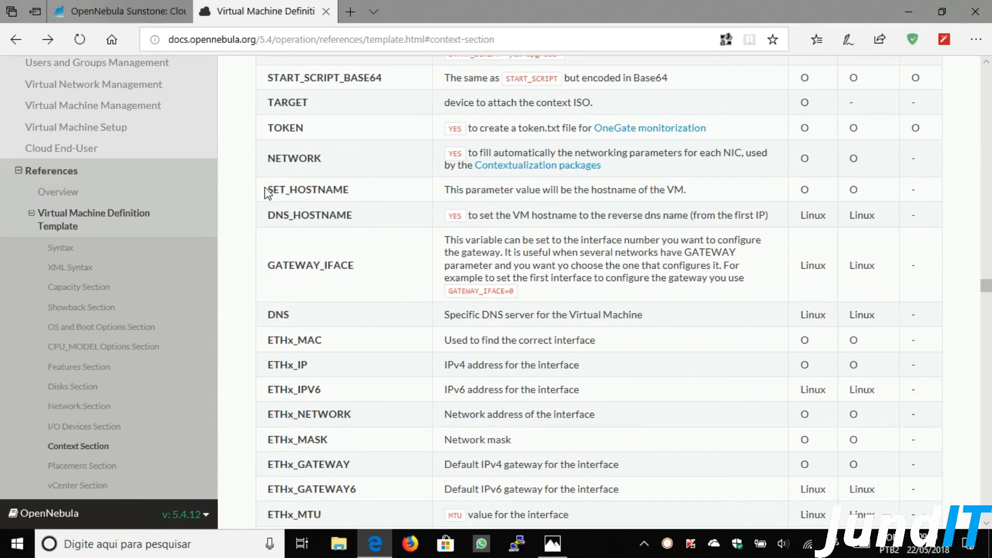
- Highlight SET_HOSTNAME (optional on KVM) and DNS_HOSTNAME (Linux-only on KVM) in the attributes table
left_click_drag(273, 187, 350, 194)
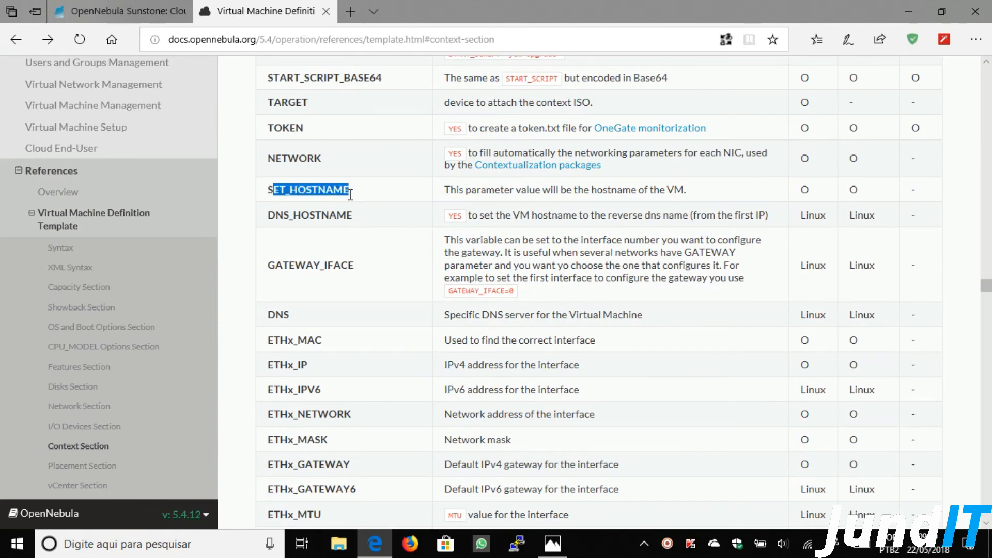
left_click(355, 257)
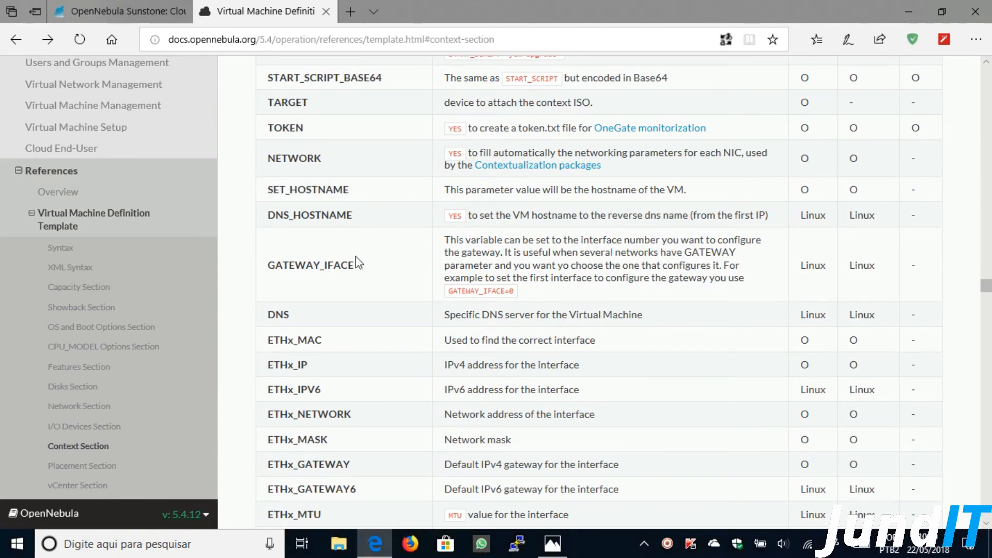
scroll(894, 265, "up", 4)
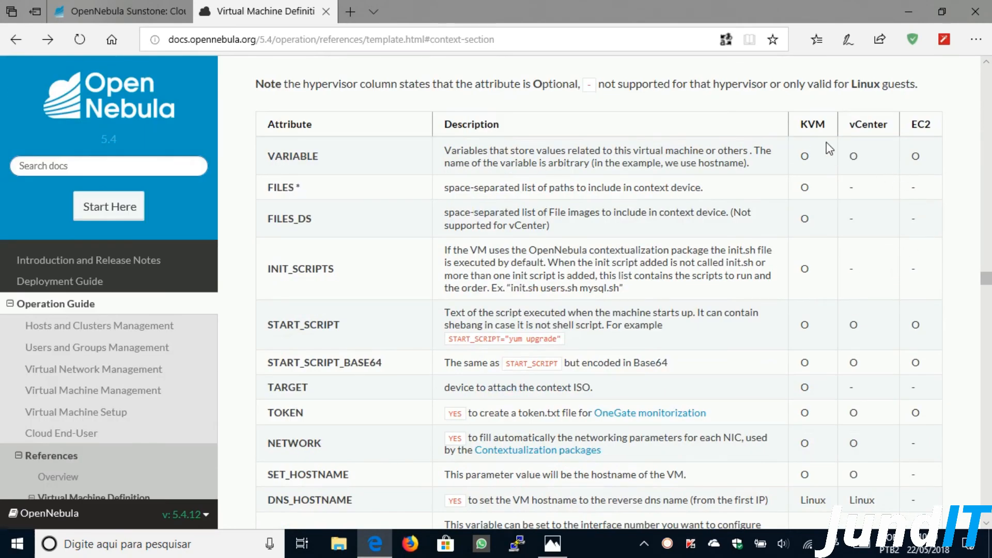
scroll(333, 169, "down", 2)
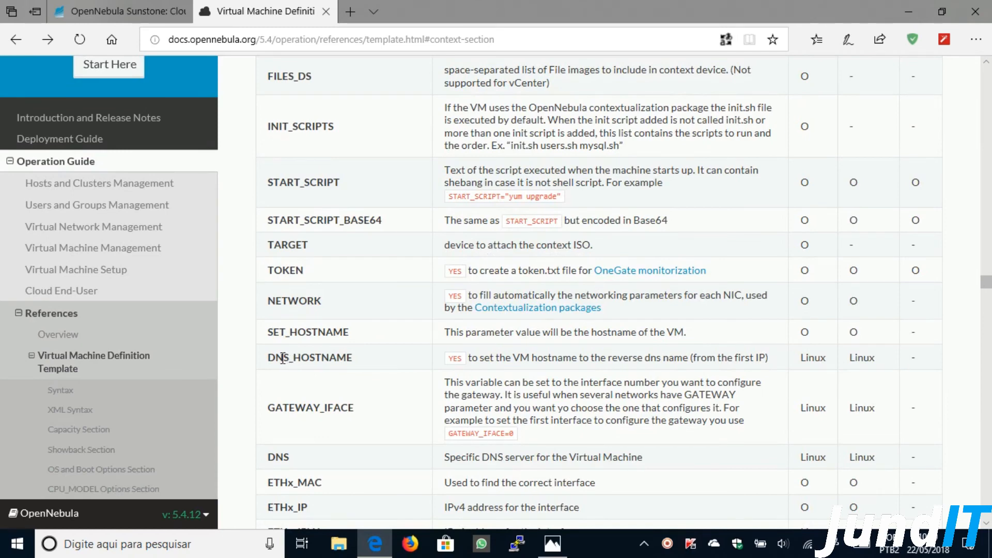
left_click_drag(266, 358, 353, 358)
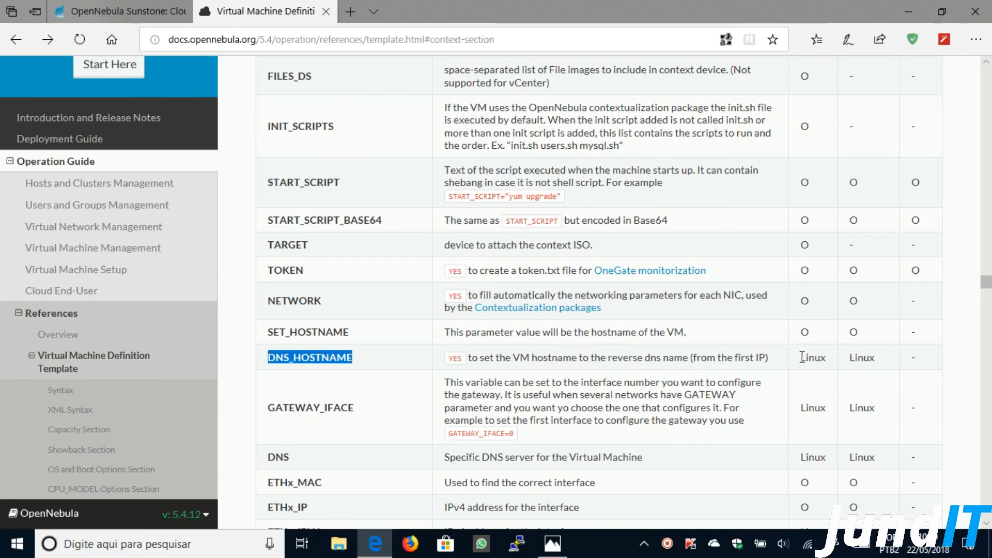
left_click_drag(801, 357, 836, 355)
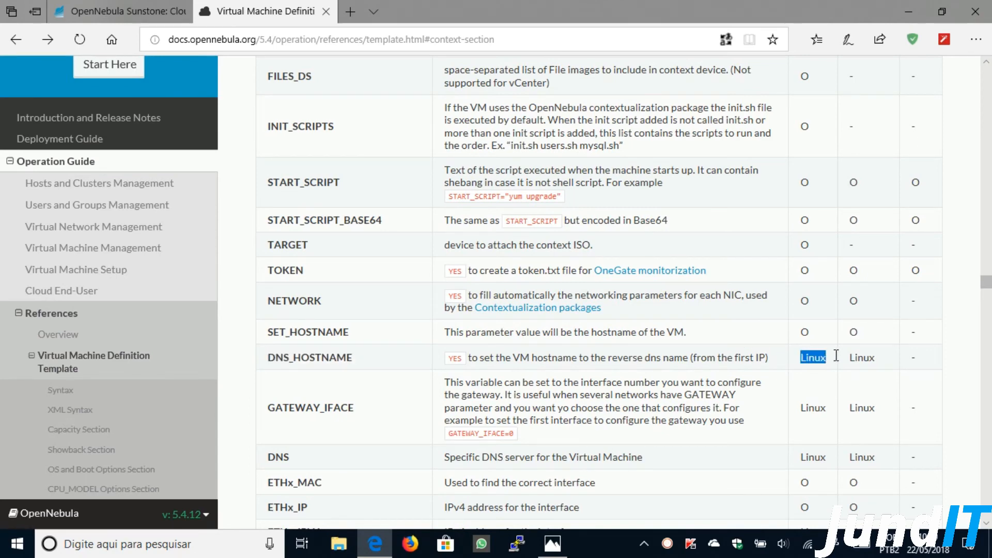
left_click_drag(803, 330, 822, 335)
- Review the rest of the attributes table and close the documentation tab
scroll(825, 334, "down", 5)
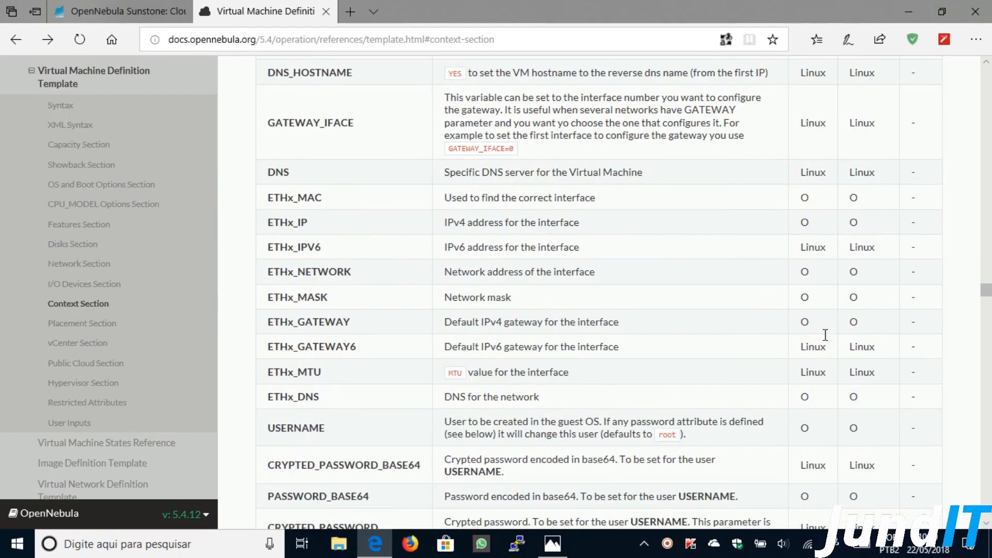
scroll(825, 335, "down", 4)
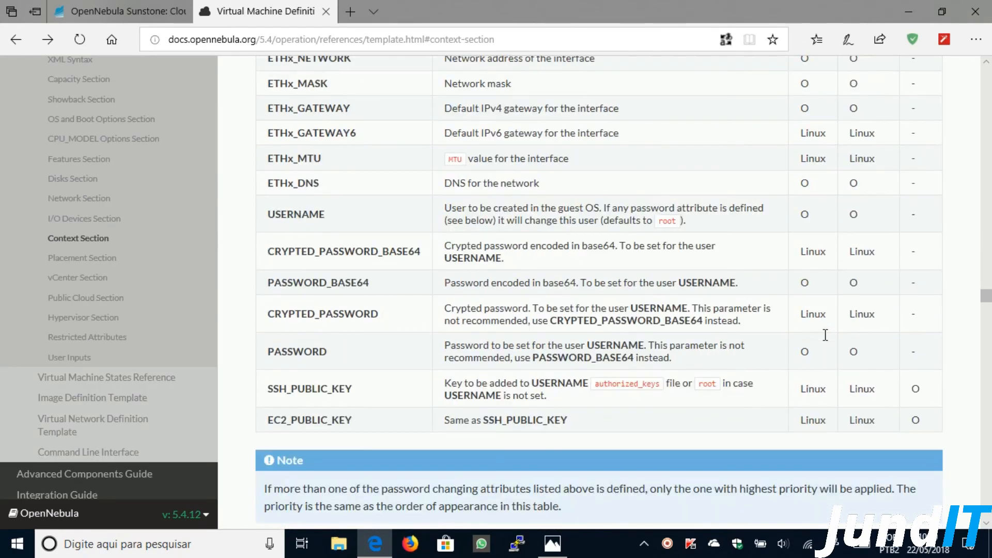
scroll(825, 334, "up", 10)
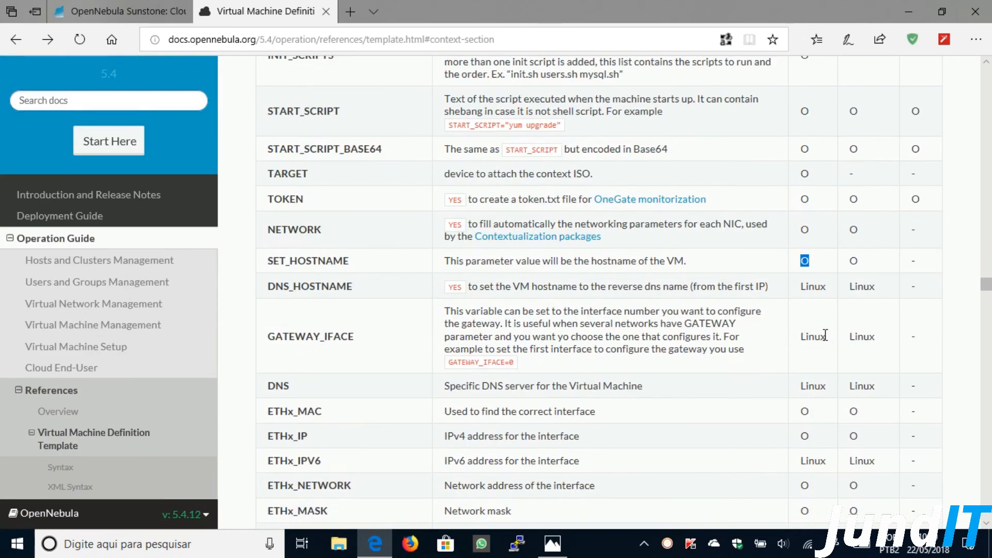
scroll(825, 335, "up", 3)
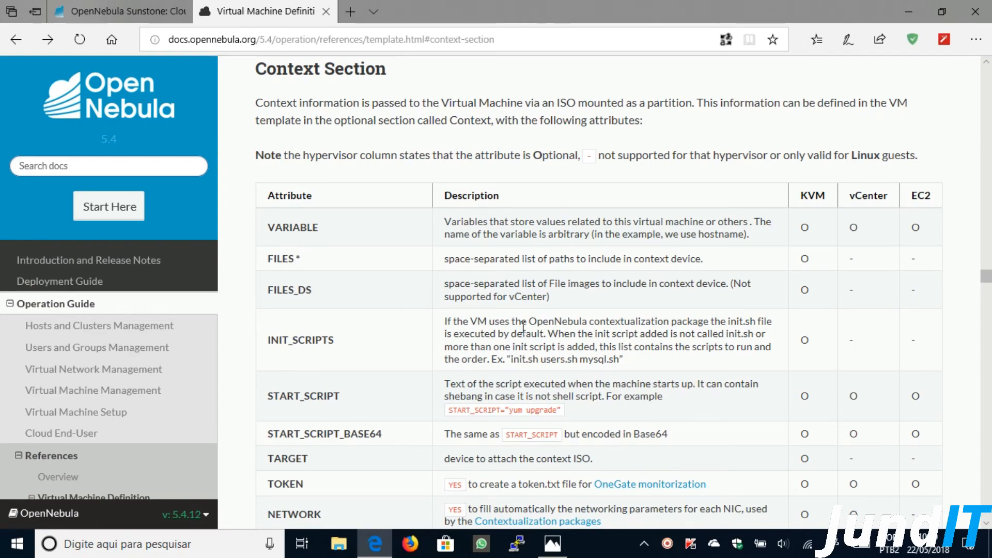
scroll(523, 326, "down", 10)
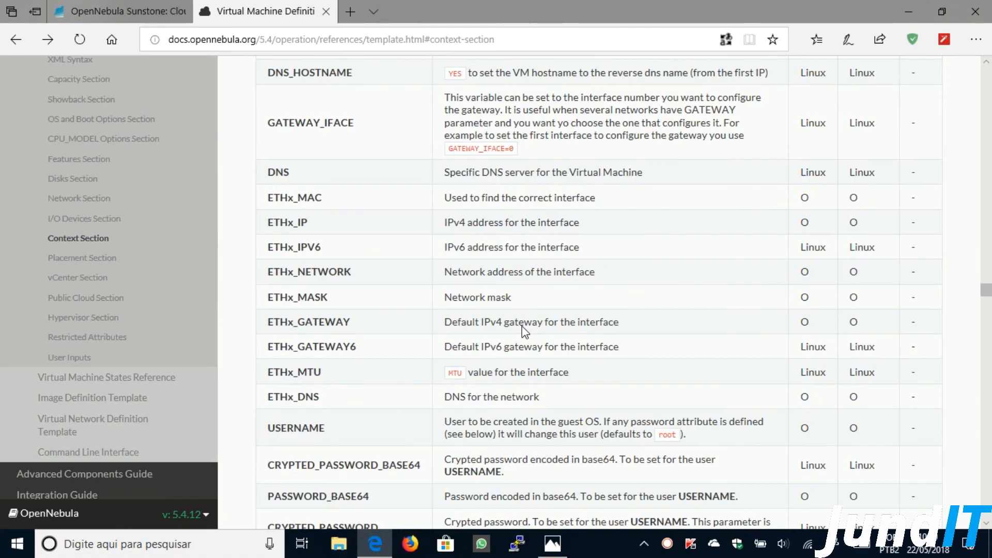
scroll(522, 327, "down", 3)
scroll(524, 325, "up", 13)
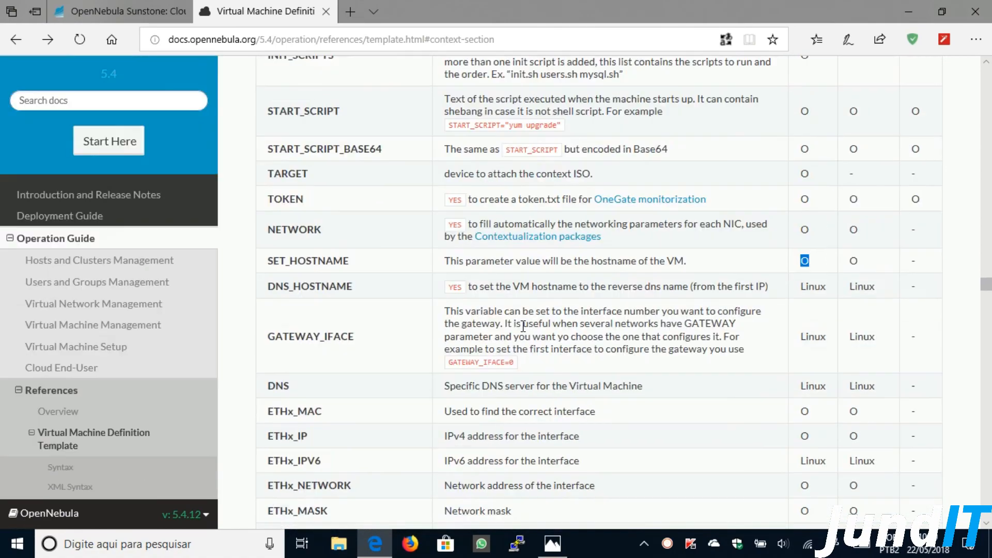
scroll(523, 326, "down", 5)
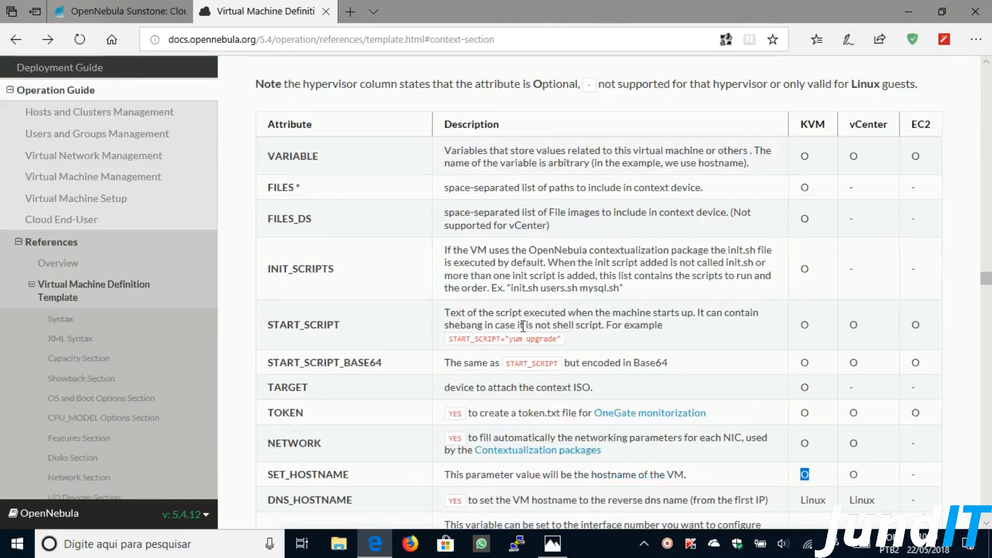
left_click(321, 14)
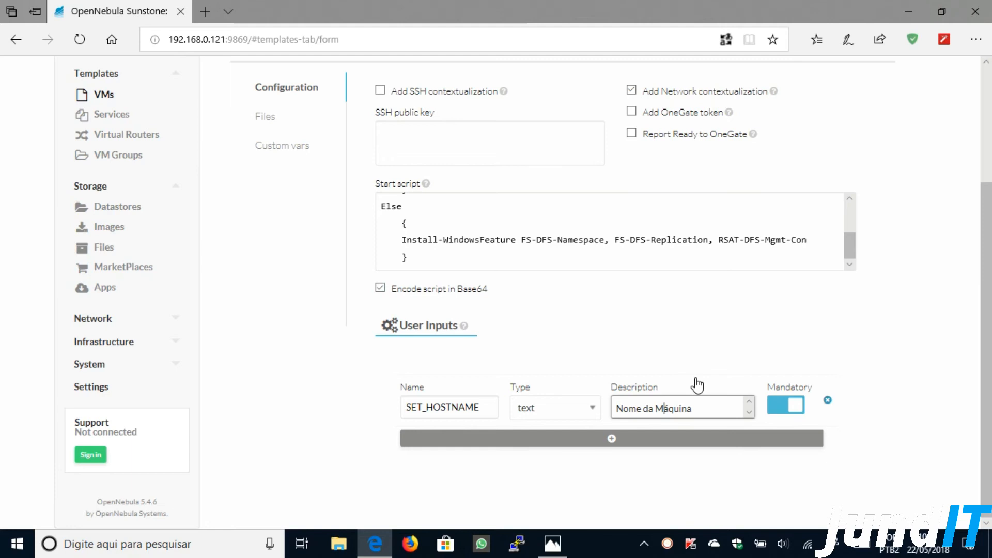
left_click_drag(988, 299, 948, 184)
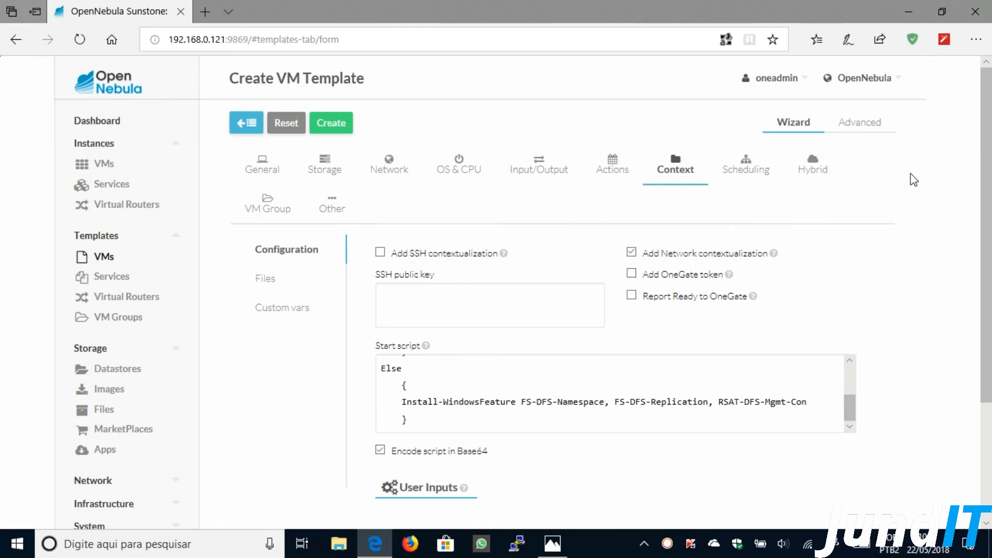
mouse_move(988, 145)
left_mouse_down()
mouse_move(988, 253)
mouse_move(989, 146)
left_mouse_up()
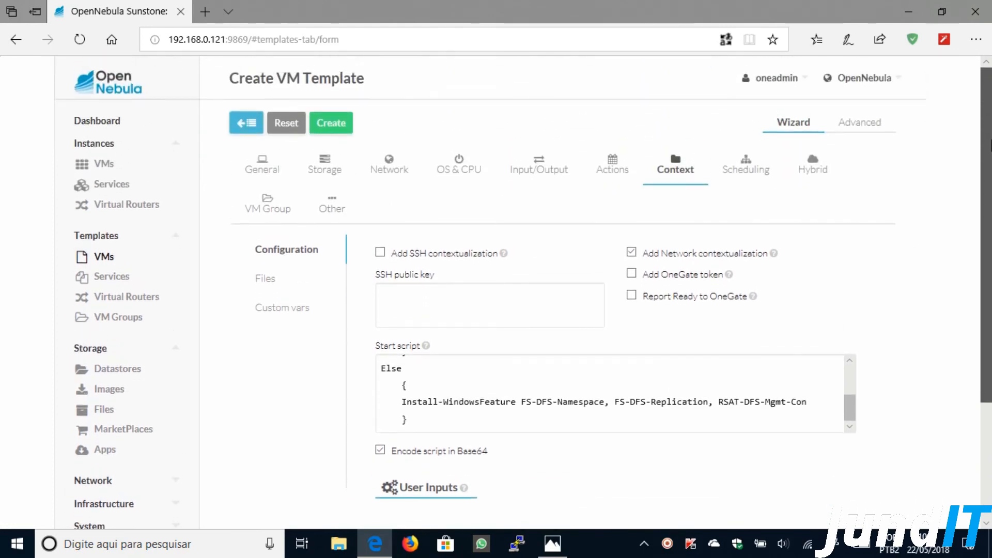
left_click(264, 178)
scroll(253, 155, "down", 3)
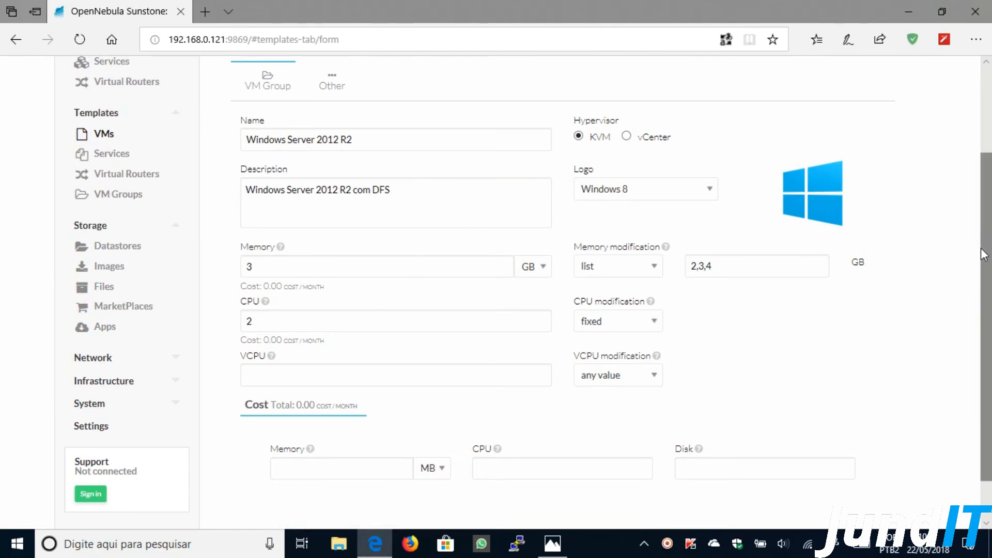
scroll(968, 253, "up", 3)
left_click(323, 170)
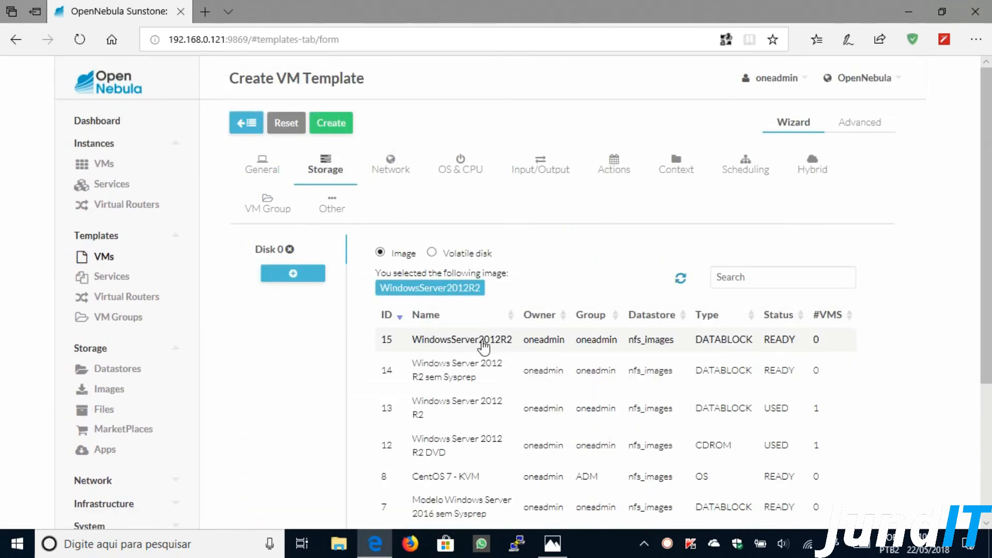
left_click(390, 168)
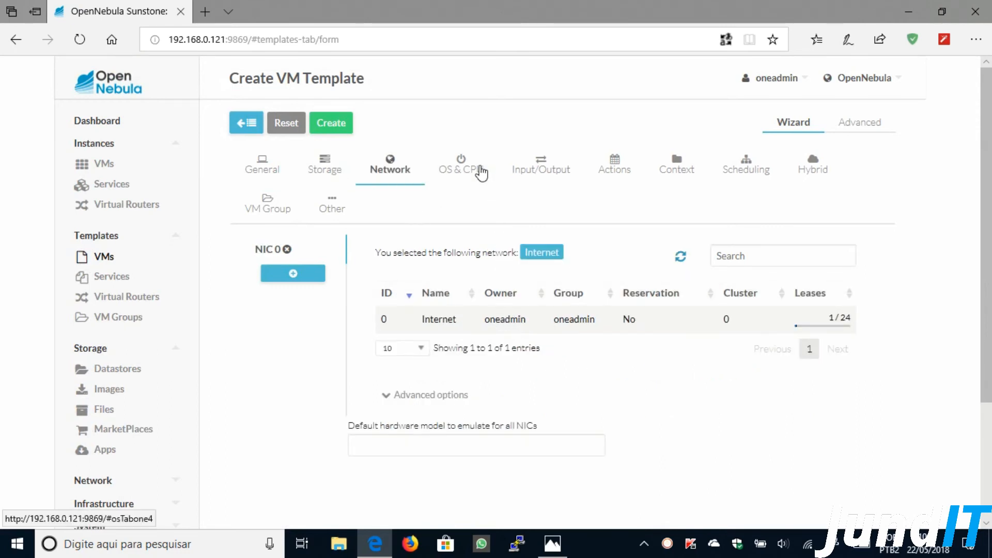
left_click(481, 171)
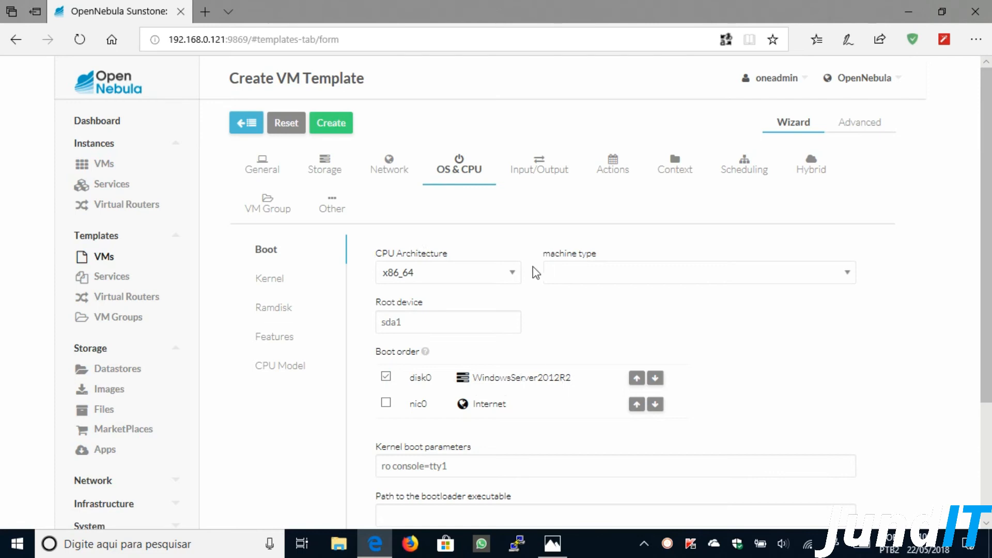
left_click(541, 176)
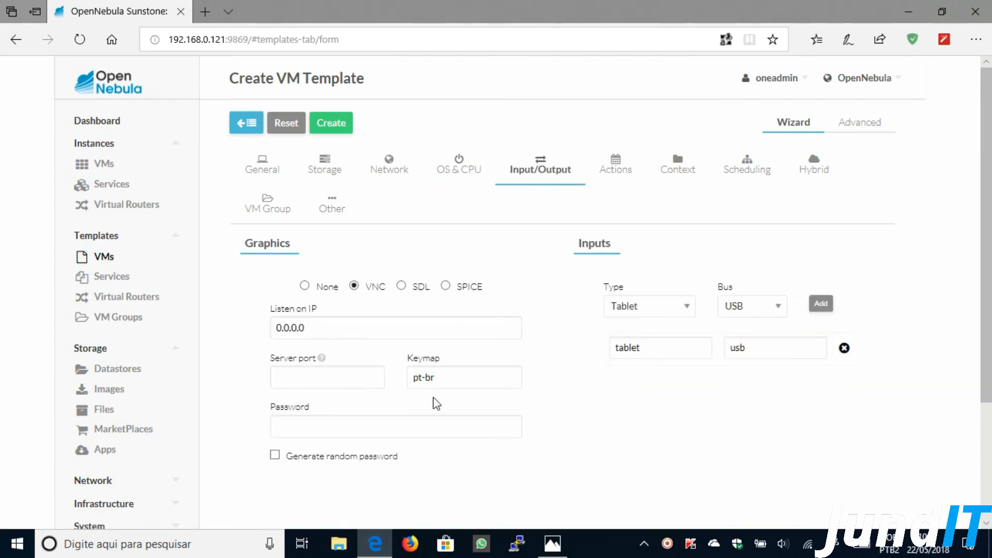
left_click(685, 175)
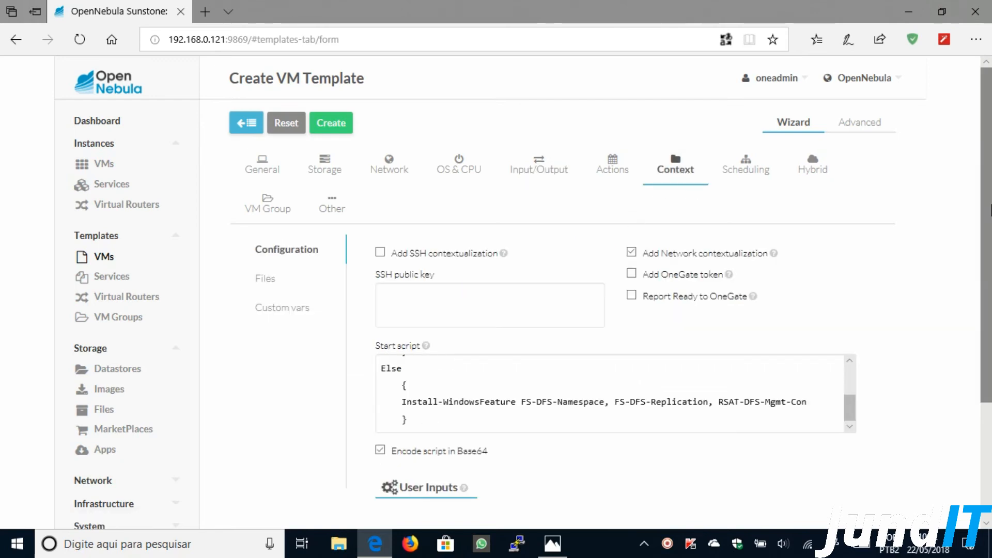
scroll(988, 229, "down", 3)
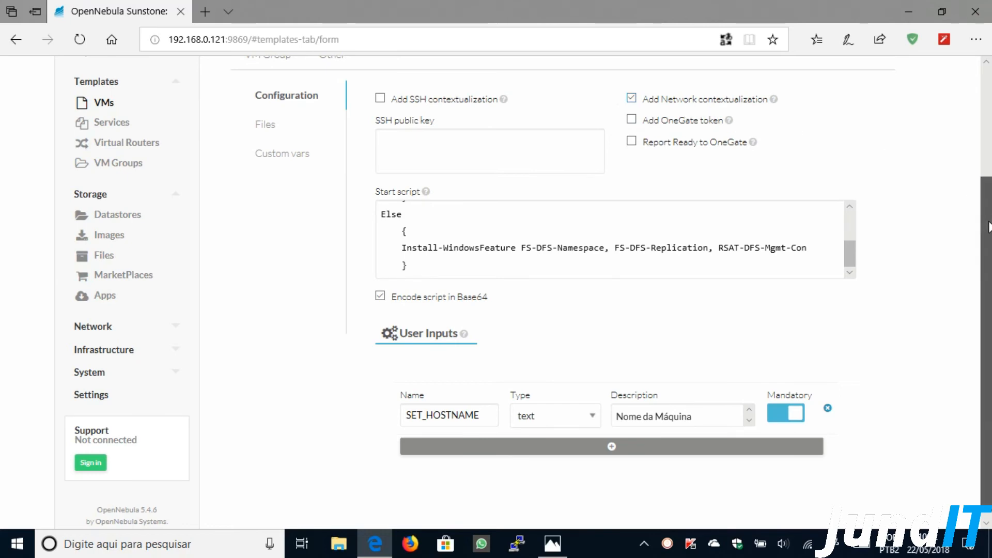
scroll(984, 222, "down", 1)
scroll(849, 232, "up", 3)
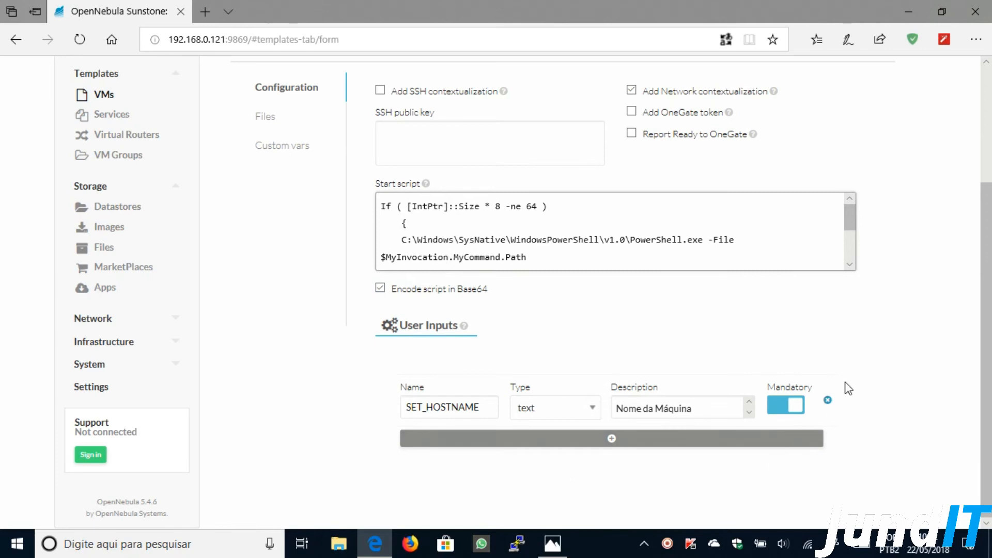
left_click_drag(988, 461, 988, 336)
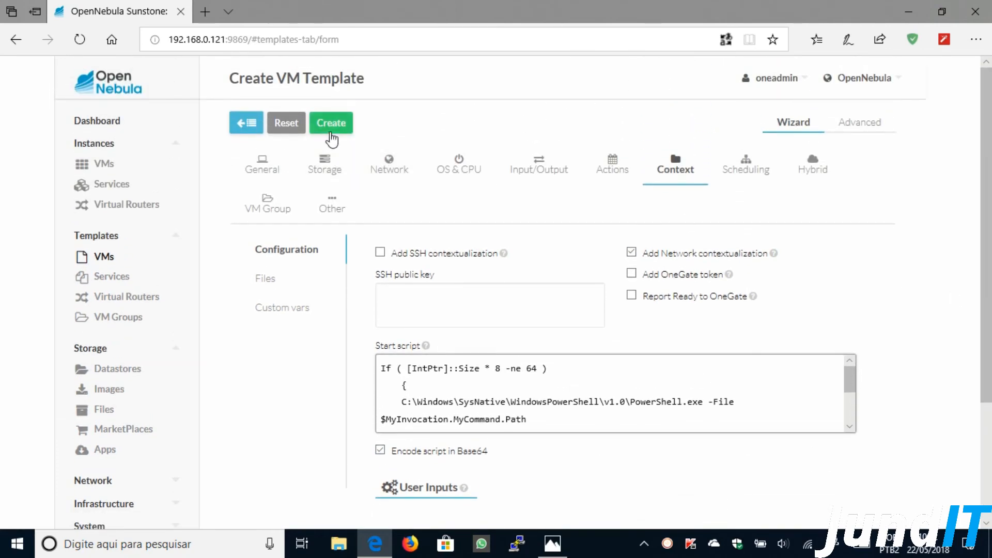
- Create the Windows Server 2012 R2 template, refresh VM Templates, and open template 4
left_click(331, 126)
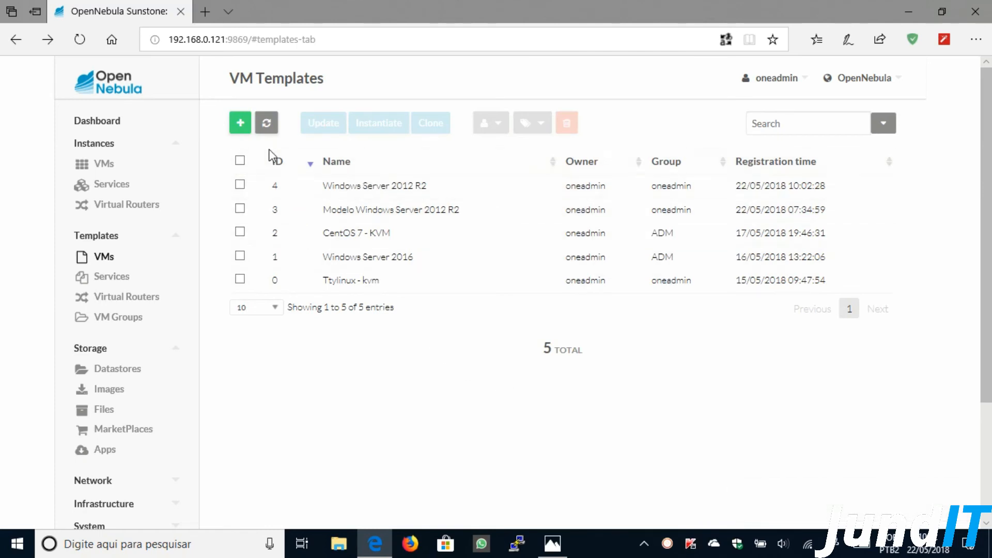
left_click(267, 125)
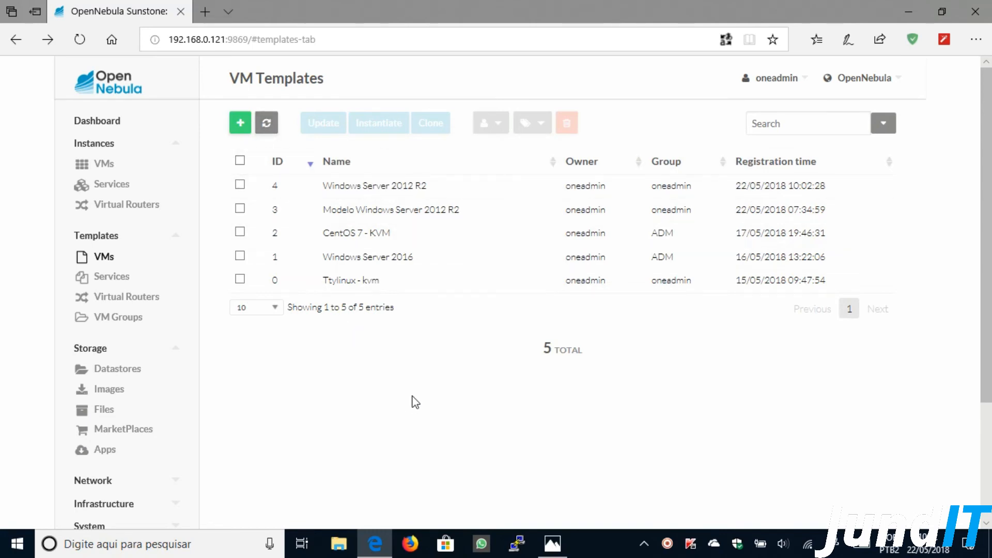
left_click(358, 188)
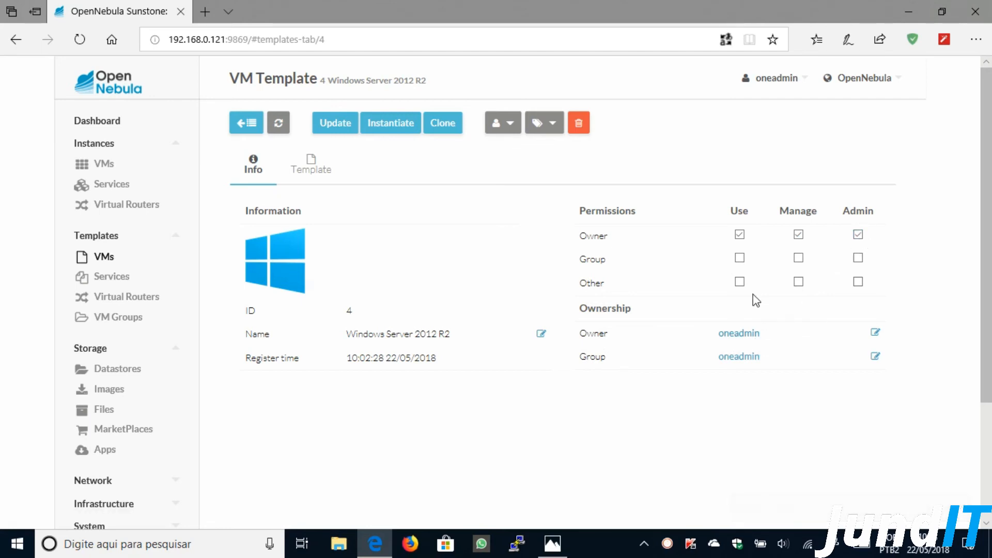
- Grant Group Use on template 4 and change its group to ADM, then to RH
left_click(739, 257)
left_click(876, 357)
left_click(773, 364)
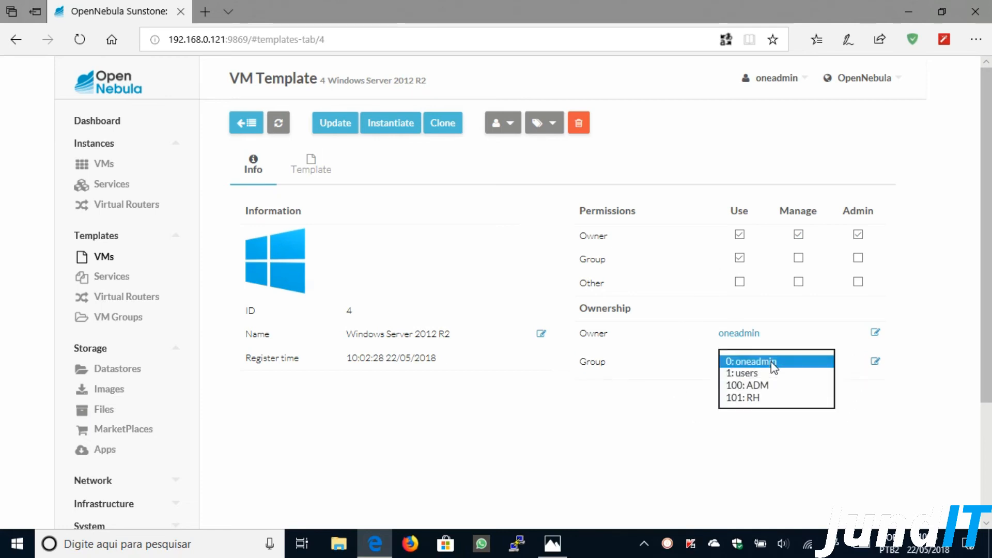
left_click(762, 387)
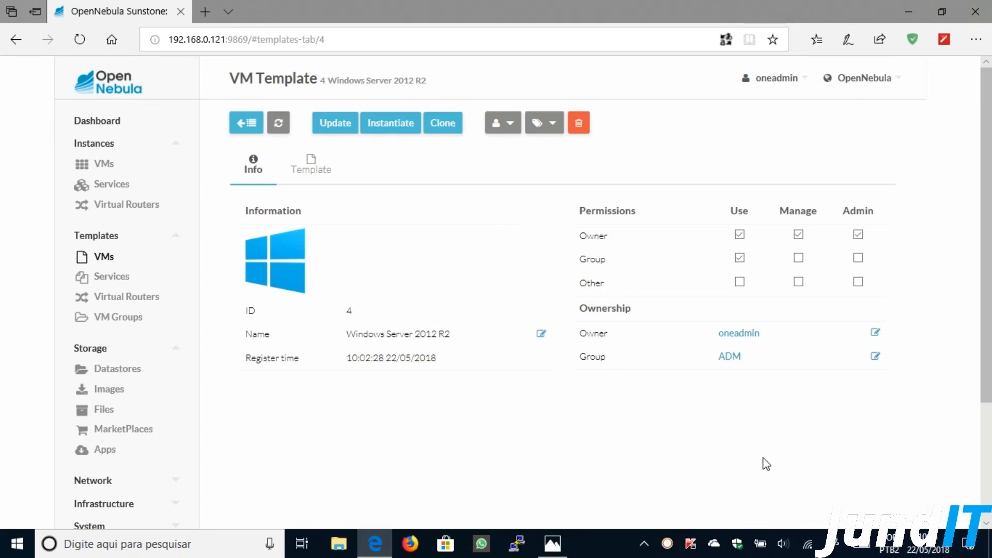
left_click(875, 356)
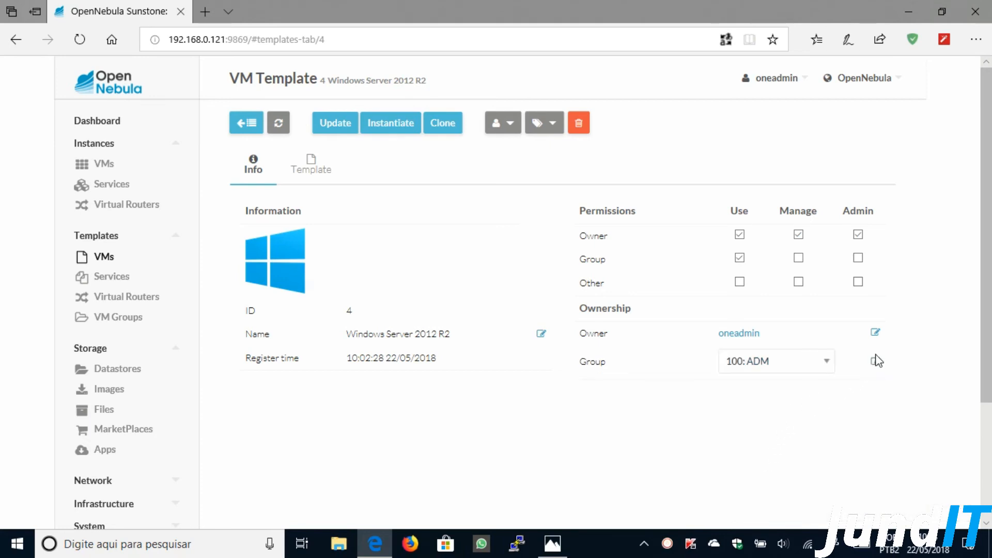
left_click(755, 361)
left_click(753, 375)
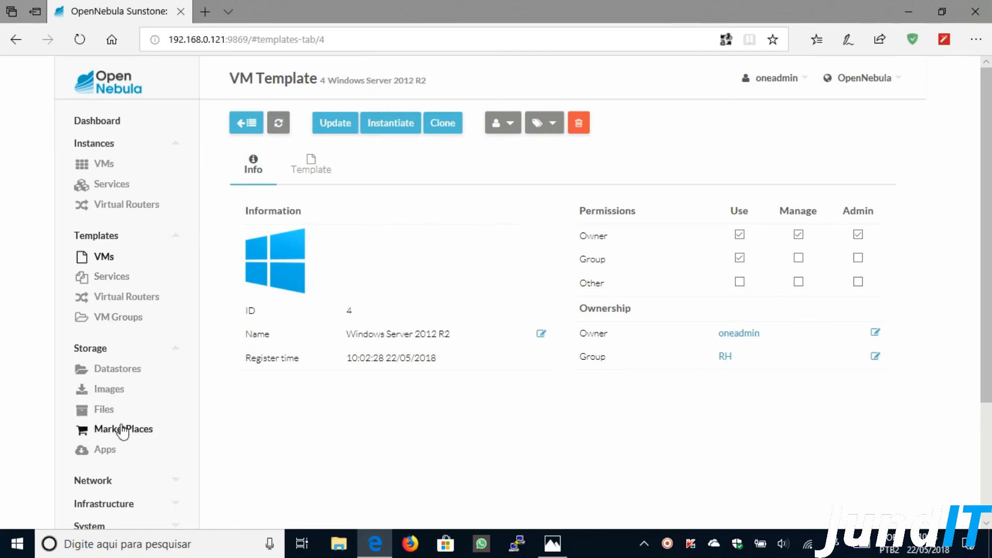
scroll(129, 403, "down", 3)
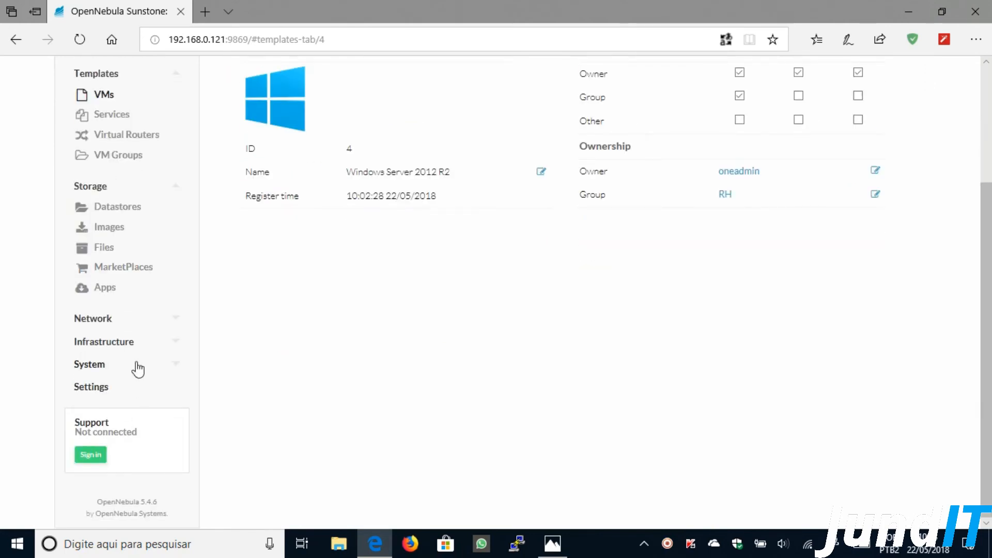
- Open the Internet virtual network's details from the Virtual Networks list
left_click(108, 320)
left_click(106, 341)
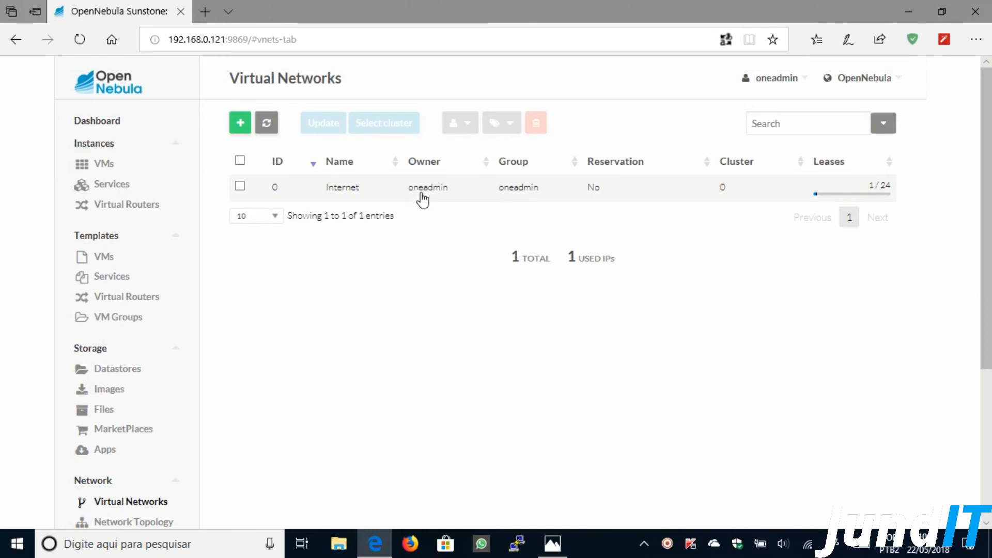
left_click(422, 195)
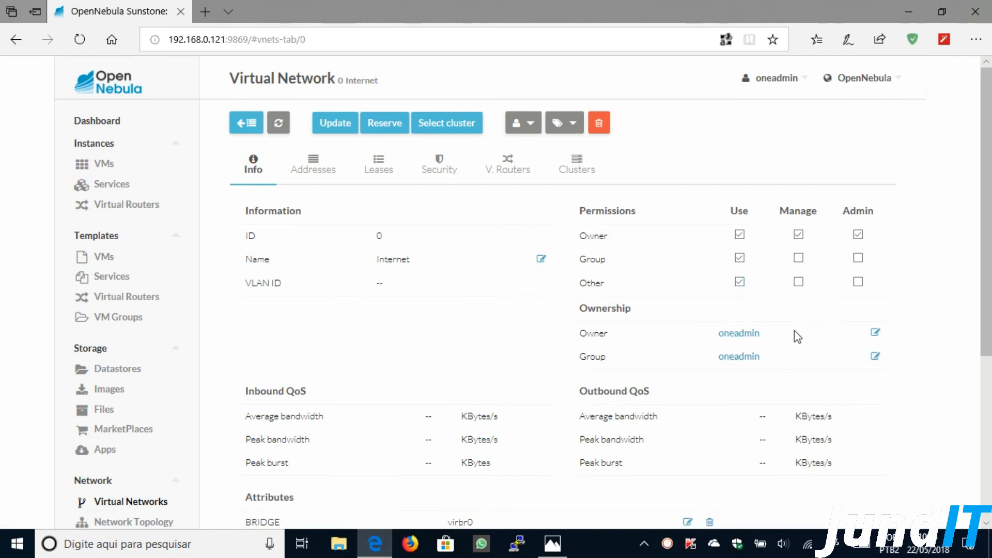
- Assign the Internet network to group RH with Other Use, then return to the networks list
left_click(740, 282)
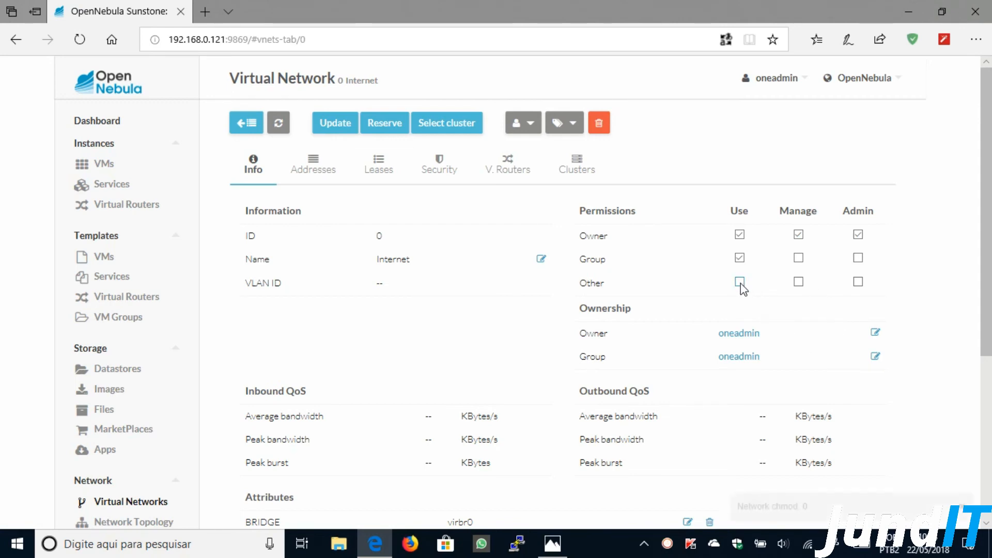
left_click(876, 360)
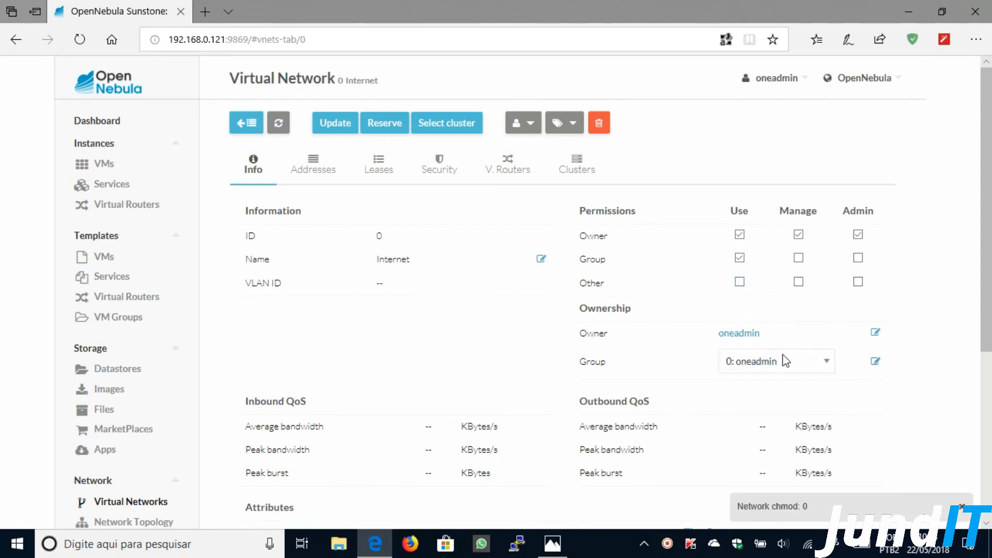
left_click(784, 360)
left_click(750, 397)
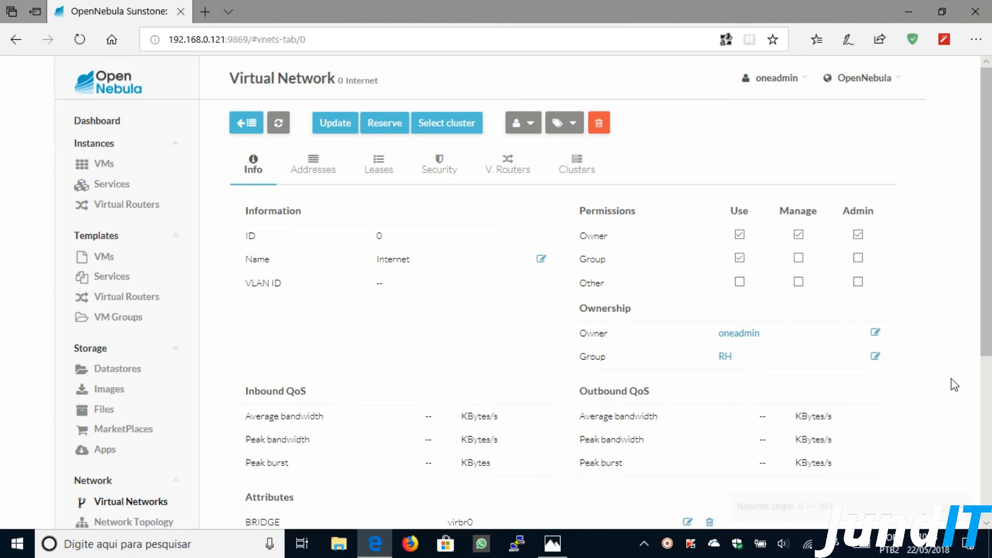
left_click(740, 282)
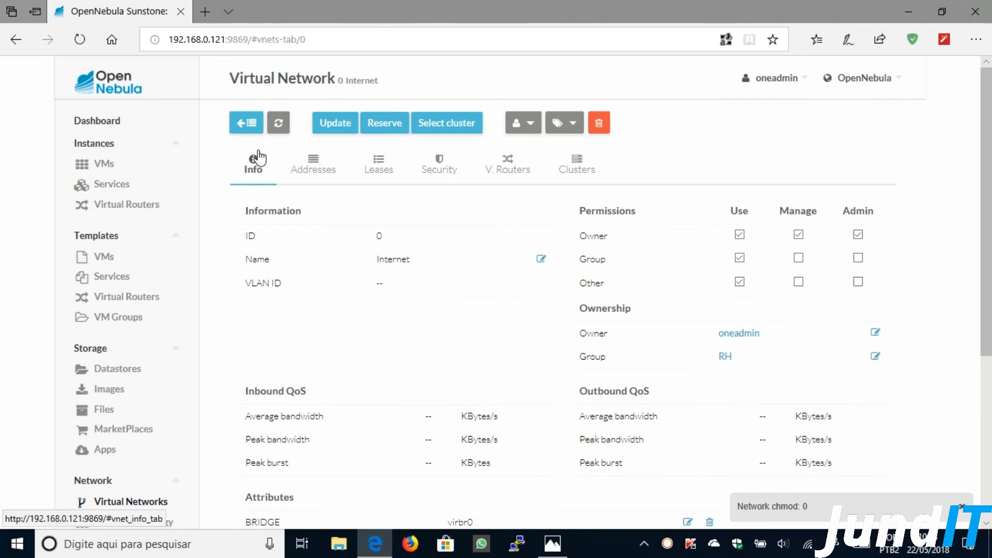
left_click(239, 132)
scroll(239, 133, "down", 3)
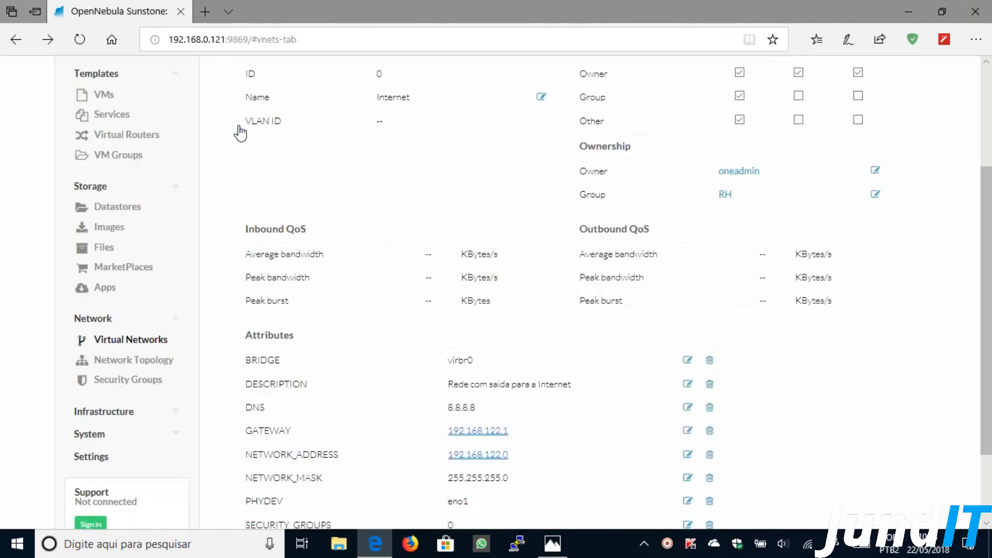
scroll(296, 284, "up", 3)
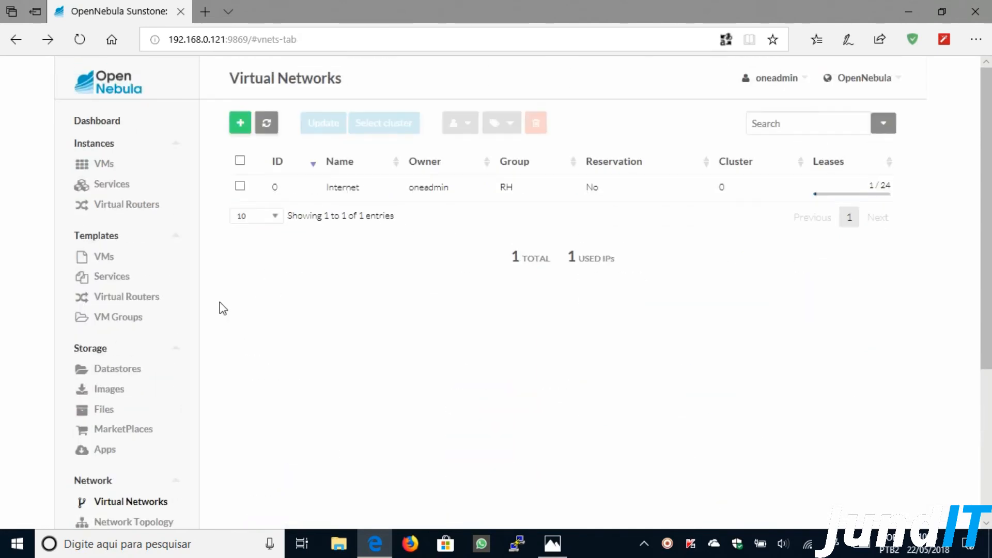
- Give the WindowsServer2012R2 image Owner Admin rights and assign it to group RH
left_click(106, 390)
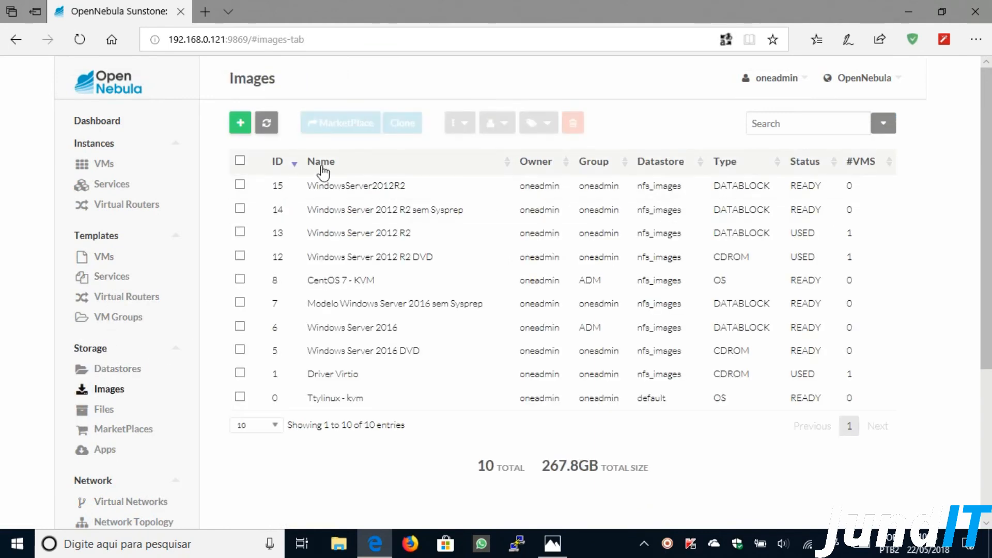
left_click(466, 195)
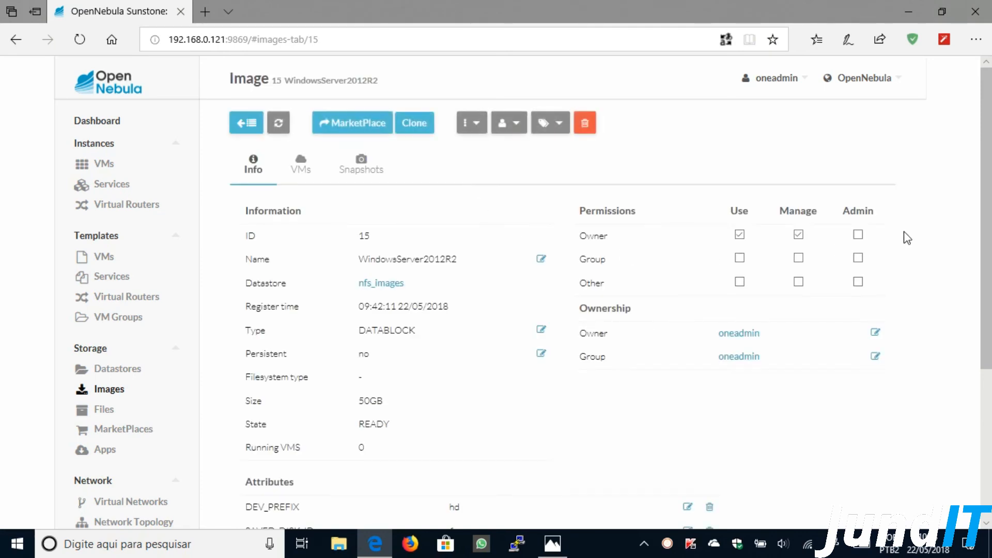
left_click(862, 239)
left_click(875, 358)
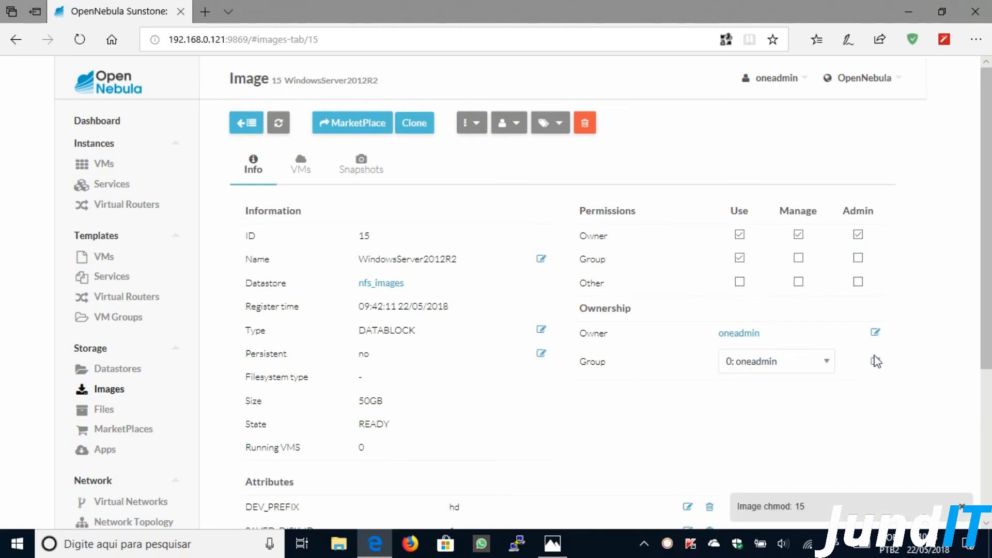
left_click(765, 362)
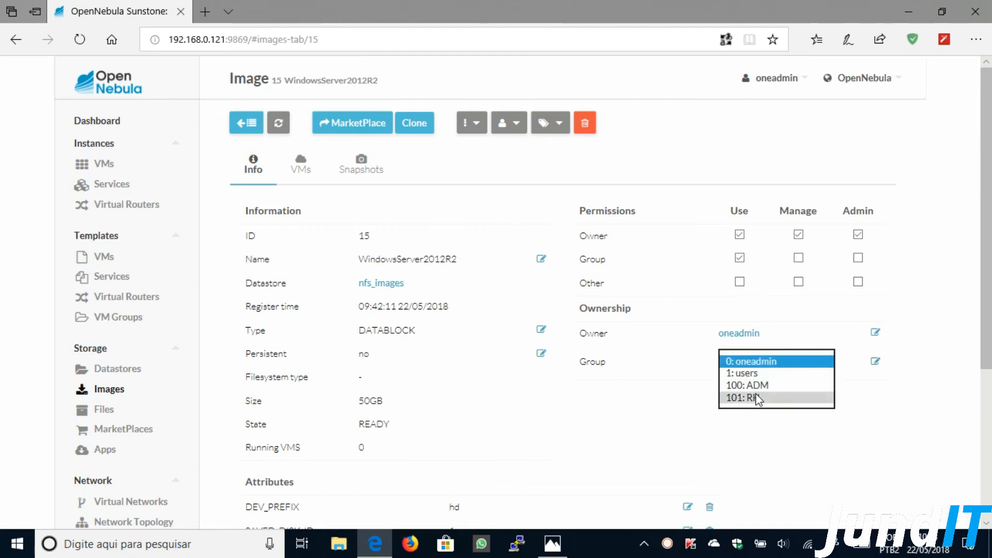
left_click(756, 396)
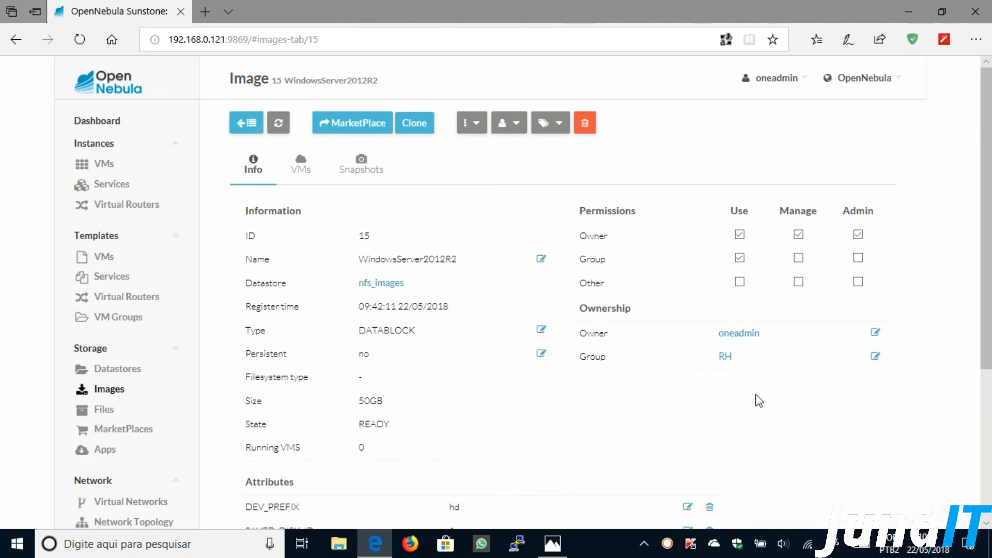
left_click(110, 263)
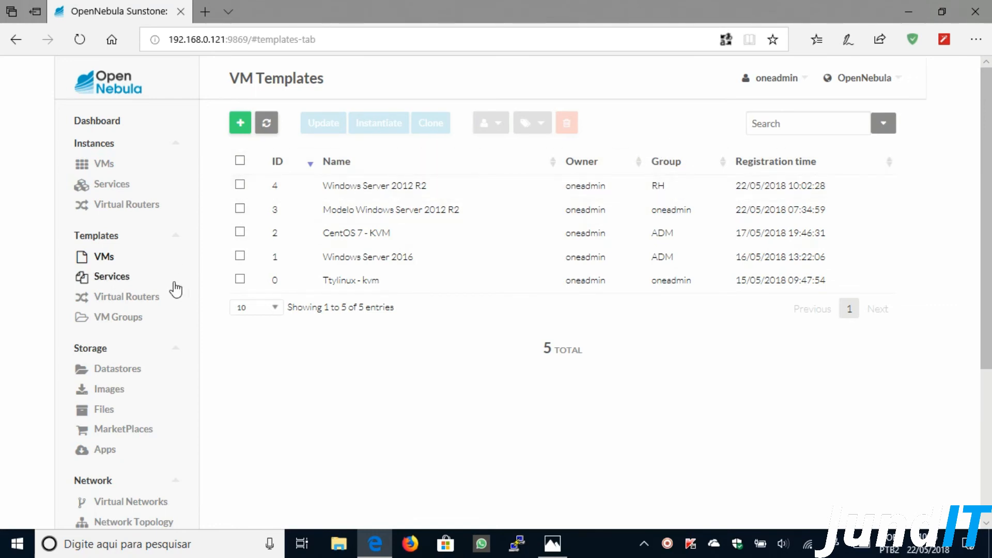
- Recheck the Datastores, Images and Virtual Networks lists, then open group RH's details
left_click(120, 371)
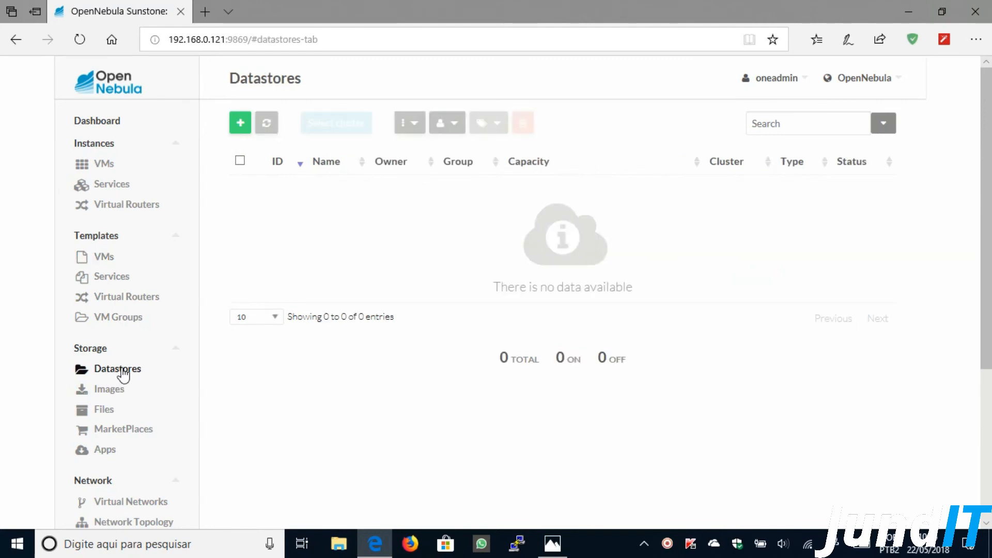
left_click(111, 390)
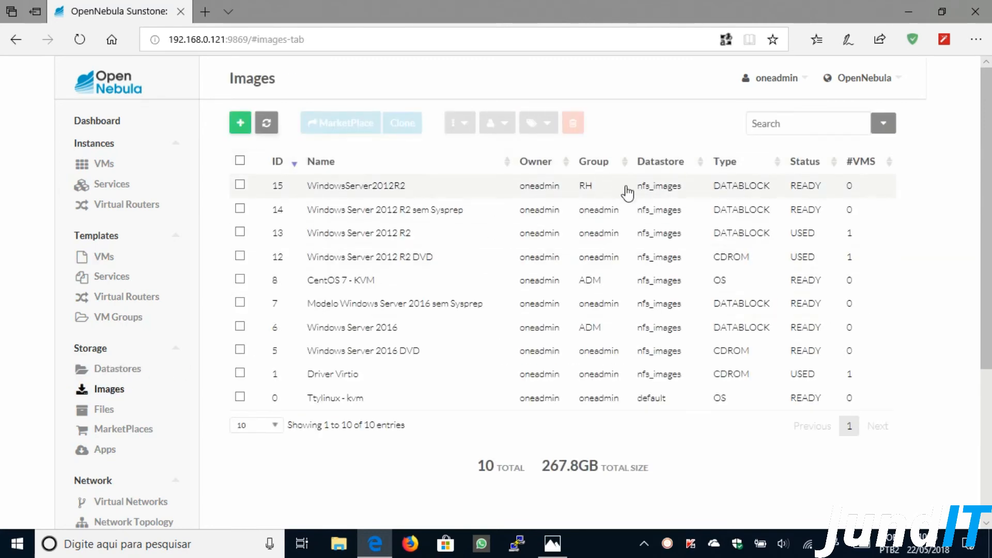
scroll(144, 454, "down", 3)
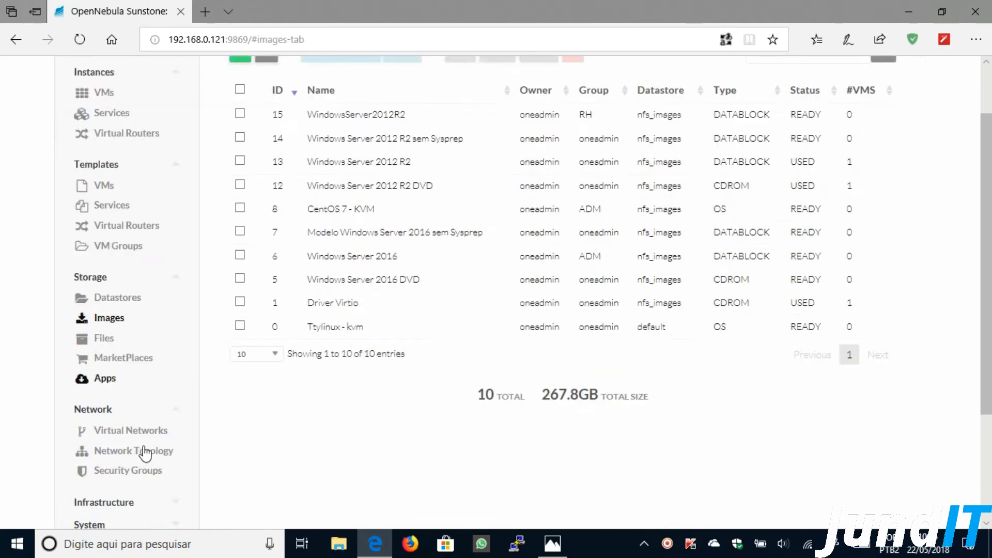
left_click(131, 360)
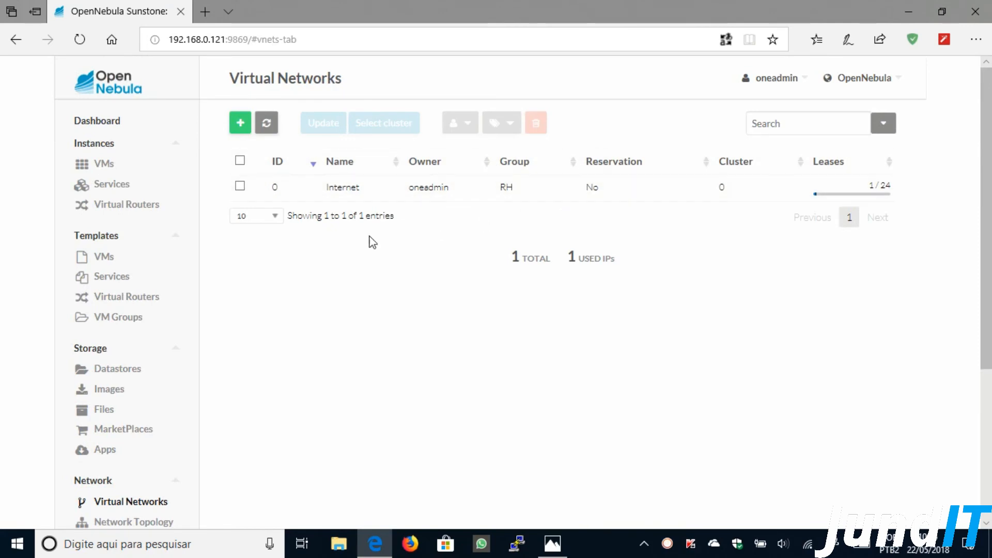
scroll(370, 239, "down", 5)
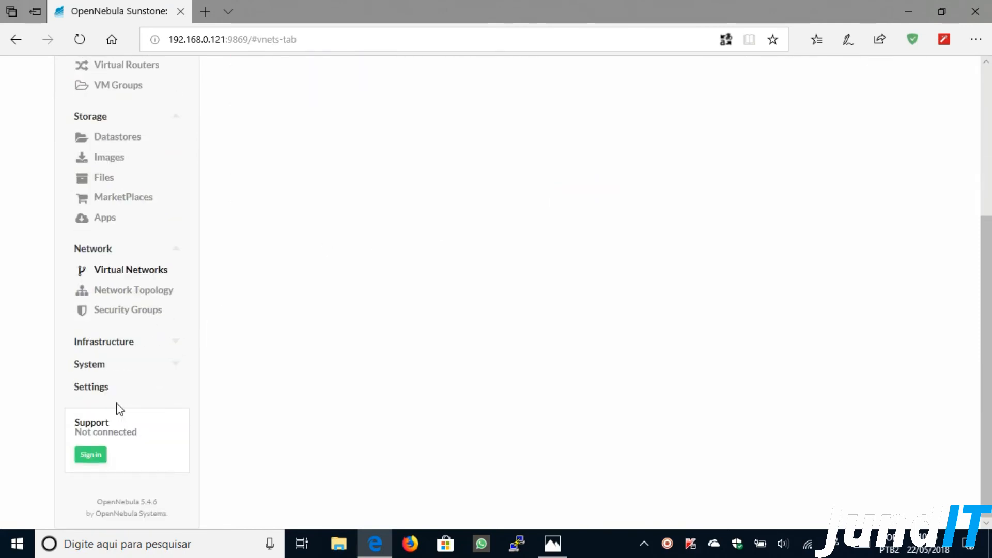
left_click(104, 366)
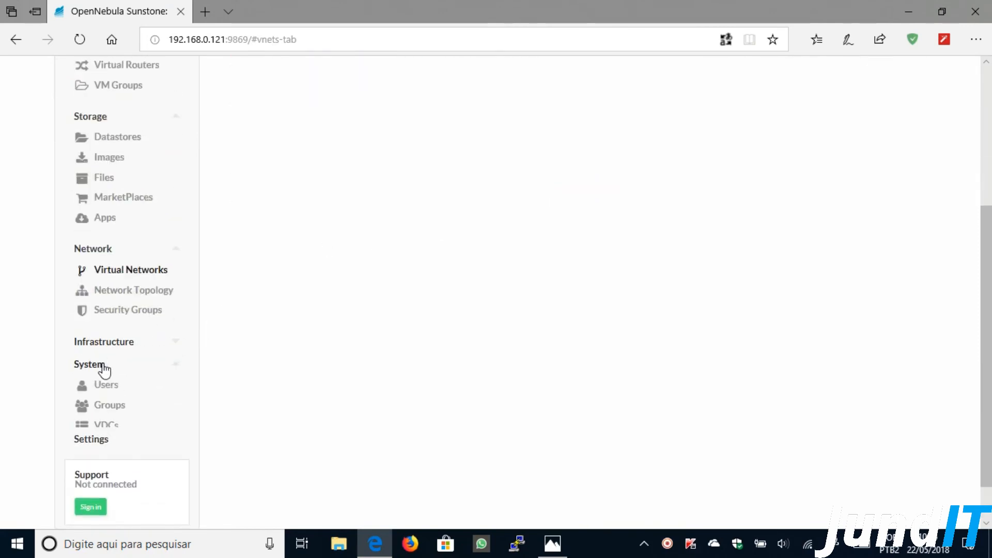
left_click(107, 410)
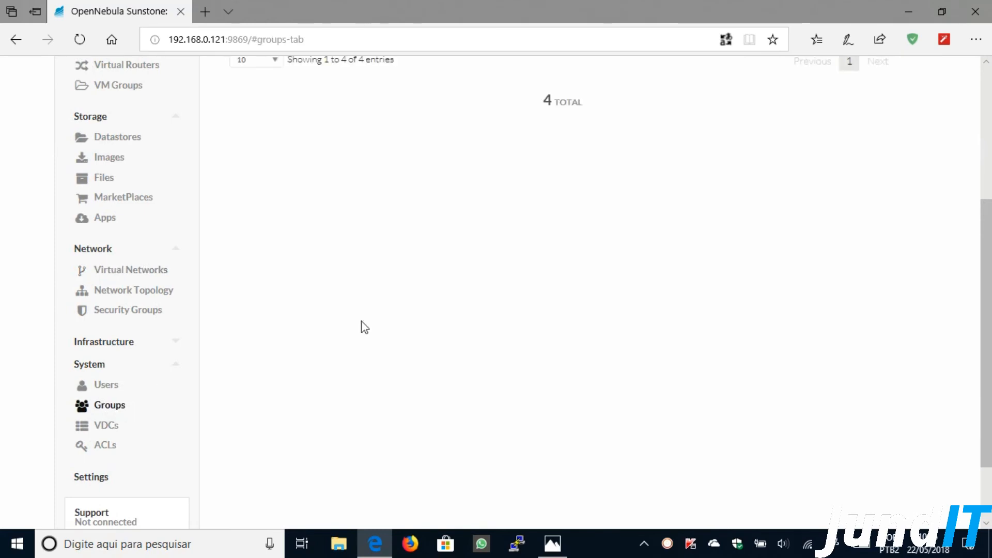
scroll(361, 321, "up", 5)
left_click(350, 192)
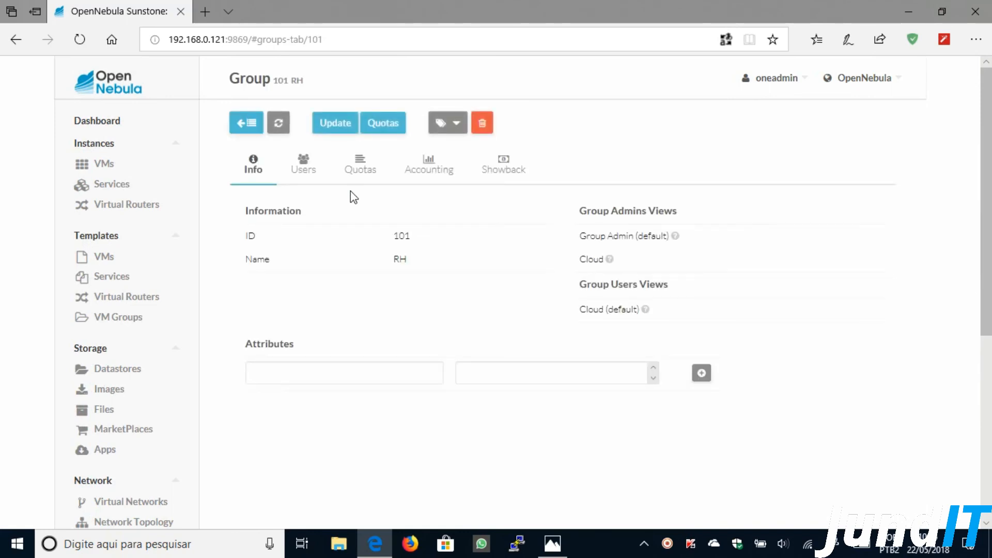
- Confirm group RH's single user on its Users tab, then sign out of oneadmin
left_click(317, 172)
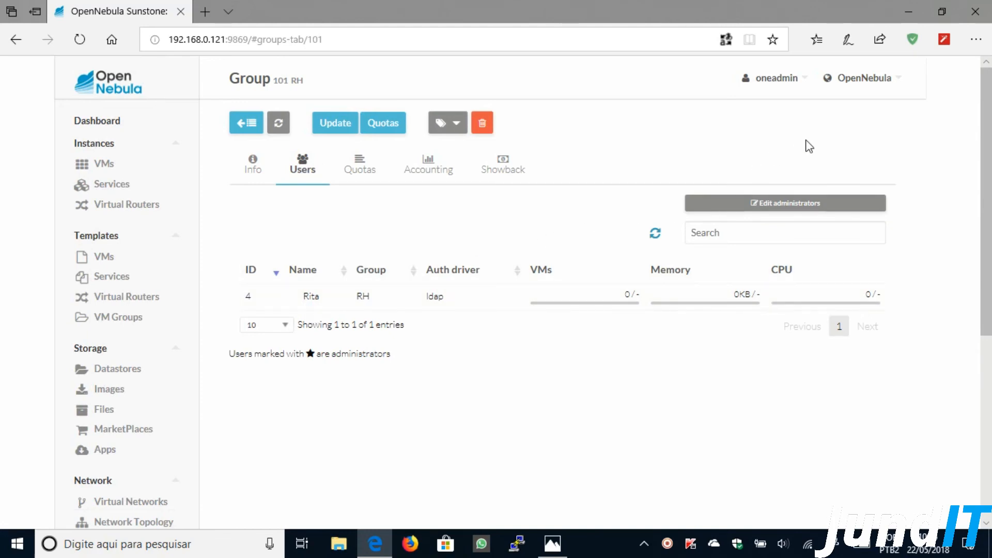
mouse_move(807, 84)
left_click(714, 127)
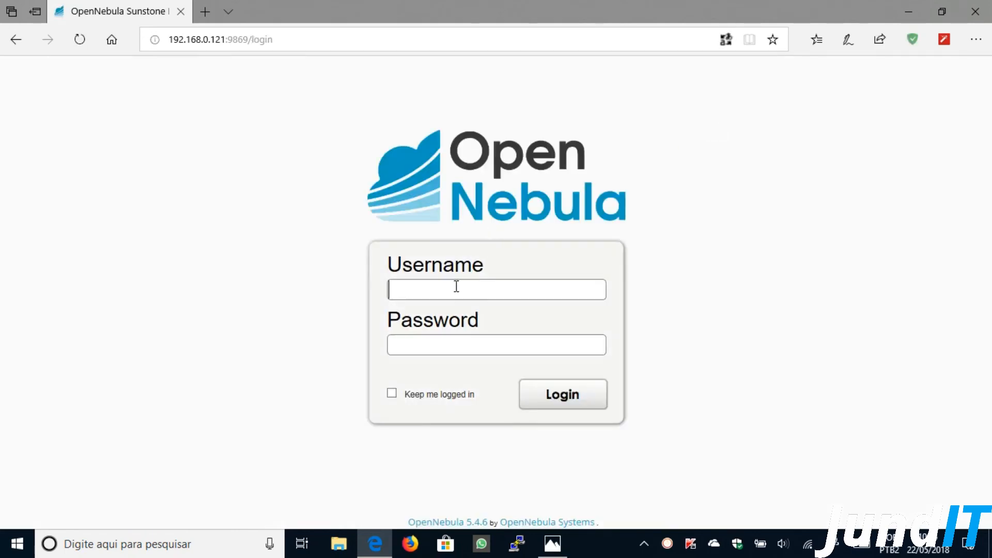
- Log in with the RH group user's username and password
type("Rita********")
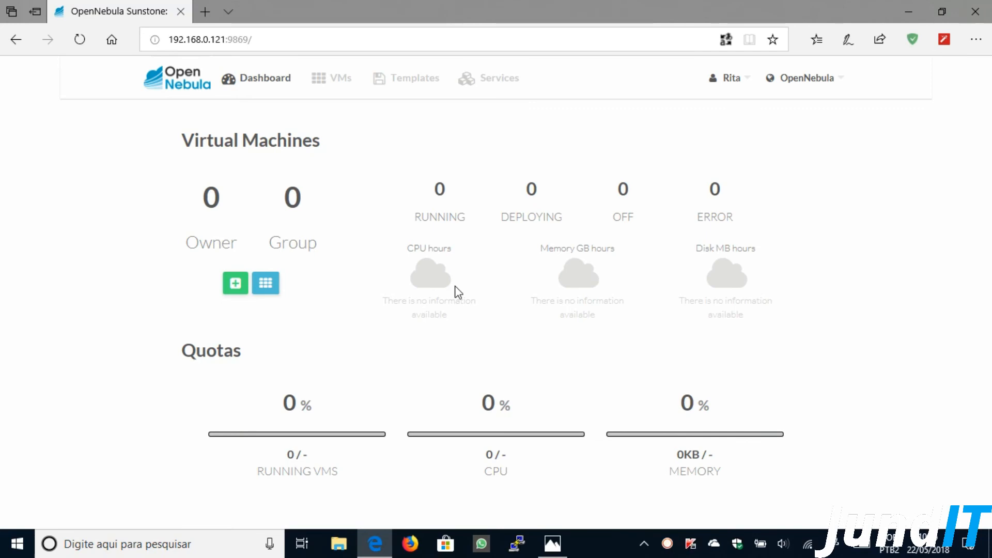
- Go to the cloud view Templates page listing Windows Server 2012 R2 (x2 CPU, 3GB)
left_click(327, 81)
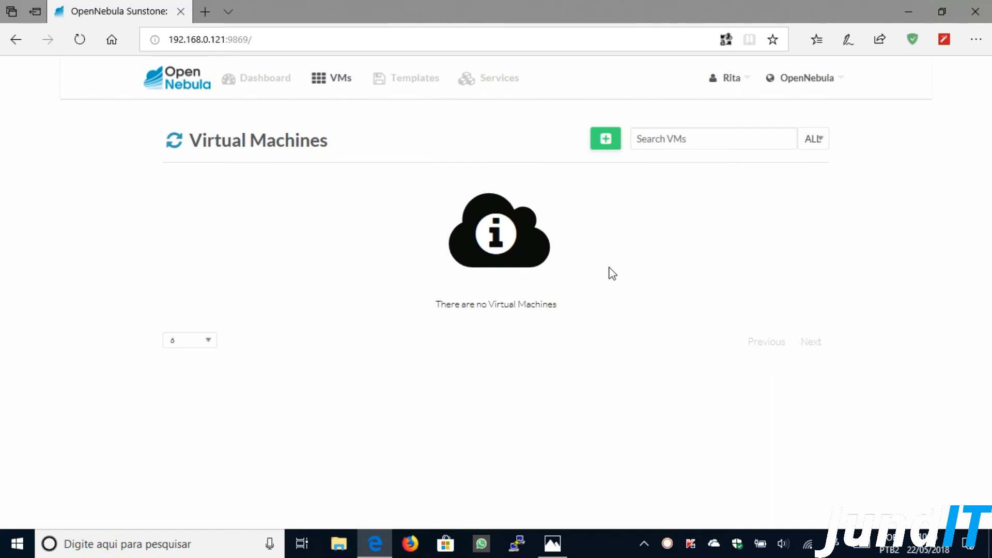
left_click(414, 84)
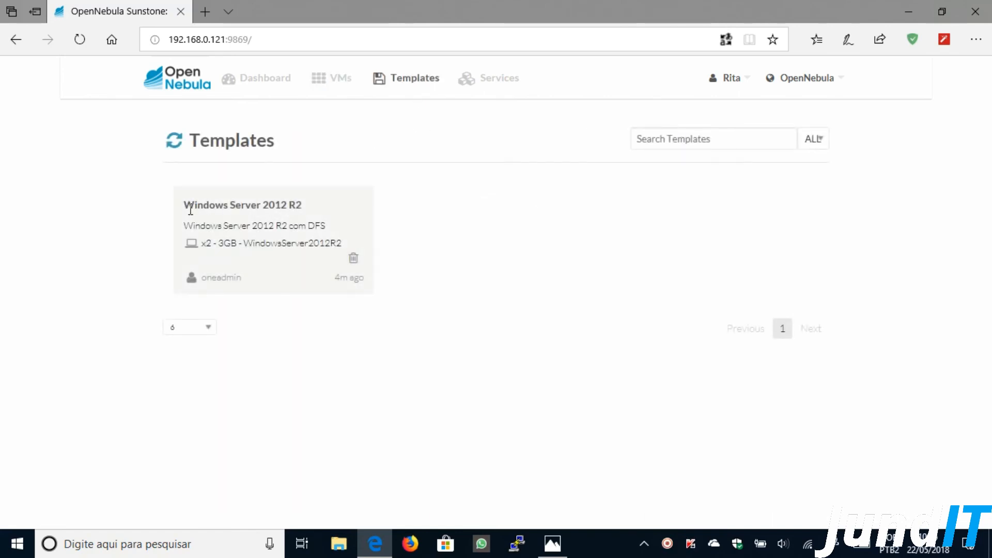
left_click_drag(184, 206, 300, 202)
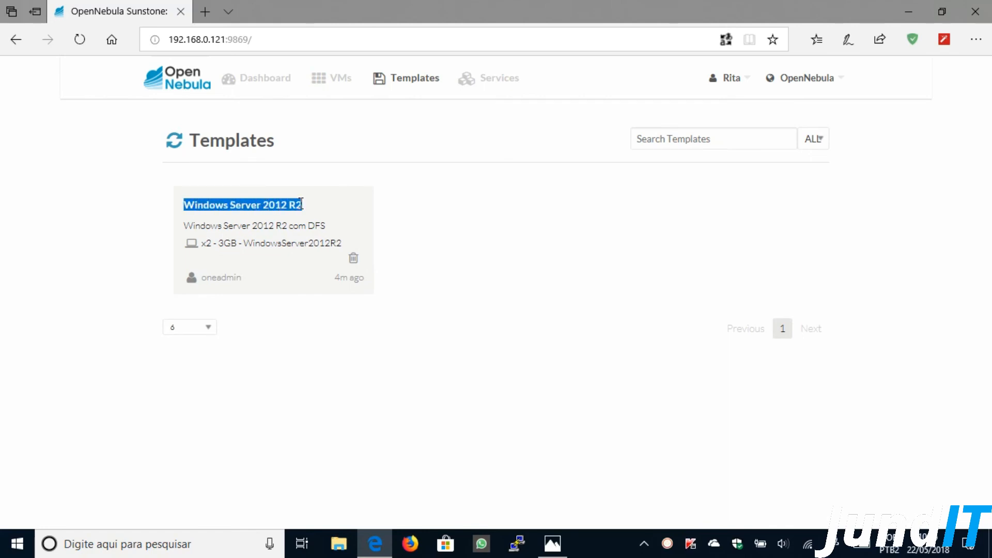
left_click(458, 211)
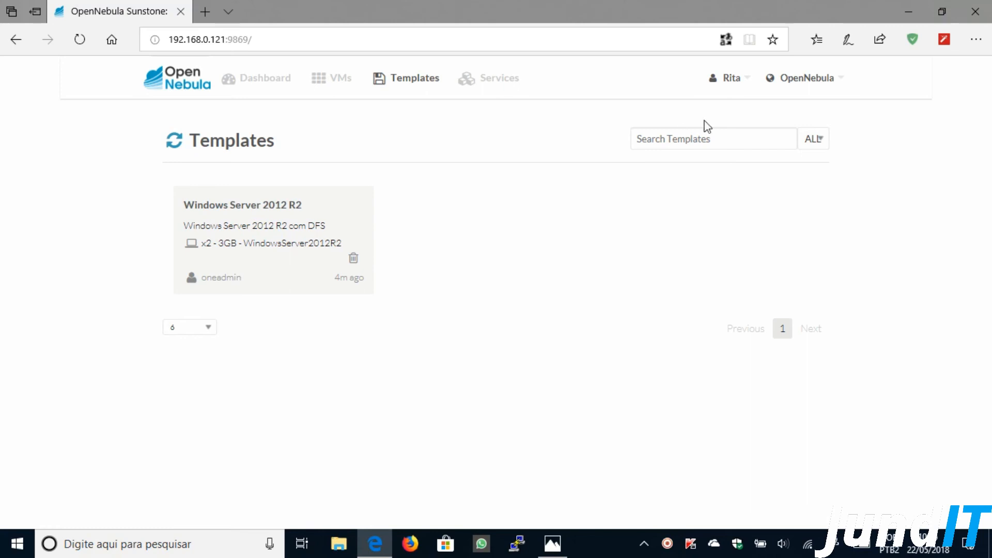
mouse_move(749, 88)
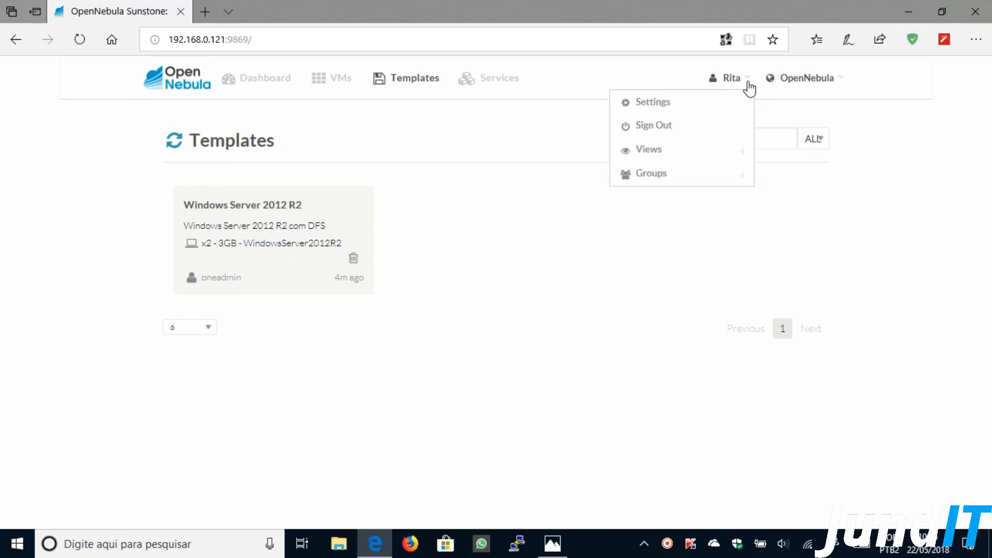
left_click(652, 103)
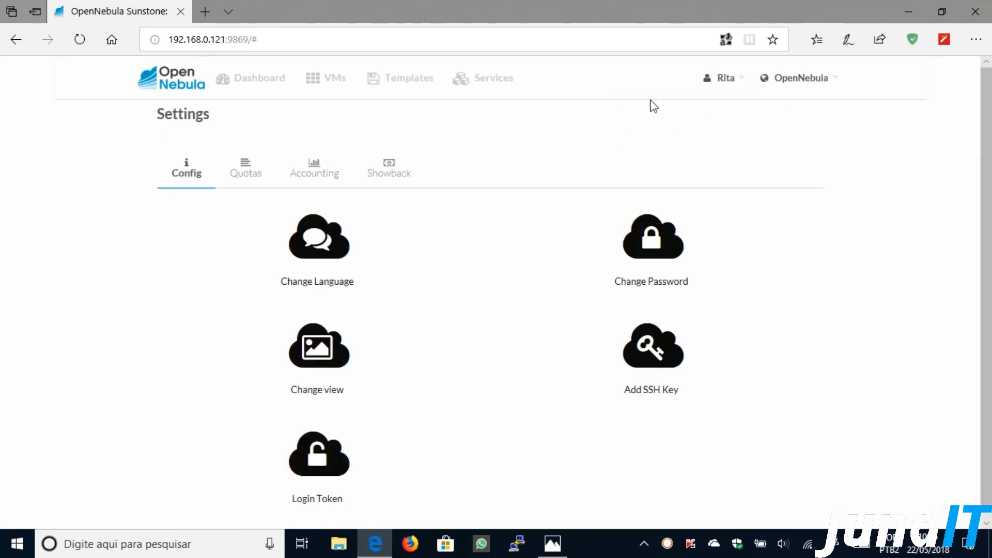
left_click(318, 254)
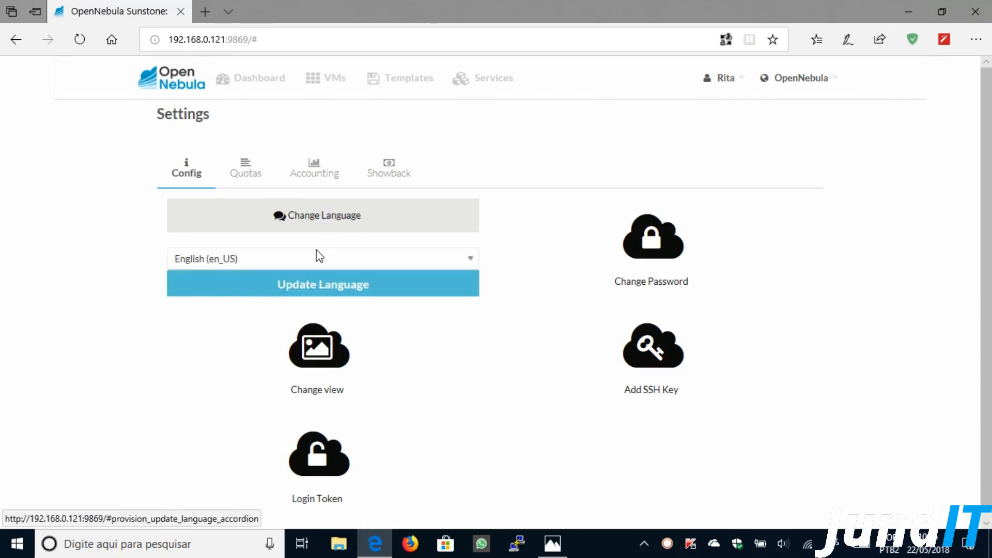
left_click(316, 257)
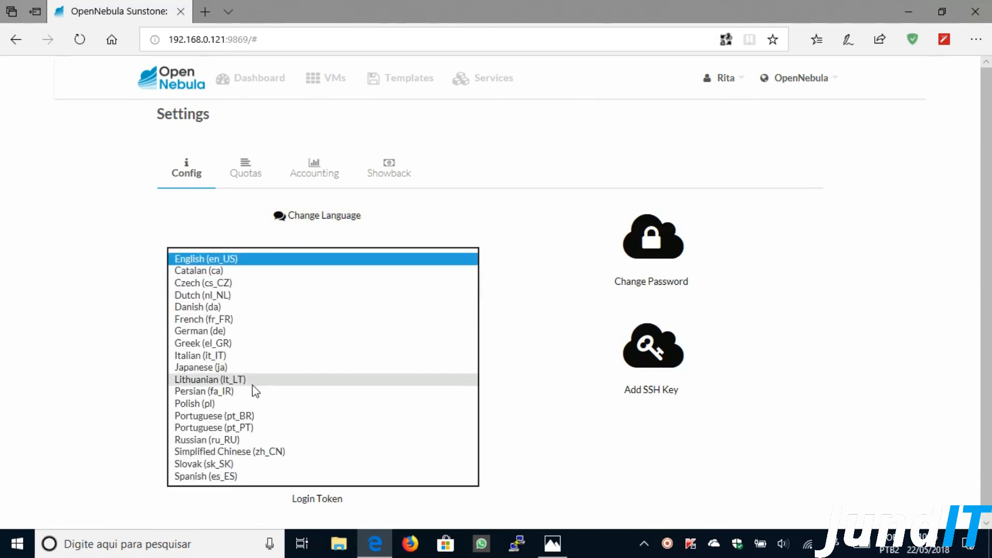
left_click(244, 416)
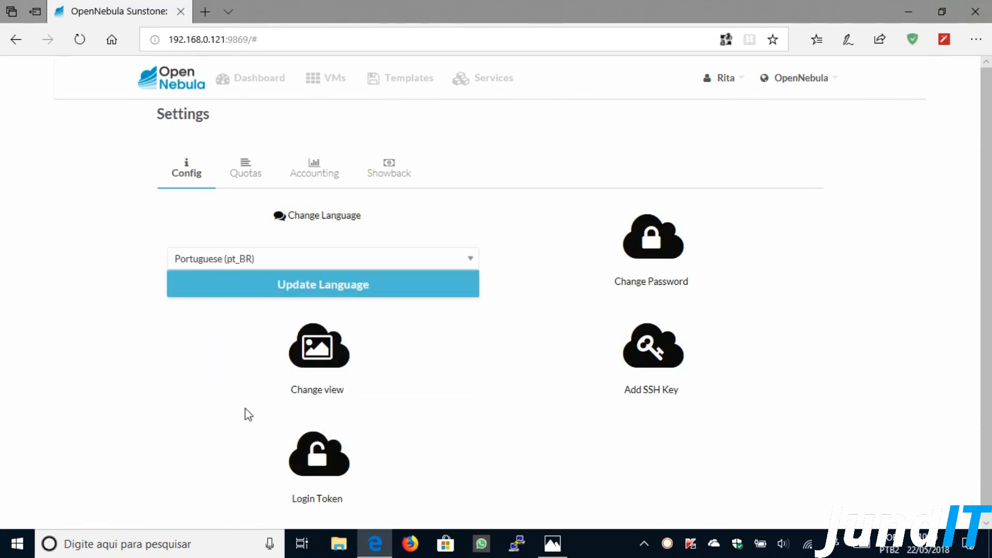
left_click(319, 289)
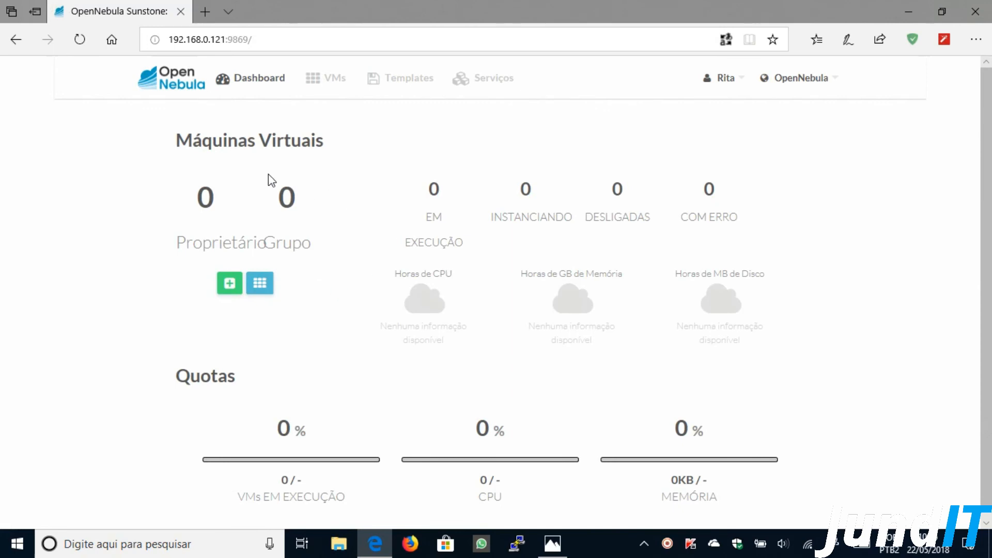
left_click_drag(175, 141, 324, 144)
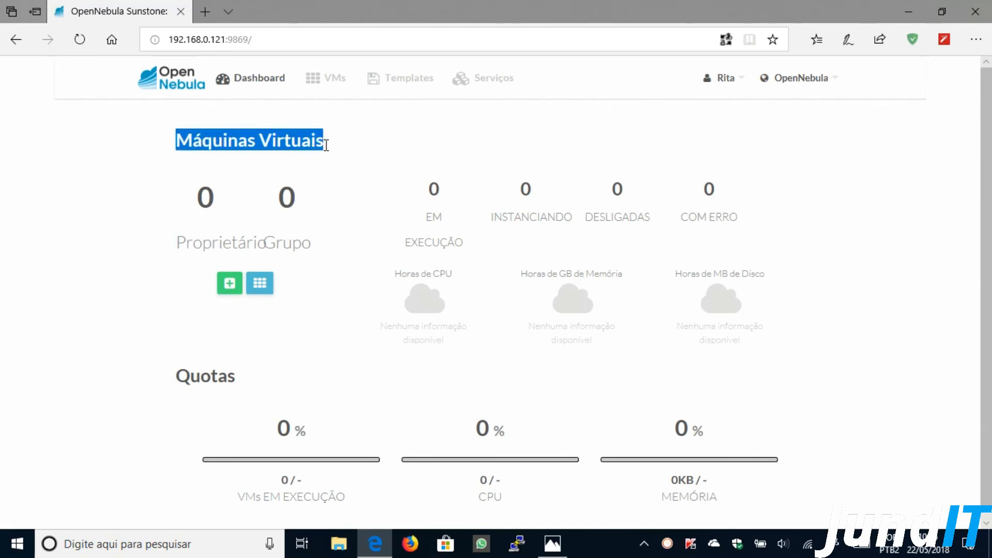
left_click_drag(176, 243, 316, 245)
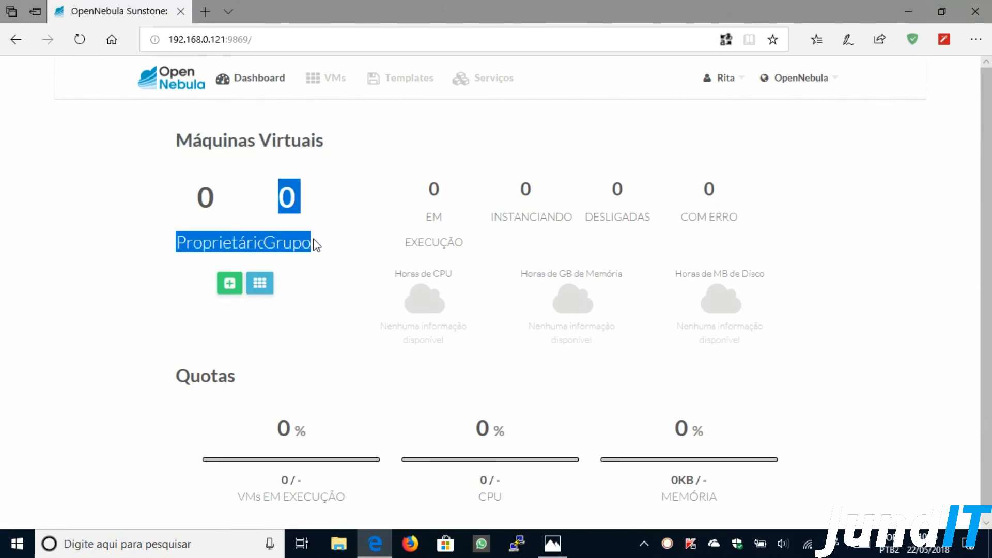
left_click(330, 196)
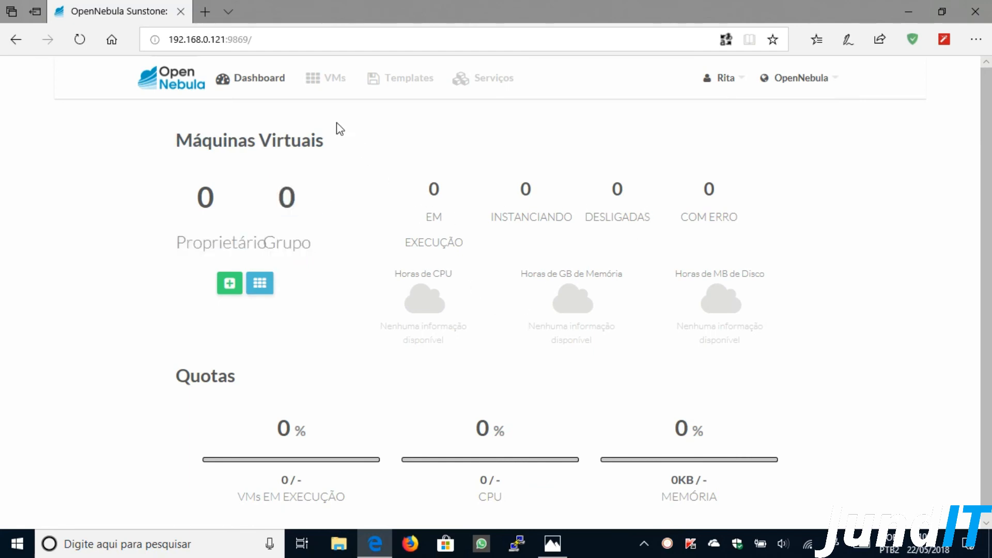
- Start a new VM from the Windows Server 2012 R2 template, keeping memory at 3 GB
left_click(324, 83)
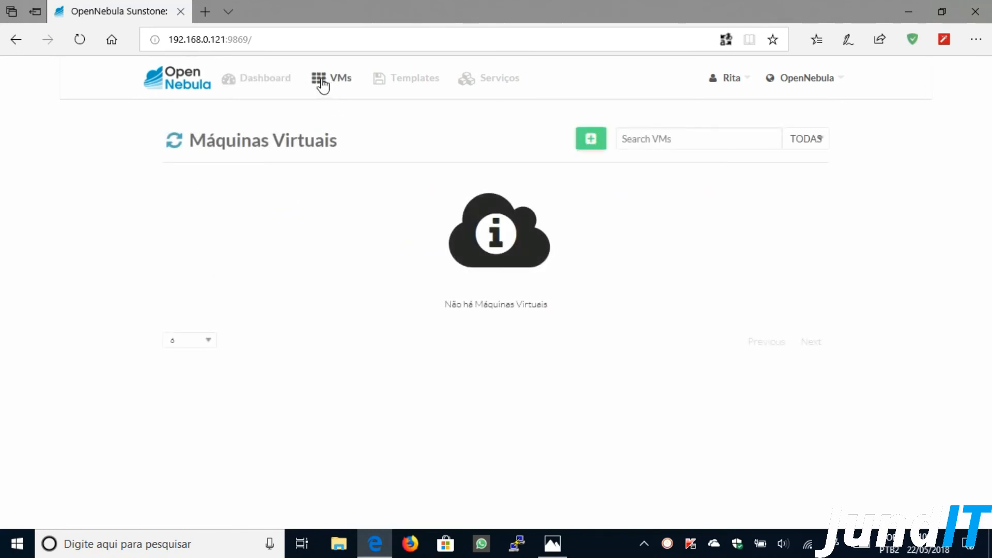
left_click(591, 139)
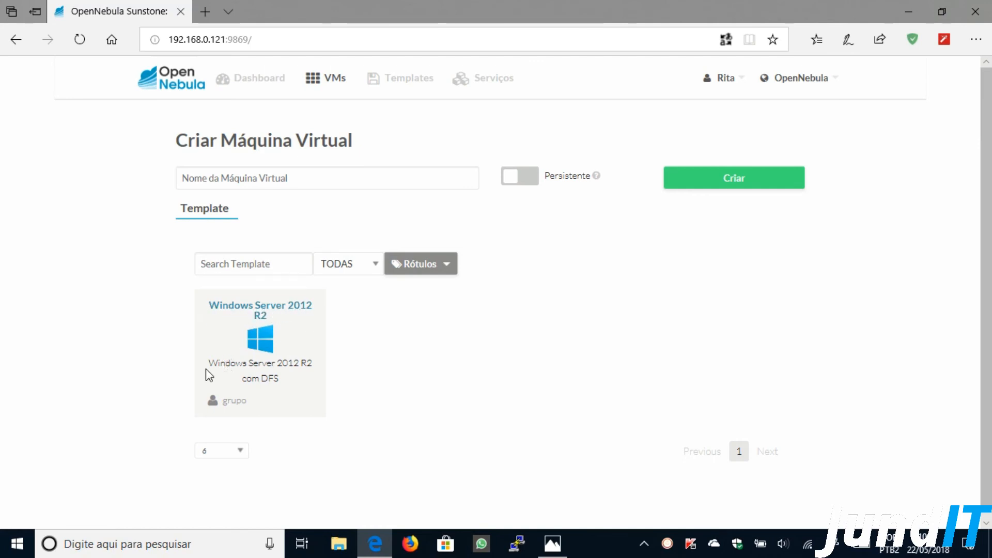
left_click_drag(209, 368, 284, 382)
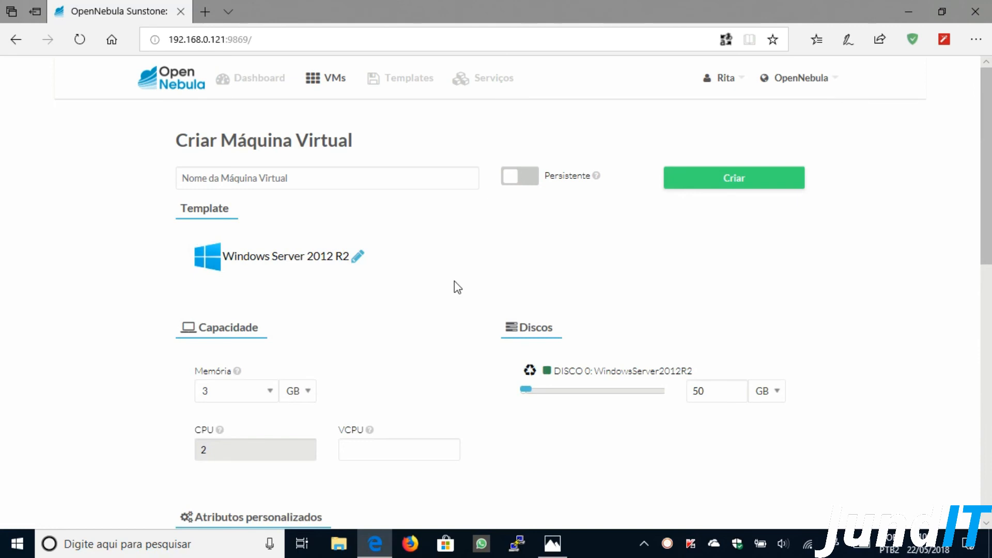
scroll(411, 329, "down", 4)
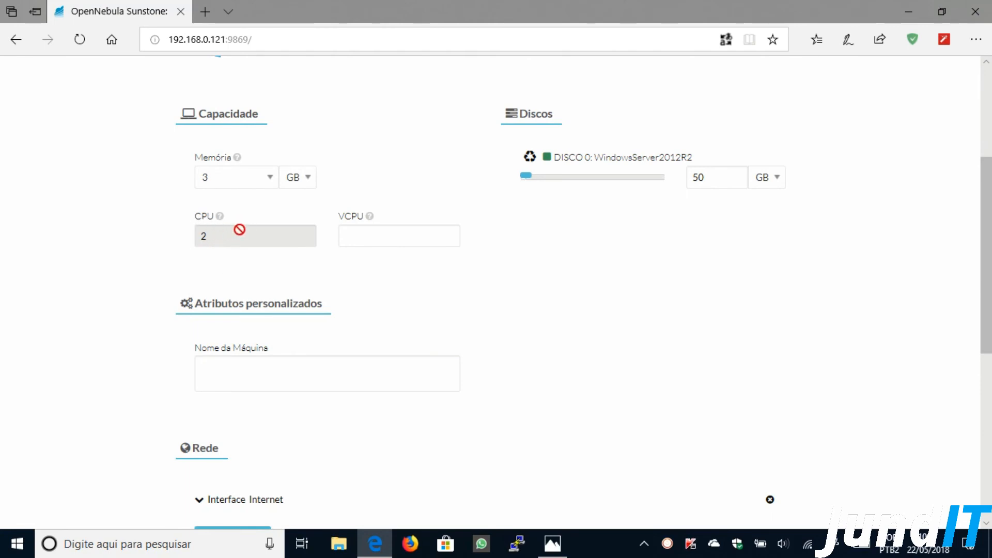
left_click(268, 178)
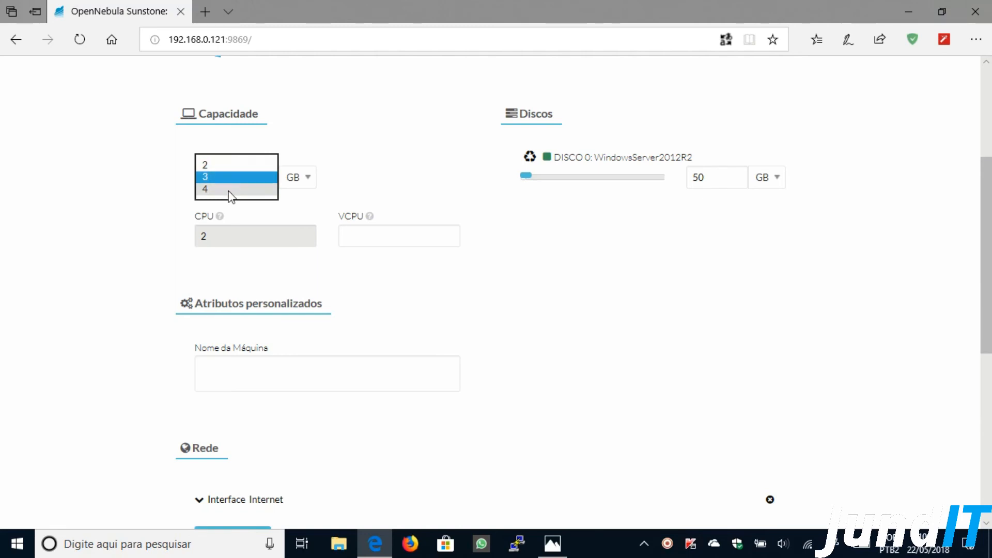
left_click(337, 186)
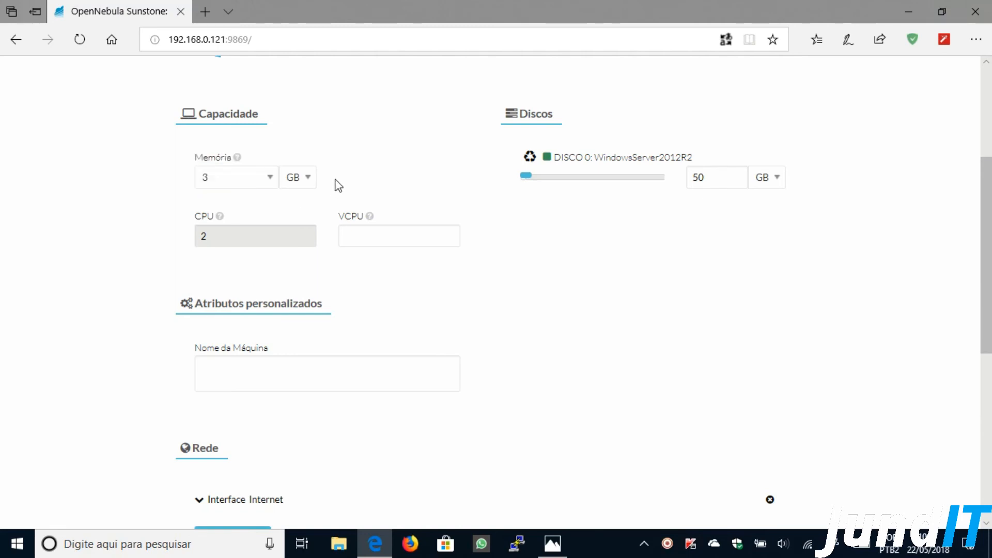
- Enter ServidorDFS as the machine name and expand the Internet network interface
scroll(547, 248, "down", 3)
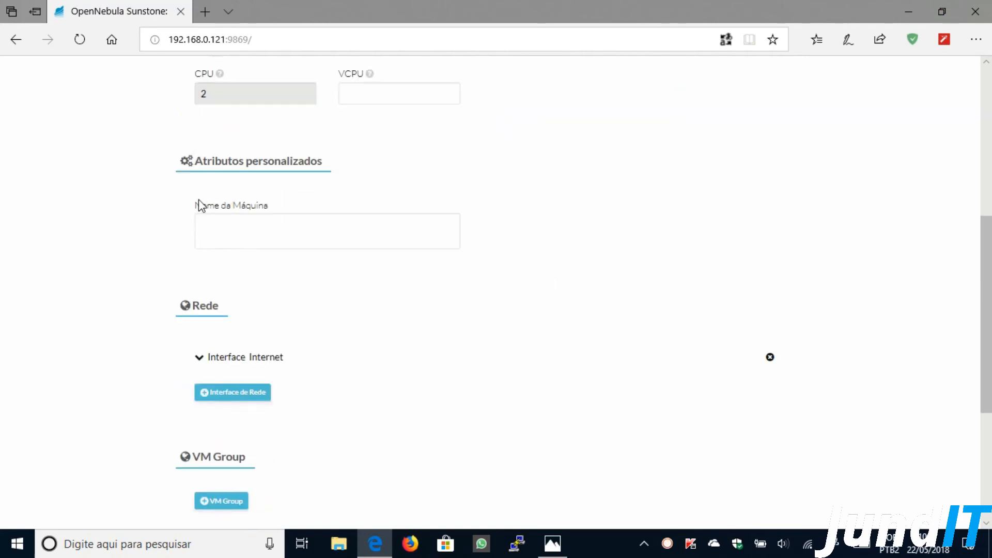
left_click_drag(201, 208, 272, 207)
left_click(268, 238)
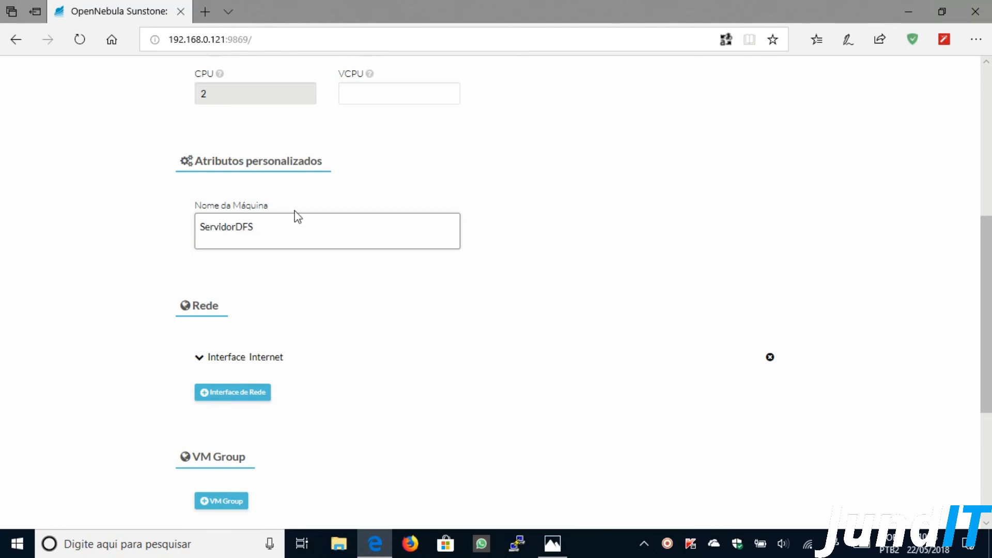
scroll(558, 300, "down", 3)
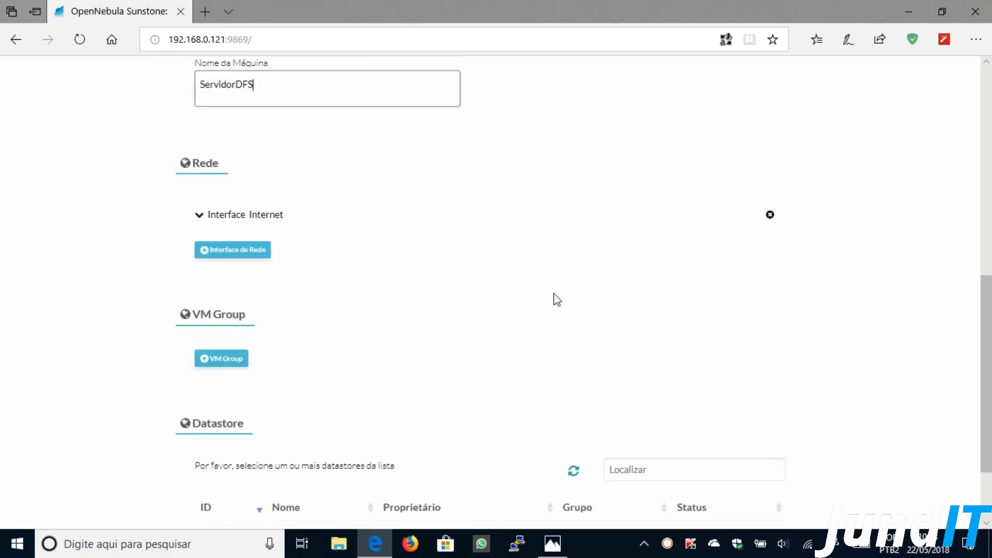
left_click(254, 226)
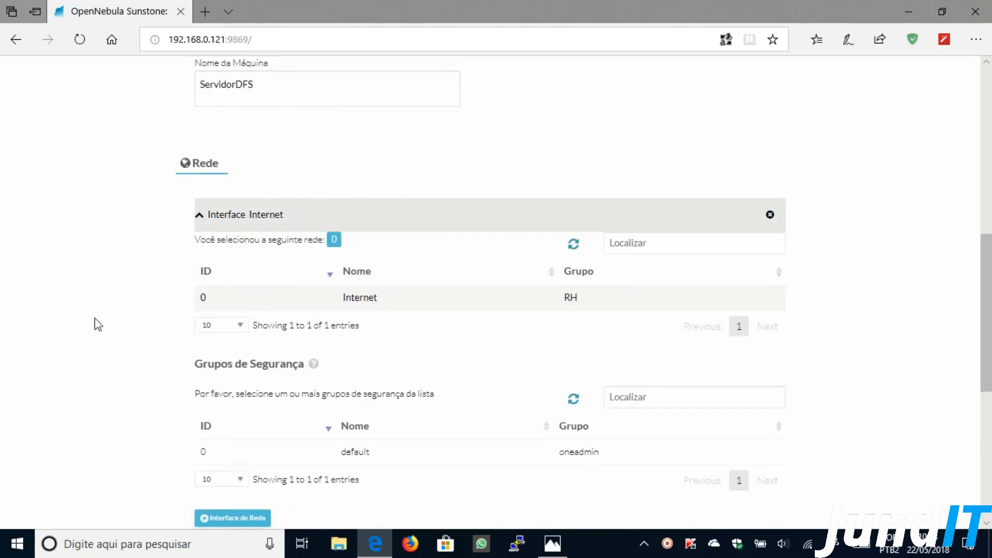
scroll(133, 334, "down", 2)
scroll(133, 334, "down", 5)
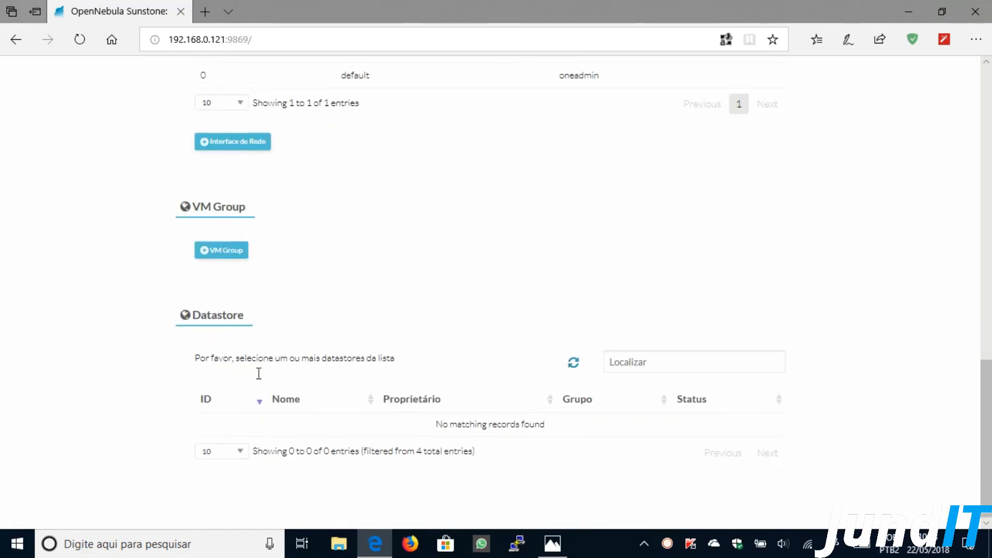
scroll(112, 368, "up", 6)
scroll(115, 368, "up", 9)
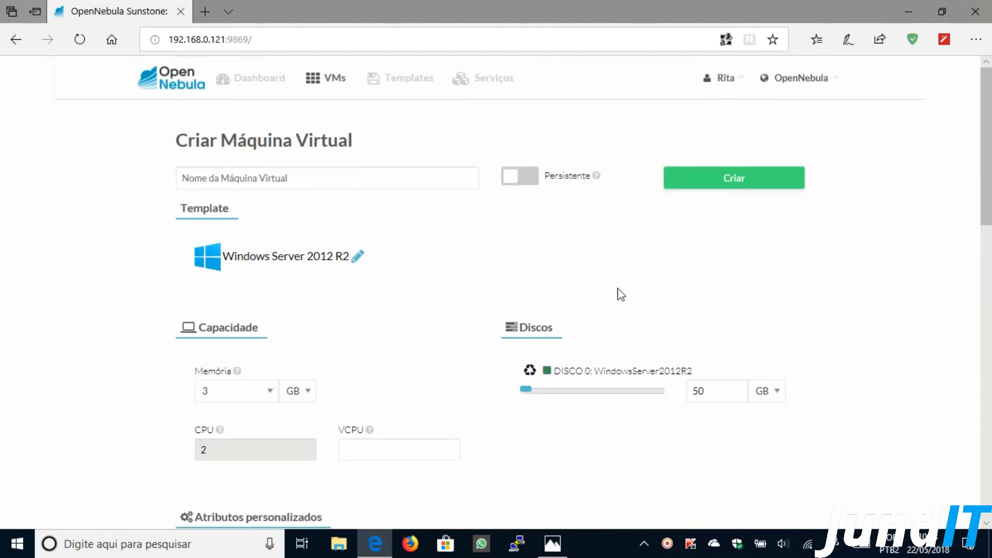
- Create the VM, refresh until it runs, then open Windows Server 2012 R2-16's details
left_click(759, 186)
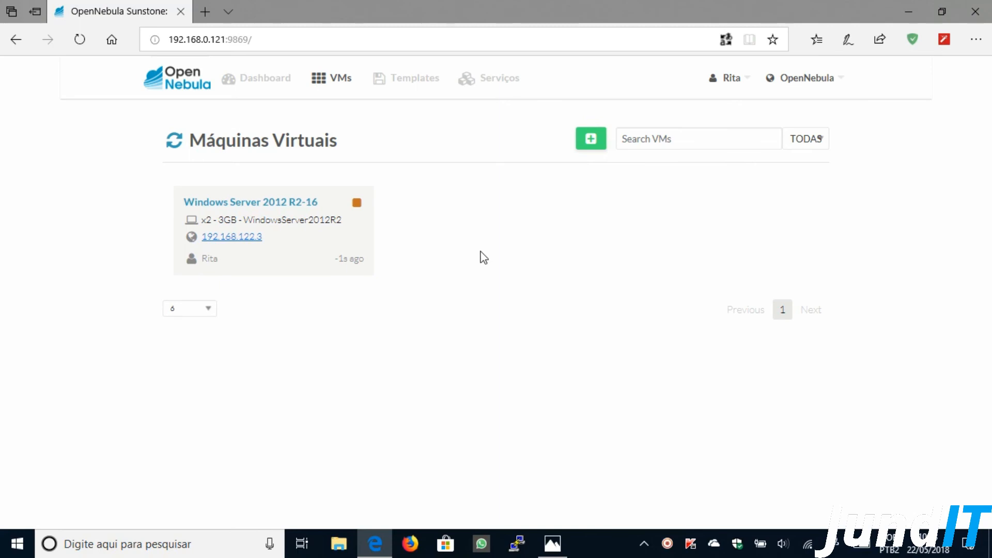
left_click(175, 141)
mouse_move(359, 208)
left_click(175, 146)
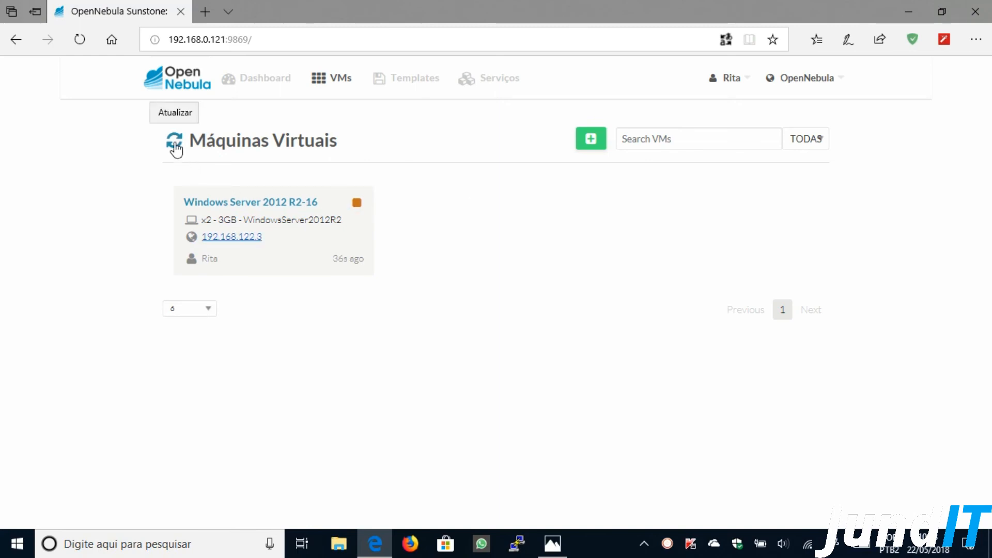
left_click(175, 147)
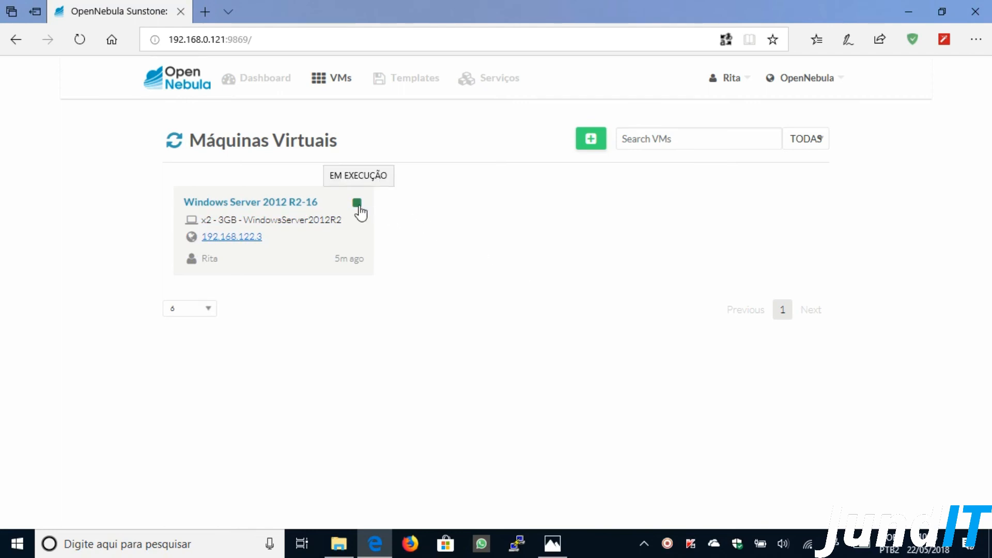
left_click(252, 202)
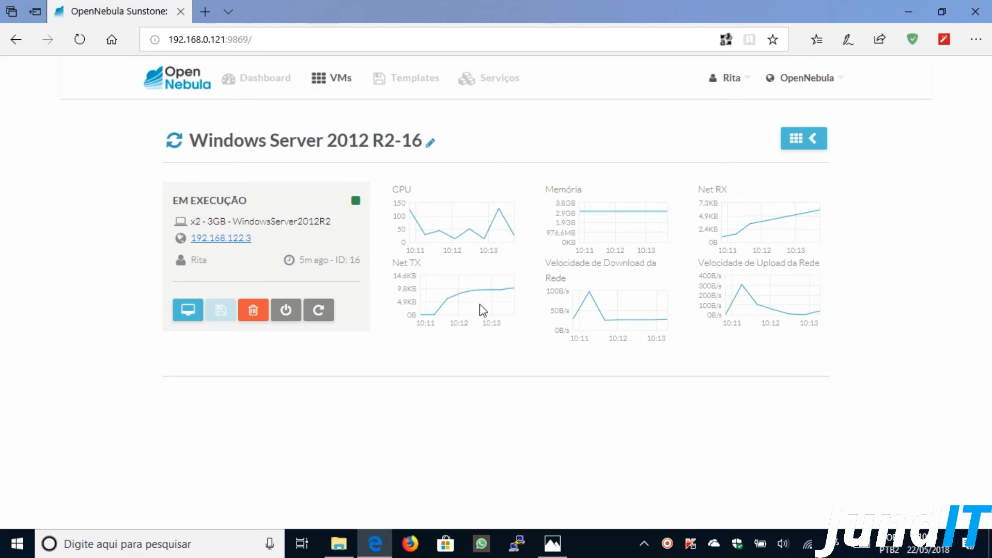
- Open VM 16's VNC console in a separate browser tab
left_click(184, 313)
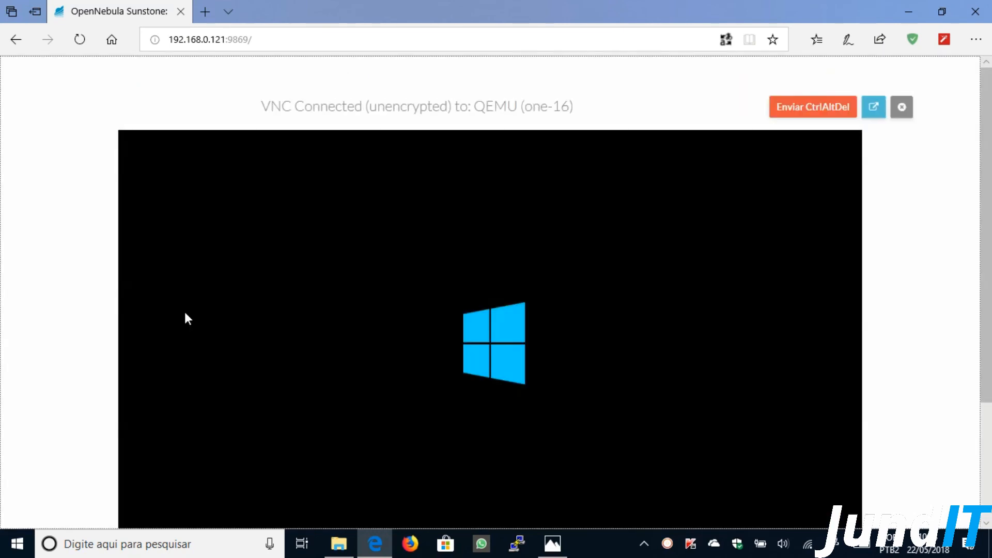
scroll(988, 197, "down", 2)
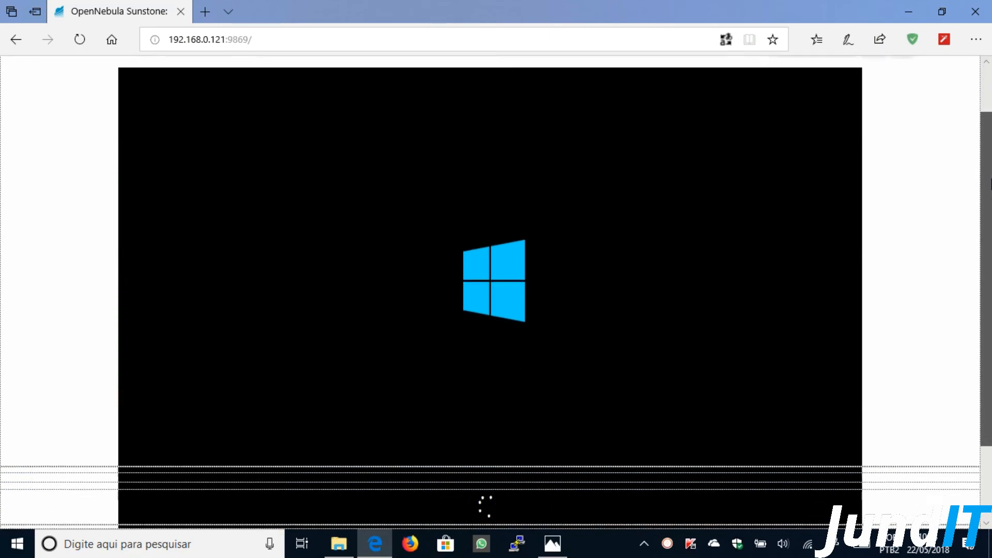
scroll(988, 196, "down", 1)
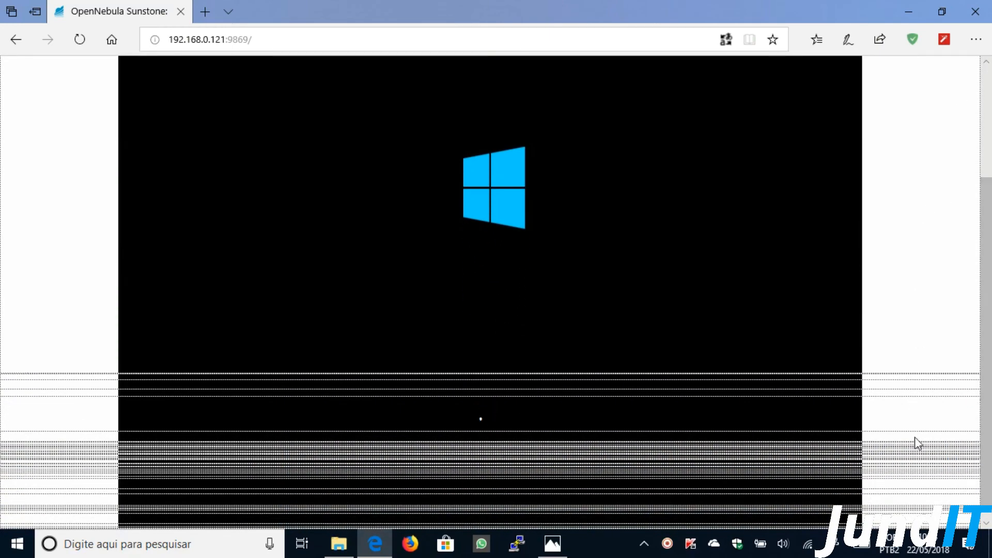
scroll(984, 279, "down", 1)
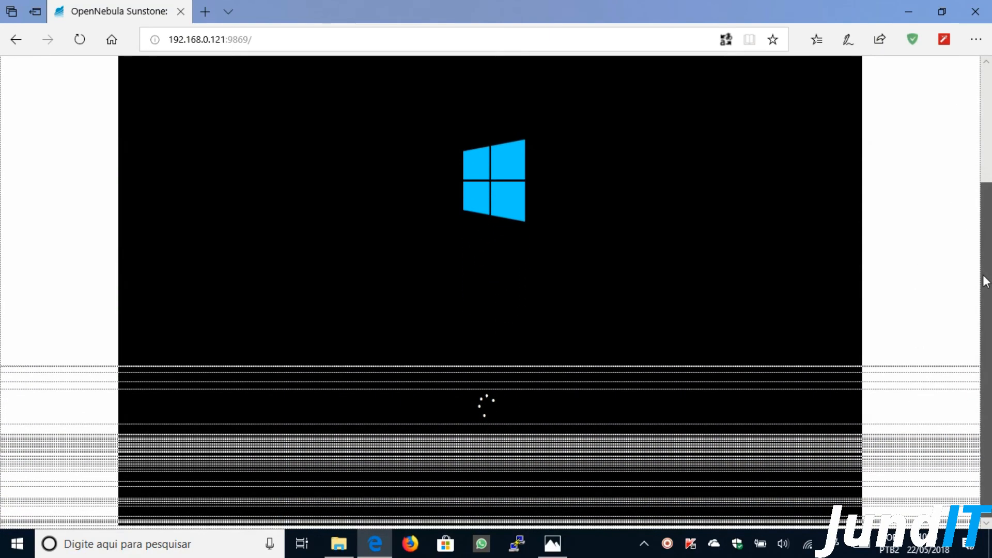
scroll(985, 207, "up", 1)
scroll(985, 195, "up", 2)
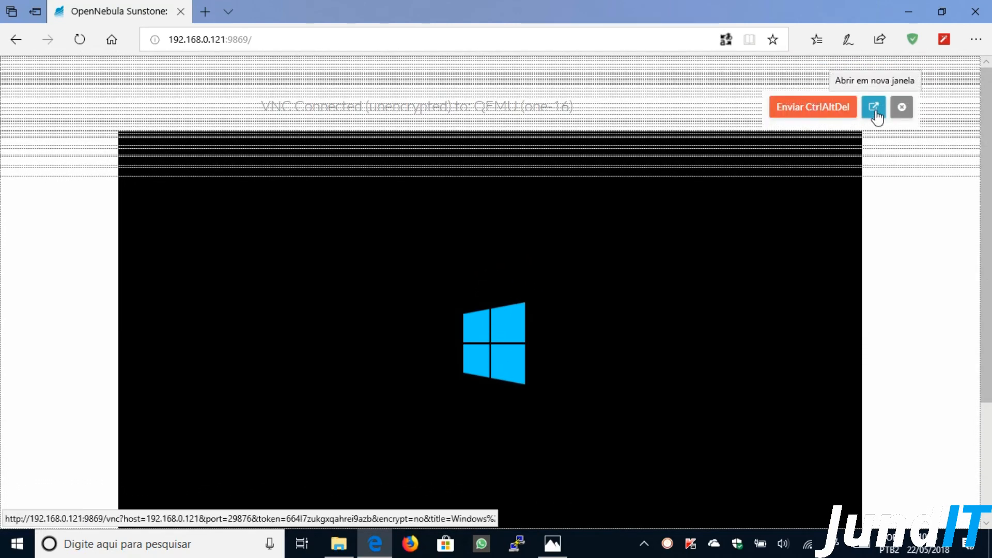
left_click(875, 111)
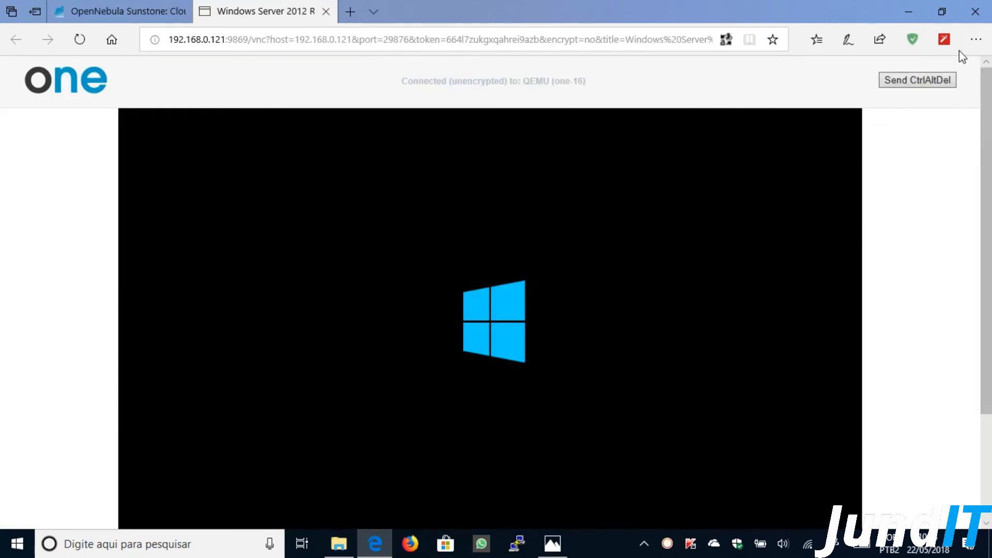
- Zoom the browser page out to 75% so the console fits
left_click(965, 45)
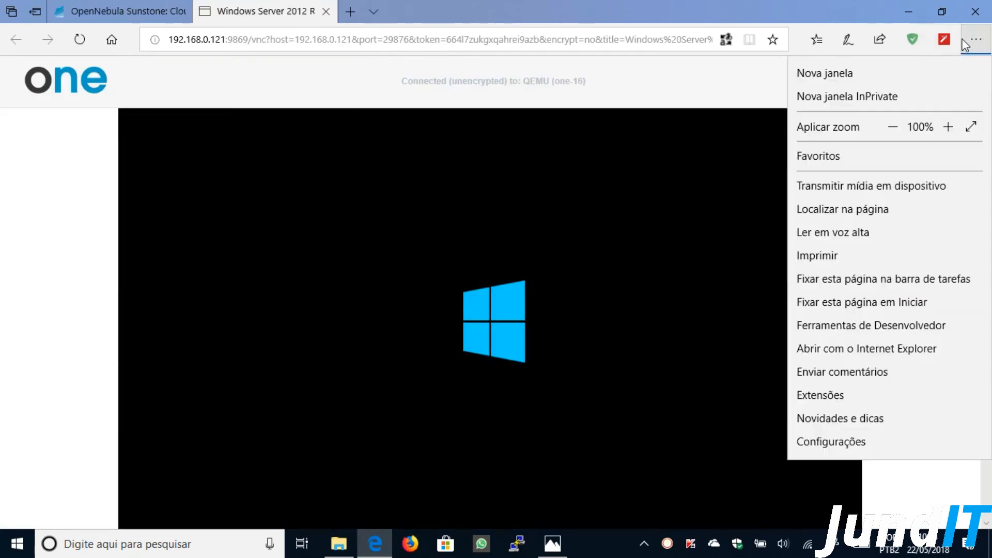
left_click(894, 127)
left_click(162, 259)
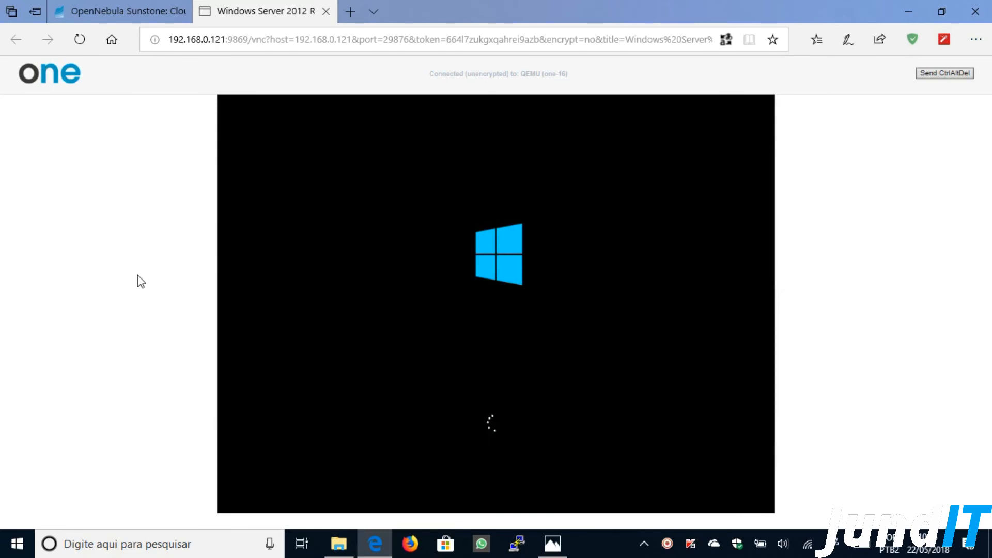
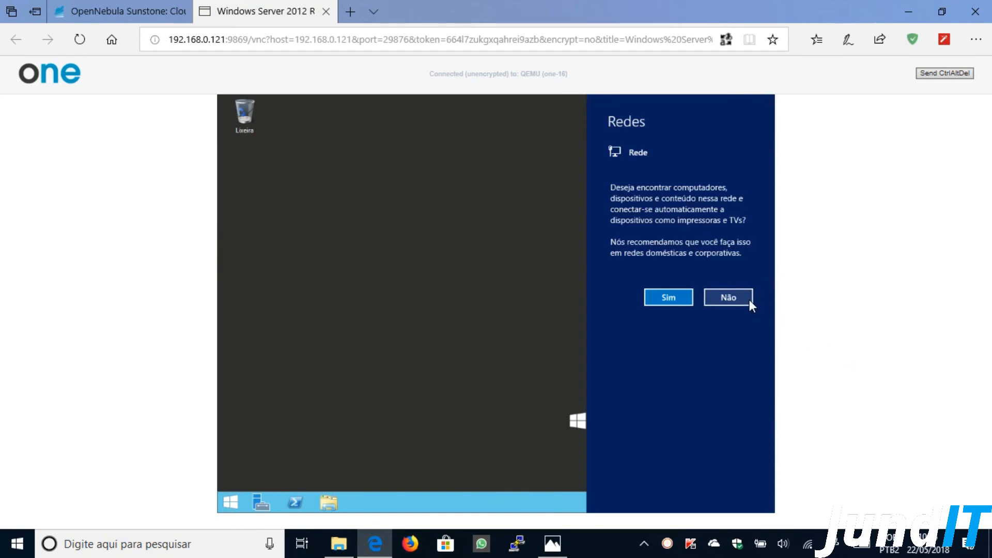
- Decline network discovery with Não, maximize Server Manager, and let the VM restart
left_click(749, 301)
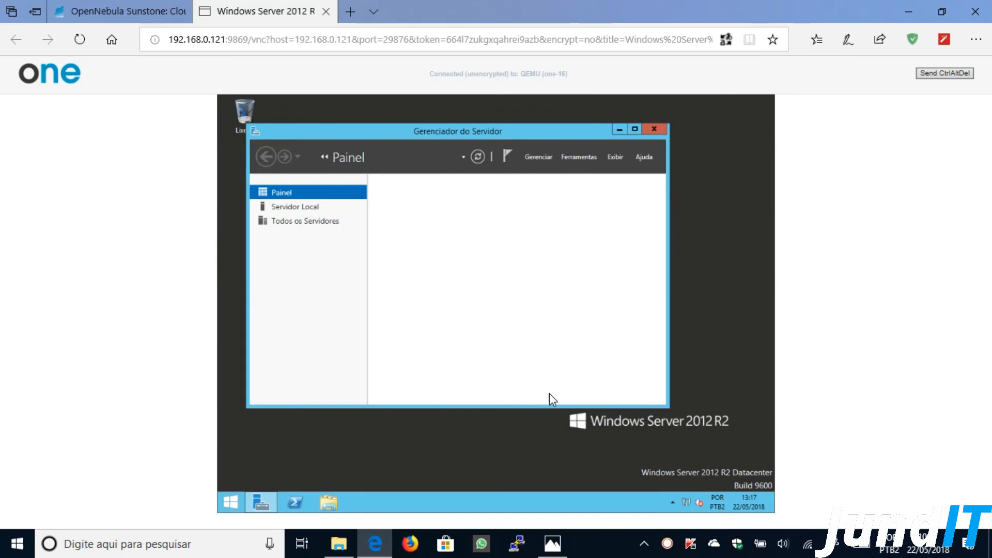
left_click(636, 129)
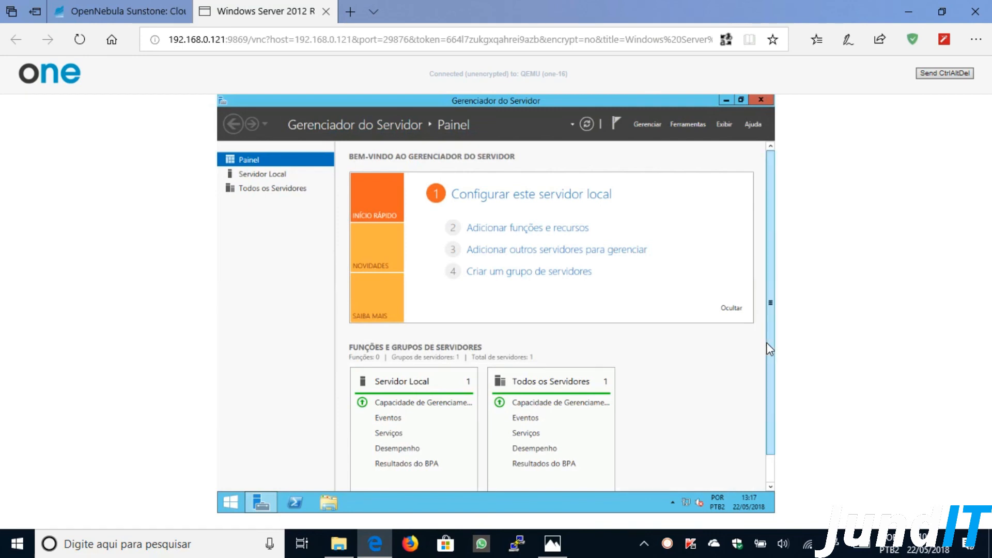
left_click_drag(771, 347, 769, 379)
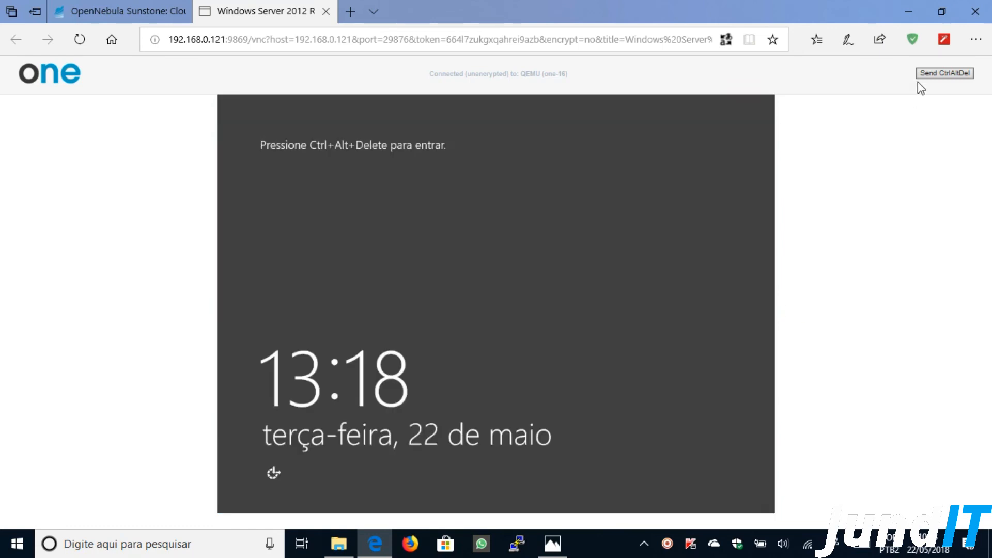
- Send Ctrl+Alt+Del and sign in as Administrator with the account password
left_click(937, 74)
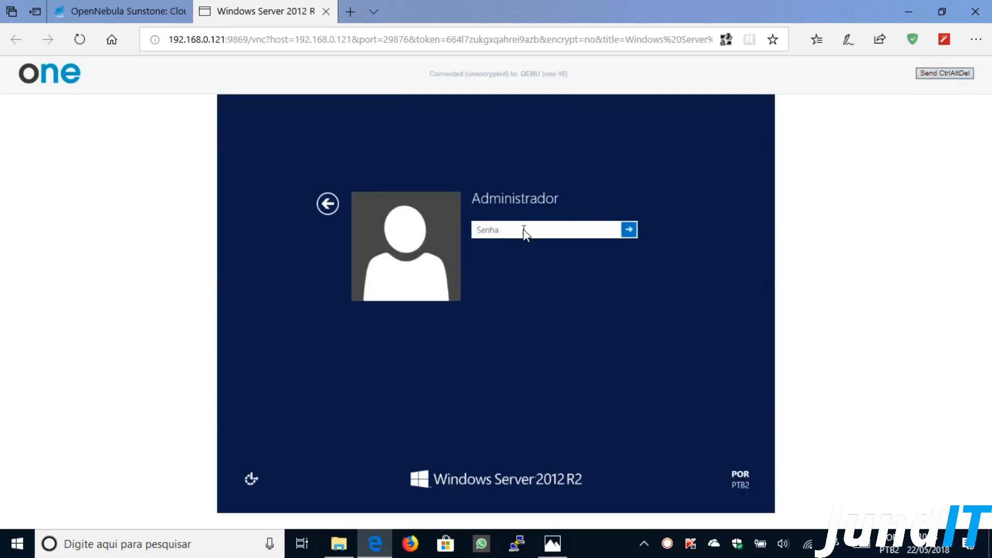
type("••••••••")
left_click(629, 228)
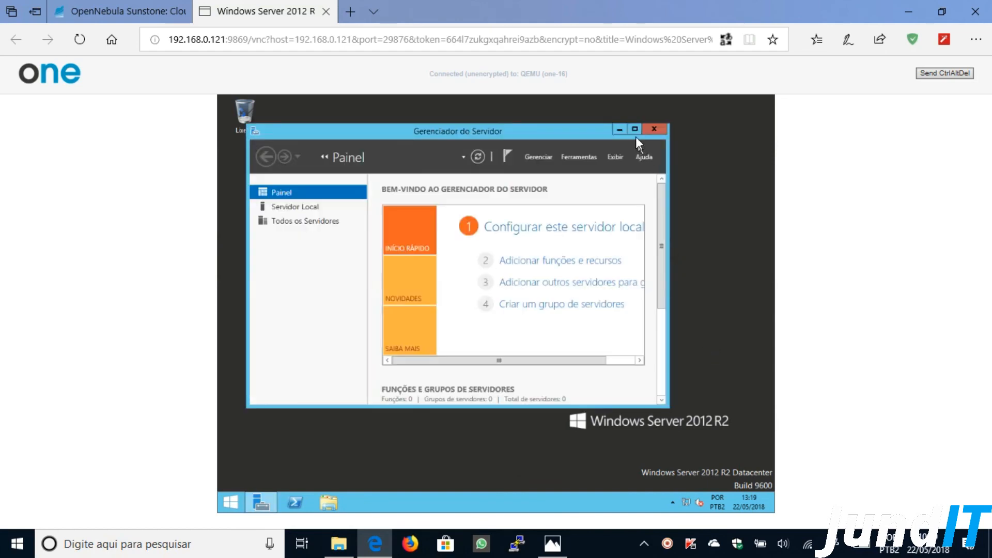
- Maximize Server Manager and open Servidor Local to check the computer name ServidorDFS
left_click(635, 130)
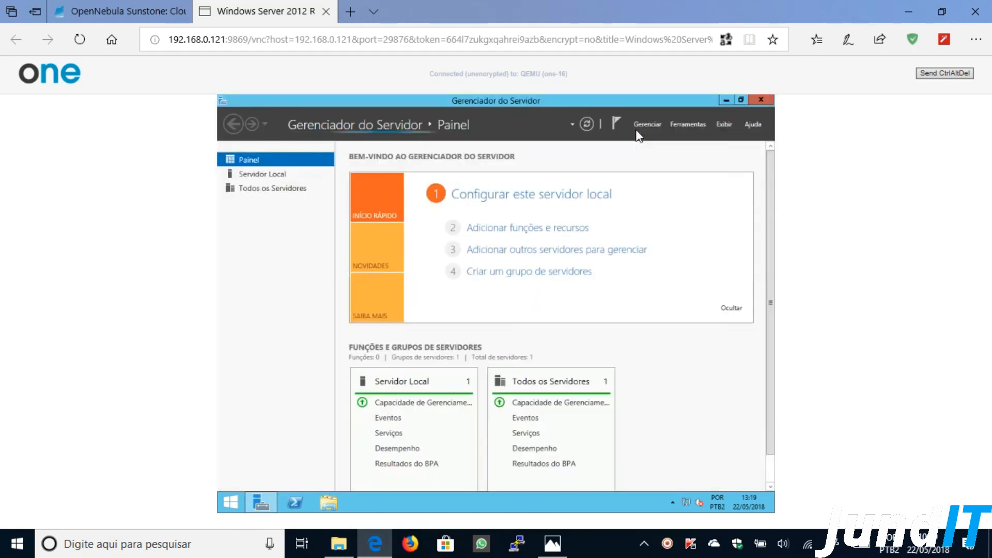
left_click_drag(773, 233, 773, 288)
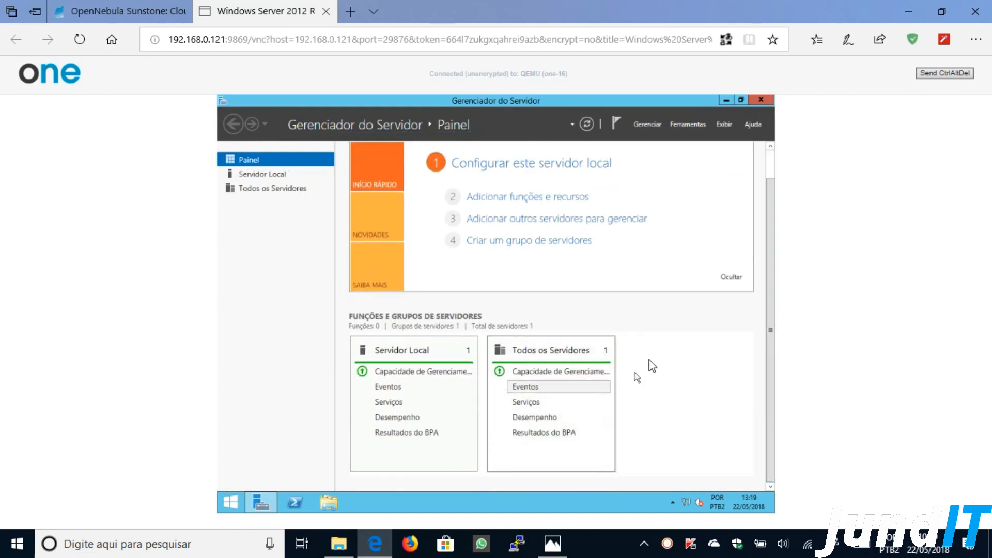
left_click_drag(768, 203, 765, 178)
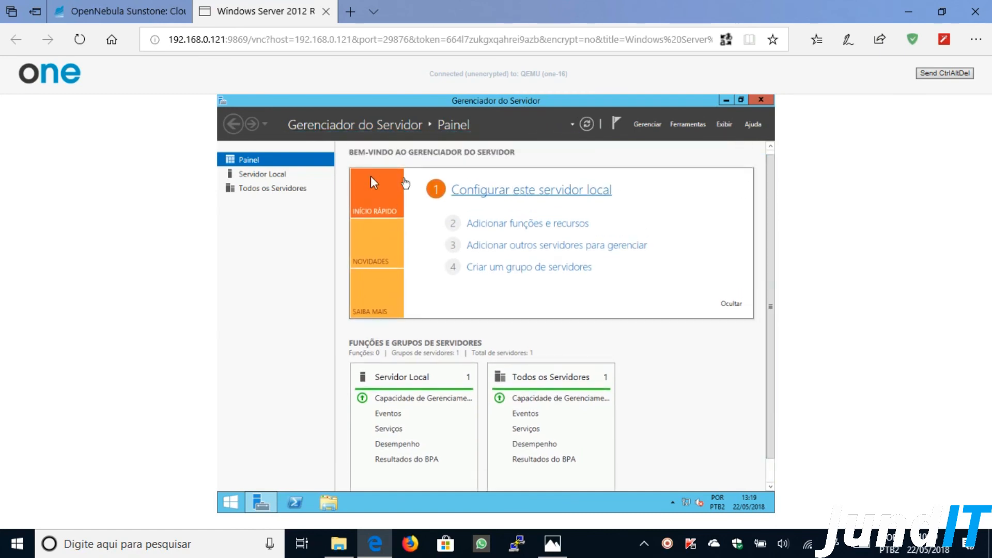
left_click(267, 174)
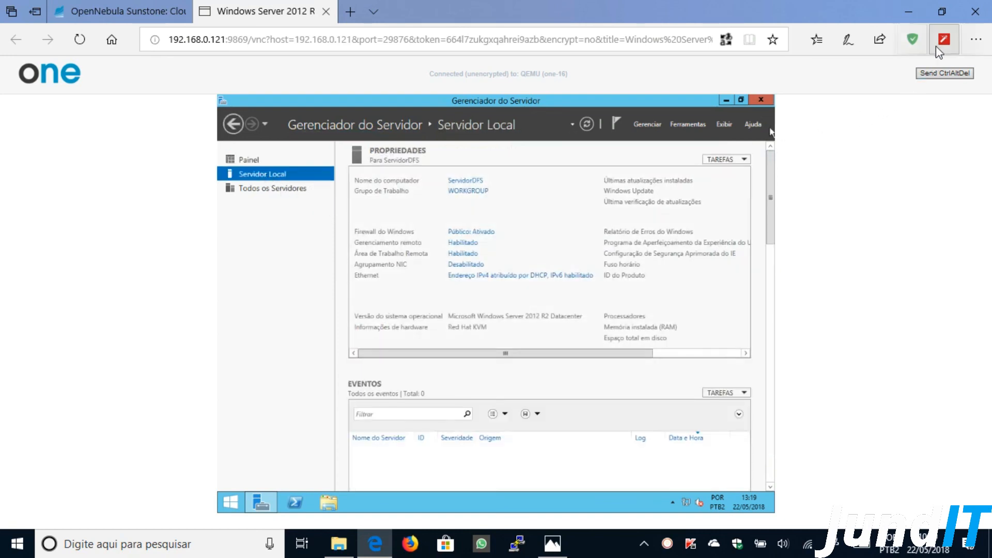
- Zoom the console in briefly, restore 75%, return to Painel and minimize Server Manager
left_click(975, 39)
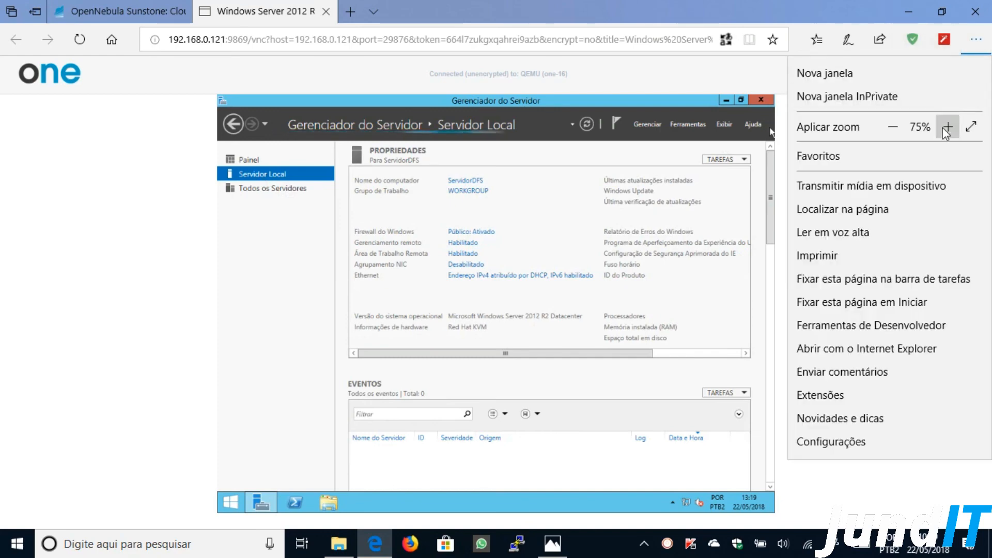
left_click(946, 127)
left_click(946, 128)
left_click(947, 127)
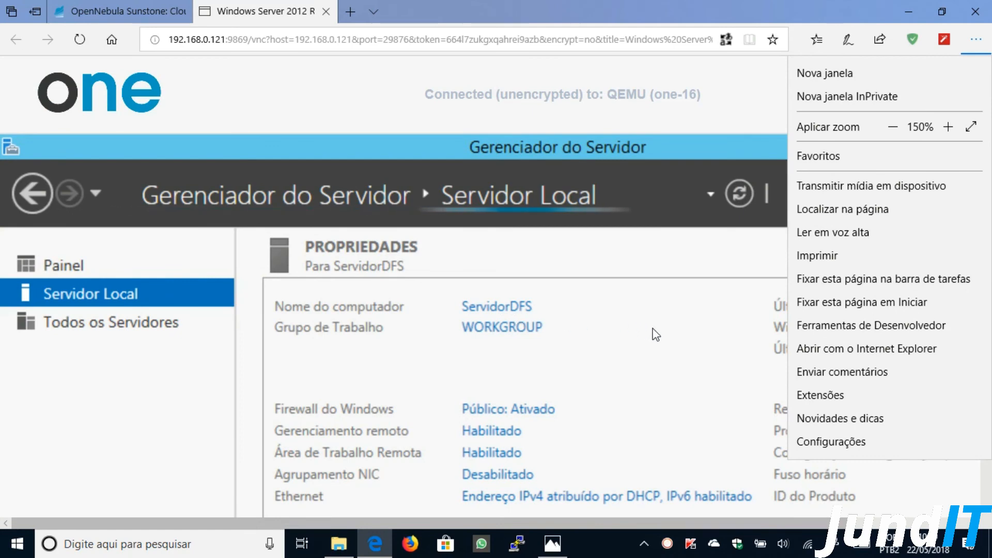
left_click(898, 124)
left_click(898, 124)
left_click(898, 124)
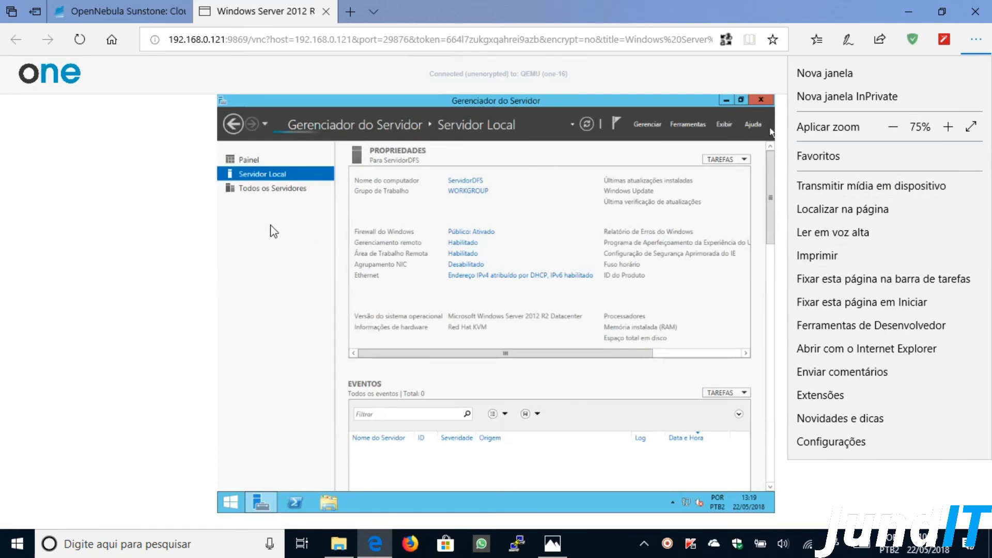
left_click(177, 215)
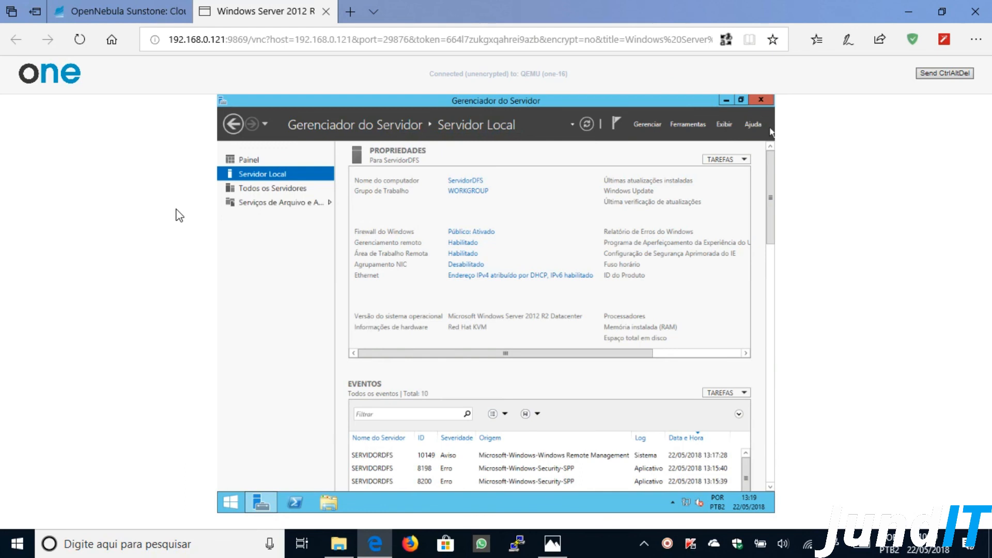
left_click(246, 160)
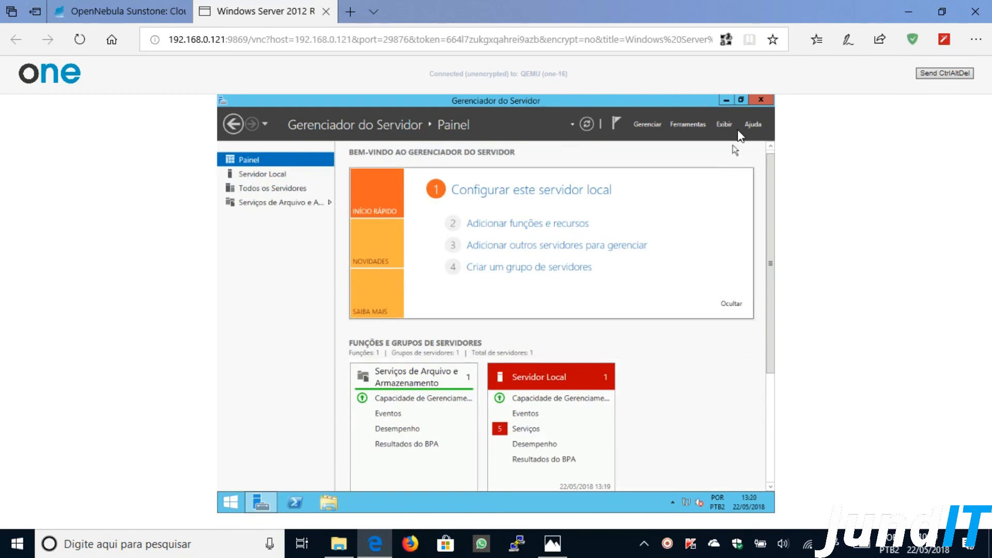
left_click(727, 99)
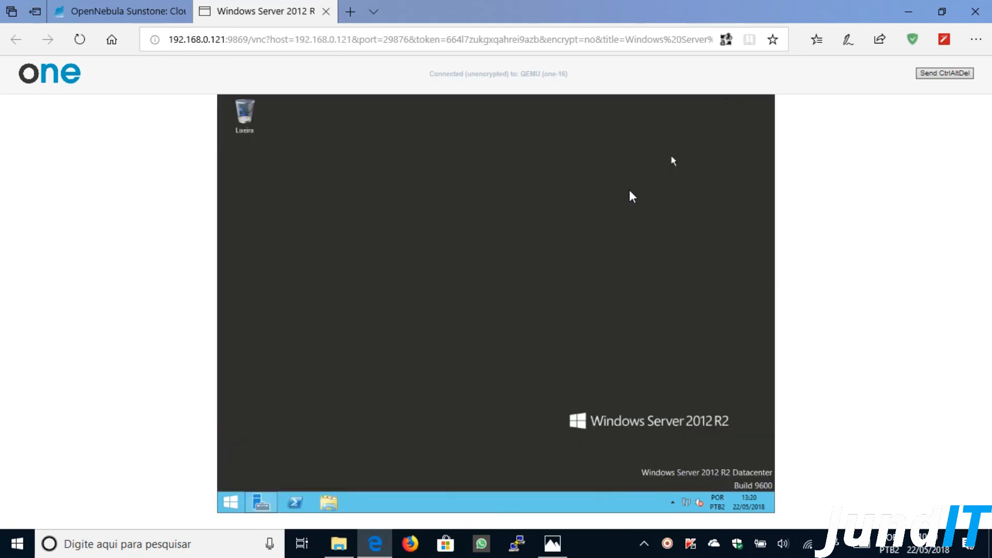
- Open Disco Local (C:) in a maximized File Explorer, with the console zoomed to 100%
left_click(330, 501)
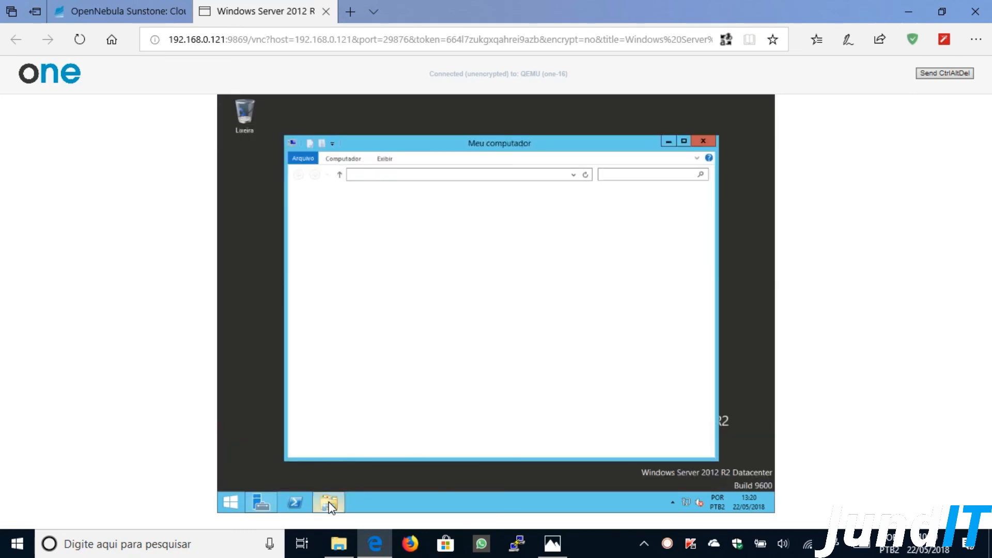
left_click(684, 142)
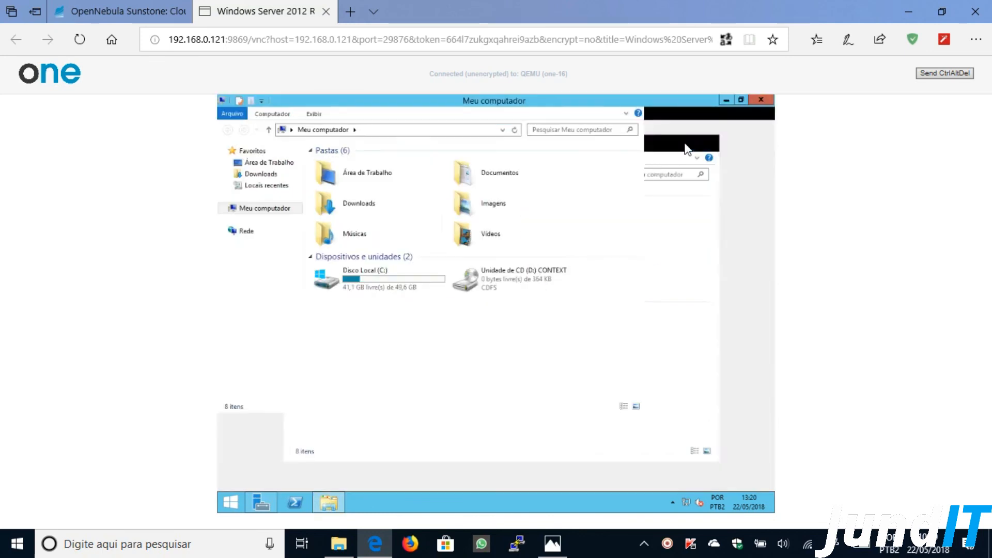
left_click(409, 256)
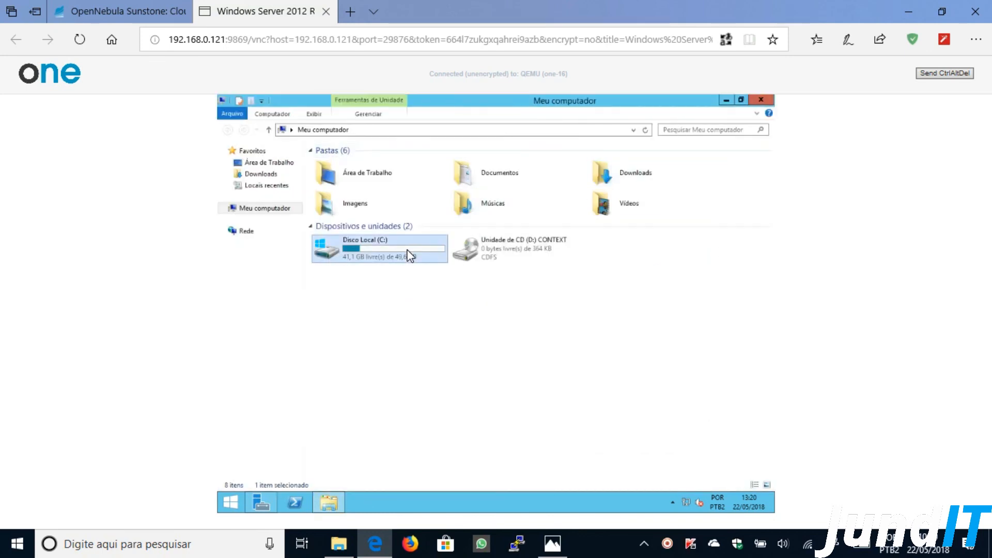
double_click(409, 255)
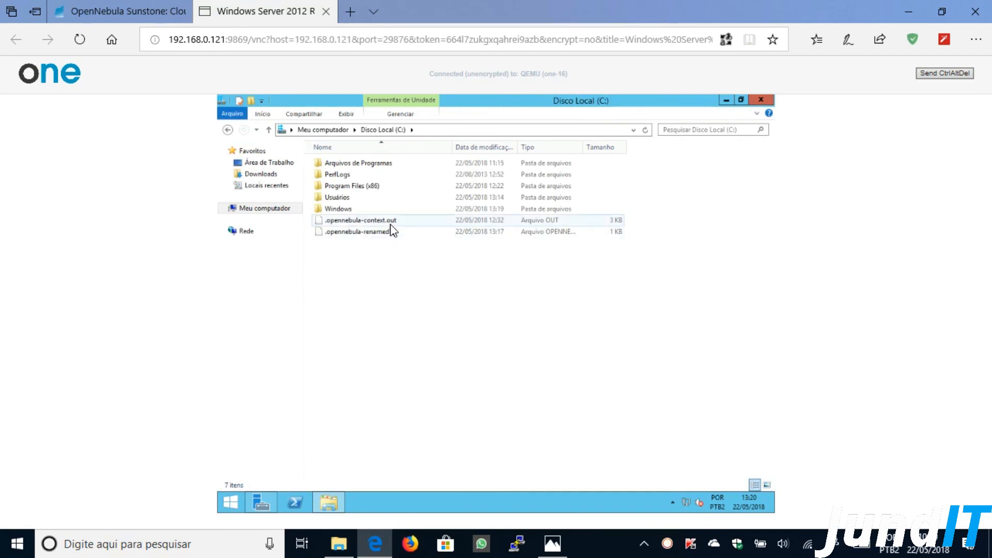
left_click(976, 39)
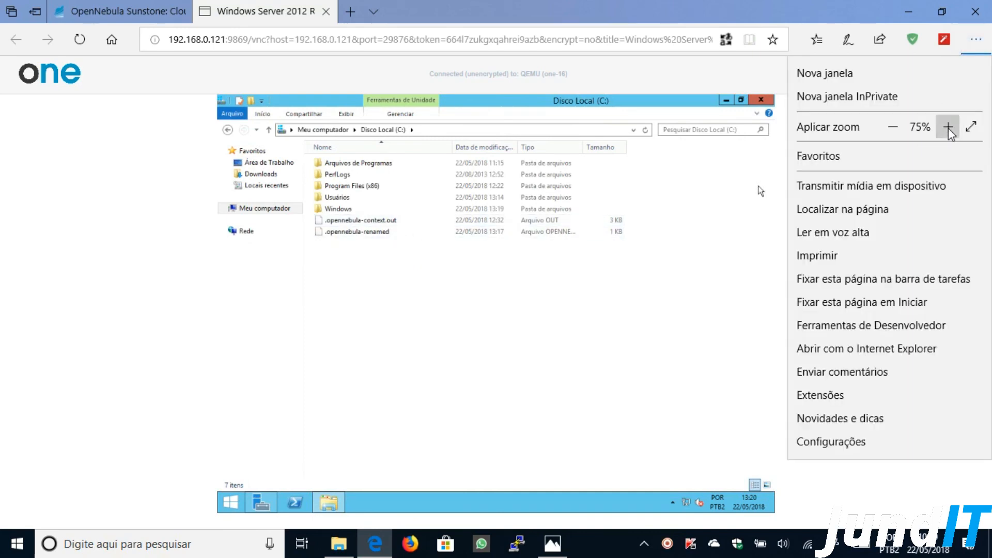
left_click(947, 127)
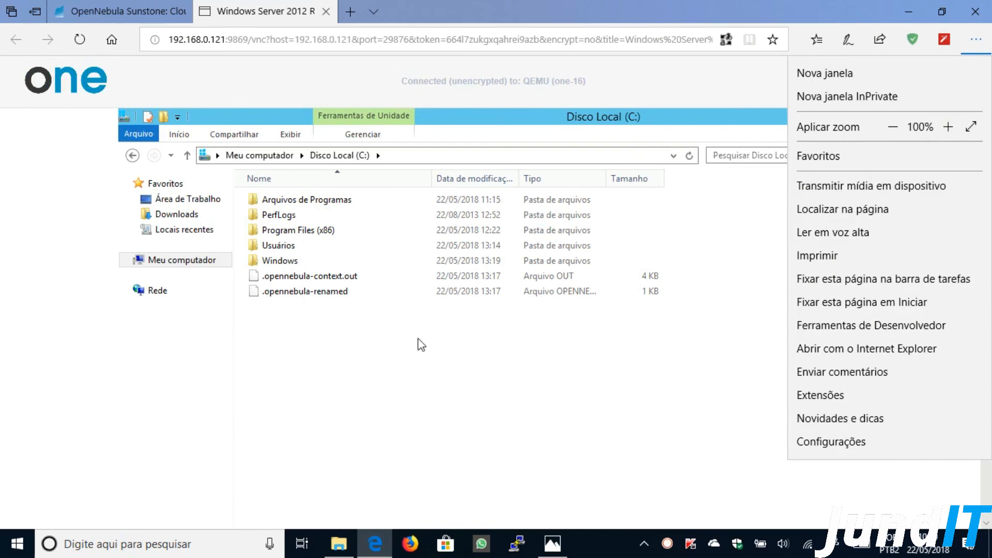
left_click(387, 338)
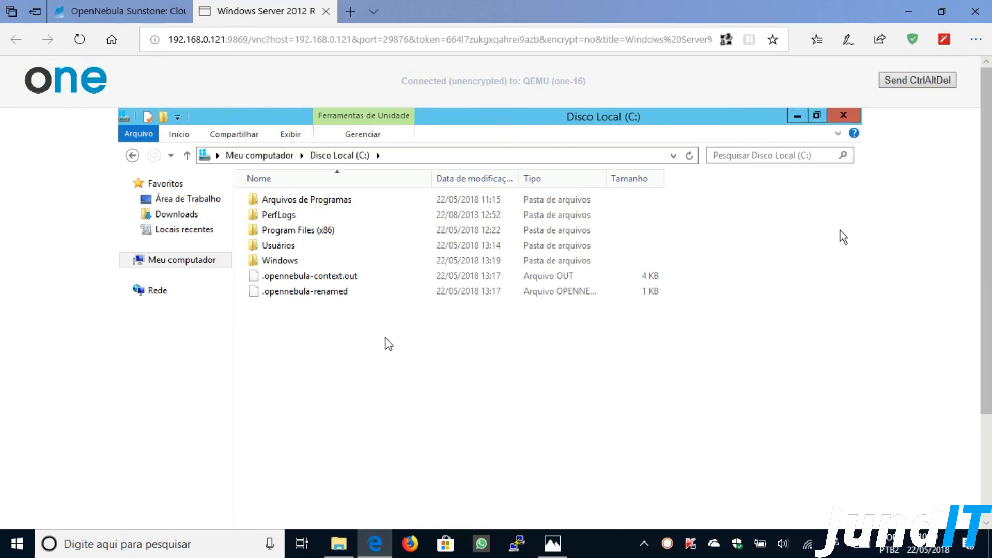
- Select .opennebula-context.out, .opennebula-renamed and .opennebula-startscript in turn
left_click(312, 279)
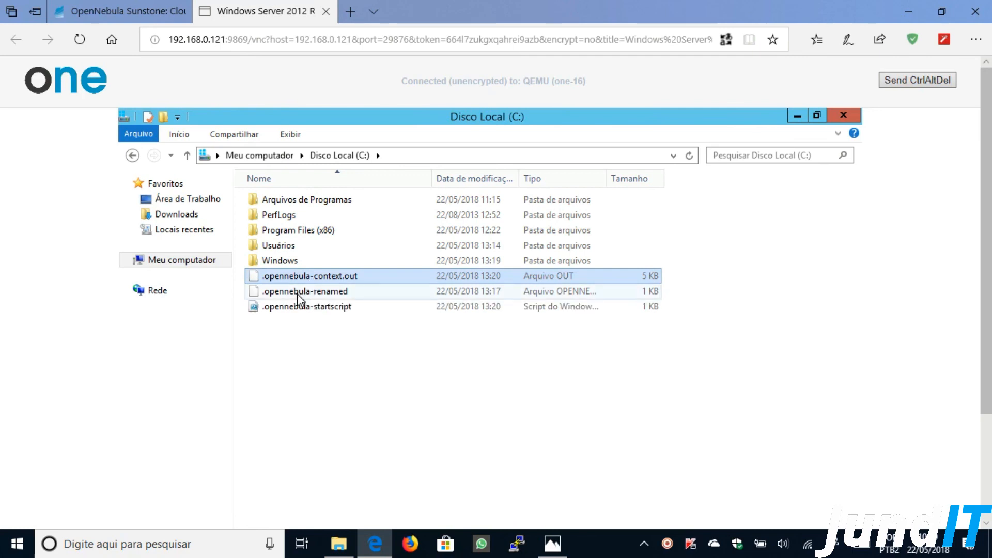
left_click(297, 294)
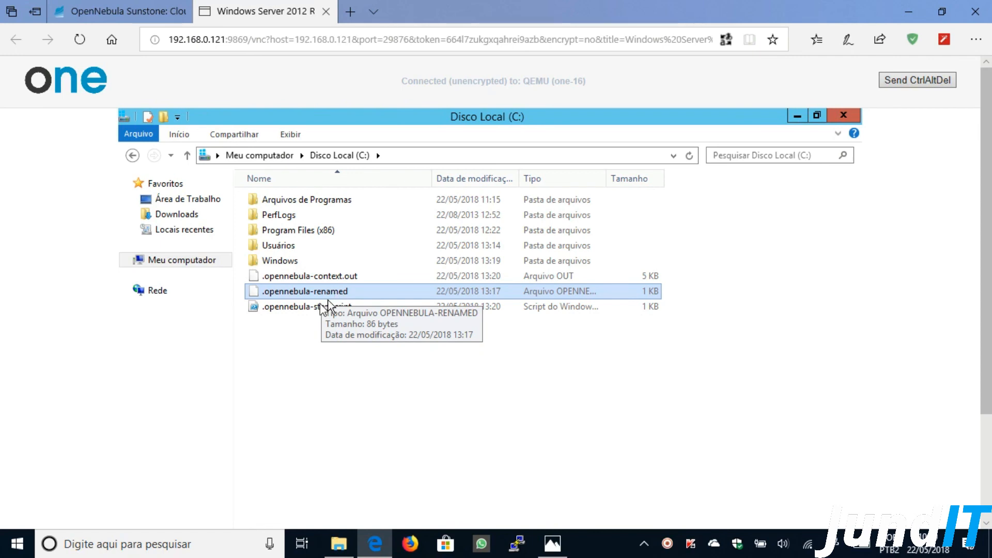
left_click(308, 309)
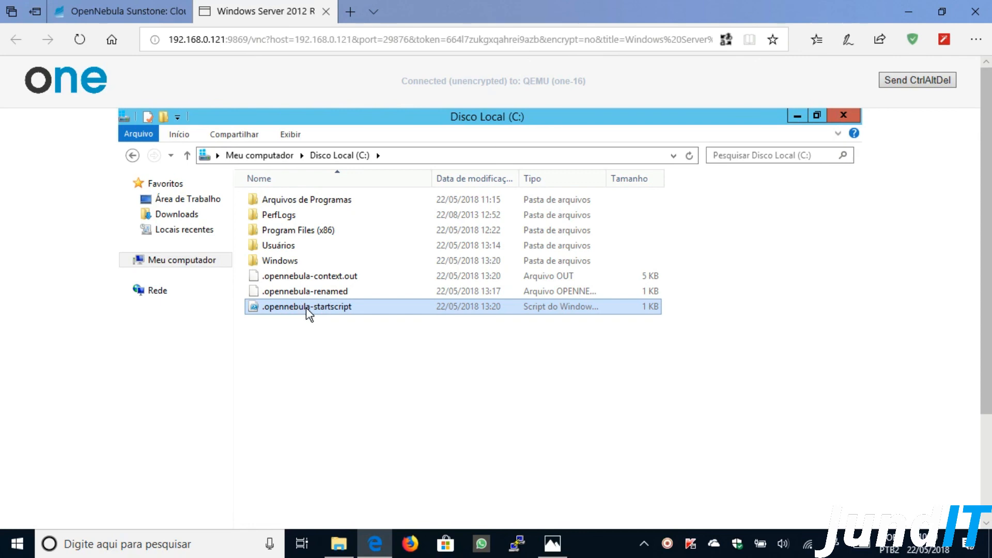
right_click(306, 308)
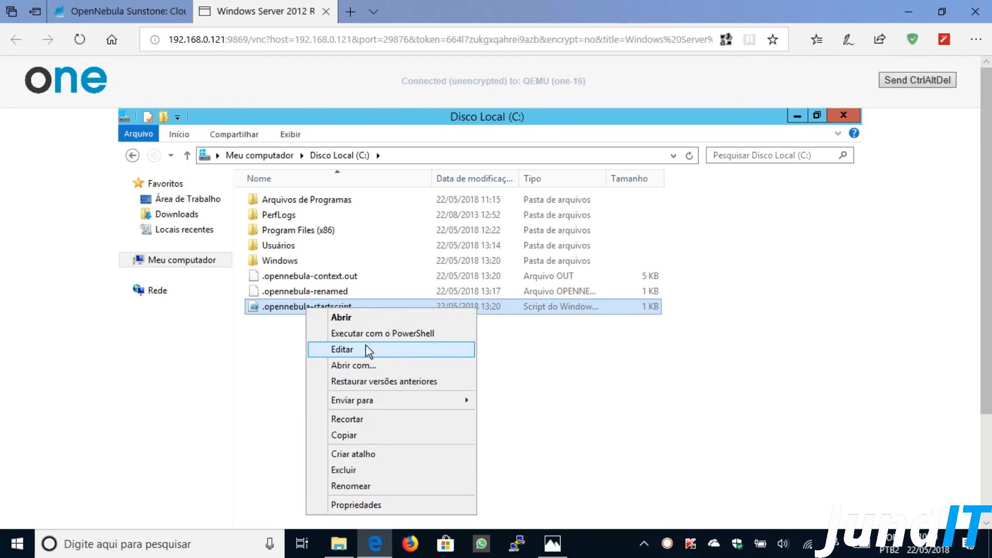
left_click(368, 366)
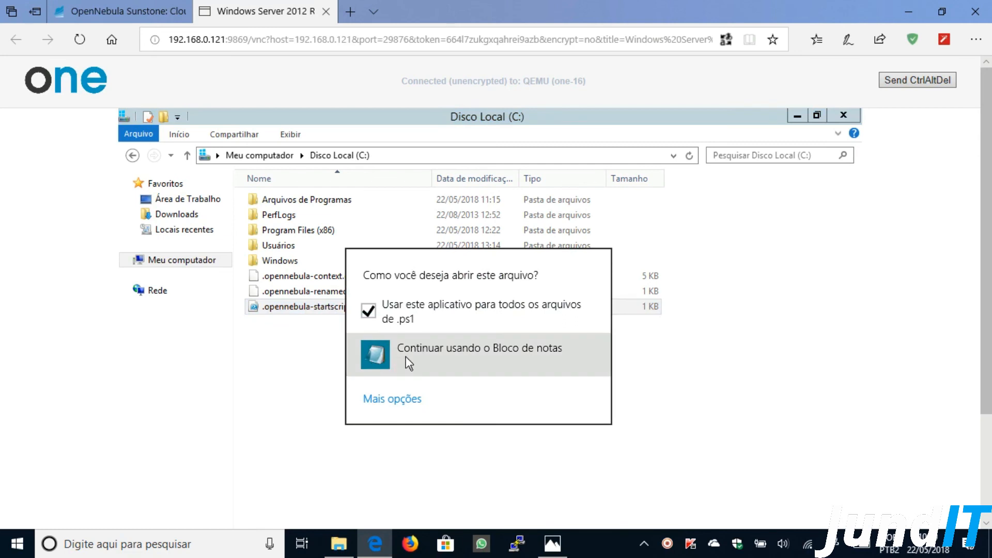
left_click(432, 357)
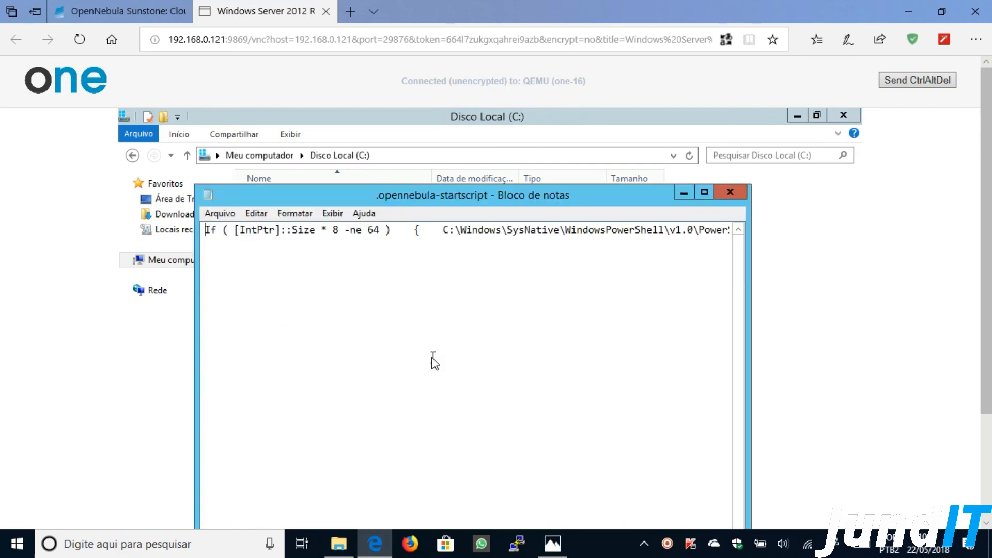
left_click(704, 193)
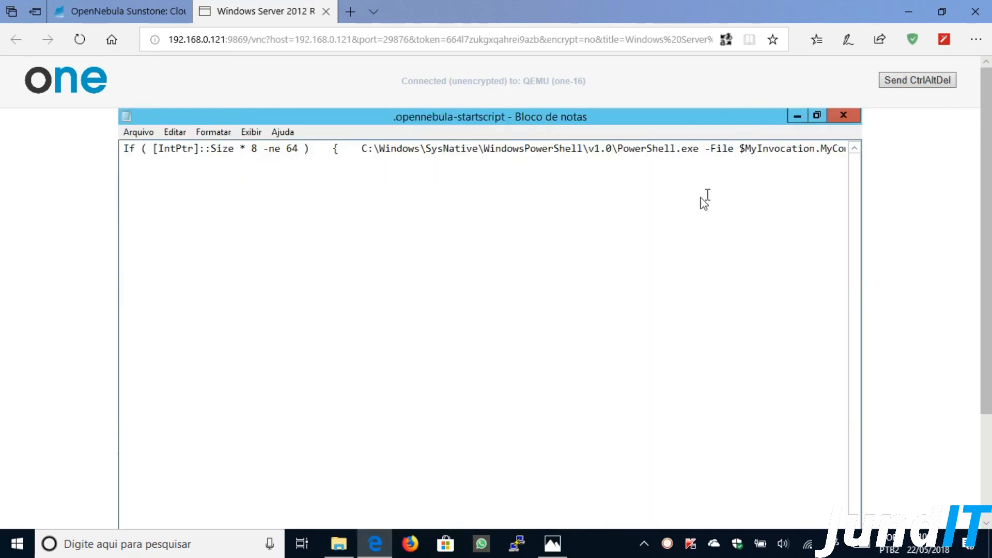
left_click(841, 118)
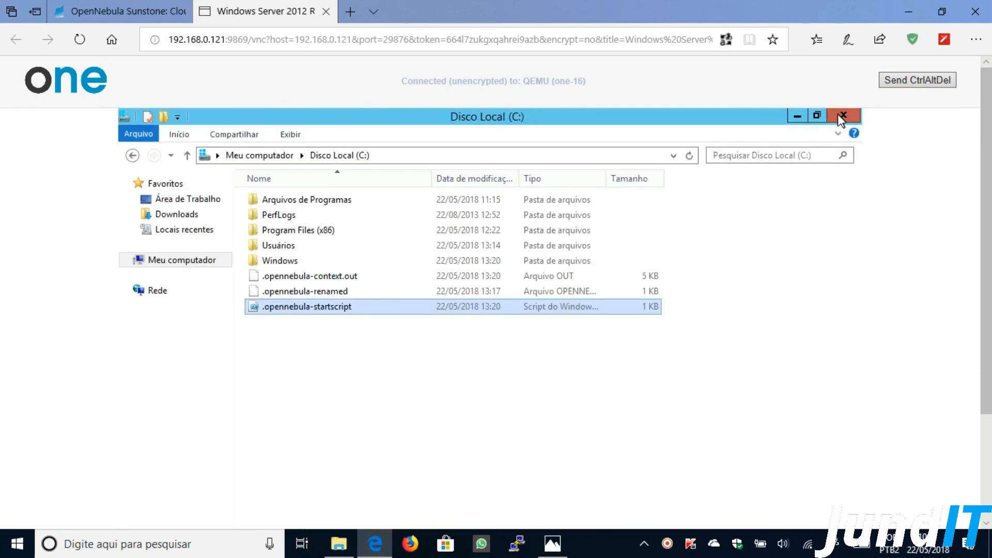
double_click(323, 278)
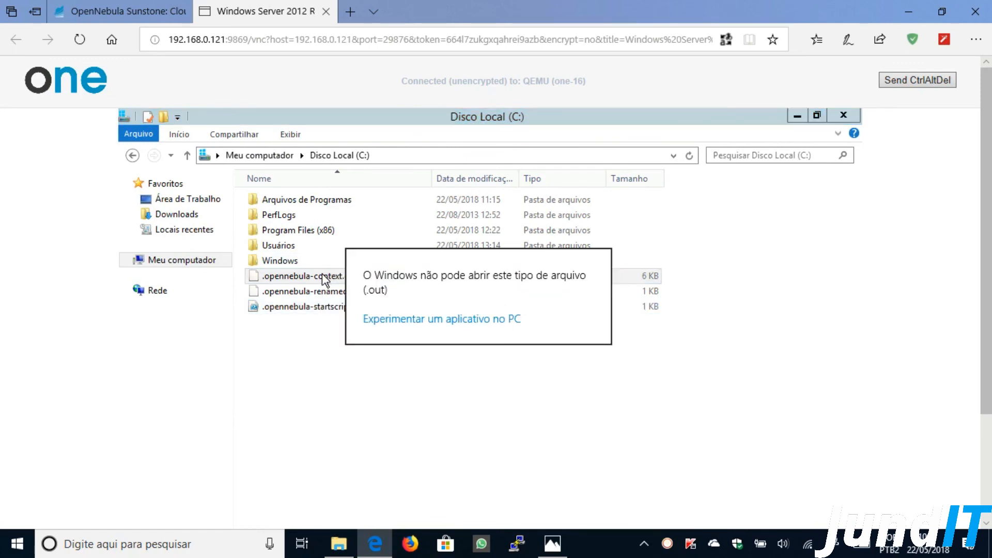
left_click(416, 318)
left_click(414, 350)
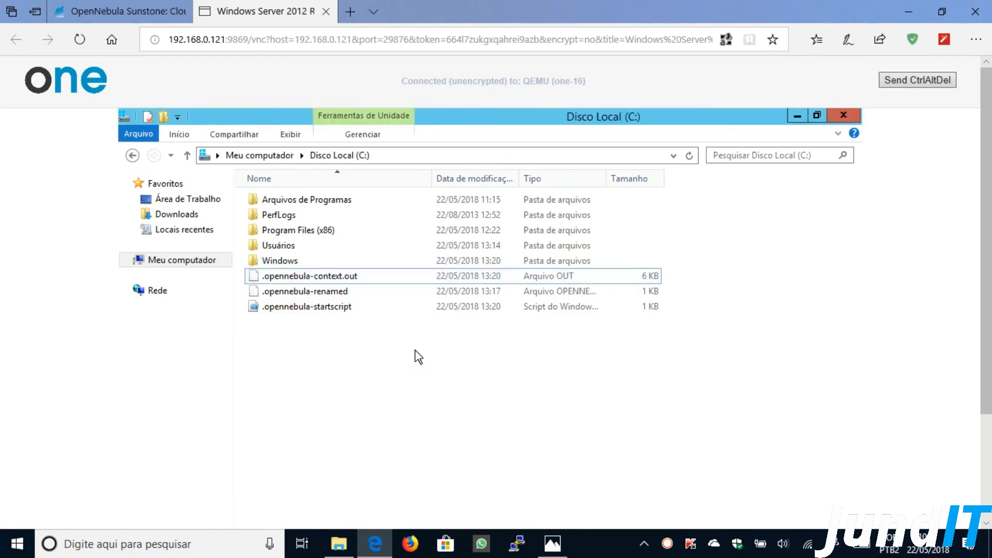
scroll(986, 207, "down", 1)
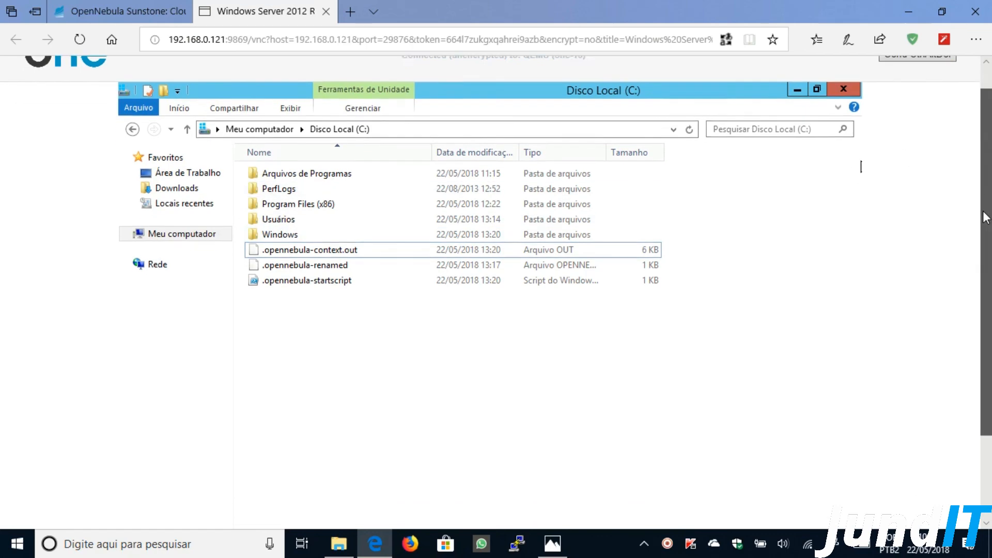
scroll(720, 381, "down", 3)
left_click(322, 509)
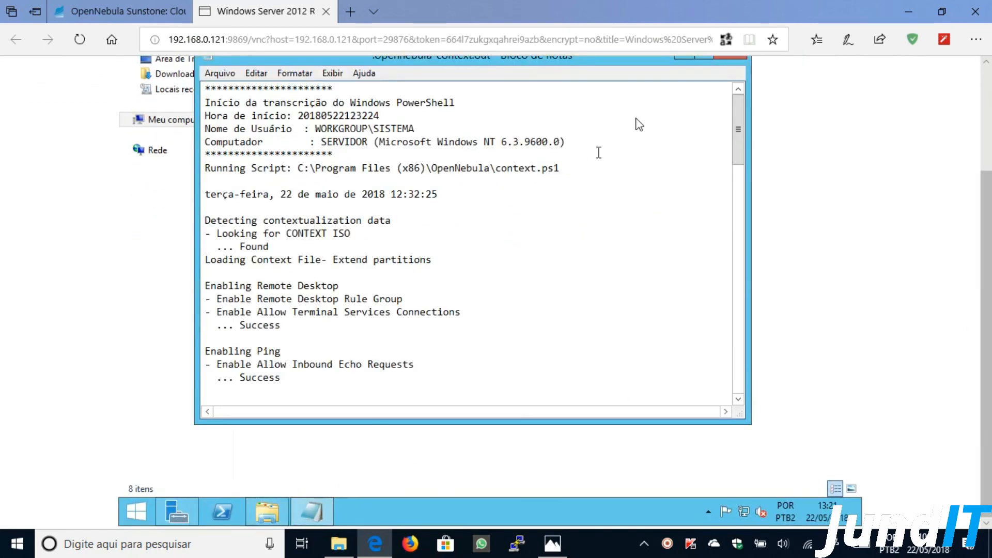
scroll(986, 203, "up", 2)
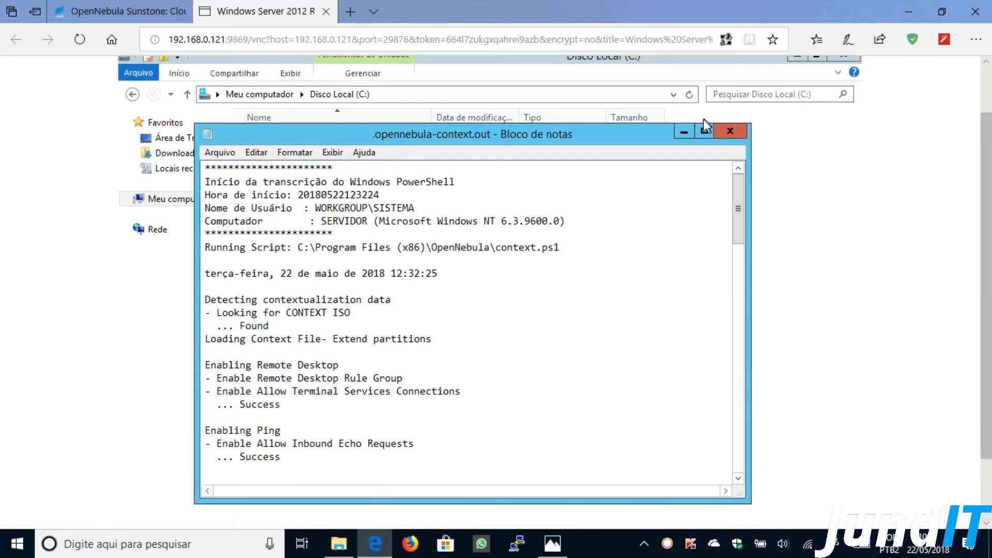
left_click(704, 128)
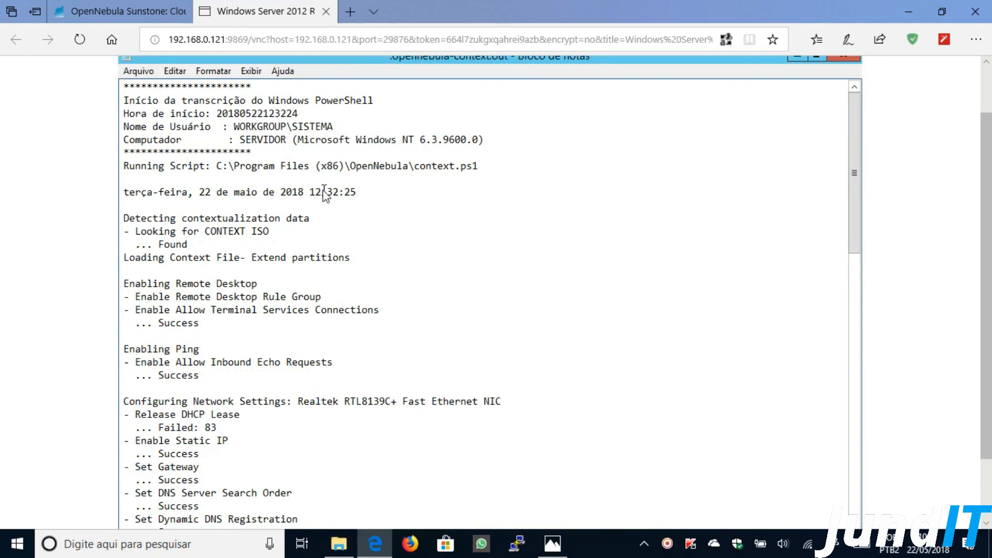
left_click_drag(334, 191, 360, 192)
left_click_drag(235, 127, 337, 133)
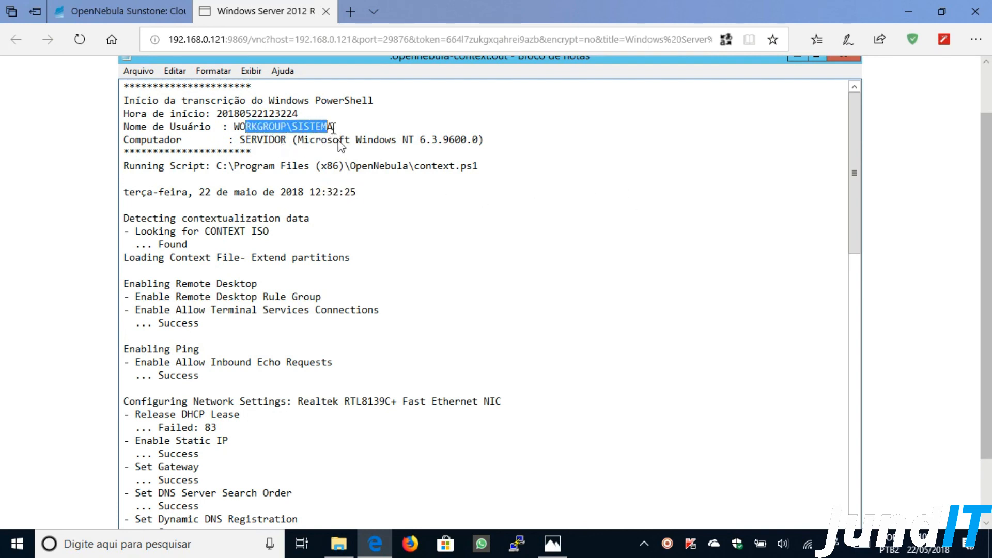
left_click(354, 256)
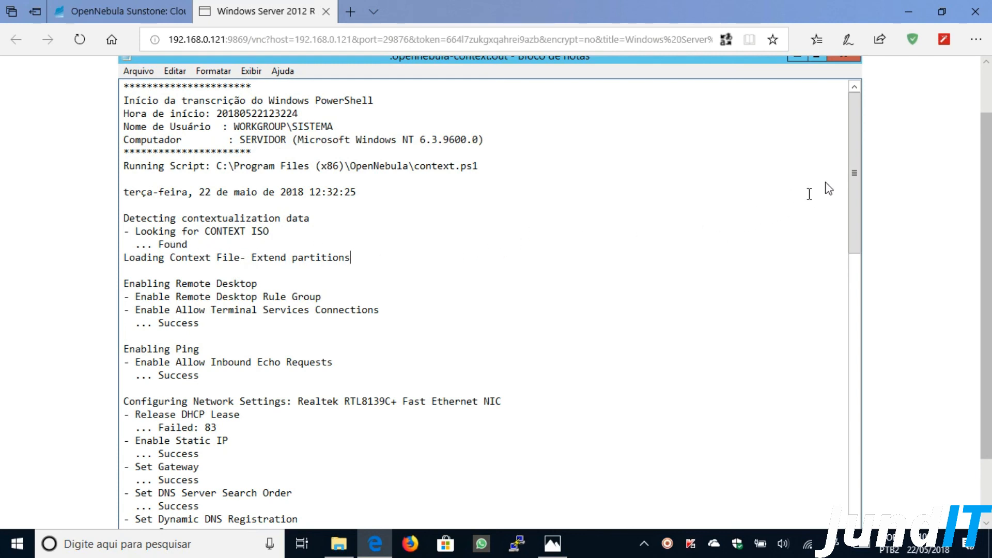
left_click_drag(853, 167, 853, 214)
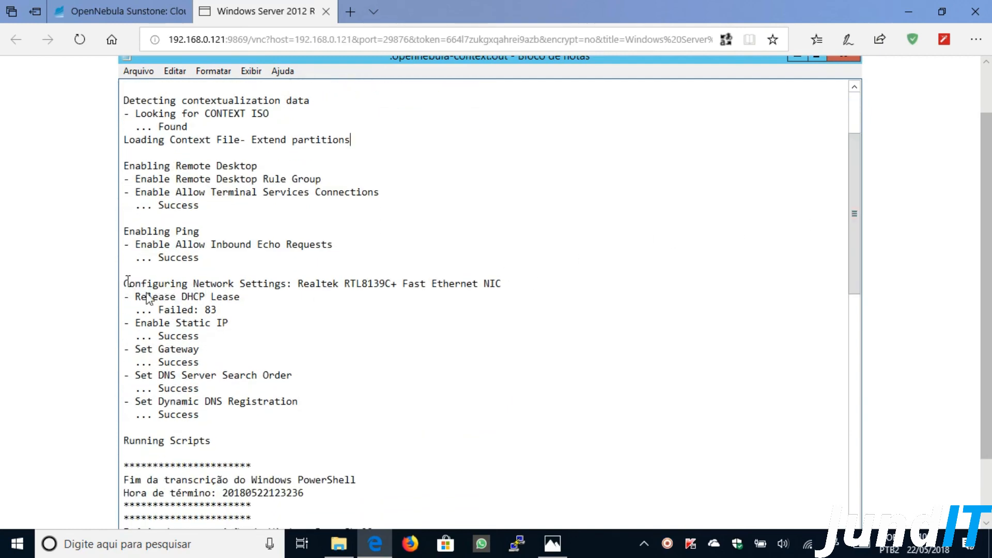
left_click_drag(130, 283, 261, 413)
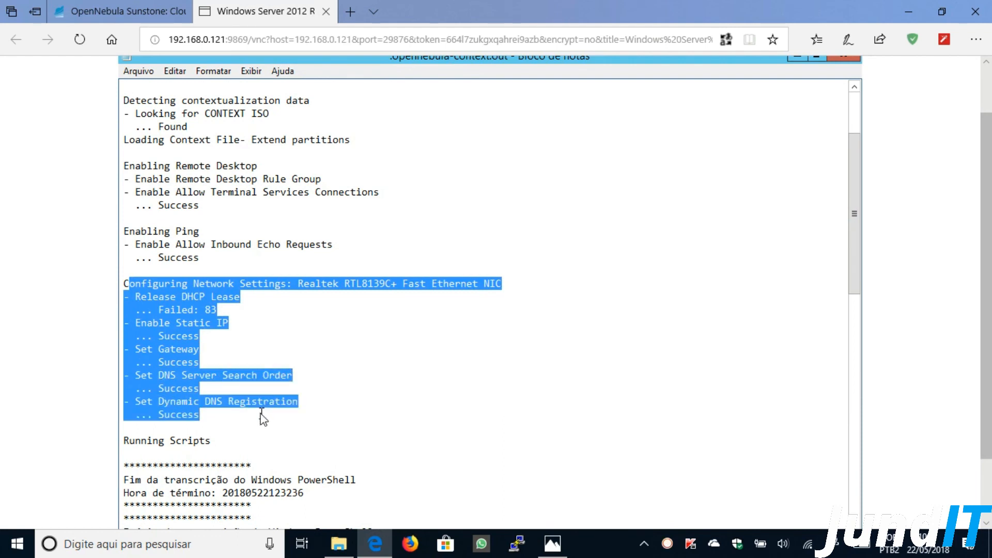
left_click(723, 299)
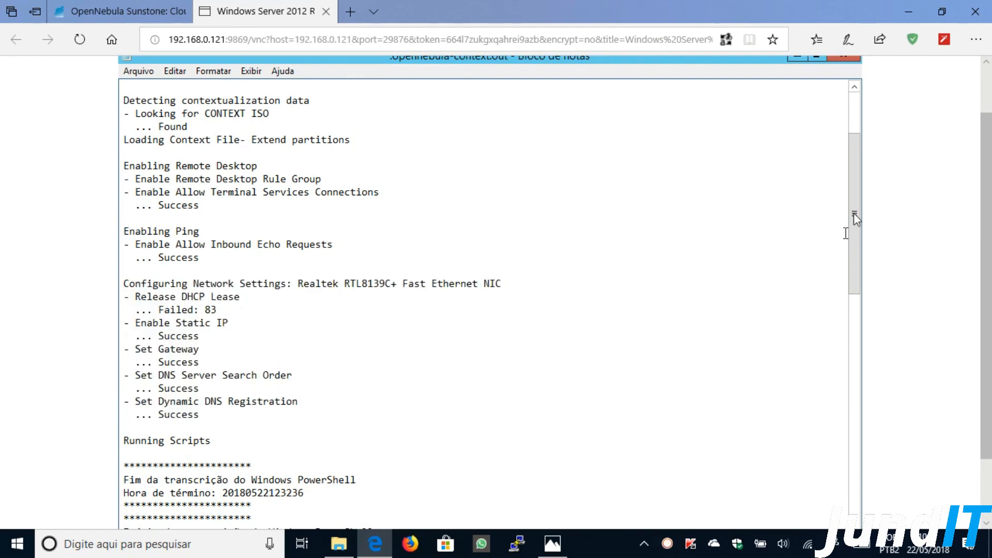
left_click_drag(853, 213, 853, 230)
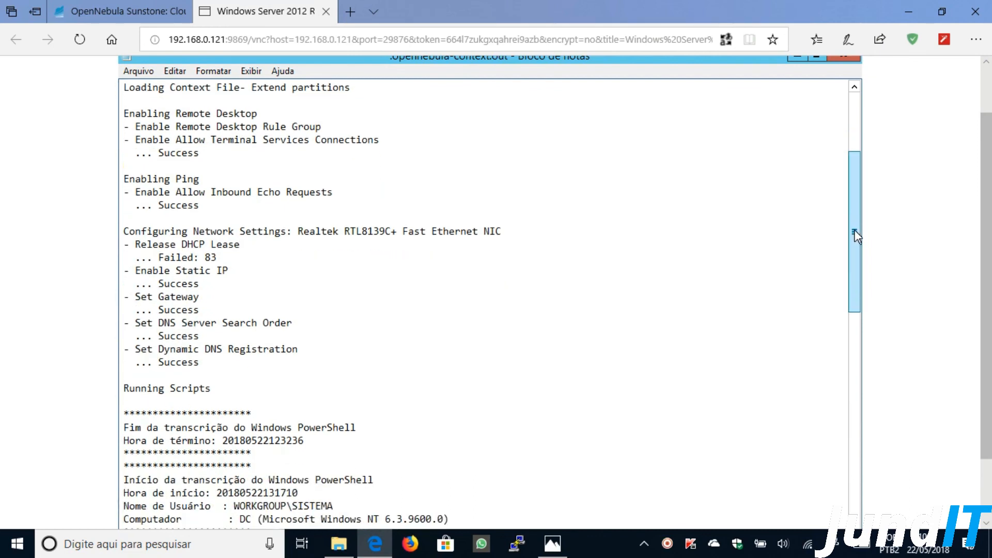
scroll(966, 238, "down", 2)
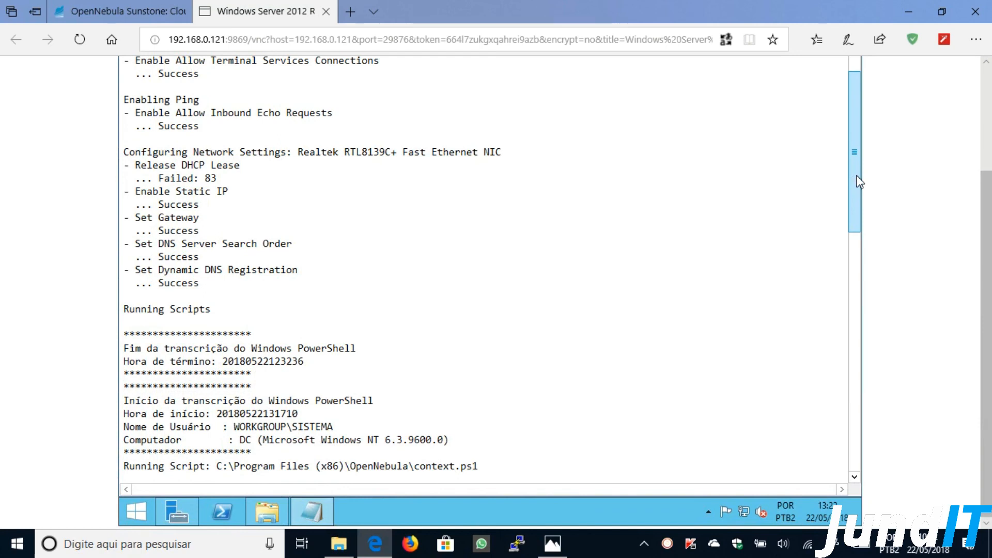
left_click_drag(857, 181, 862, 264)
left_click_drag(125, 335, 303, 336)
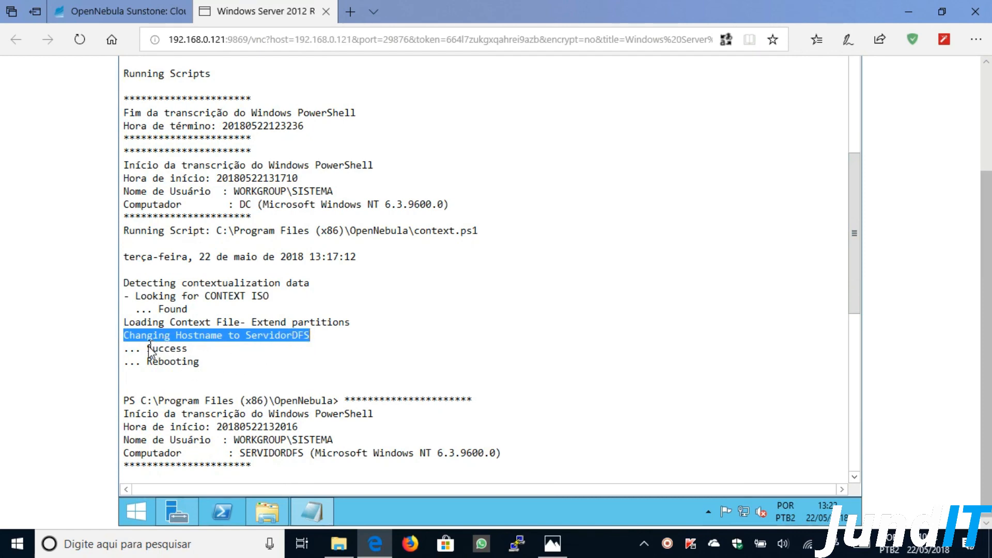
left_click_drag(148, 348, 190, 350)
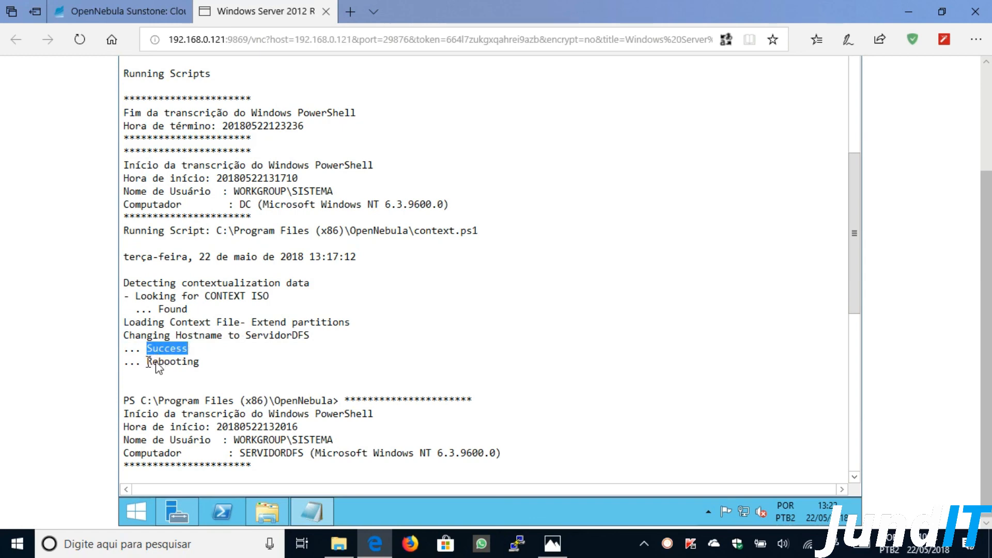
left_click_drag(155, 364, 203, 362)
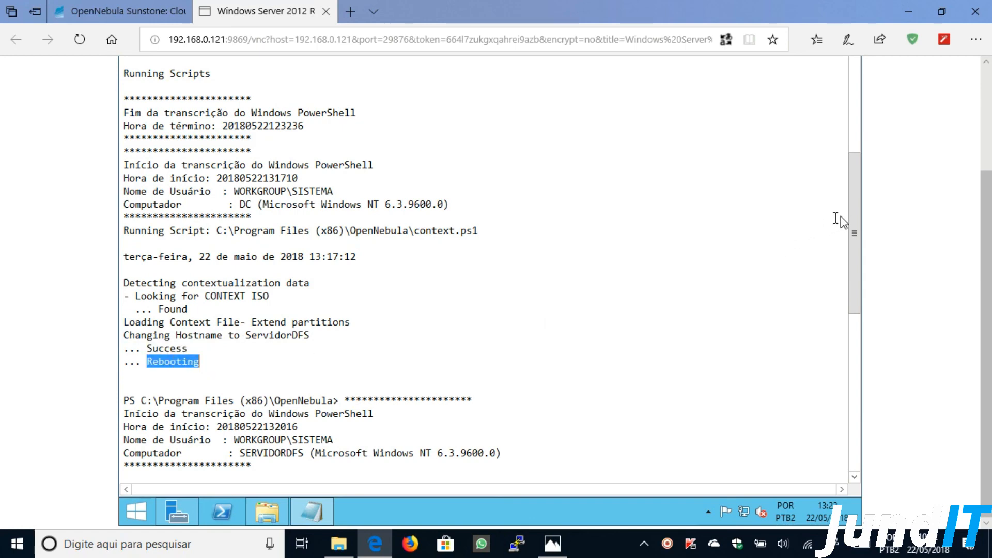
left_click_drag(854, 209, 849, 301)
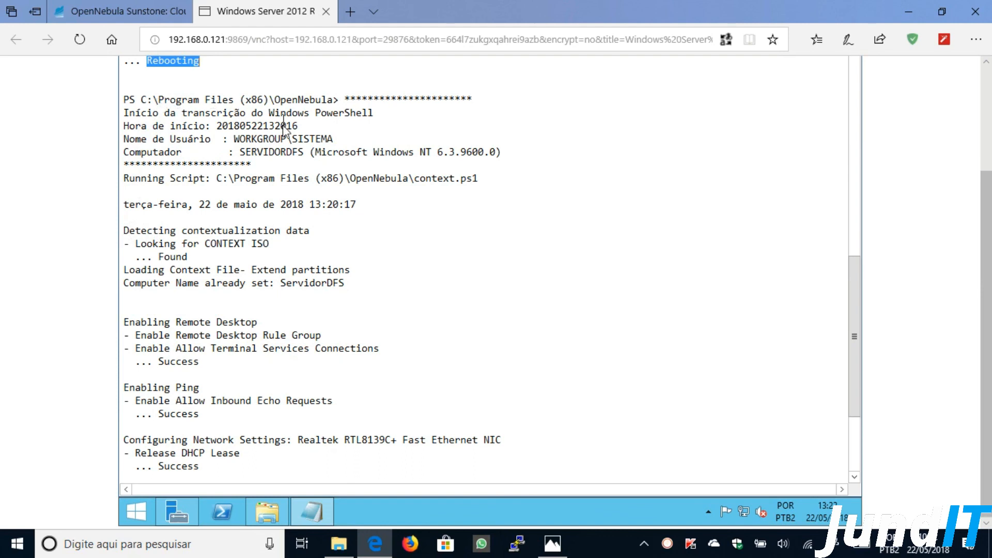
left_click_drag(129, 269, 341, 296)
left_click(292, 305)
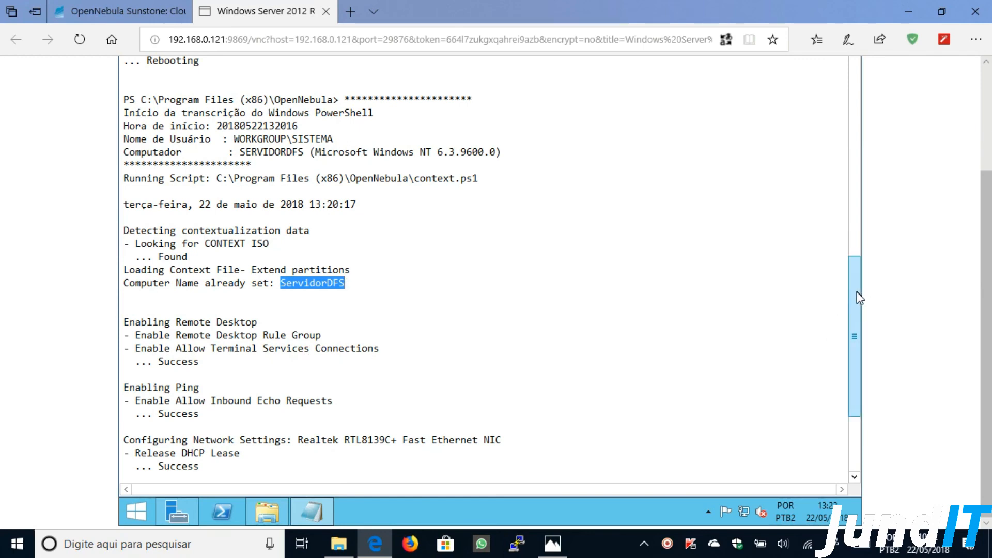
left_click_drag(856, 304, 855, 369)
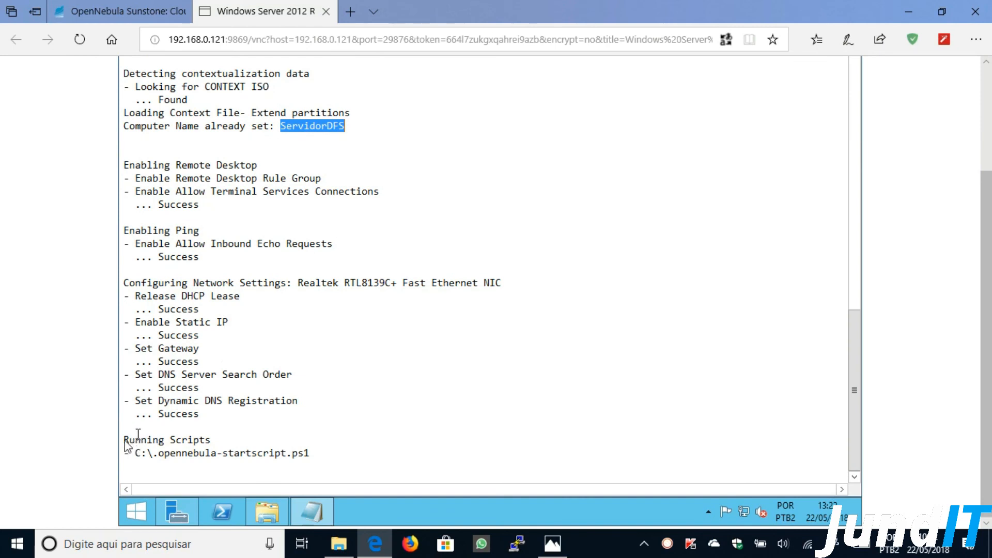
left_click_drag(124, 444, 312, 459)
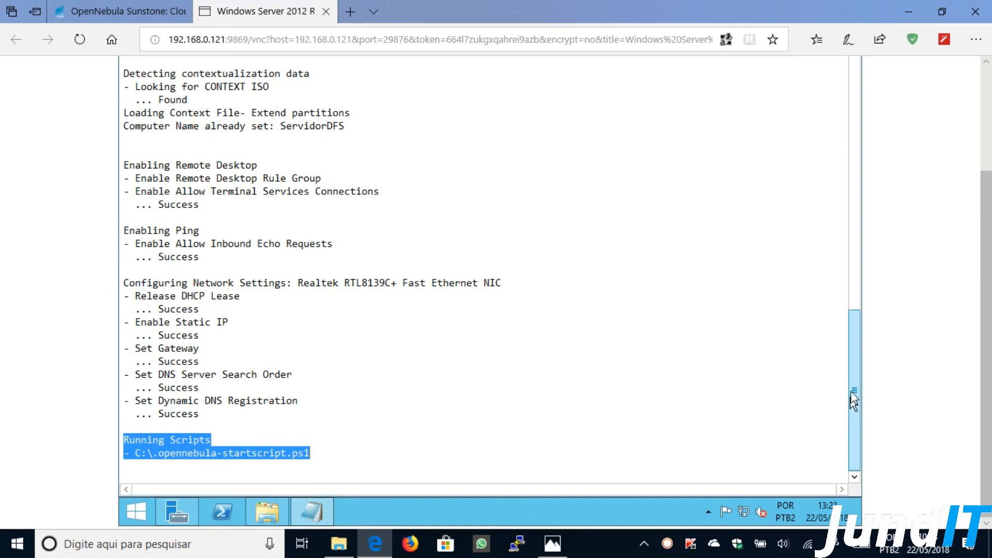
left_click_drag(853, 385, 856, 171)
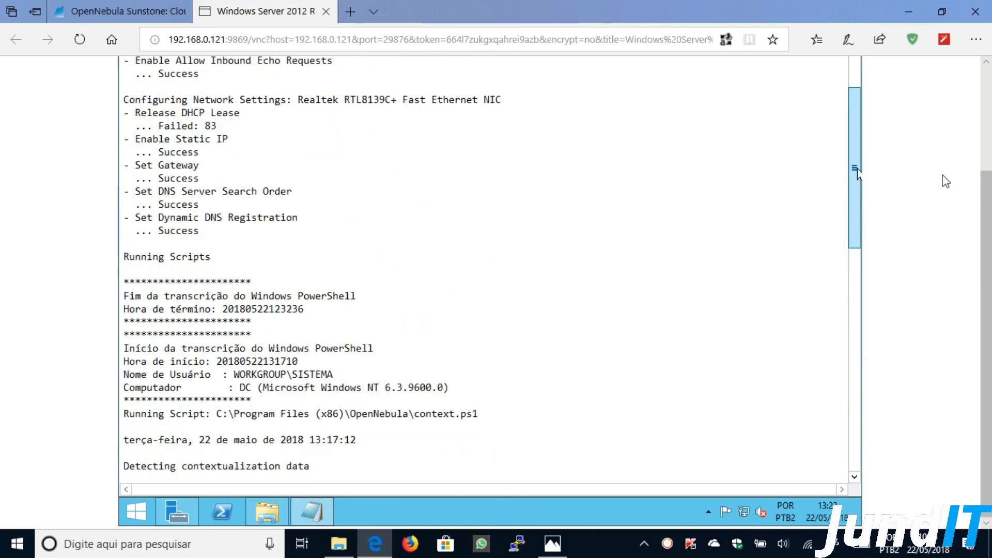
scroll(857, 173, "up", 3)
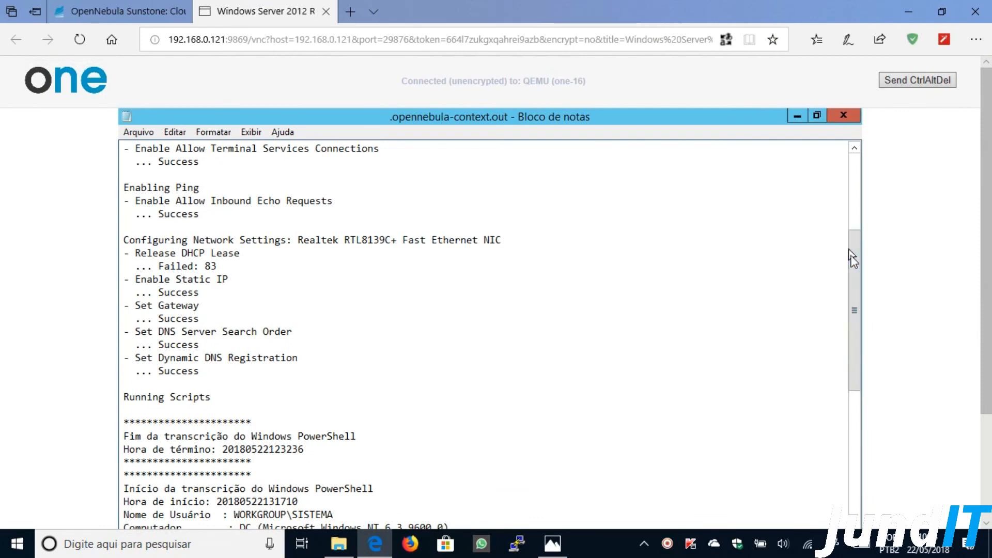
left_click_drag(854, 249, 849, 127)
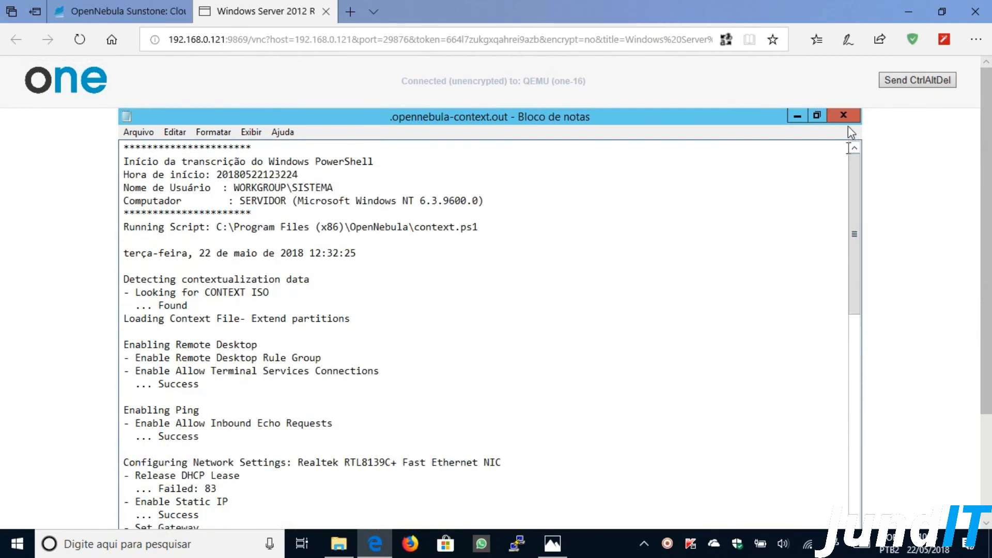
left_click(844, 115)
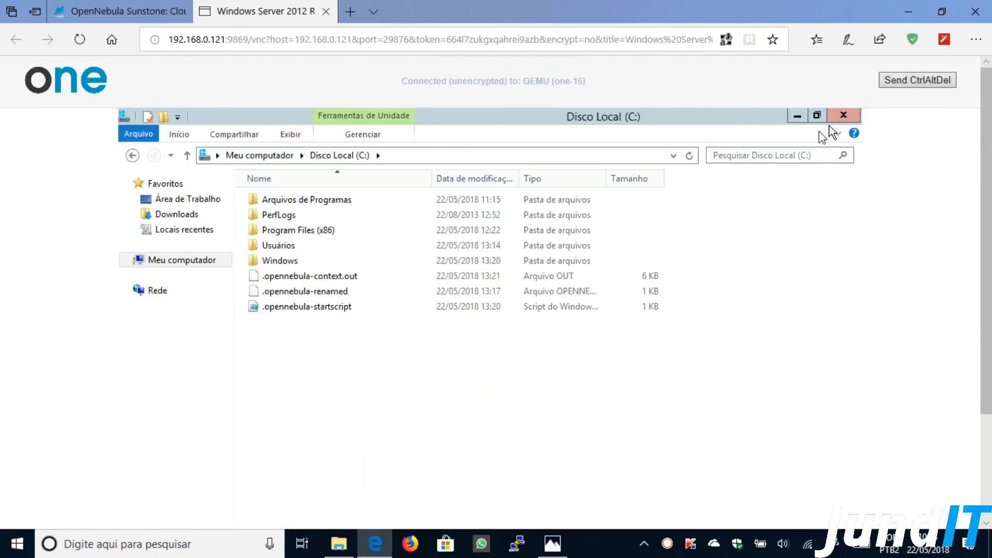
- Zoom the console to 75%, then refresh Server Manager's dashboard and review its notifications
left_click(976, 40)
left_click(893, 127)
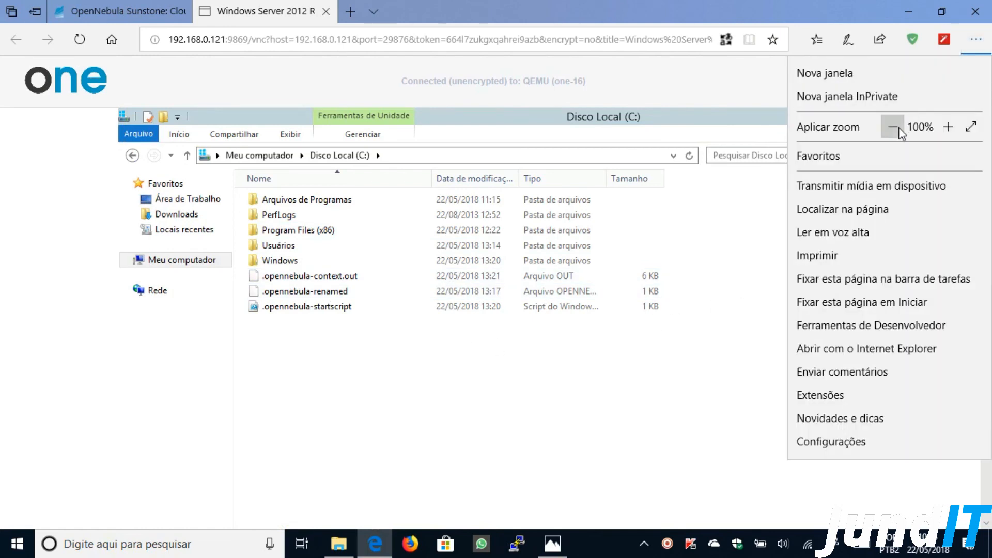
left_click(647, 235)
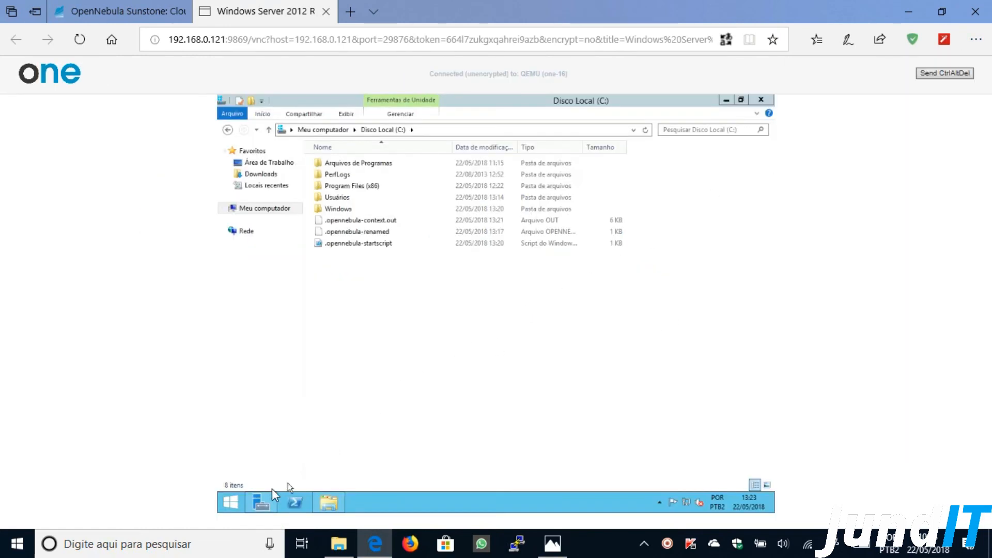
left_click(261, 501)
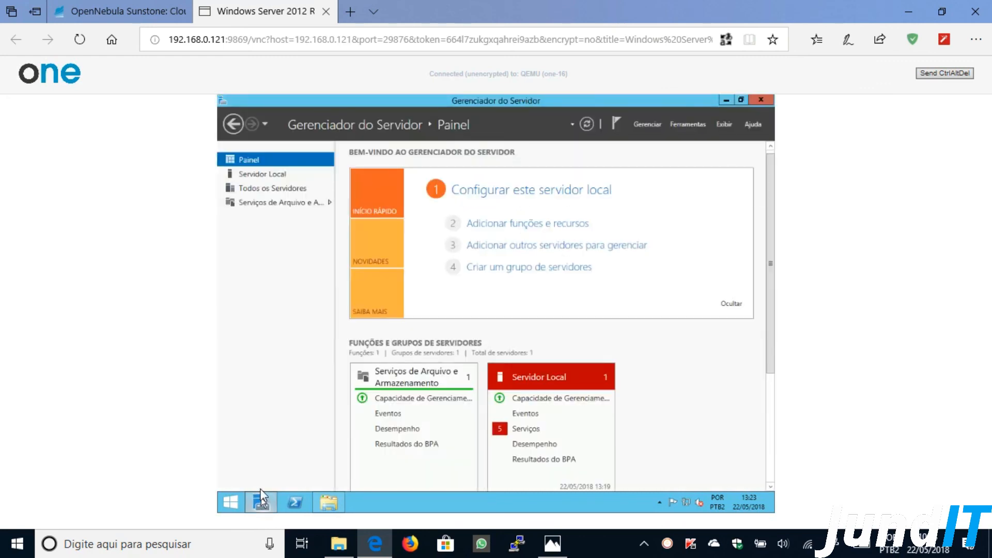
left_click(588, 124)
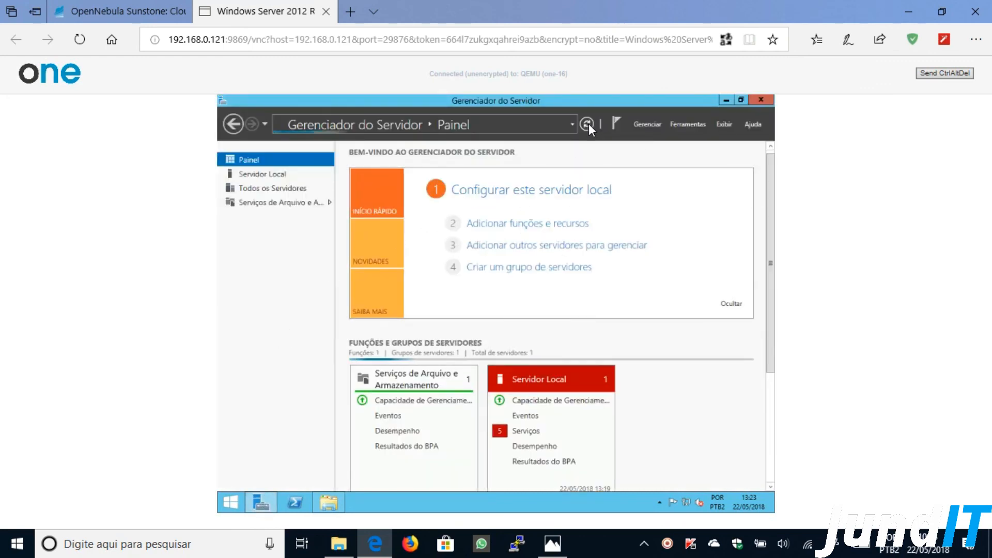
left_click(621, 122)
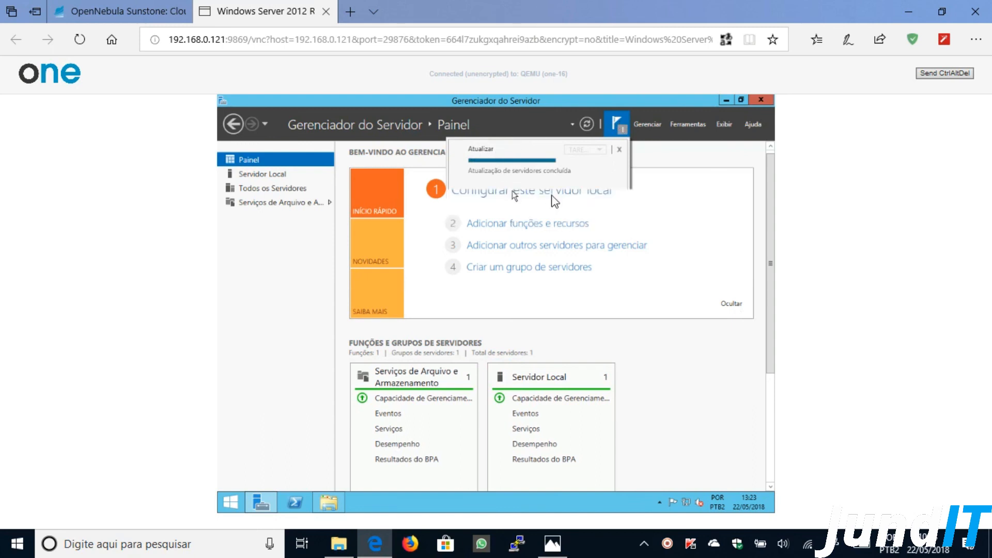
left_click(699, 365)
- Browse the File and Storage Services, Servidor Local and Painel views, then return to Disco Local (C:)
left_click_drag(770, 243, 767, 333)
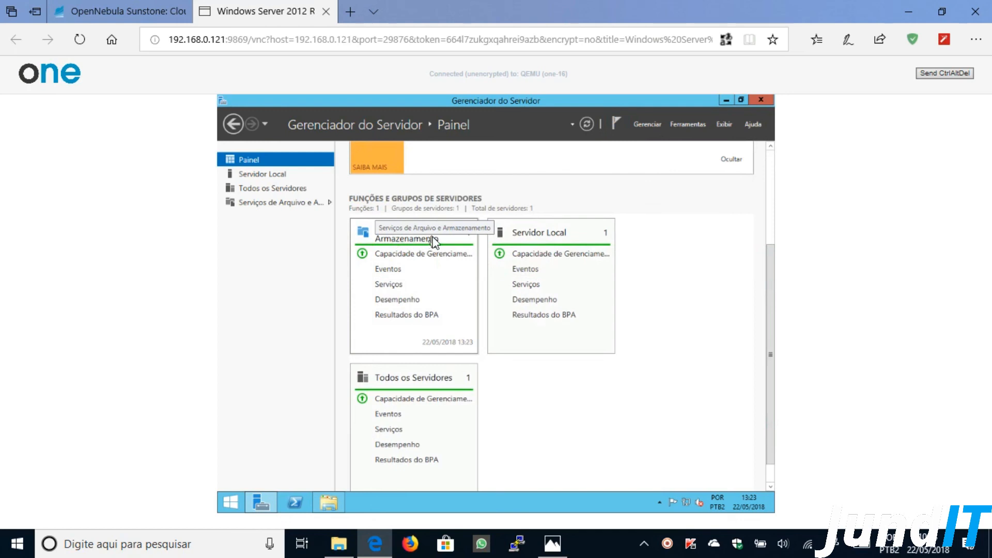
left_click(329, 205)
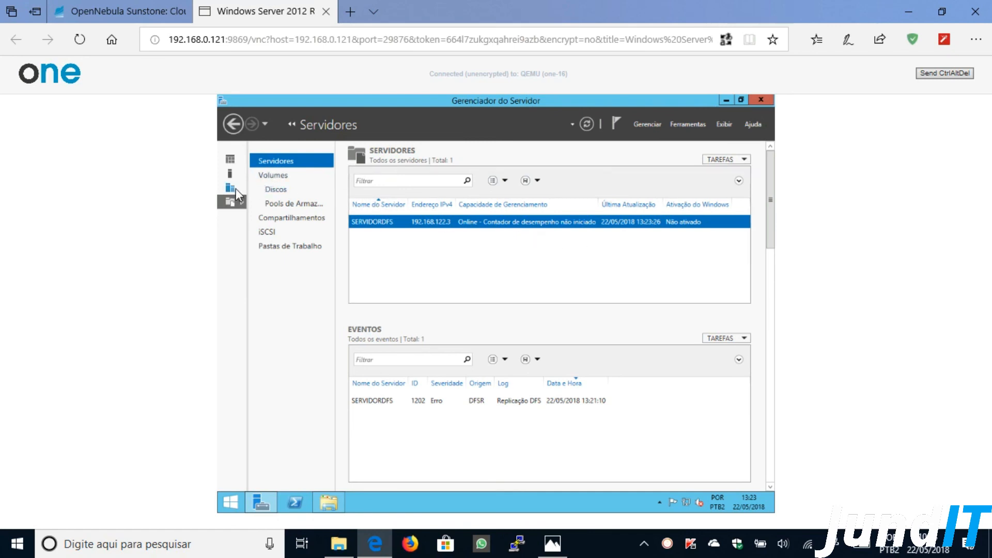
left_click(239, 174)
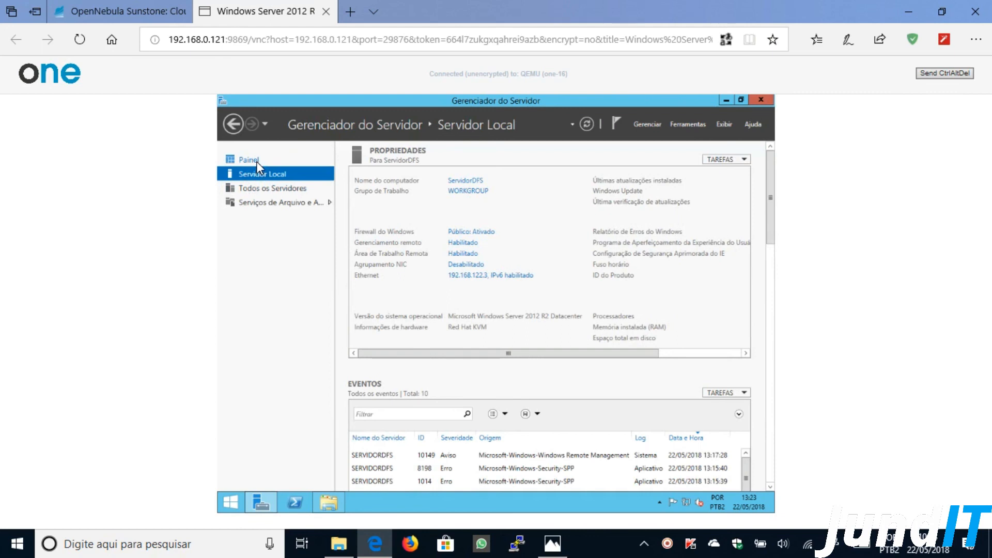
left_click(256, 161)
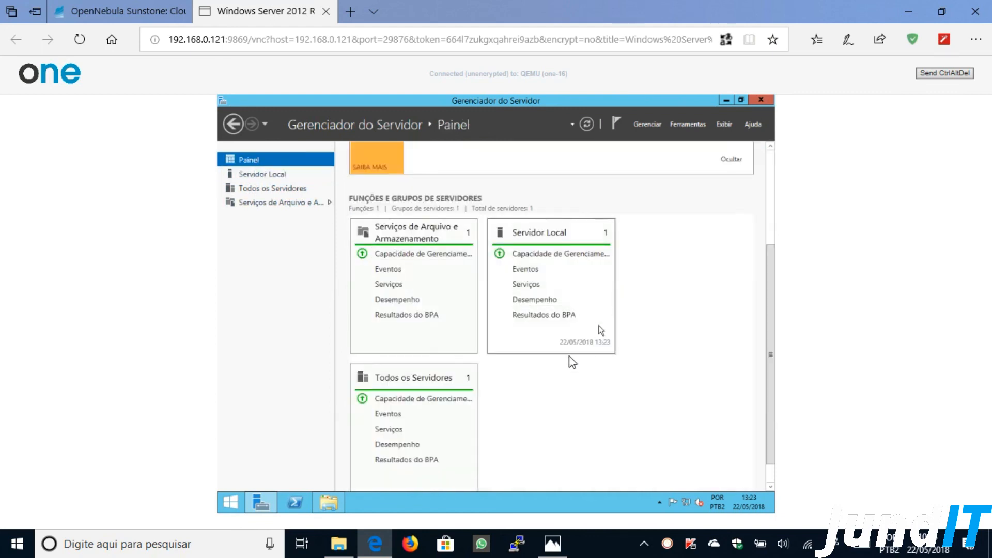
left_click(338, 500)
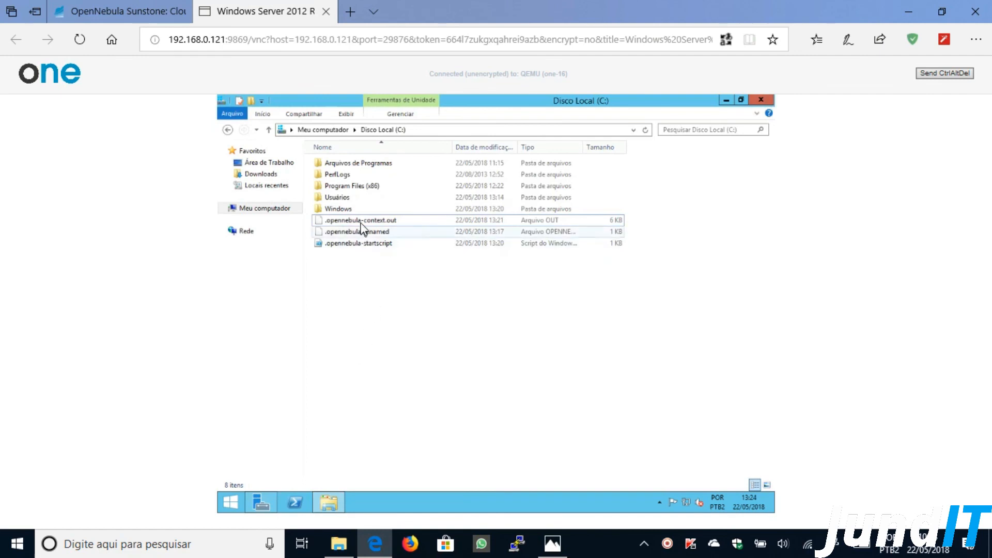
- Read .opennebula-context.out in Notepad to its final ServidorDFS run, then close Notepad and Explorer
double_click(358, 220)
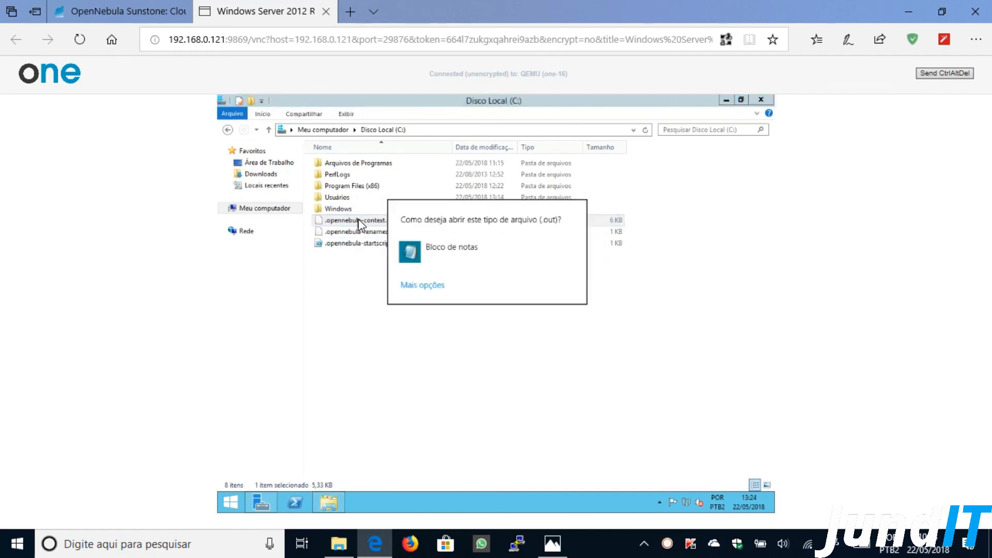
left_click(420, 249)
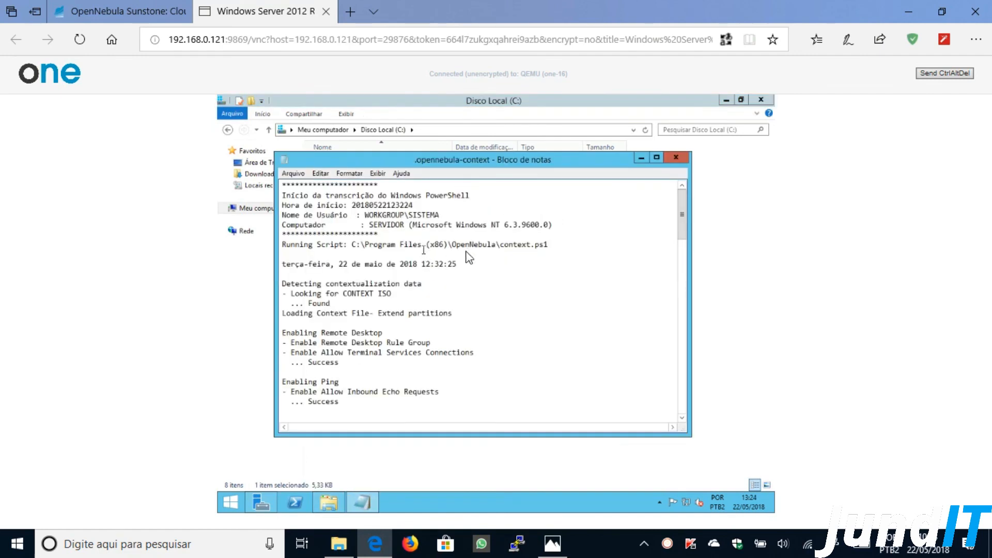
left_click(656, 158)
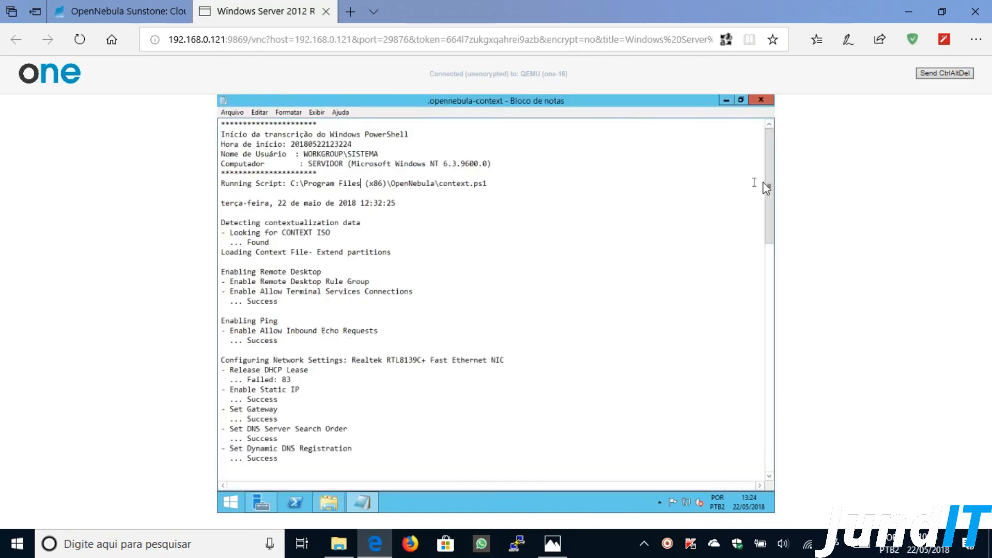
left_click_drag(767, 216, 753, 457)
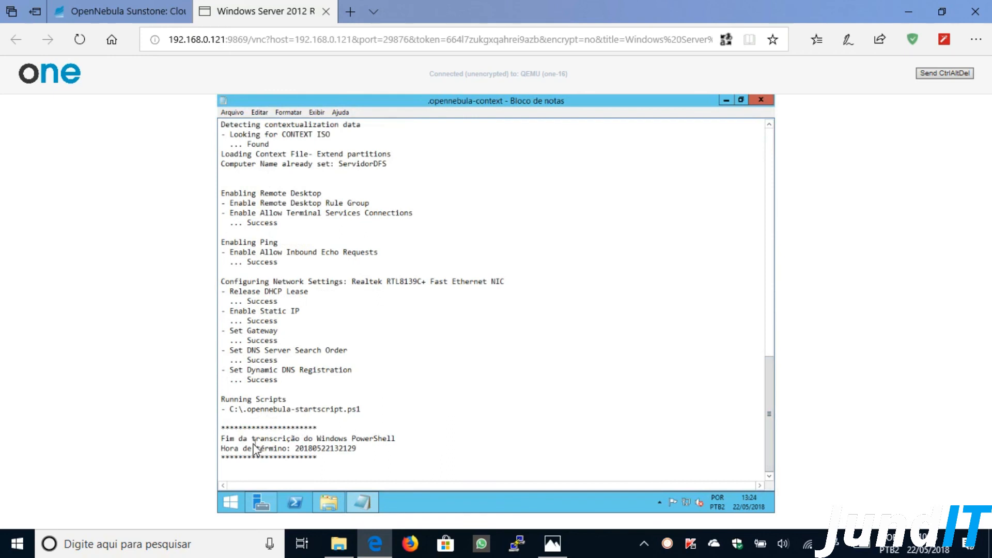
left_click_drag(222, 439, 396, 447)
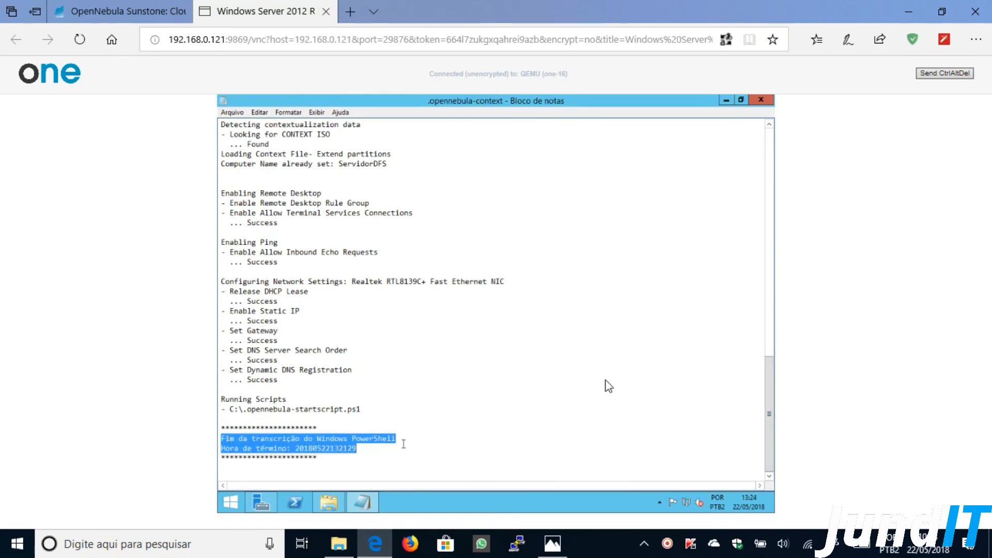
left_click(761, 100)
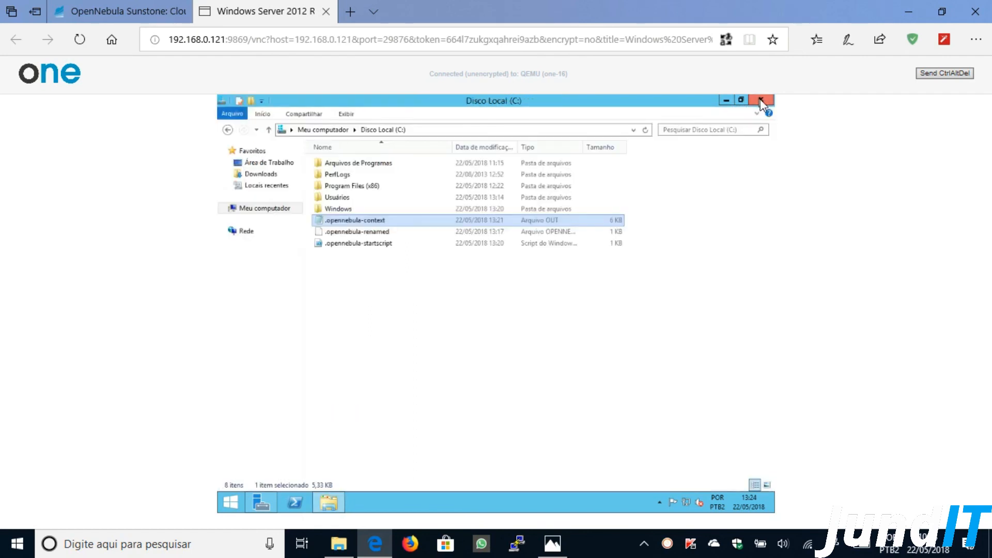
left_click(761, 101)
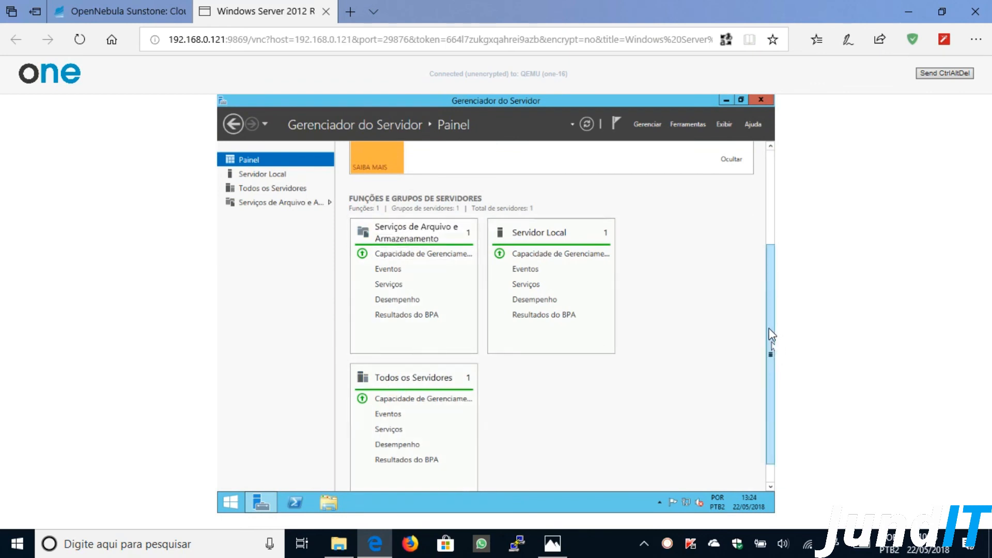
- Launch Gerenciamento DFS from the Start screen's Aplicativos list
left_click_drag(768, 316, 768, 193)
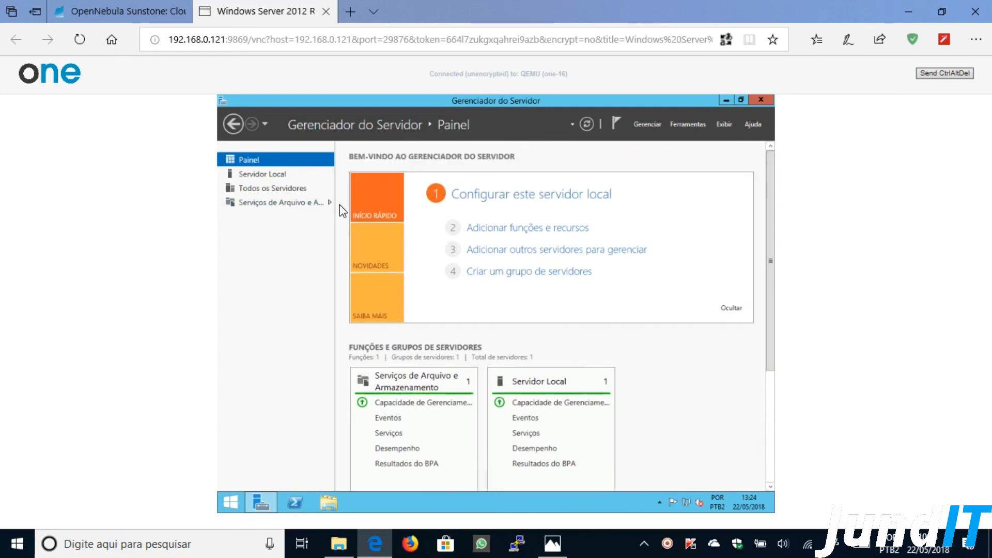
left_click(228, 504)
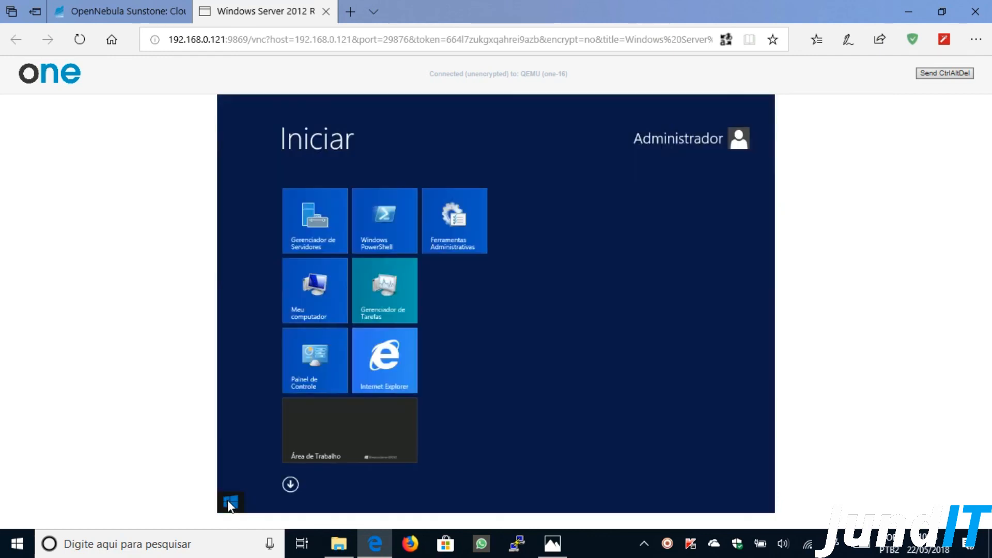
left_click(290, 484)
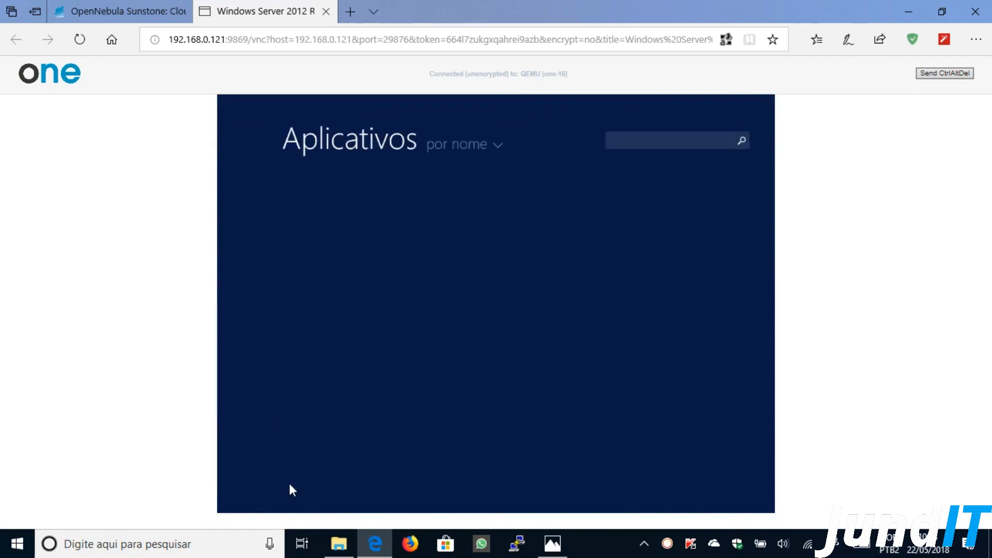
left_click_drag(362, 509, 510, 509)
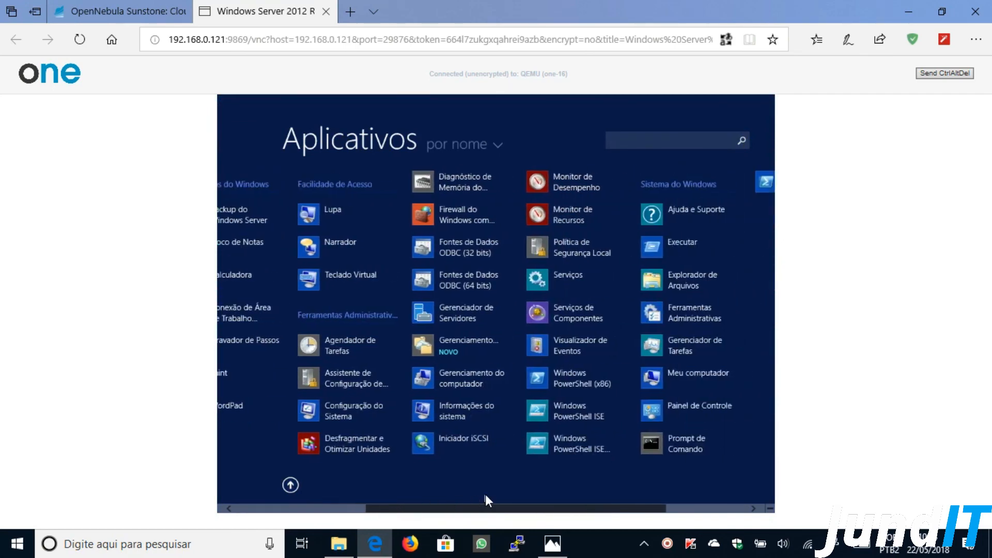
left_click(459, 351)
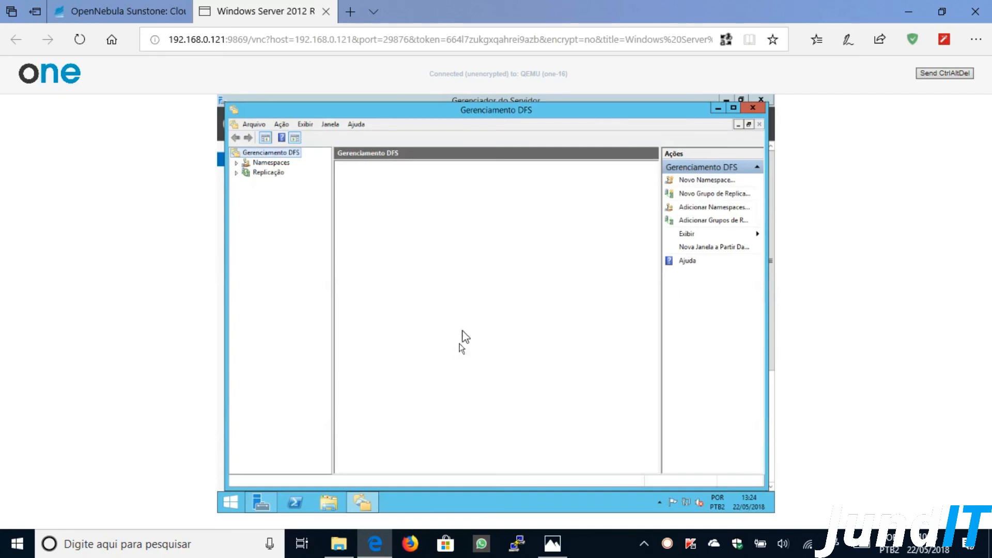
- Set the browser zoom to 100% and maximize the DFS Management window
left_click(975, 40)
left_click(951, 127)
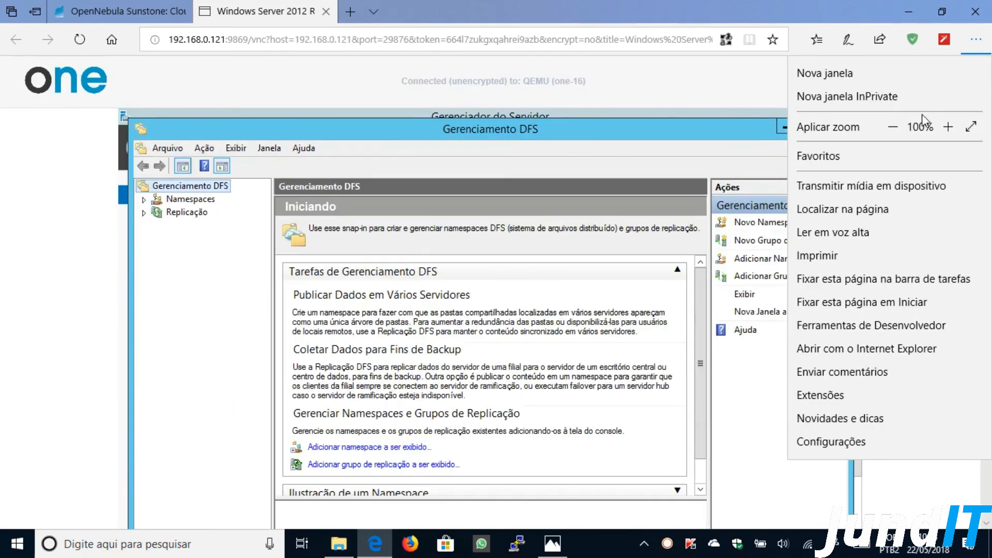
left_click(513, 124)
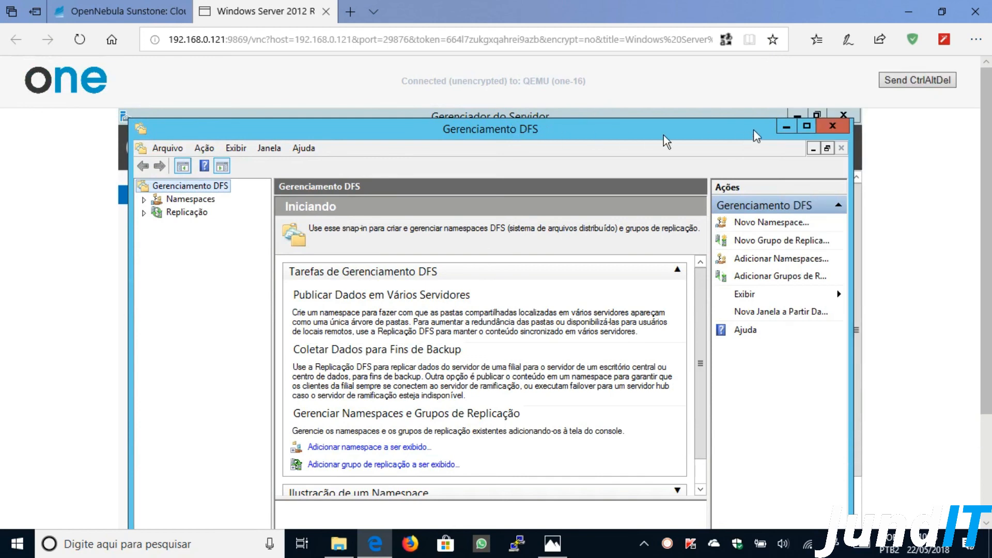
left_click(804, 125)
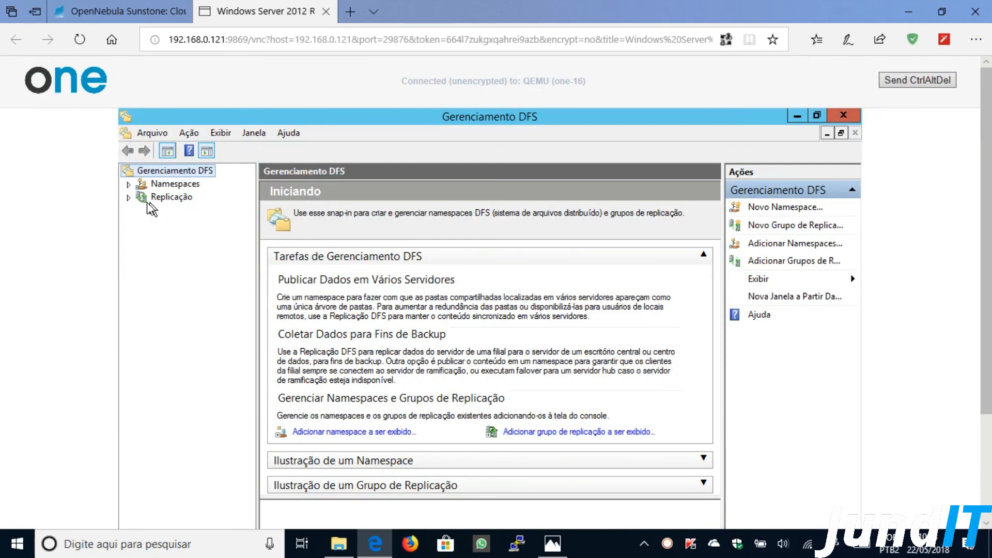
- Expand Namespaces and Replicação to confirm neither has any entries
left_click(128, 185)
left_click(155, 184)
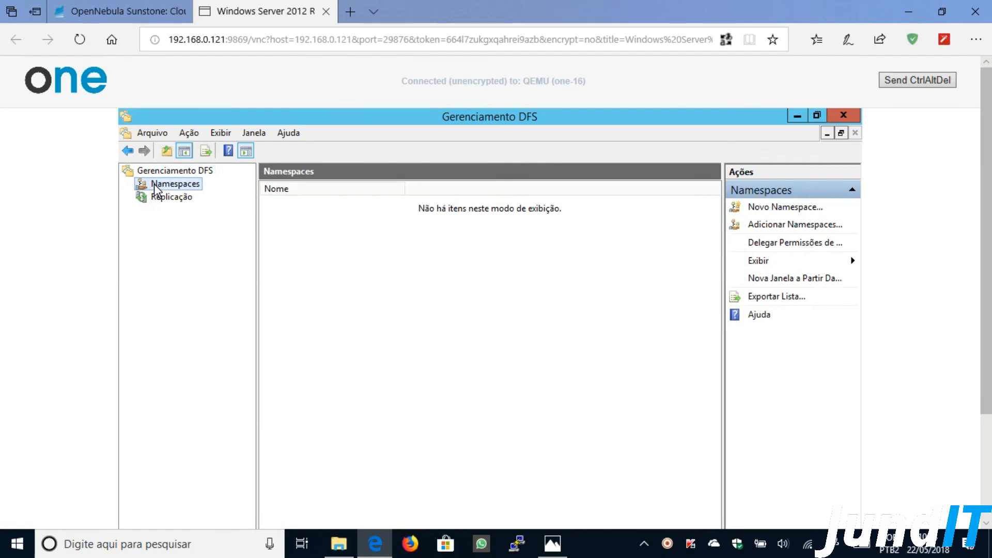
left_click(171, 201)
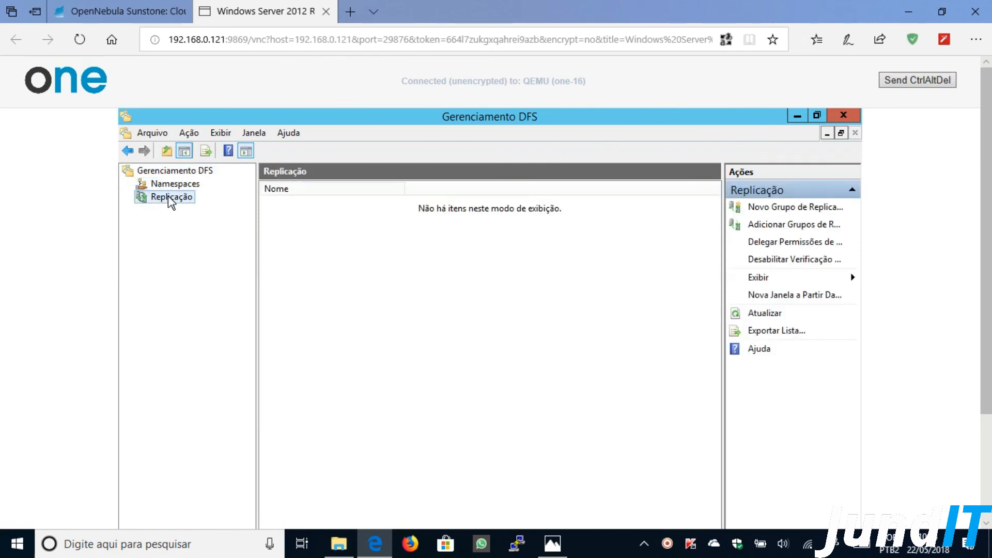
left_click(181, 174)
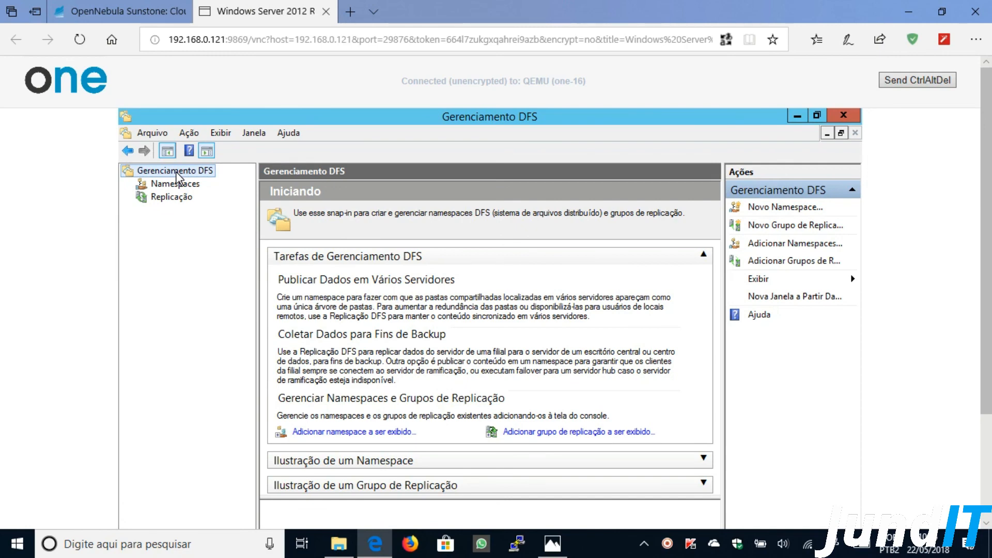
- Close Gerenciamento DFS and Server Manager to reveal the desktop
left_click(851, 119)
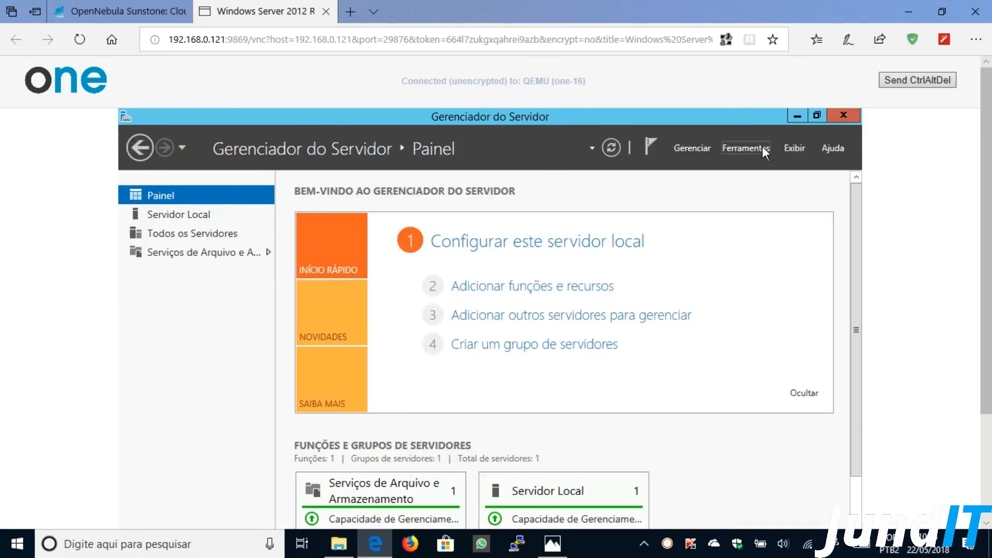
left_click(843, 117)
left_click_drag(984, 153, 986, 288)
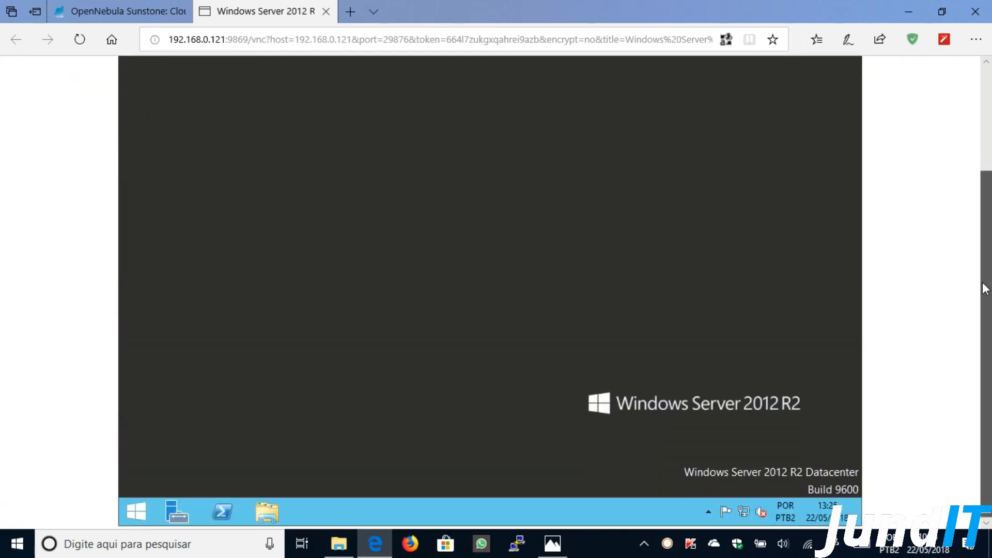
- Go to Windows Update through Control Panel's Sistema e Segurança
left_click(136, 513)
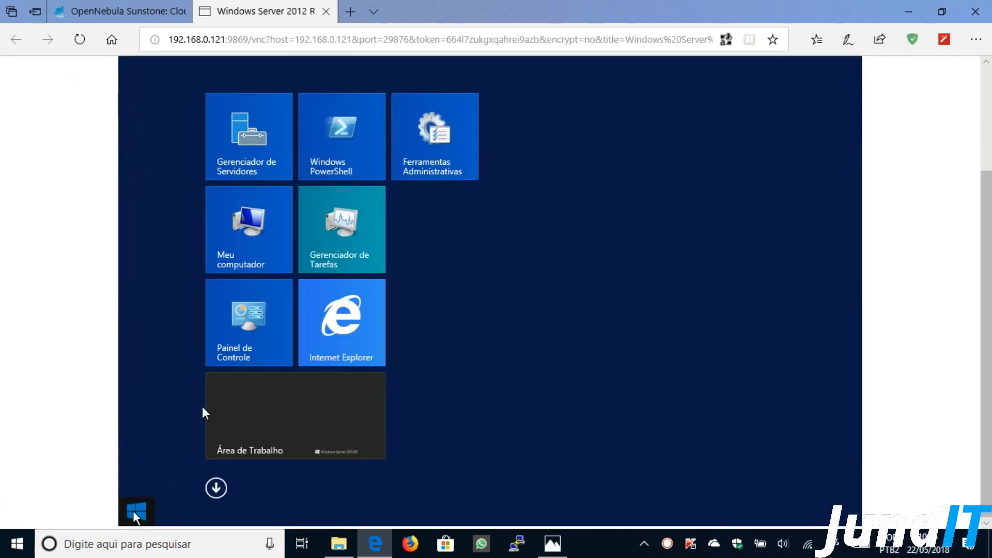
left_click(241, 338)
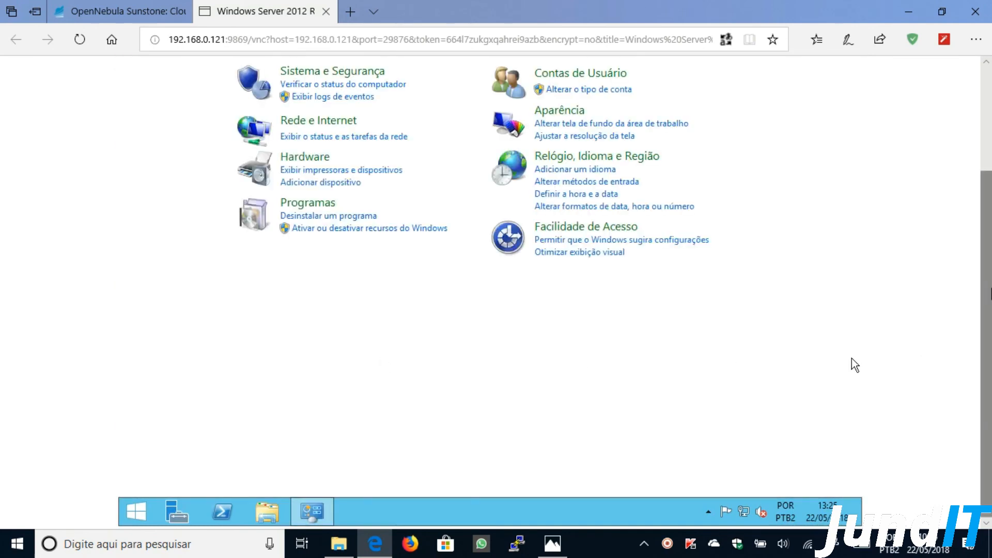
scroll(854, 413, "up", 3)
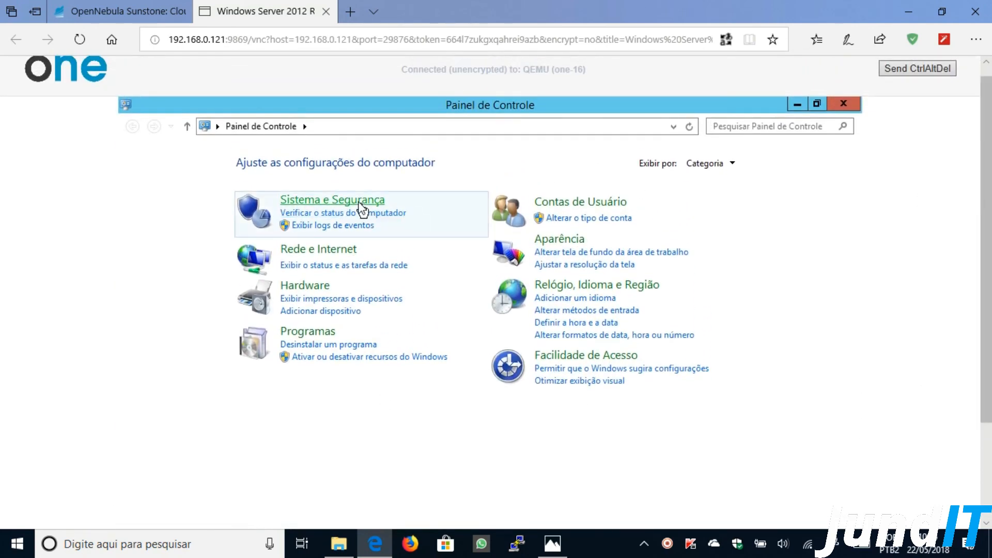
left_click(360, 207)
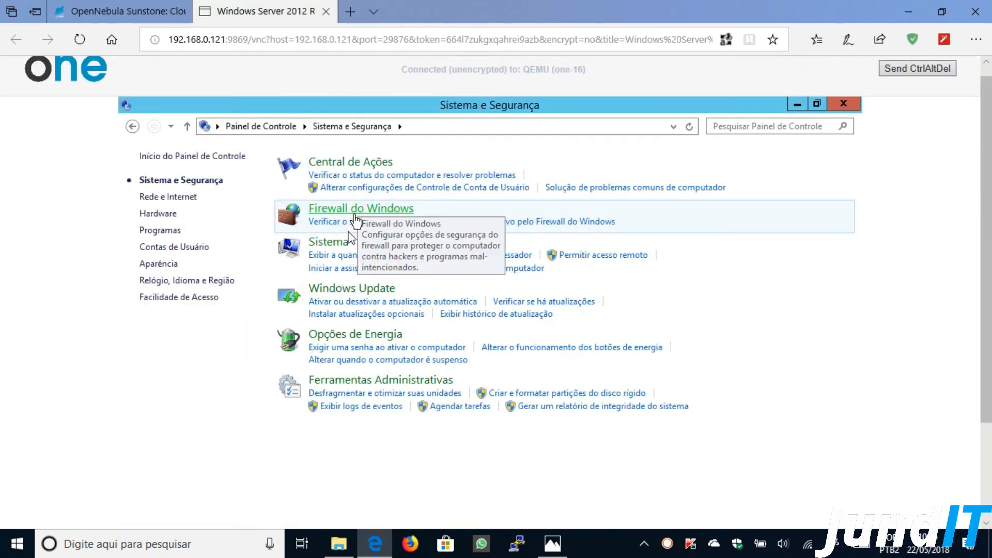
left_click(341, 289)
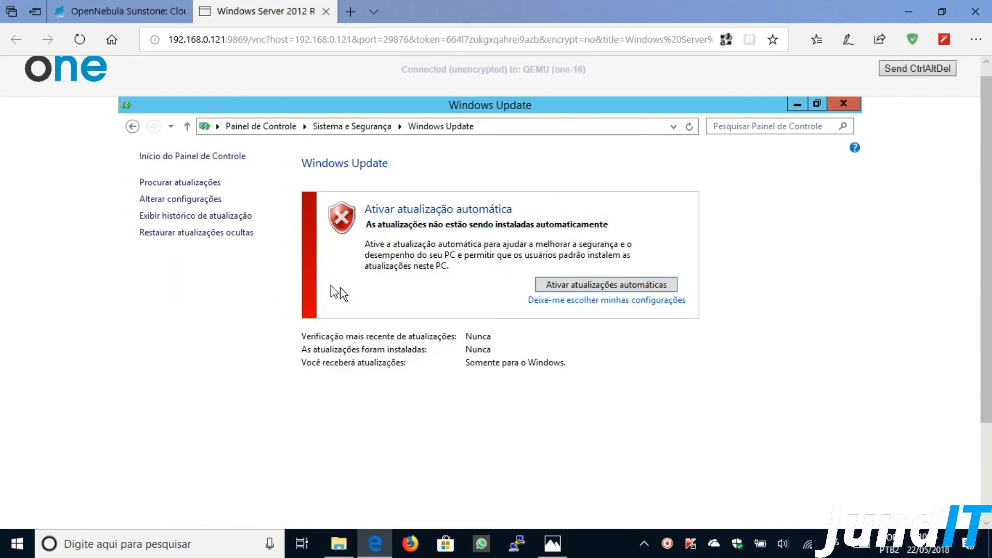
- View the update history, then open the Atualizações Instaladas list
left_click(226, 217)
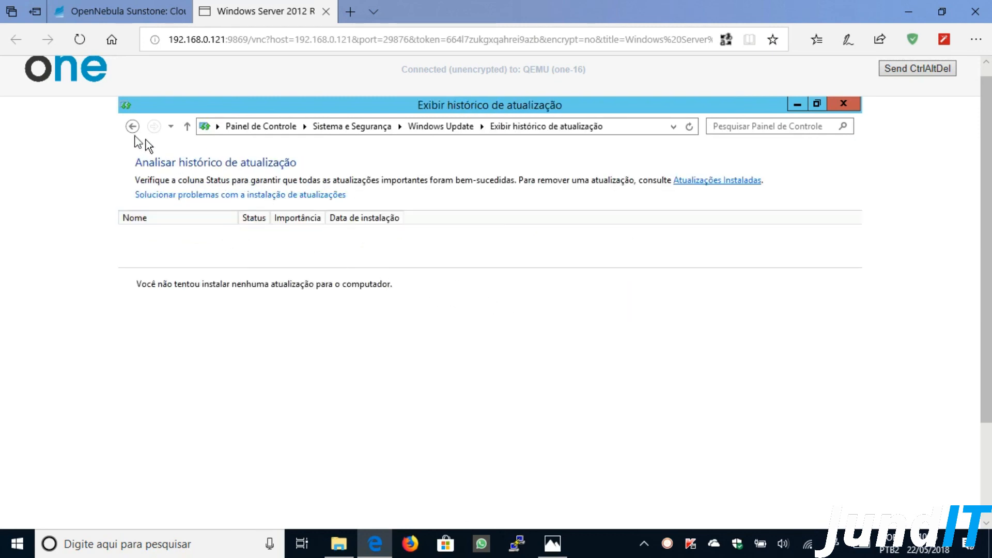
left_click(132, 128)
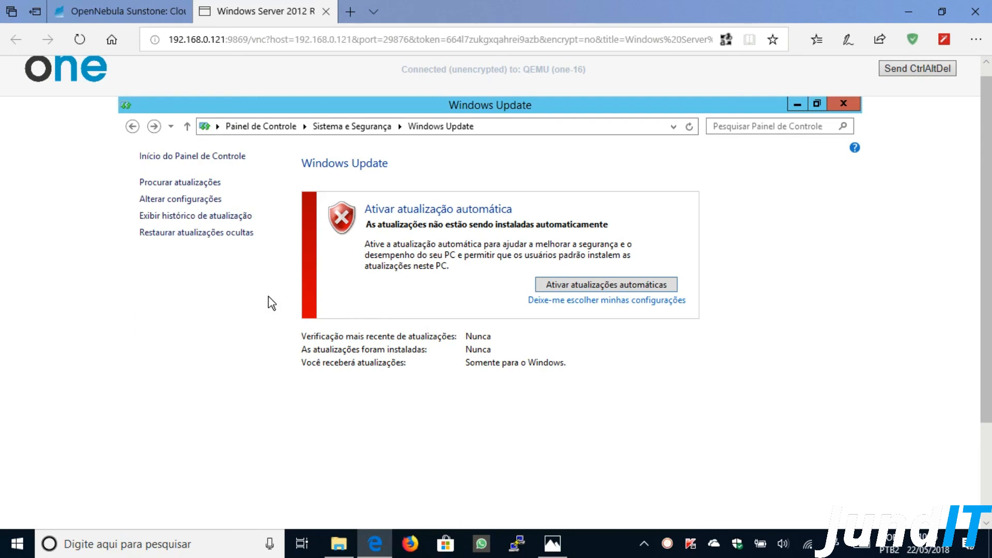
left_click(221, 215)
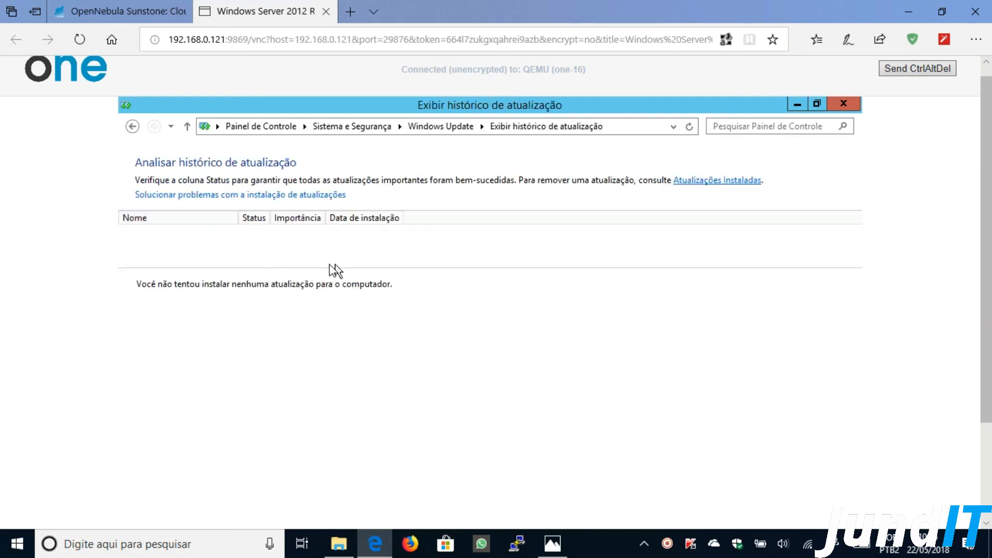
left_click(716, 181)
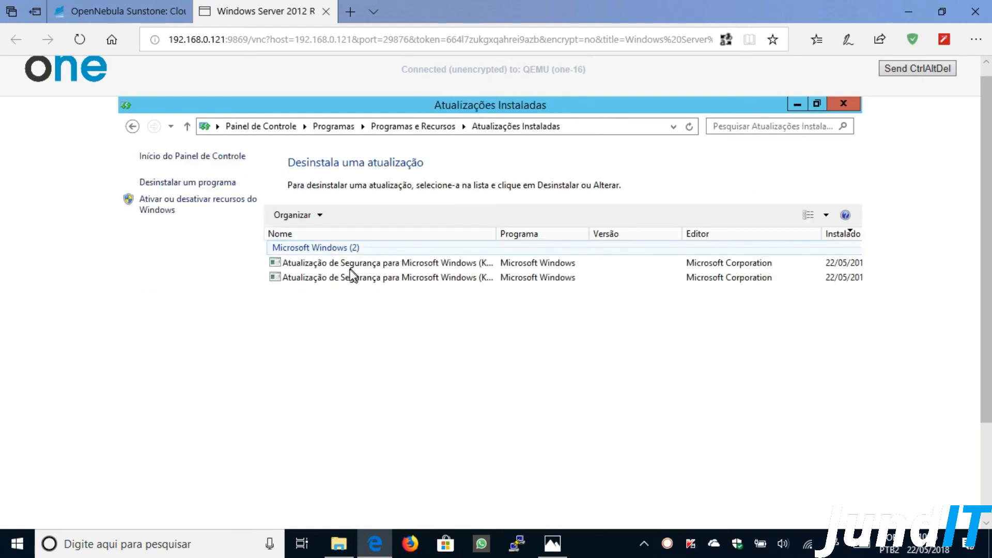
- Widen the Nome column and inspect updates KB2862152 and KB2931366
double_click(496, 232)
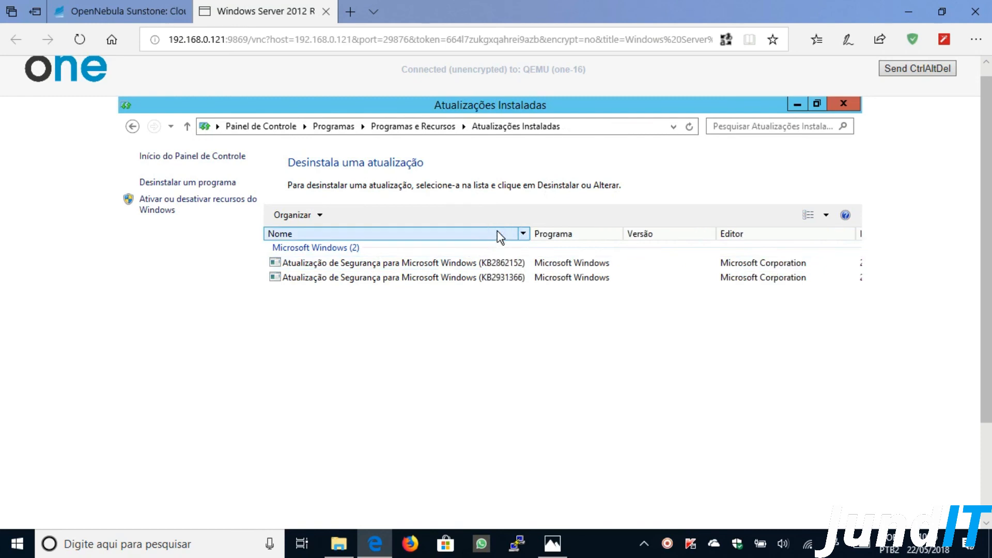
left_click(329, 265)
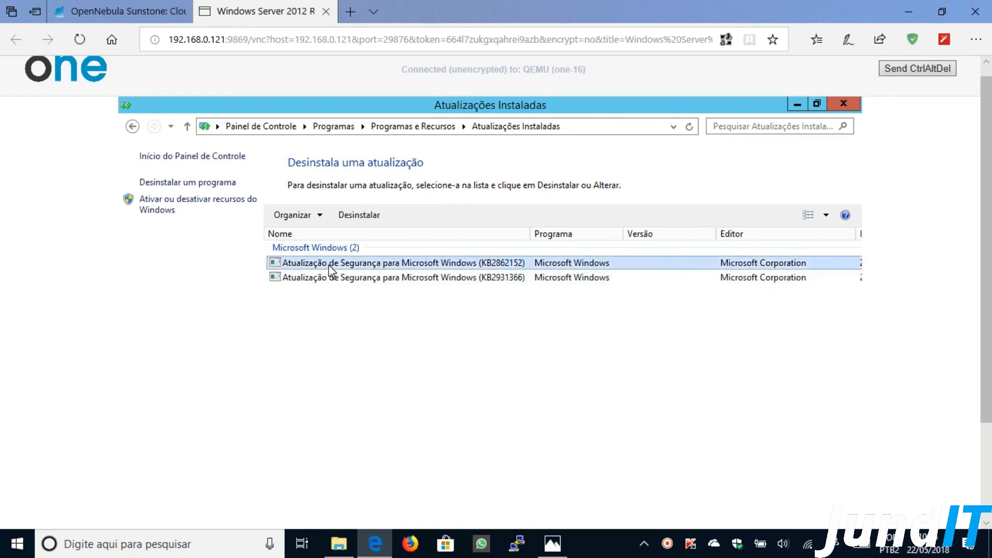
left_click(337, 279)
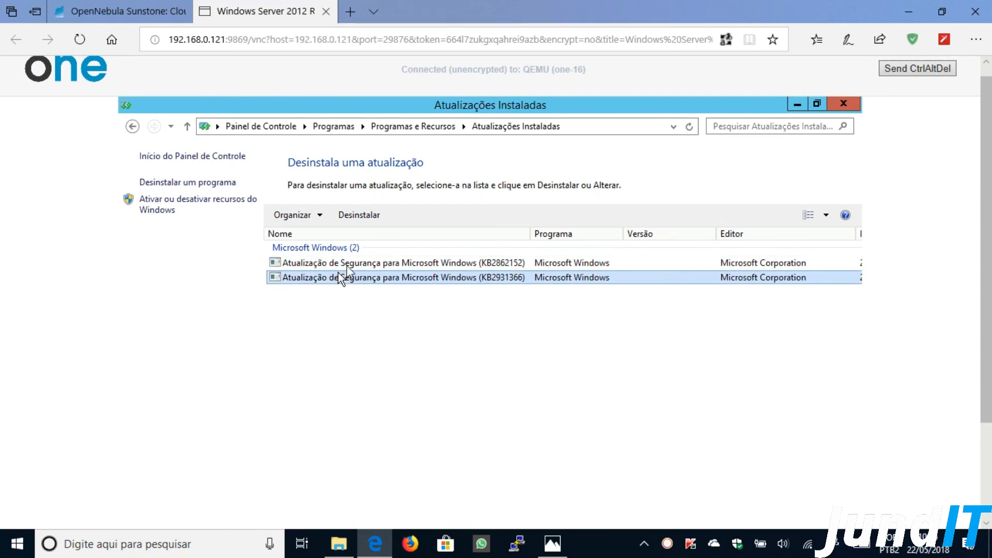
left_click(350, 268)
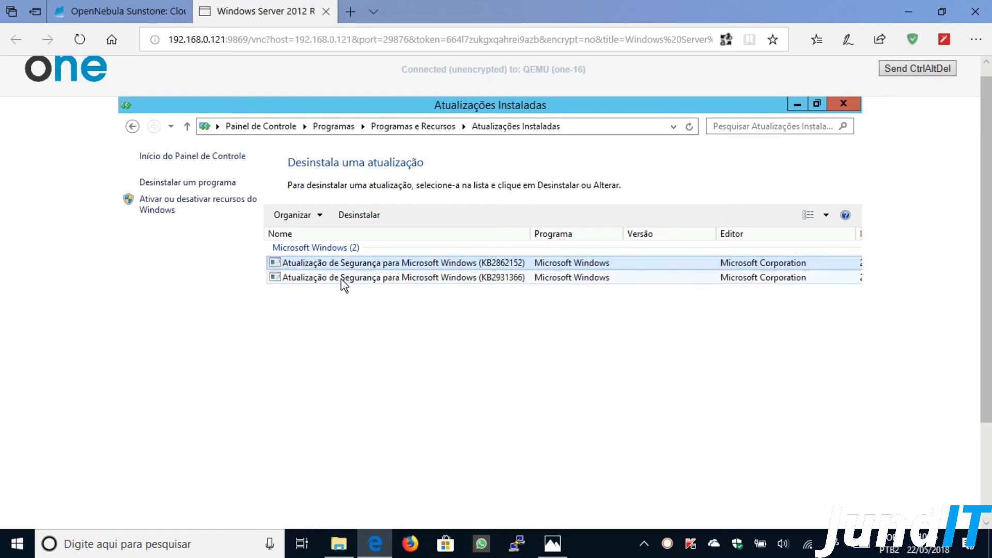
left_click(342, 282)
left_click(348, 266)
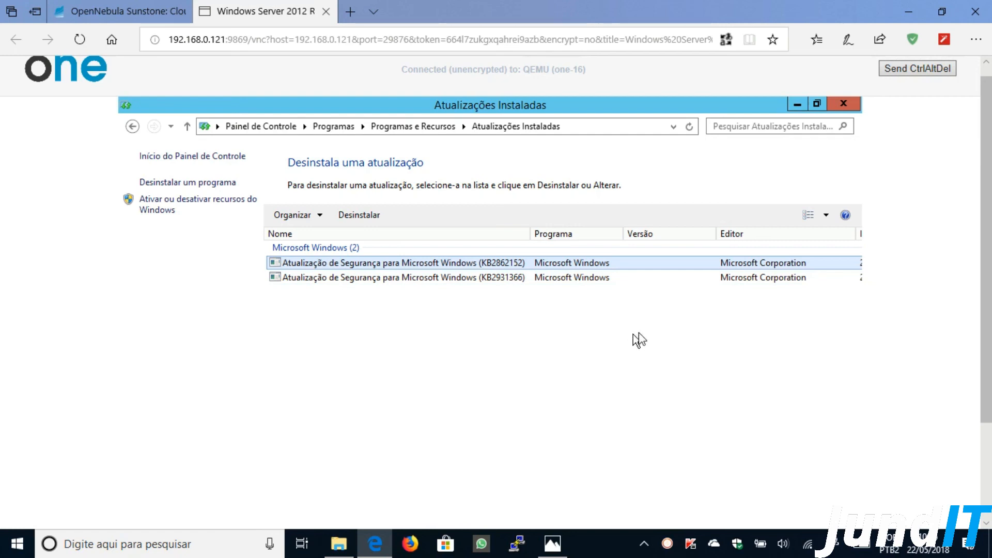
- Scroll through the installed updates list, then close Atualizações Instaladas
scroll(845, 300, "down", 3)
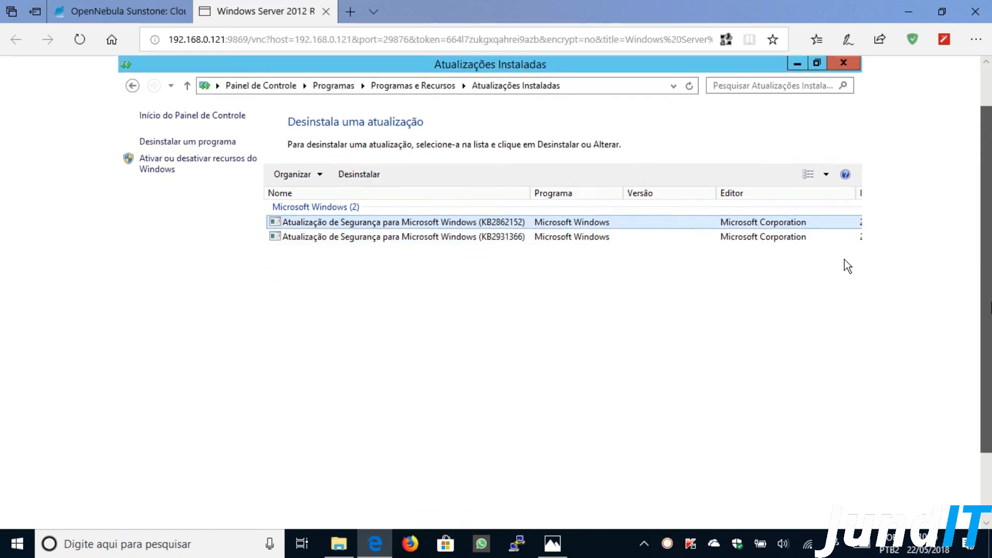
scroll(847, 179, "up", 3)
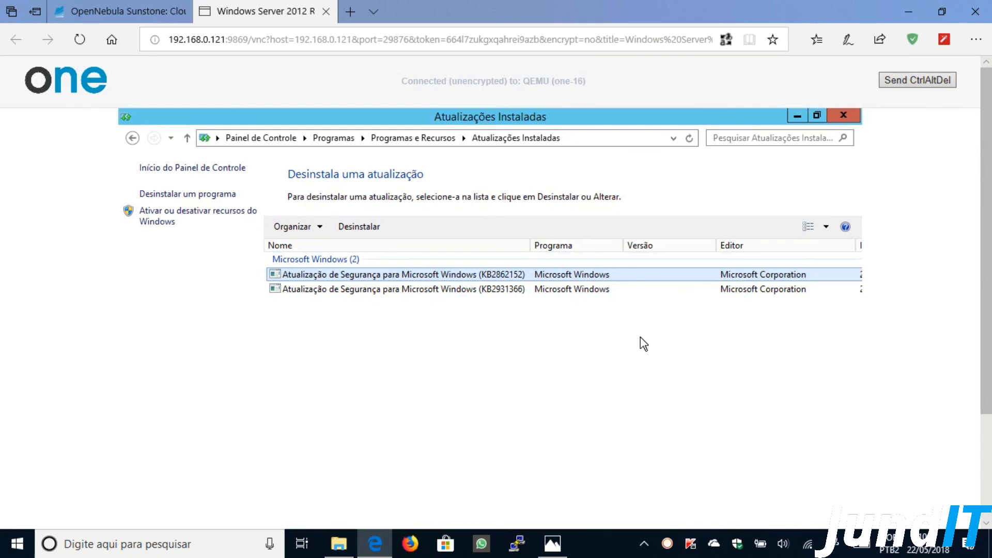
left_click(843, 115)
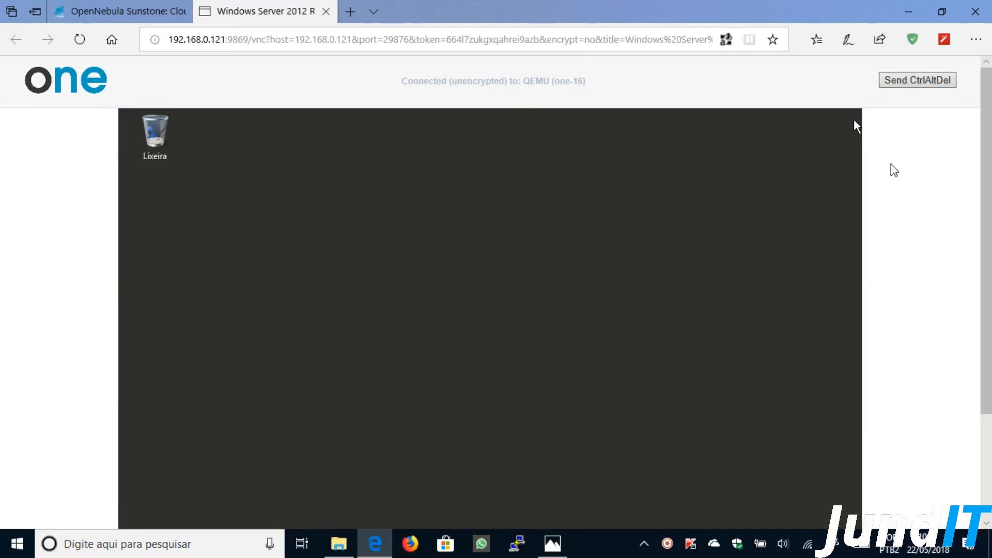
- Shut down the Windows Server 2012 R2 guest from the Settings charm's Desligar option, then close its VNC tab
scroll(986, 222, "down", 1)
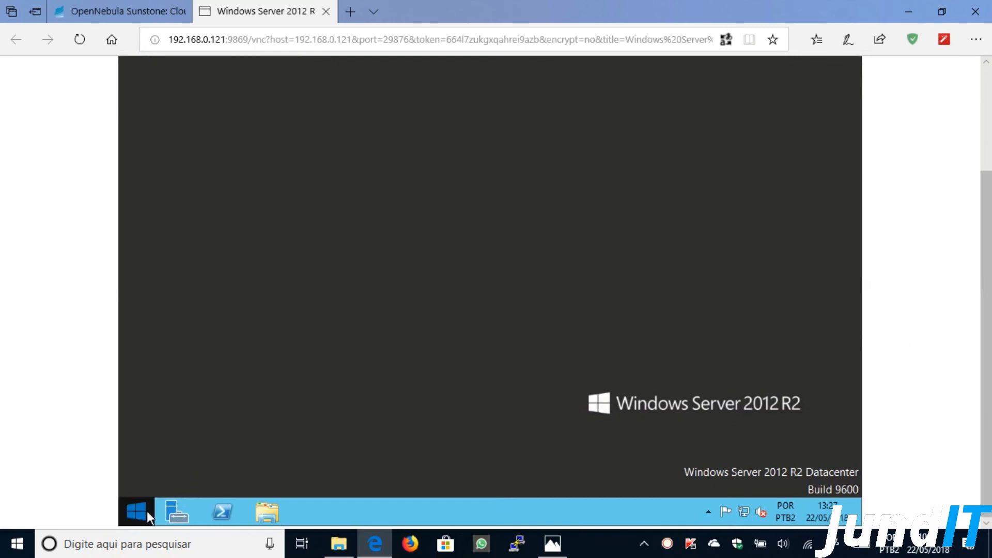
left_click(137, 511)
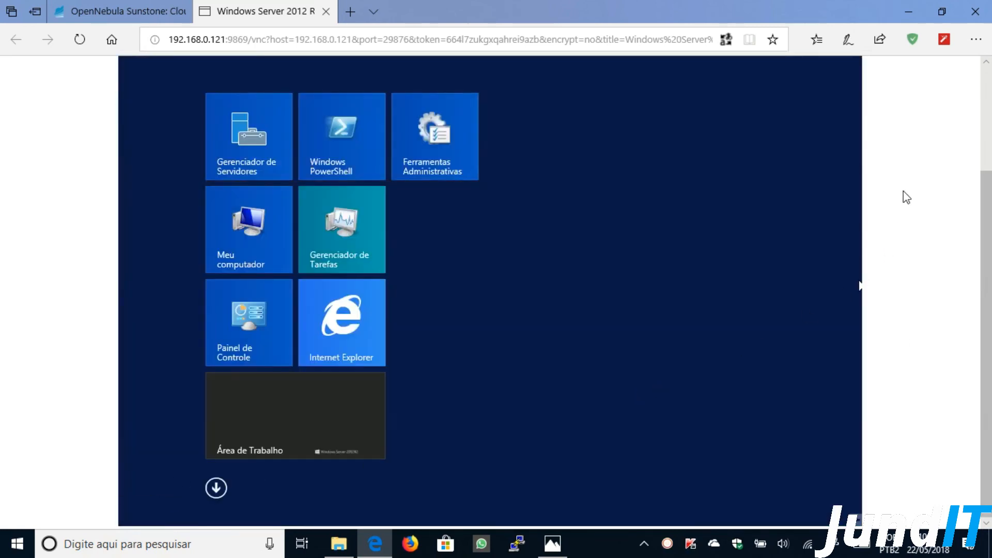
scroll(972, 116, "up", 1)
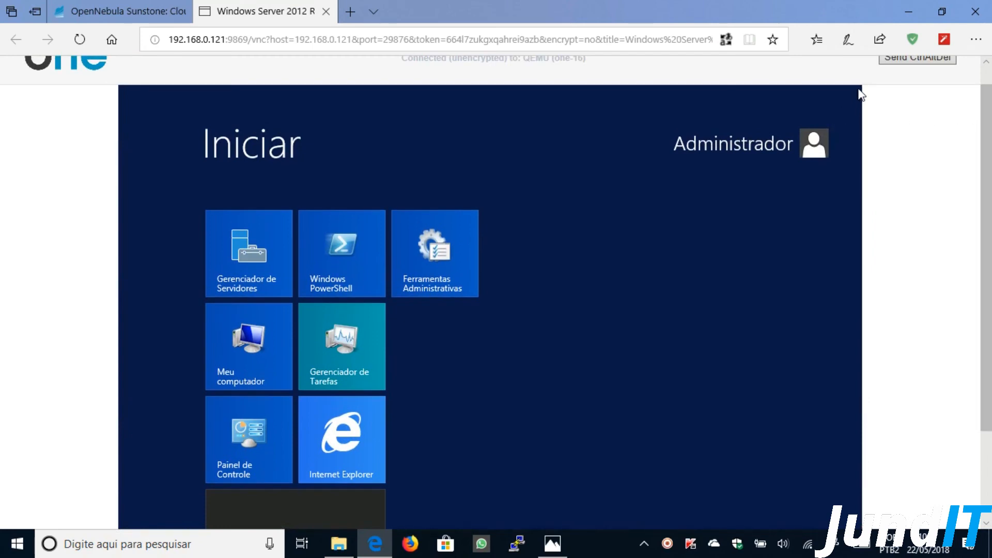
mouse_move(860, 94)
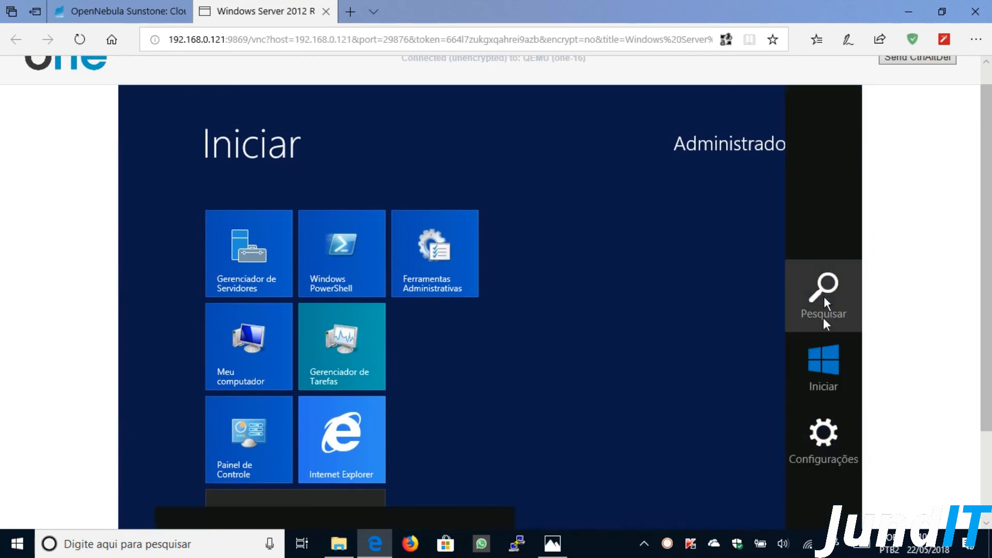
left_click(824, 421)
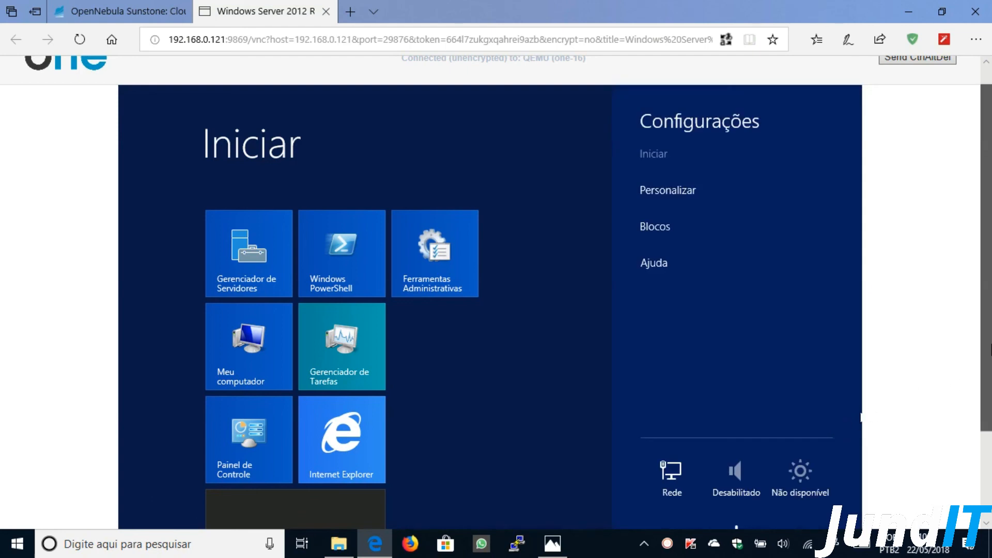
scroll(861, 418, "down", 2)
left_click(747, 455)
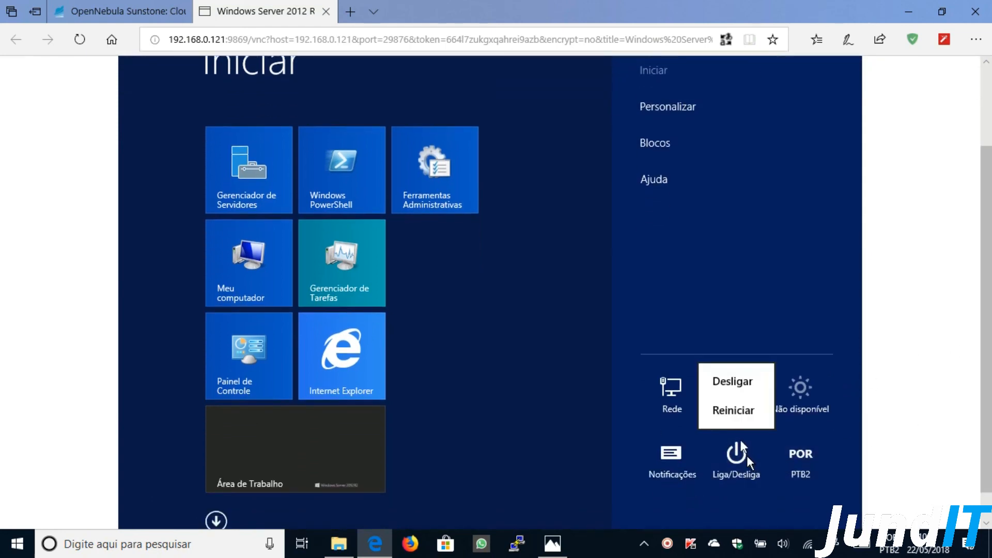
left_click(730, 382)
left_click(786, 407)
key("ctrl+w")
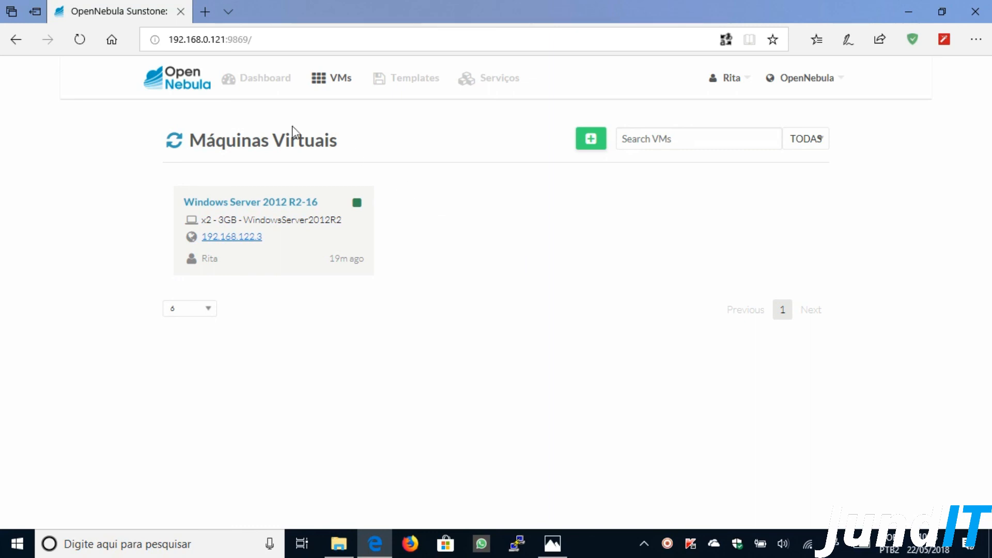
- Refresh the VM list to see Windows Server 2012 R2-16 stopped, then sign out via Sair
left_click(171, 146)
left_click(747, 82)
left_click(657, 133)
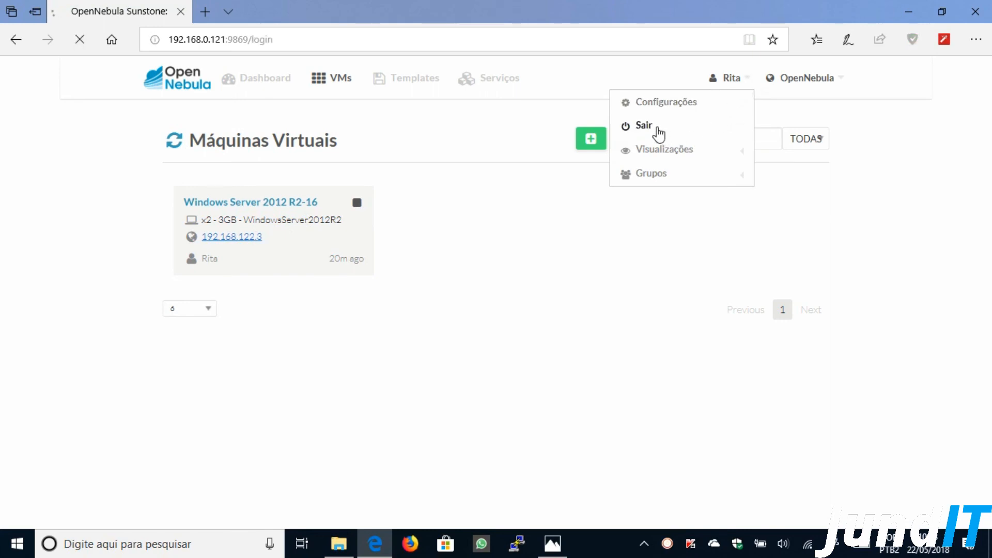
- Log back into Sunstone as oneadmin with the account password
left_click(484, 282)
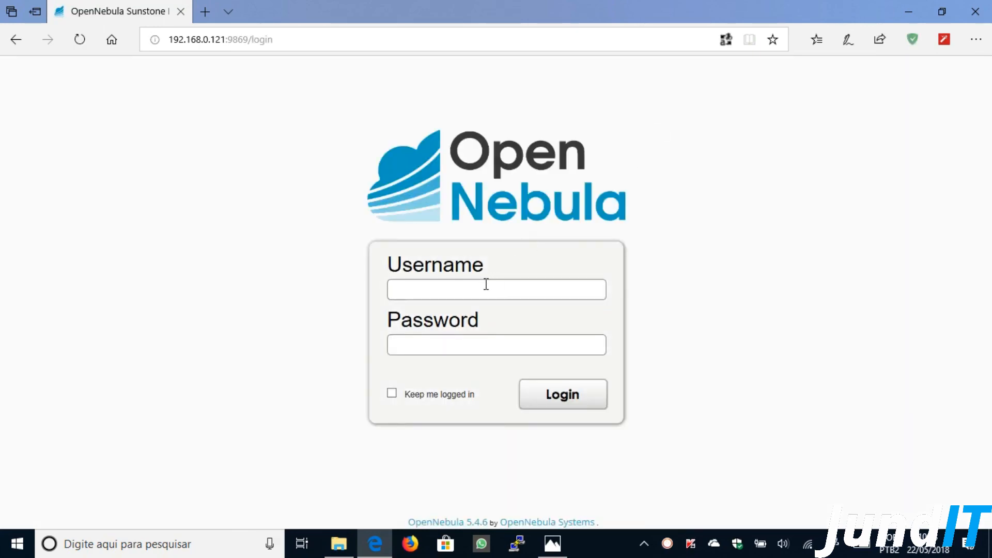
type("oneadmin")
key("Tab")
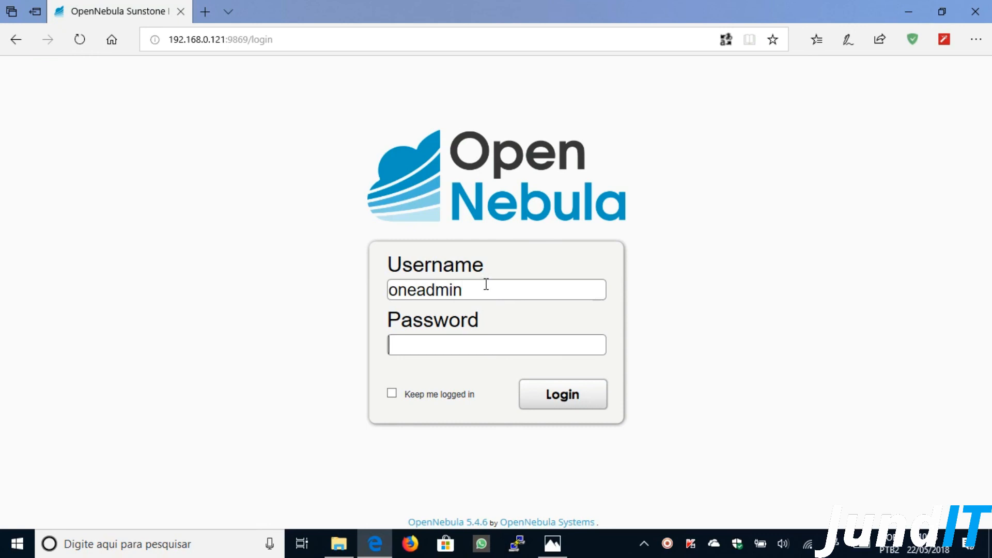
type("••••••••")
key("Return")
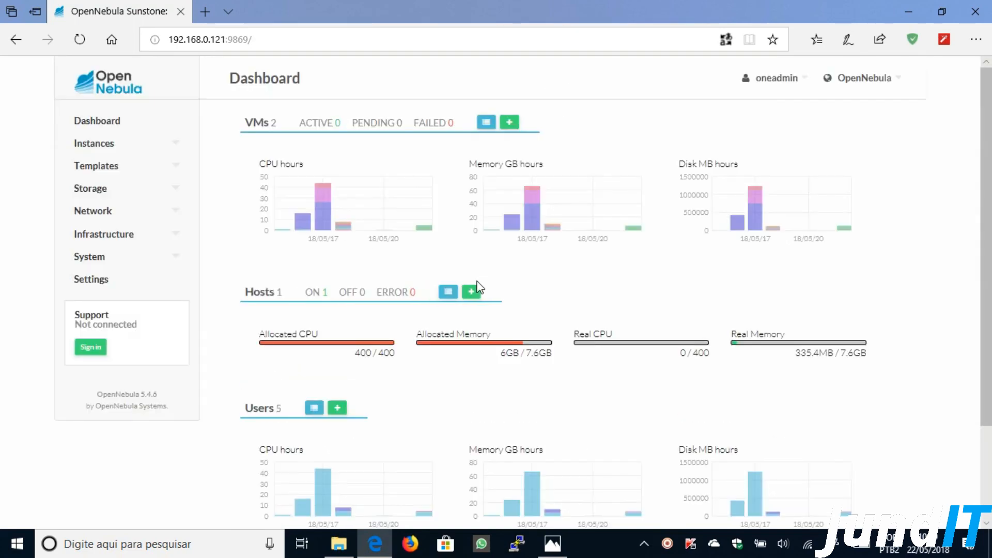
- Open the VM Templates list and select, then deselect, the Modelo Windows Server 2012 R2 template
left_click(175, 171)
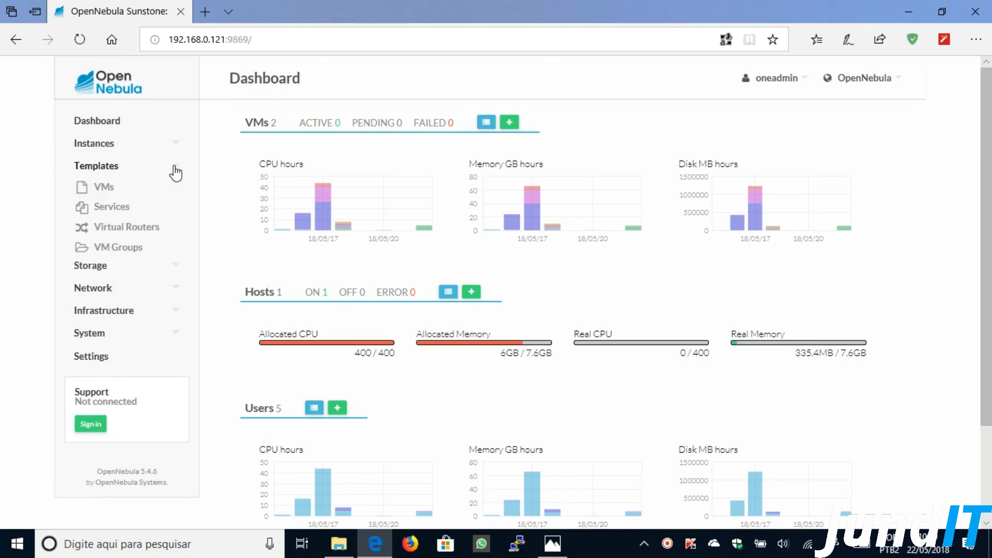
left_click(102, 187)
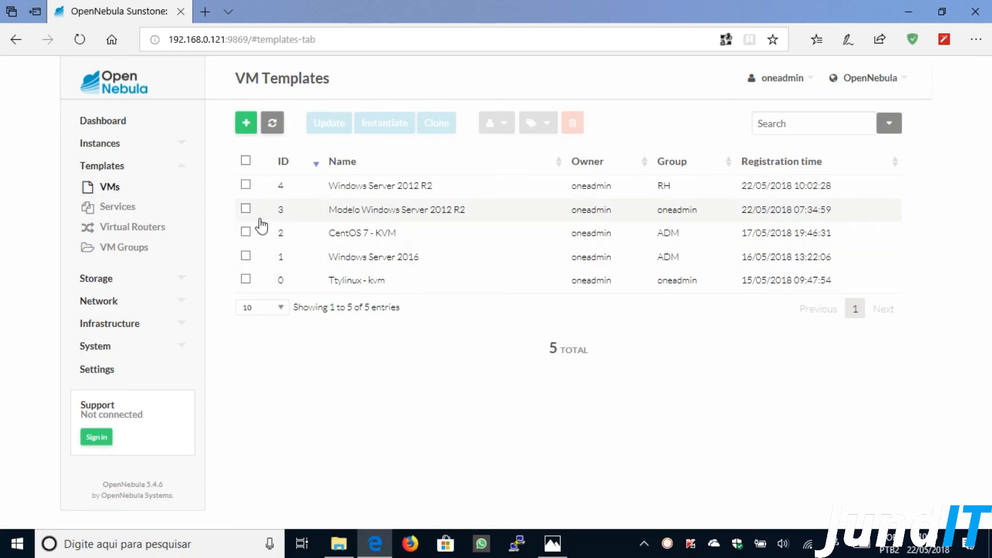
left_click(247, 209)
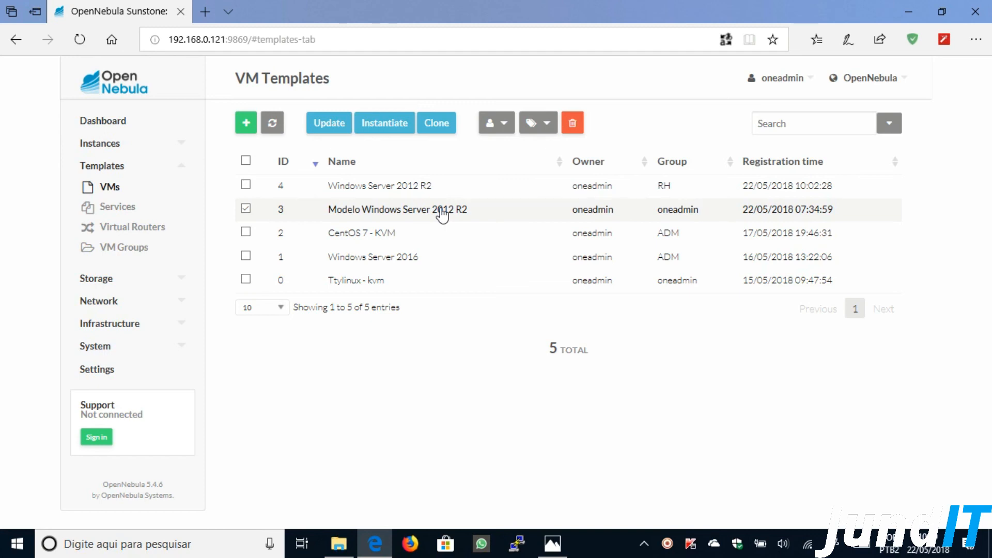
left_click(245, 209)
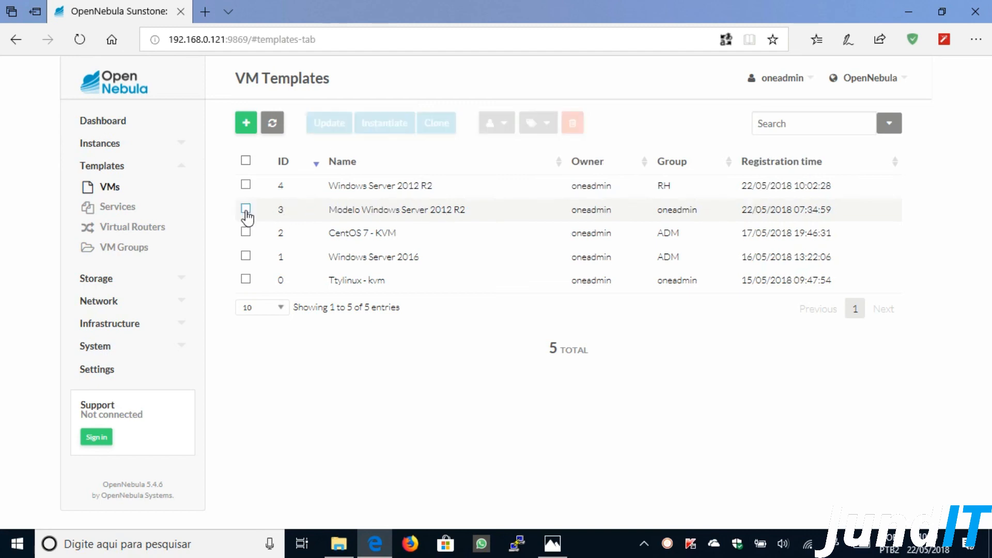
- Review the Storage Images list, then return to VM Templates and select Windows Server 2012 R2
left_click(135, 283)
left_click(106, 319)
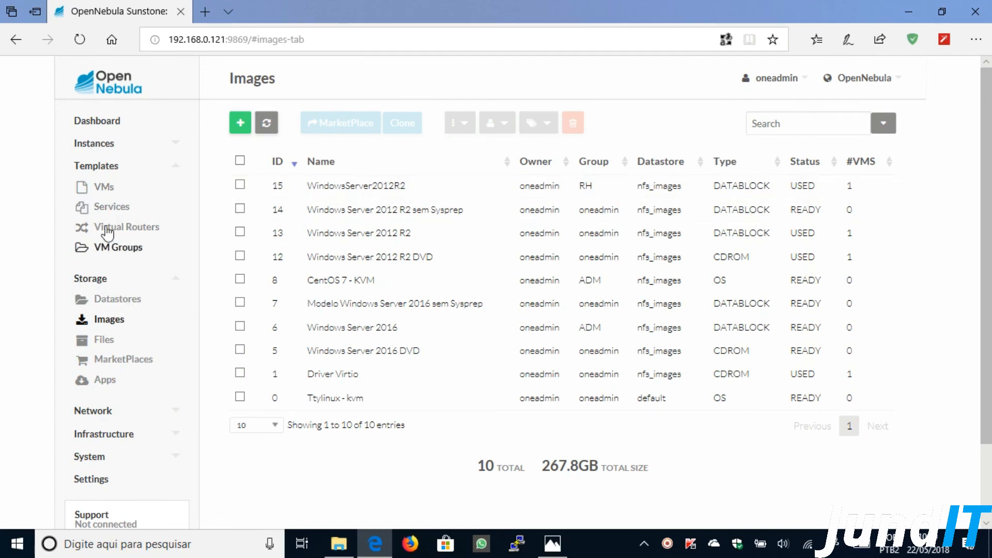
left_click(104, 188)
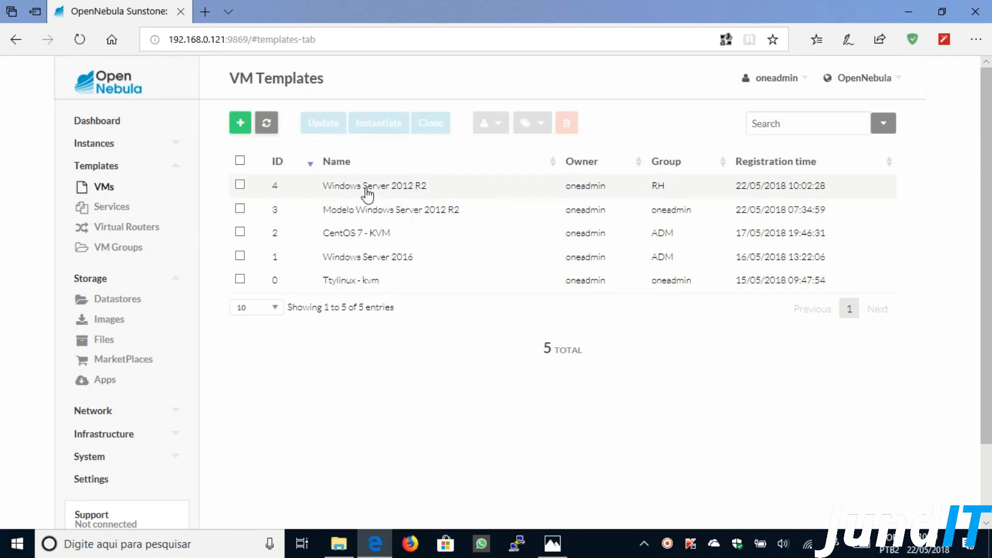
left_click(240, 185)
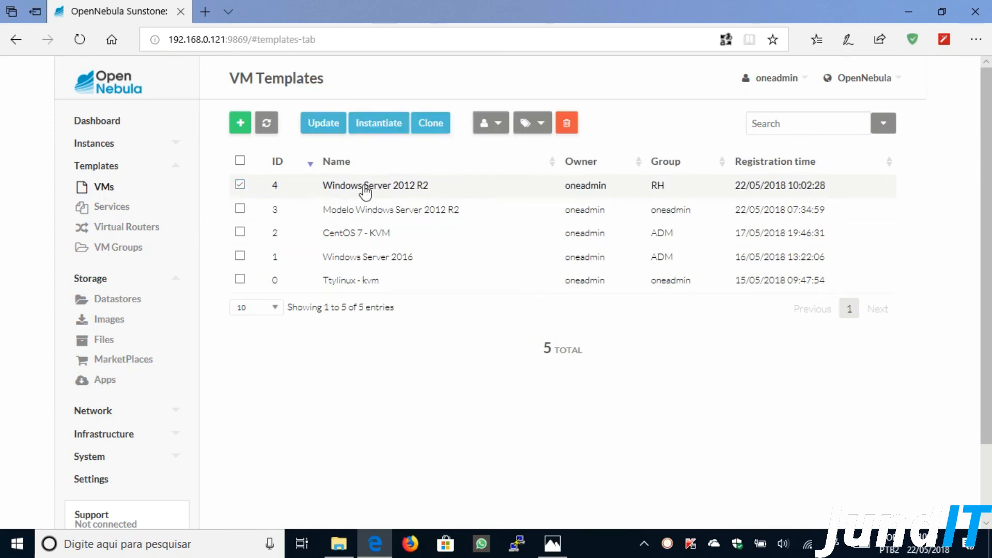